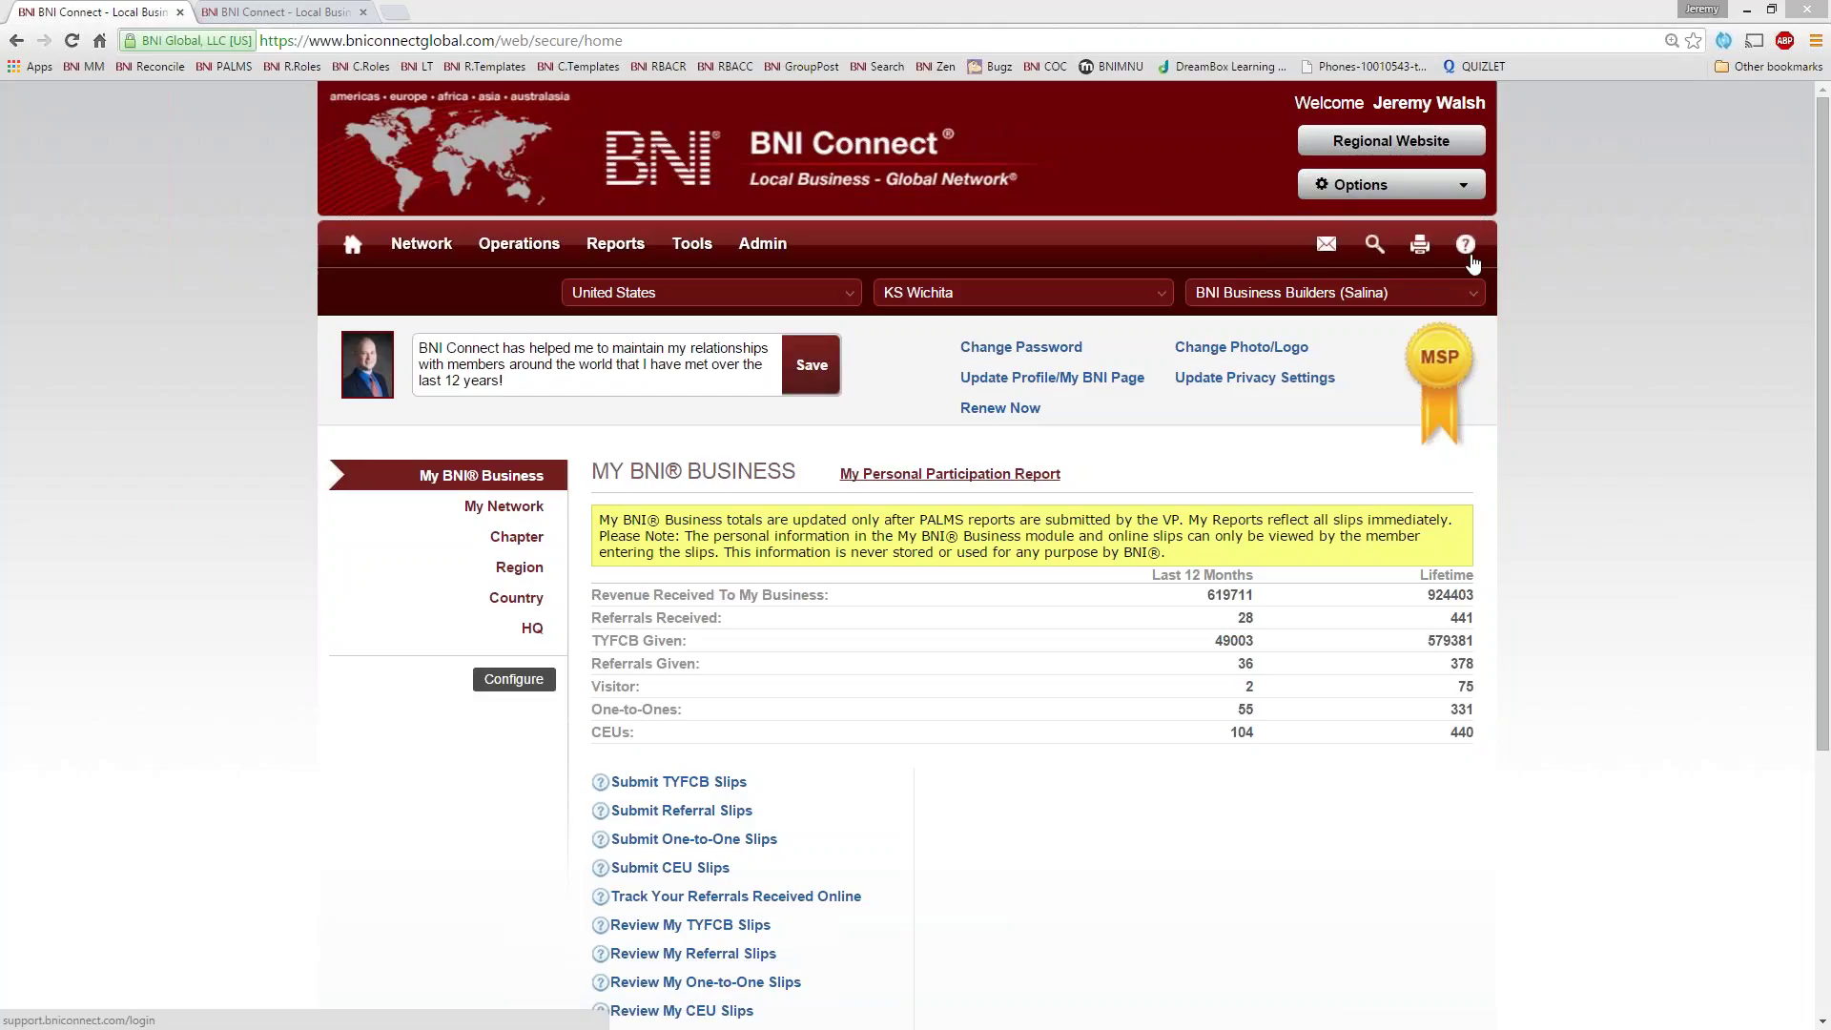
{"action": "left_click", "coordinate": [396, 17]}
{"action": "type", "text": "yu"}
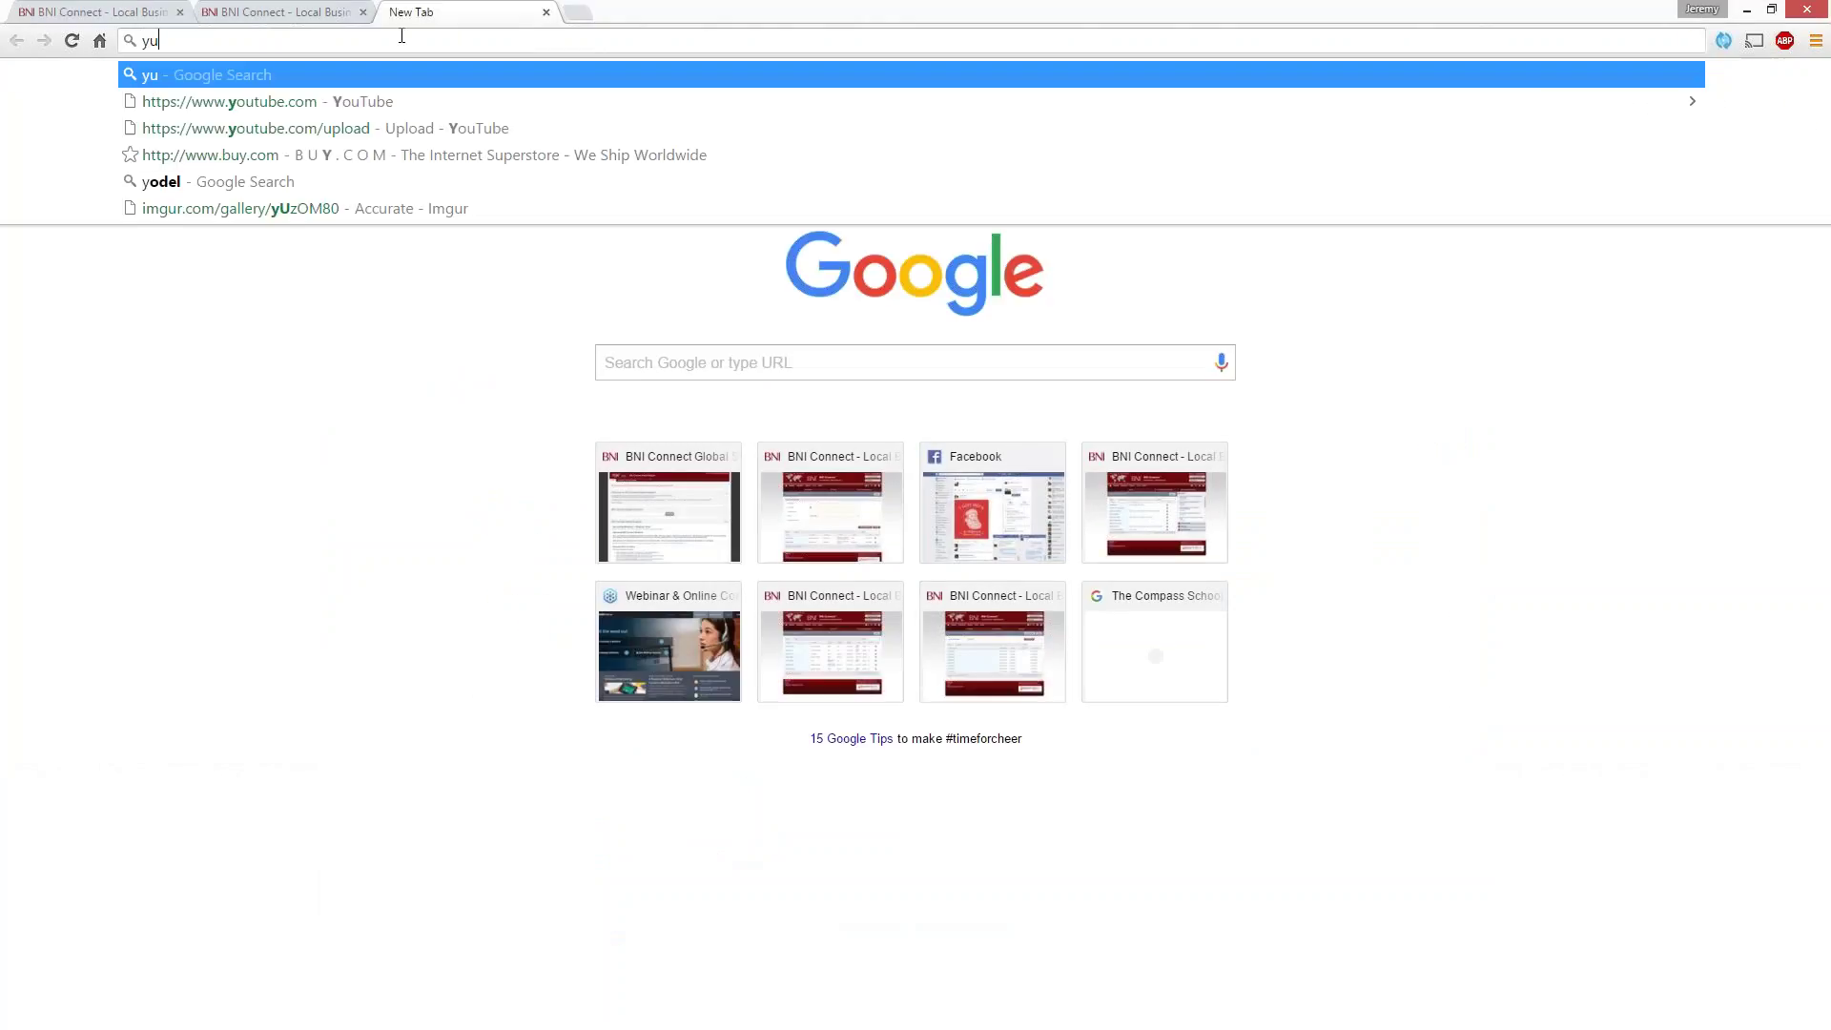
{"action": "type", "text": "o"}
{"action": "key", "text": "BackSpace"}
{"action": "key", "text": "BackSpace"}
{"action": "type", "text": "="}
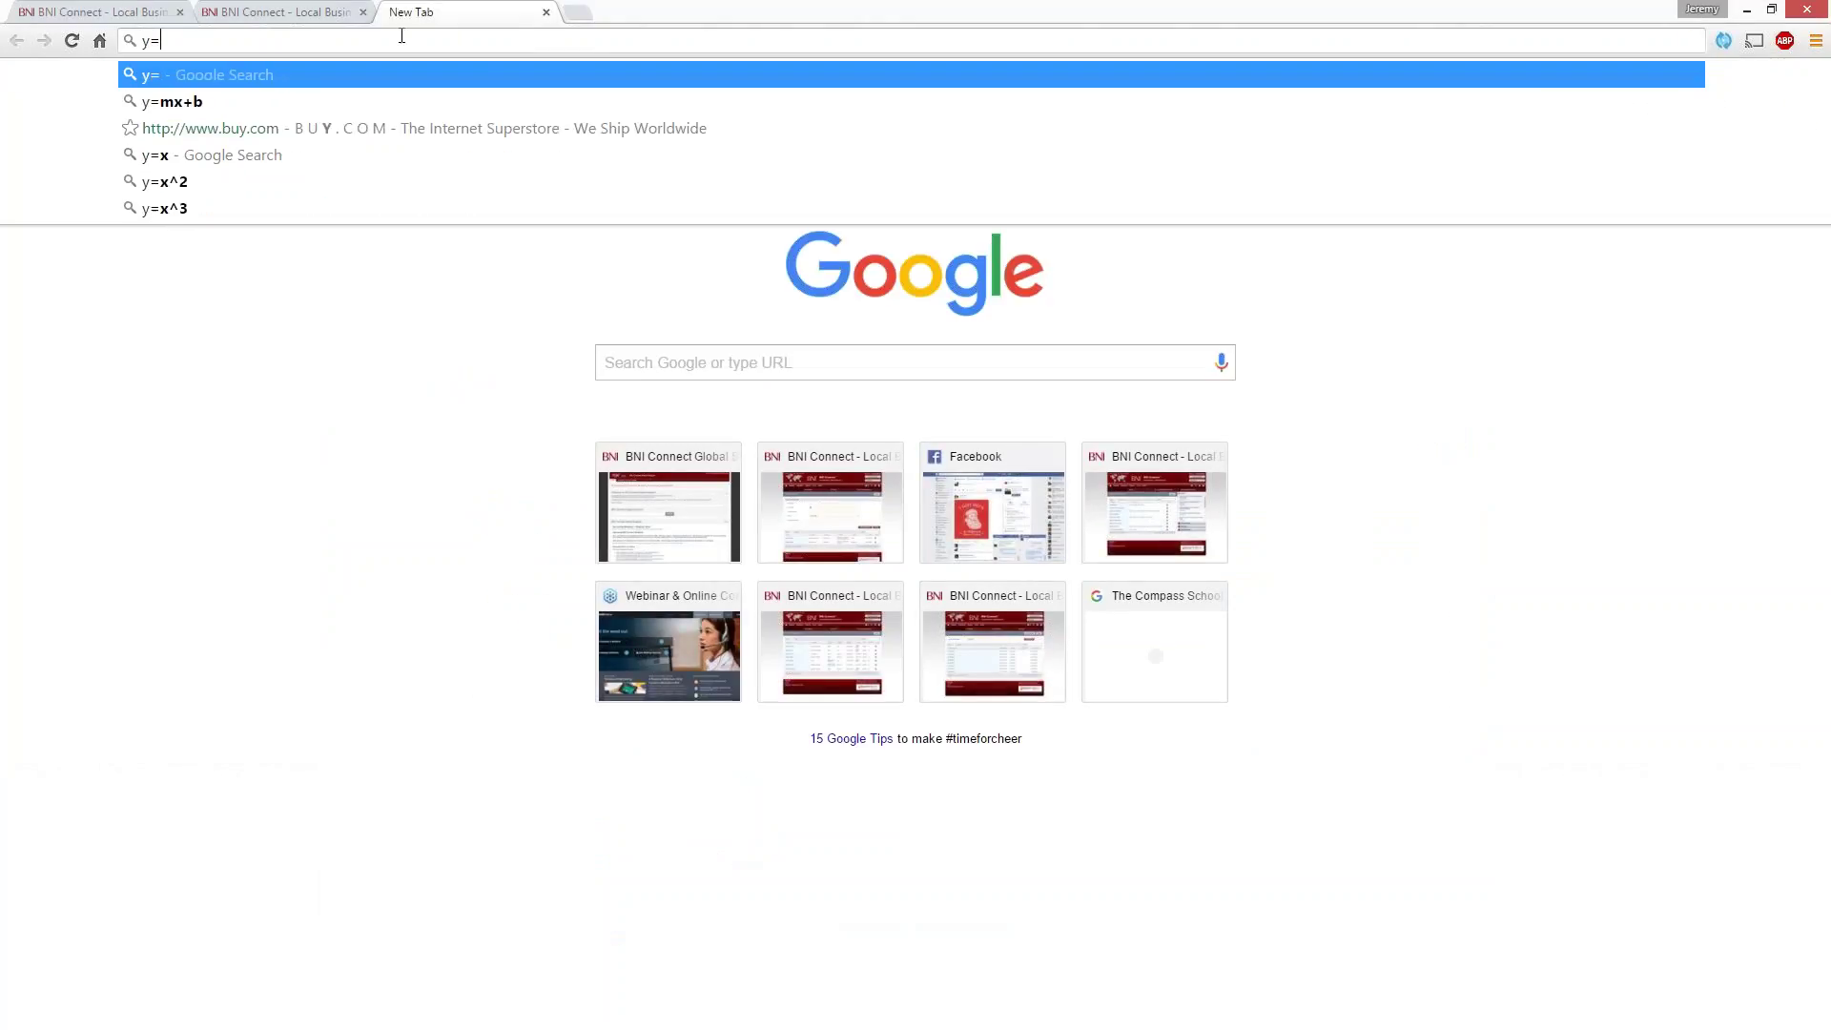
{"action": "key", "text": "BackSpace"}
{"action": "key", "text": "BackSpace"}
{"action": "type", "text": "=yo"}
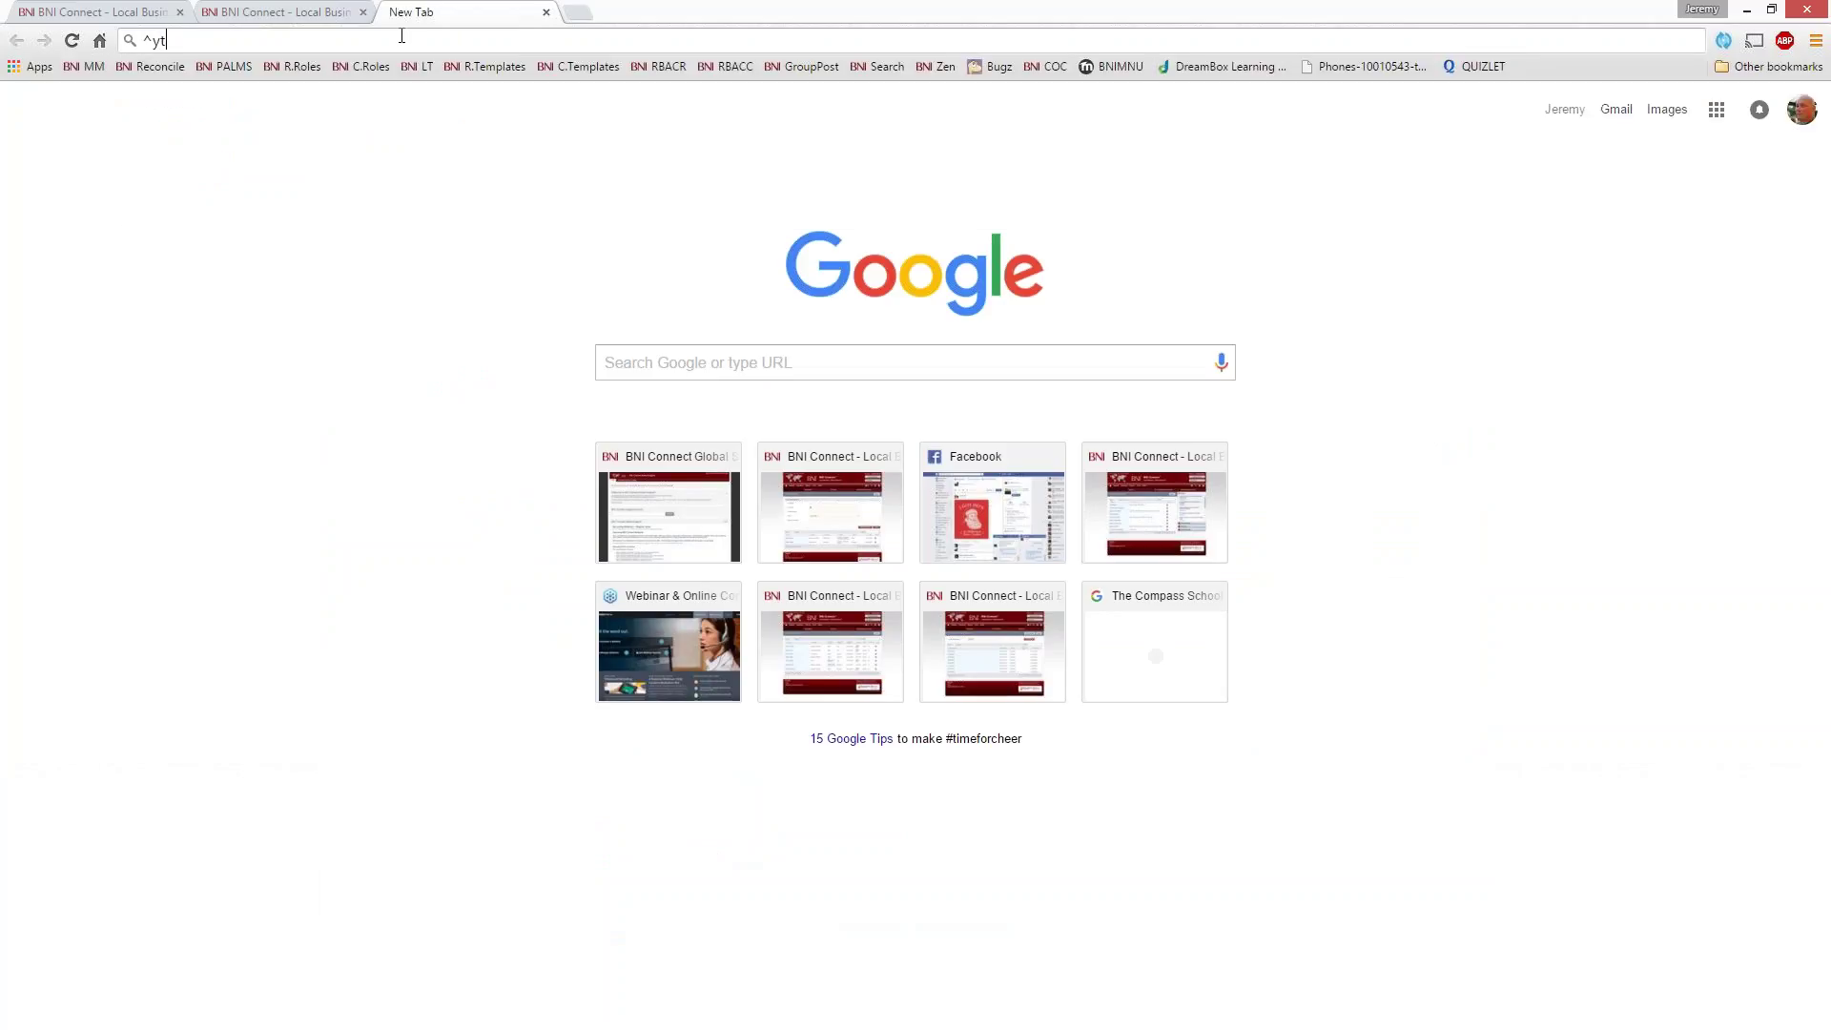
{"action": "key", "text": "BackSpace"}
{"action": "key", "text": "BackSpace"}
{"action": "key", "text": "BackSpace"}
{"action": "type", "text": "www.youtube.com/bniconnectglobal"}
{"action": "key", "text": "Return"}
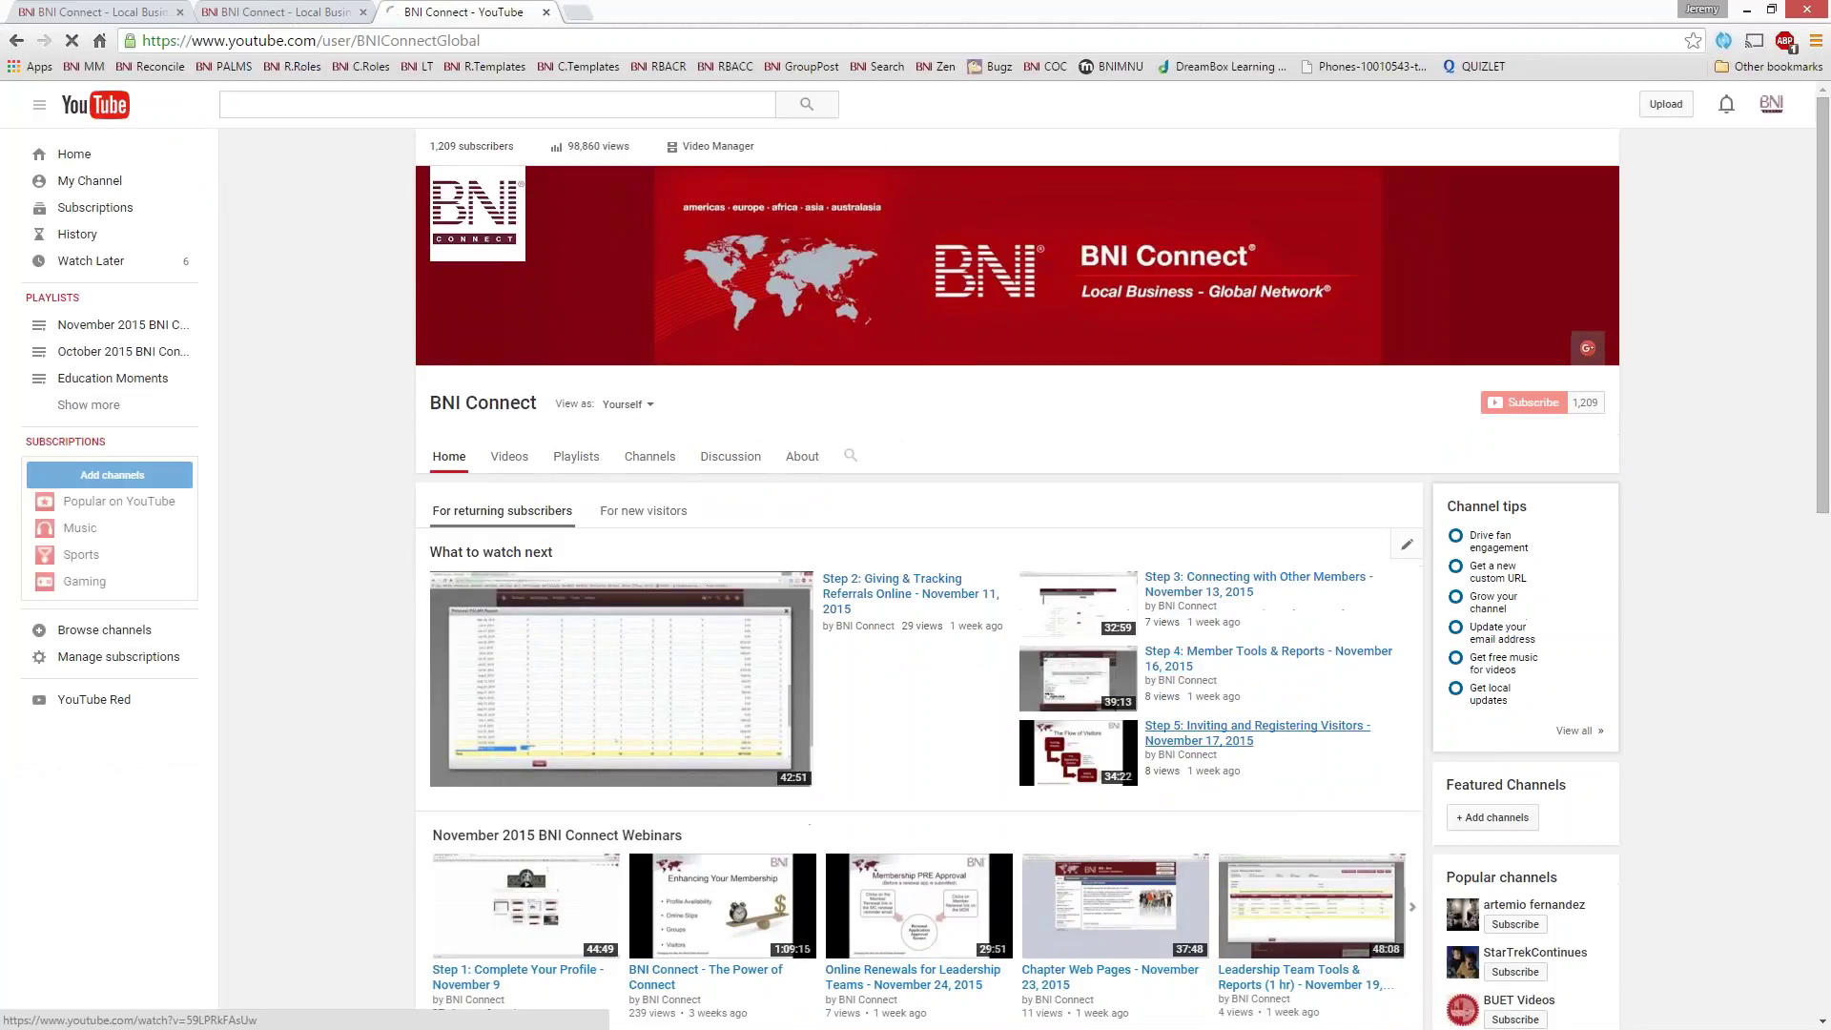
- Browse the YouTube channel, then close it to return to BNI Connect
{"action": "scroll", "coordinate": [1181, 691], "scroll_direction": "down", "scroll_amount": 4}
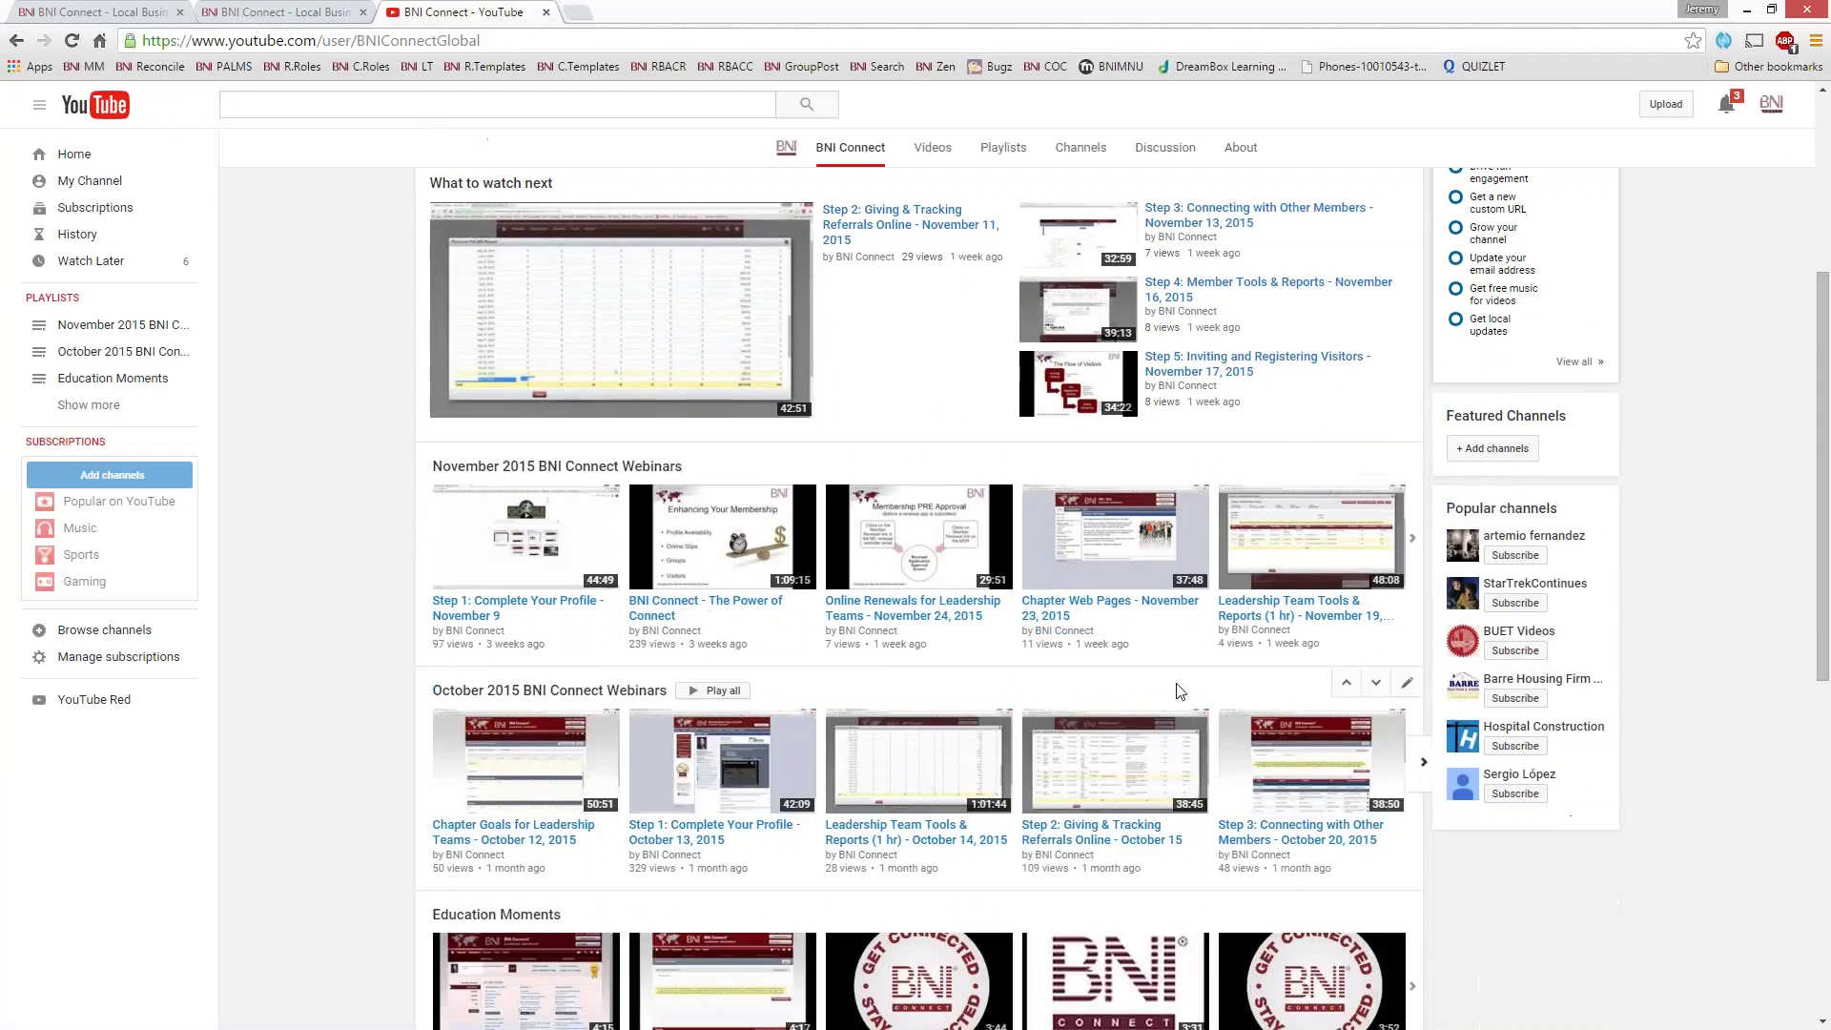
{"action": "scroll", "coordinate": [851, 546], "scroll_direction": "down", "scroll_amount": 3}
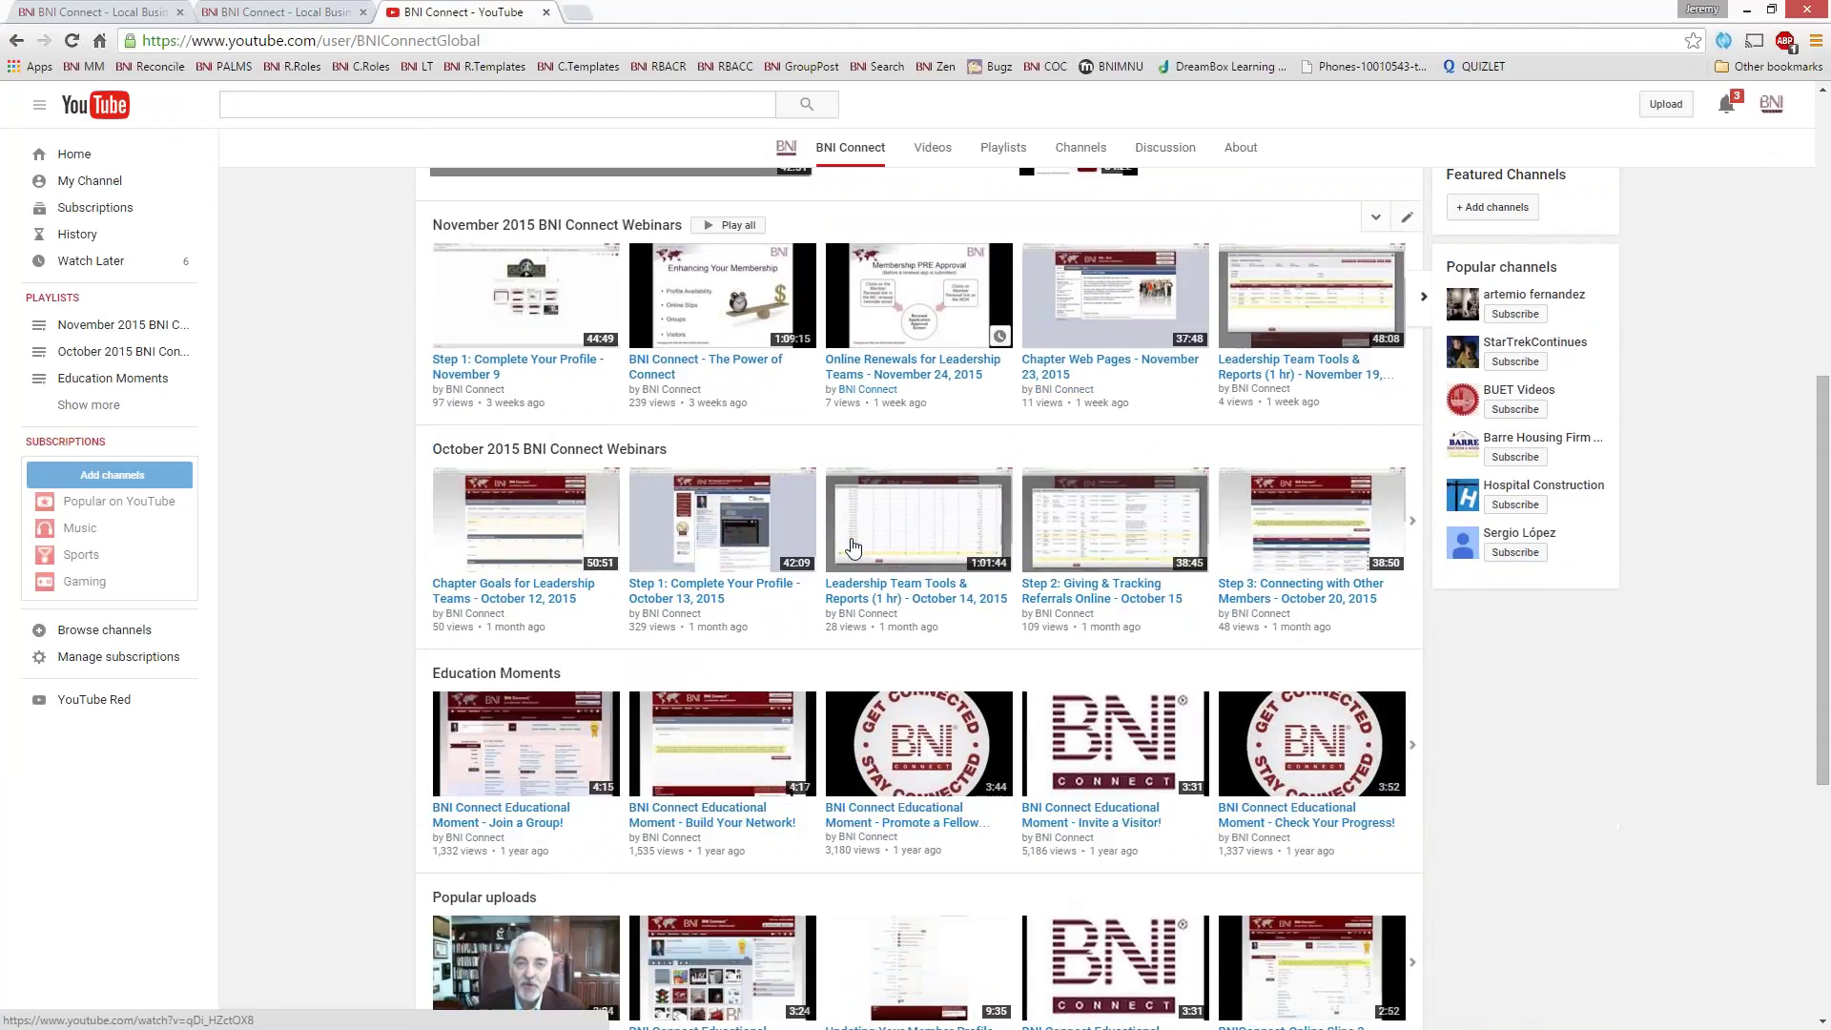
{"action": "scroll", "coordinate": [598, 721], "scroll_direction": "down", "scroll_amount": 1}
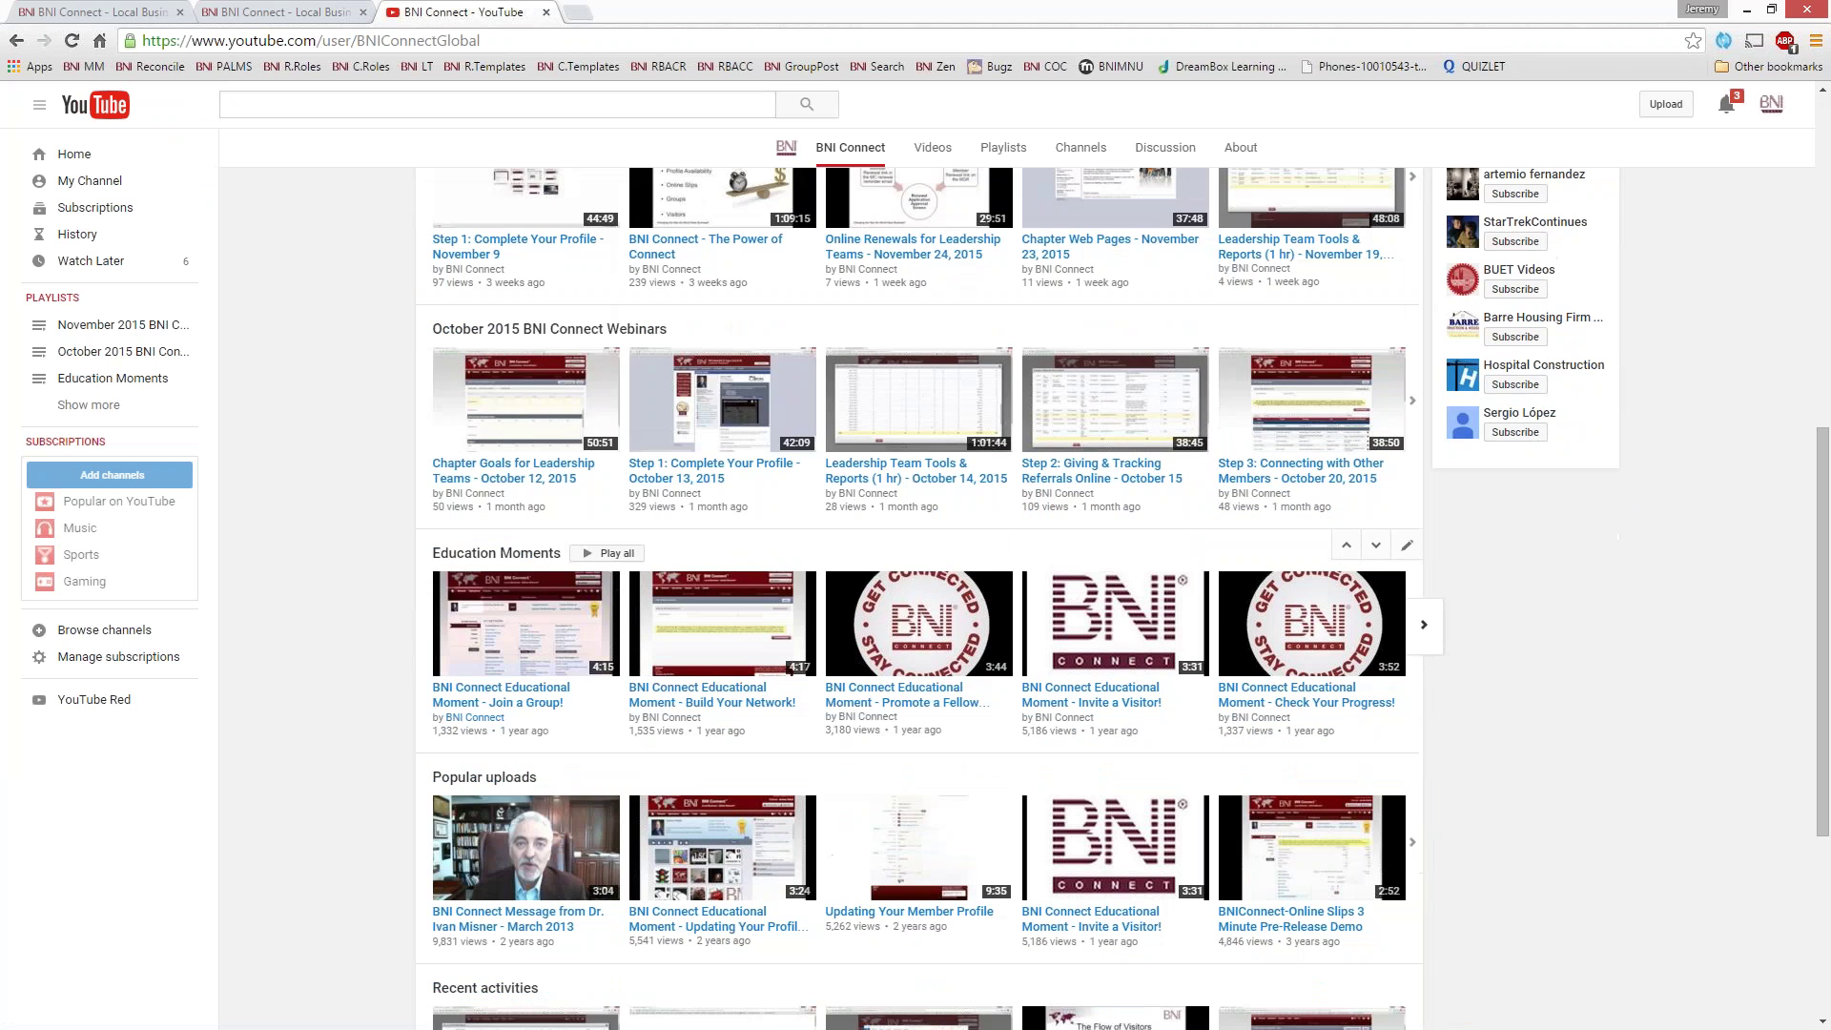
{"action": "scroll", "coordinate": [362, 179], "scroll_direction": "up", "scroll_amount": 8}
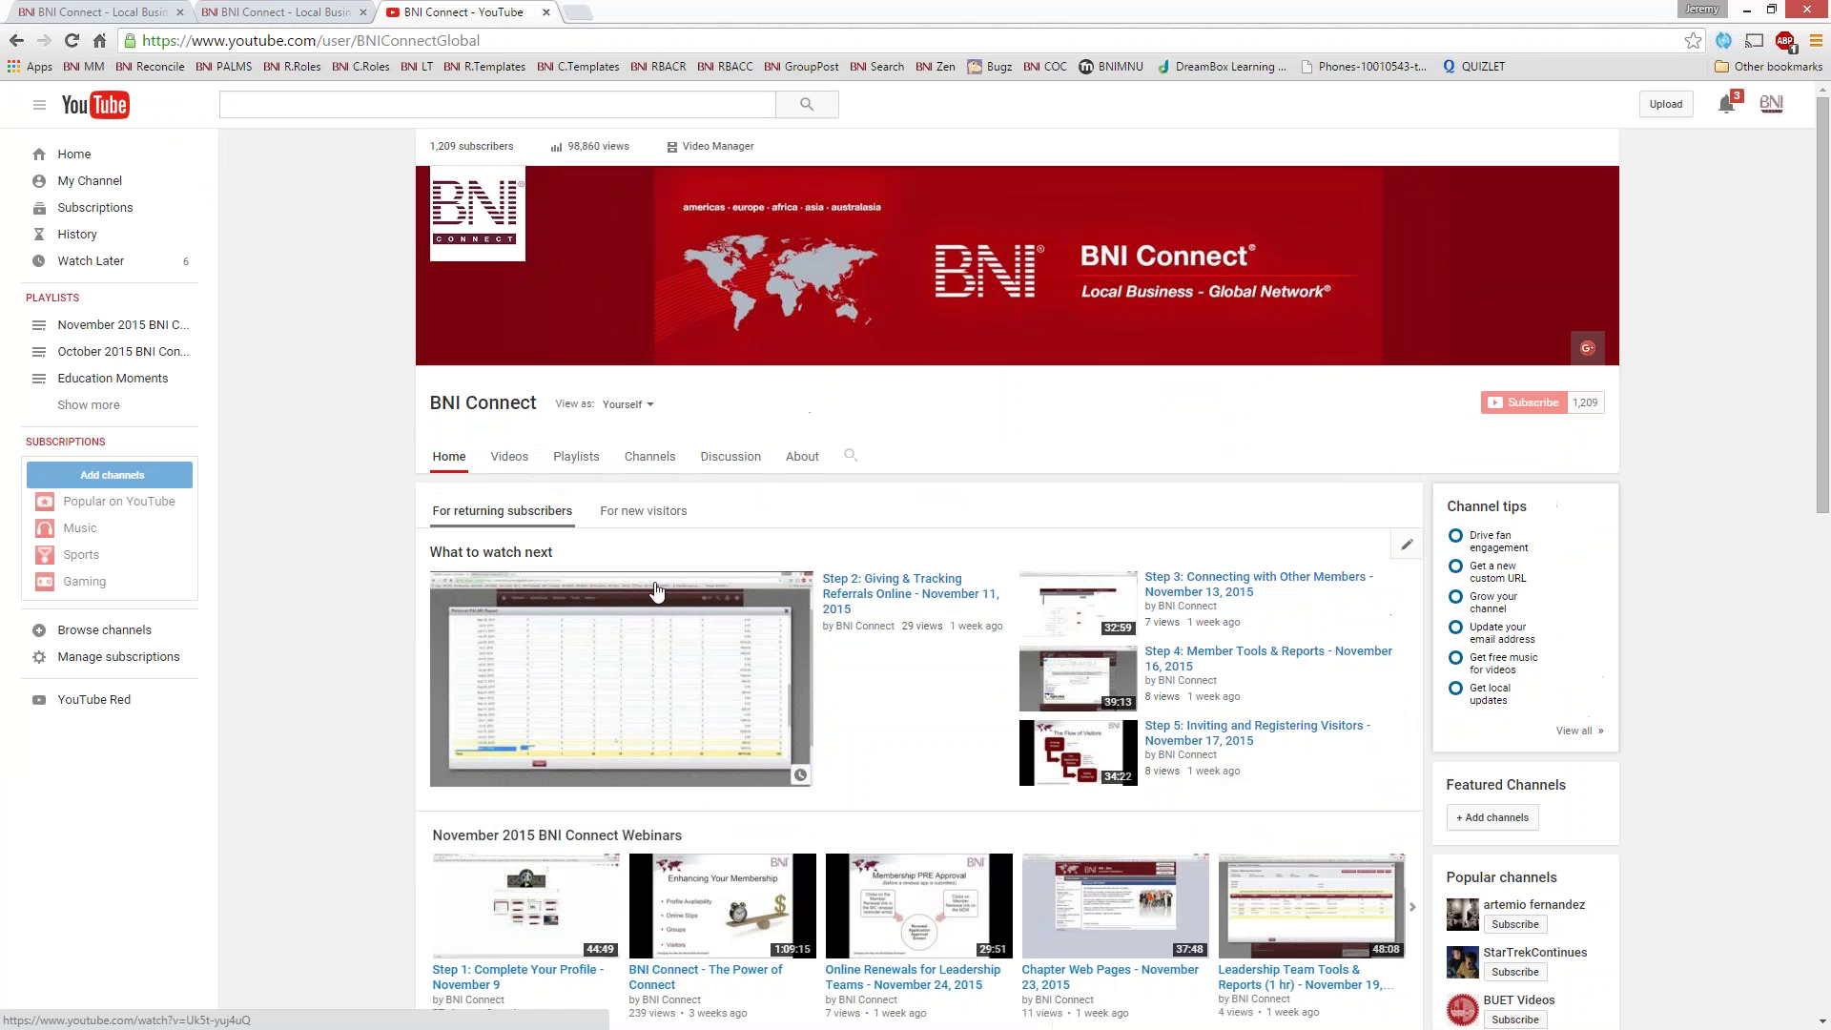
{"action": "left_click", "coordinate": [547, 12]}
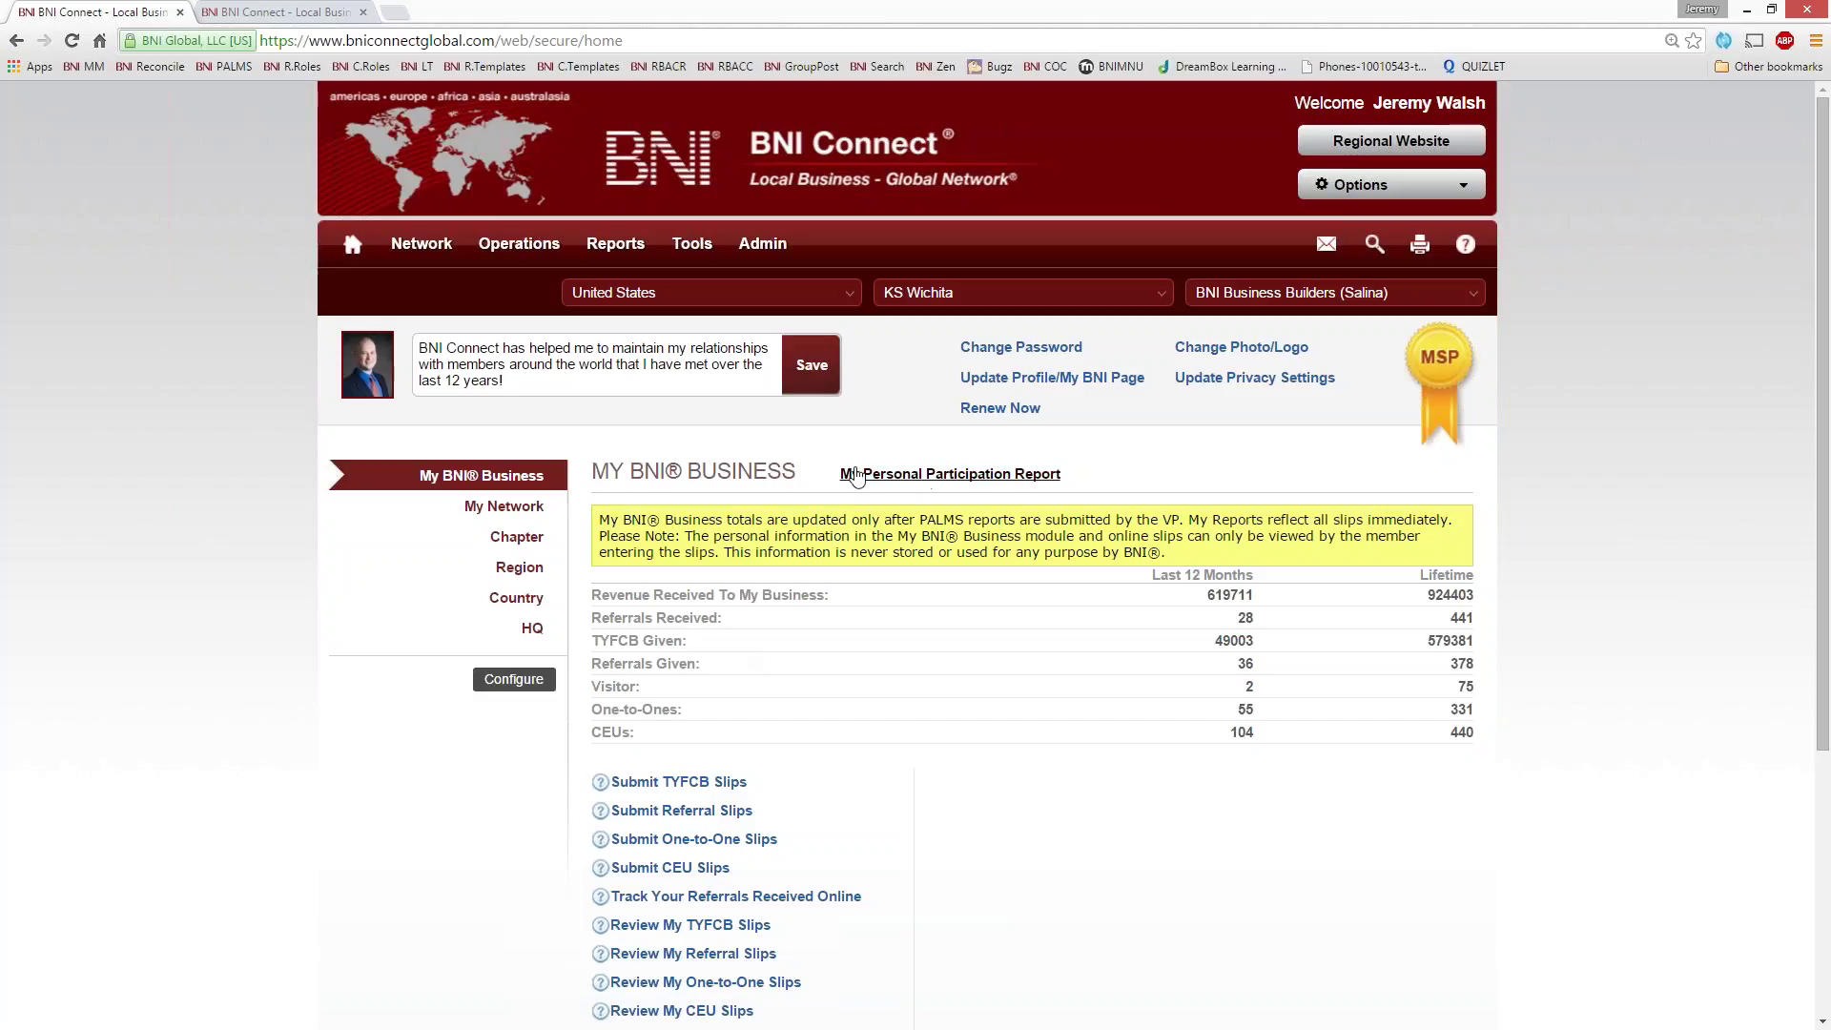
- Look through the personal PALMS participation report, then close it
{"action": "left_click", "coordinate": [857, 476]}
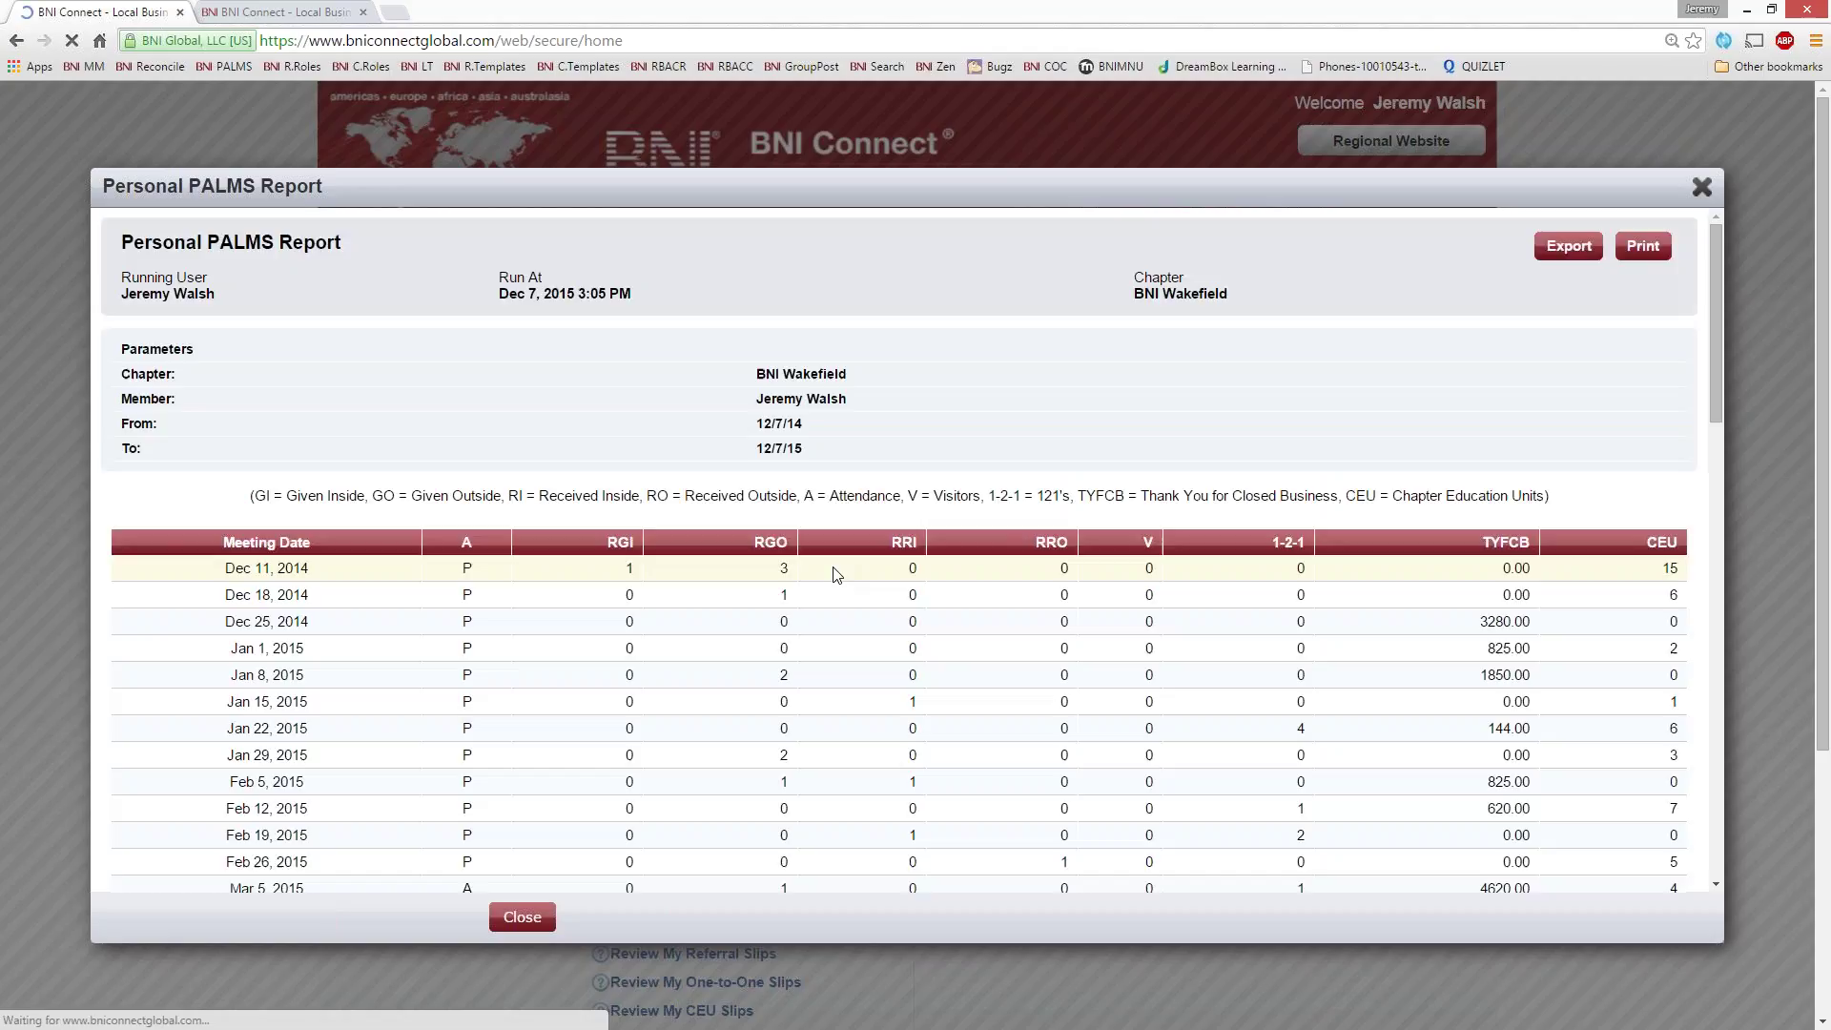
{"action": "scroll", "coordinate": [753, 634], "scroll_direction": "down", "scroll_amount": 3}
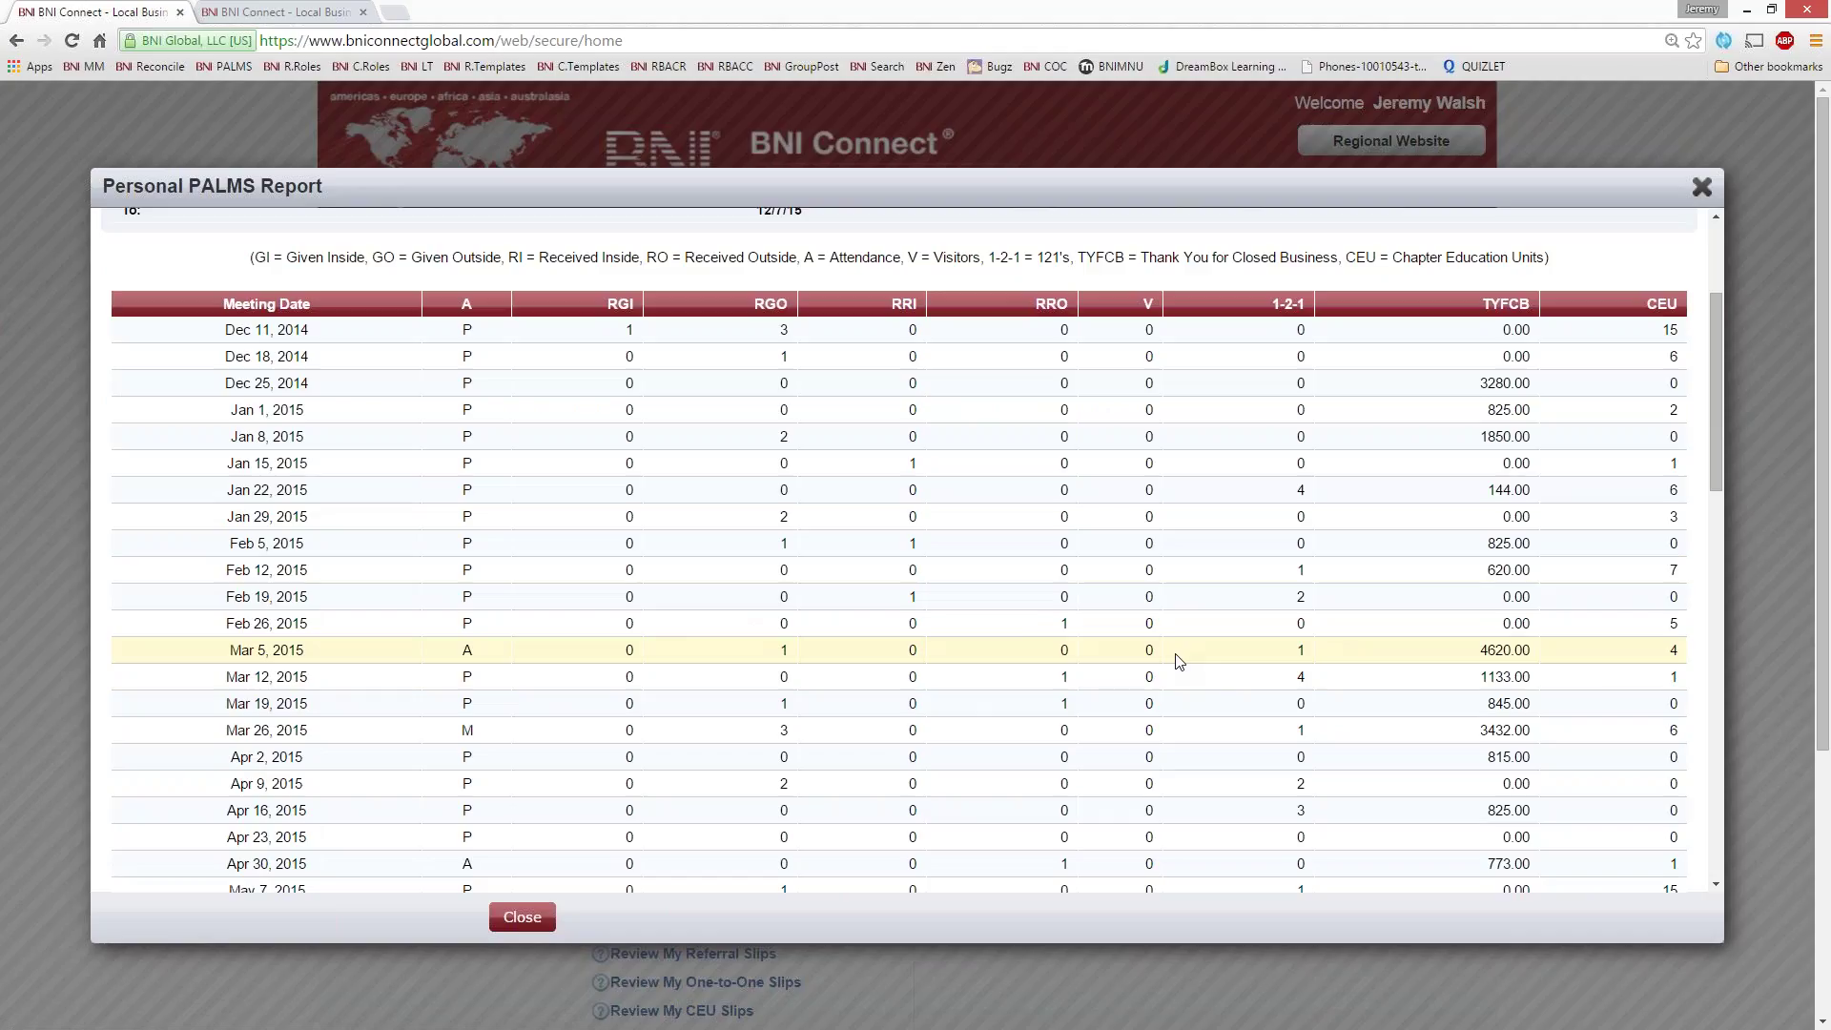
{"action": "scroll", "coordinate": [1179, 668], "scroll_direction": "down", "scroll_amount": 6}
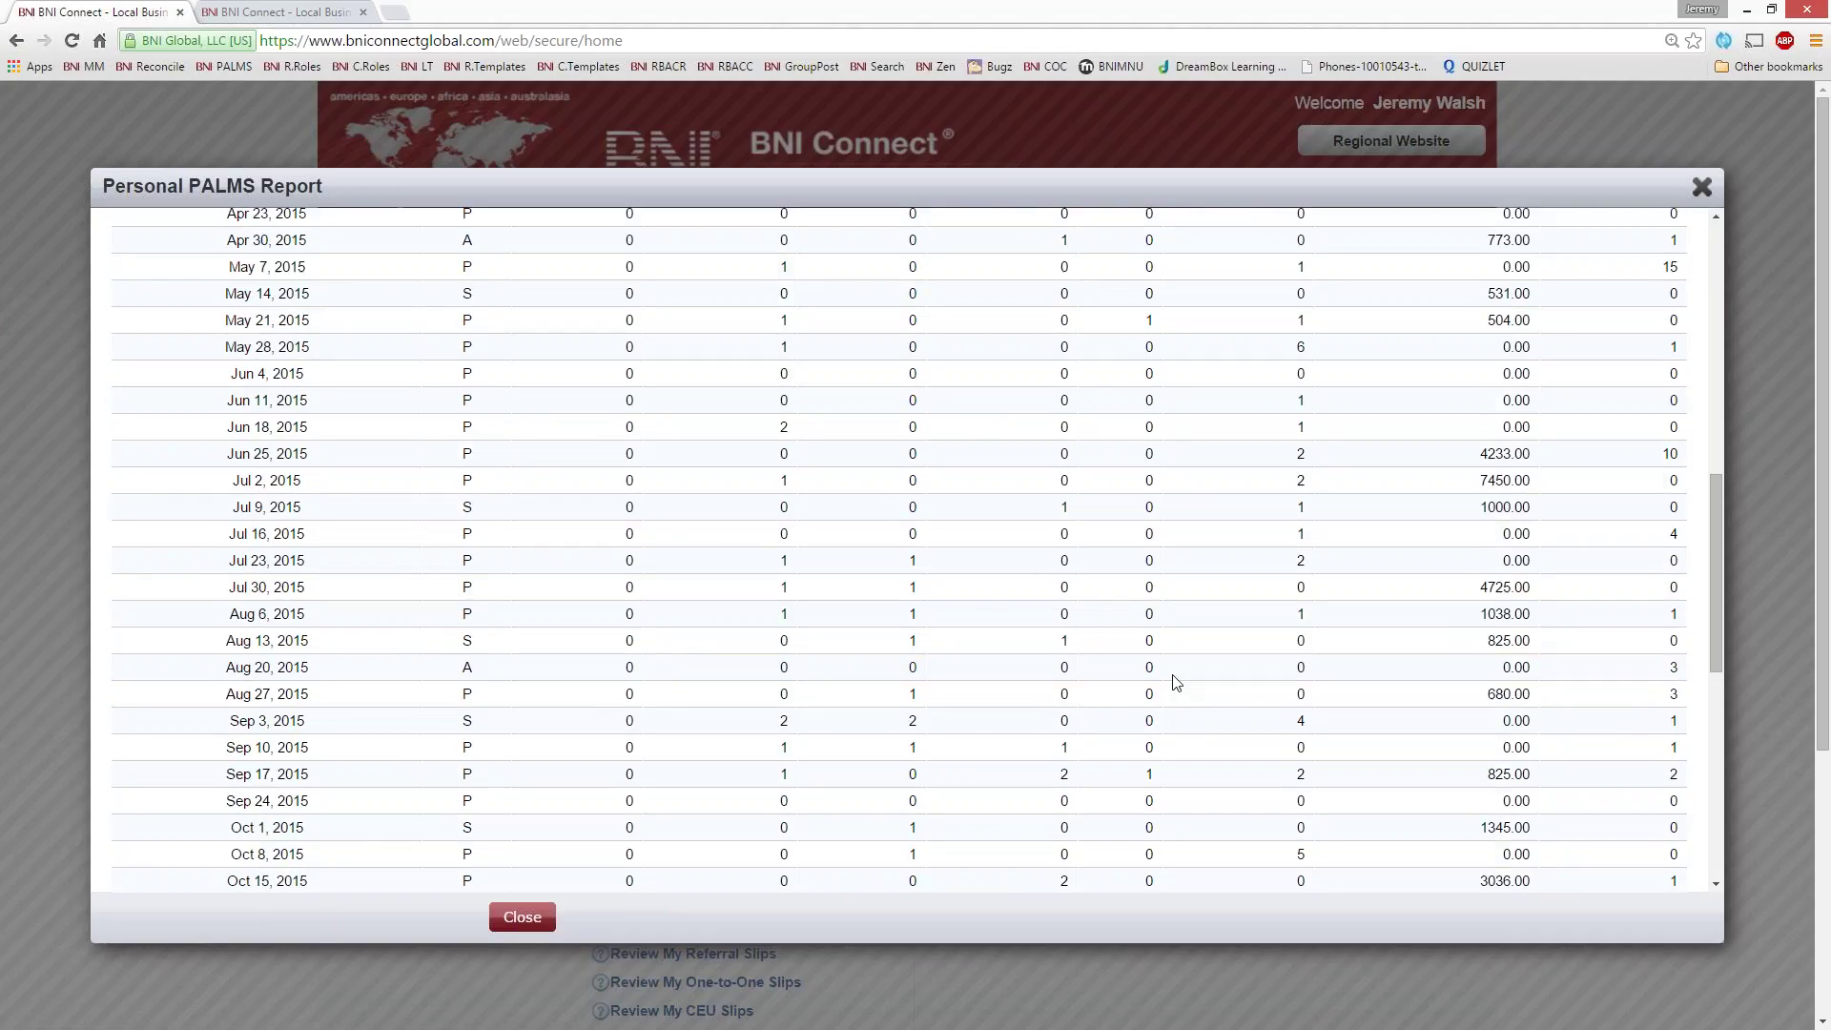
{"action": "scroll", "coordinate": [1177, 682], "scroll_direction": "down", "scroll_amount": 7}
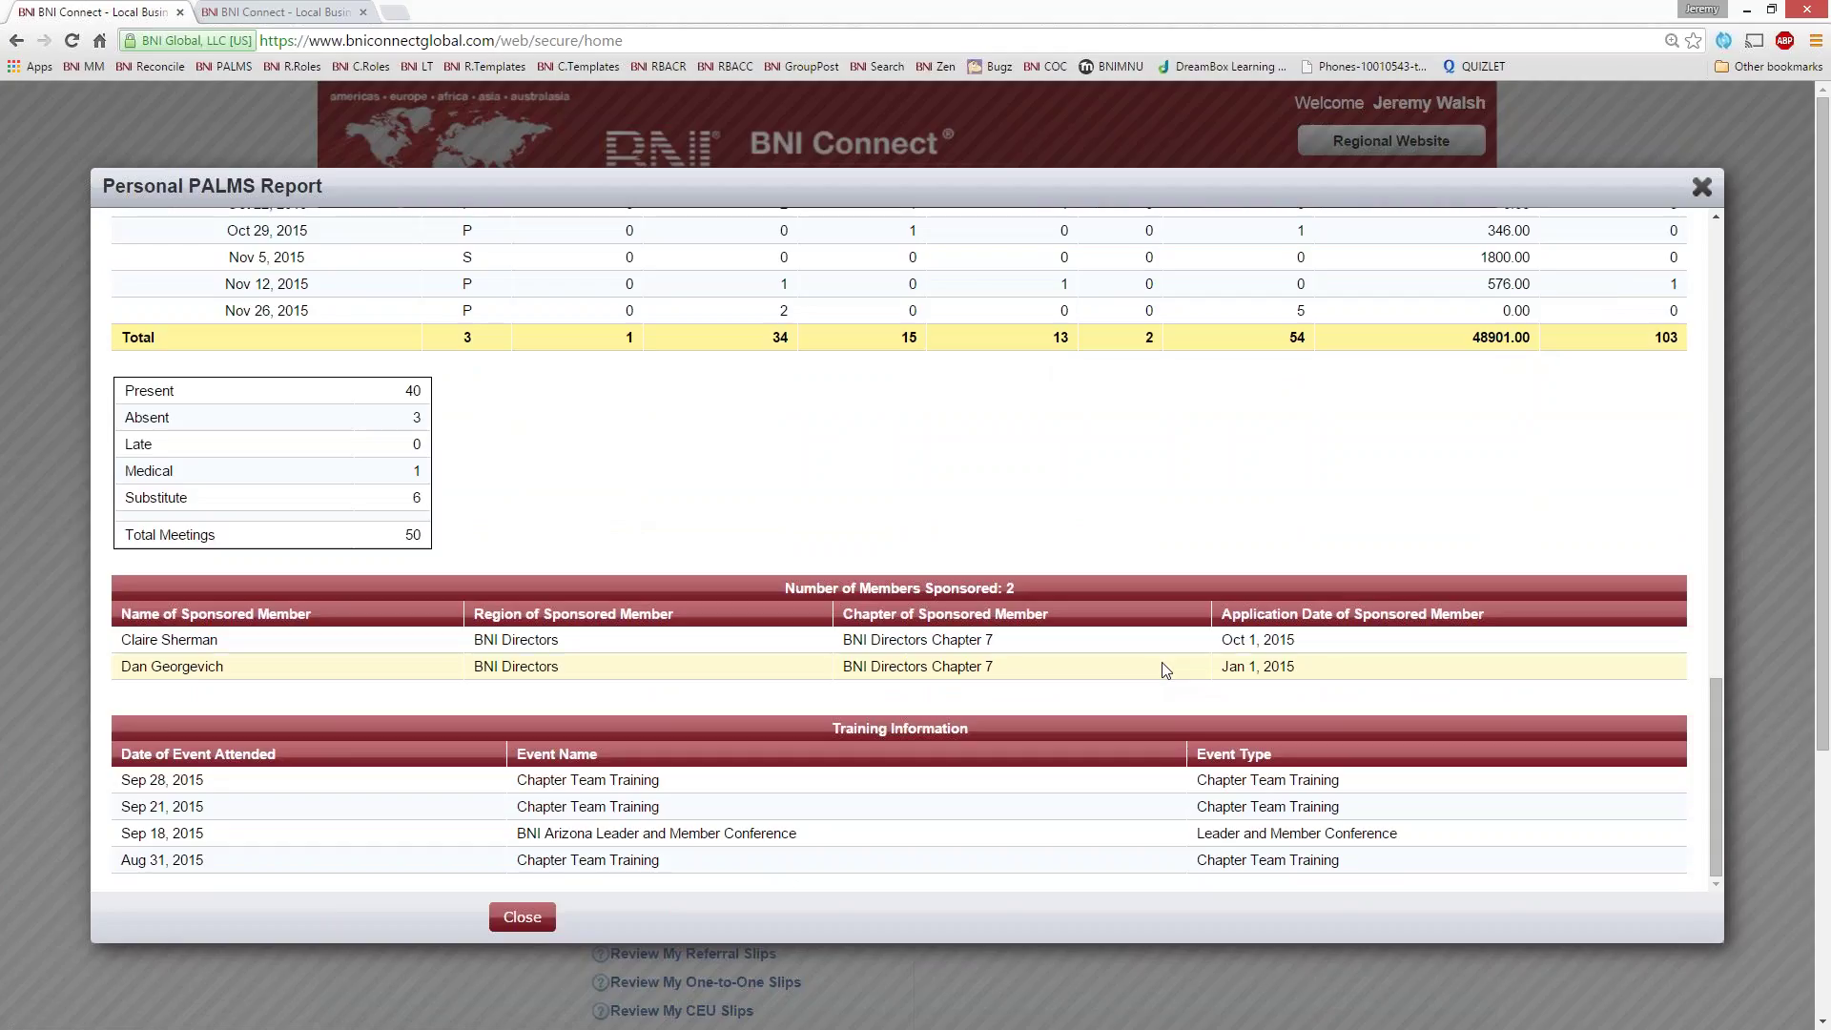
{"action": "scroll", "coordinate": [704, 705], "scroll_direction": "down", "scroll_amount": 2}
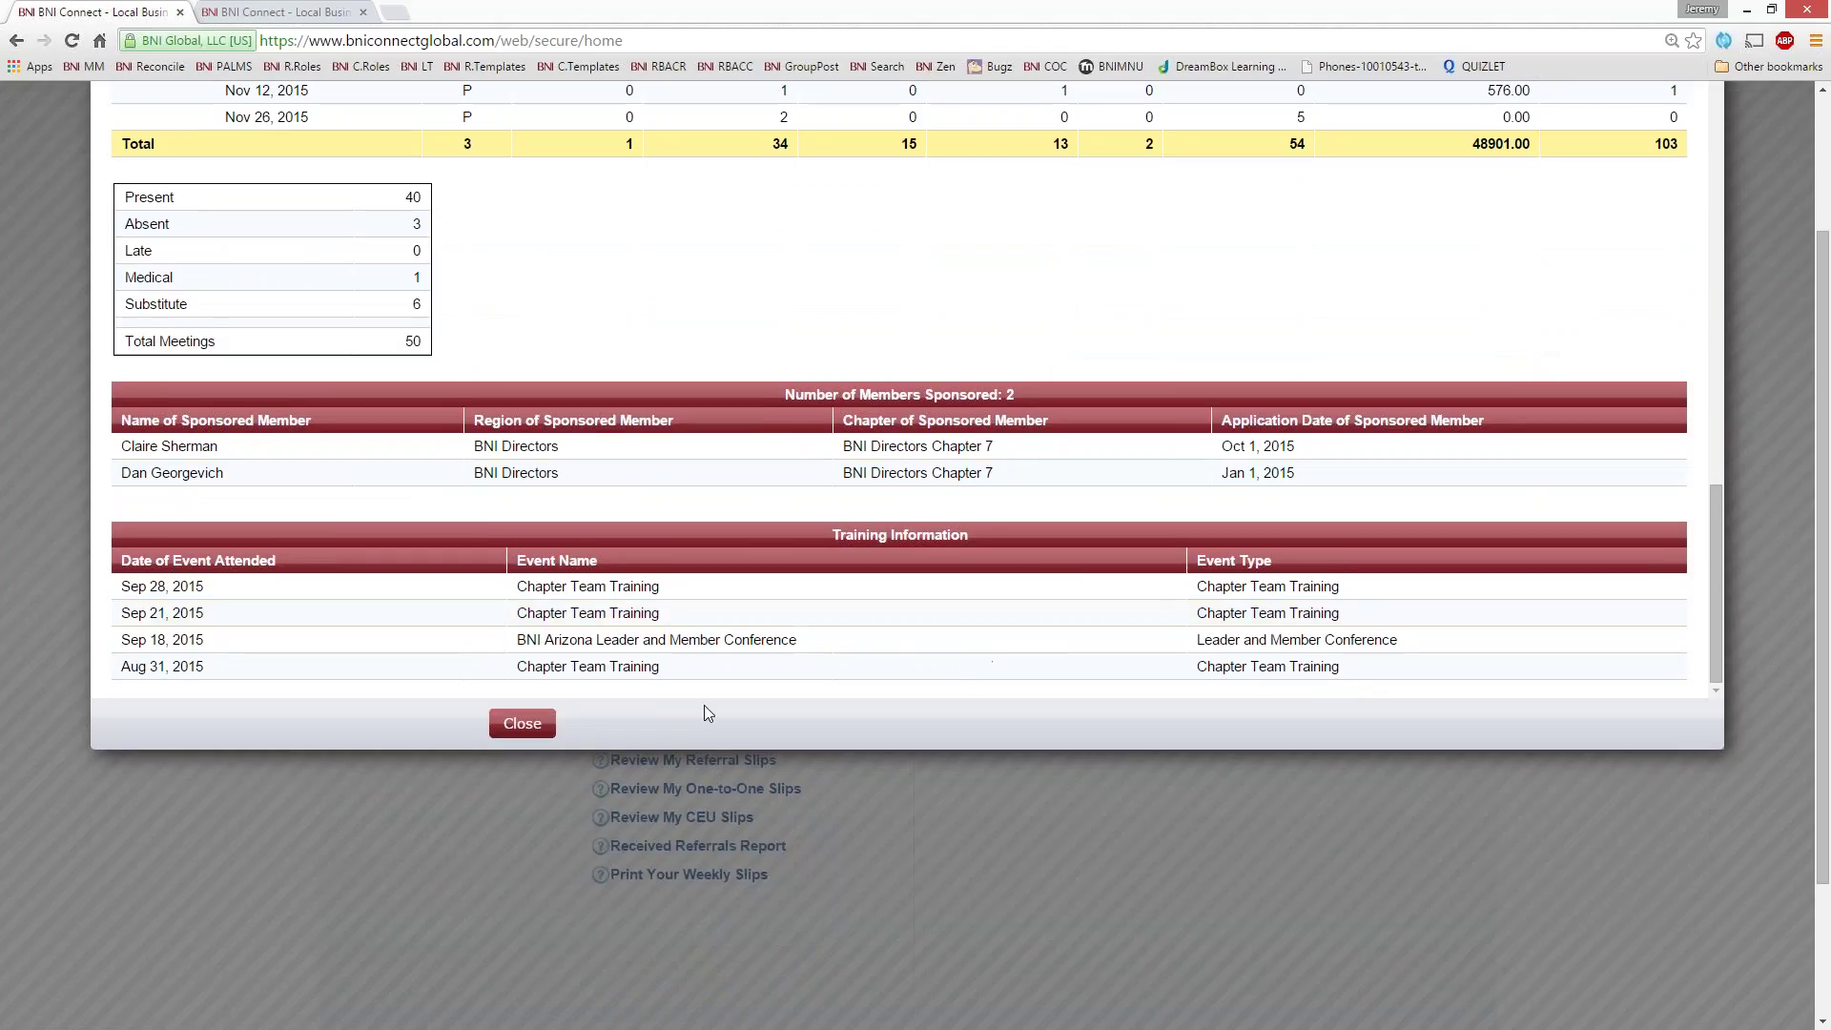
{"action": "scroll", "coordinate": [662, 352], "scroll_direction": "up", "scroll_amount": 1}
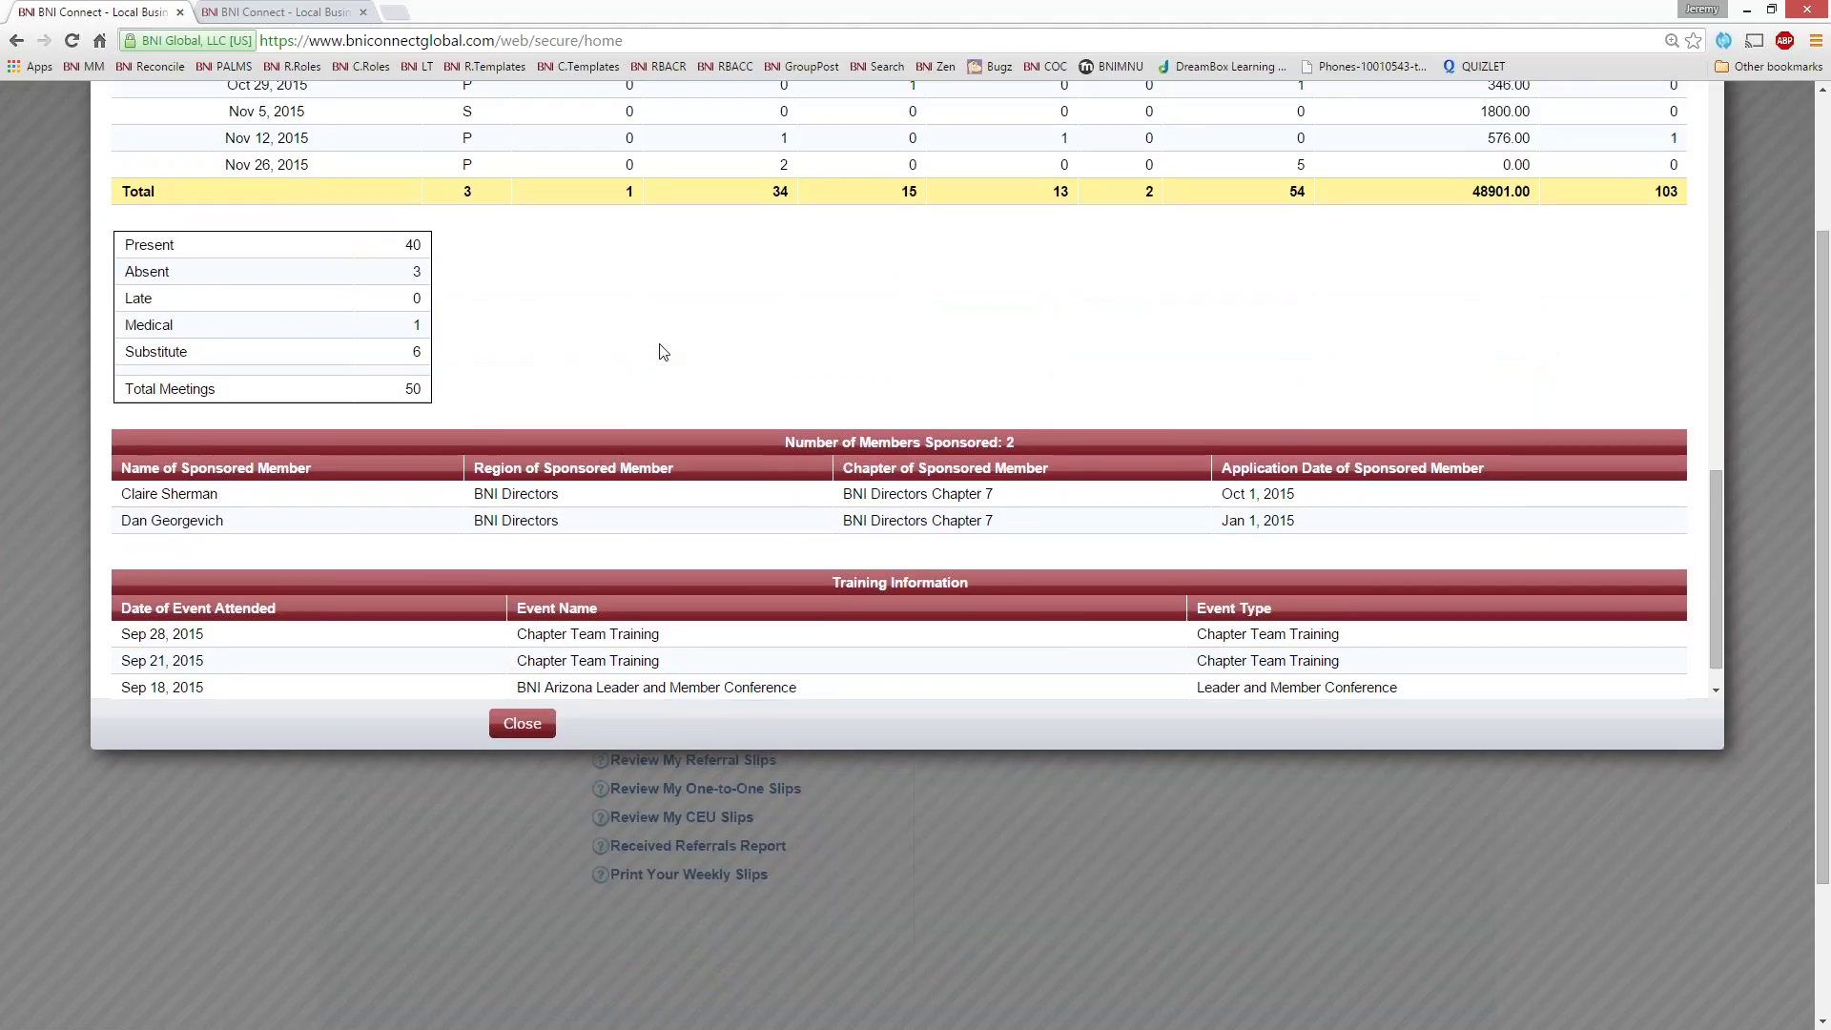
{"action": "scroll", "coordinate": [661, 352], "scroll_direction": "up", "scroll_amount": 15}
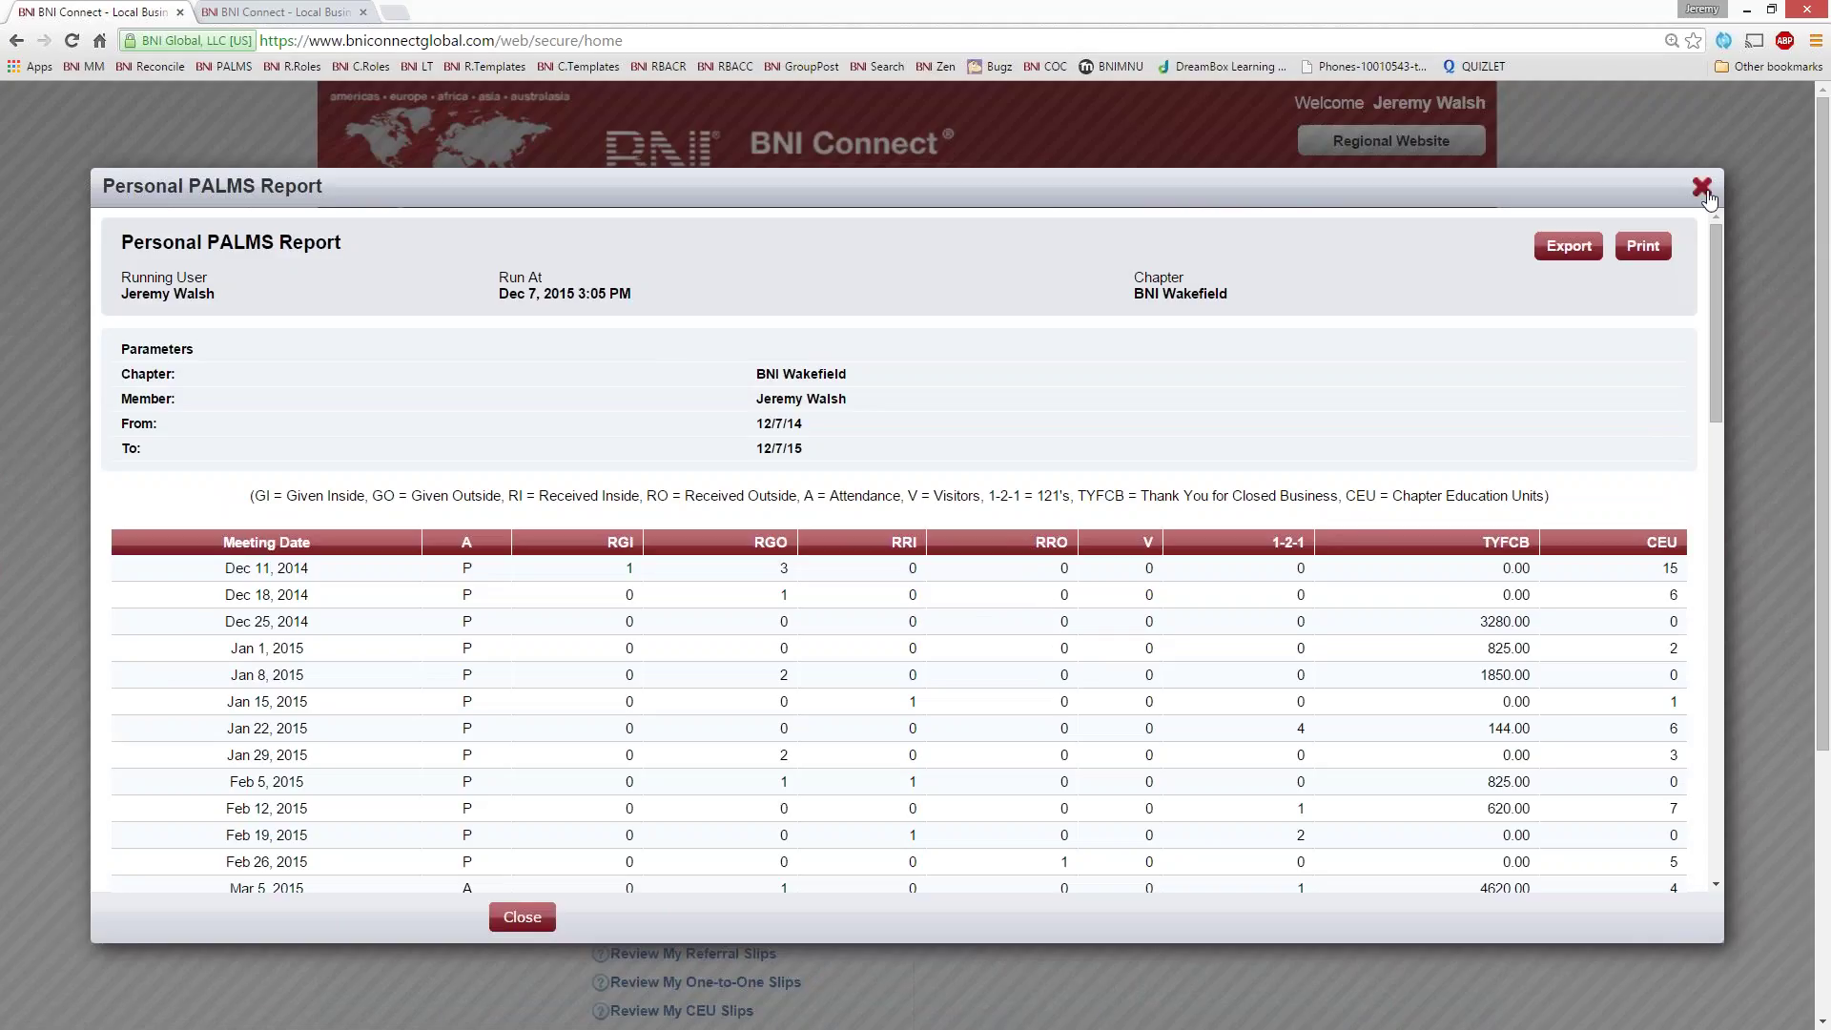
{"action": "left_click", "coordinate": [1702, 187]}
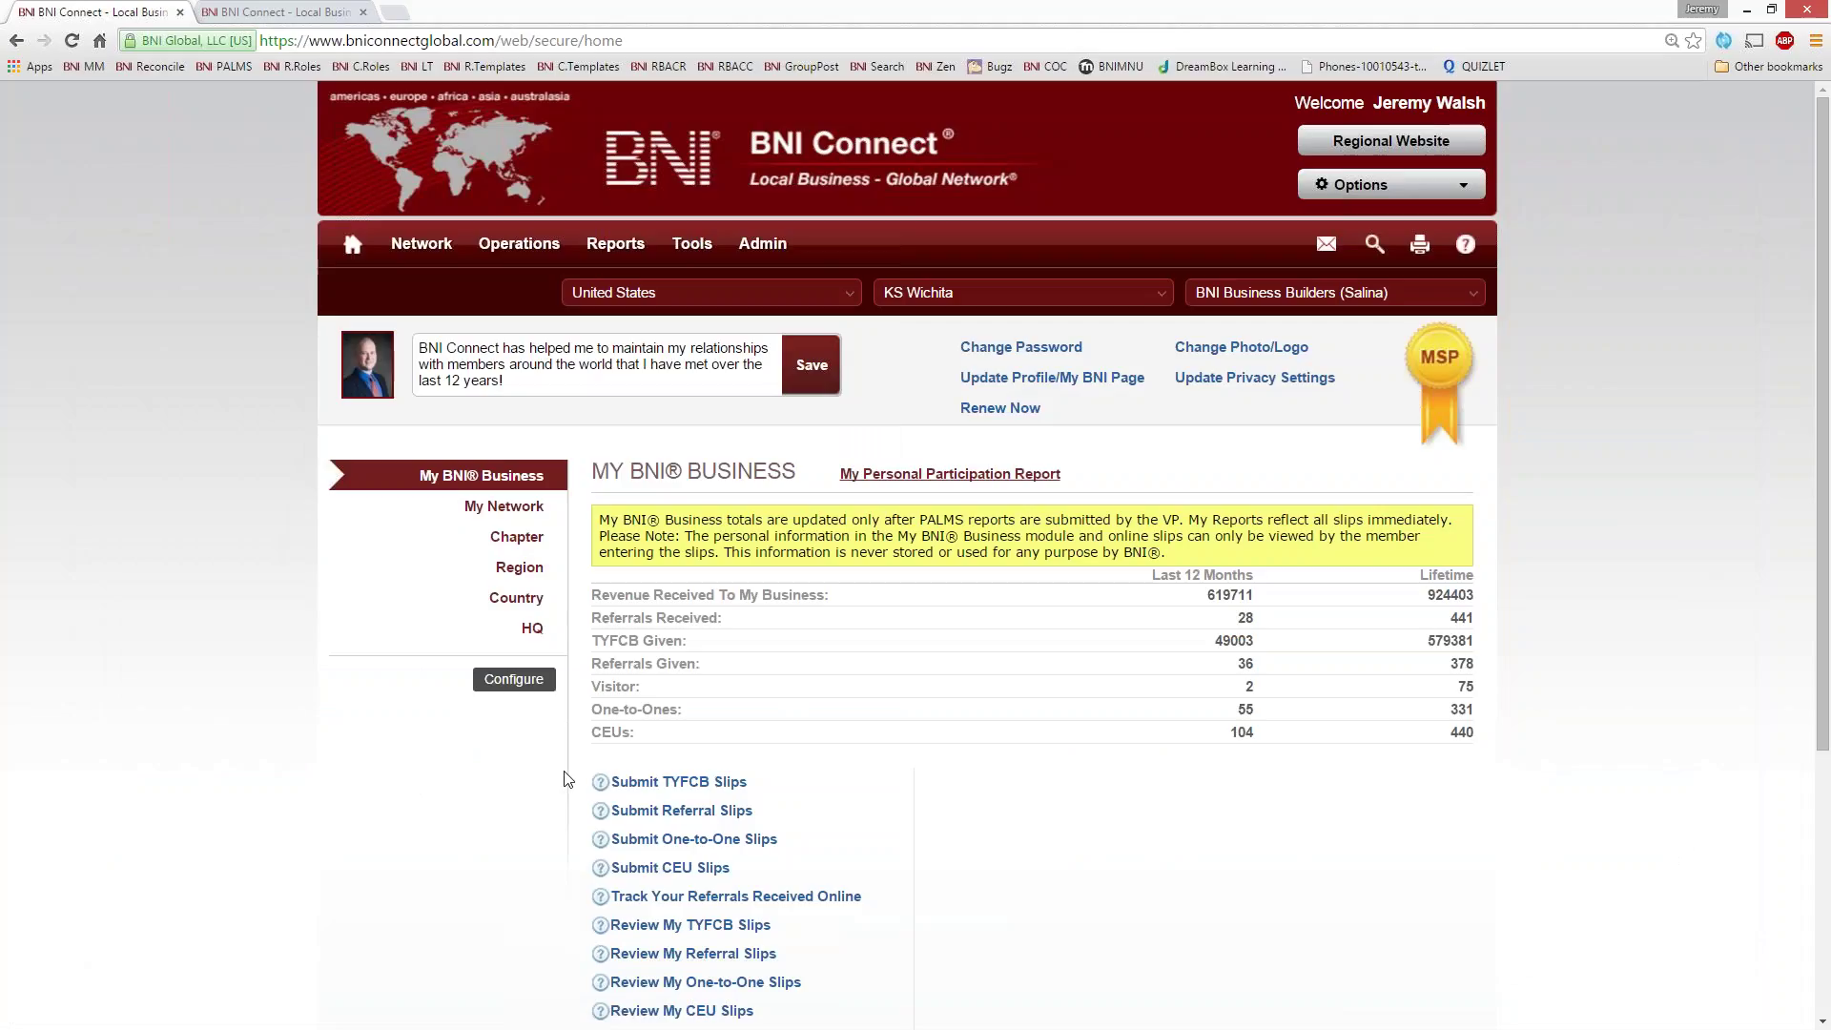
- Highlight the Revenue Received To My Business row and its 619711 figure
{"action": "left_click_drag", "start_coordinate": [607, 596], "coordinate": [834, 593]}
{"action": "left_click", "coordinate": [699, 596]}
{"action": "left_click_drag", "start_coordinate": [595, 599], "coordinate": [836, 595]}
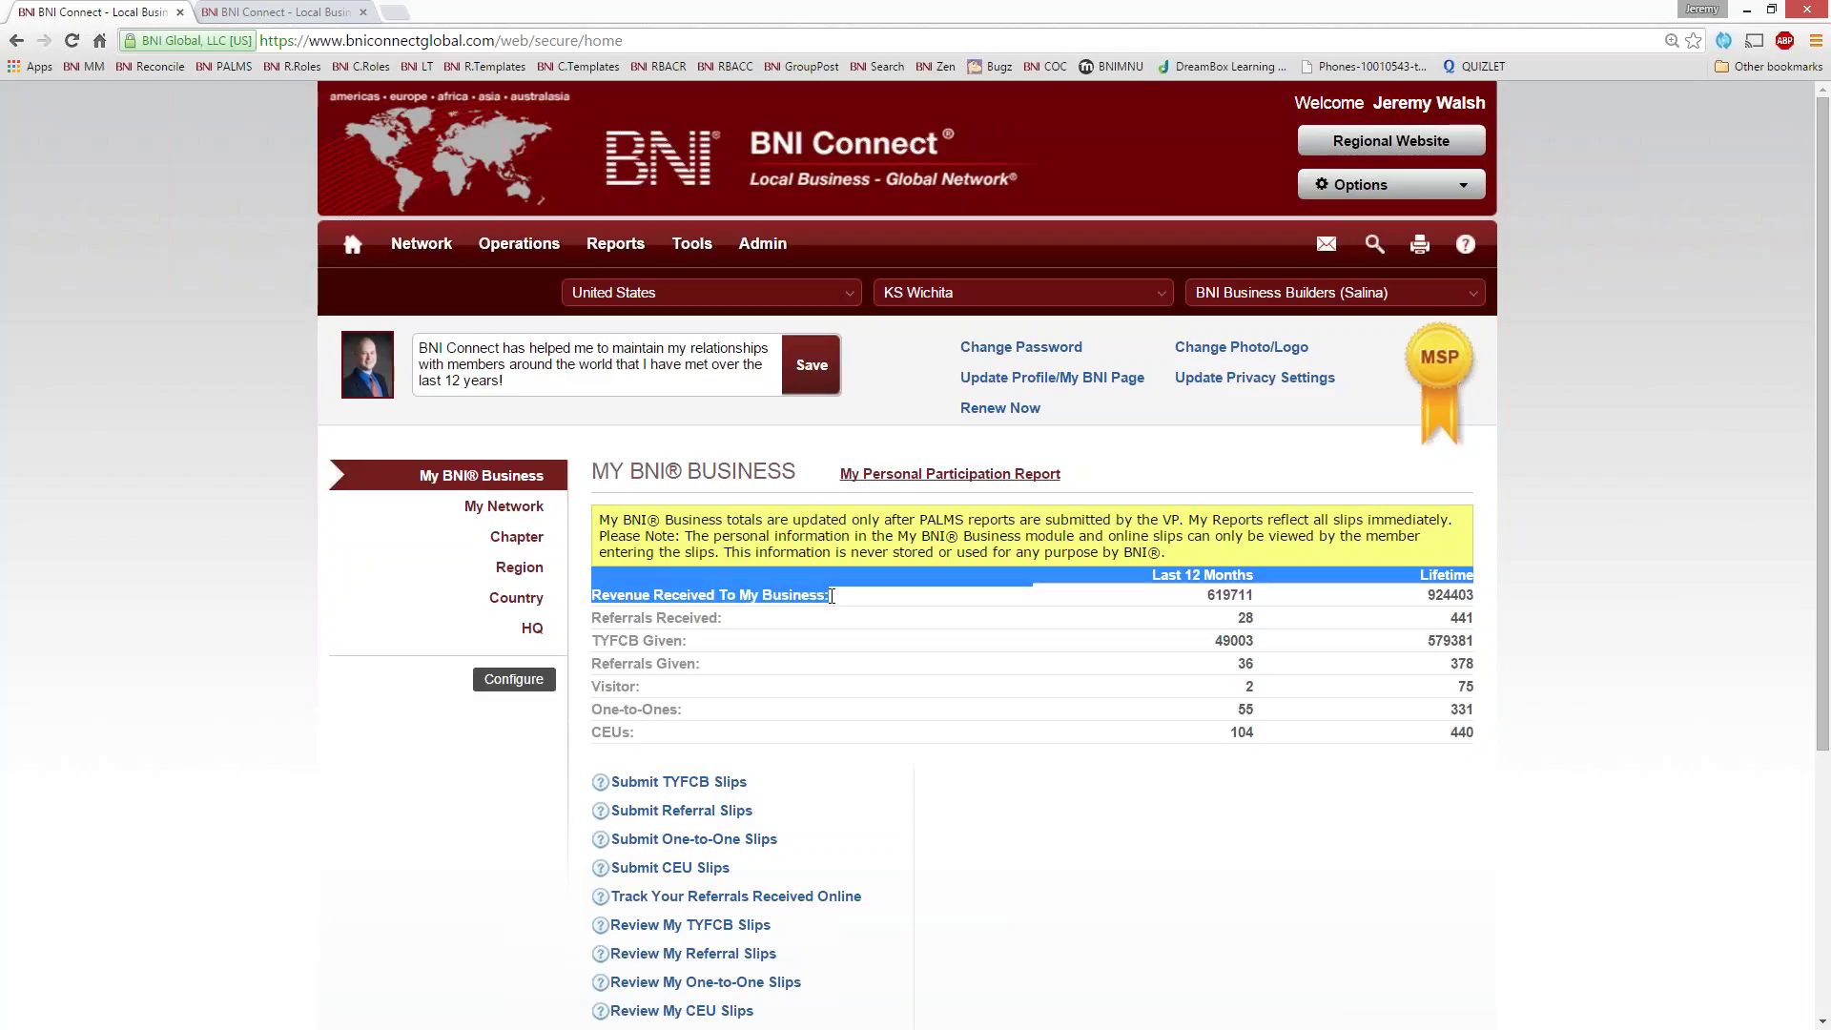
{"action": "left_click", "coordinate": [682, 594]}
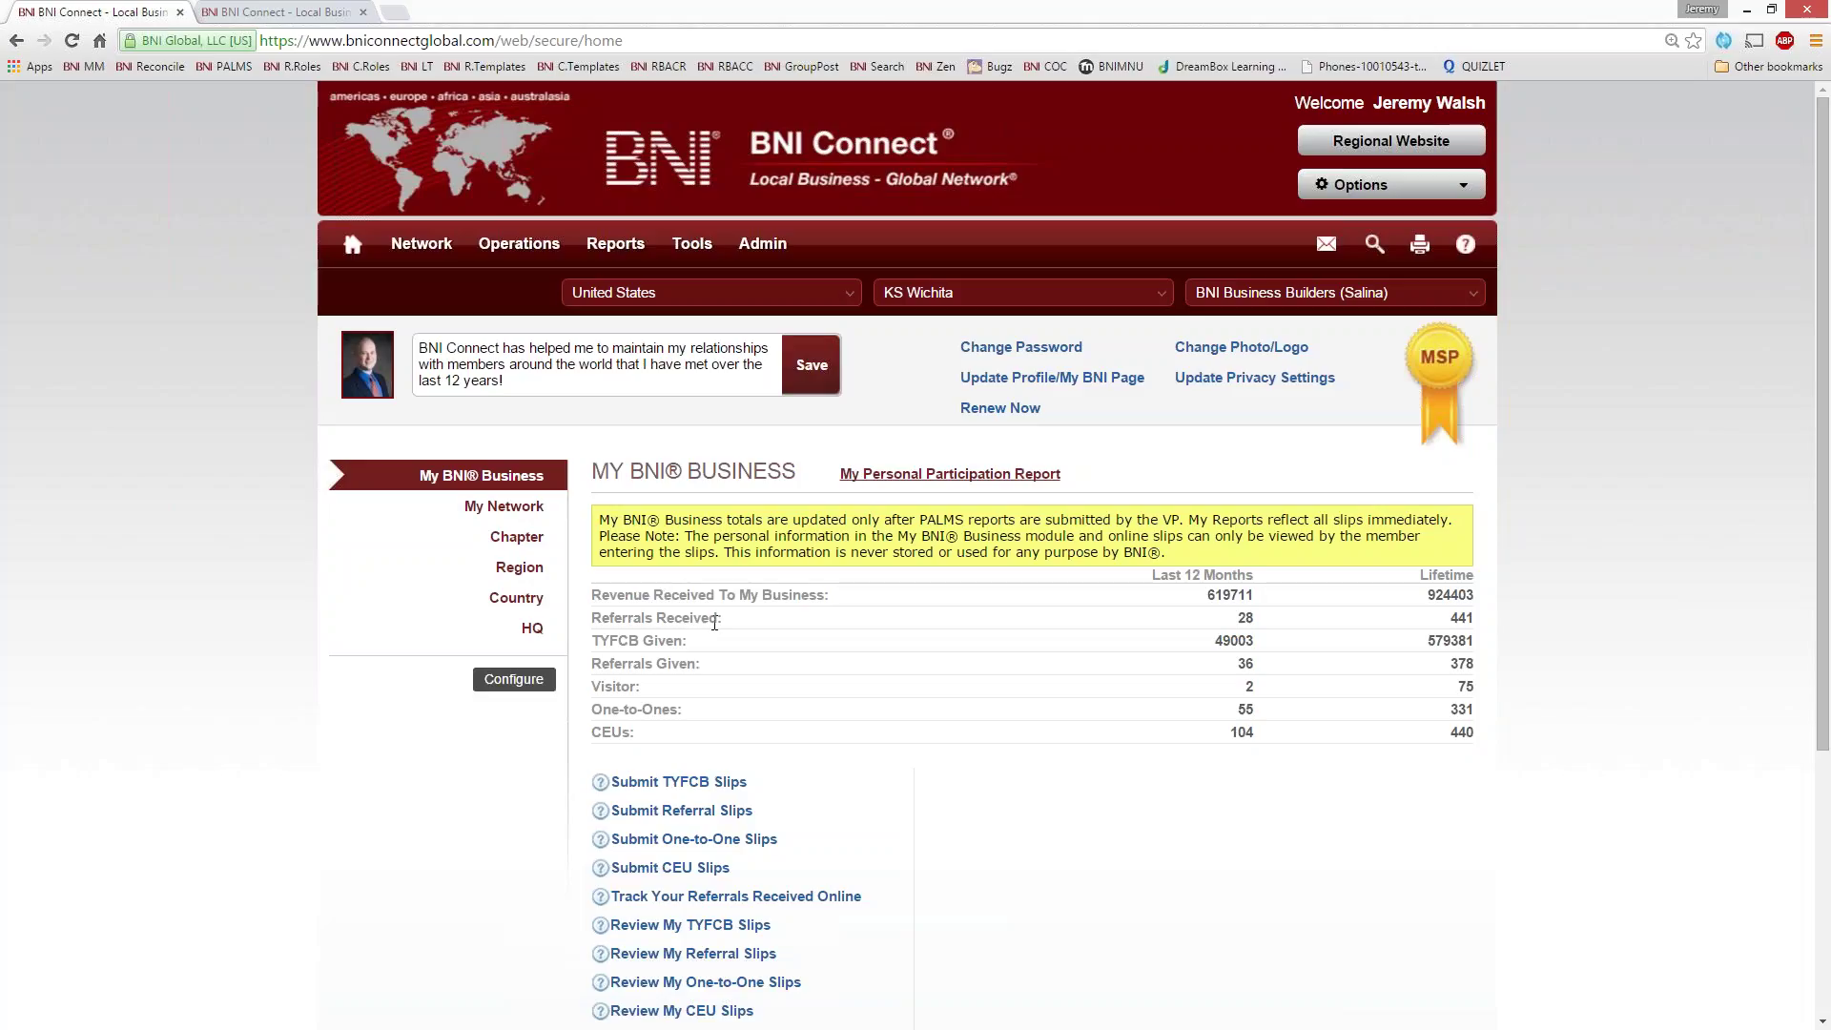
{"action": "left_click_drag", "start_coordinate": [1253, 595], "coordinate": [1209, 596]}
{"action": "left_click", "coordinate": [1242, 628]}
- Scroll the home page, then switch to the BNI AT & DE Directors session tab
{"action": "scroll", "coordinate": [982, 658], "scroll_direction": "down", "scroll_amount": 4}
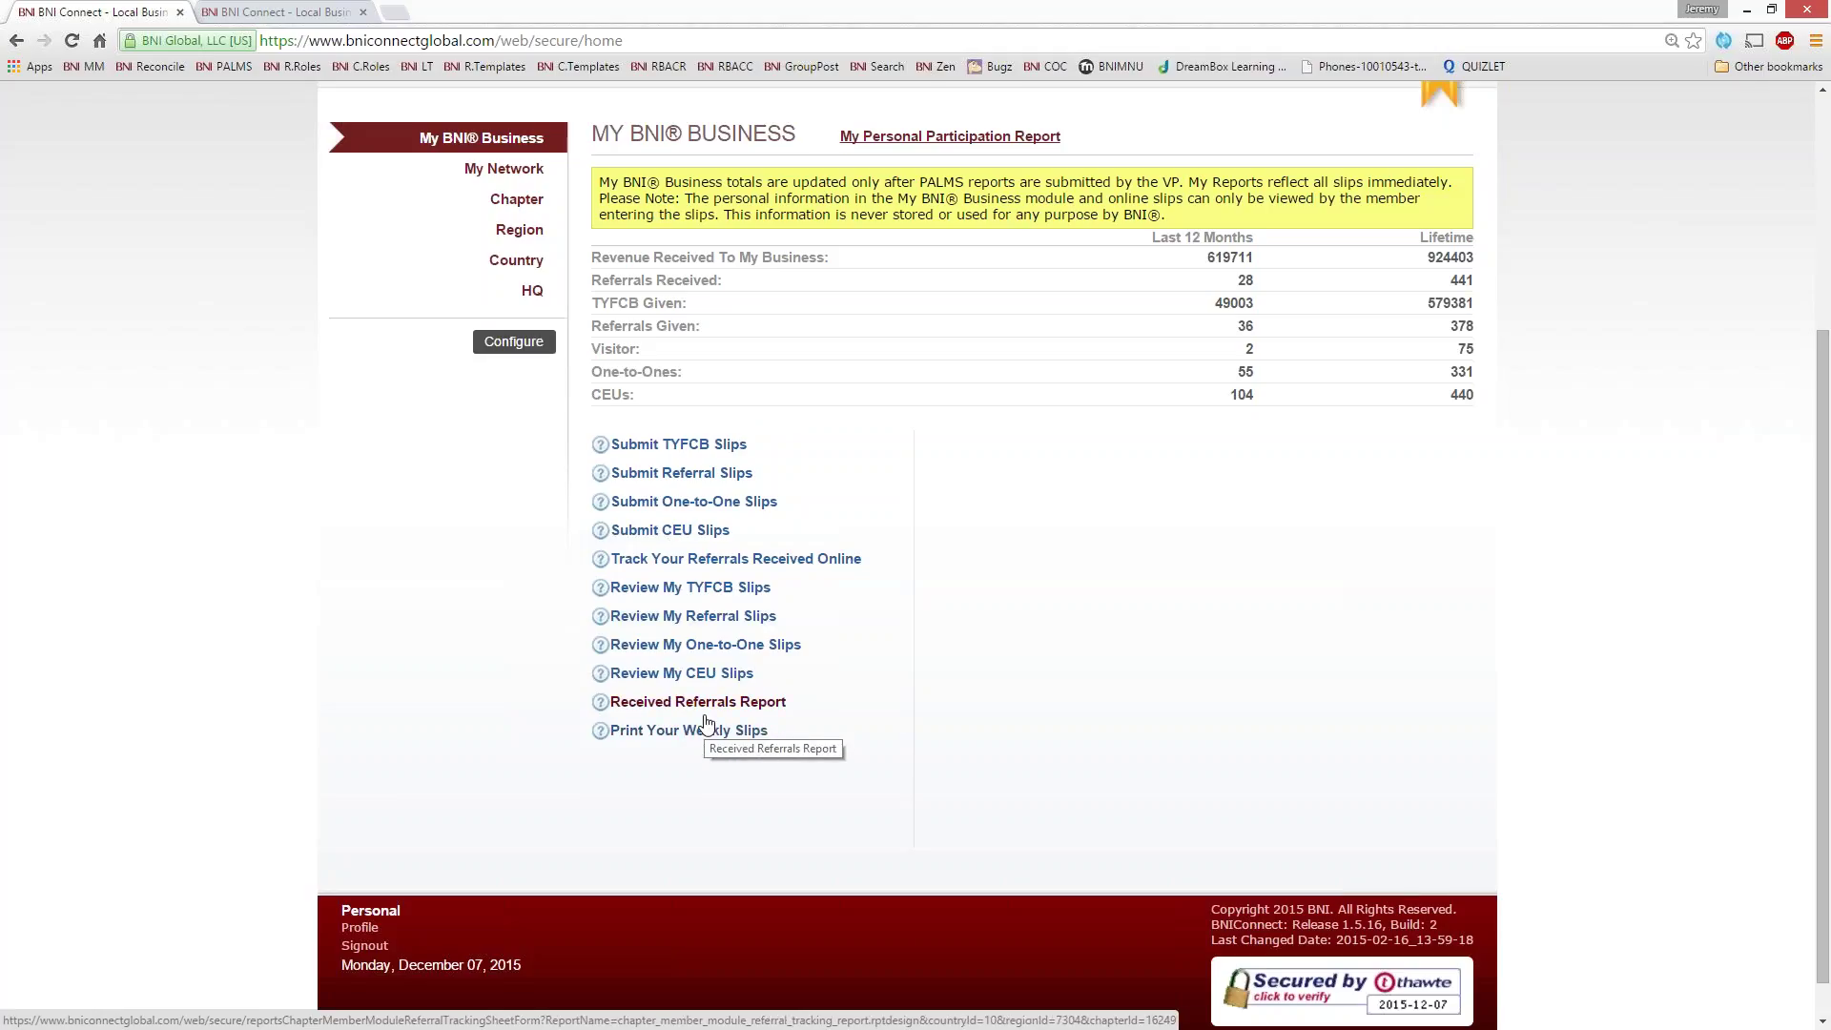
{"action": "scroll", "coordinate": [692, 733], "scroll_direction": "up", "scroll_amount": 2}
{"action": "scroll", "coordinate": [705, 725], "scroll_direction": "up", "scroll_amount": 2}
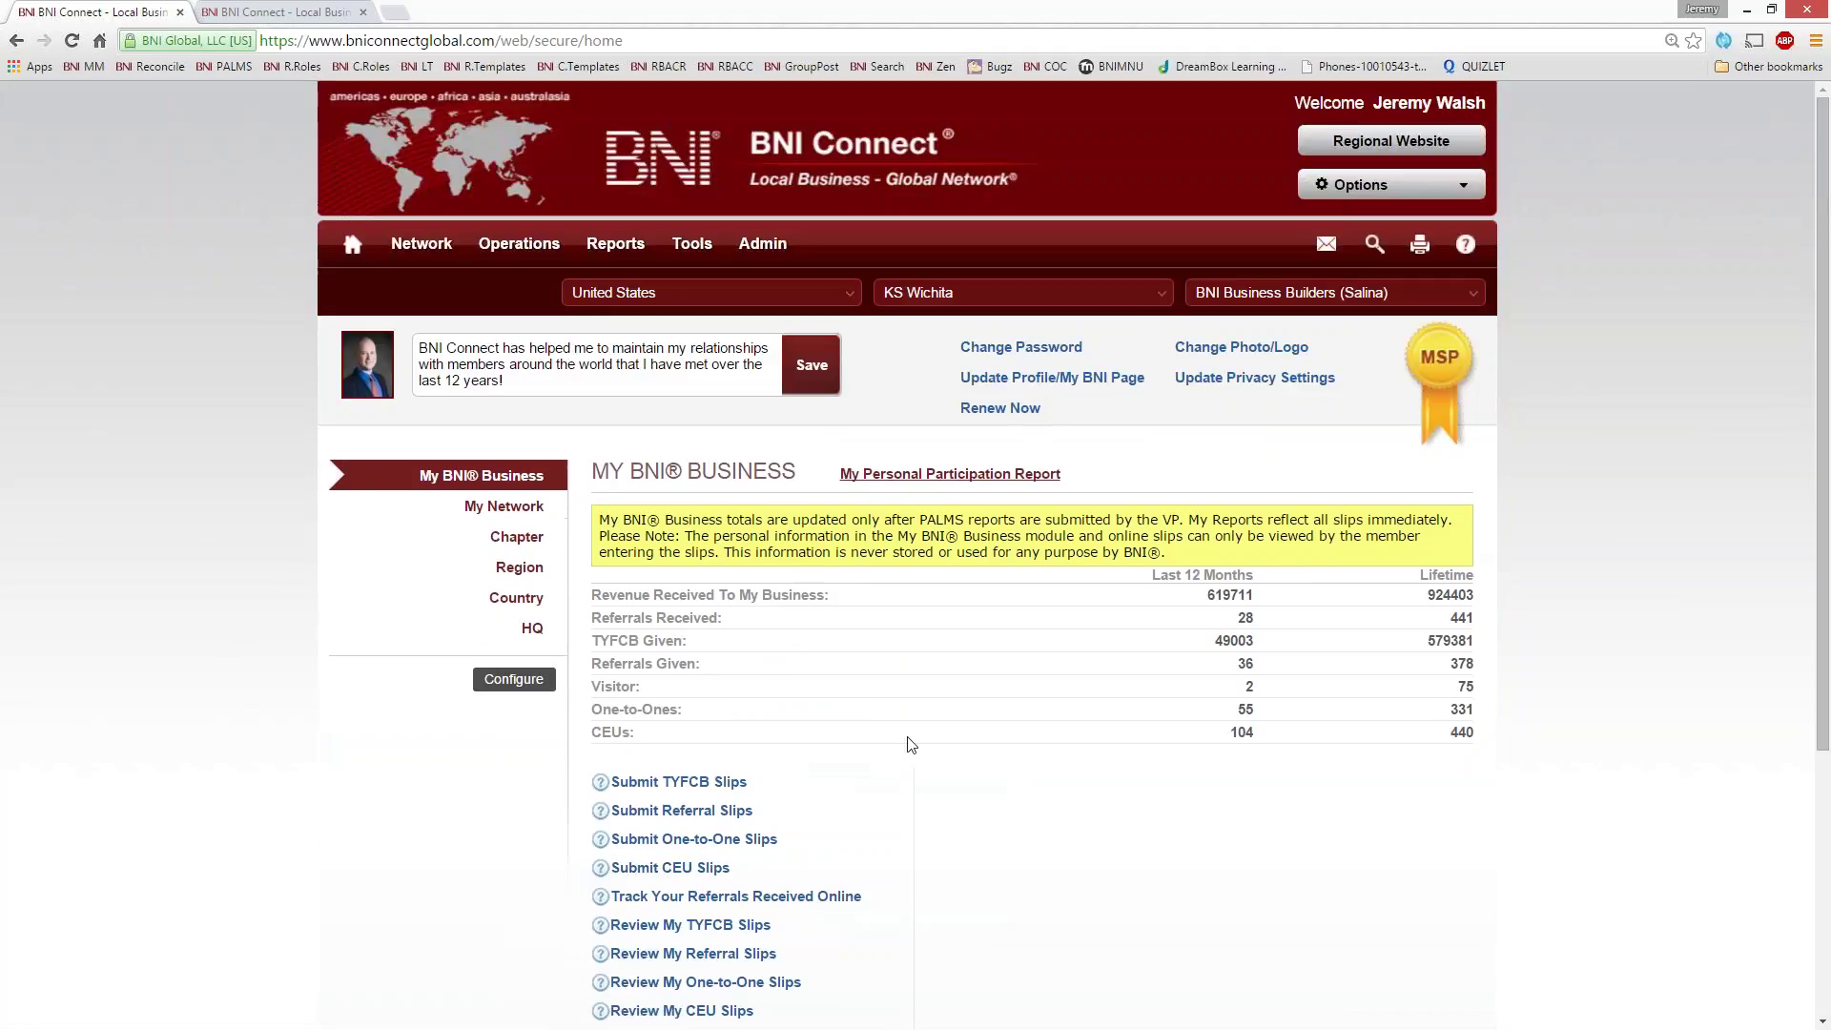
{"action": "left_click", "coordinate": [227, 13]}
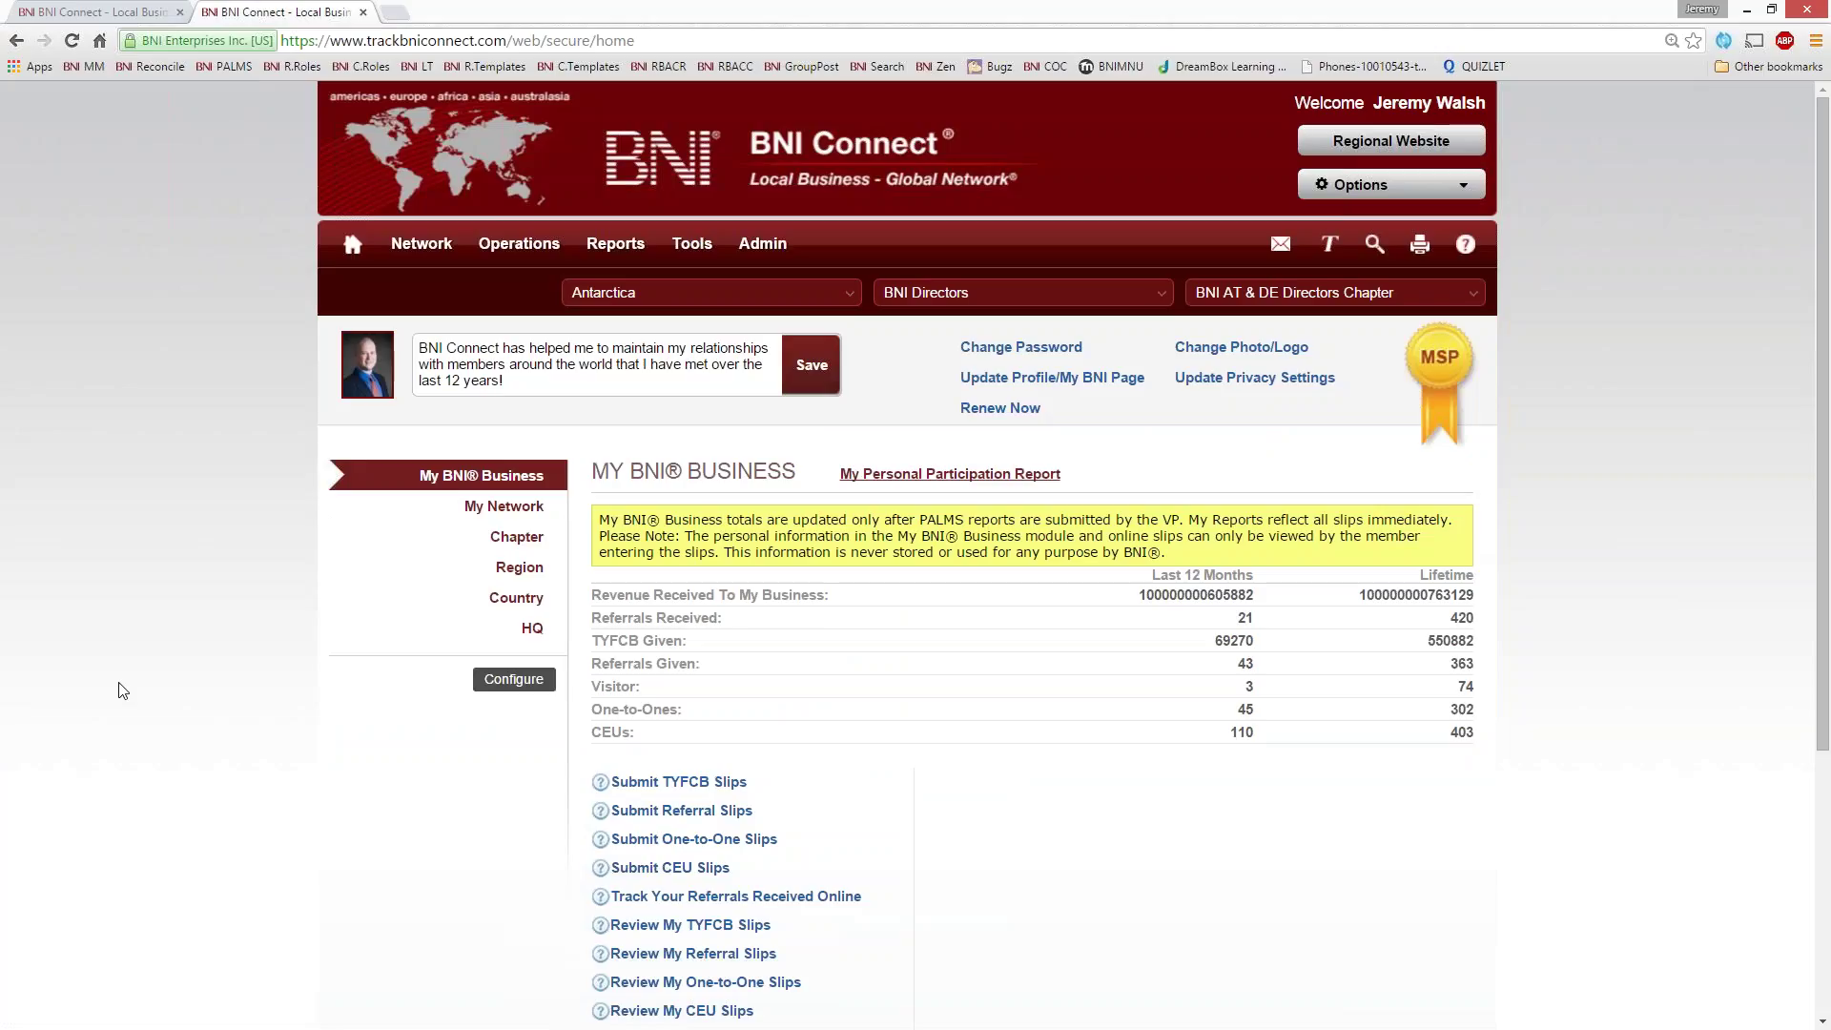
- Start a new referral slip, choose the receiving chapter member and enter the referral's name
{"action": "left_click", "coordinate": [641, 818]}
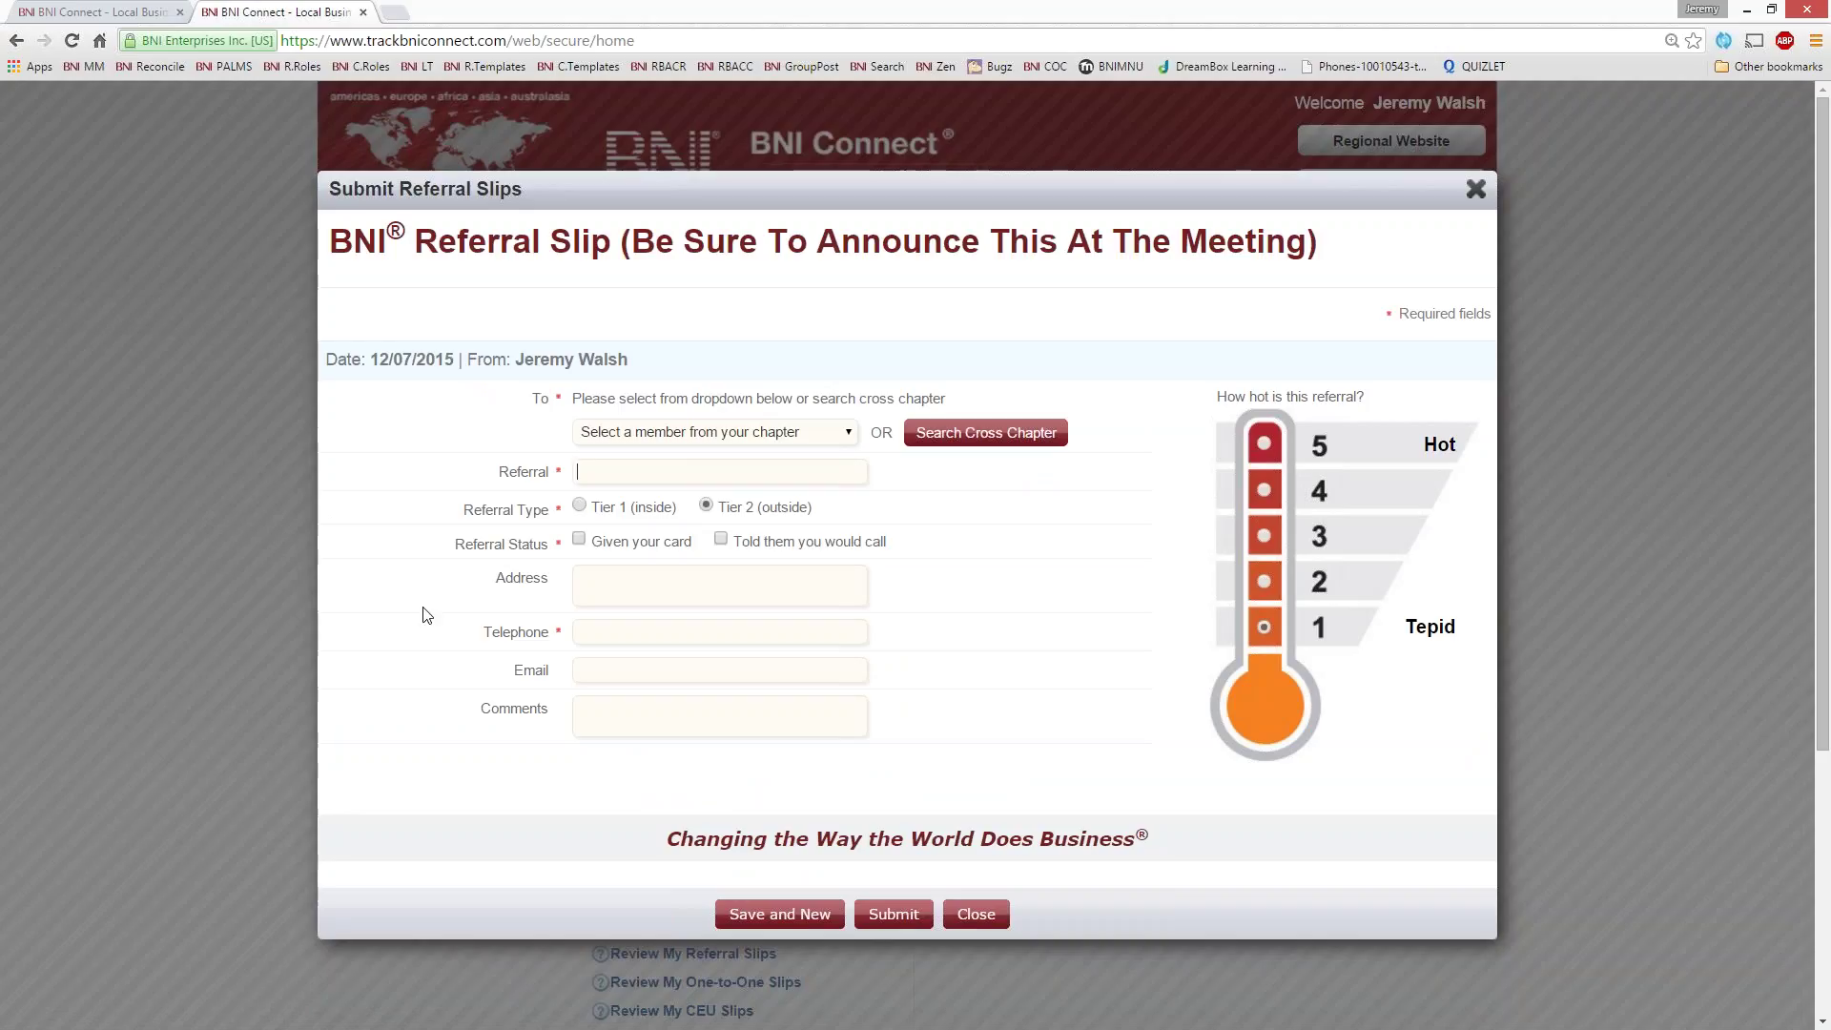
{"action": "left_click", "coordinate": [726, 432]}
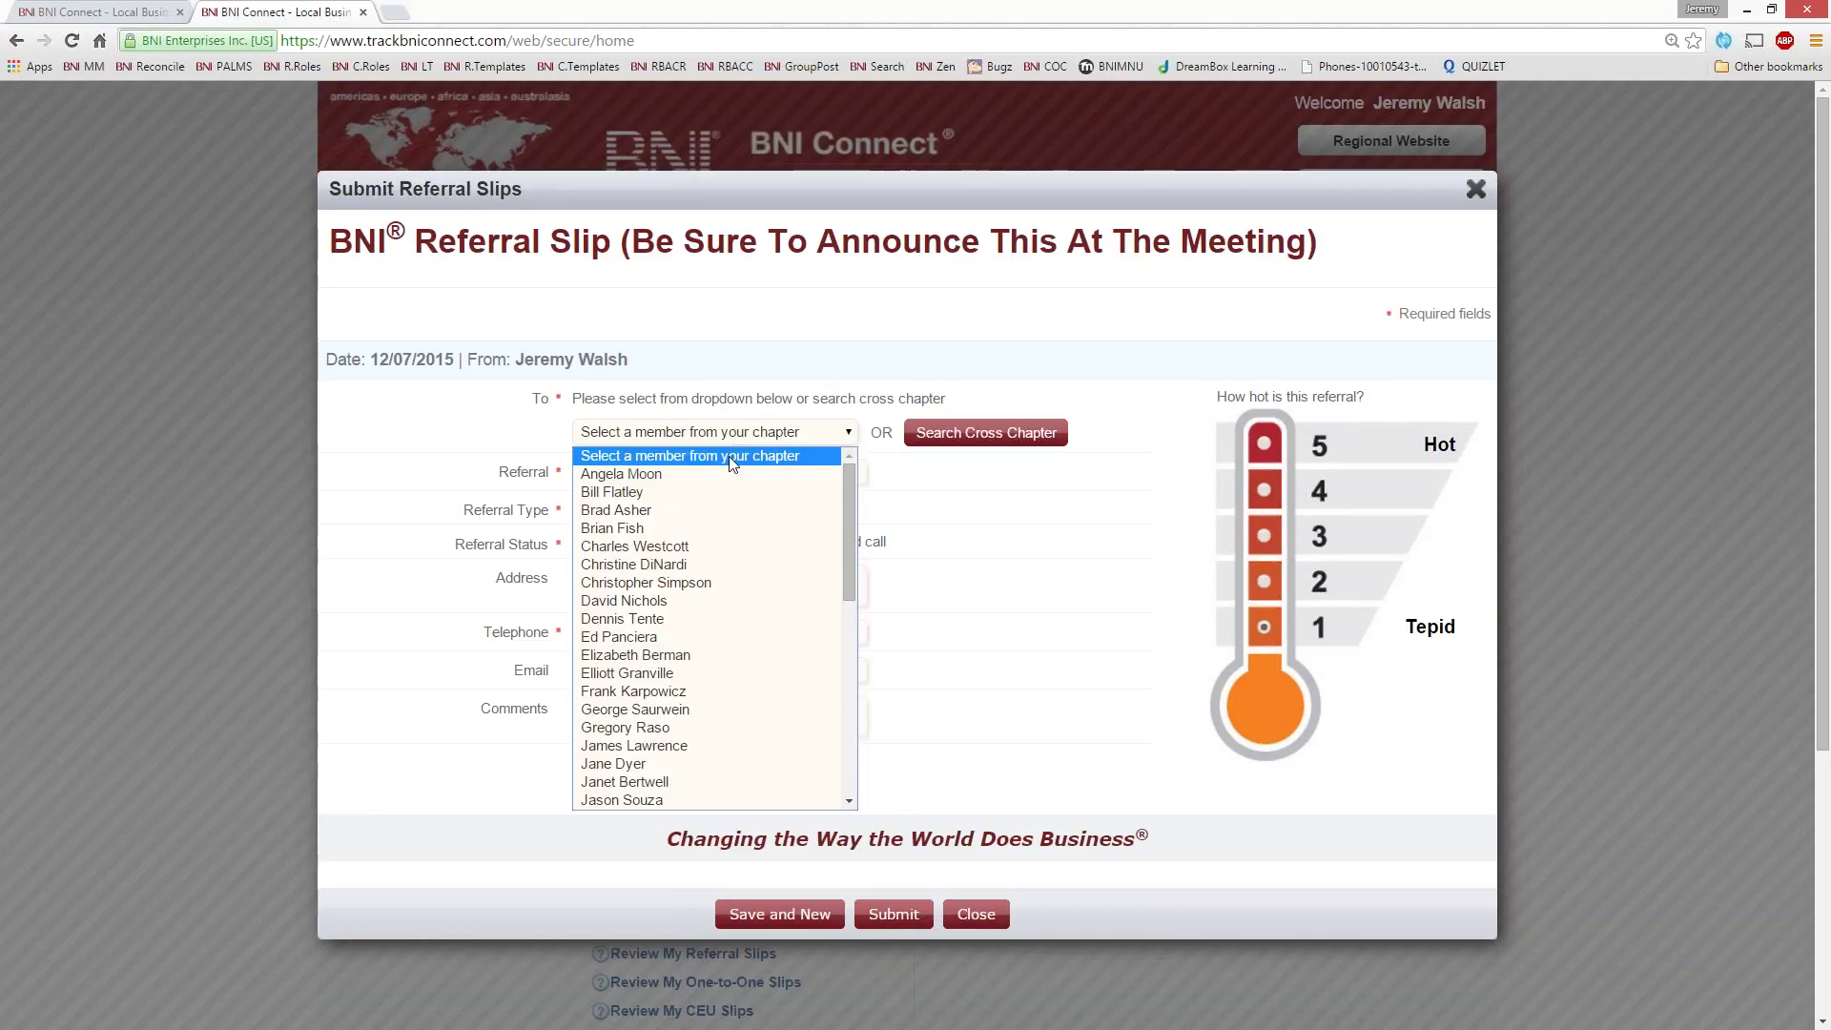
{"action": "scroll", "coordinate": [729, 610], "scroll_direction": "down", "scroll_amount": 3}
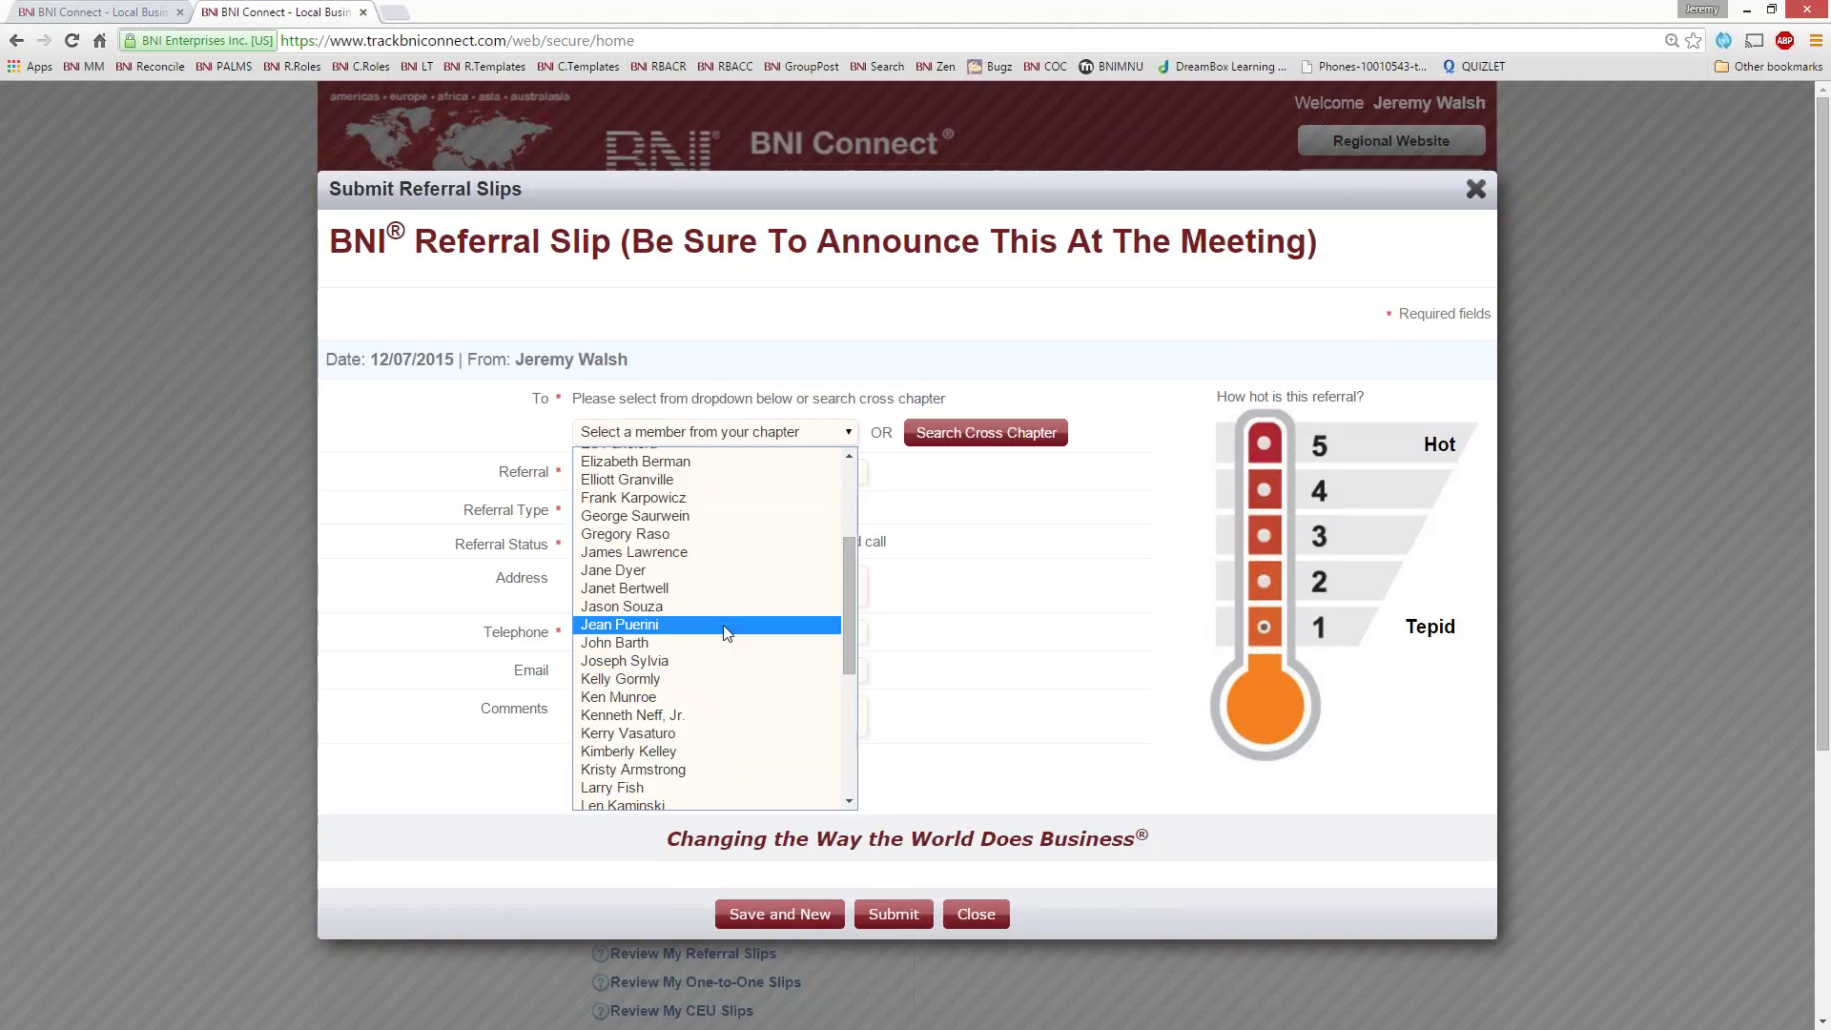
{"action": "left_click", "coordinate": [735, 553]}
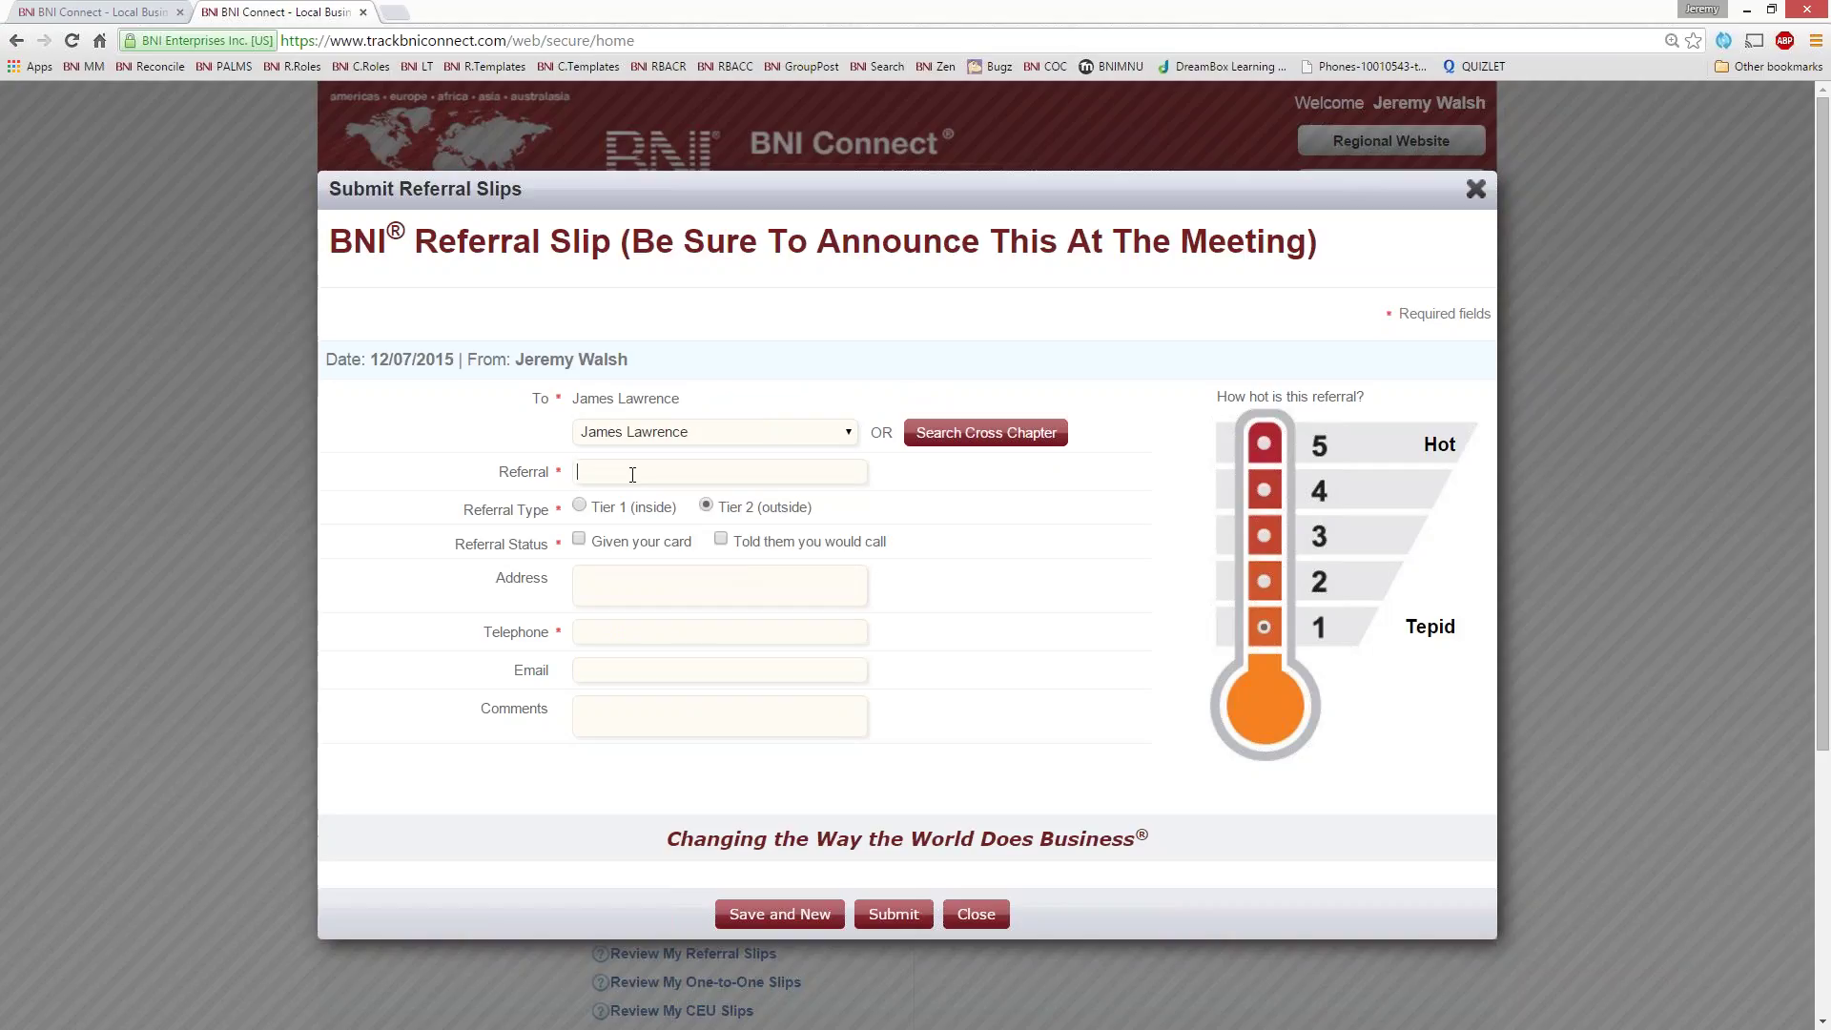
{"action": "key", "text": "BackSpace"}
{"action": "type", "text": "J"}
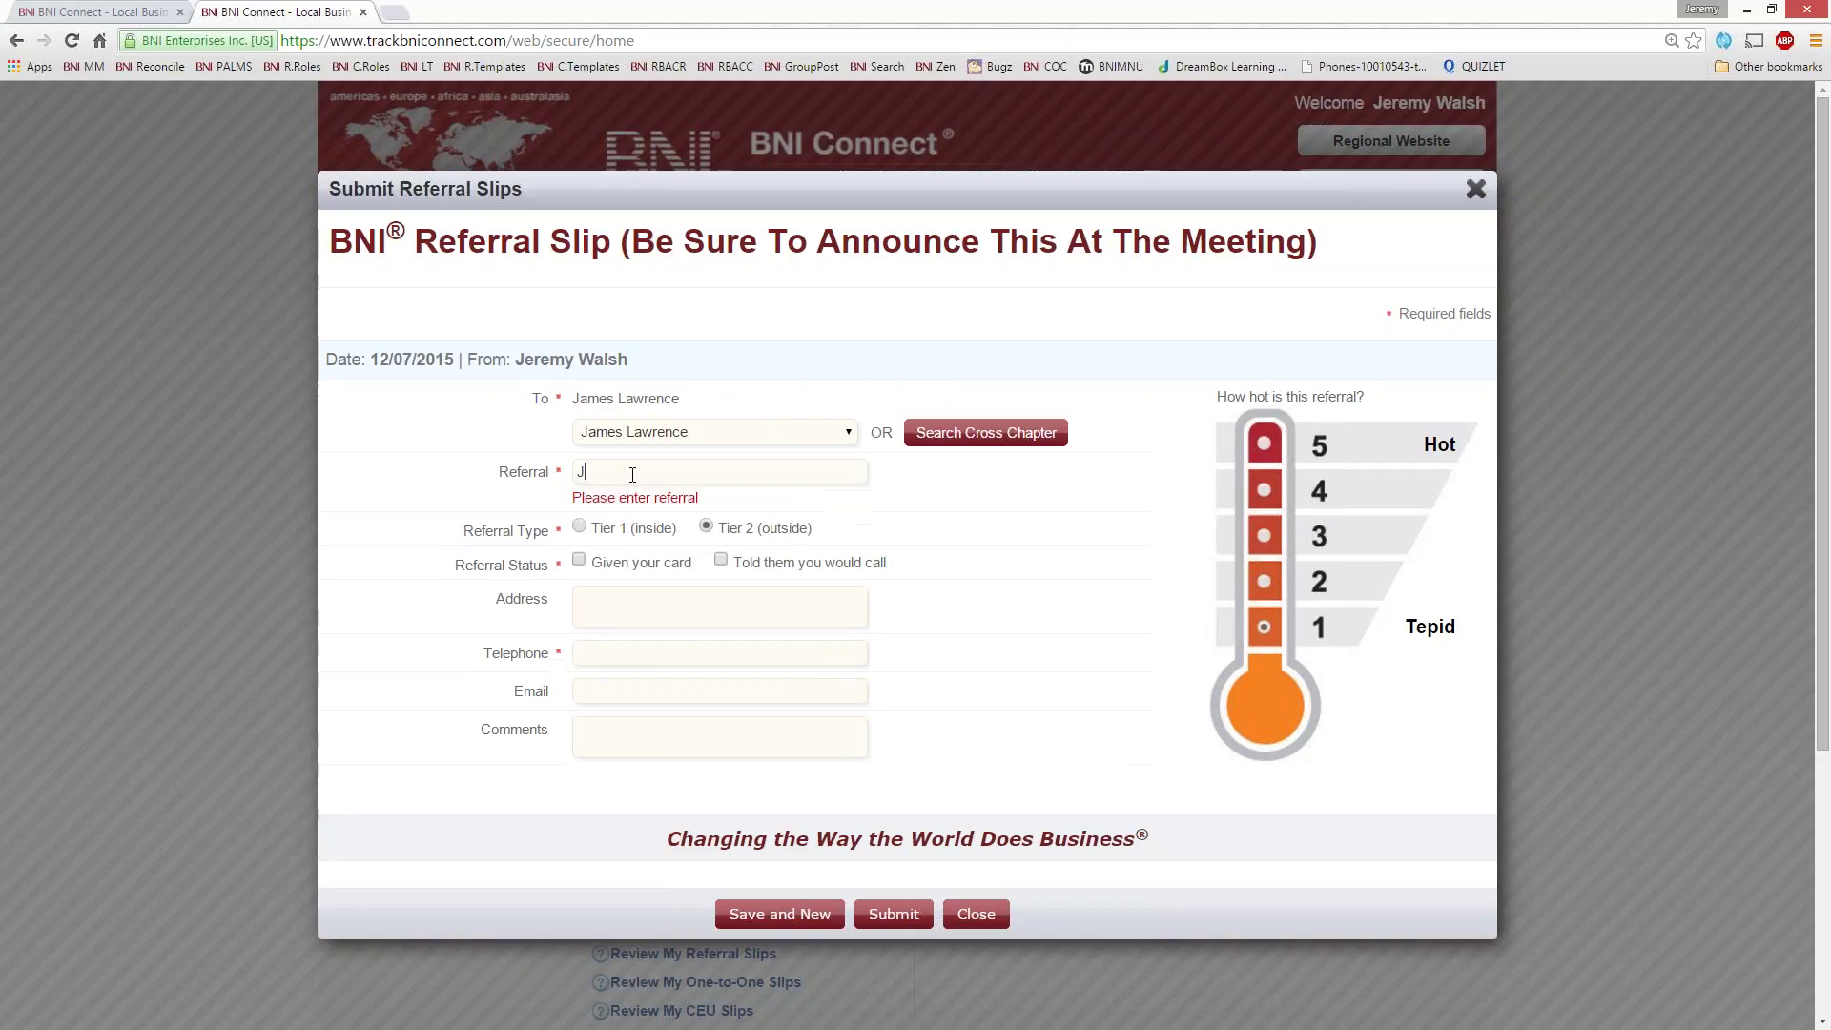
{"action": "type", "text": "oe Father "}
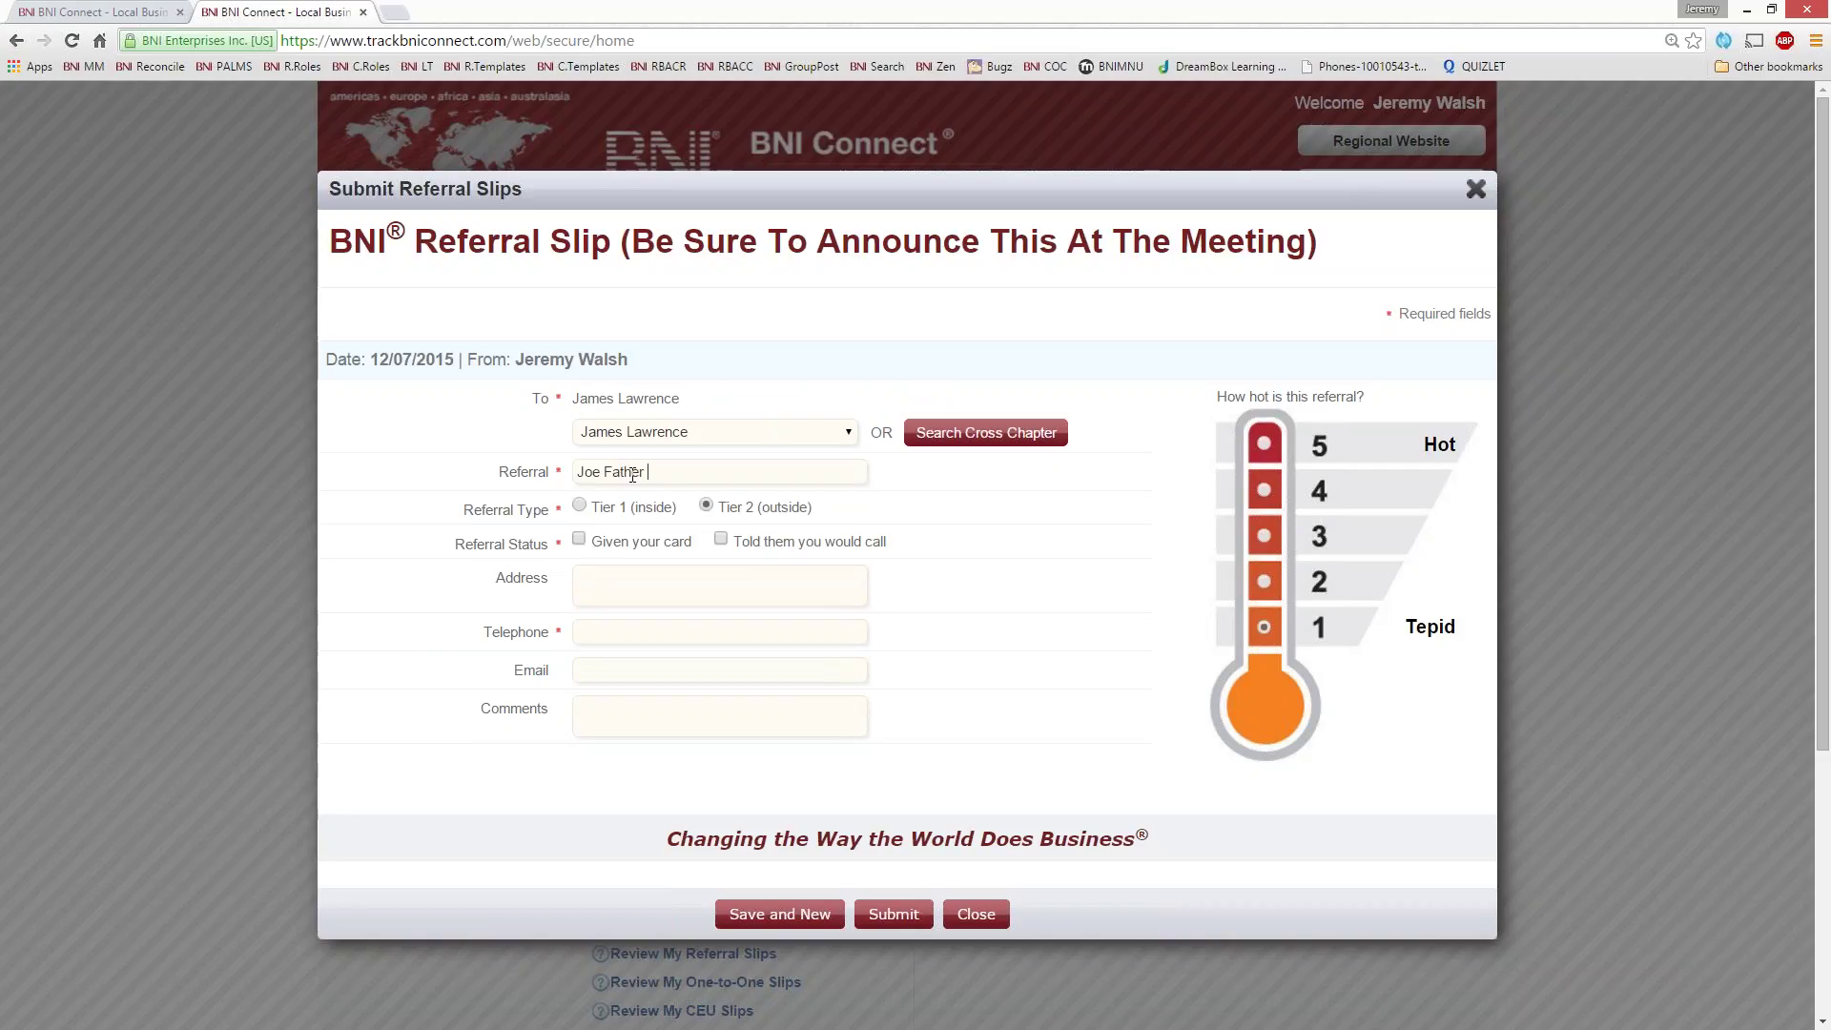
{"action": "type", "text": "In Law"}
- Tick 'Told them you would call' and fill in the referral's address, phone and email
{"action": "left_click", "coordinate": [721, 541]}
{"action": "left_click", "coordinate": [636, 581]}
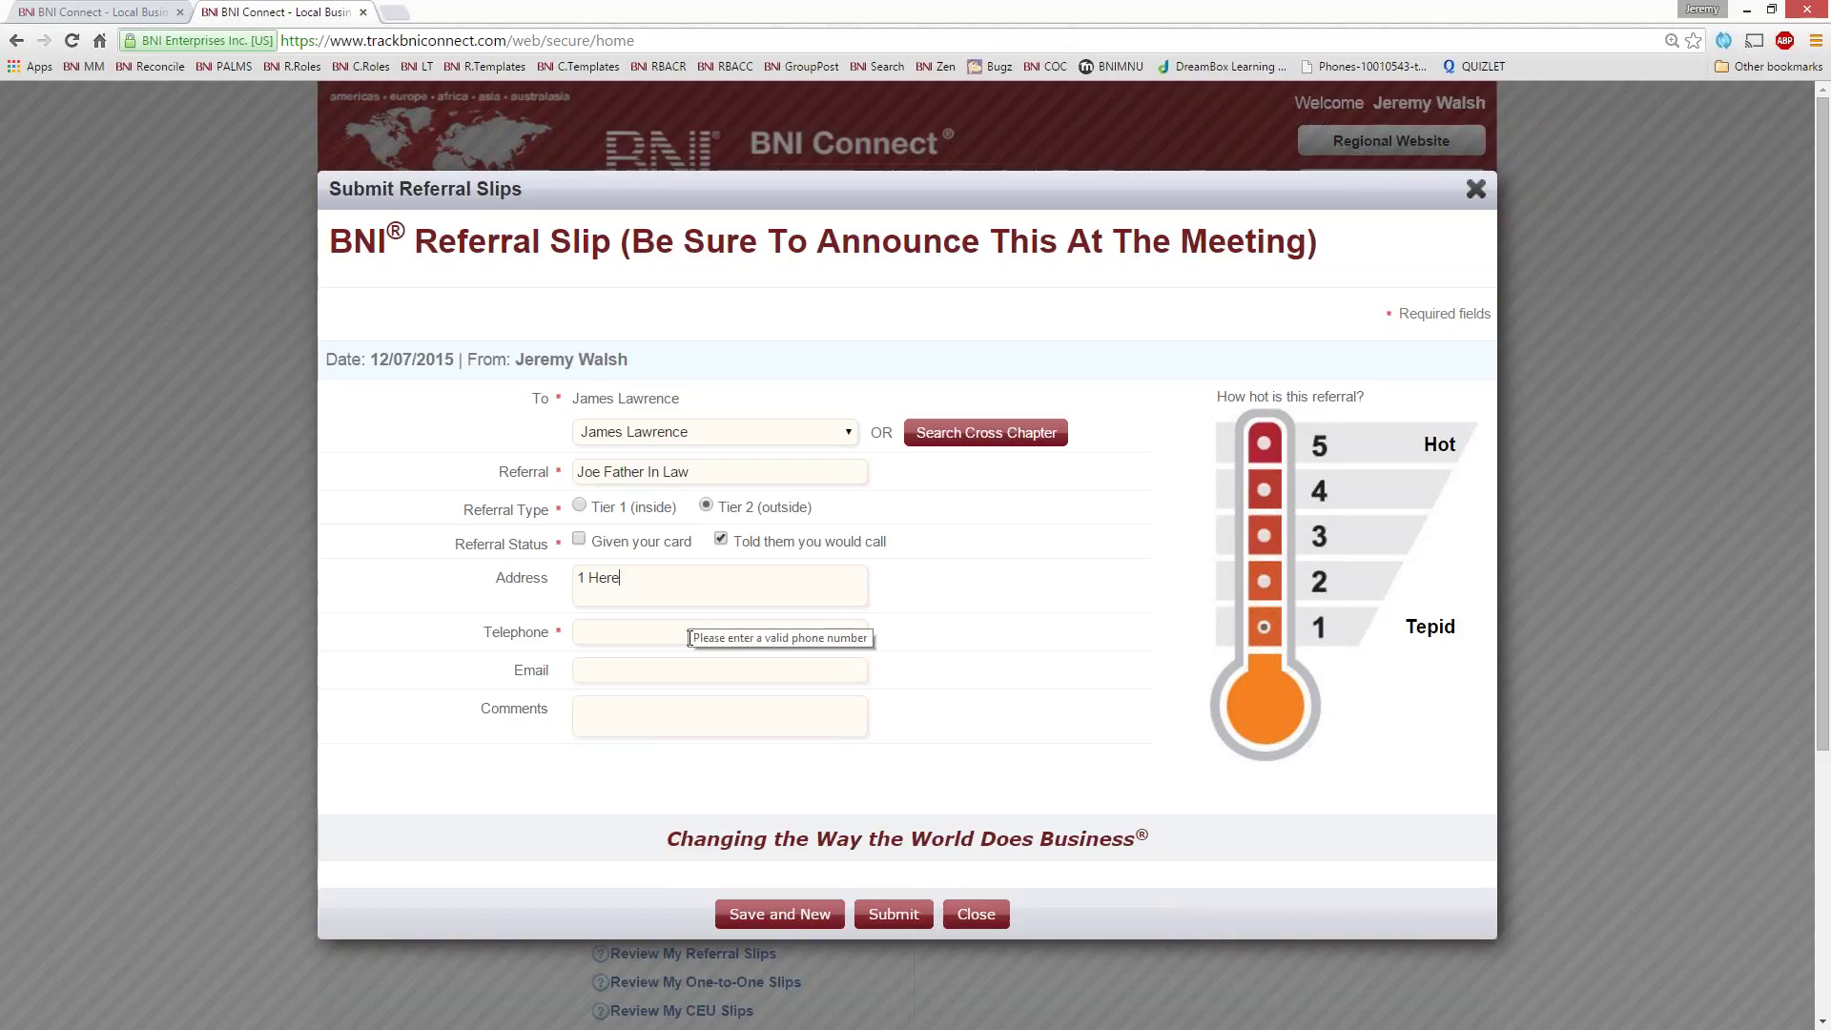
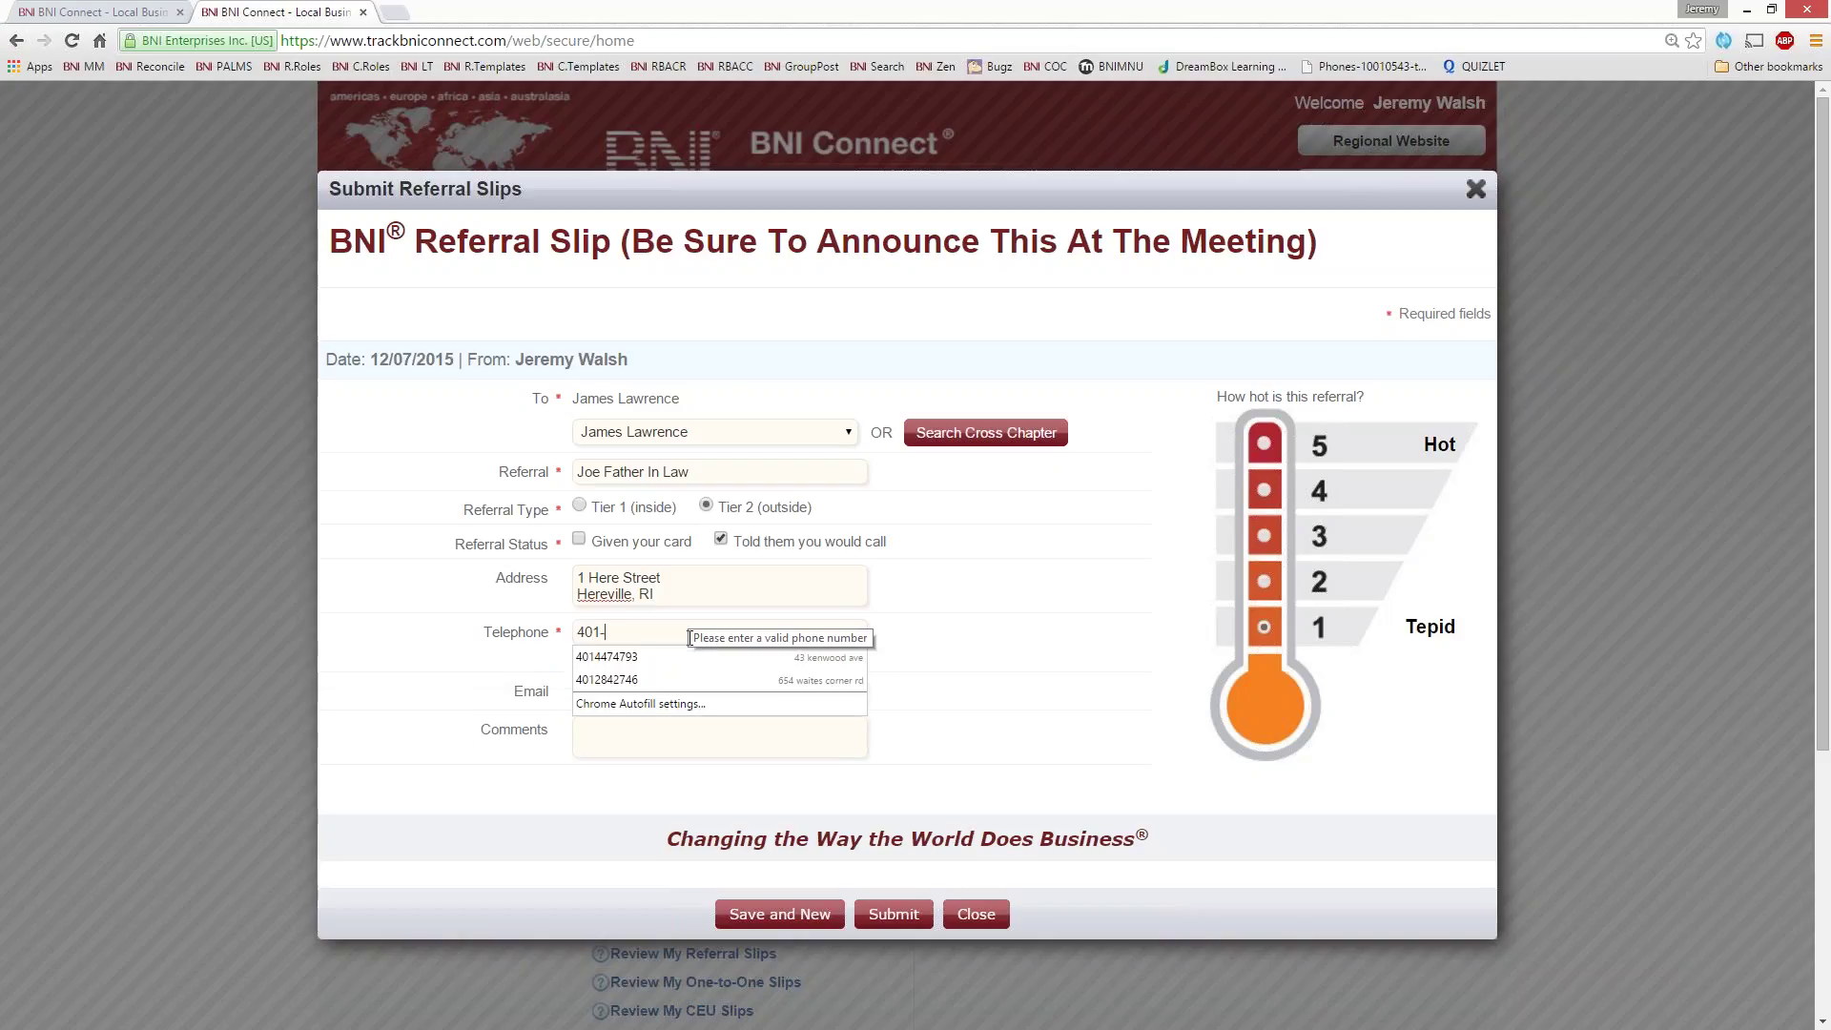
{"action": "key", "text": "Tab"}
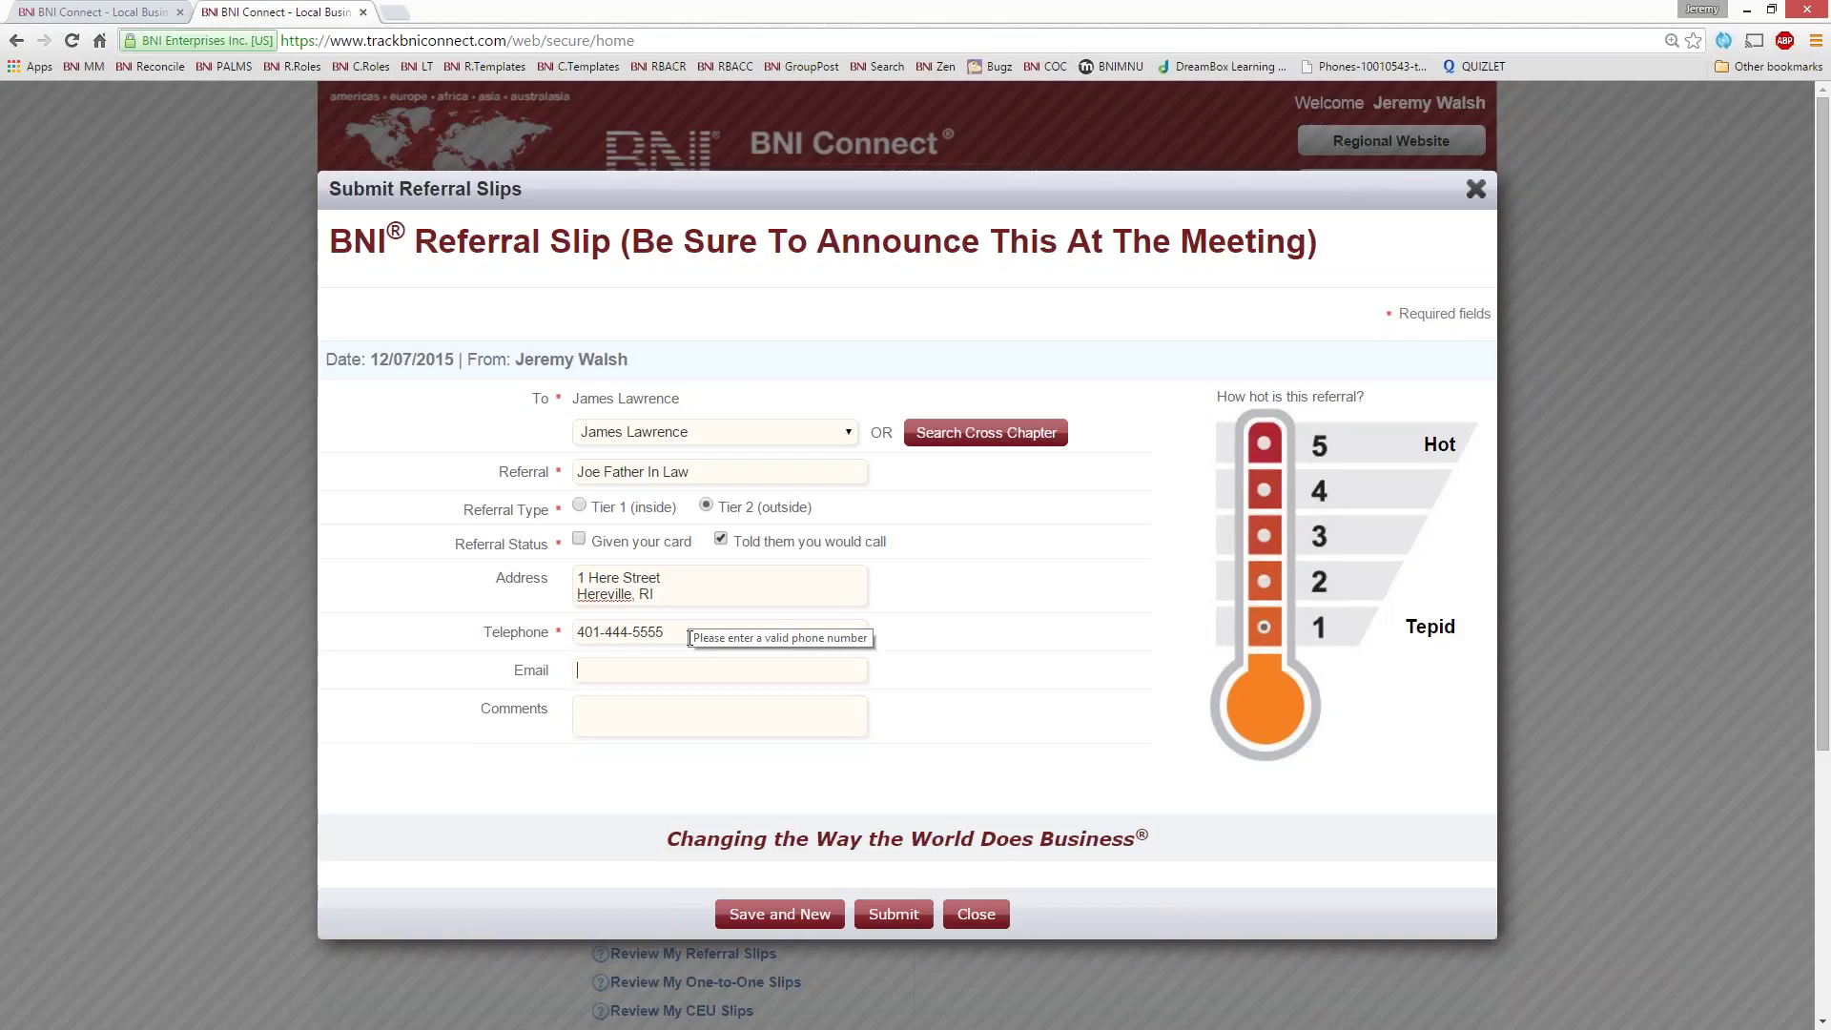
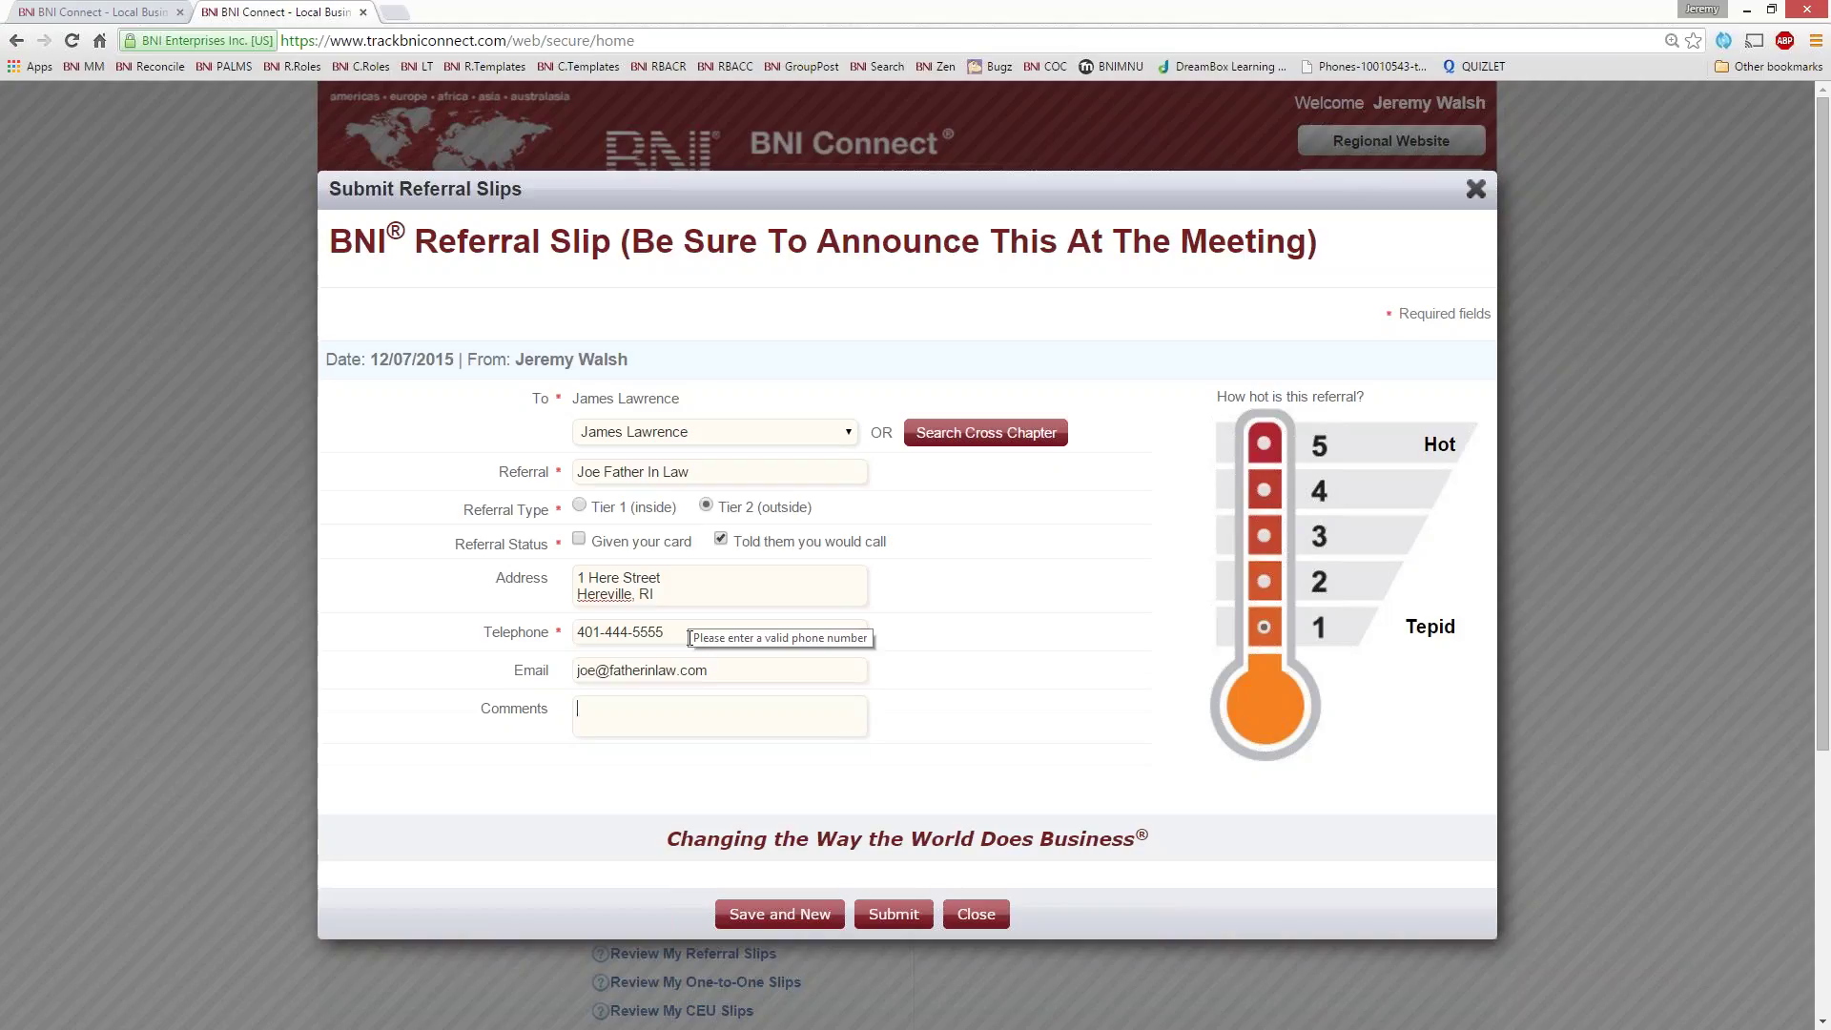
- Comment that he is looking for a complete rewrite of his current will
{"action": "type", "text": "He is looking for a complete reqe"}
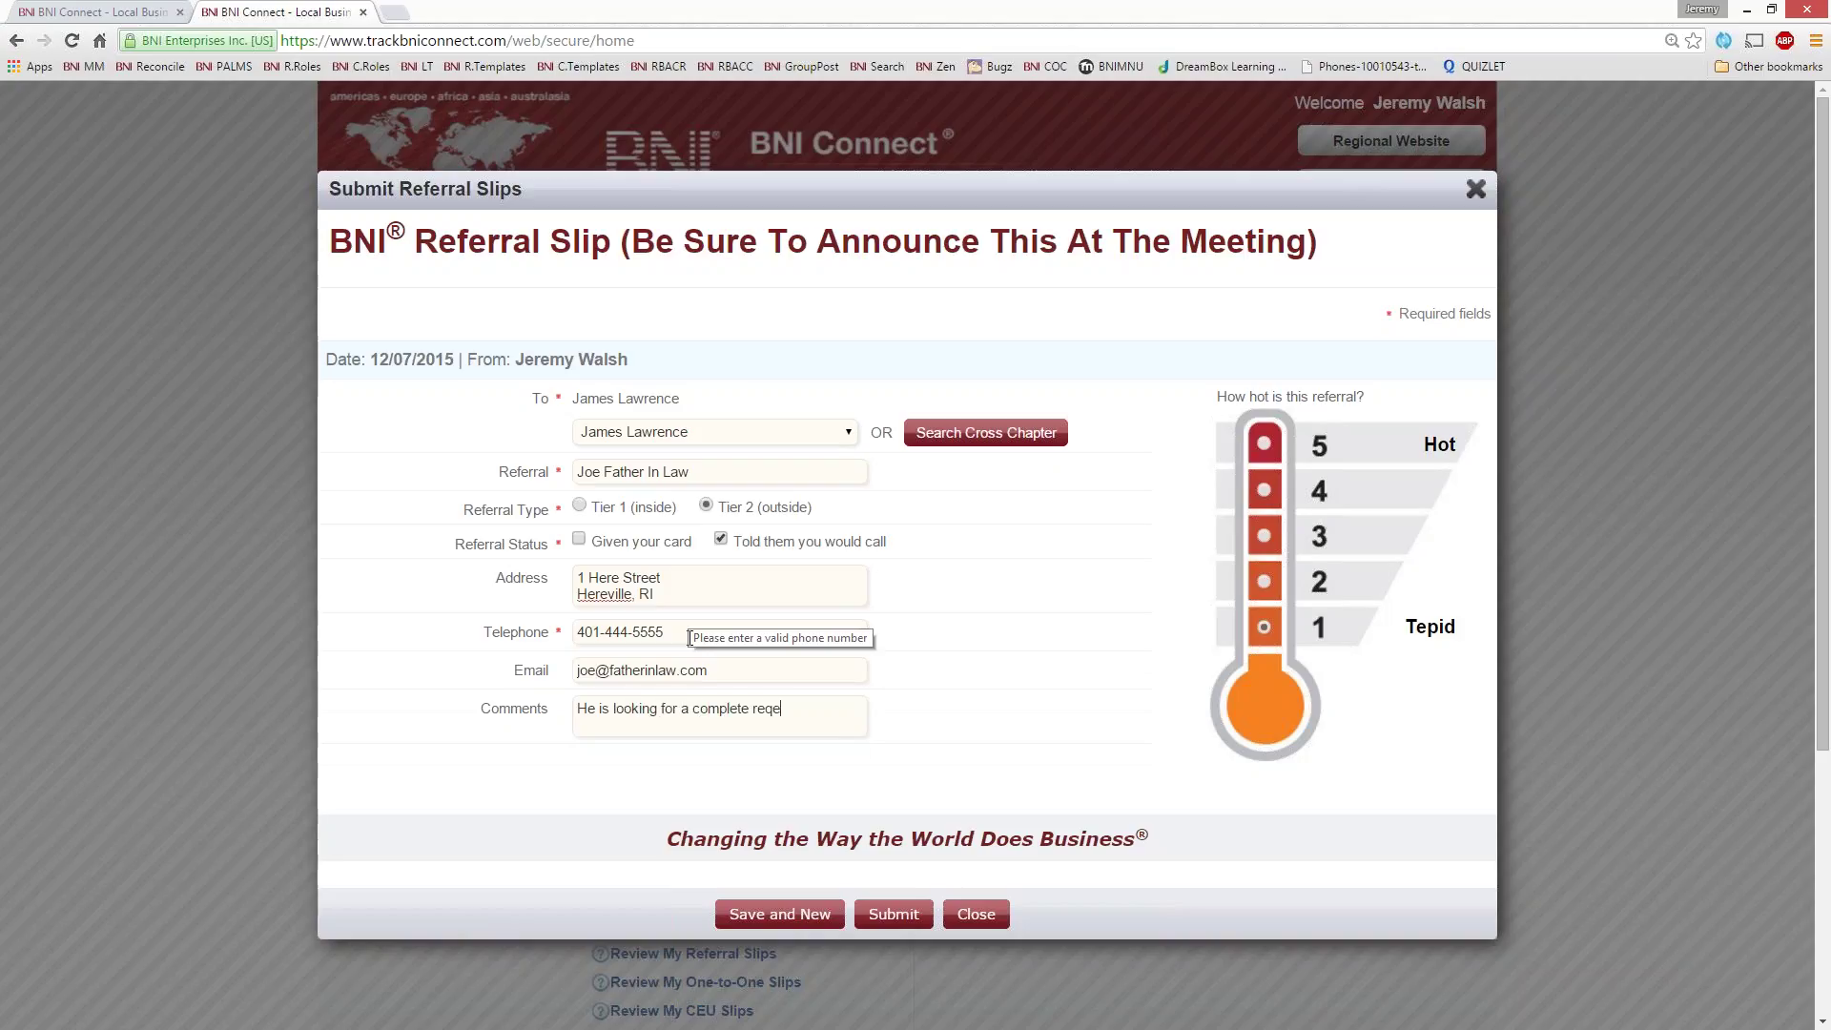
{"action": "key", "text": "BackSpace"}
{"action": "type", "text": "write of his current will."}
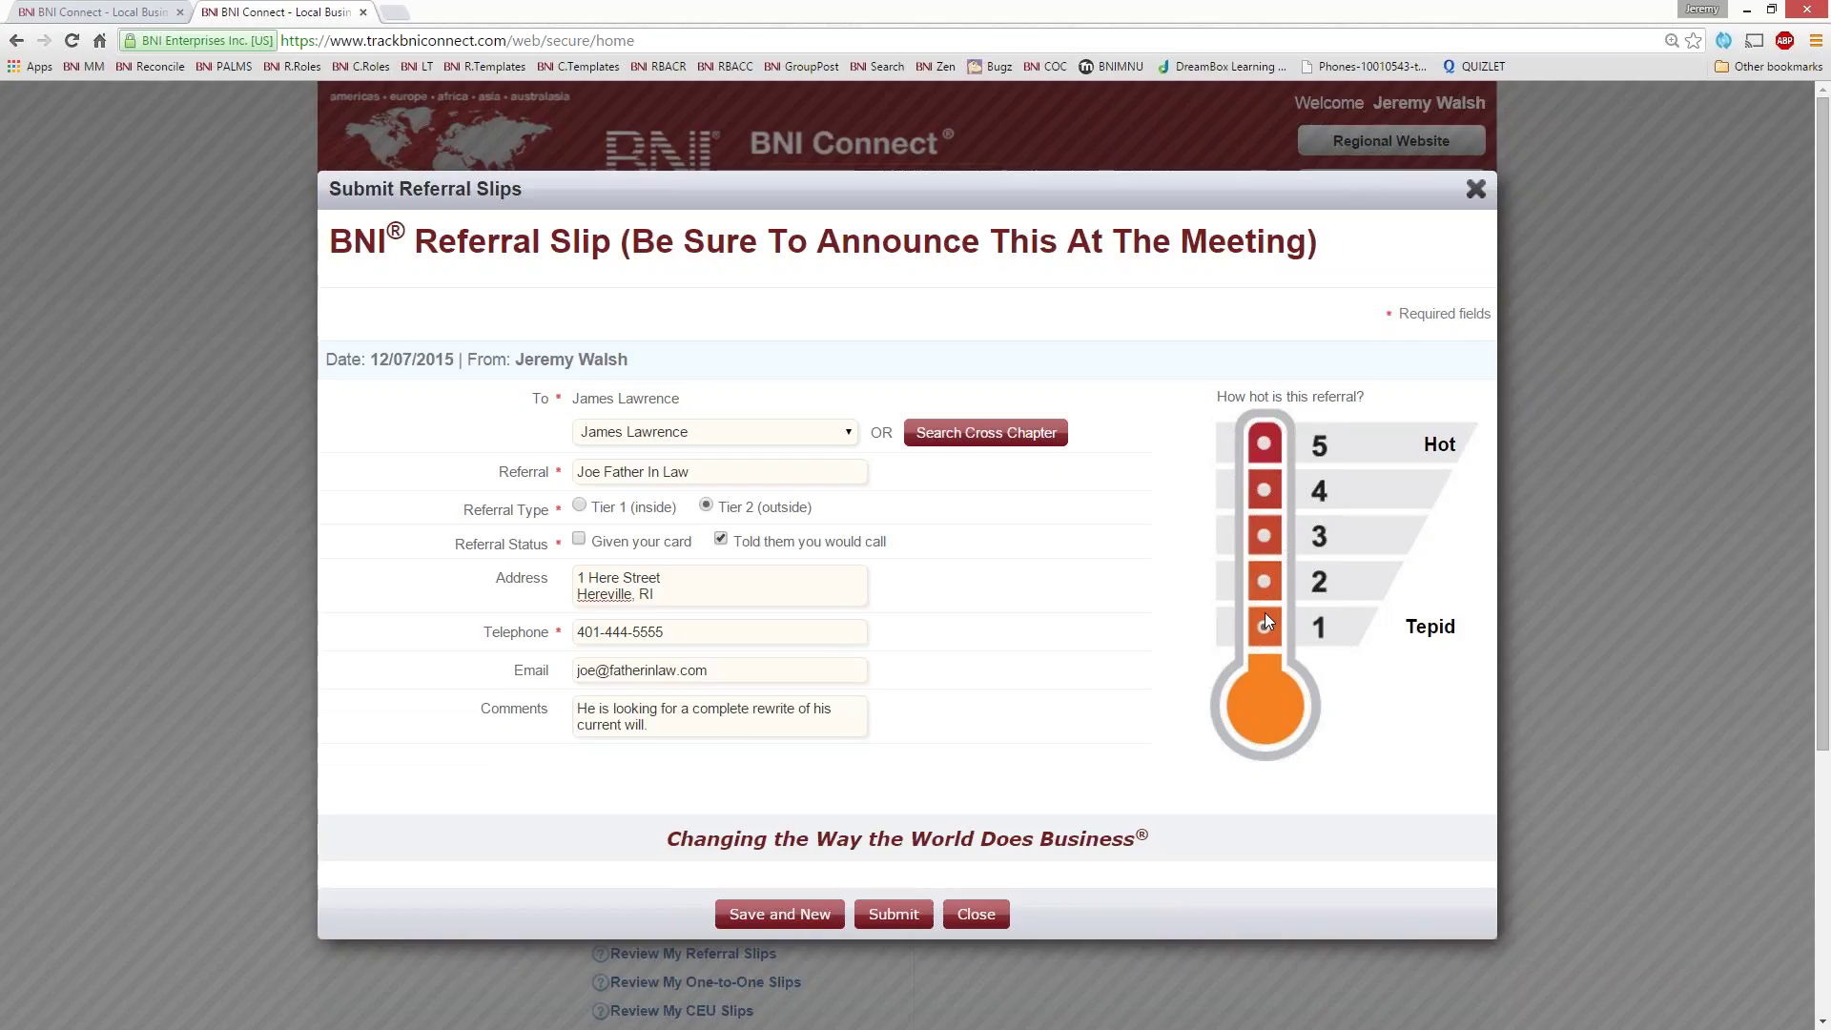
- Give the referral a 4 on the thermometer and submit the slip
{"action": "left_click", "coordinate": [1260, 496]}
{"action": "left_click", "coordinate": [896, 920]}
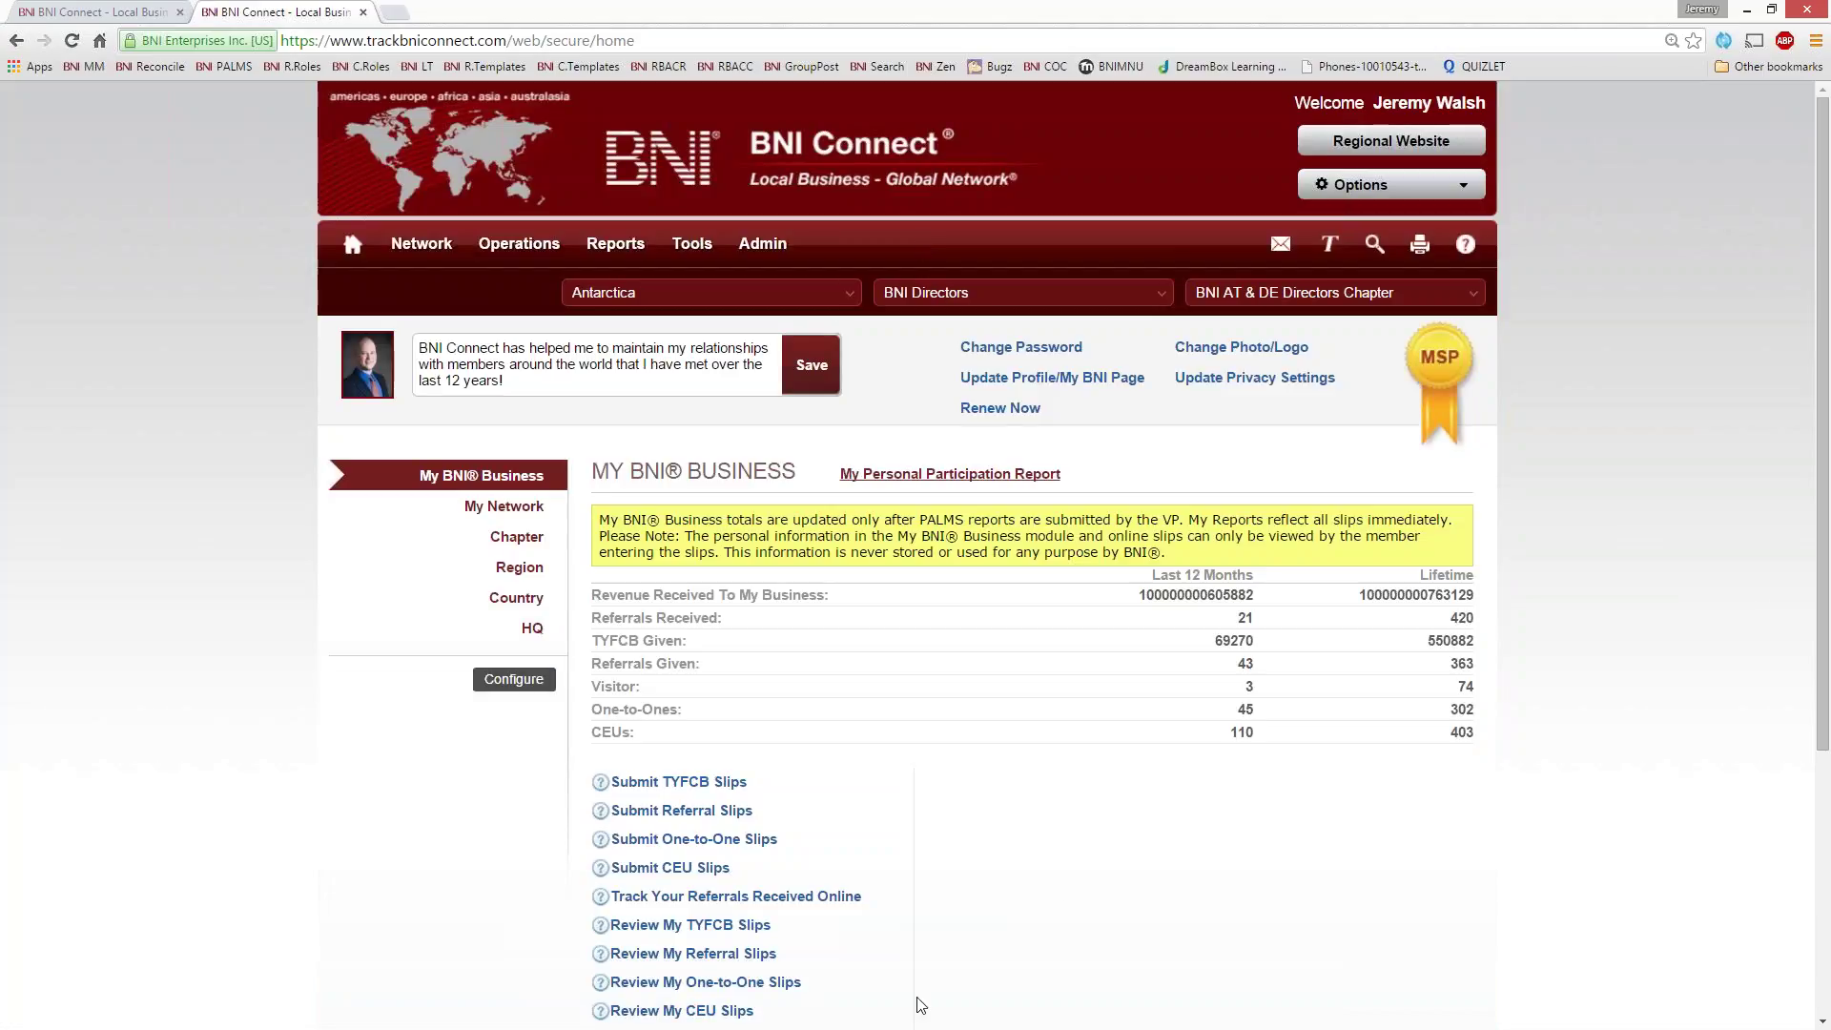
- Open Review My Referral Slips to bring up the Referrals Given report date form
{"action": "scroll", "coordinate": [831, 977], "scroll_direction": "down", "scroll_amount": 1}
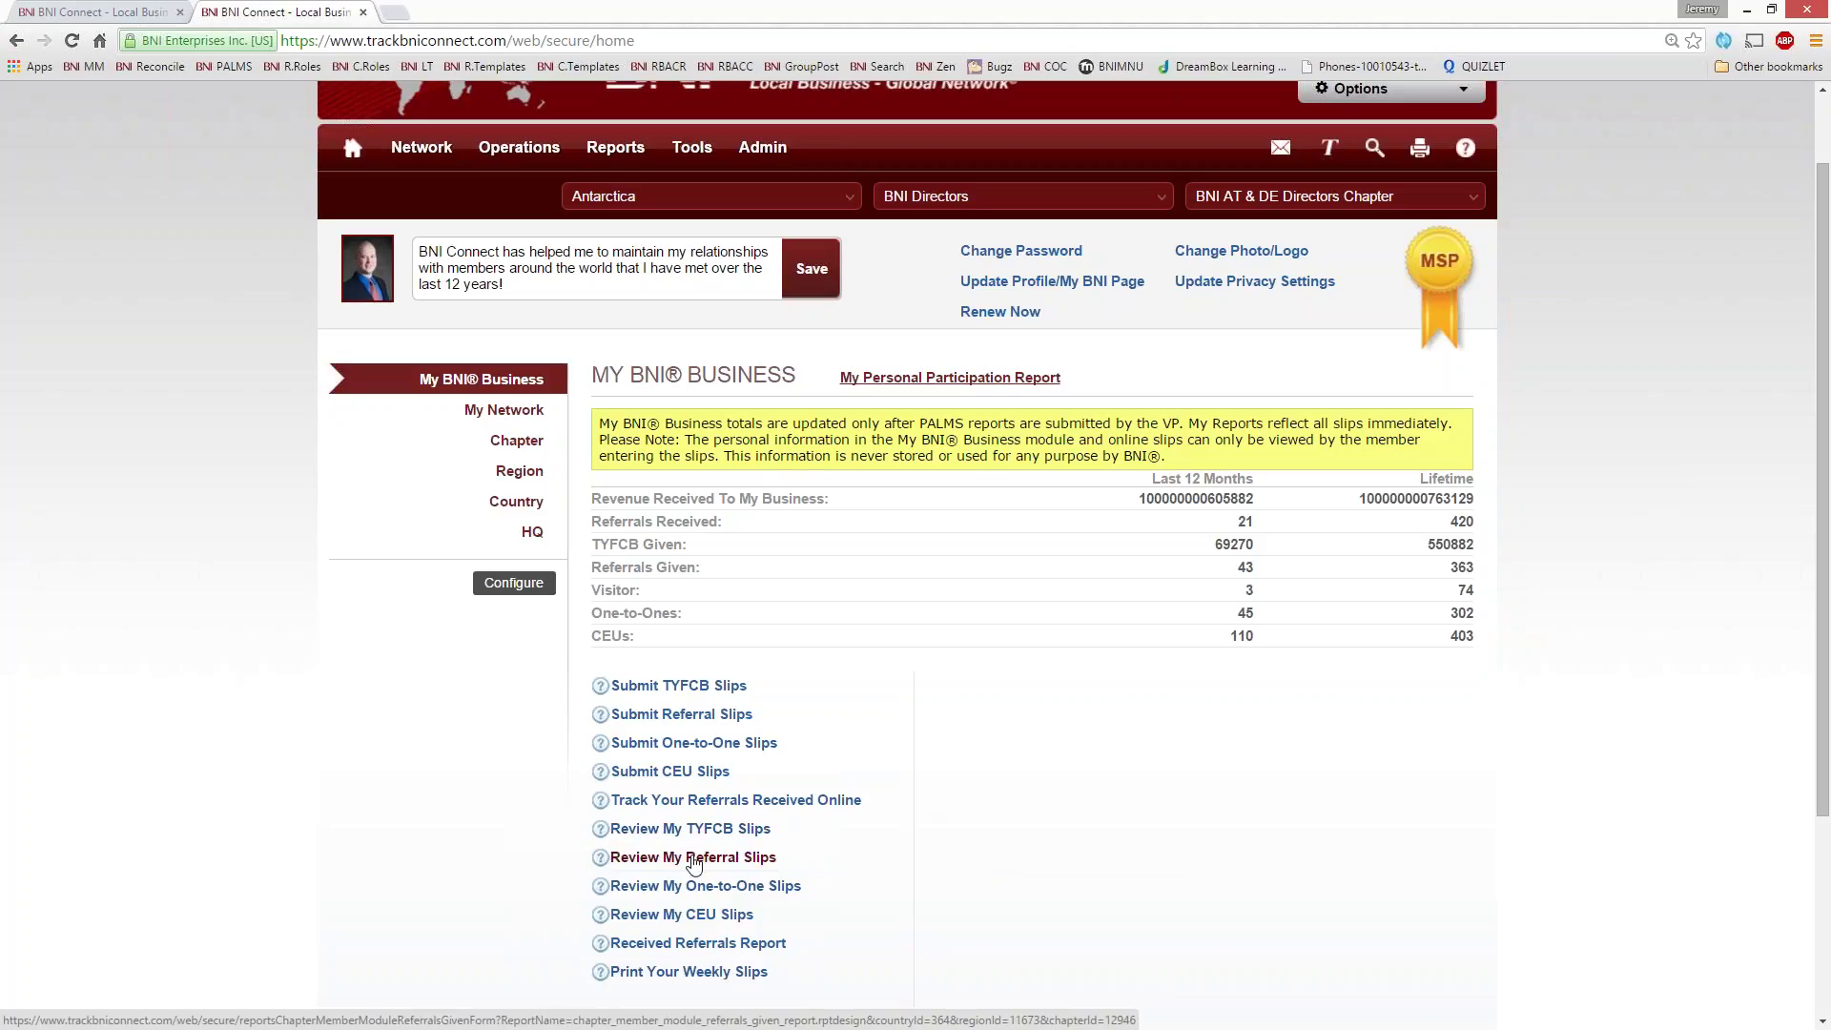
{"action": "left_click", "coordinate": [627, 861]}
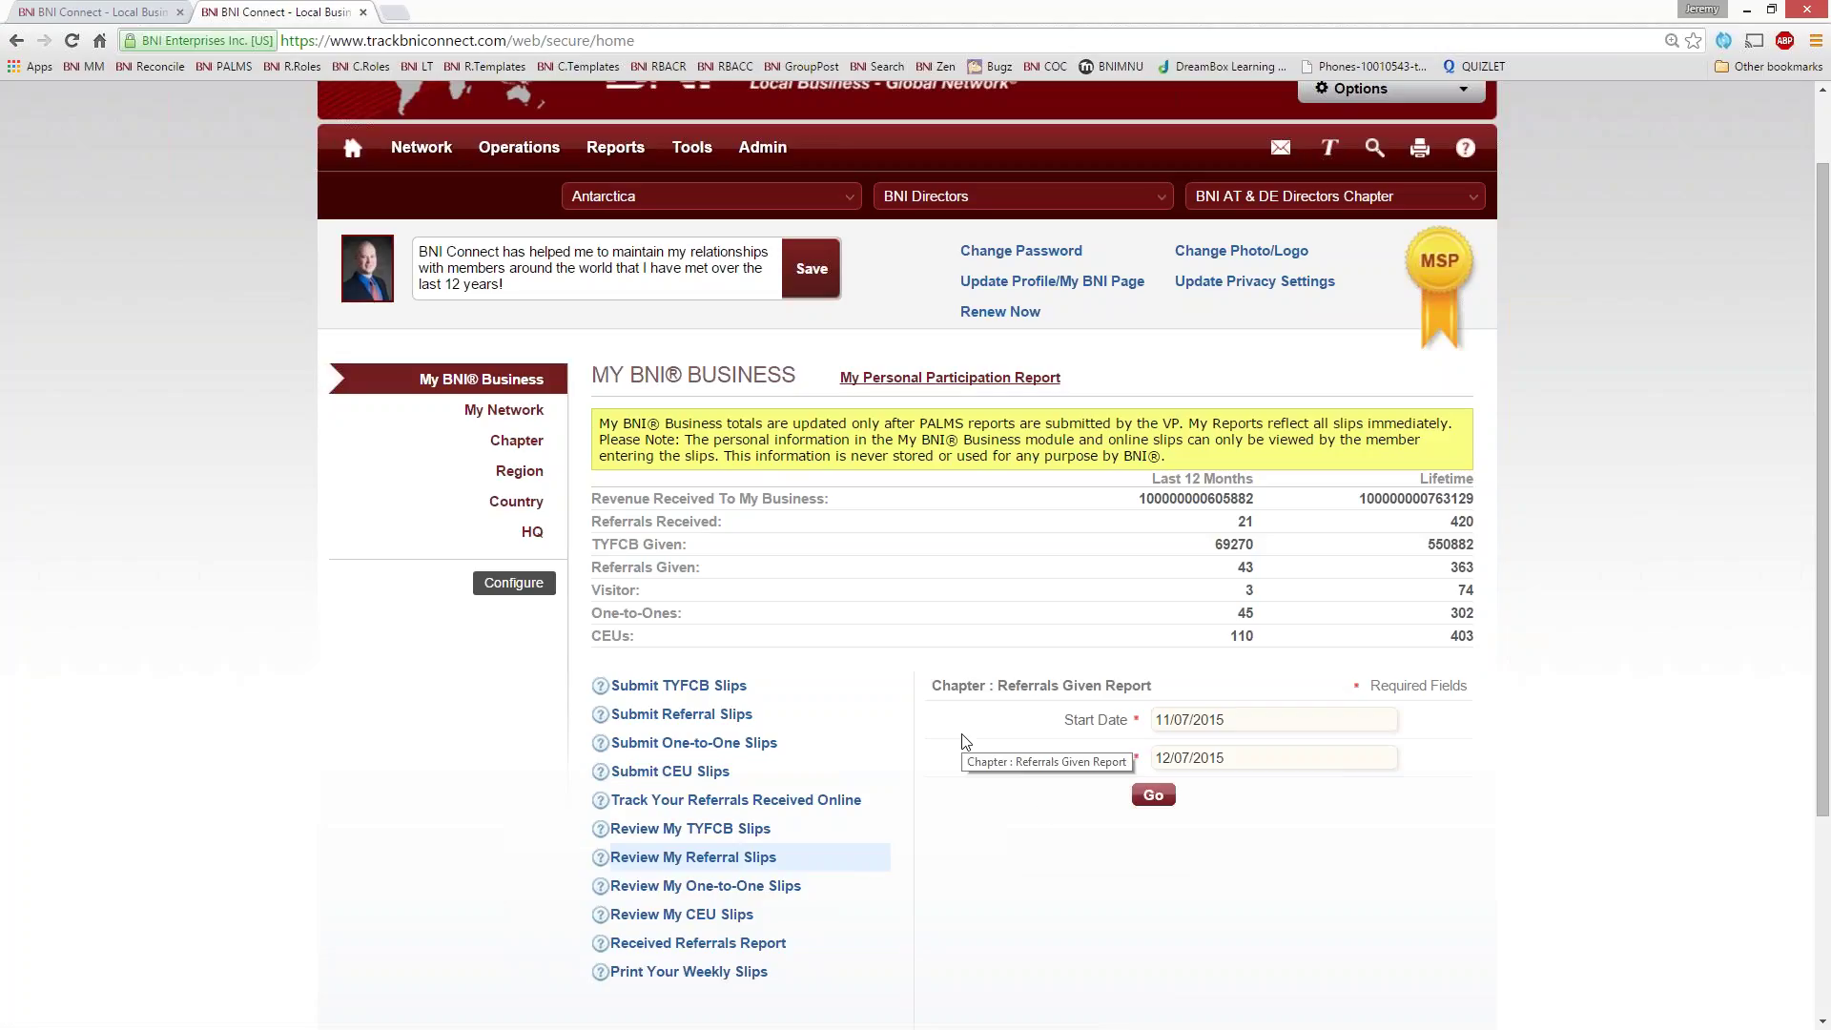
- Run the 11/7/15–12/7/15 report and highlight the new slip's recipient and Draft status
{"action": "left_click", "coordinate": [1149, 799]}
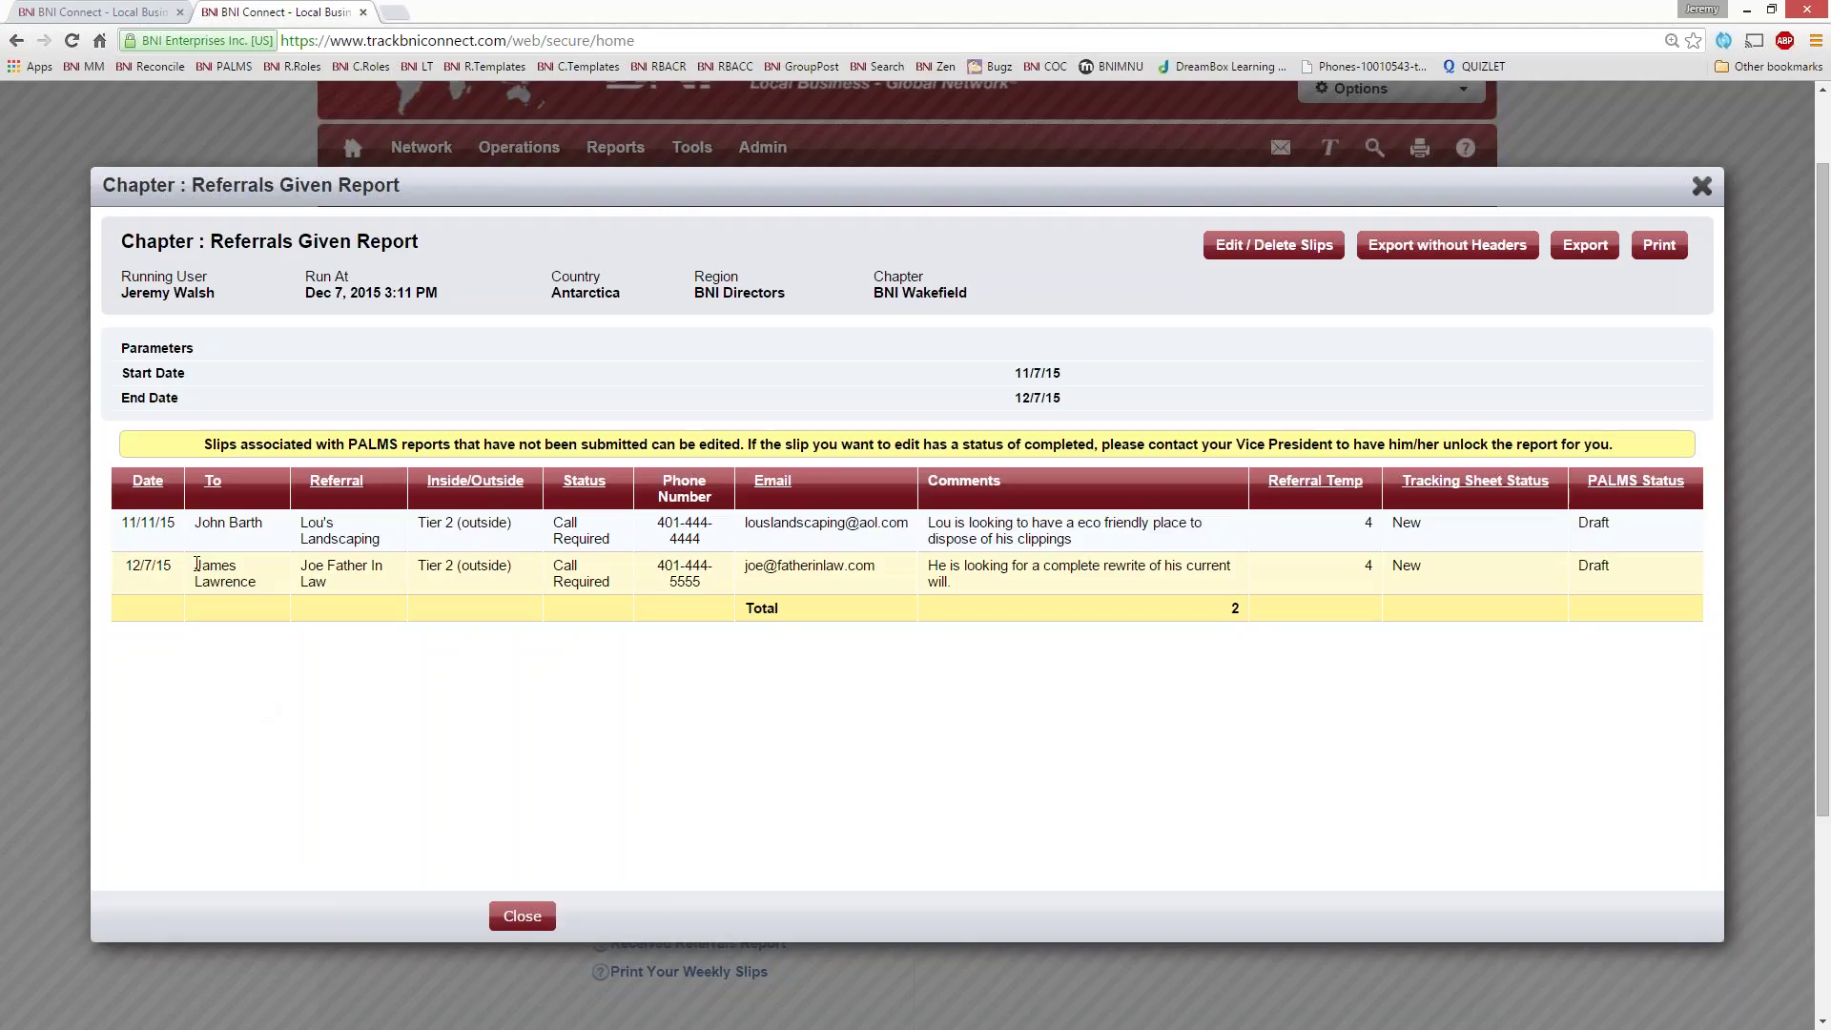
{"action": "left_click_drag", "start_coordinate": [197, 564], "coordinate": [257, 583]}
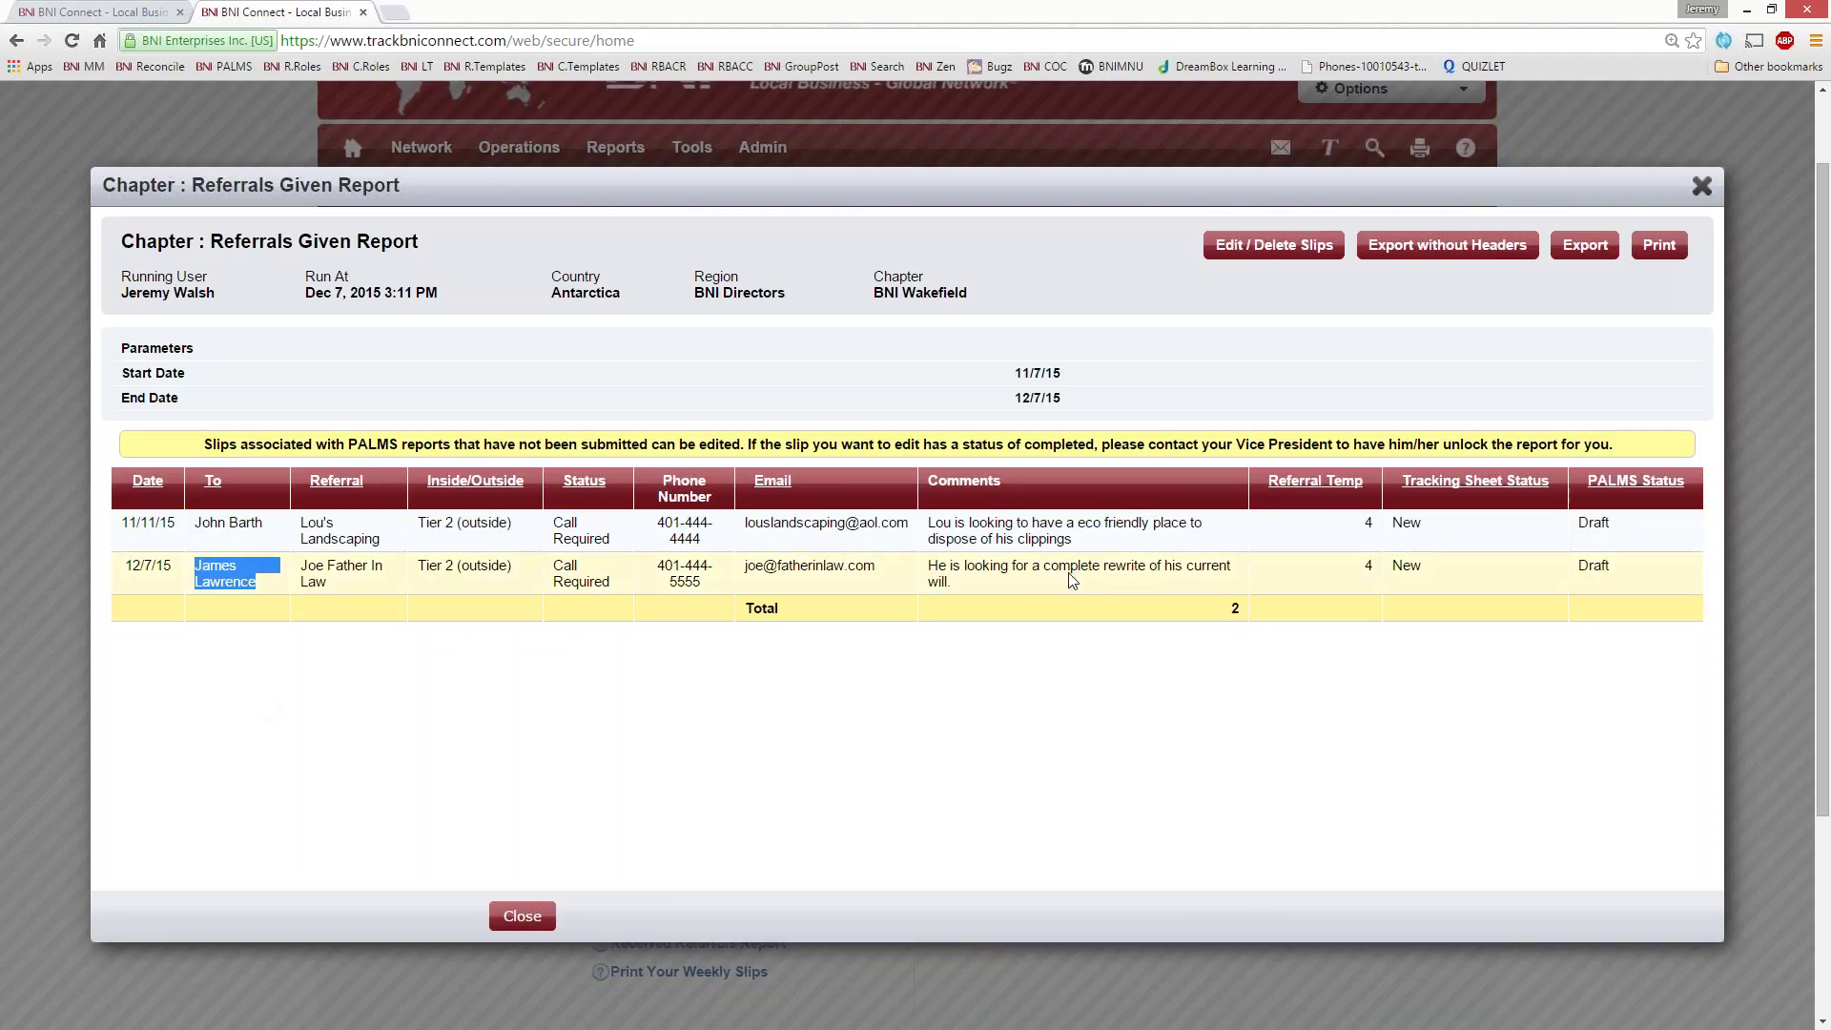
{"action": "left_click", "coordinate": [1621, 573]}
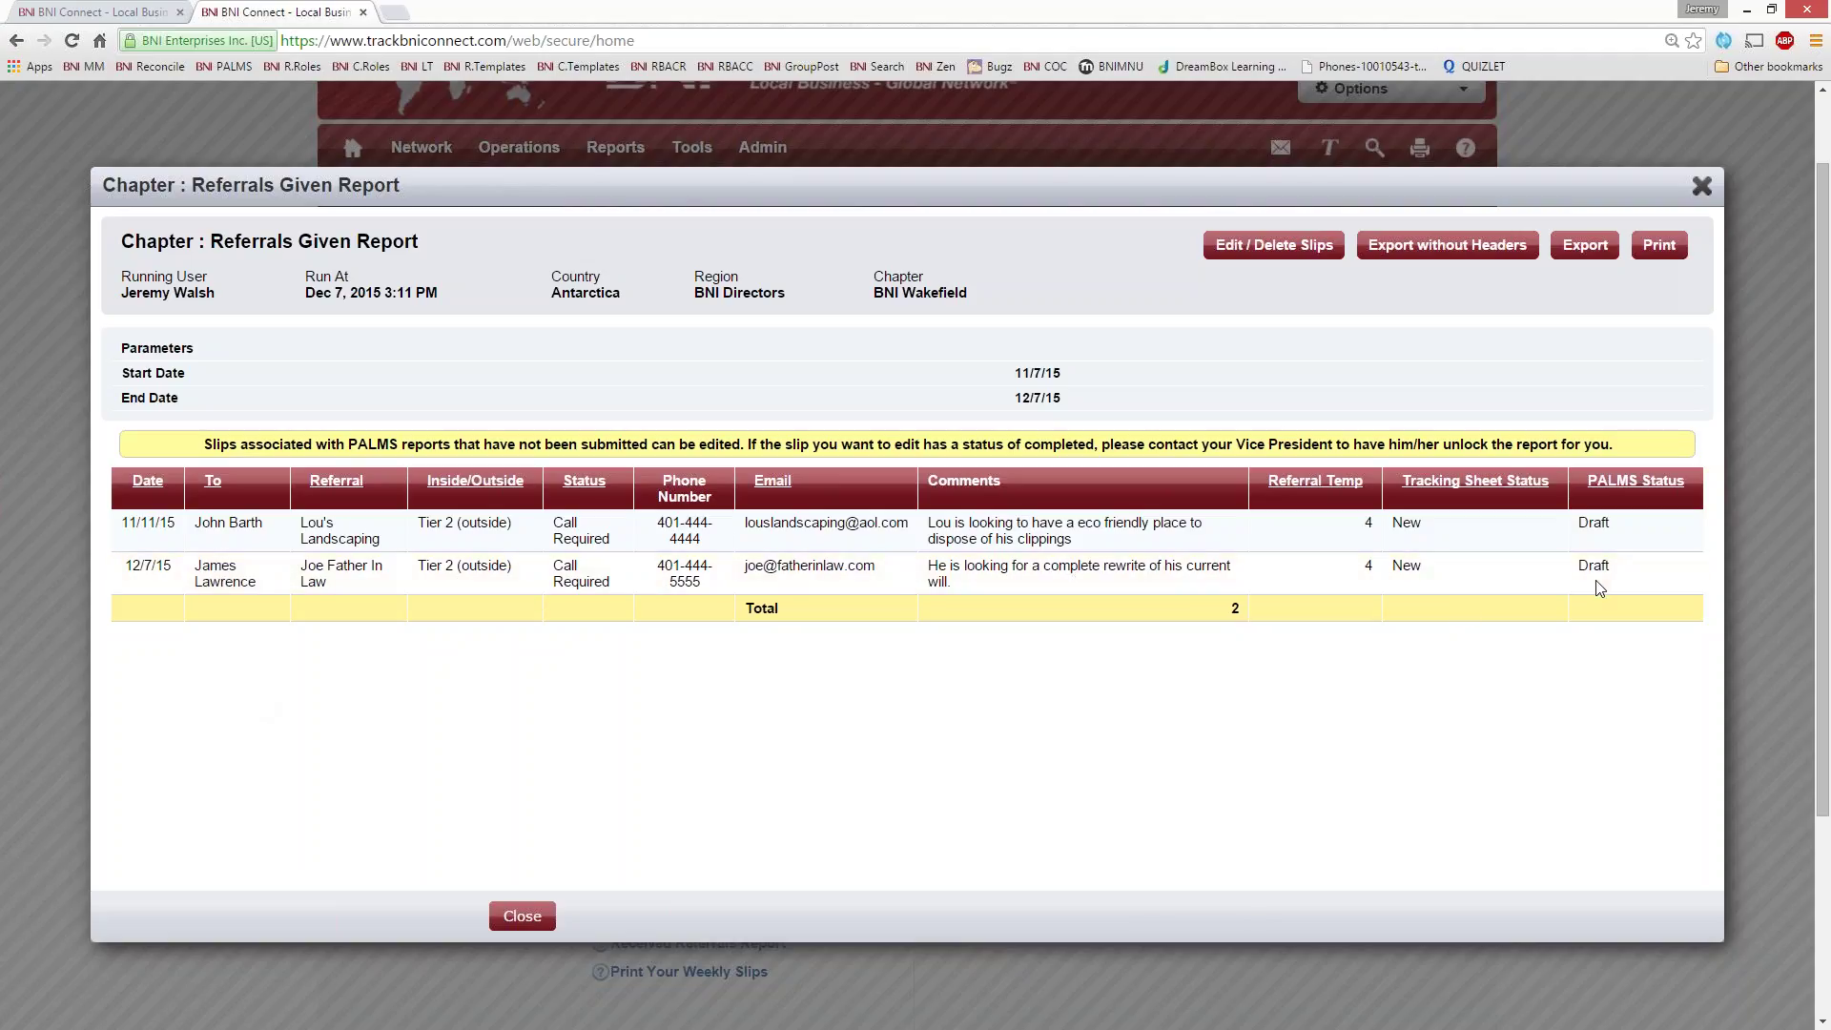
{"action": "left_click_drag", "start_coordinate": [1628, 572], "coordinate": [1562, 594]}
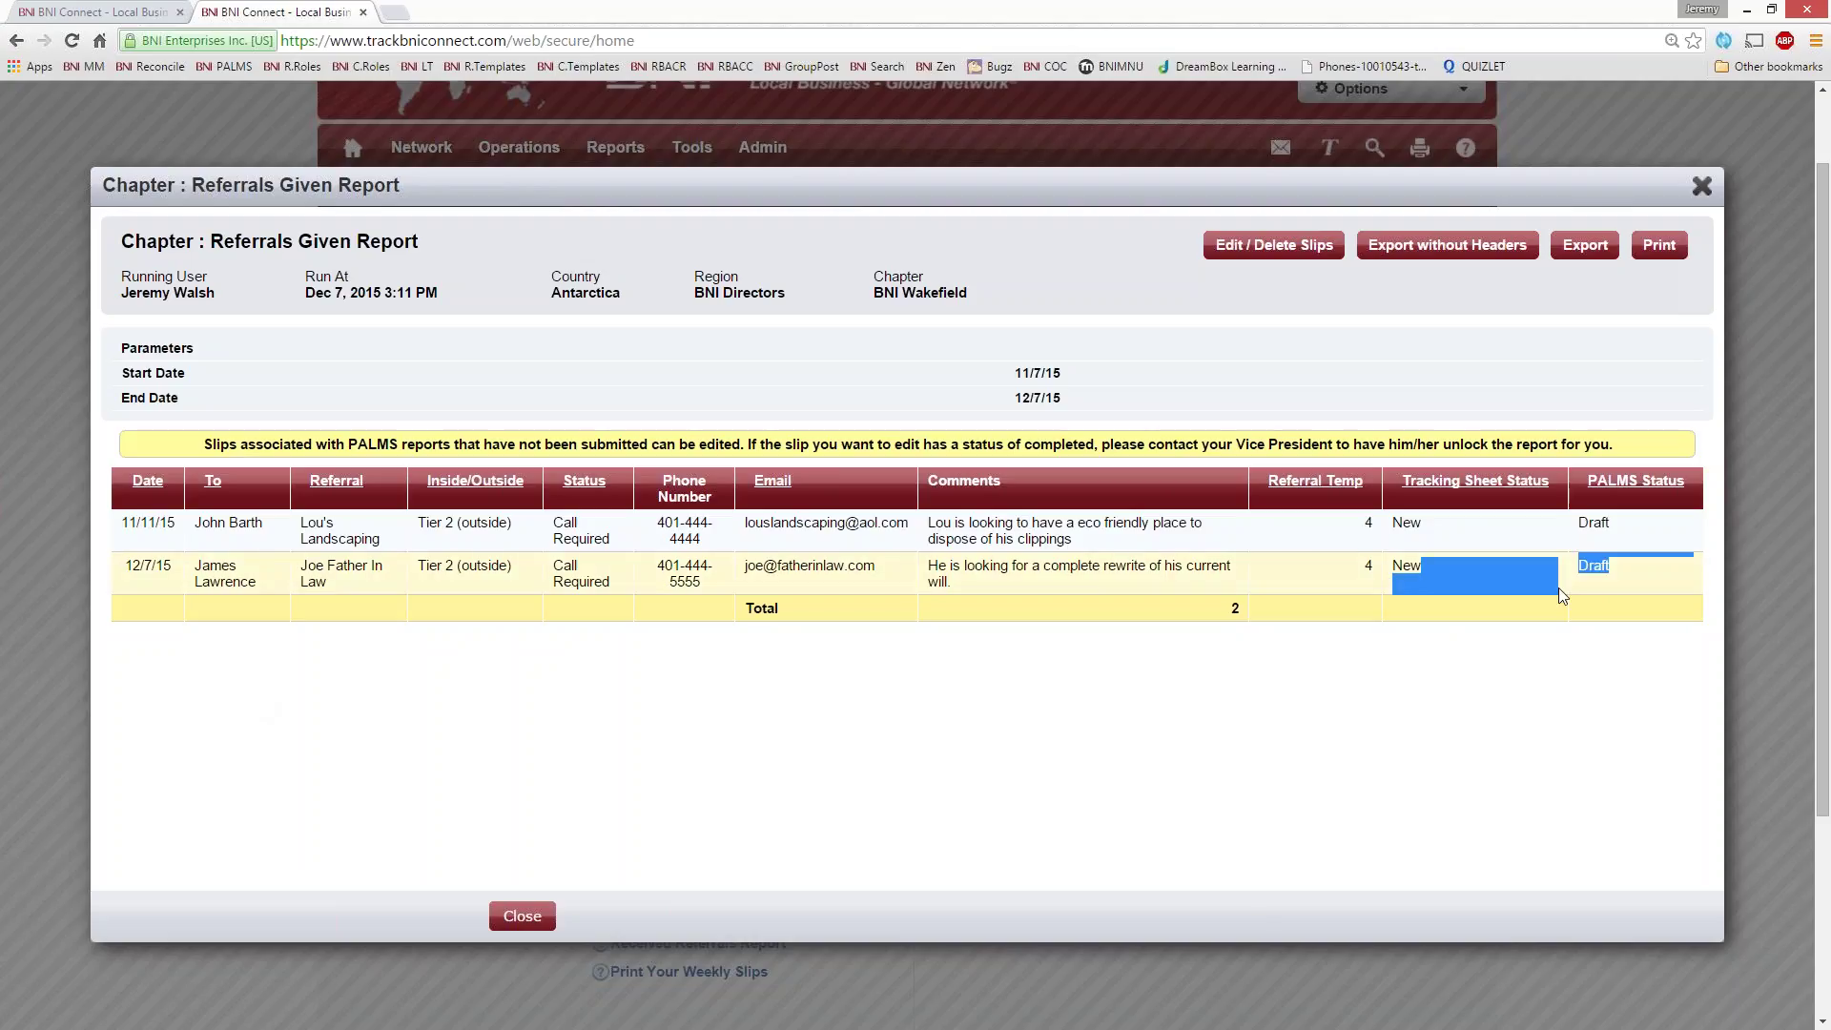
{"action": "left_click", "coordinate": [1558, 587]}
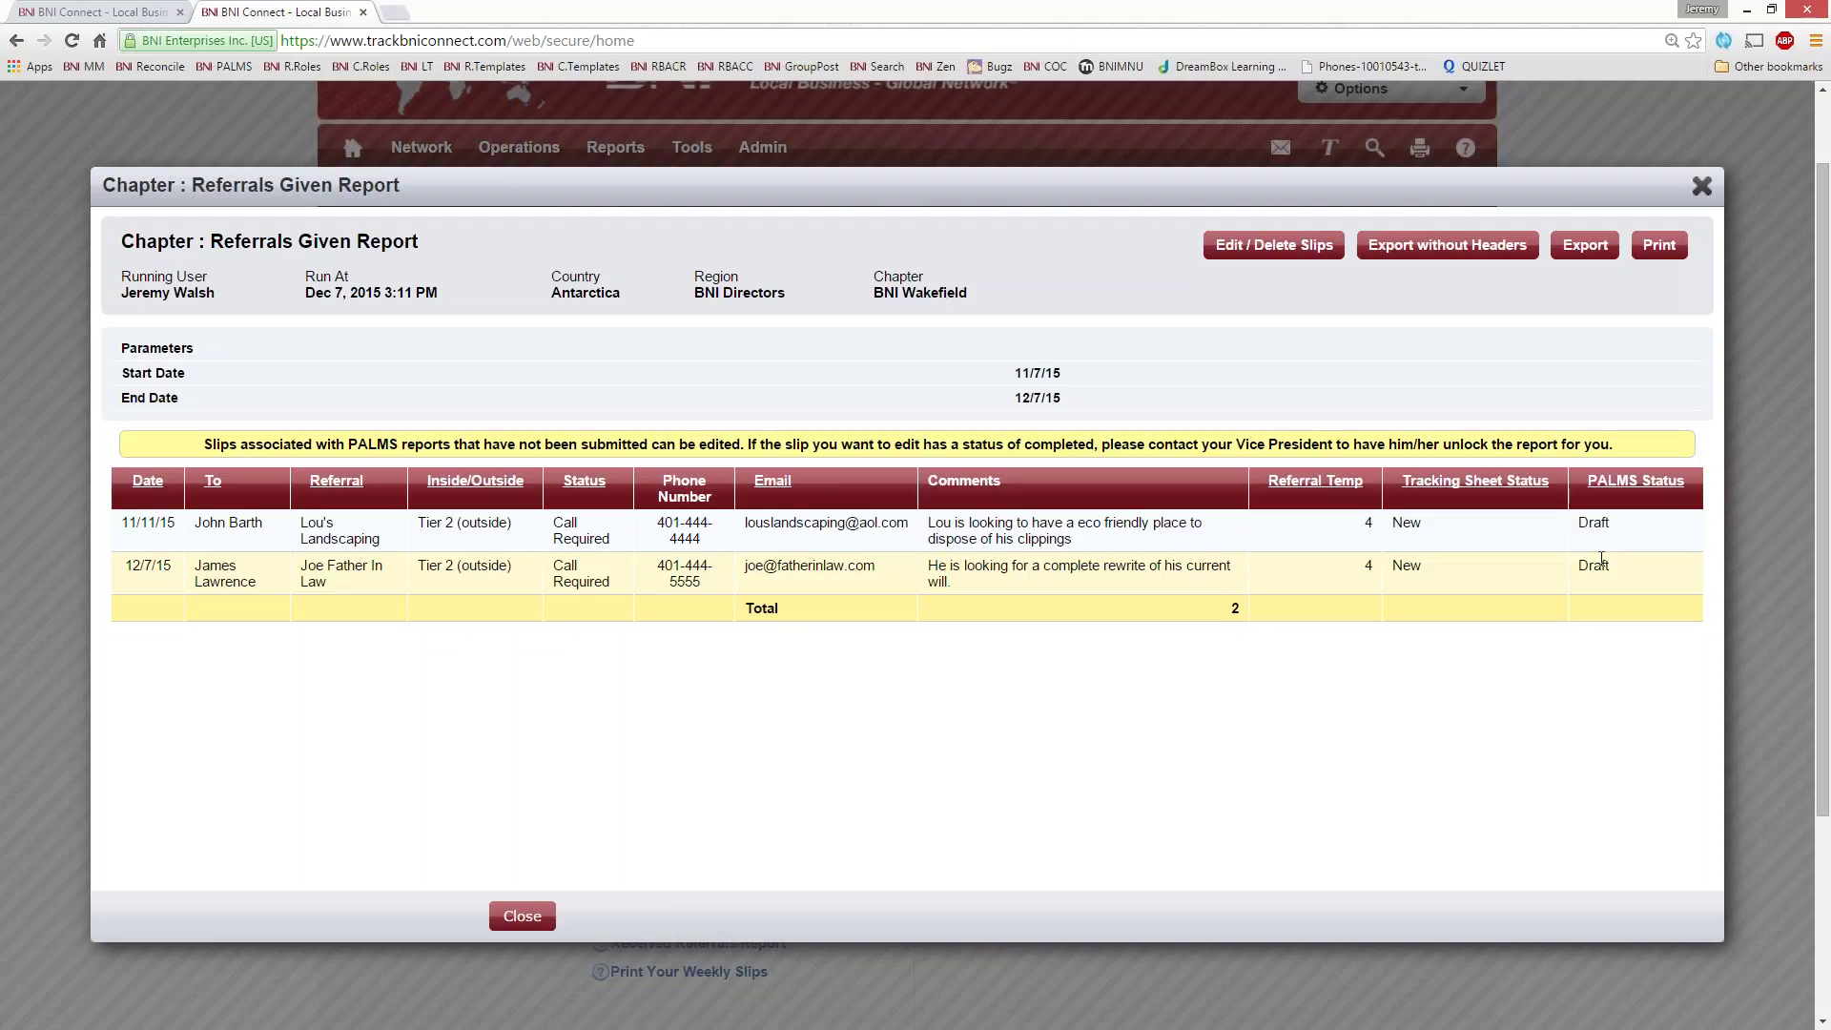
- Change the report start date to 11/01/2012 and rerun the Referrals Given report
{"action": "left_click", "coordinate": [1703, 185]}
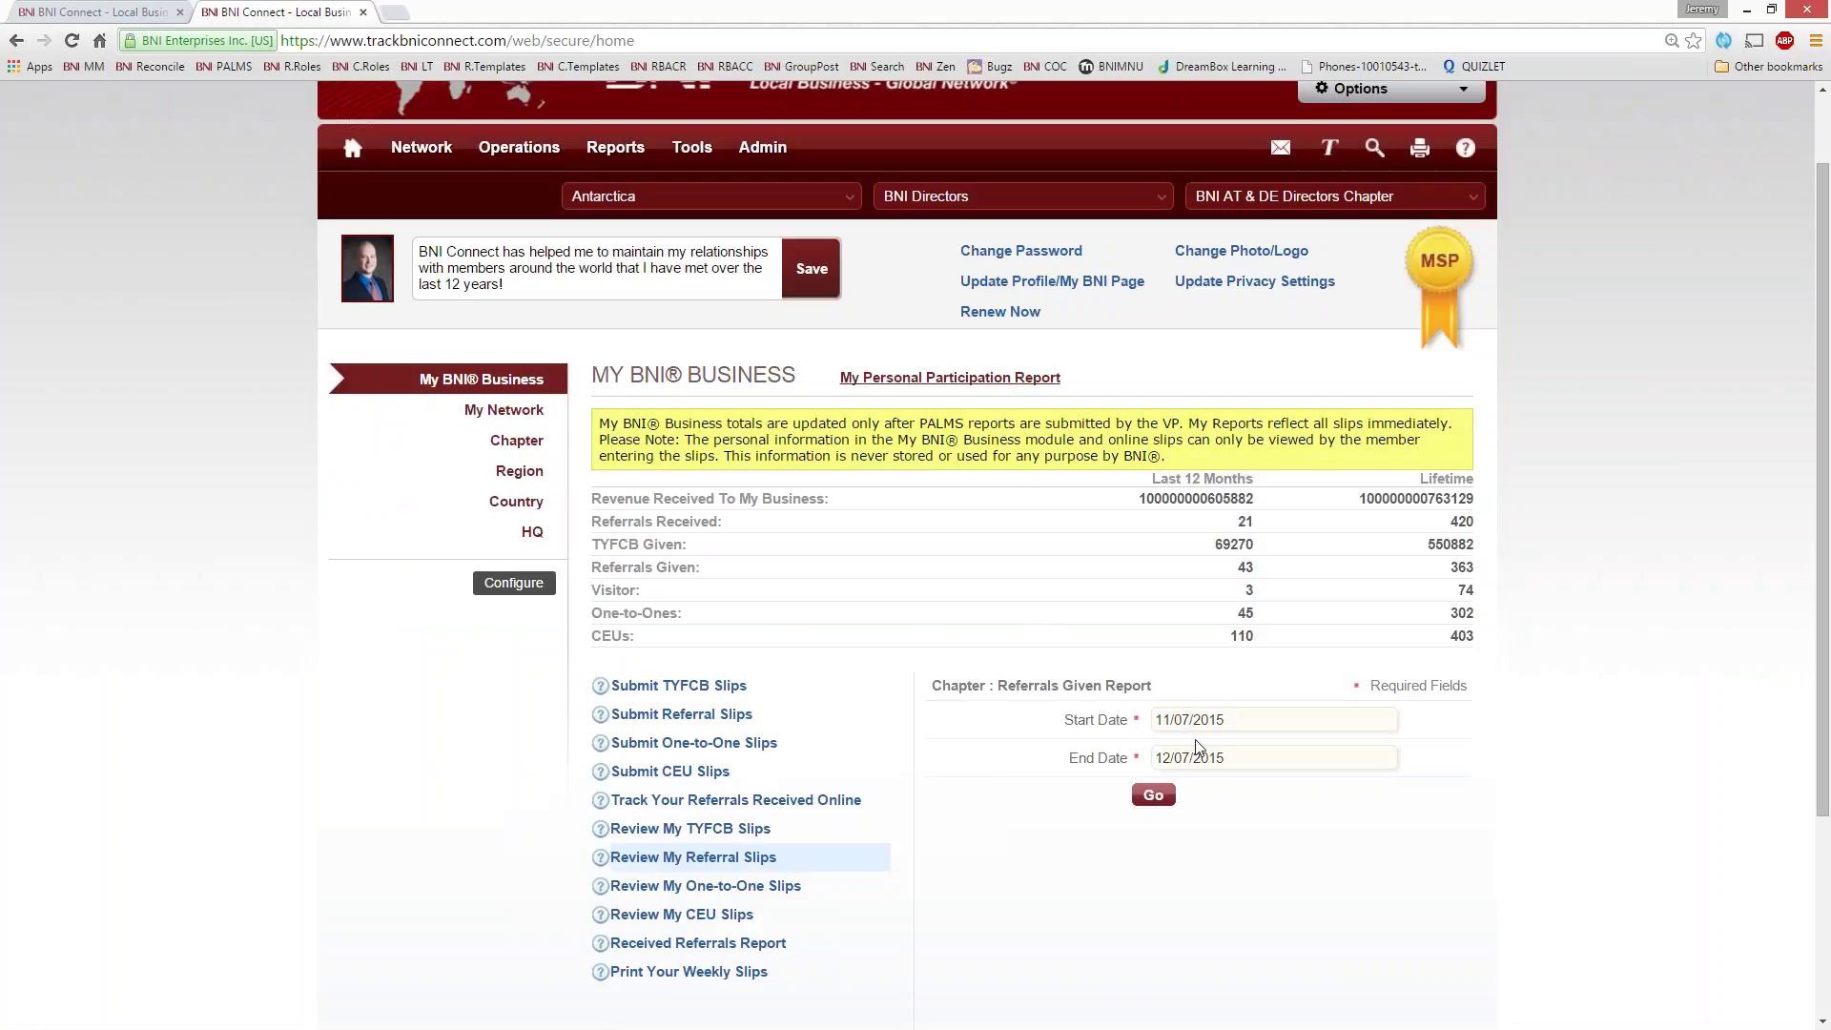
{"action": "left_click", "coordinate": [1239, 722]}
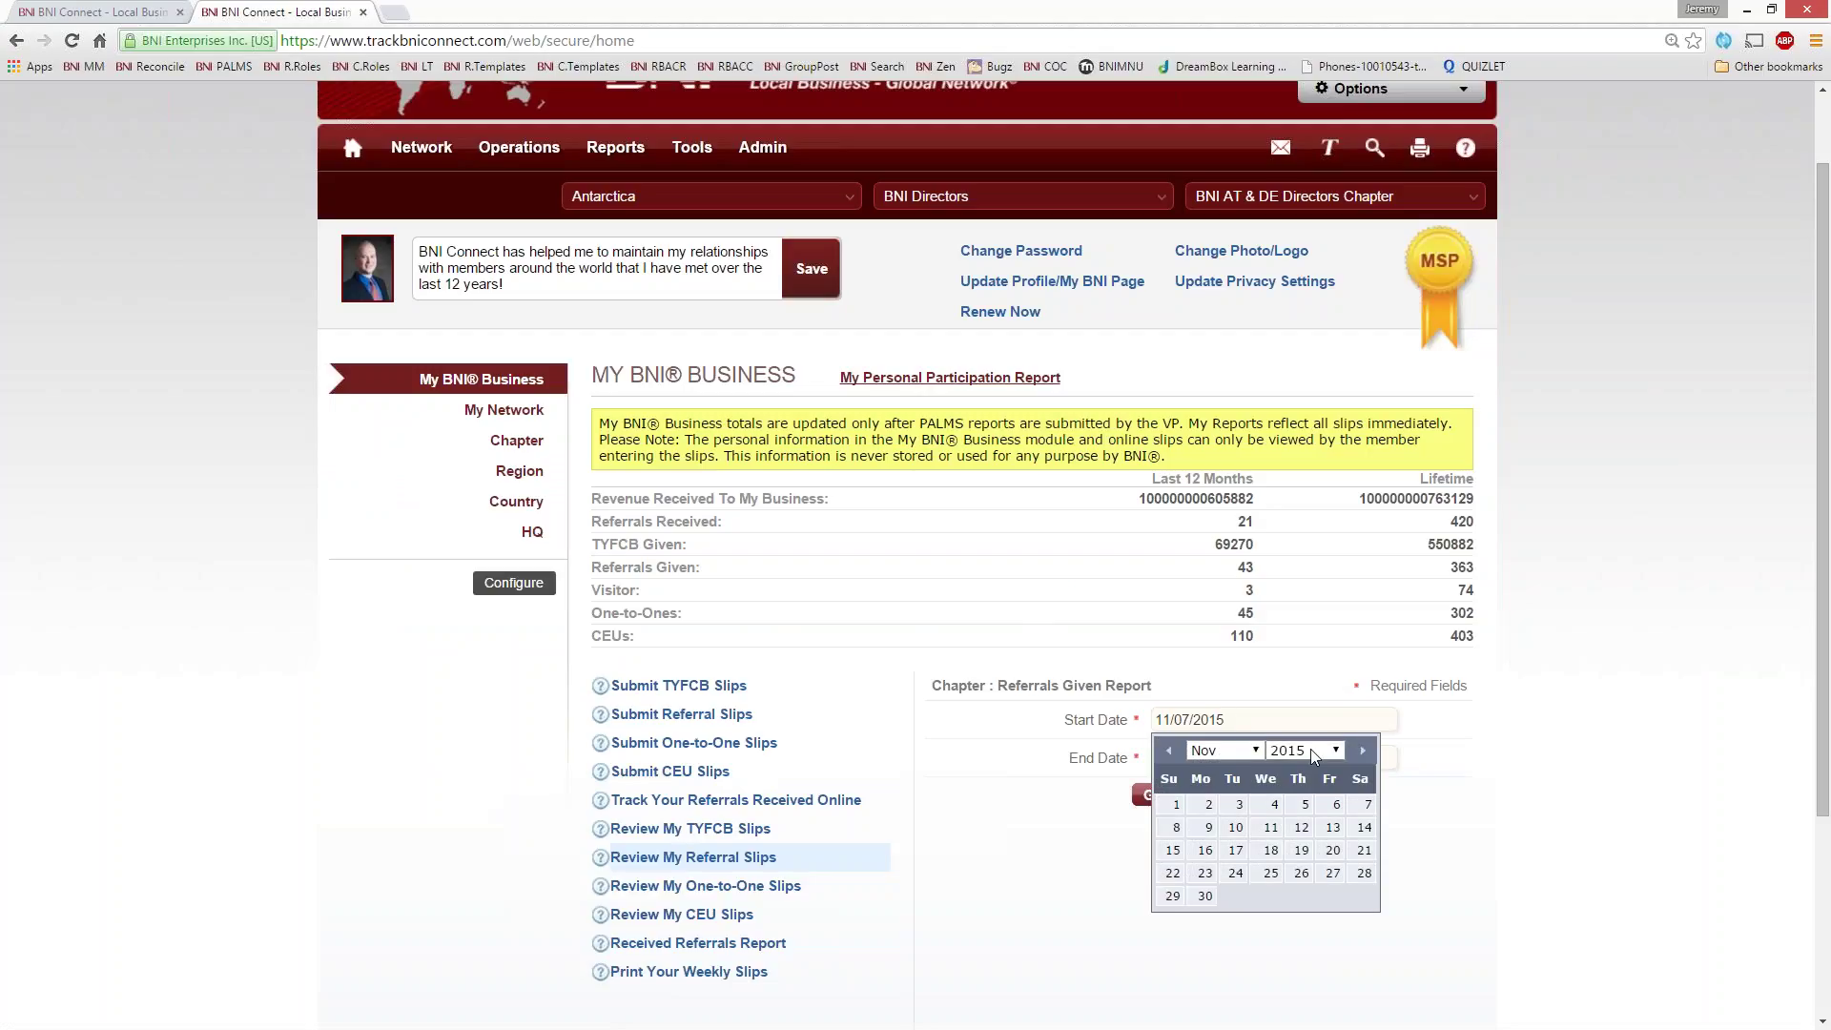
{"action": "left_click", "coordinate": [1311, 748]}
{"action": "left_click", "coordinate": [1310, 524]}
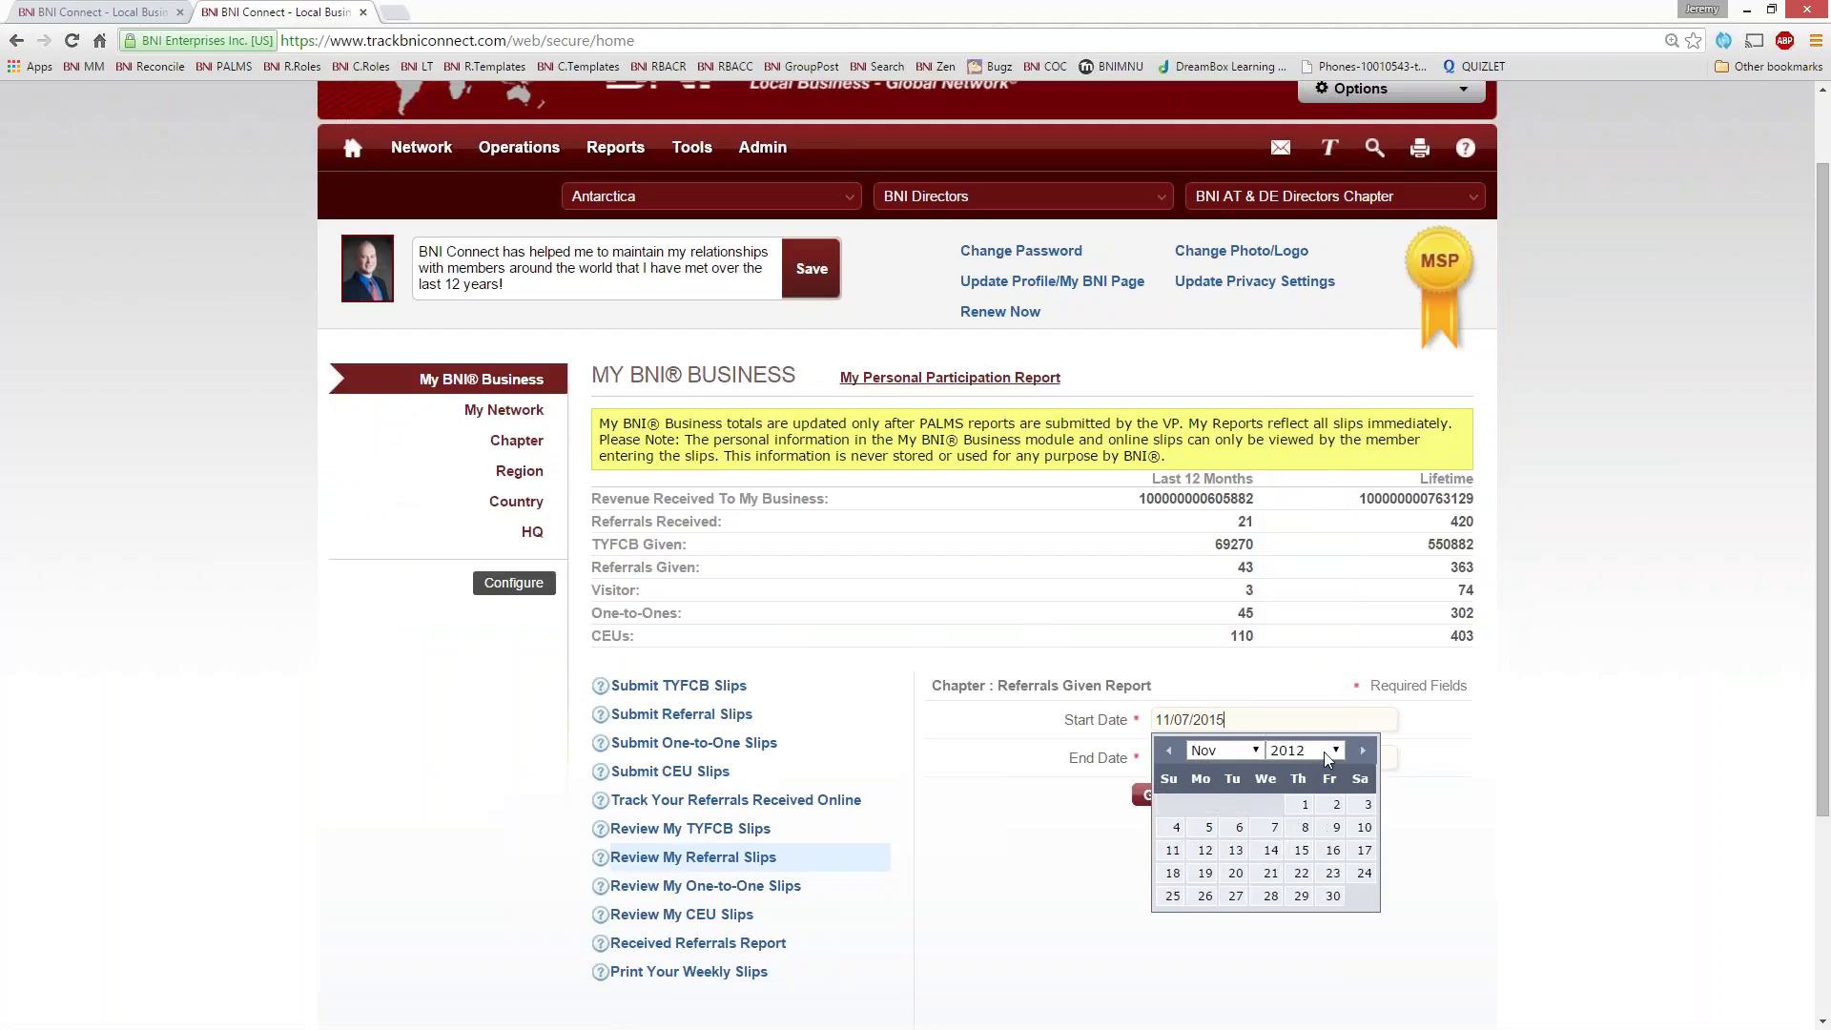
{"action": "left_click", "coordinate": [1298, 804]}
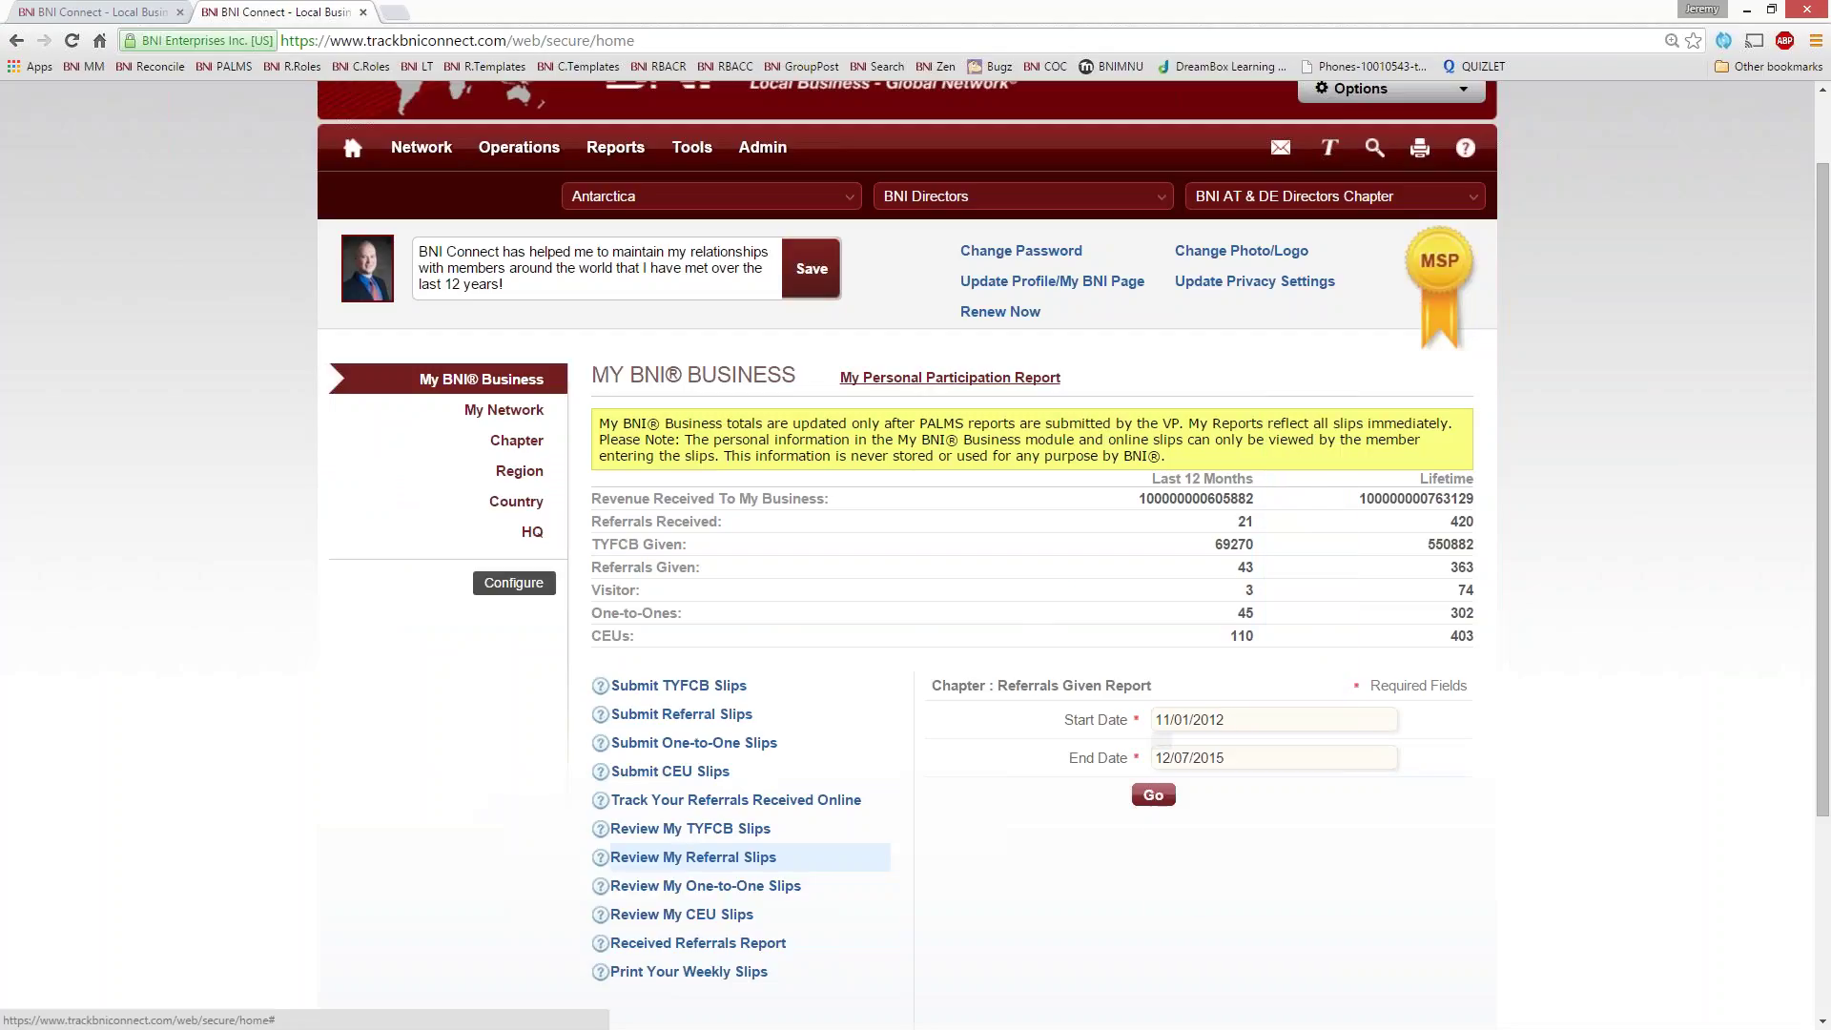
{"action": "left_click", "coordinate": [1156, 796]}
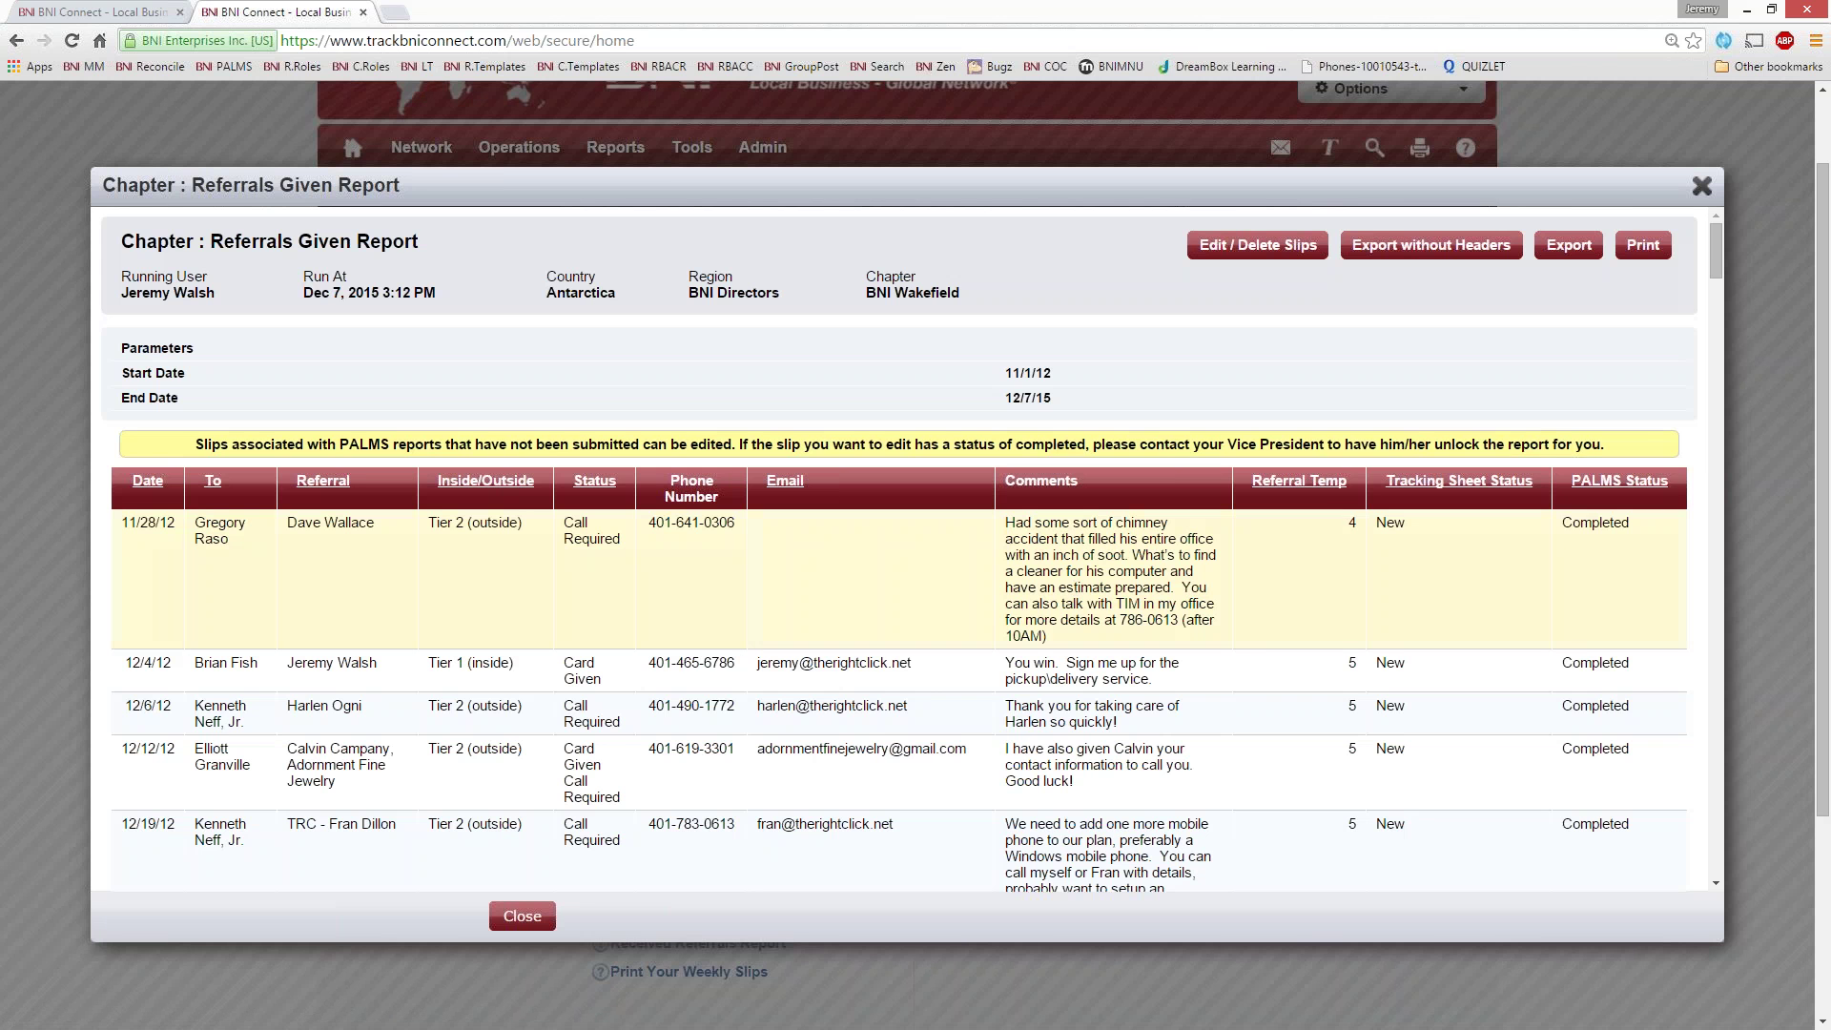
- Scroll through the results listing older slips with Completed PALMS status
{"action": "scroll", "coordinate": [1295, 531], "scroll_direction": "down", "scroll_amount": 5}
{"action": "scroll", "coordinate": [1645, 307], "scroll_direction": "up", "scroll_amount": 1}
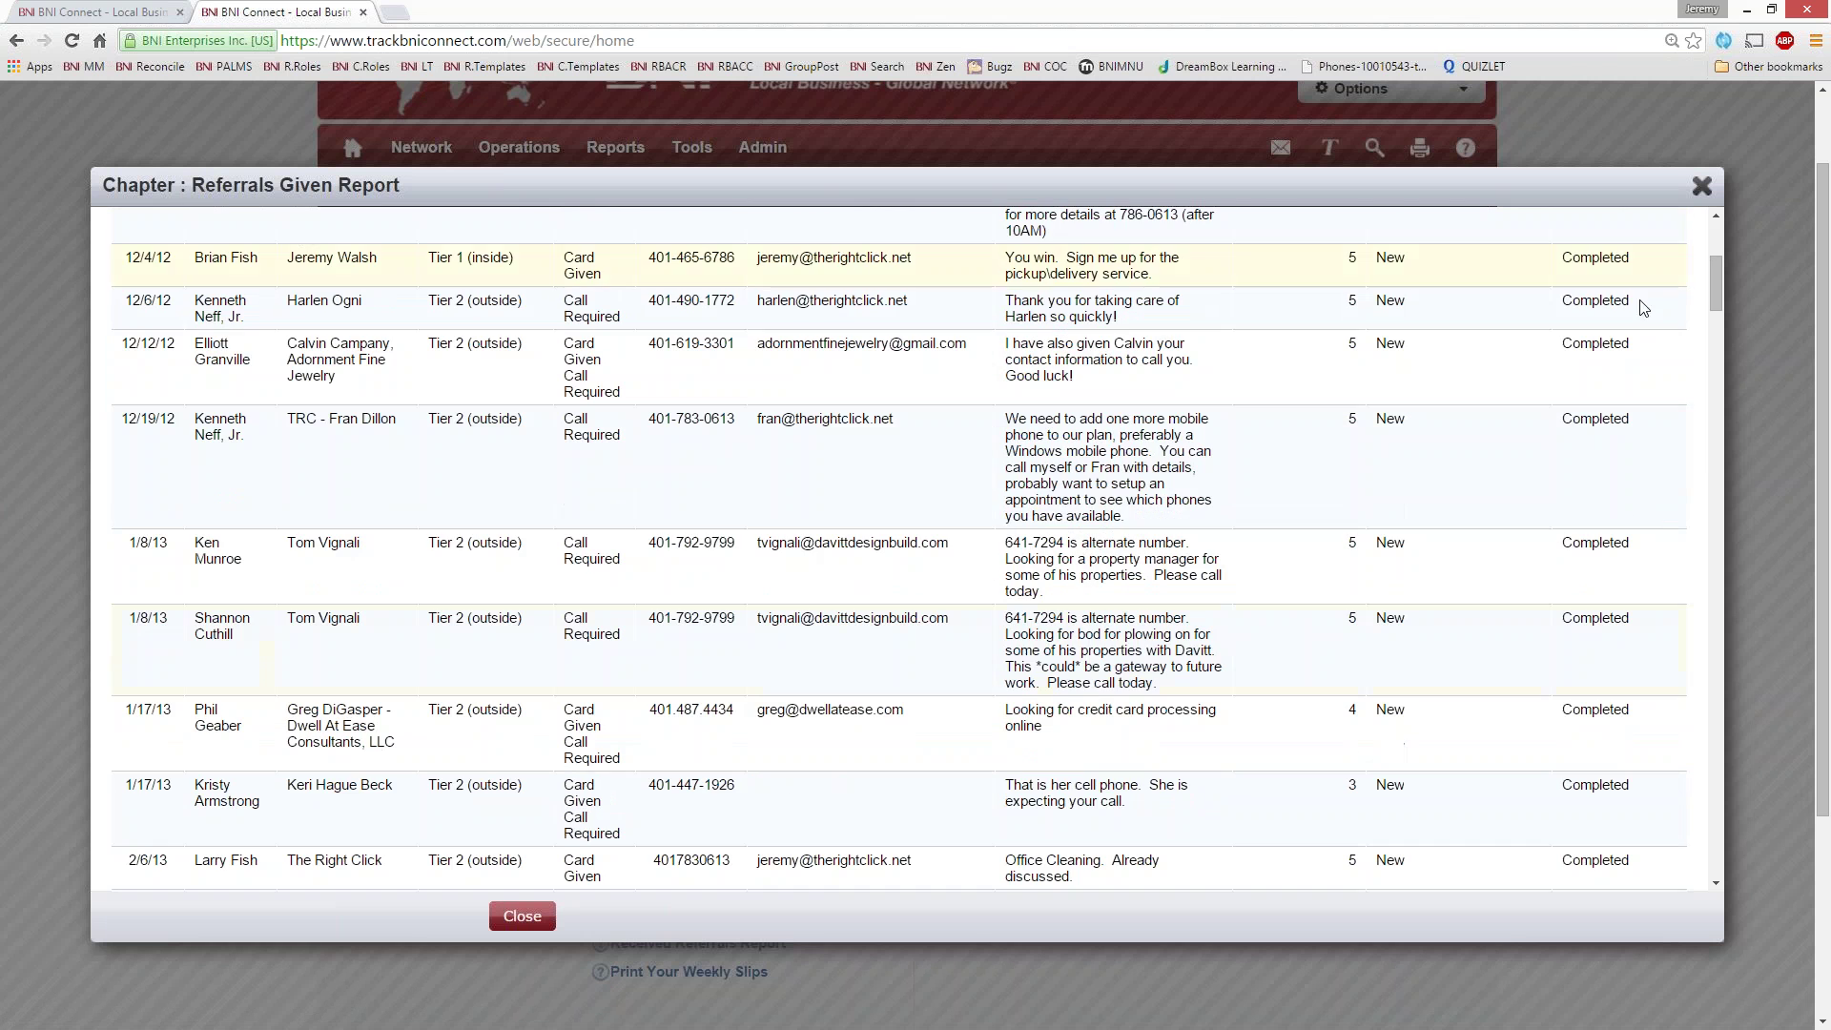
{"action": "scroll", "coordinate": [1561, 751], "scroll_direction": "down", "scroll_amount": 10}
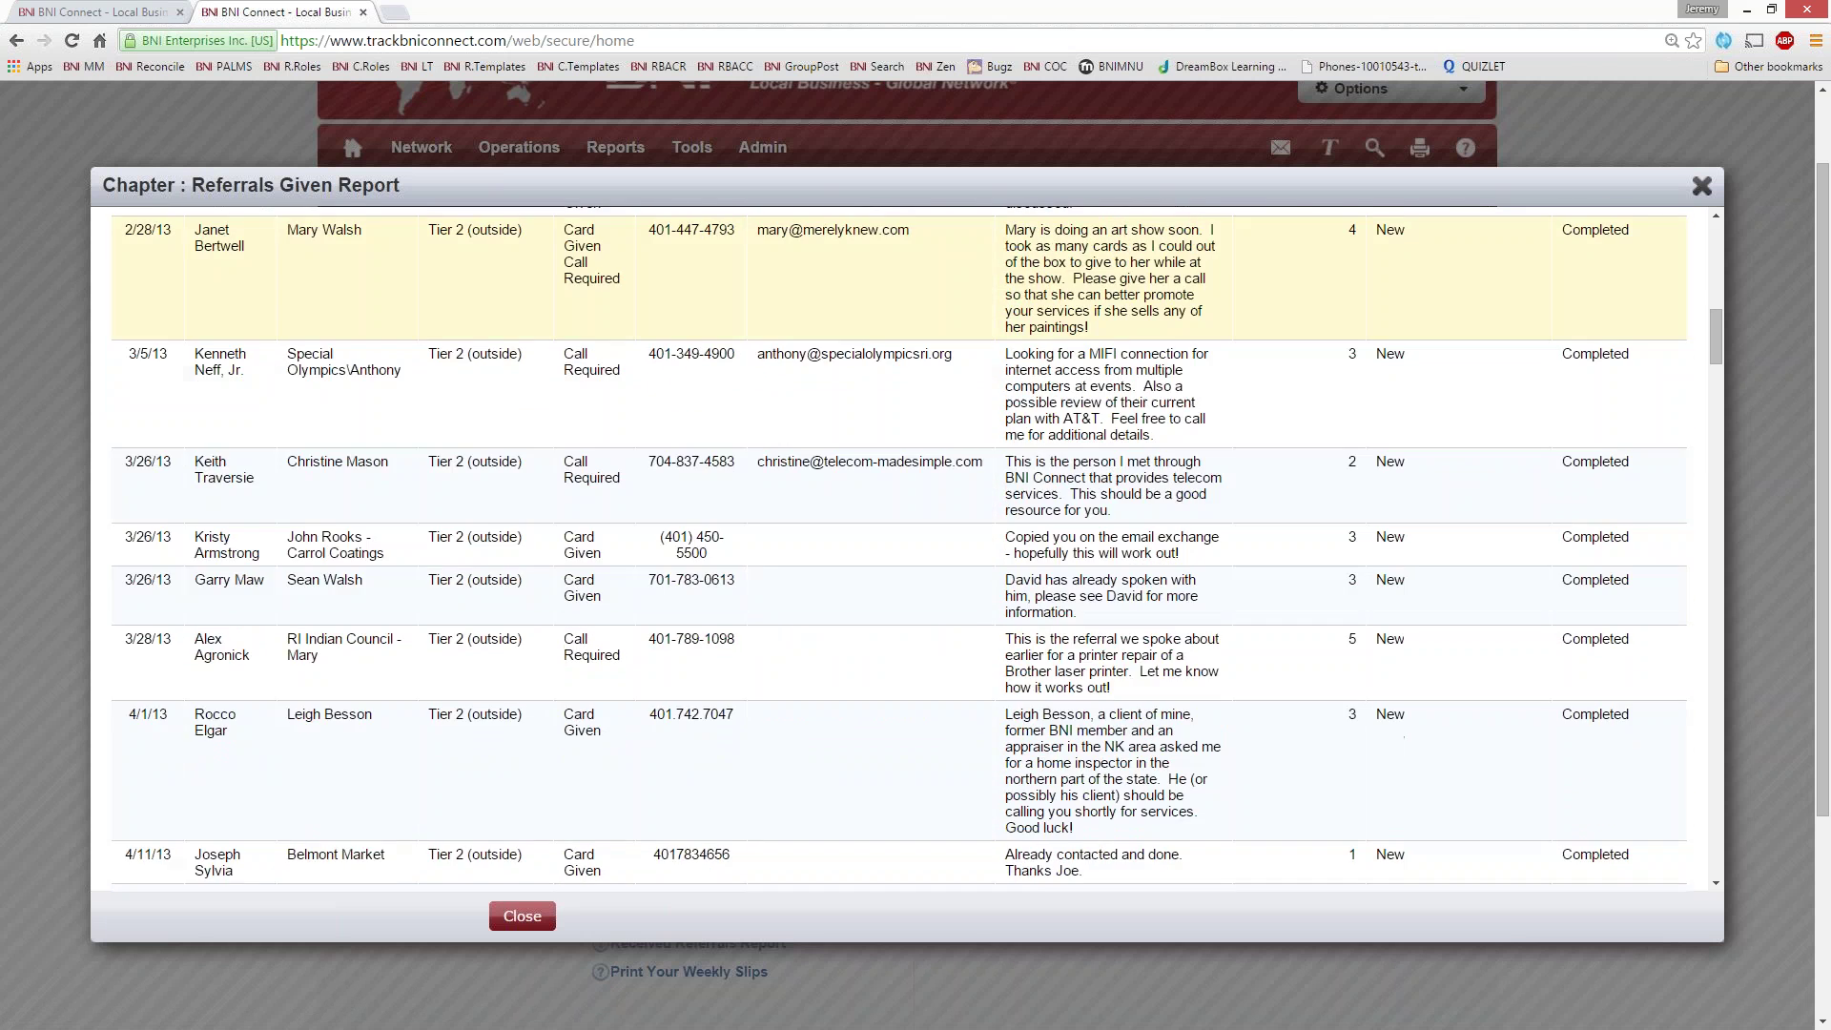
{"action": "scroll", "coordinate": [1384, 670], "scroll_direction": "down", "scroll_amount": 7}
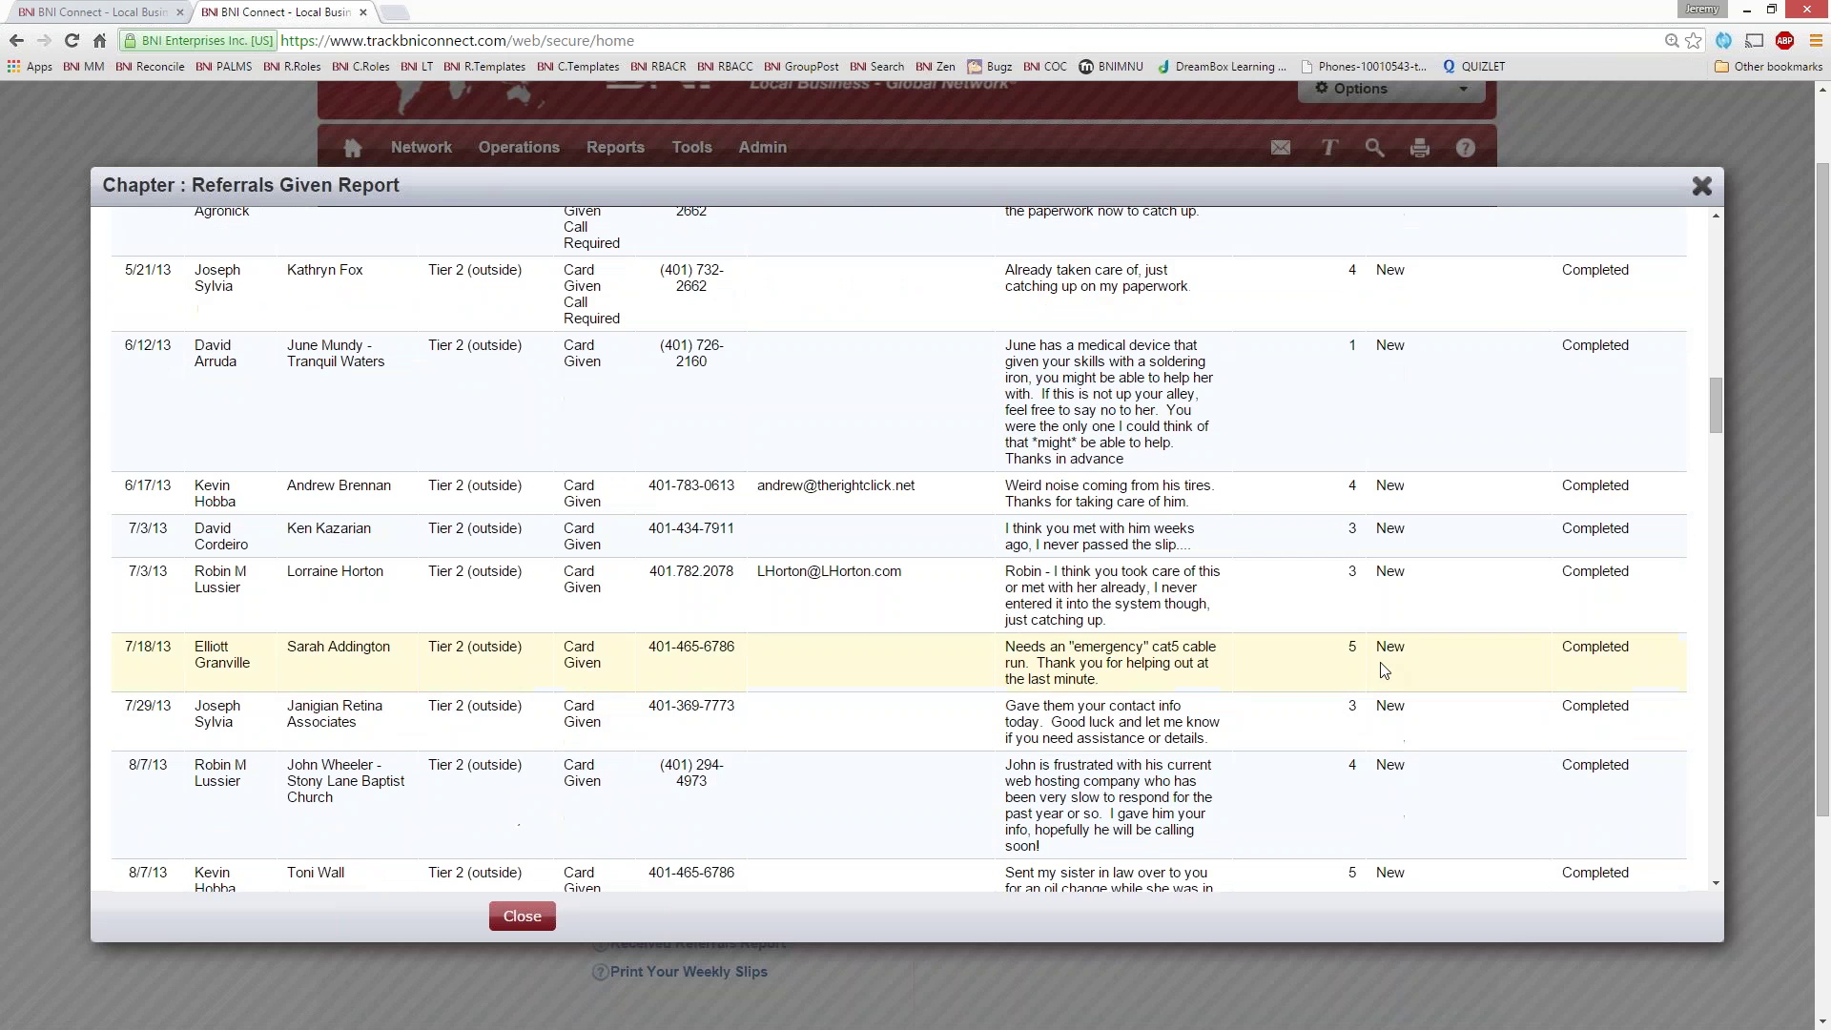
{"action": "scroll", "coordinate": [1385, 670], "scroll_direction": "down", "scroll_amount": 5}
{"action": "scroll", "coordinate": [1384, 671], "scroll_direction": "up", "scroll_amount": 20}
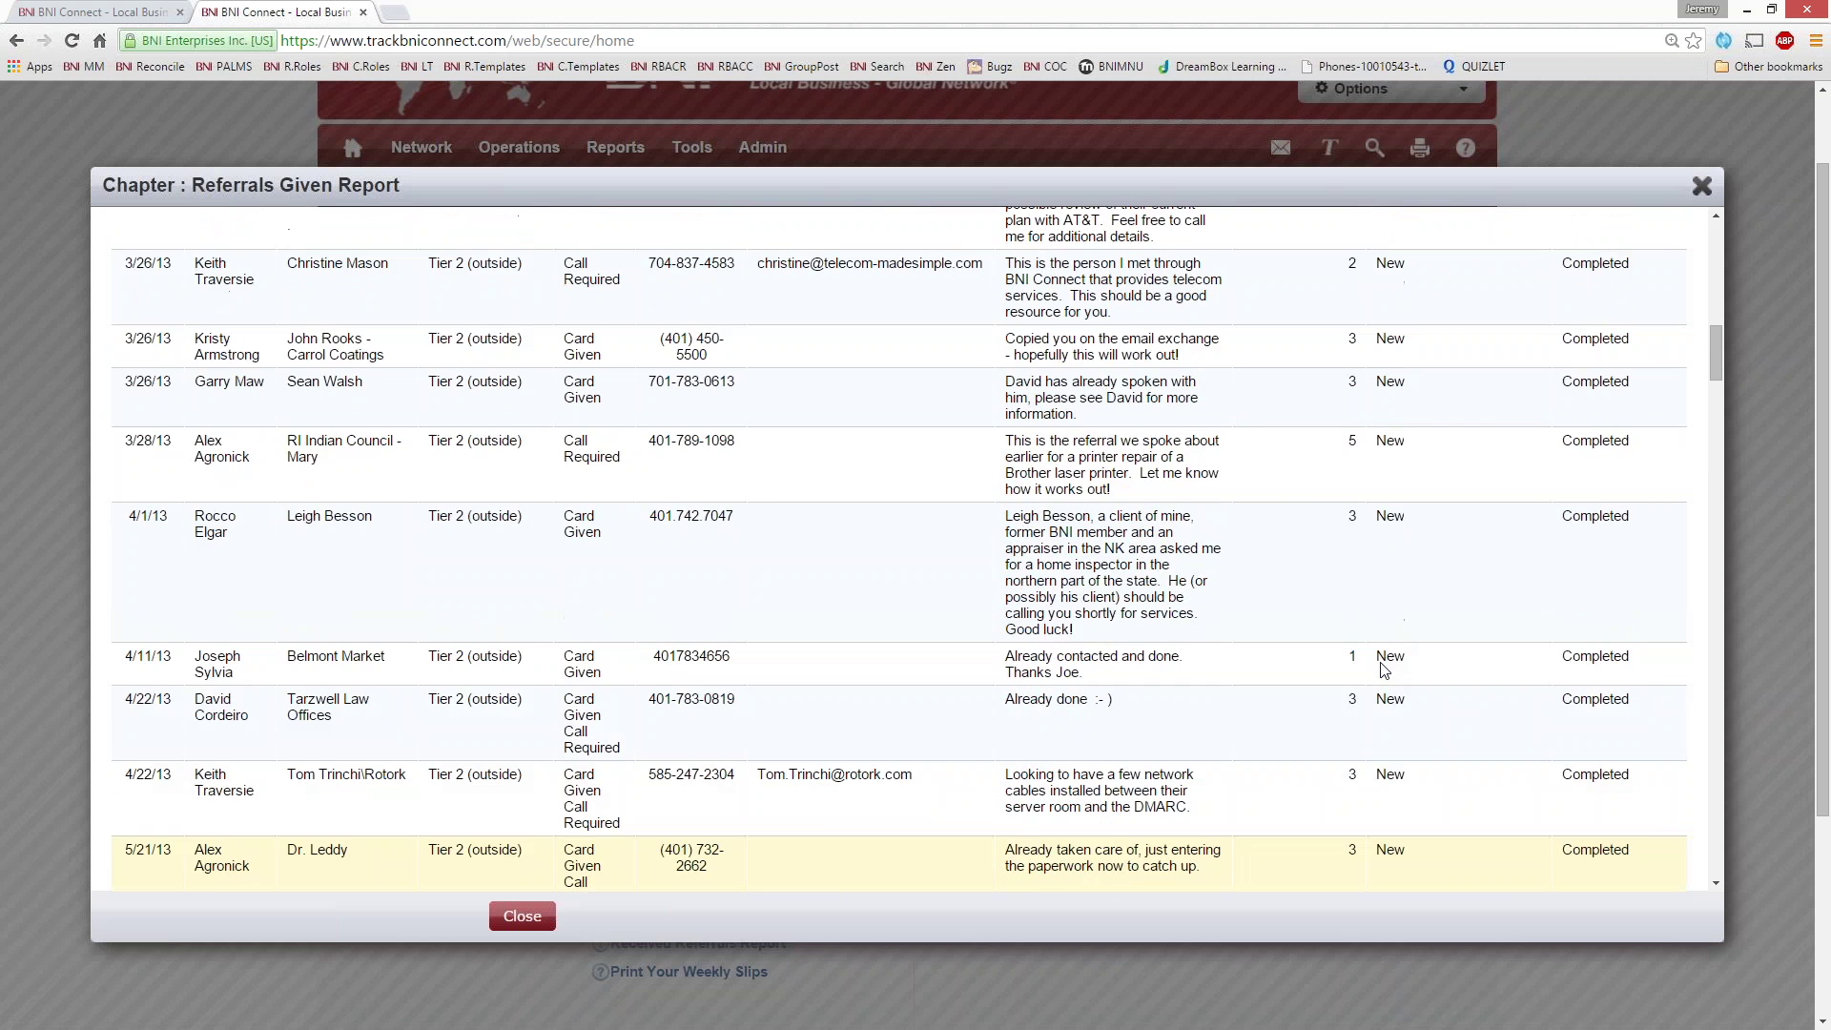
{"action": "scroll", "coordinate": [1385, 670], "scroll_direction": "up", "scroll_amount": 5}
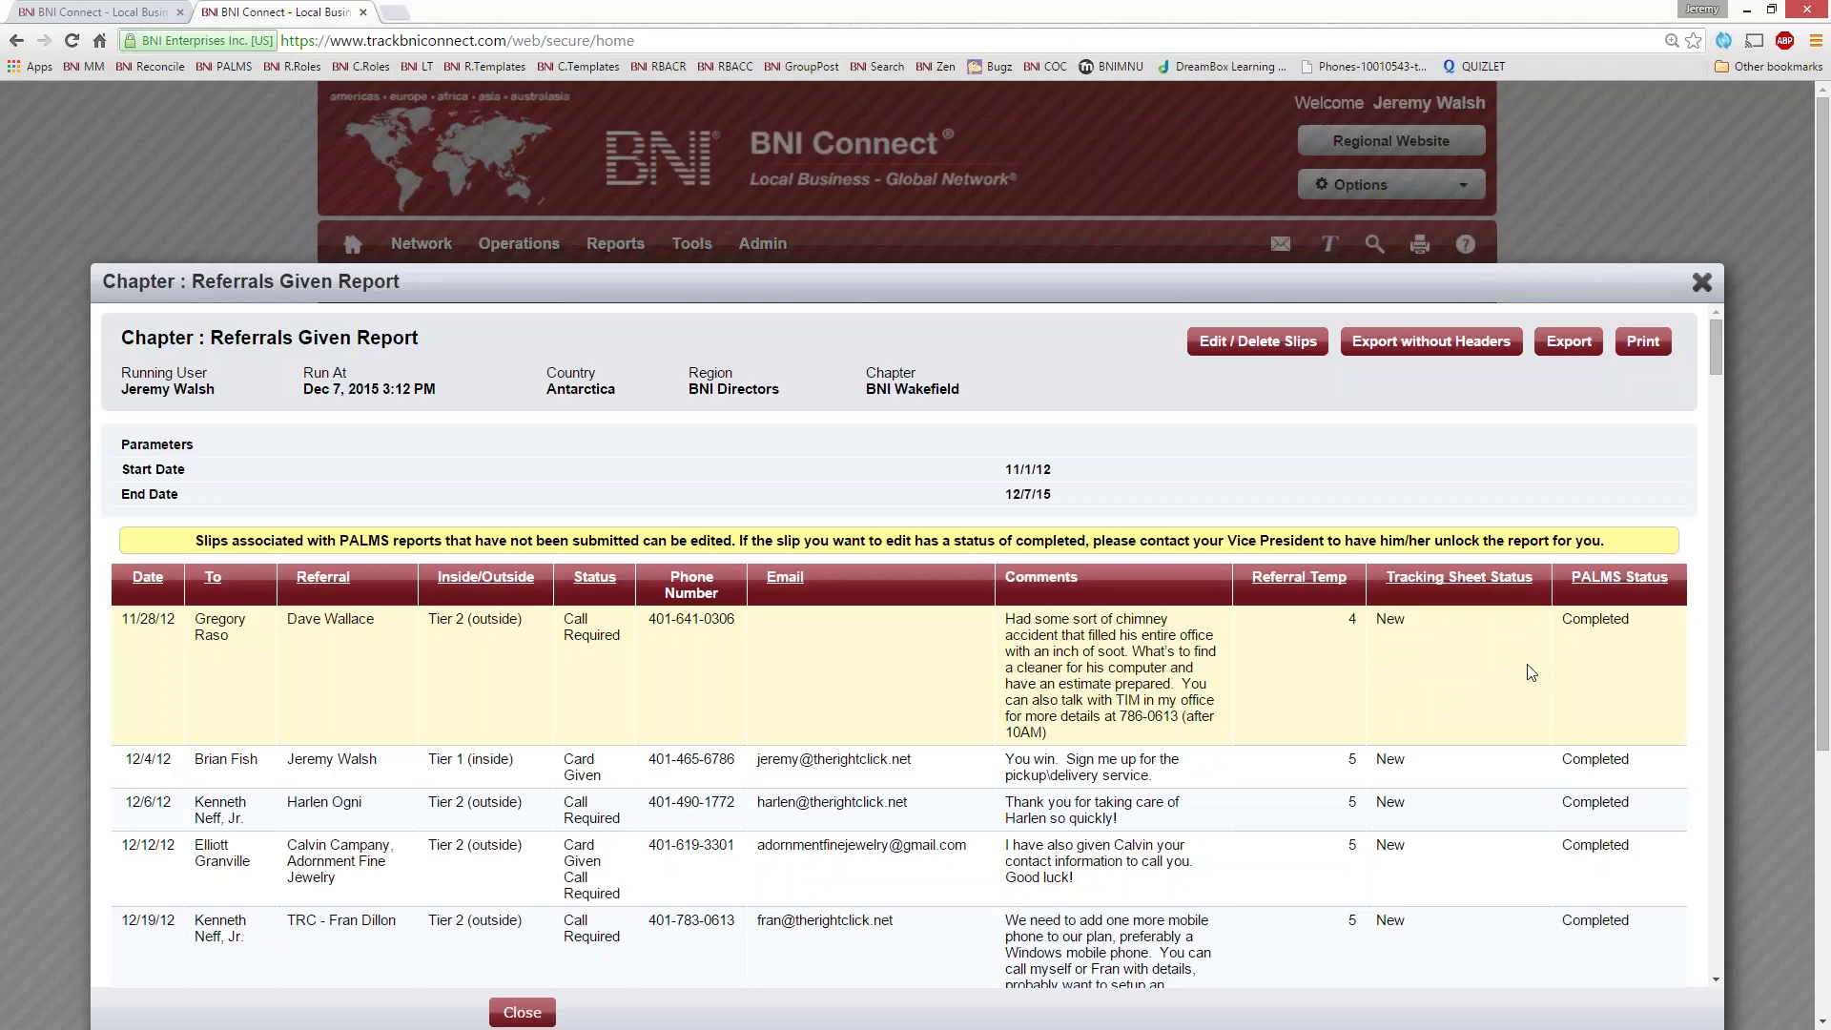
- Sort the Referrals Given report by the To (recipient) column and scroll through its entries
{"action": "left_click", "coordinate": [320, 584]}
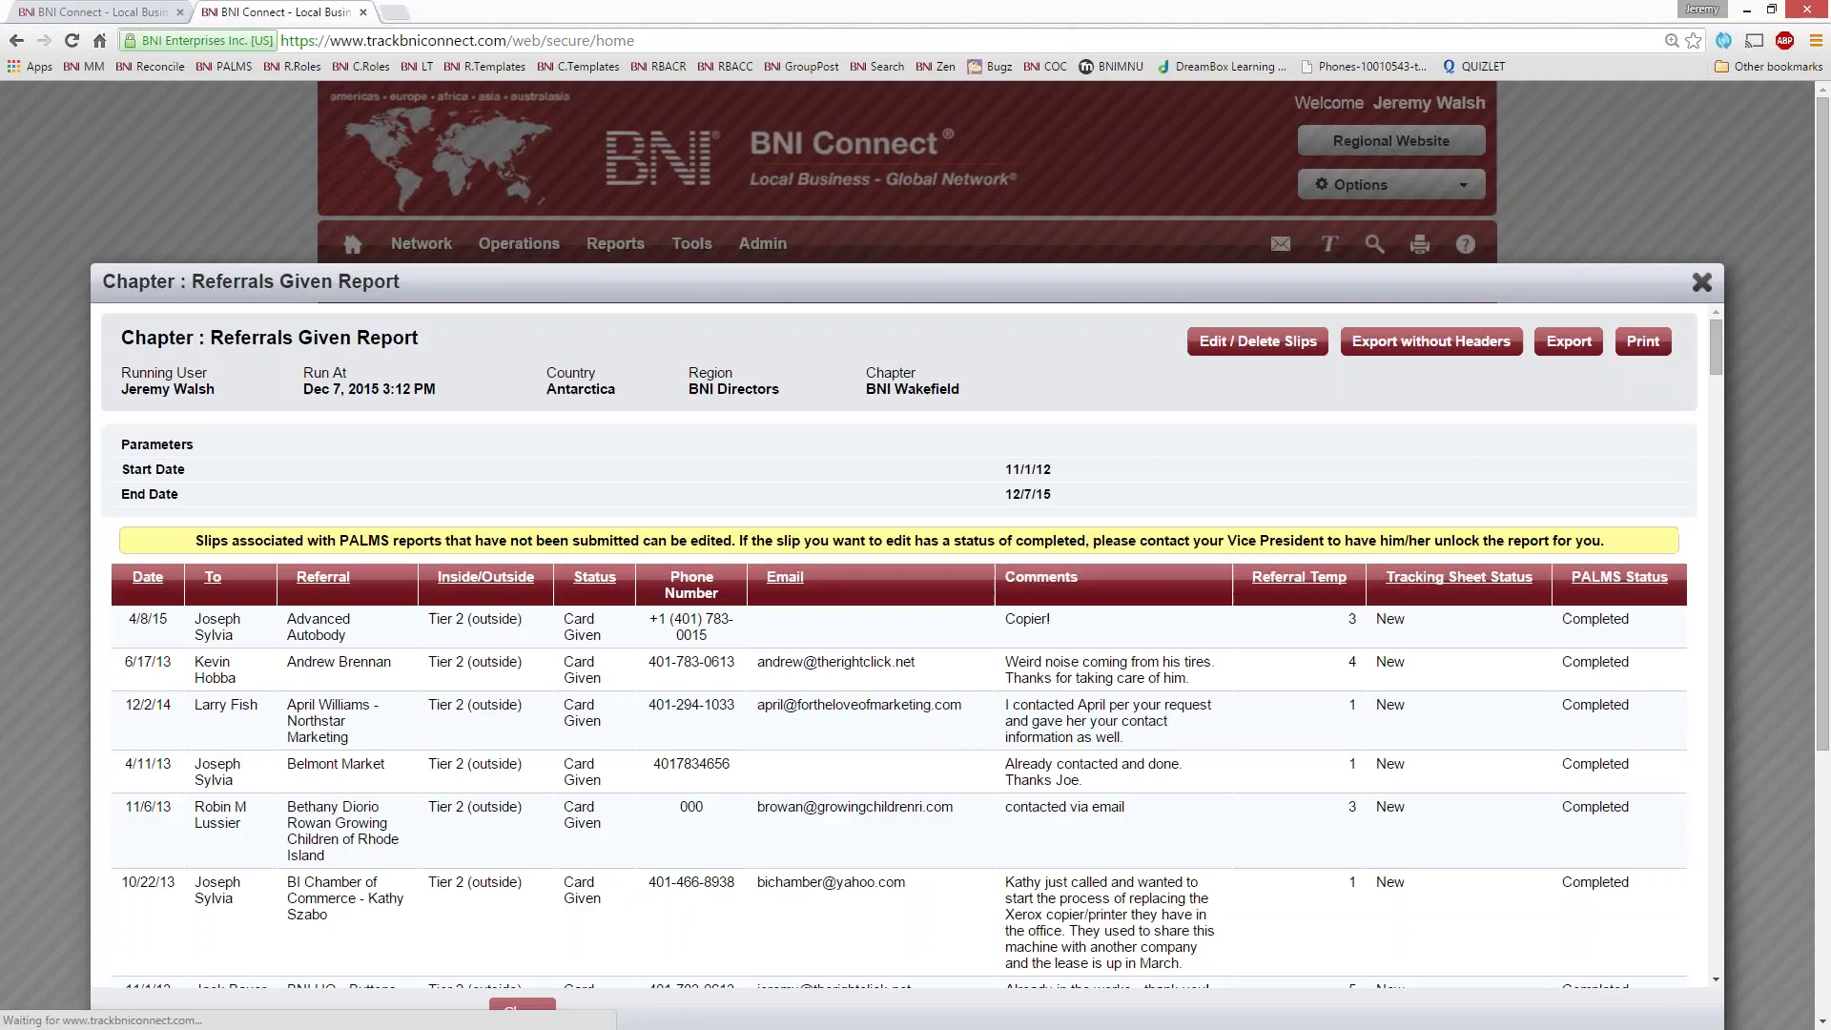
{"action": "left_click", "coordinate": [211, 578]}
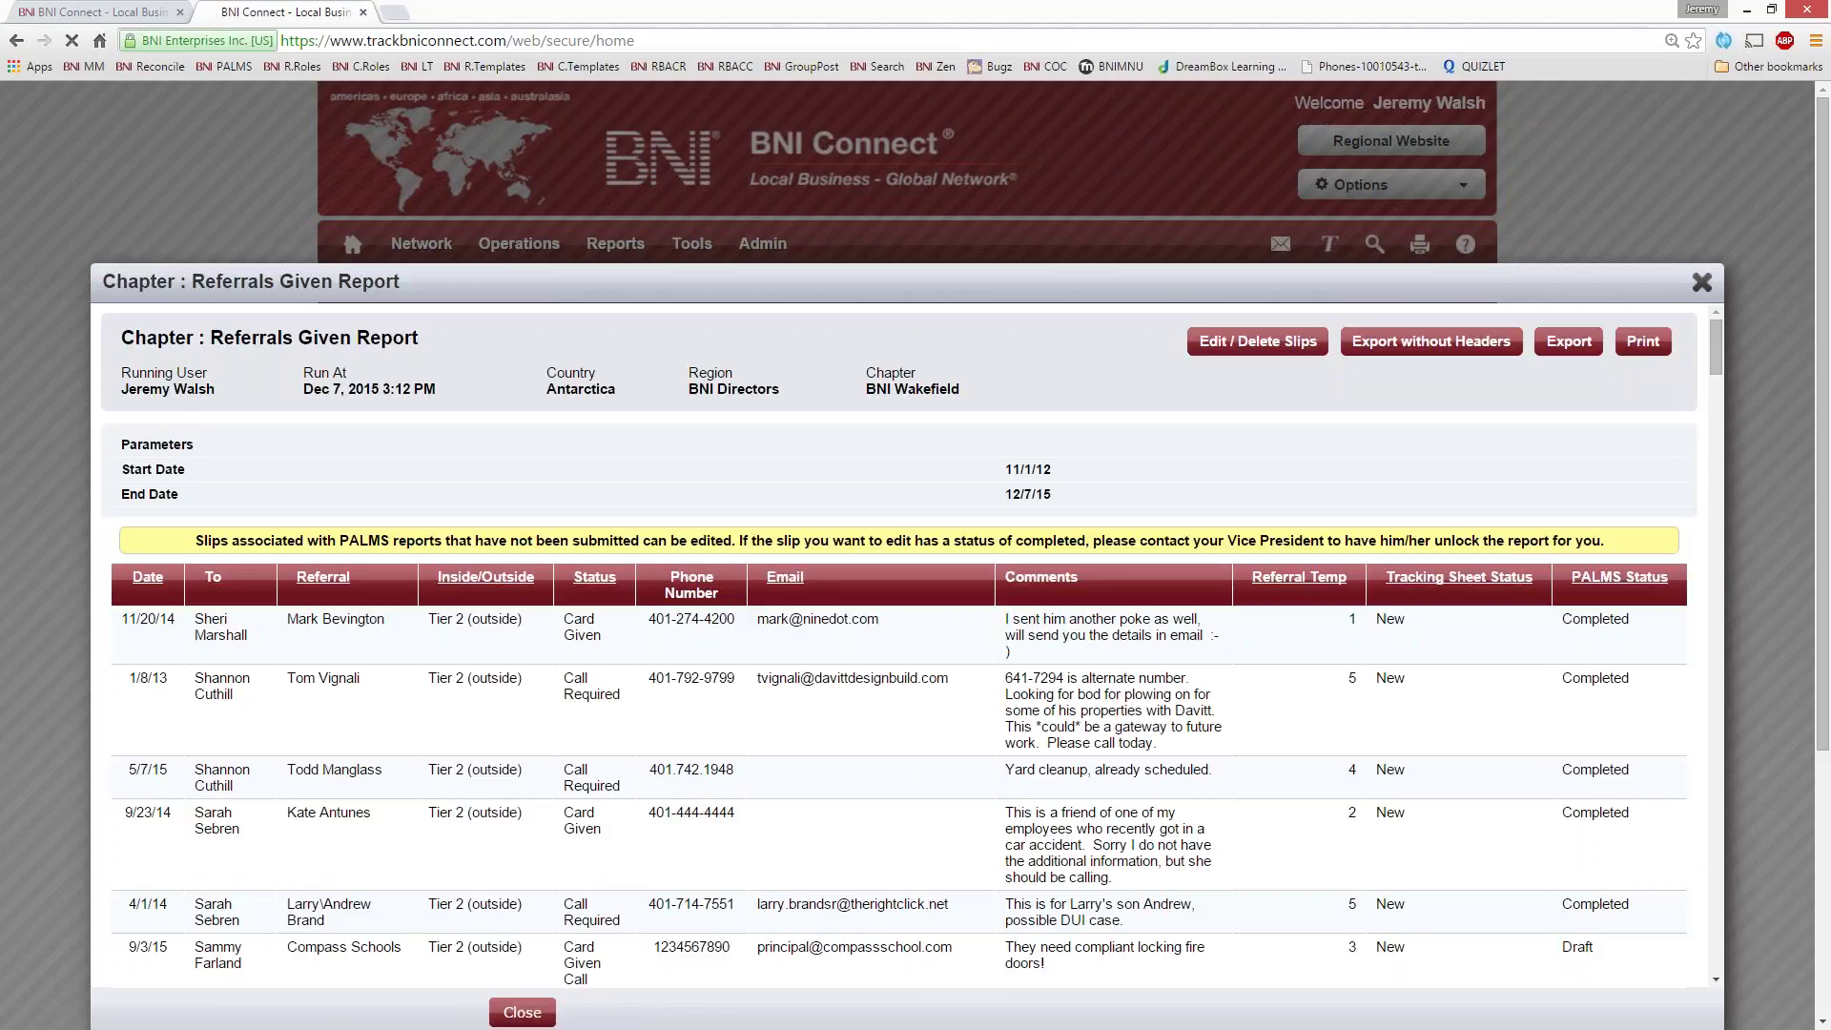
{"action": "left_click", "coordinate": [175, 577]}
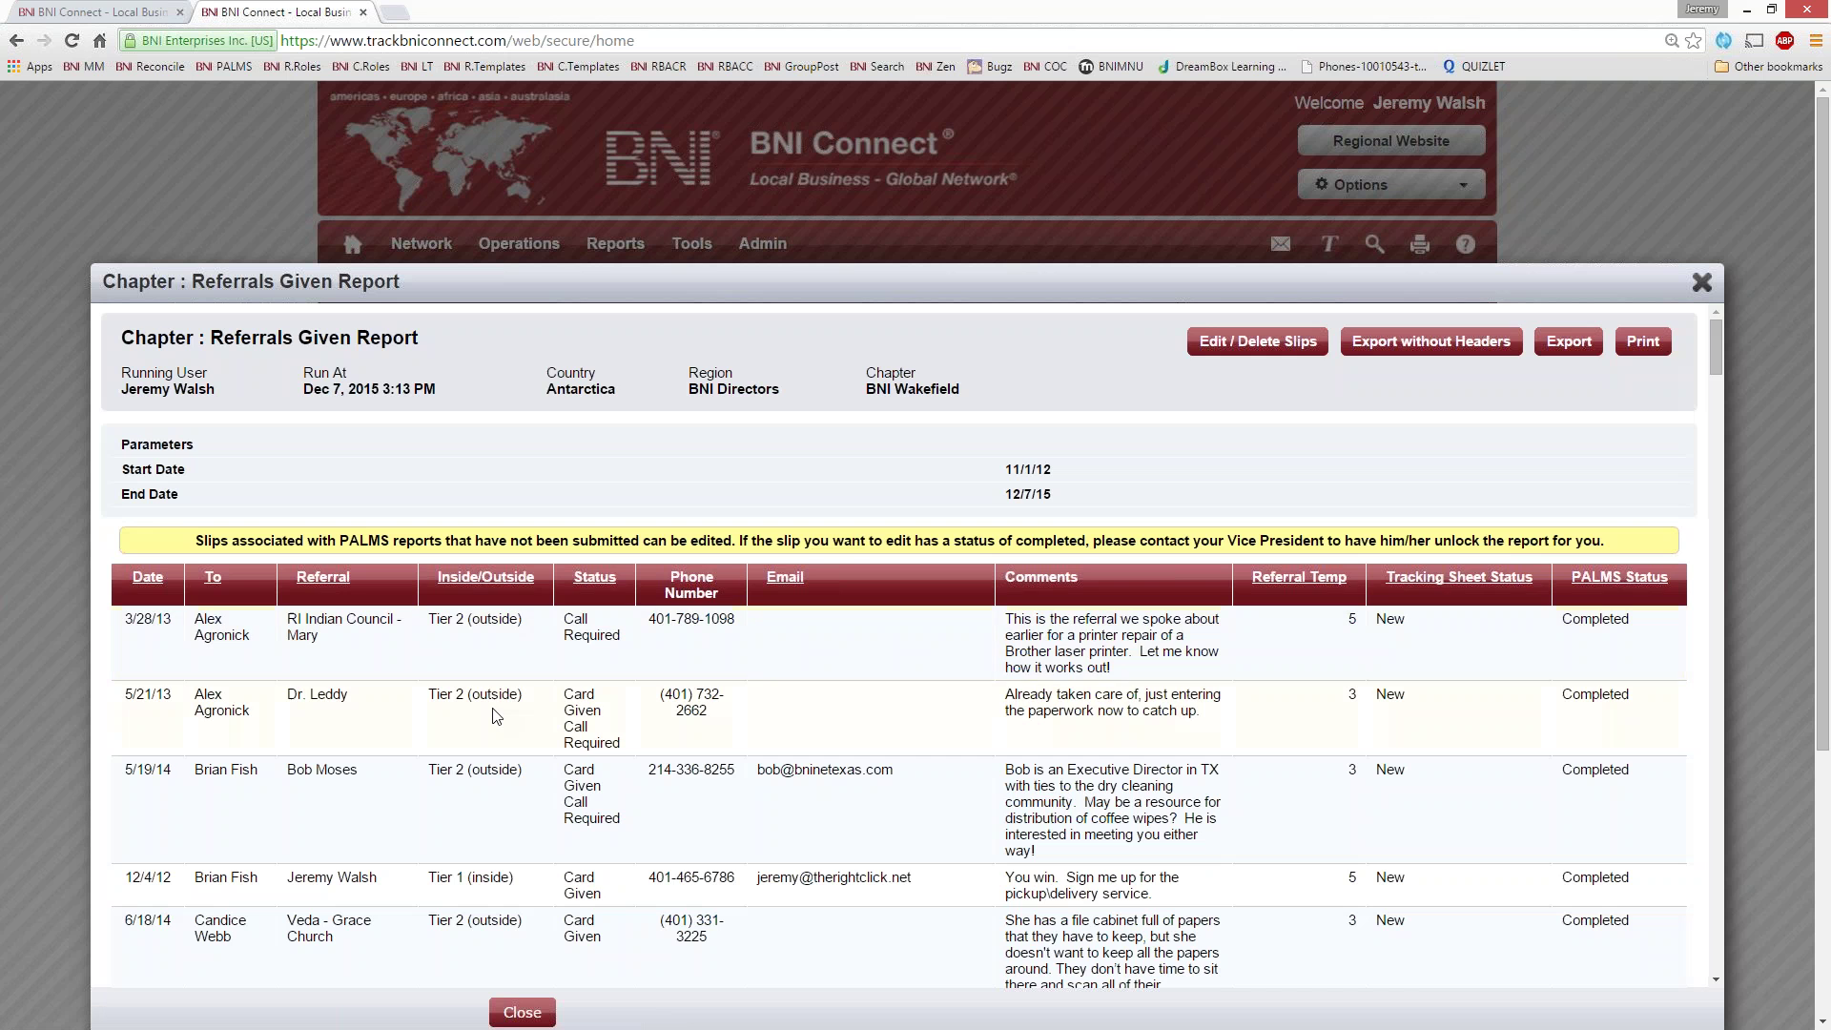
{"action": "scroll", "coordinate": [481, 704], "scroll_direction": "down", "scroll_amount": 3}
{"action": "scroll", "coordinate": [482, 704], "scroll_direction": "down", "scroll_amount": 3}
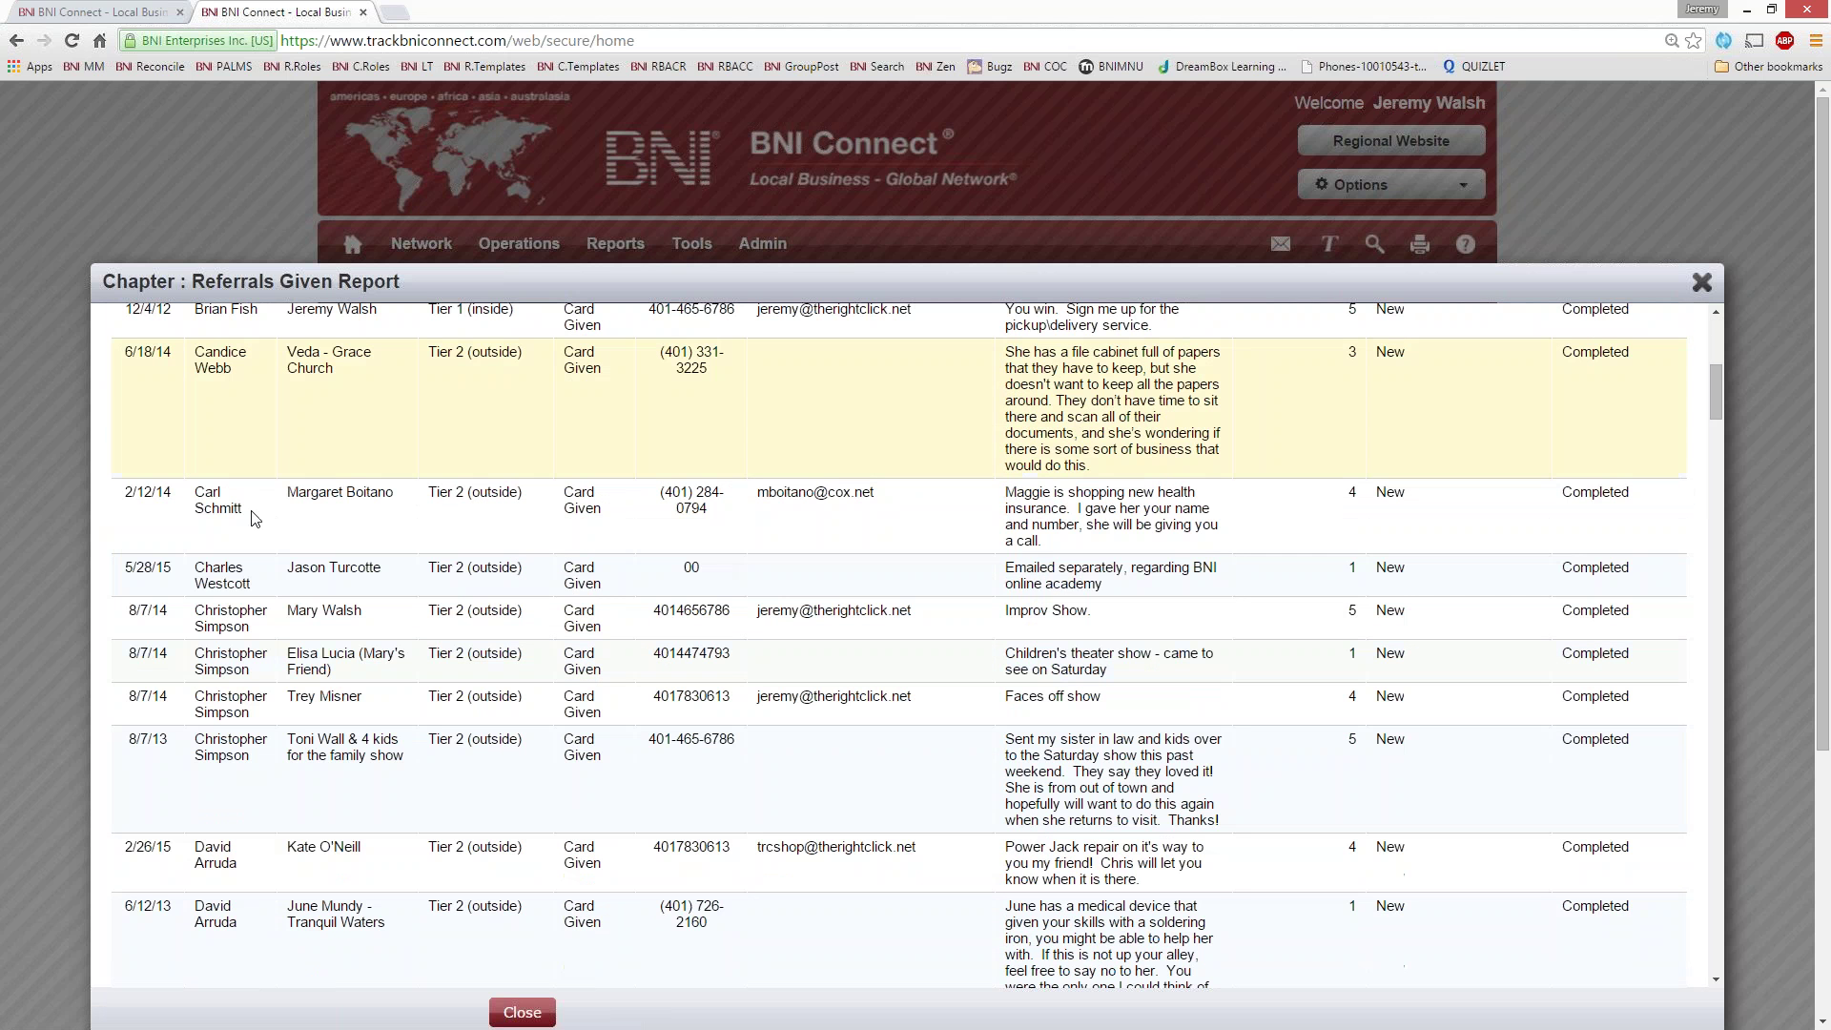
{"action": "scroll", "coordinate": [482, 703], "scroll_direction": "down", "scroll_amount": 5}
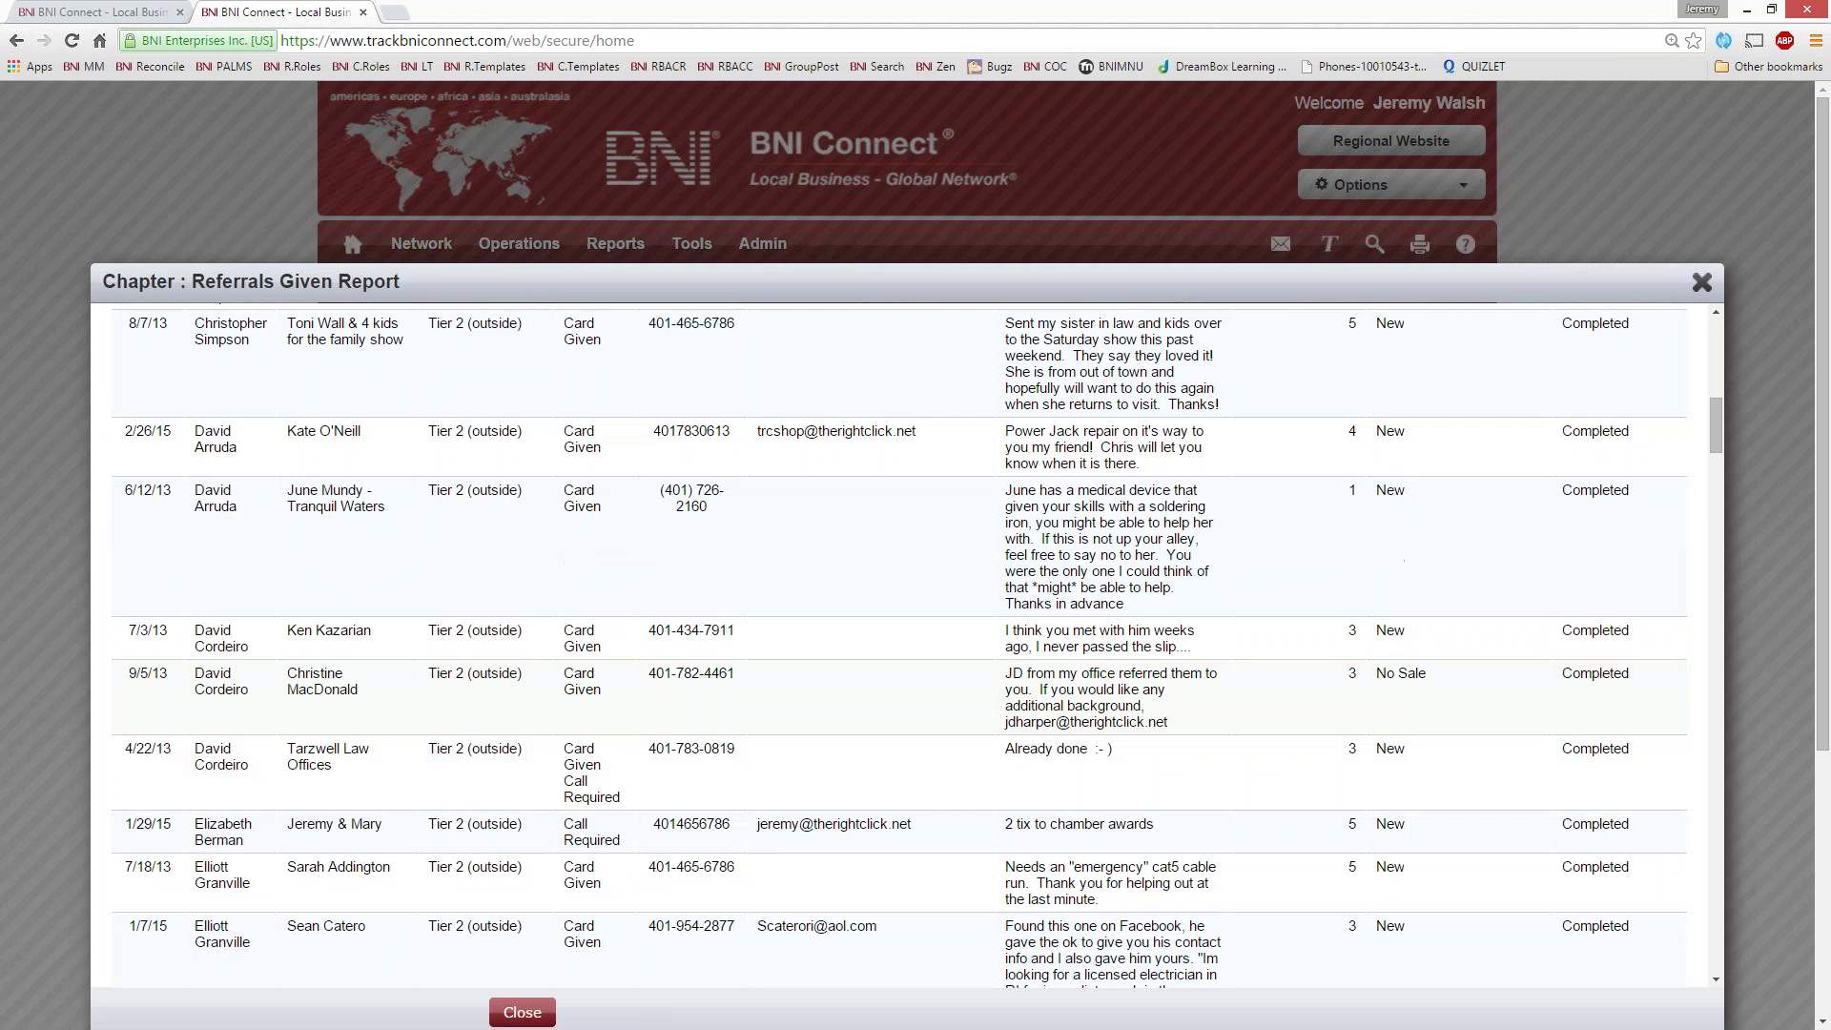
{"action": "scroll", "coordinate": [482, 704], "scroll_direction": "down", "scroll_amount": 15}
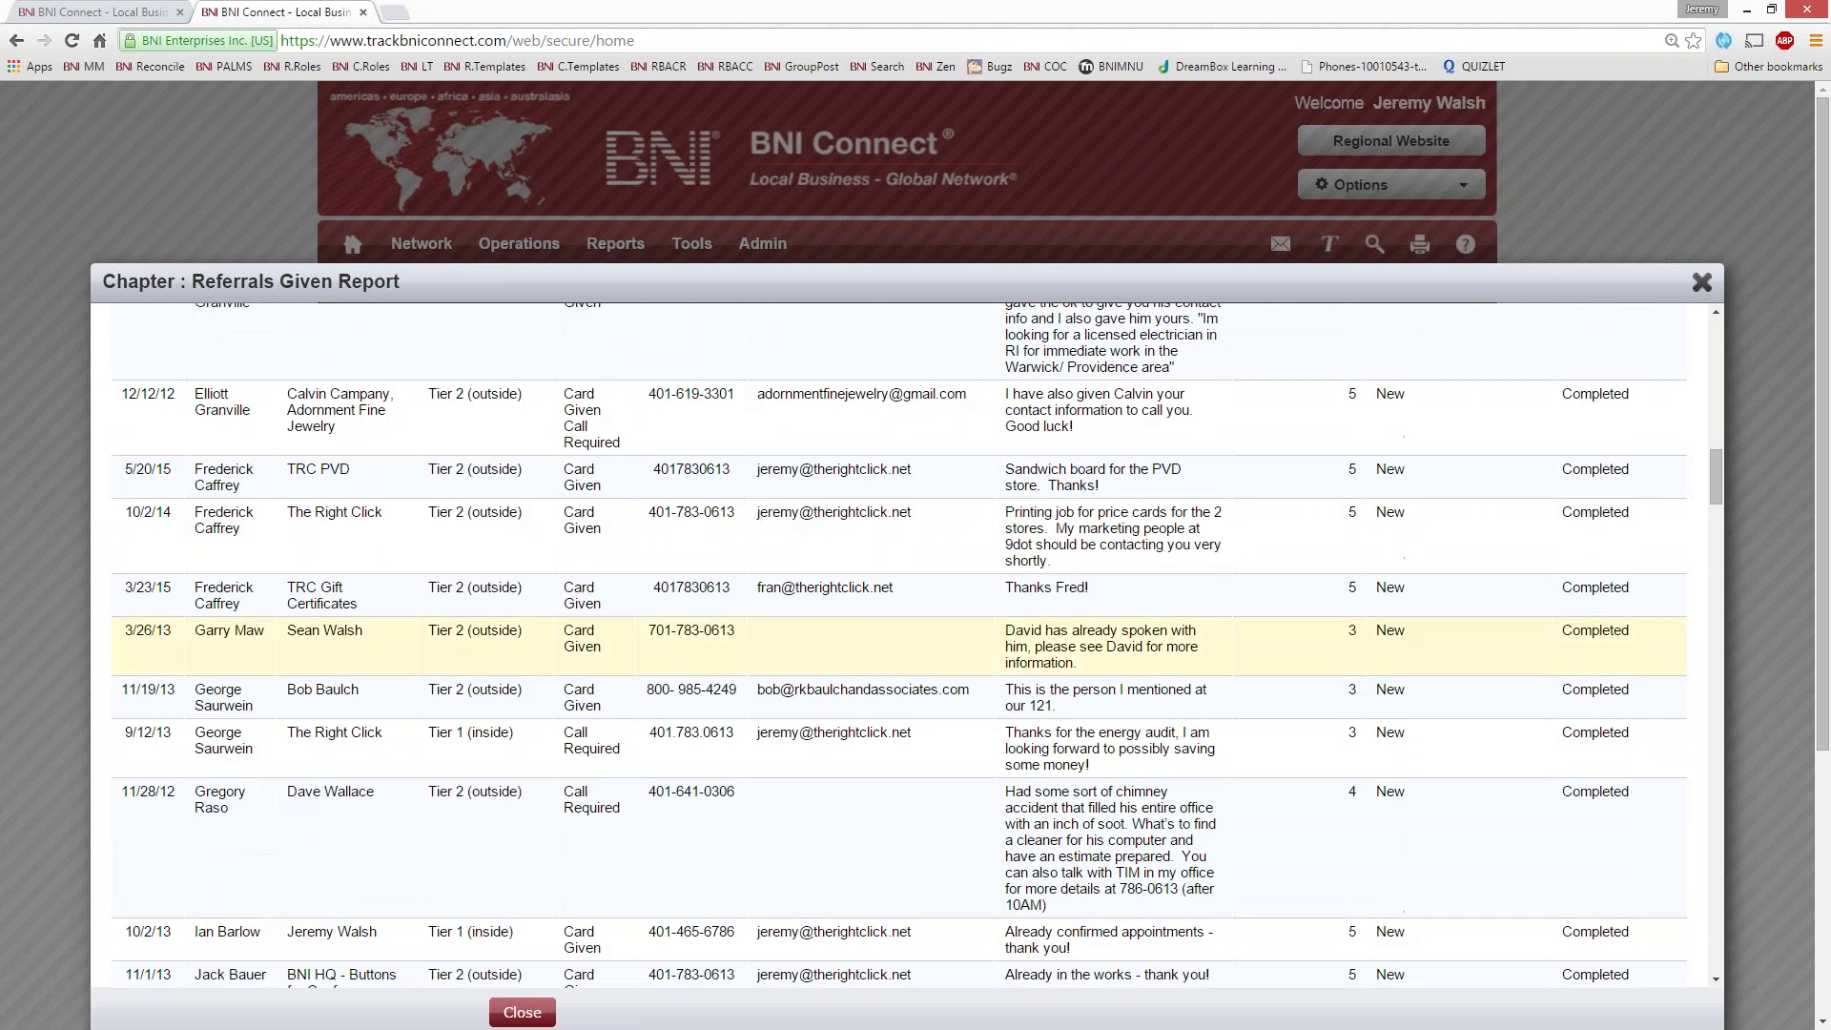
- Scroll to the bottom of the report and close it
{"action": "scroll", "coordinate": [481, 704], "scroll_direction": "down", "scroll_amount": 15}
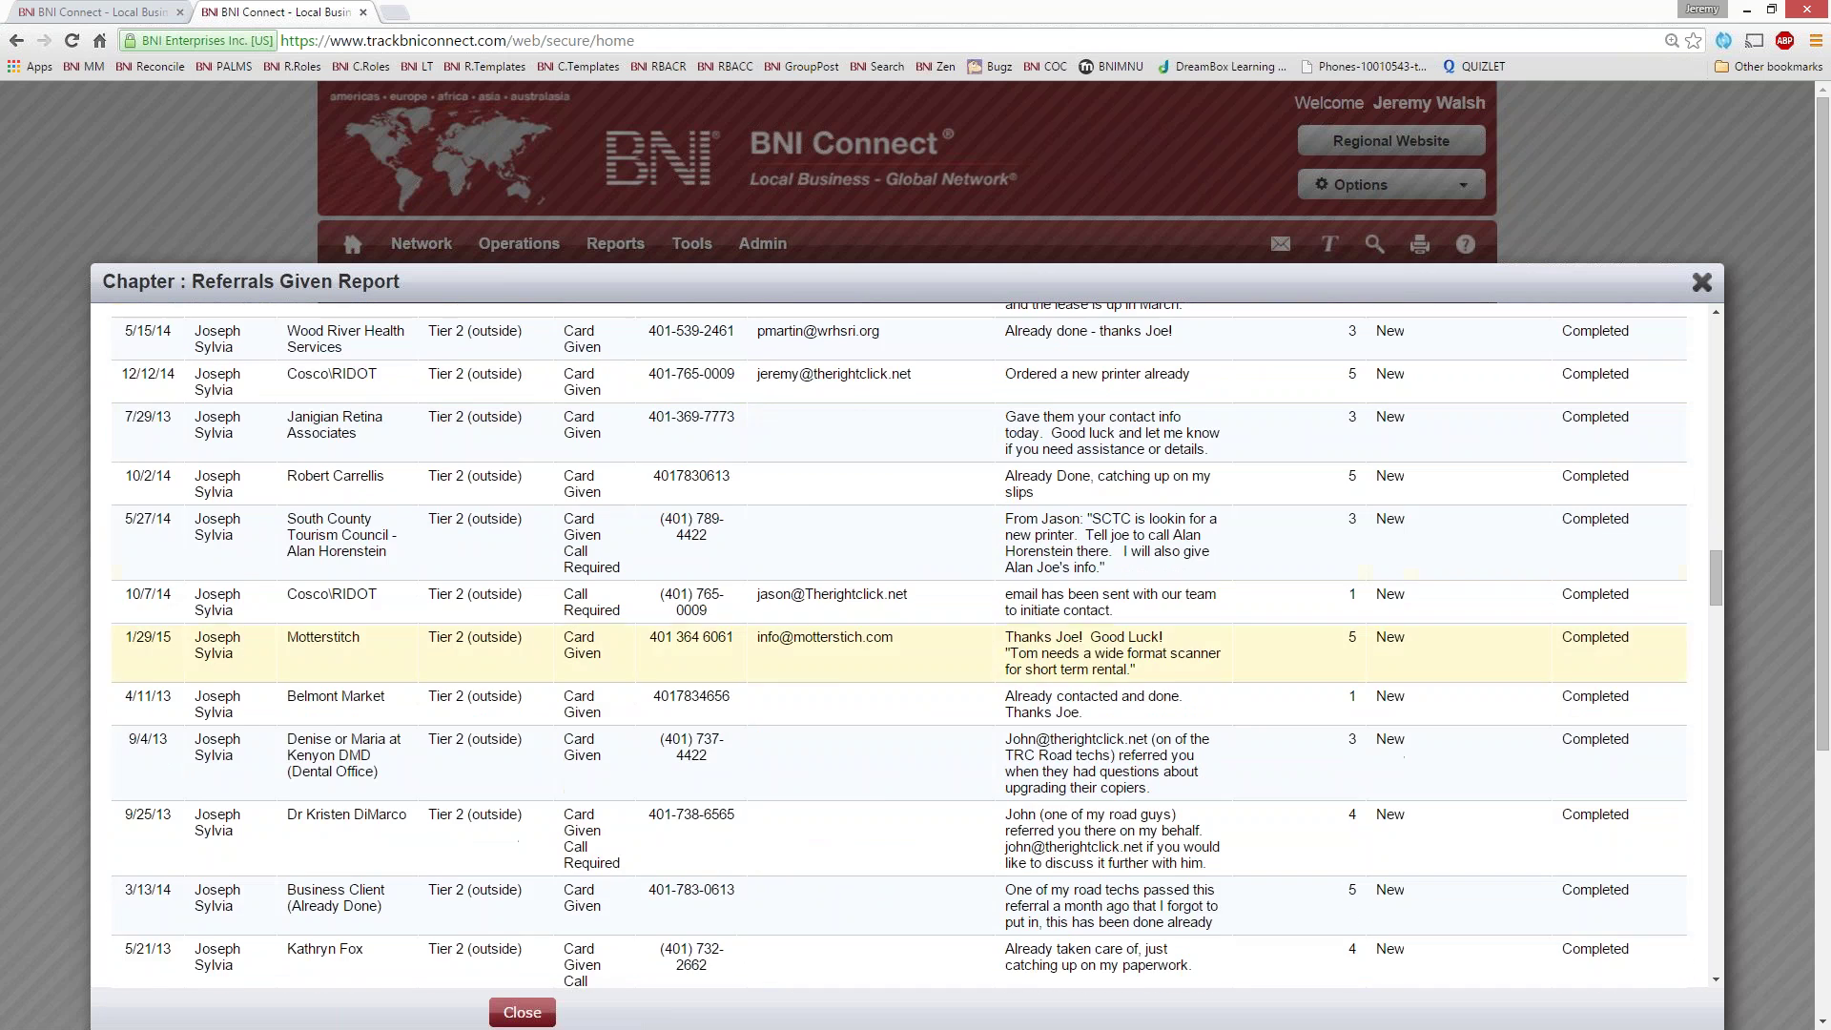
{"action": "scroll", "coordinate": [481, 704], "scroll_direction": "up", "scroll_amount": 2}
{"action": "scroll", "coordinate": [482, 703], "scroll_direction": "down", "scroll_amount": 3}
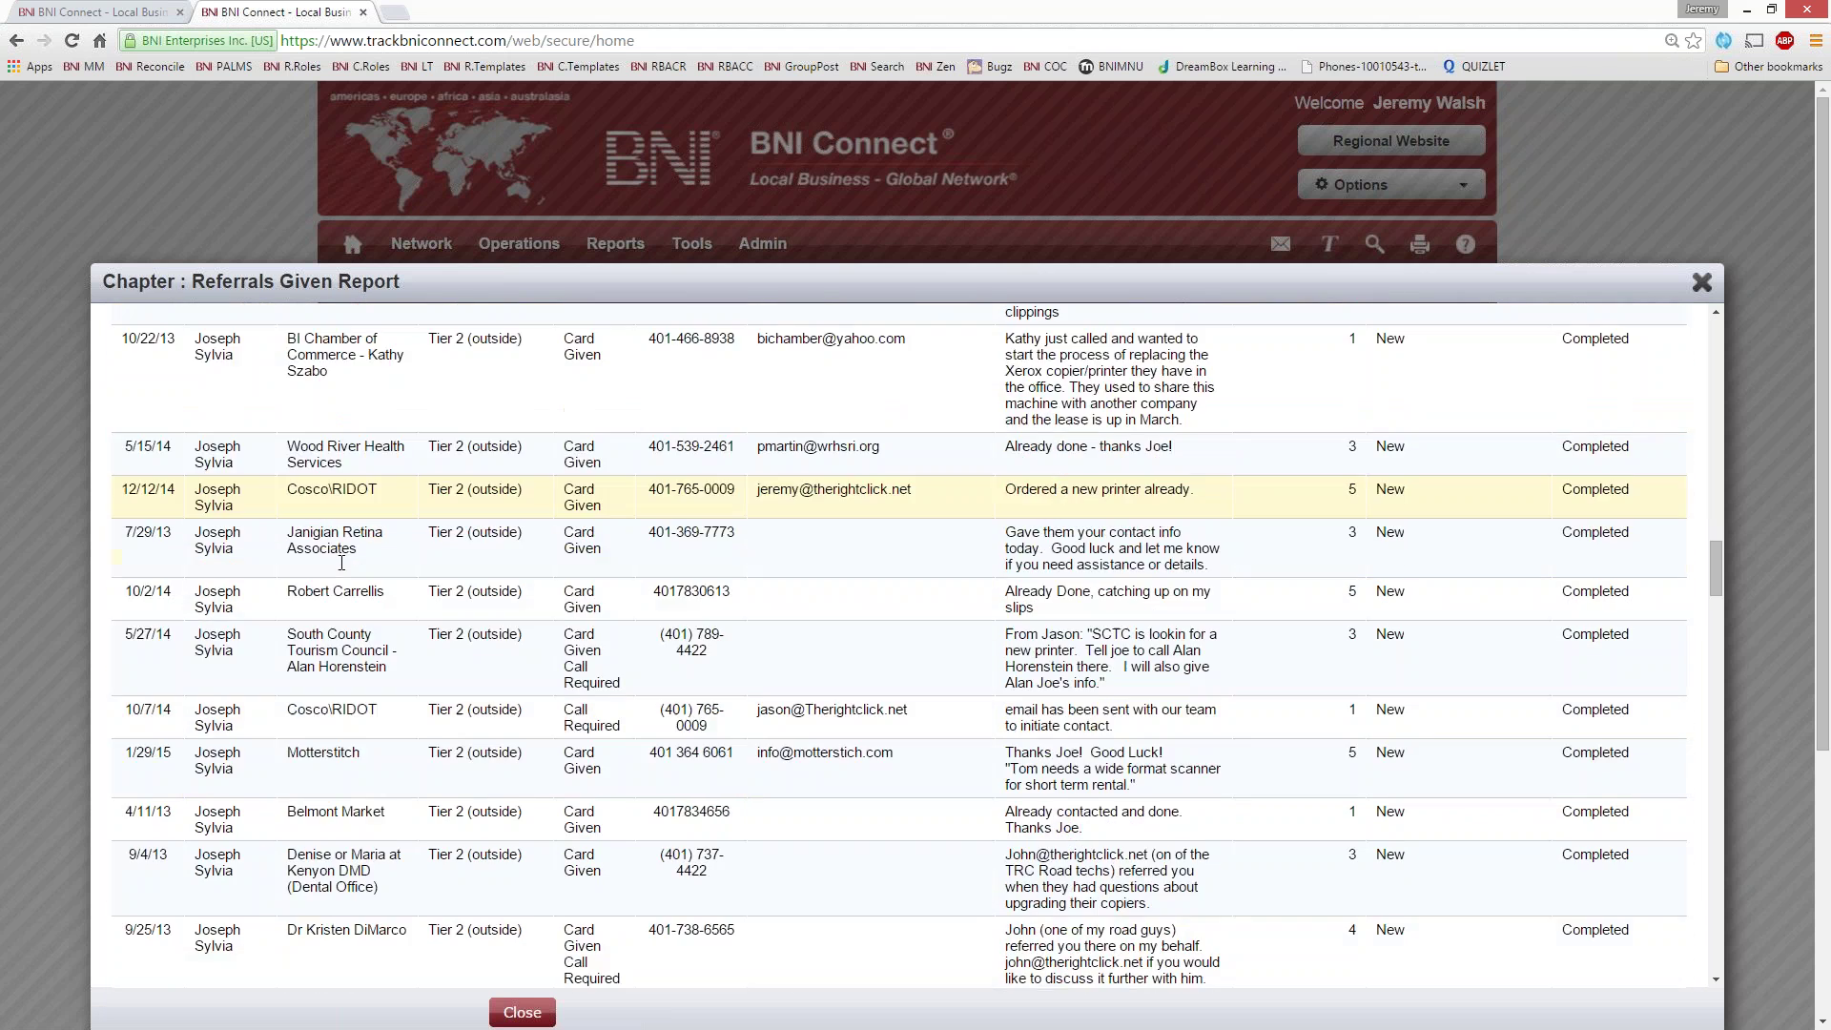
{"action": "scroll", "coordinate": [515, 491], "scroll_direction": "down", "scroll_amount": 3}
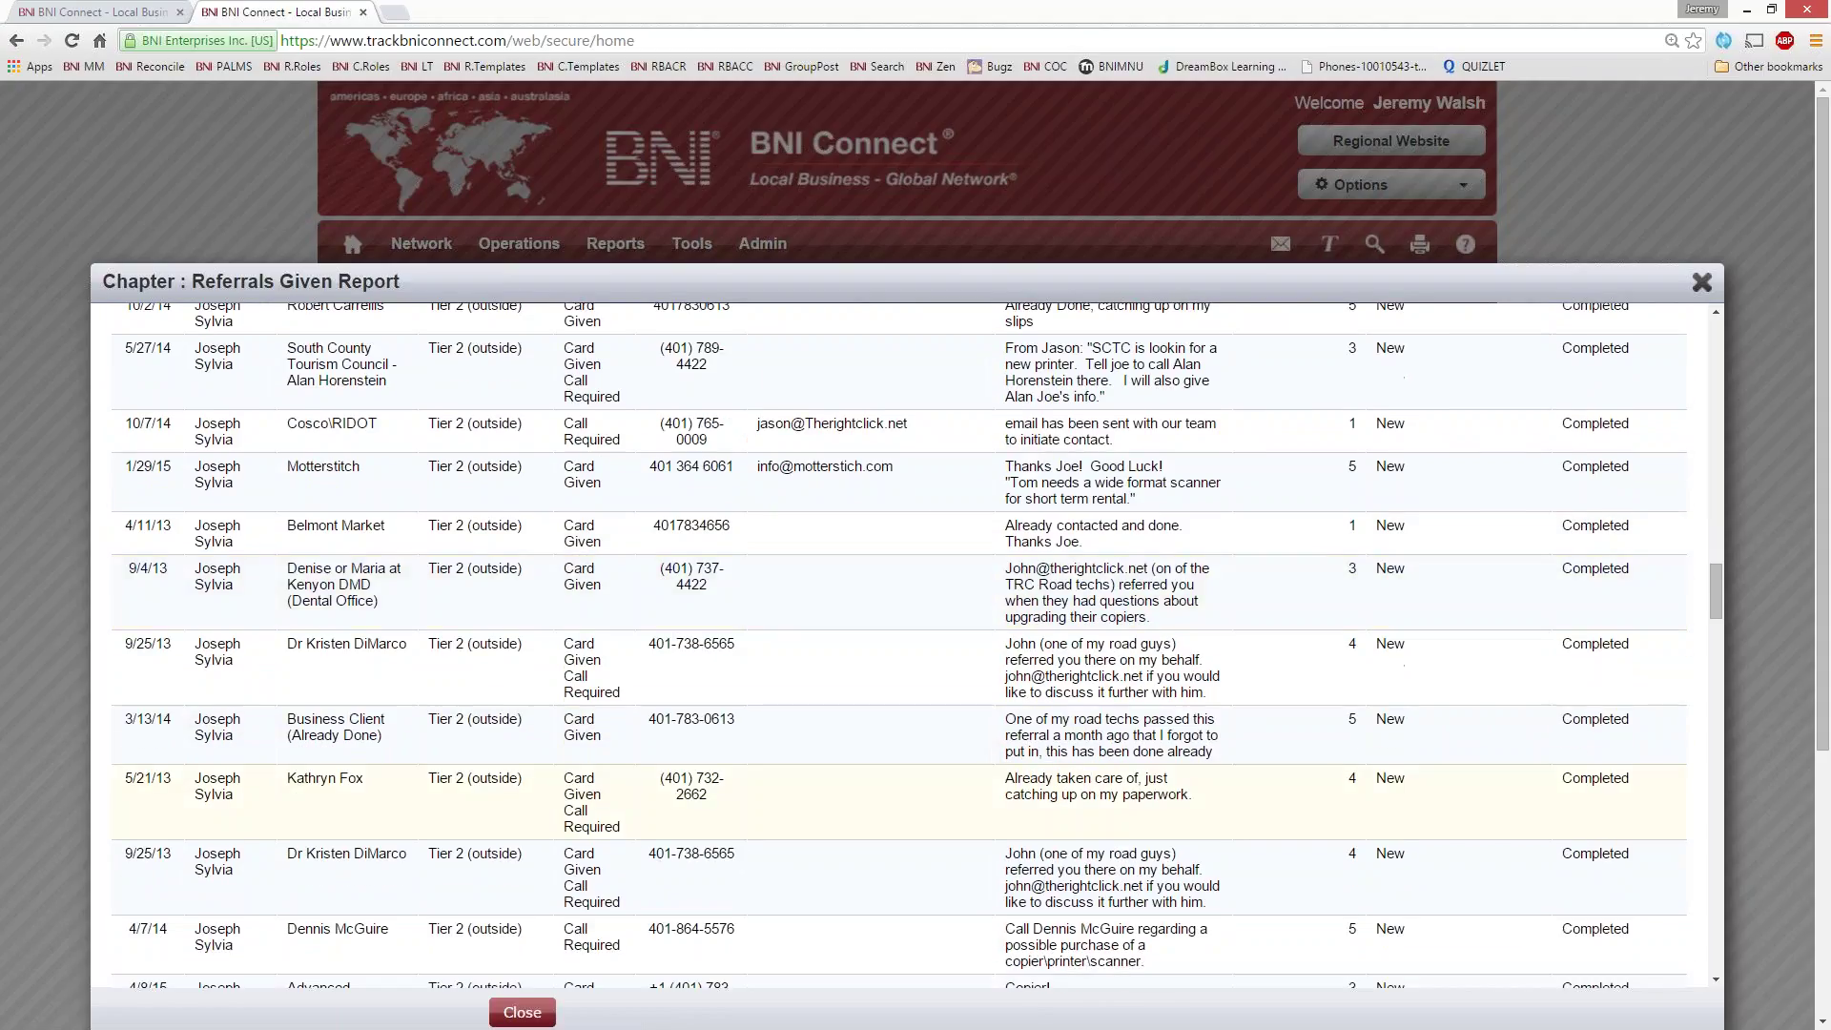
{"action": "scroll", "coordinate": [342, 766], "scroll_direction": "down", "scroll_amount": 1}
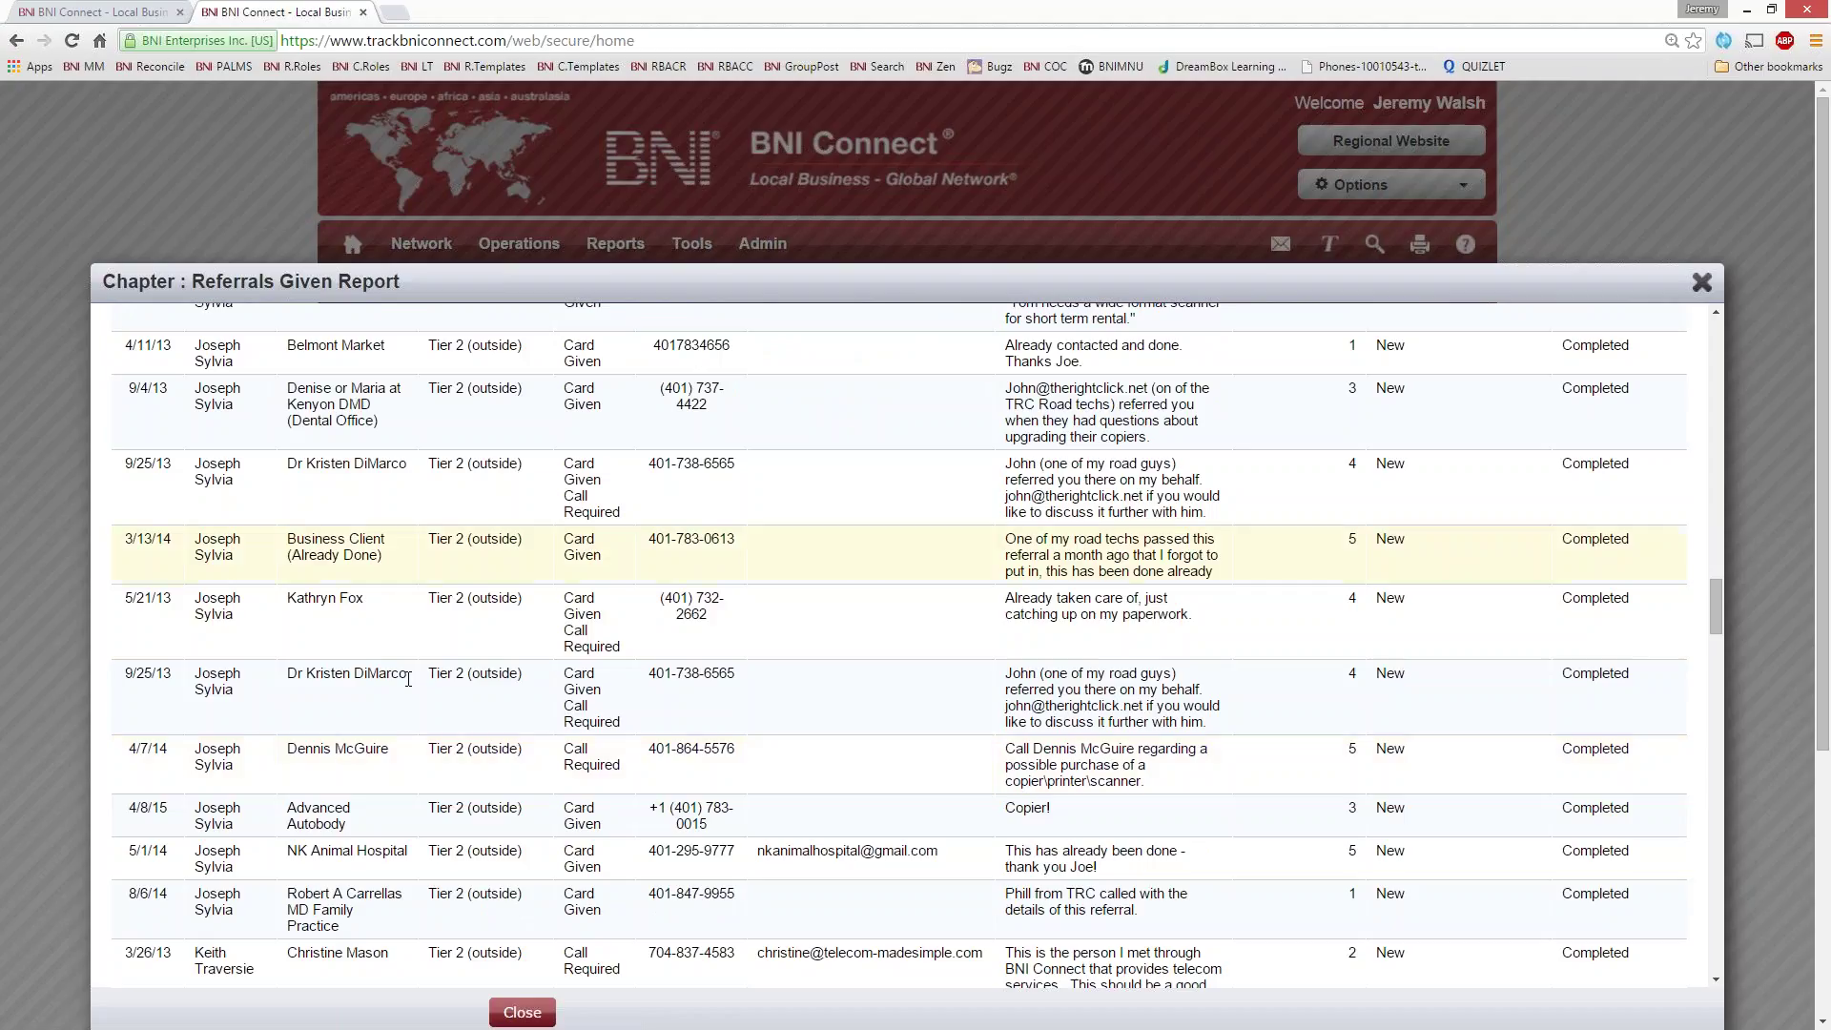
{"action": "scroll", "coordinate": [341, 765], "scroll_direction": "down", "scroll_amount": 6}
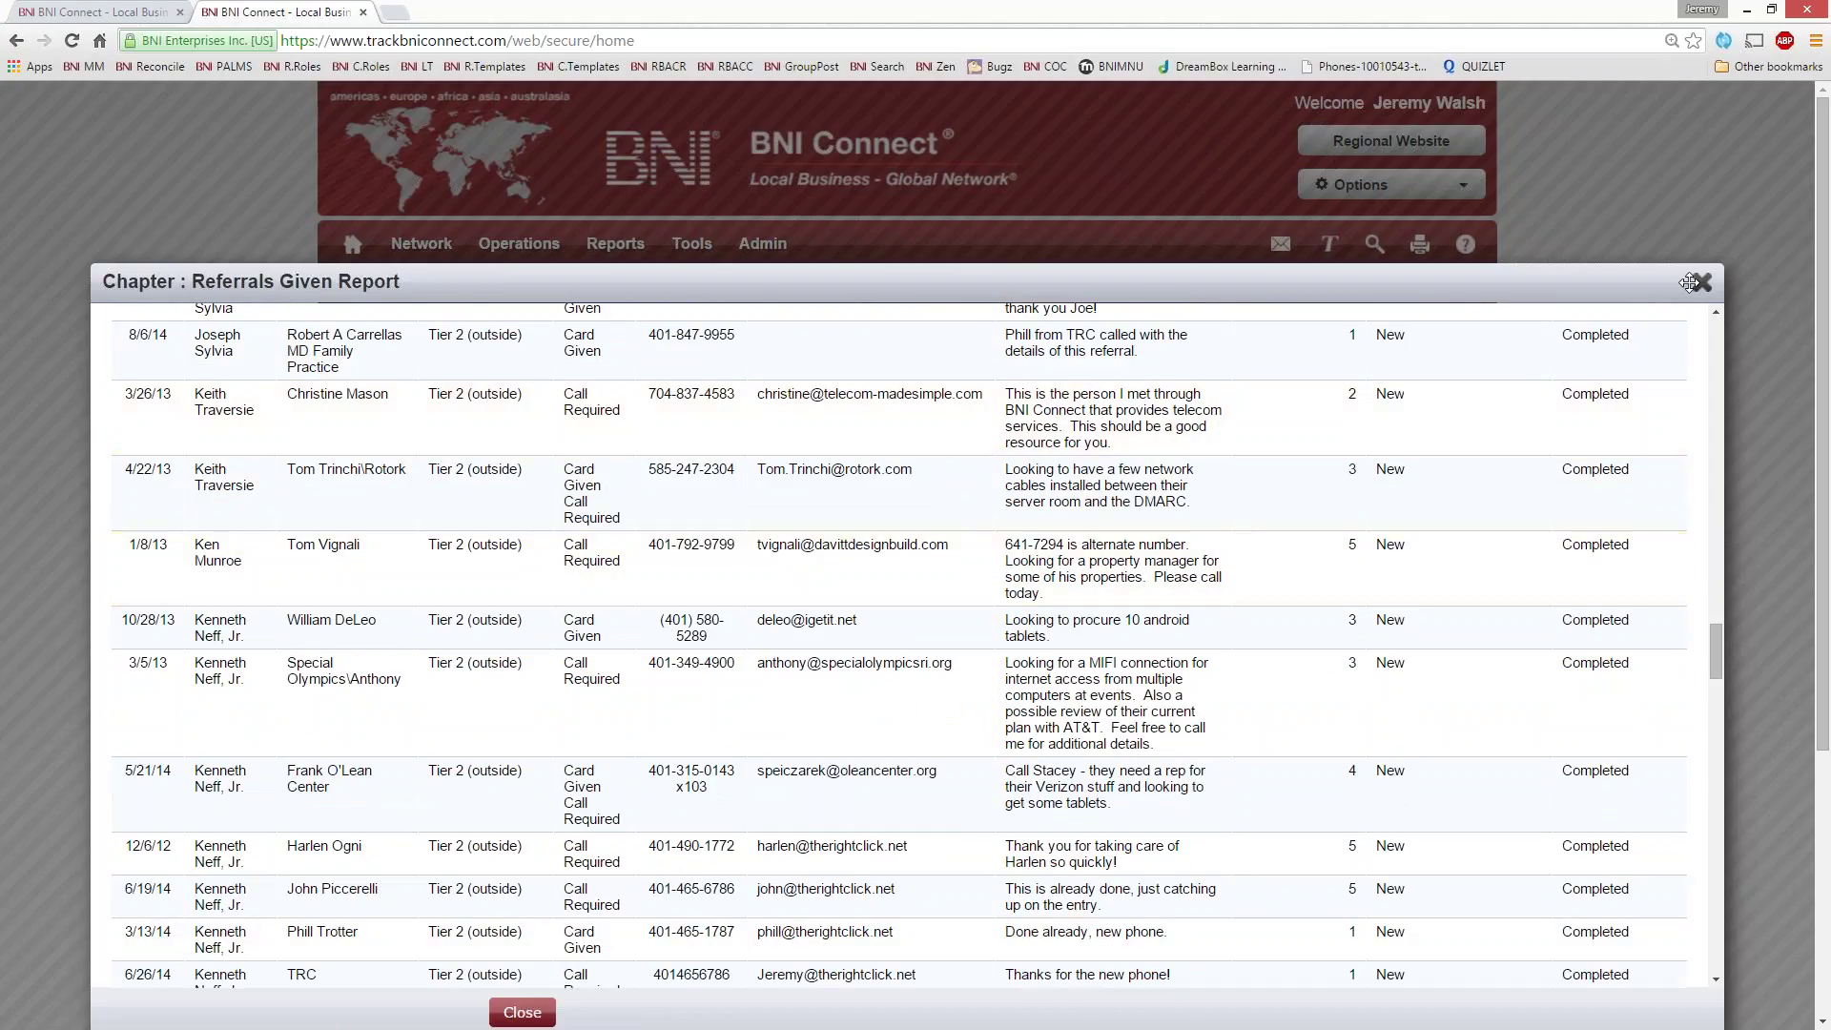
{"action": "left_click", "coordinate": [1701, 282]}
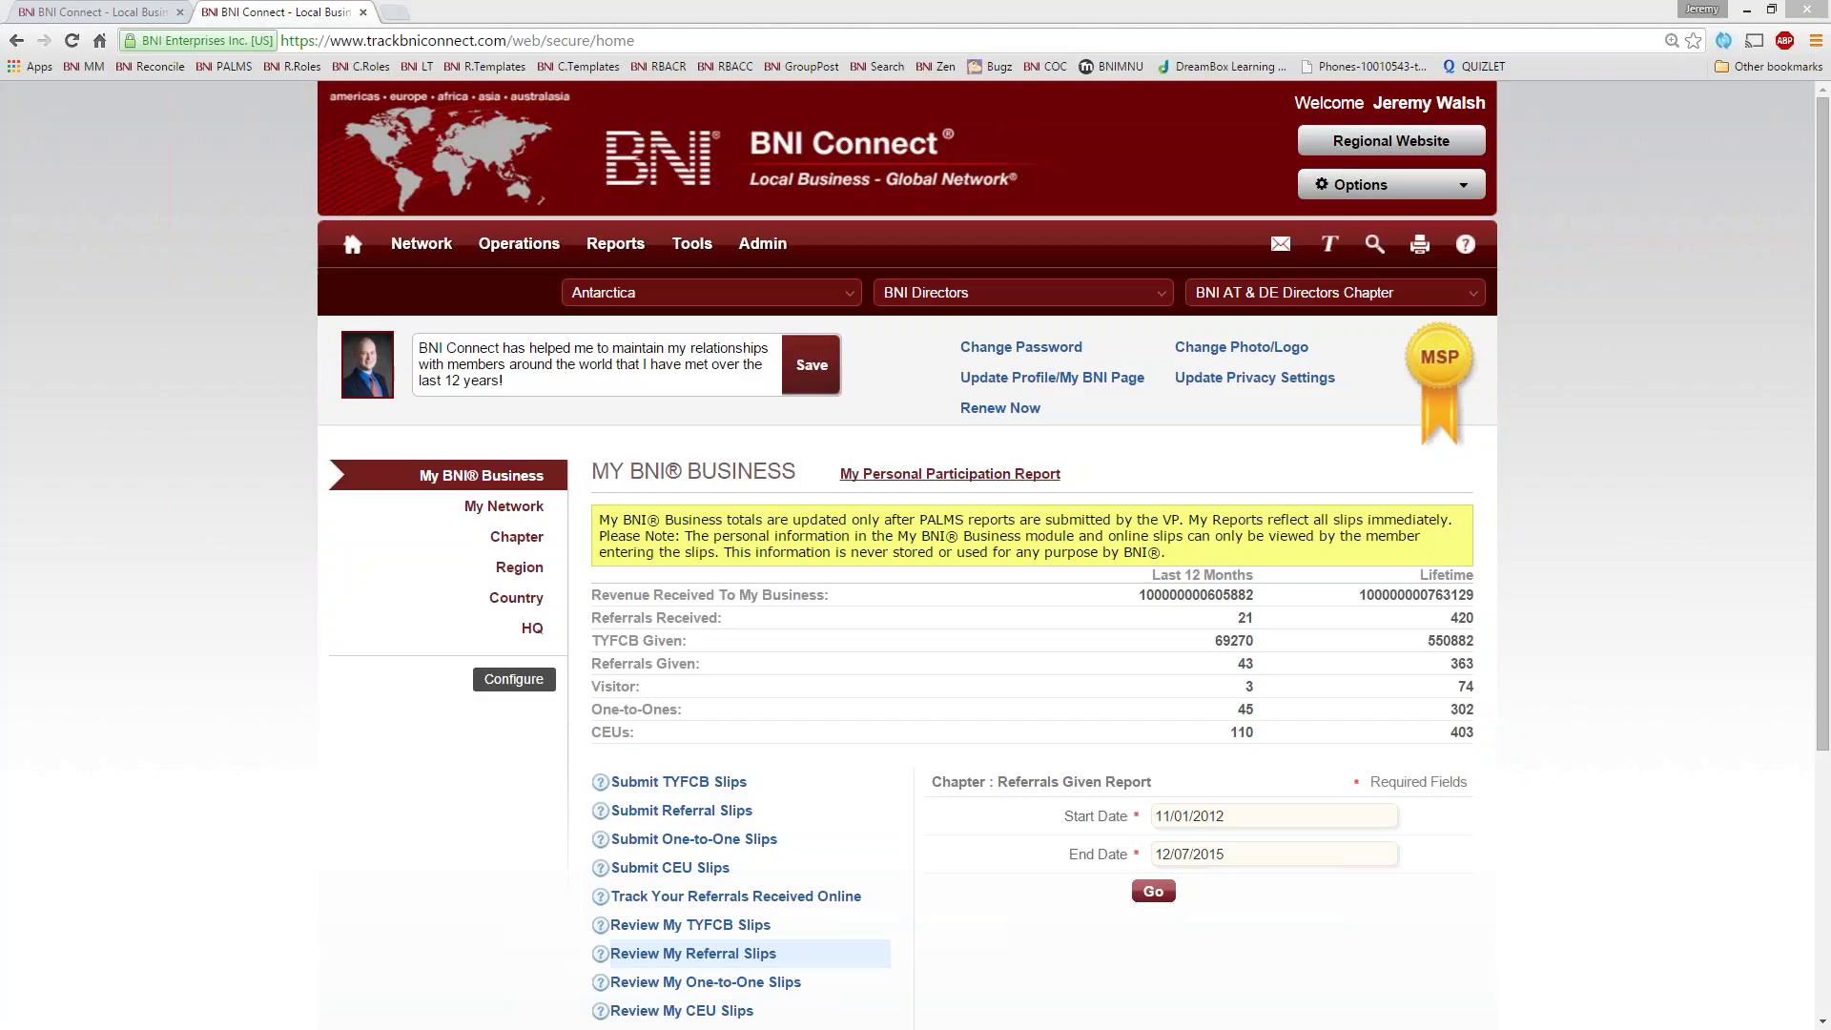
- Bring up the Outlook notification e-mail for the new Tier 2 referral rated 4
{"action": "key", "text": "alt+Tab"}
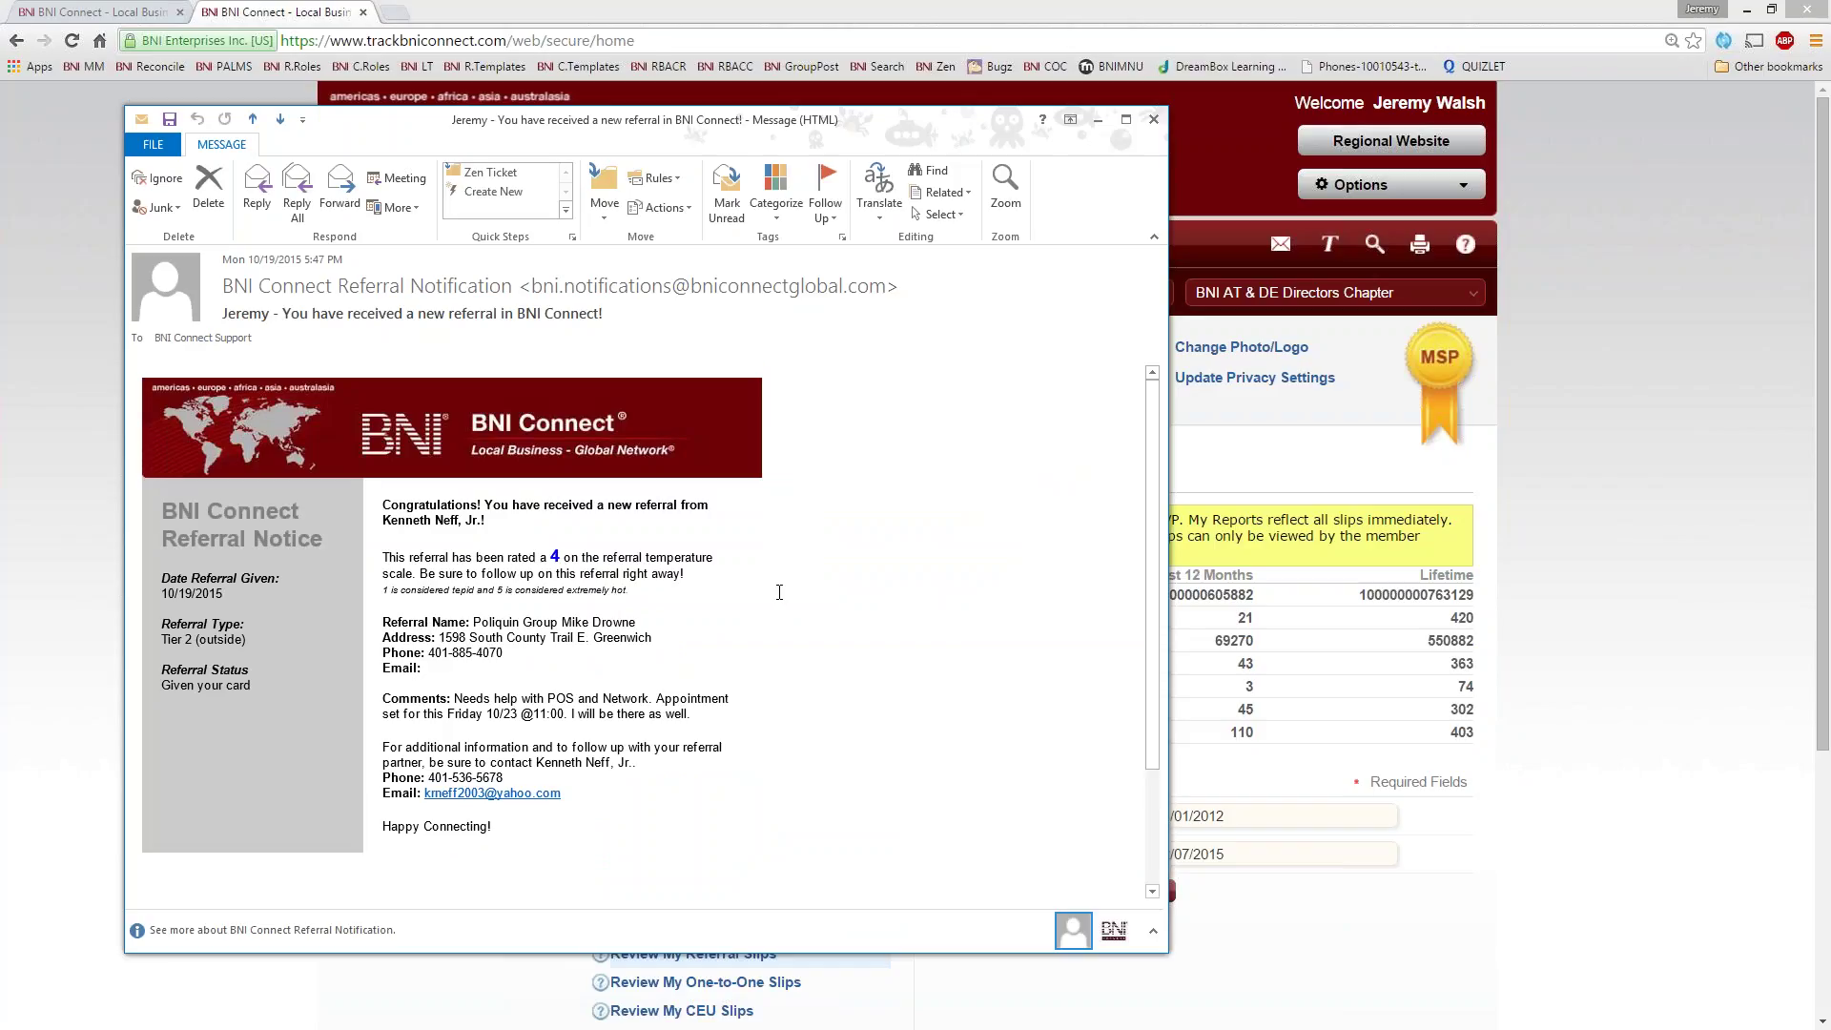
- Read the referring member's name, phone numbers and referral comments, then close the e-mail
{"action": "scroll", "coordinate": [779, 593], "scroll_direction": "down", "scroll_amount": 1}
{"action": "scroll", "coordinate": [477, 534], "scroll_direction": "up", "scroll_amount": 1}
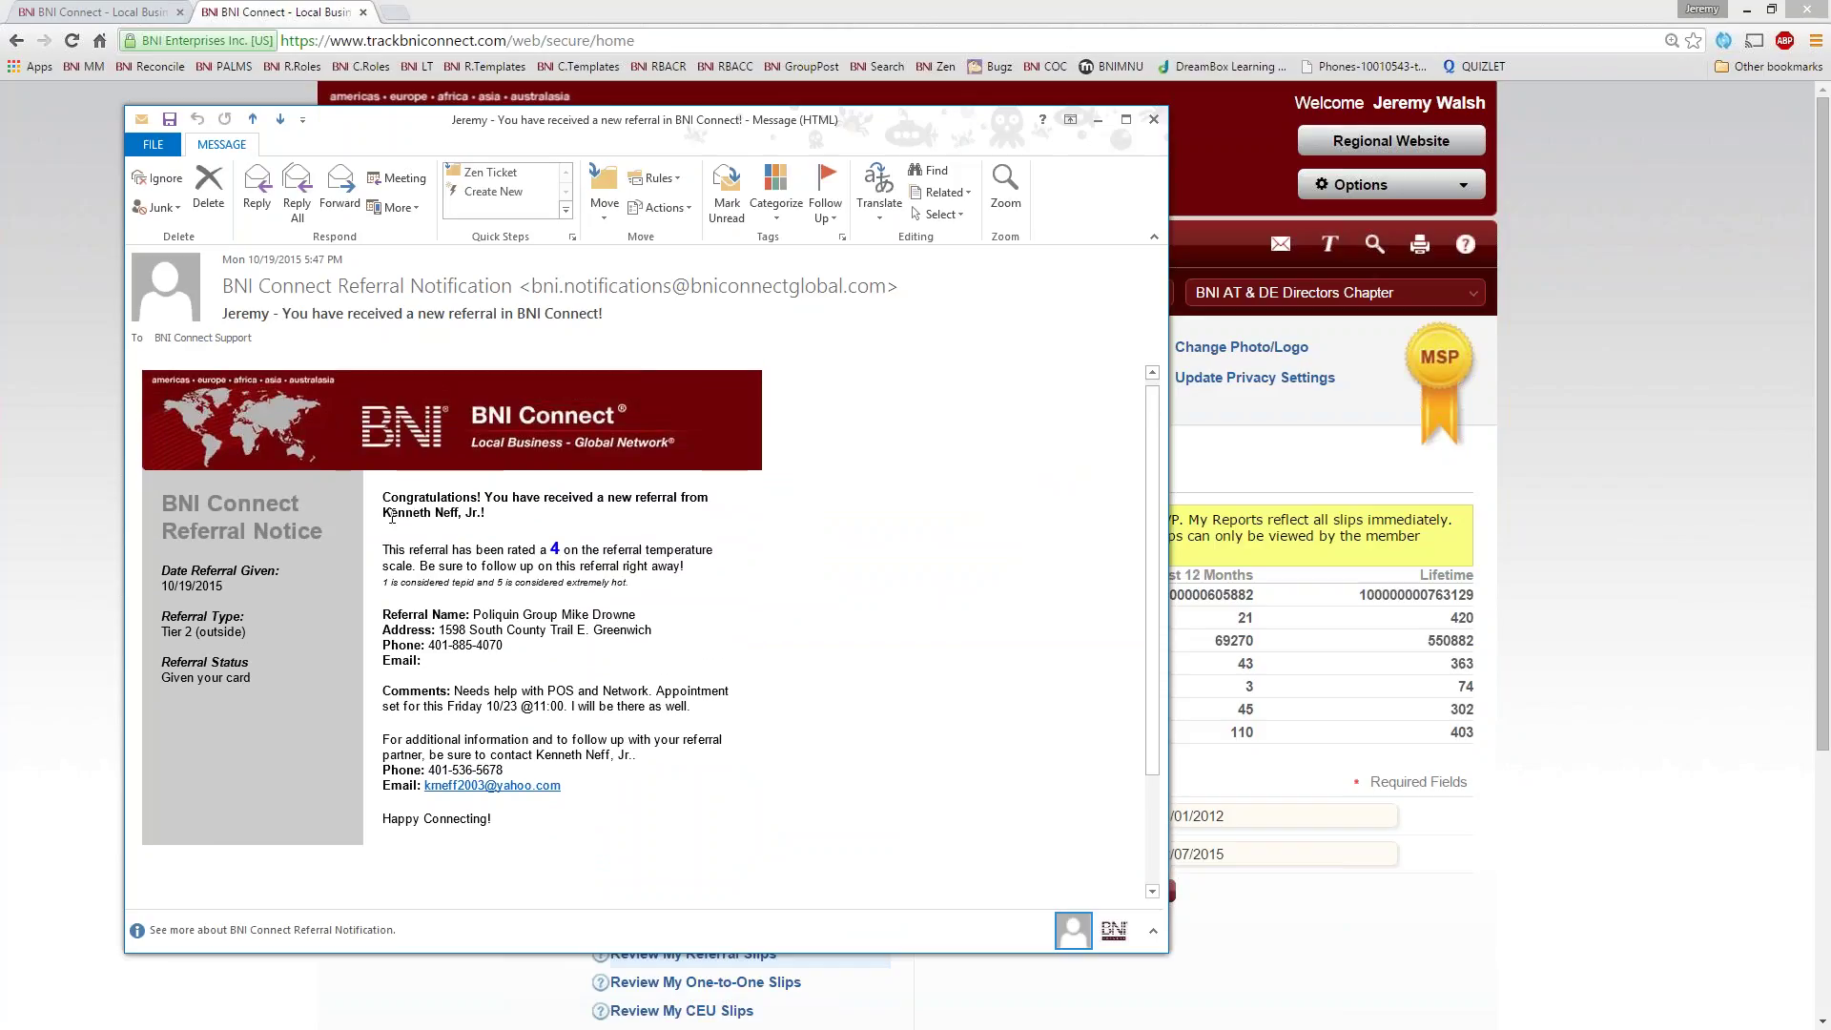
{"action": "left_click_drag", "start_coordinate": [392, 516], "coordinate": [468, 516]}
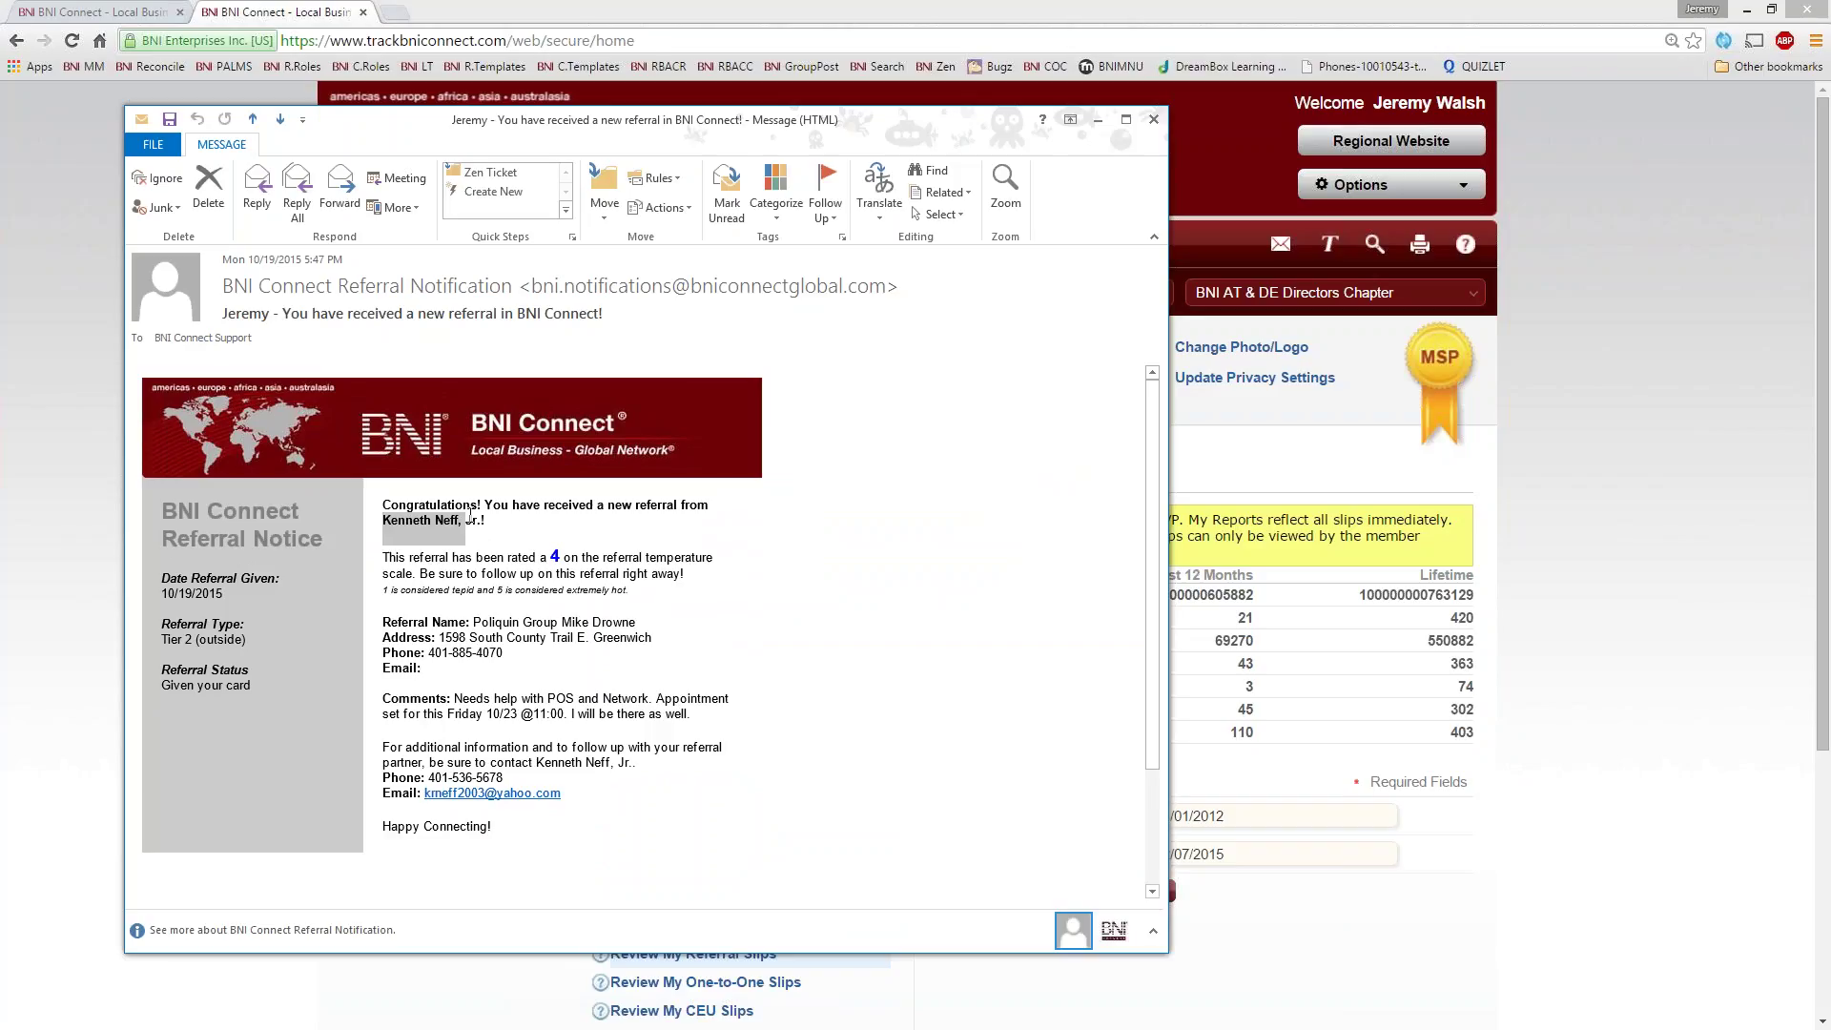
{"action": "left_click_drag", "start_coordinate": [561, 622], "coordinate": [452, 652]}
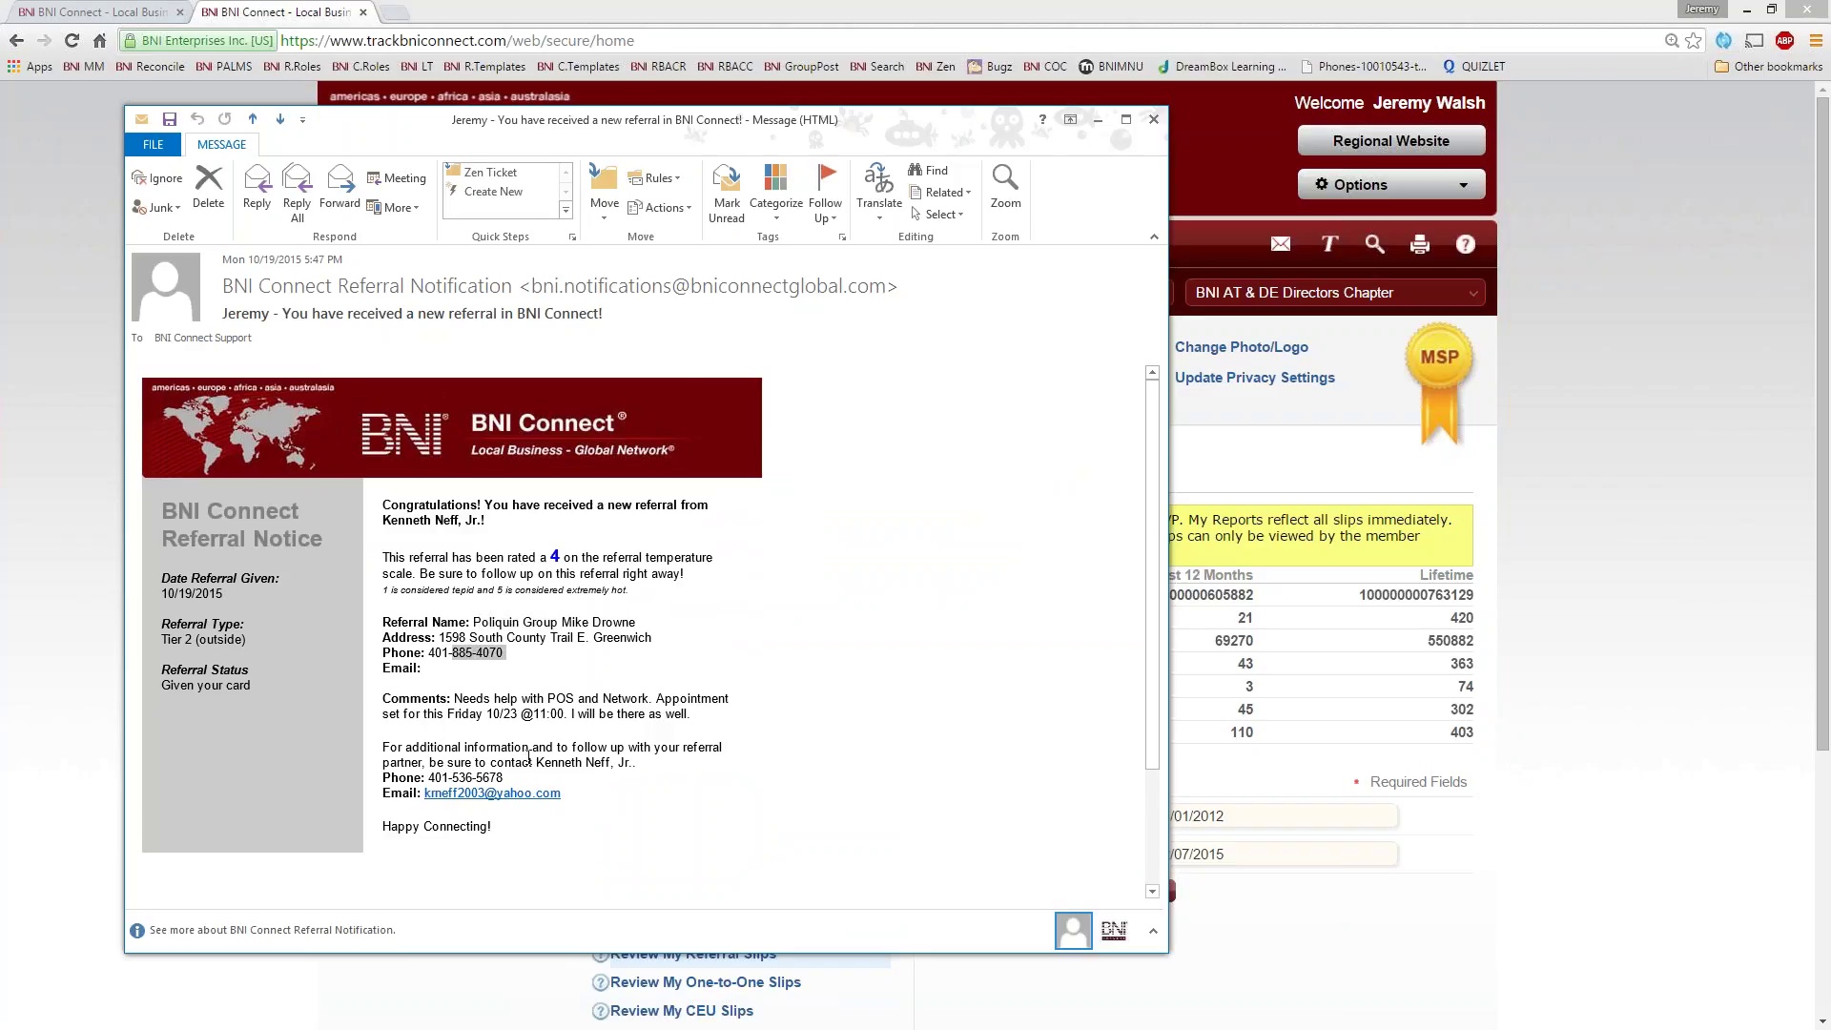
{"action": "left_click", "coordinate": [527, 733]}
{"action": "triple_click", "coordinate": [482, 694]}
{"action": "left_click", "coordinate": [460, 754]}
{"action": "triple_click", "coordinate": [517, 779]}
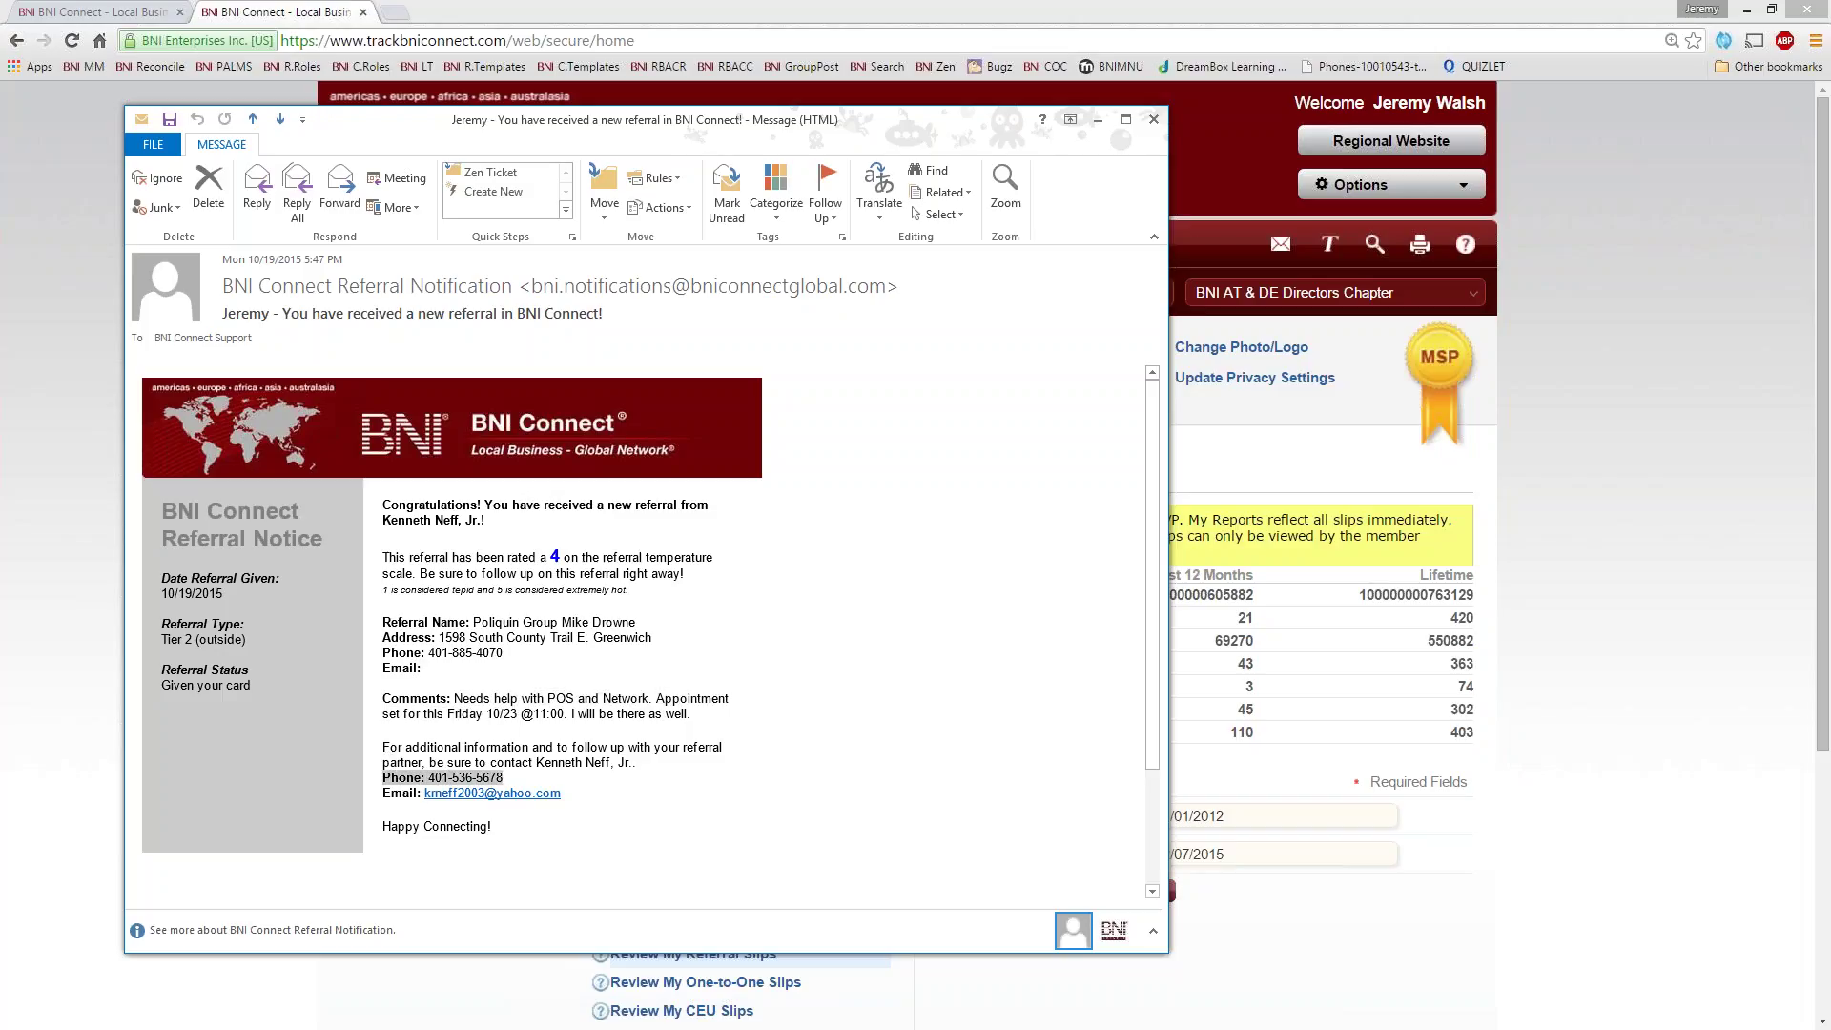
{"action": "left_click", "coordinate": [458, 782]}
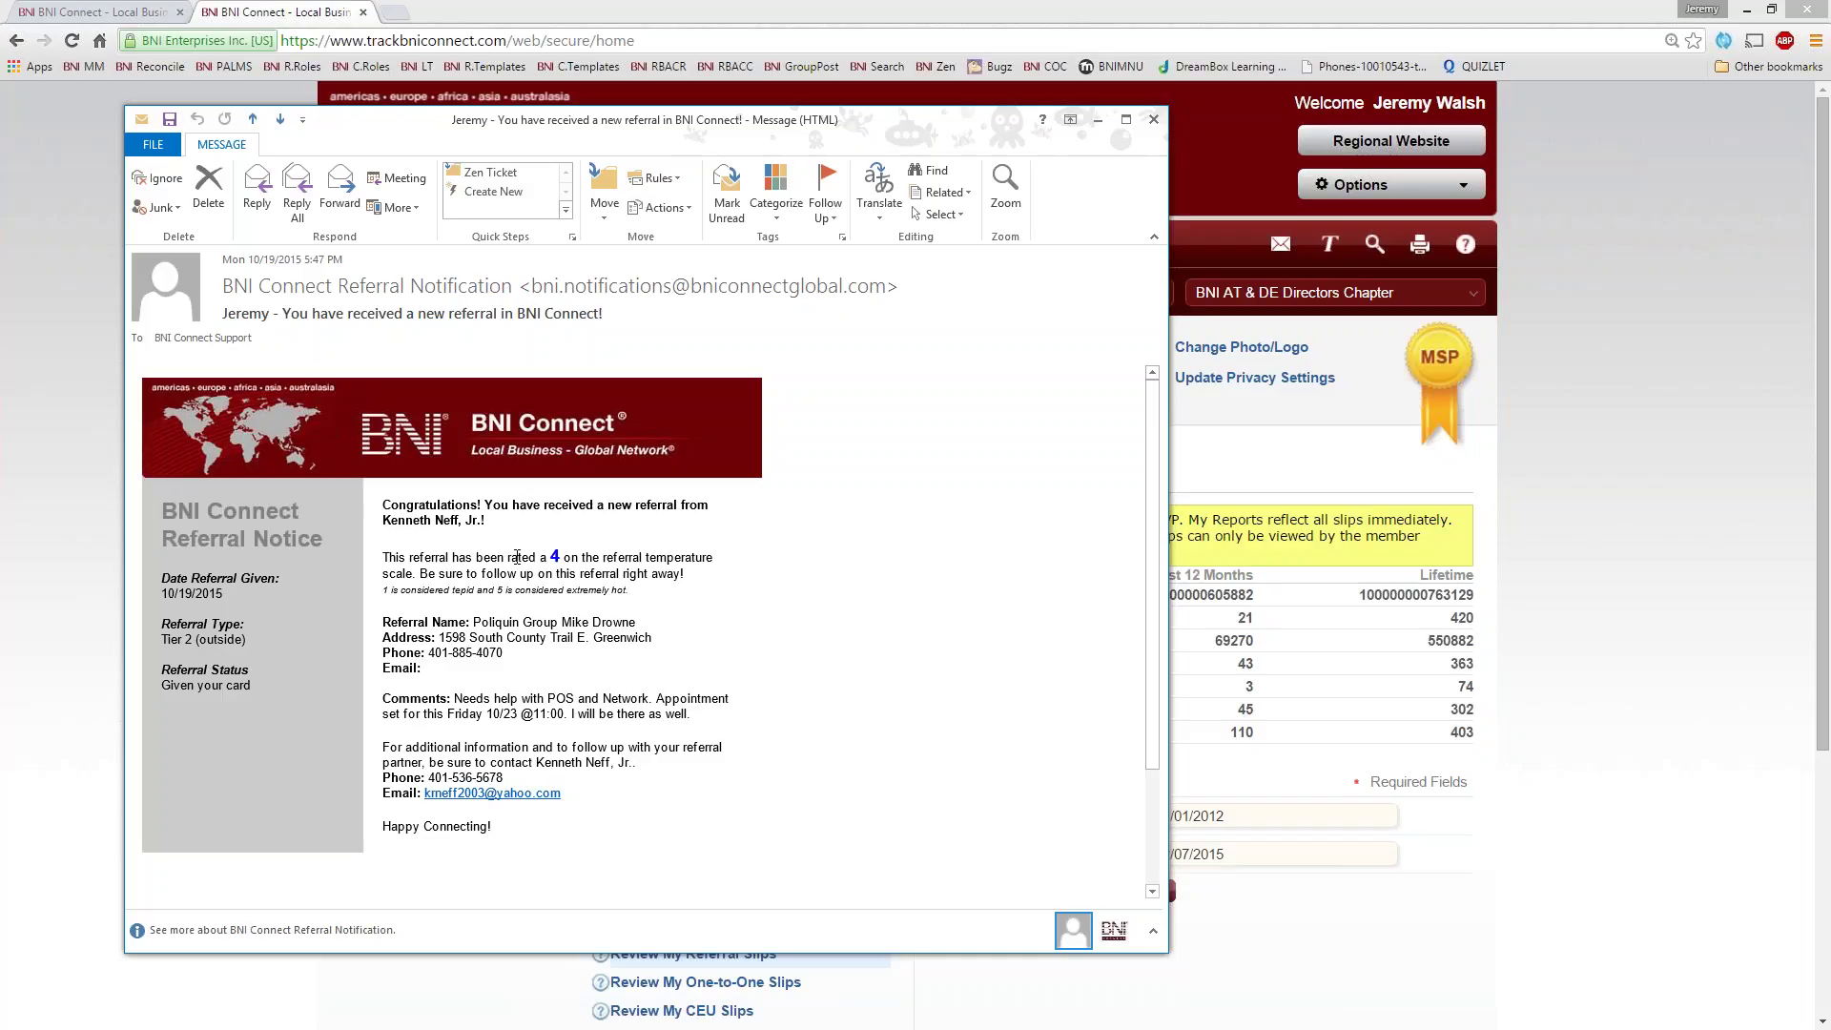
{"action": "left_click", "coordinate": [1153, 118]}
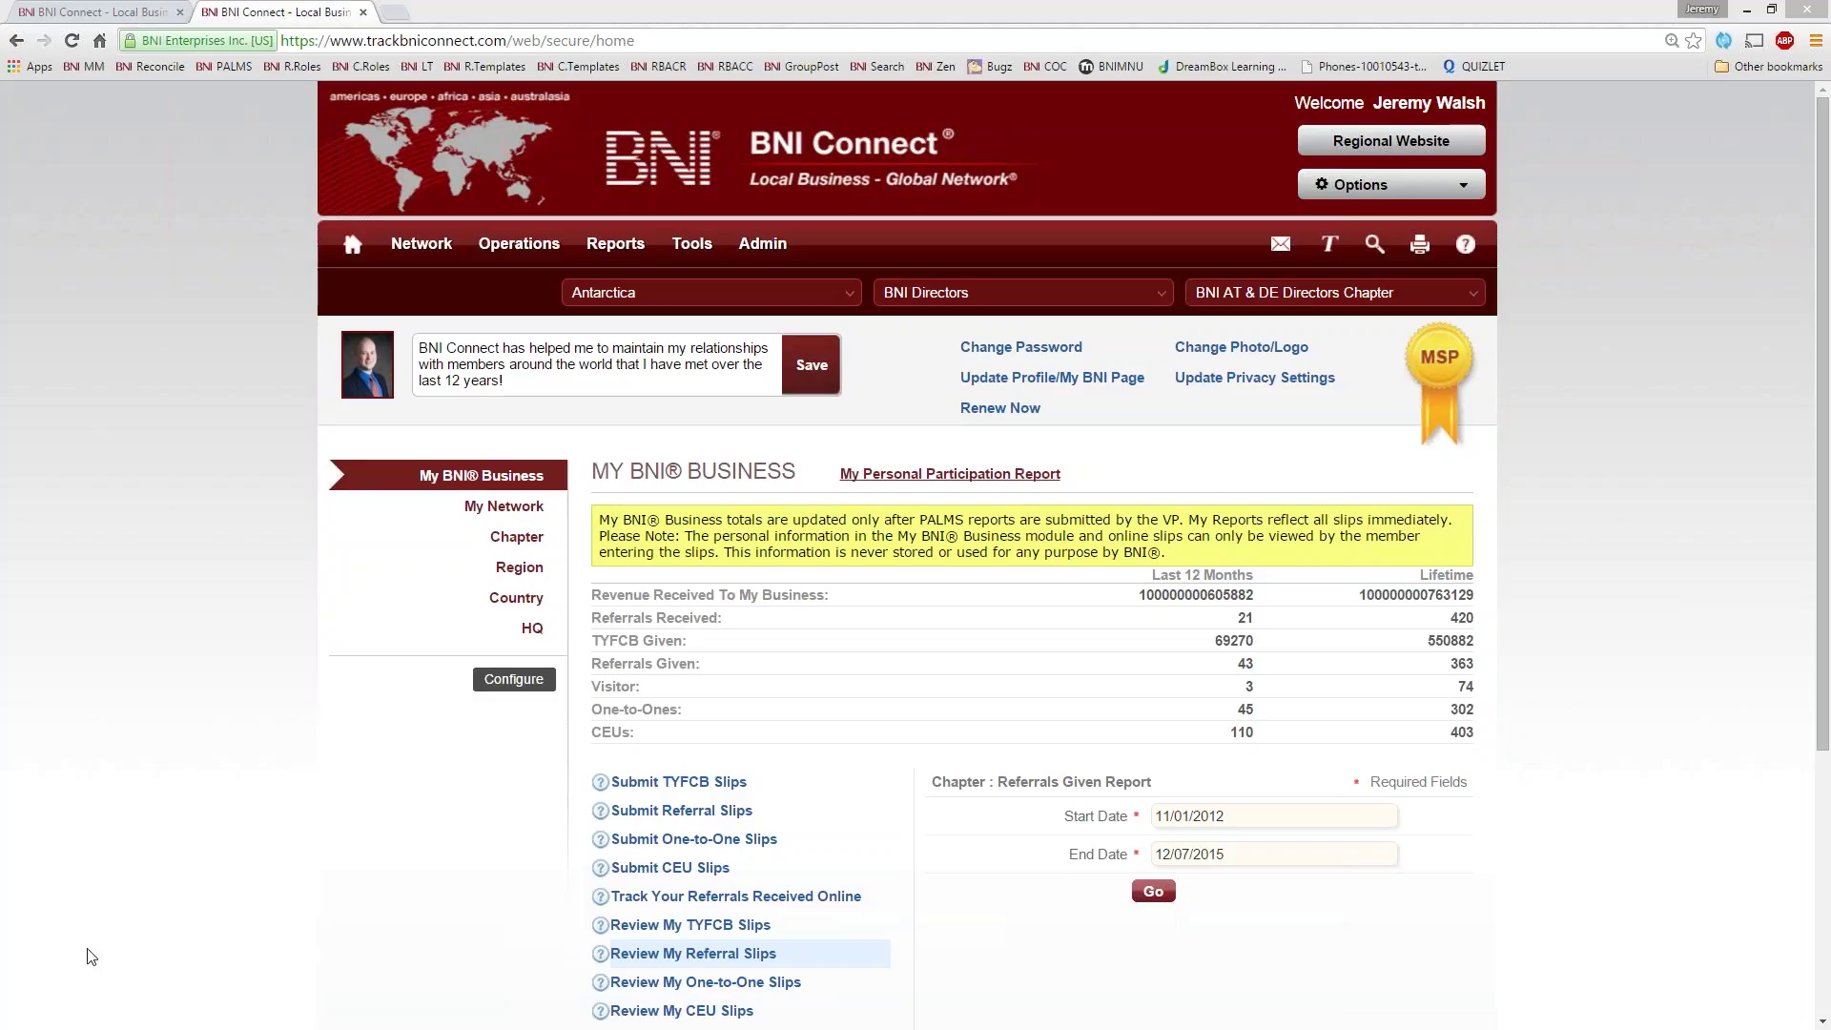
- Start a TYFCB slip thanking the chosen chapter member, with an amount of 1000
{"action": "left_click", "coordinate": [665, 791]}
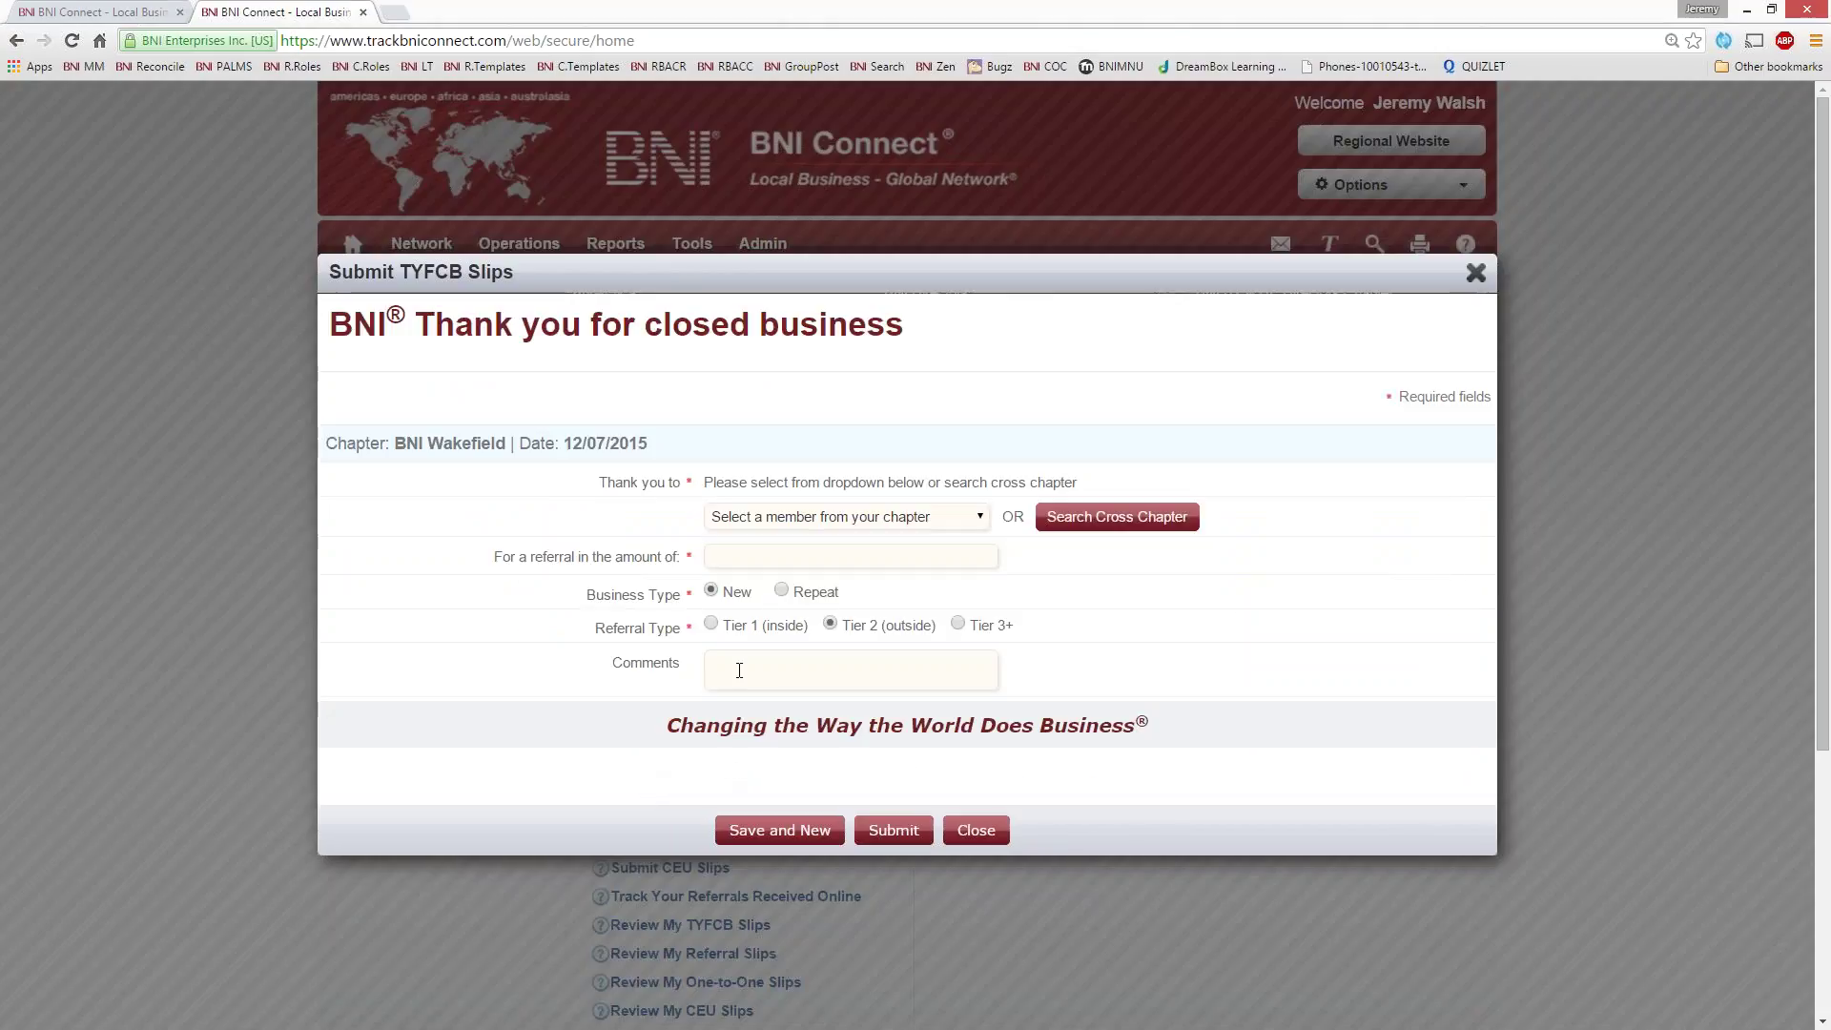
{"action": "left_click", "coordinate": [774, 517]}
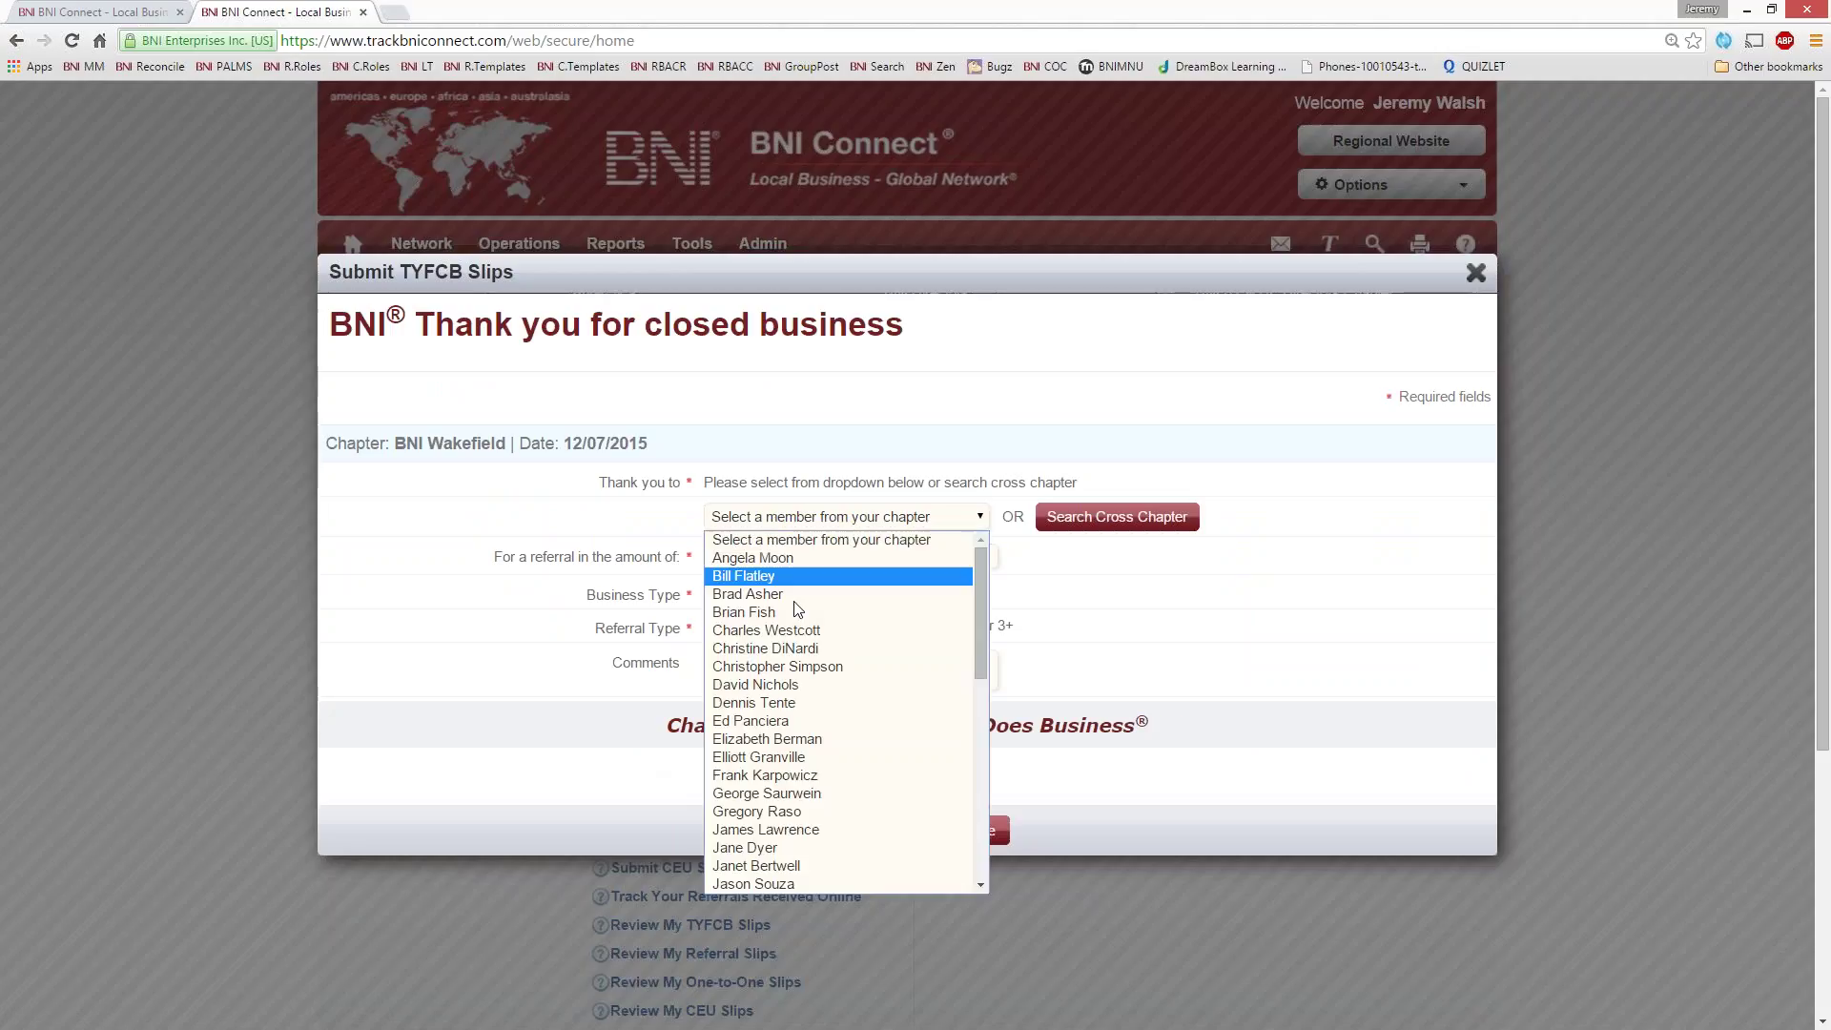
{"action": "left_click", "coordinate": [734, 630]}
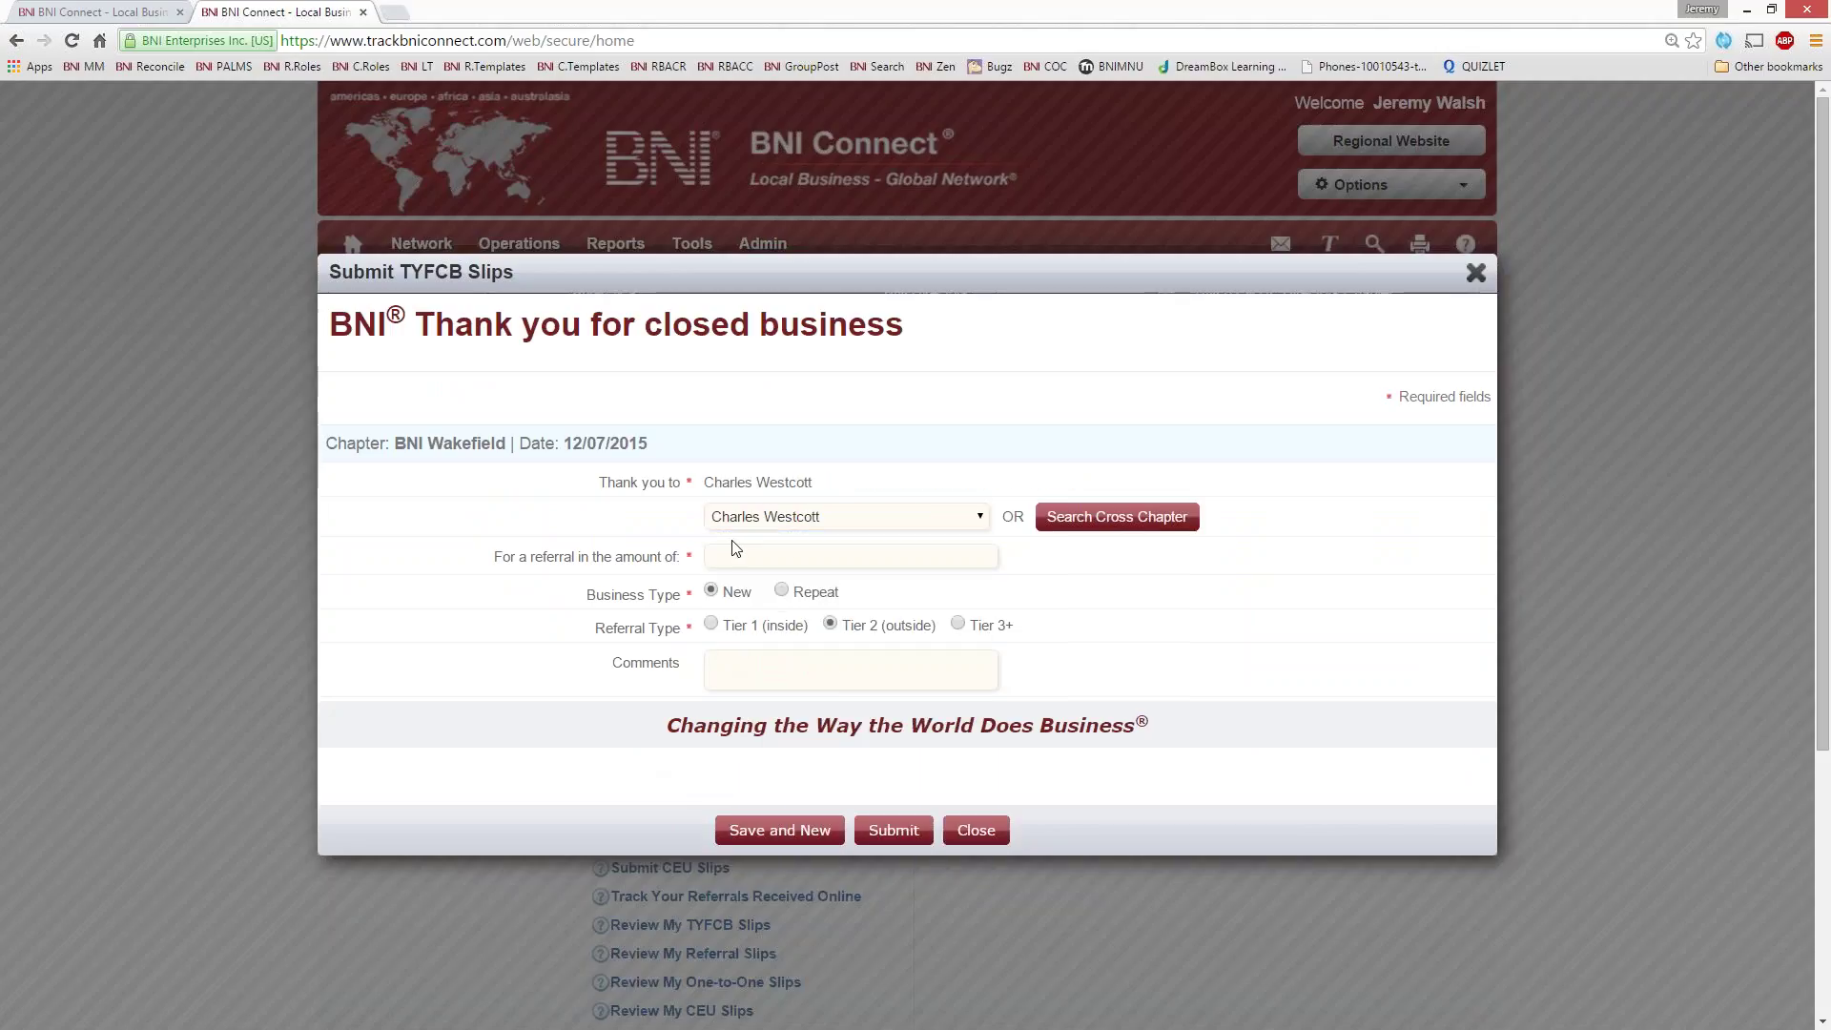
{"action": "left_click", "coordinate": [727, 565]}
{"action": "type", "text": "Jane Smith"}
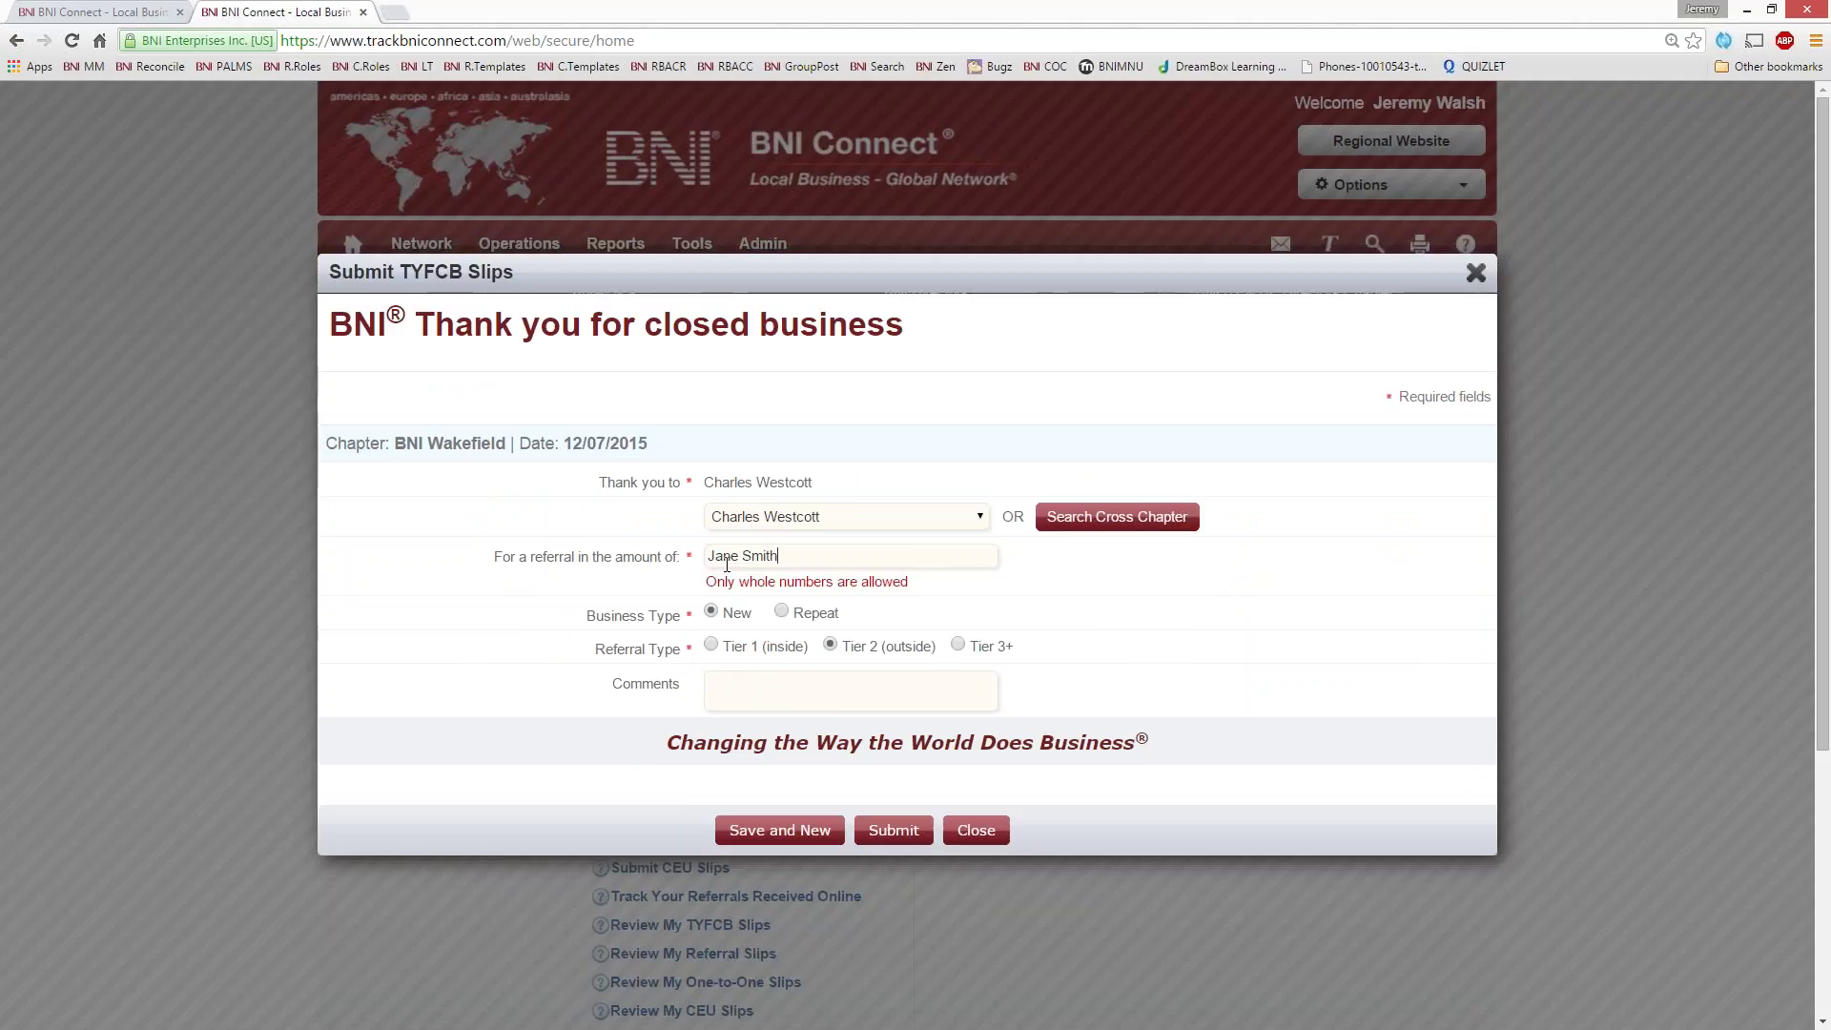
{"action": "key", "text": "BackSpace"}
{"action": "key", "text": "BackSpace"}
{"action": "key", "text": "BackSpace"}
{"action": "key", "text": "BackSpace"}
{"action": "key", "text": "BackSpace"}
{"action": "key", "text": "BackSpace"}
{"action": "key", "text": "BackSpace"}
{"action": "key", "text": "BackSpace"}
{"action": "key", "text": "BackSpace"}
{"action": "key", "text": "BackSpace"}
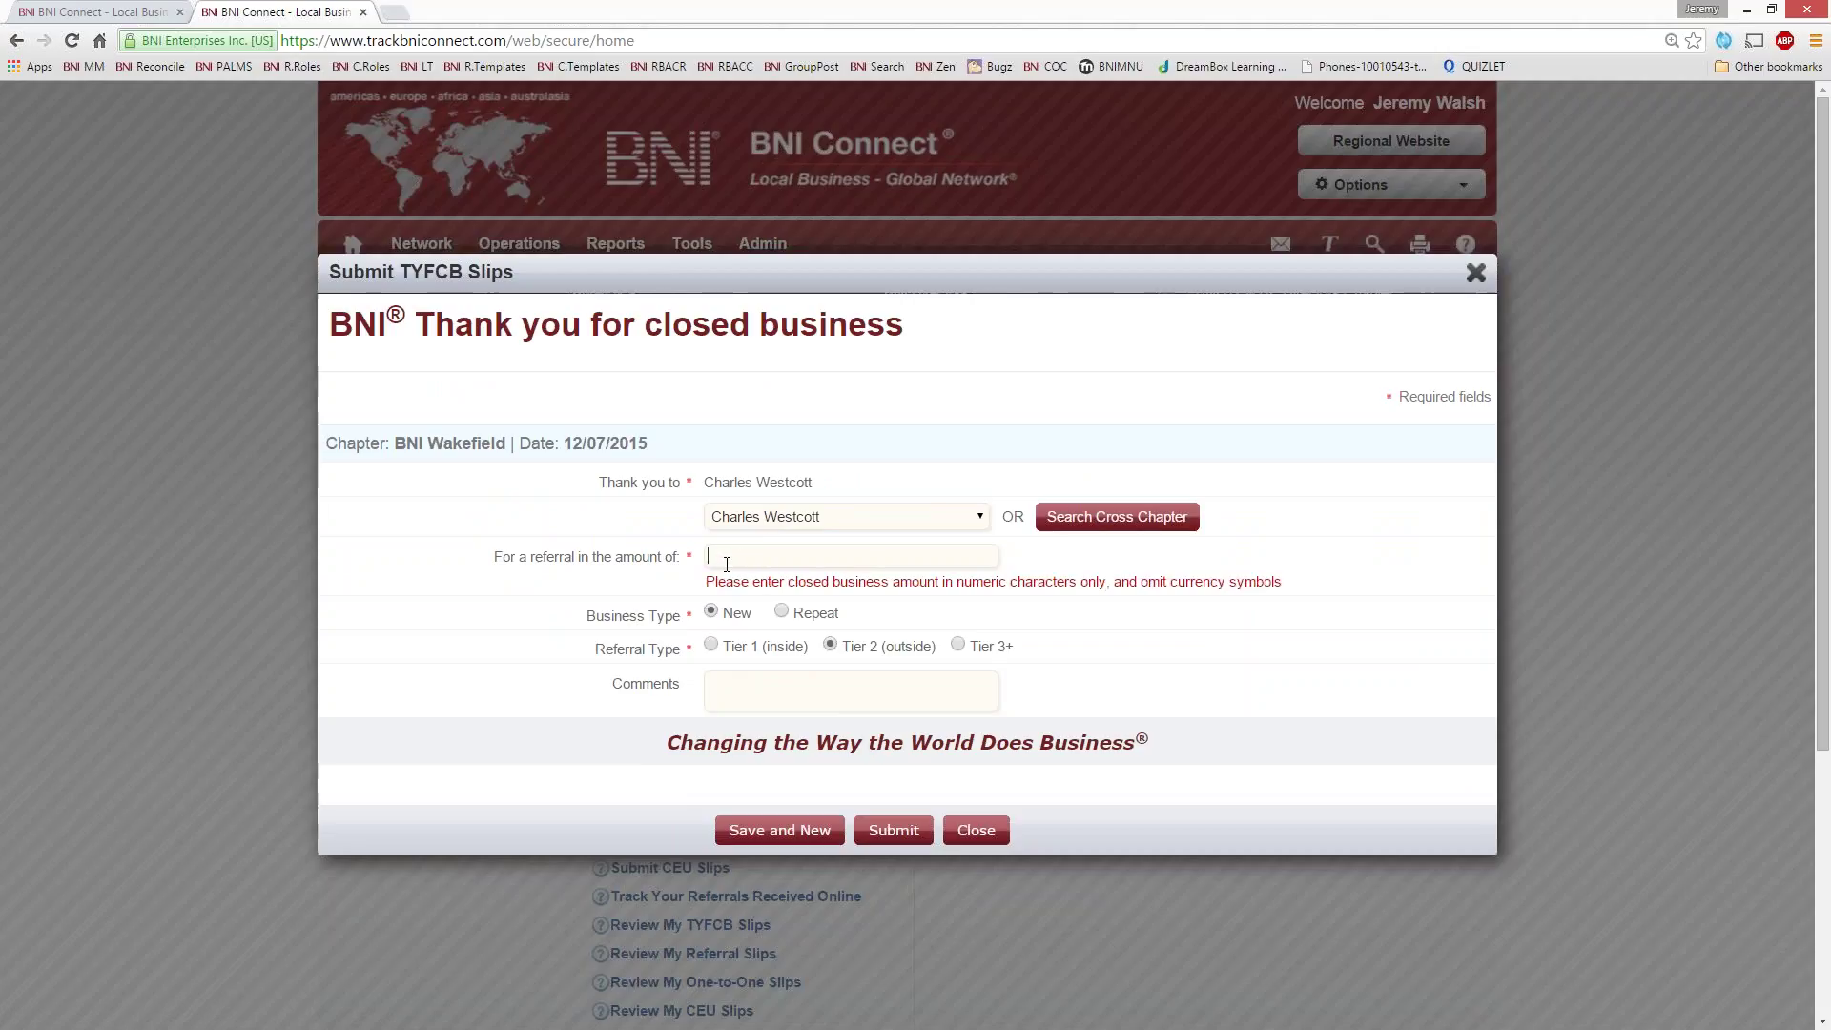
{"action": "type", "text": "1000"}
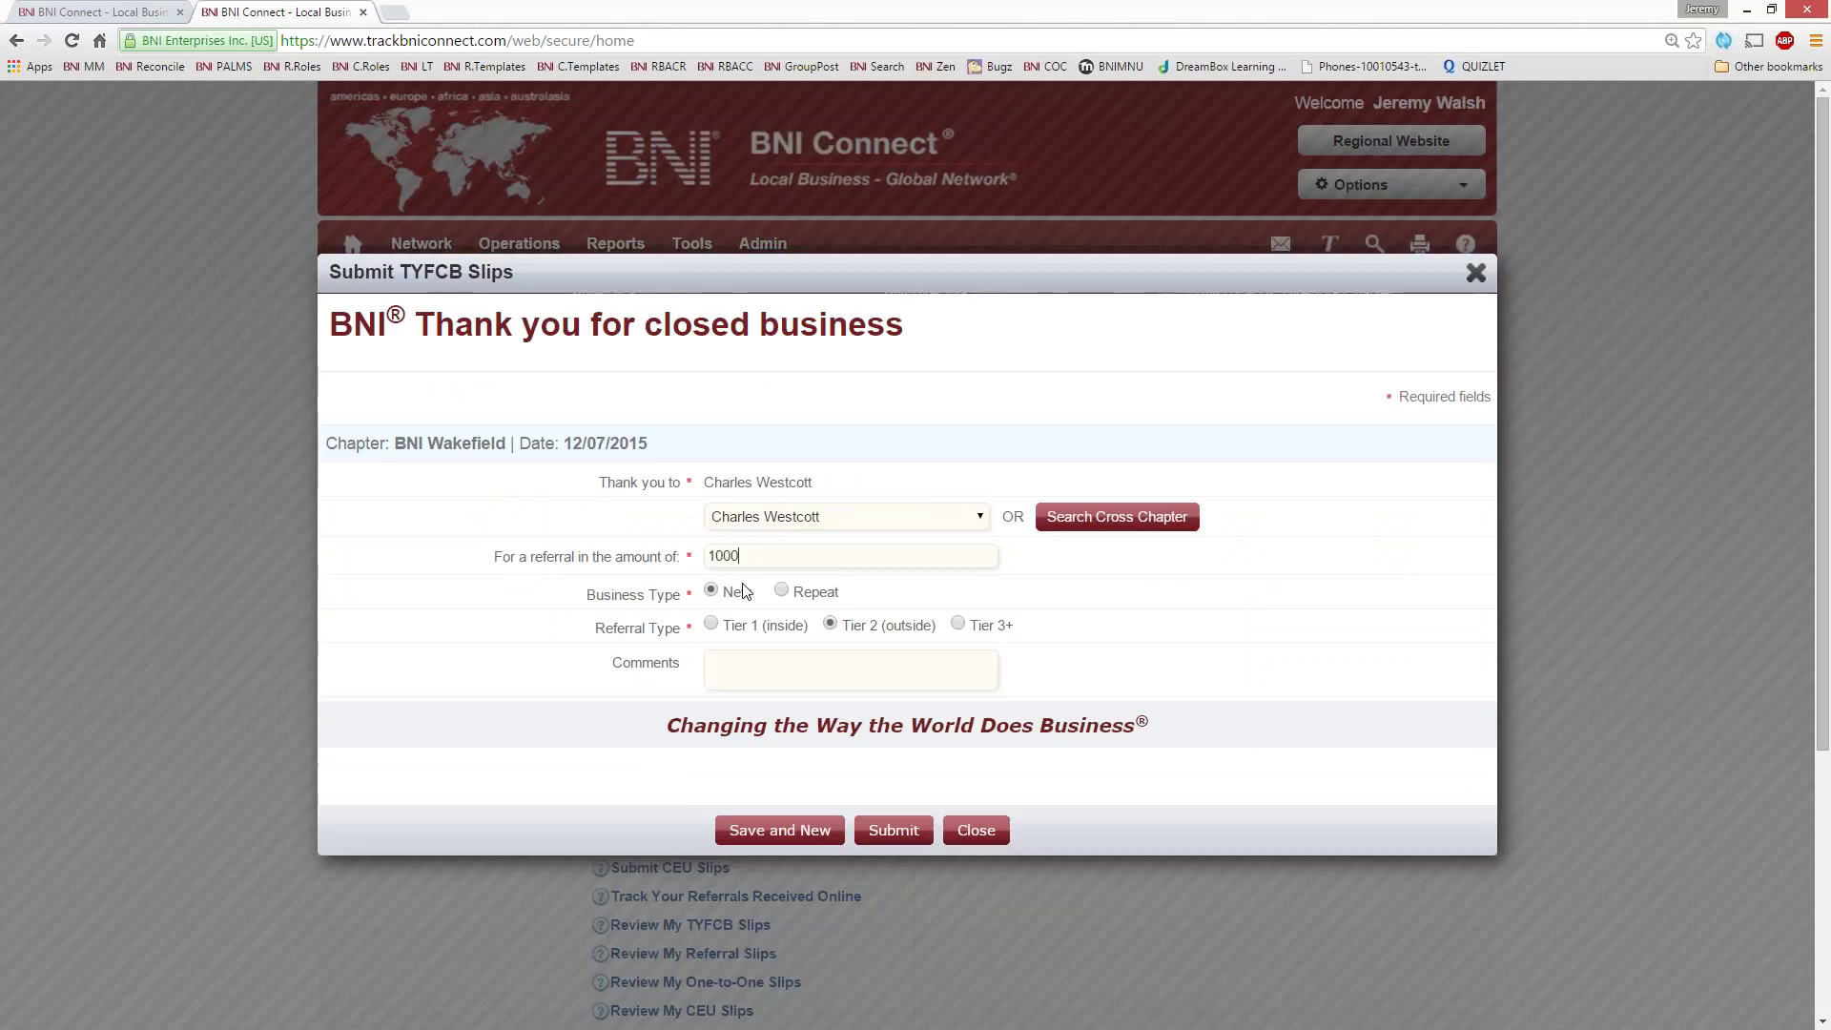
- Add a comment crediting the member for a new computer purchase and submit the slip
{"action": "left_click", "coordinate": [739, 677]}
{"action": "type", "text": "Jane Smith for a new computer purchase."}
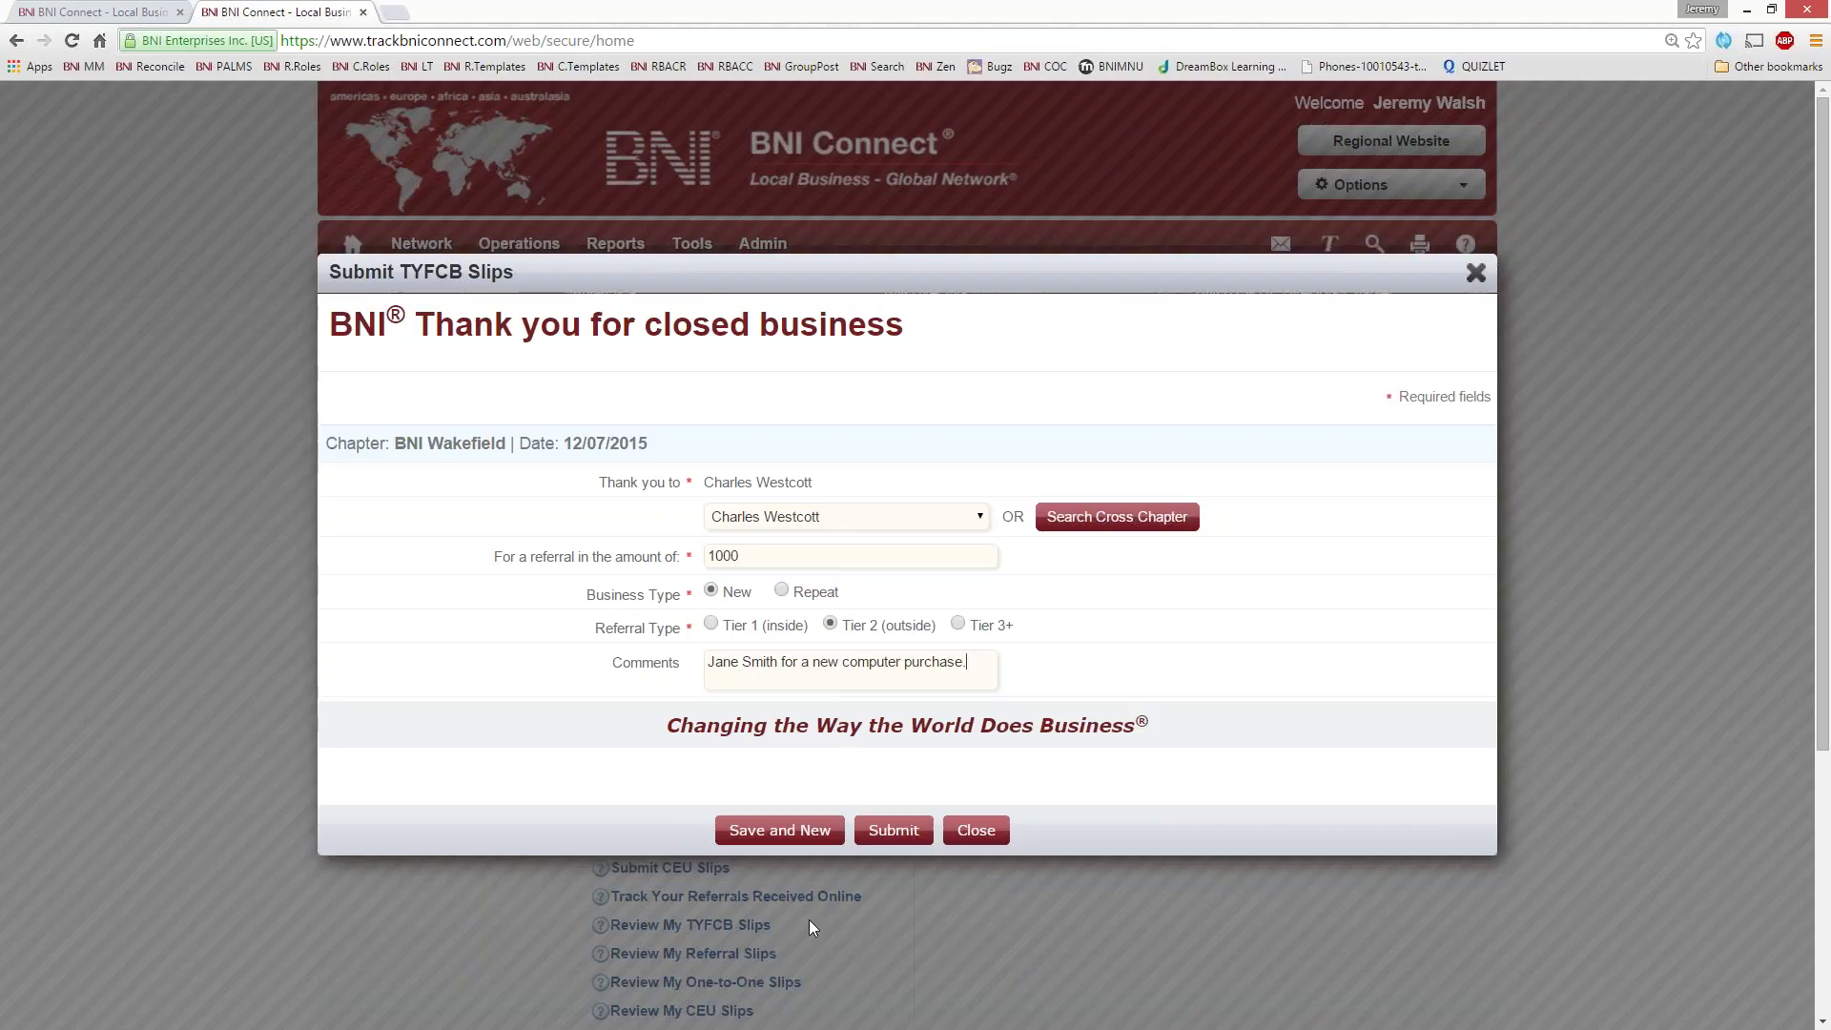
{"action": "left_click", "coordinate": [904, 832]}
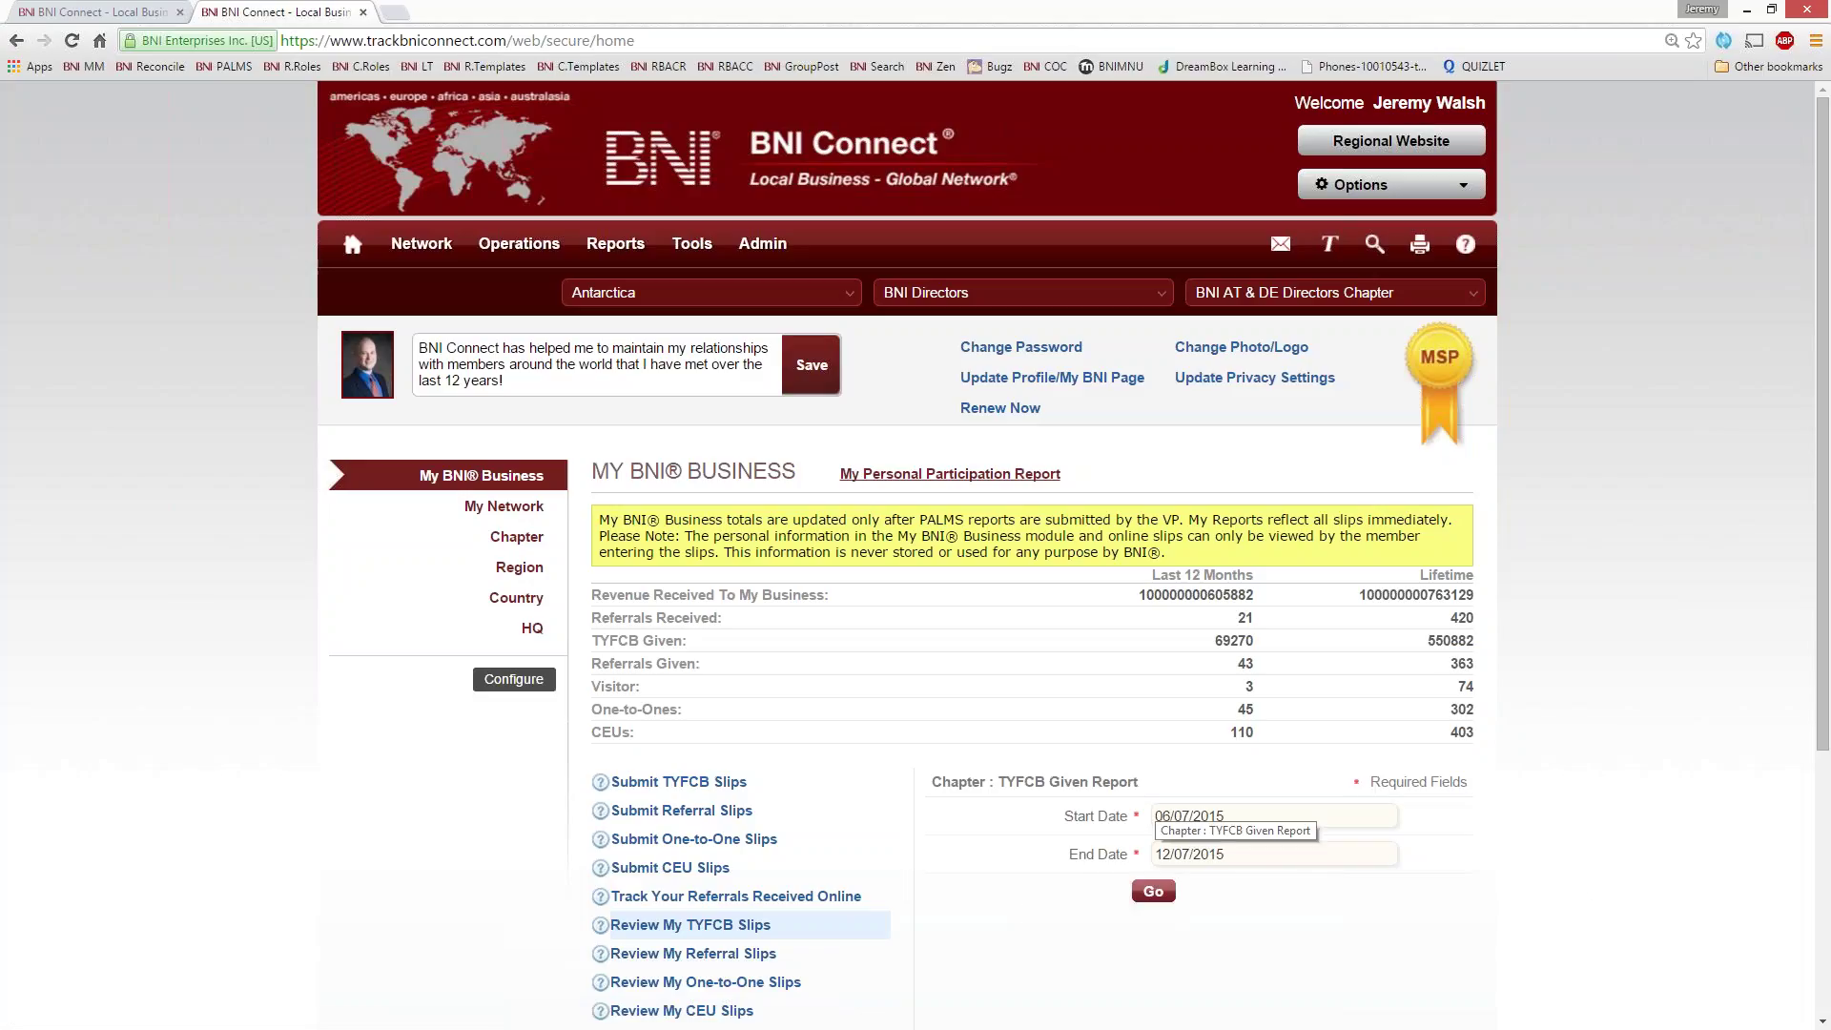
- Run the TYFCB Given Report with a June 1, 2012 start date through 12/7/15
{"action": "left_click", "coordinate": [1284, 821]}
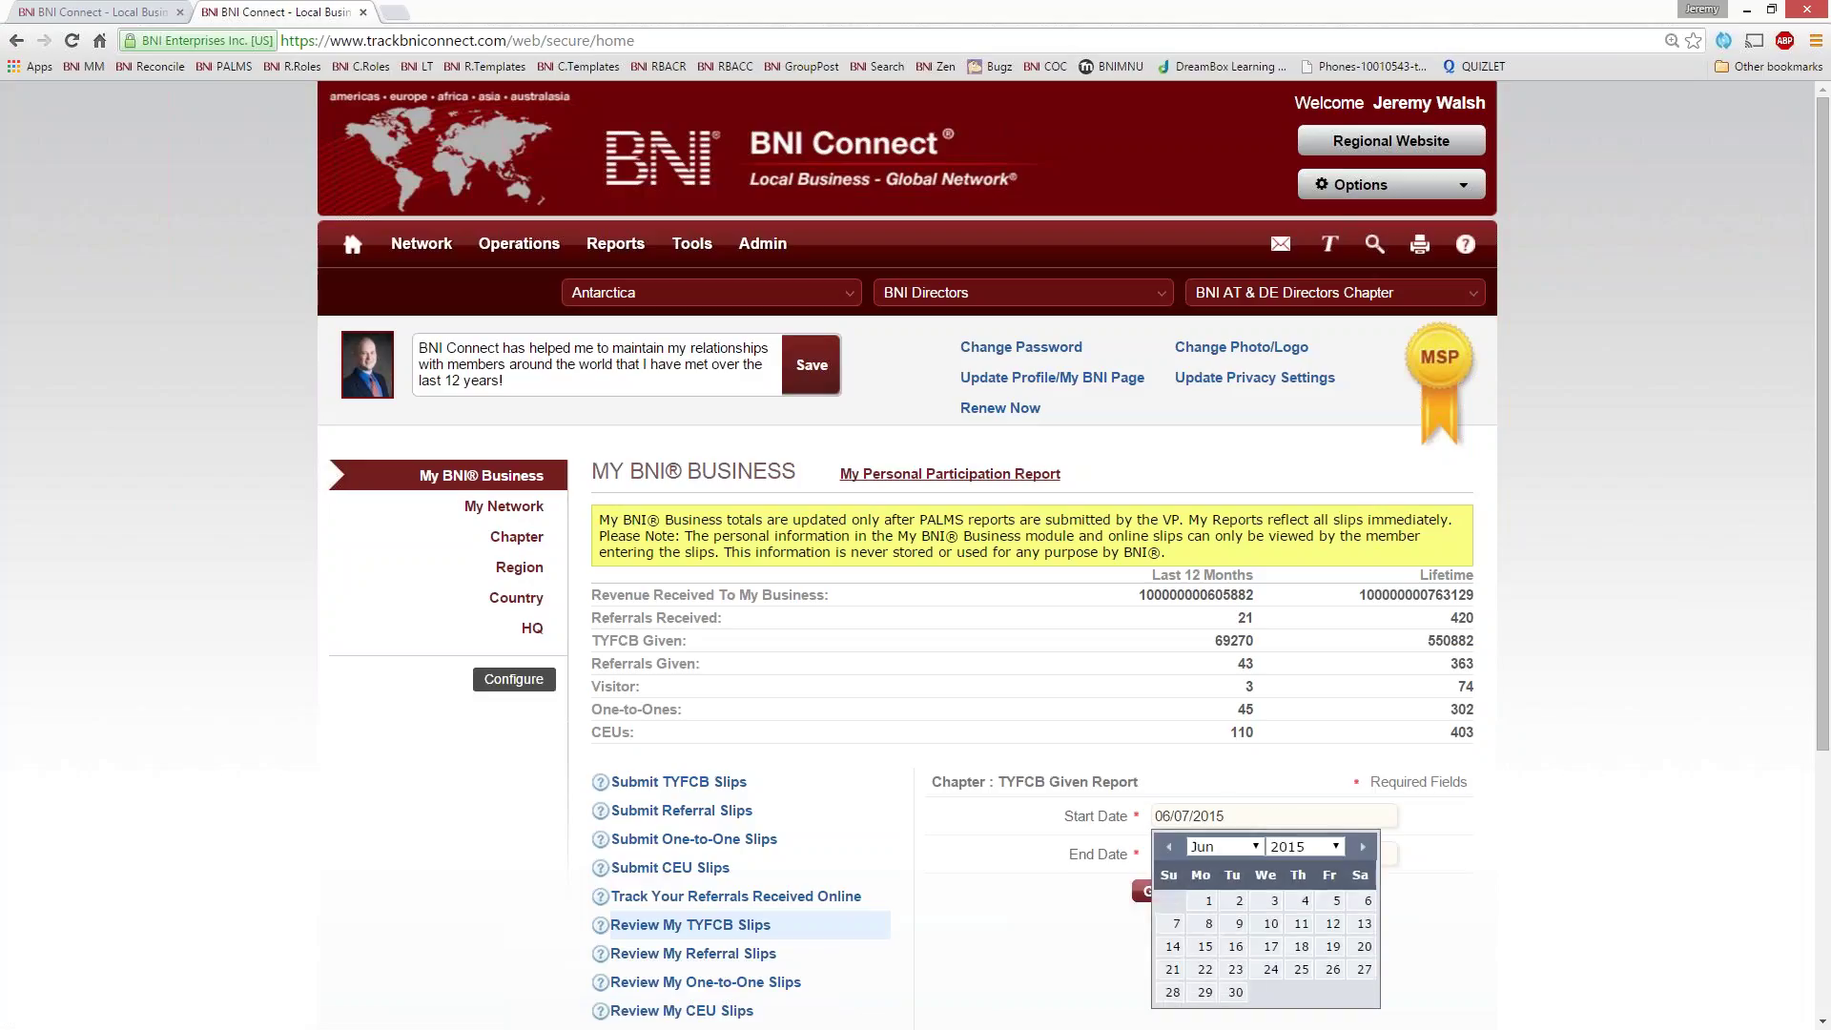
{"action": "left_click", "coordinate": [1305, 846]}
{"action": "left_click", "coordinate": [1314, 627]}
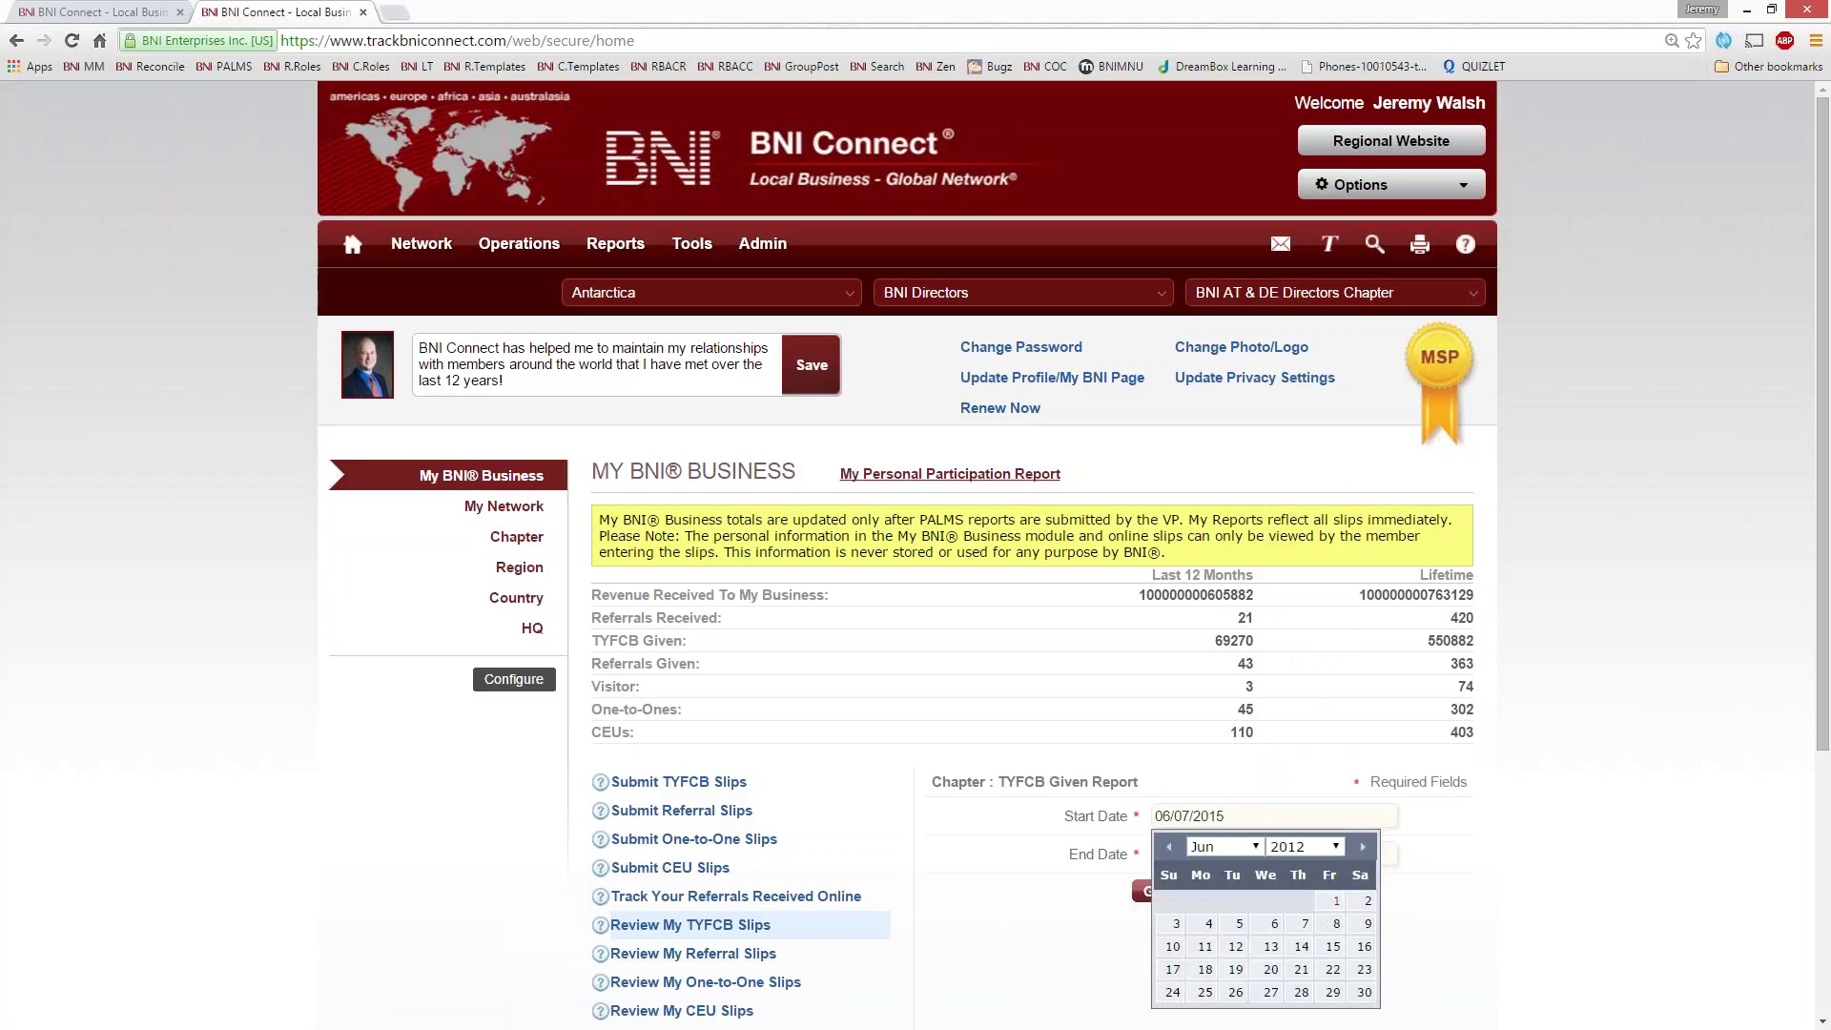
{"action": "left_click", "coordinate": [1329, 900]}
{"action": "left_click", "coordinate": [1153, 891]}
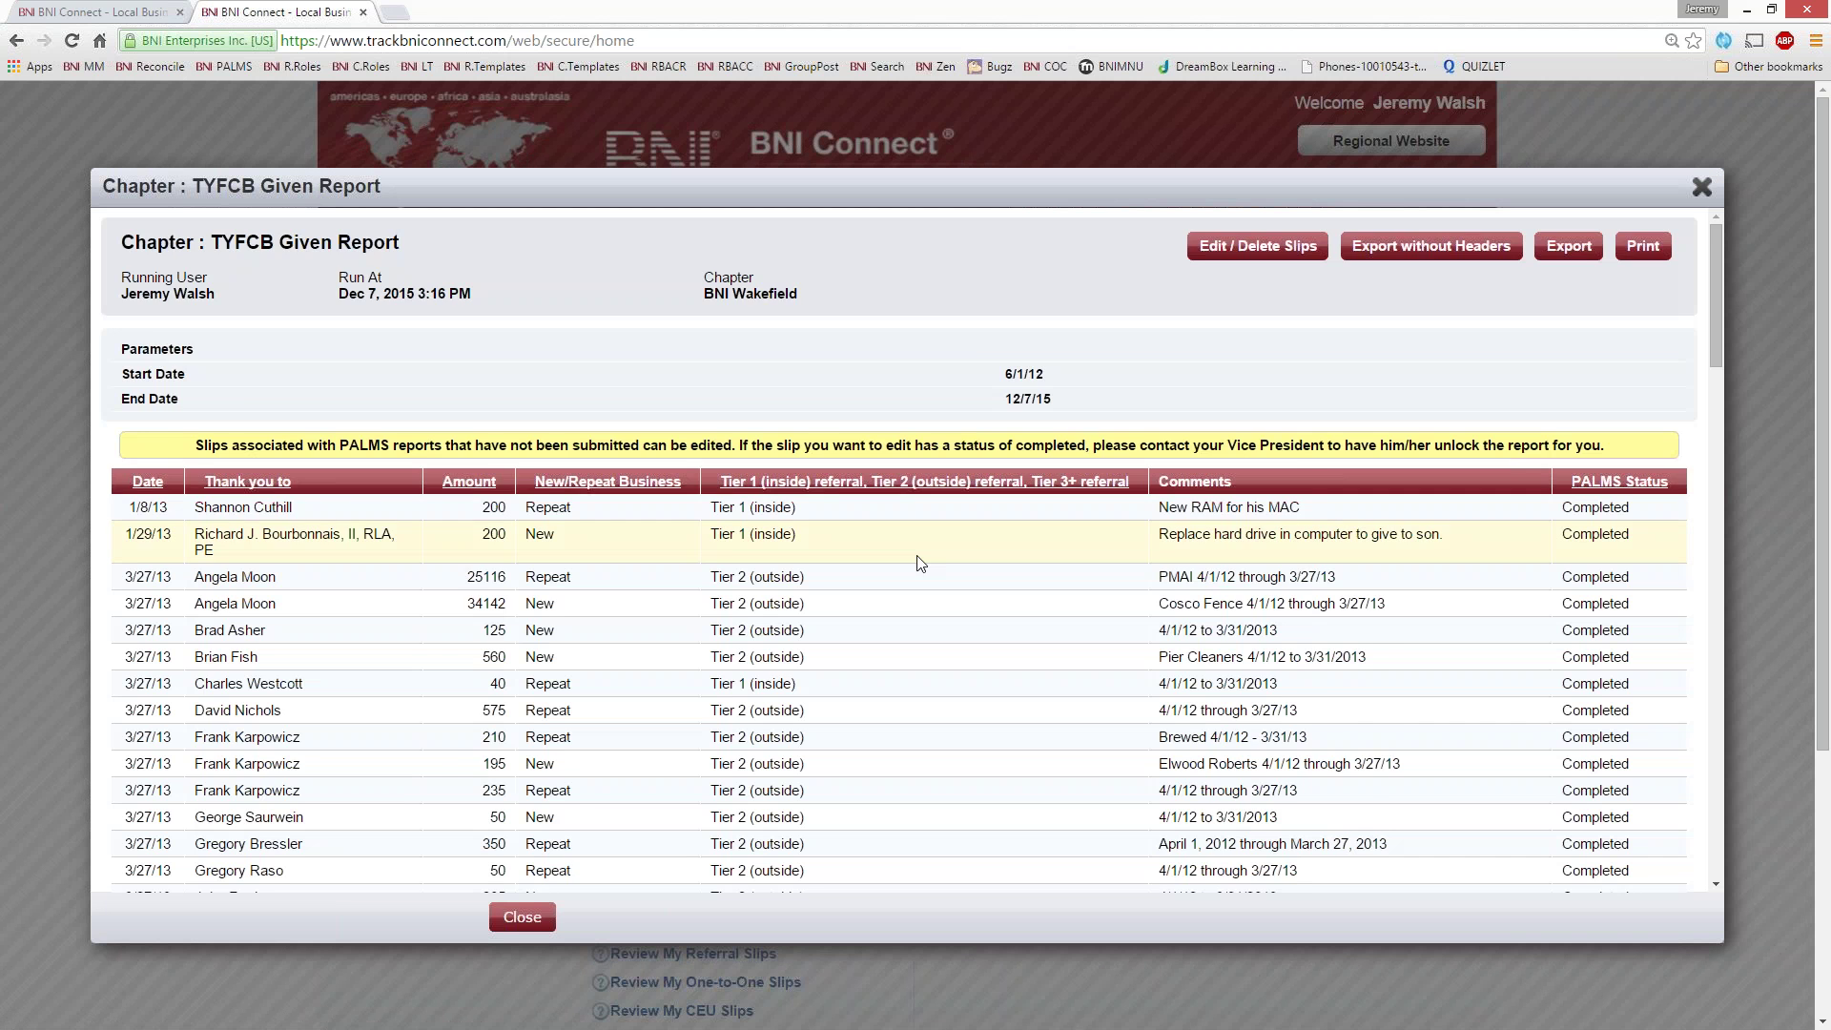
{"action": "scroll", "coordinate": [923, 563], "scroll_direction": "down", "scroll_amount": 8}
{"action": "scroll", "coordinate": [927, 567], "scroll_direction": "down", "scroll_amount": 15}
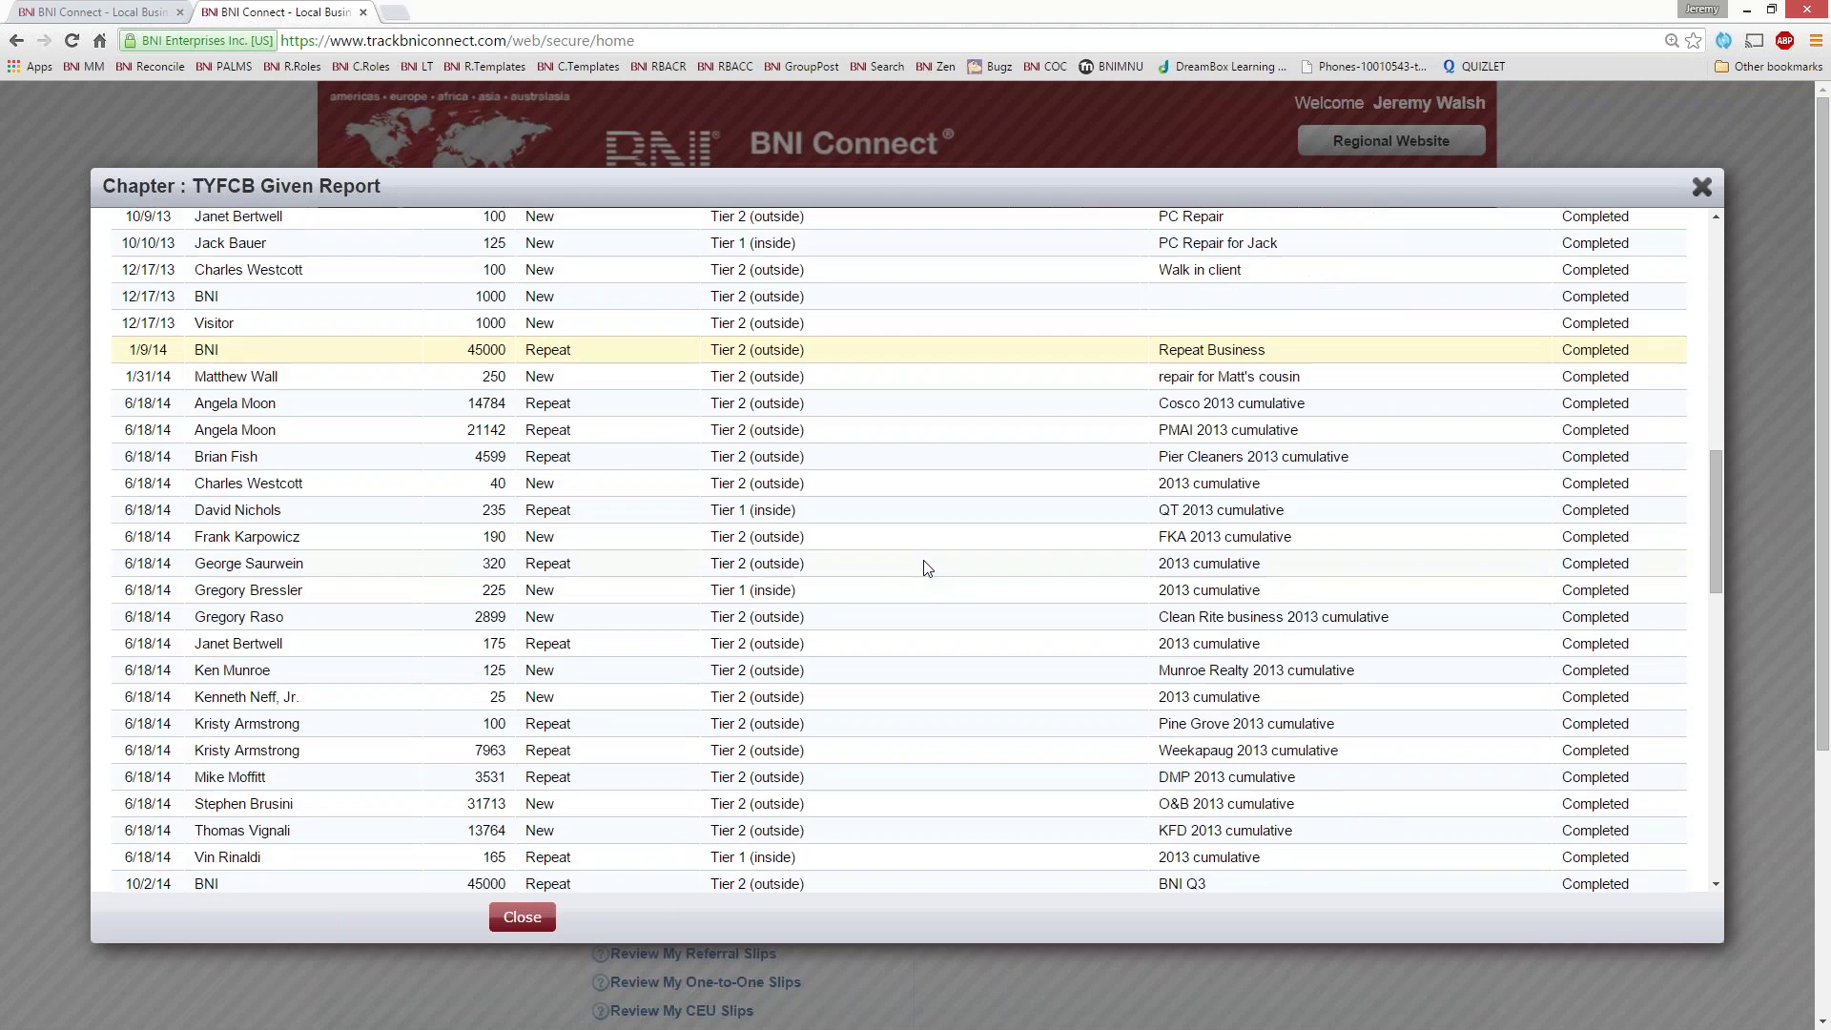
{"action": "scroll", "coordinate": [927, 568], "scroll_direction": "down", "scroll_amount": 5}
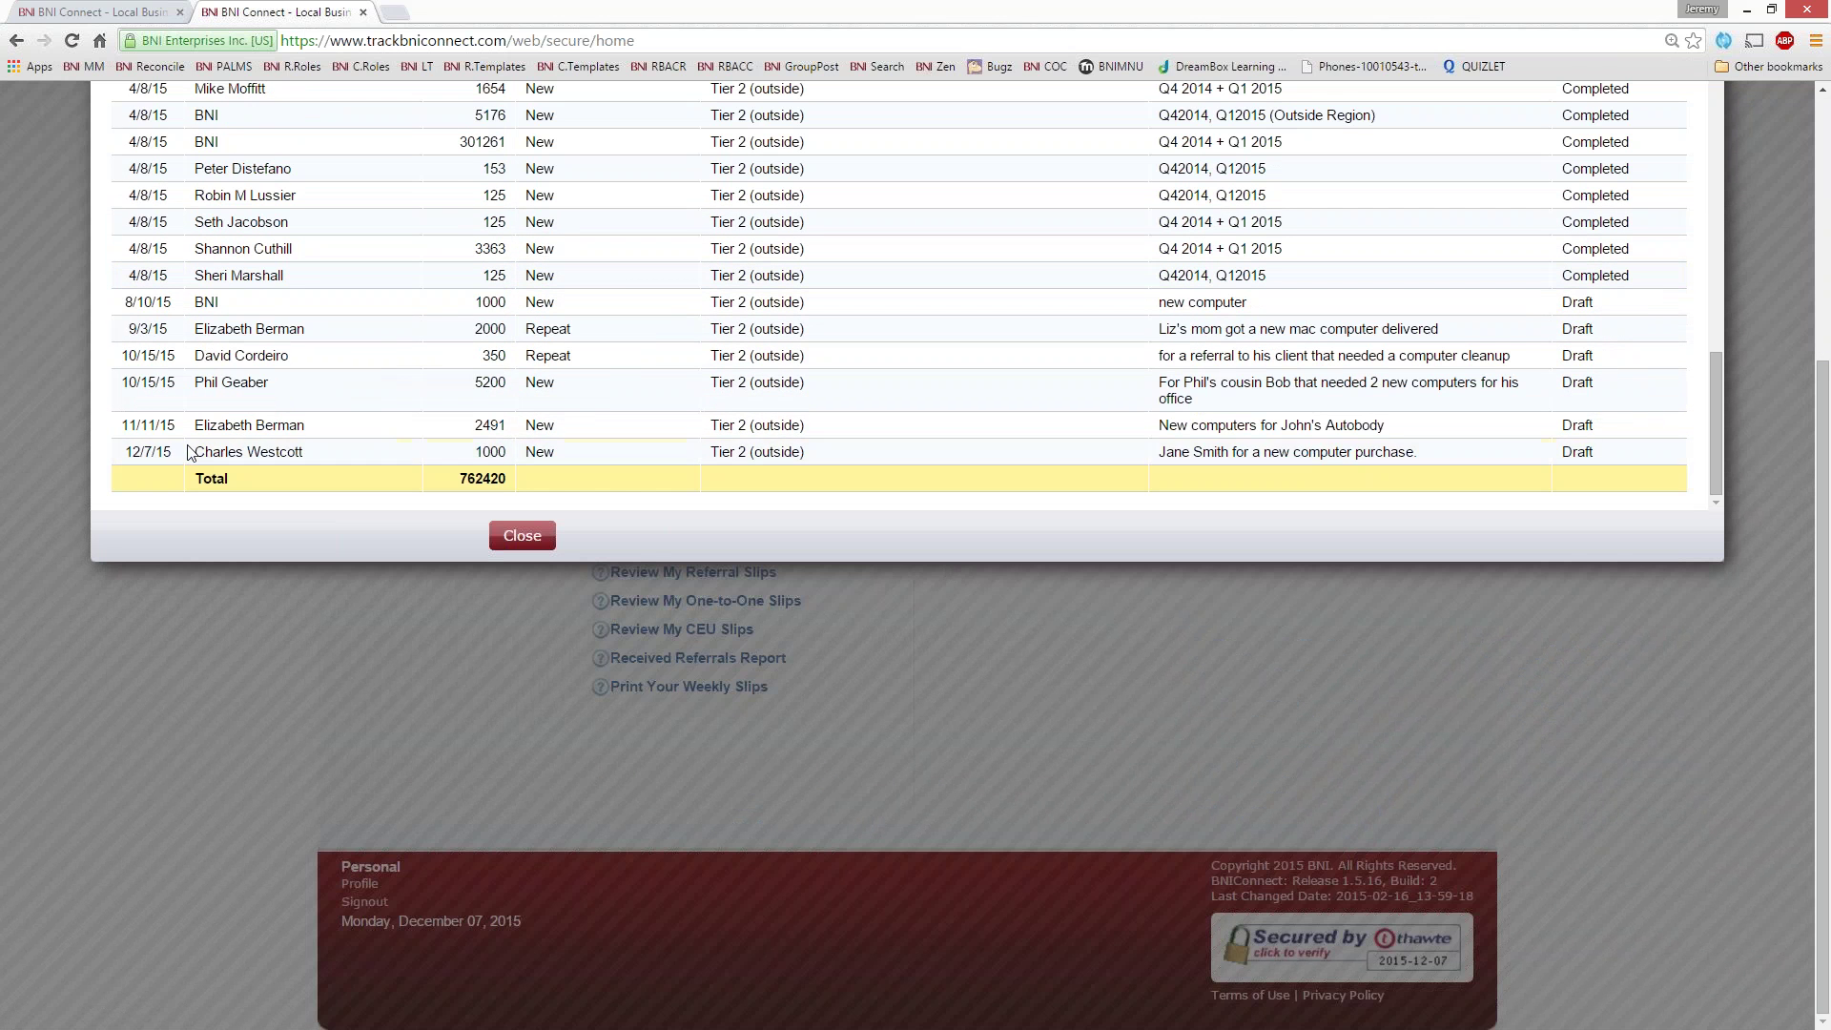
{"action": "left_click_drag", "start_coordinate": [225, 448], "coordinate": [315, 456]}
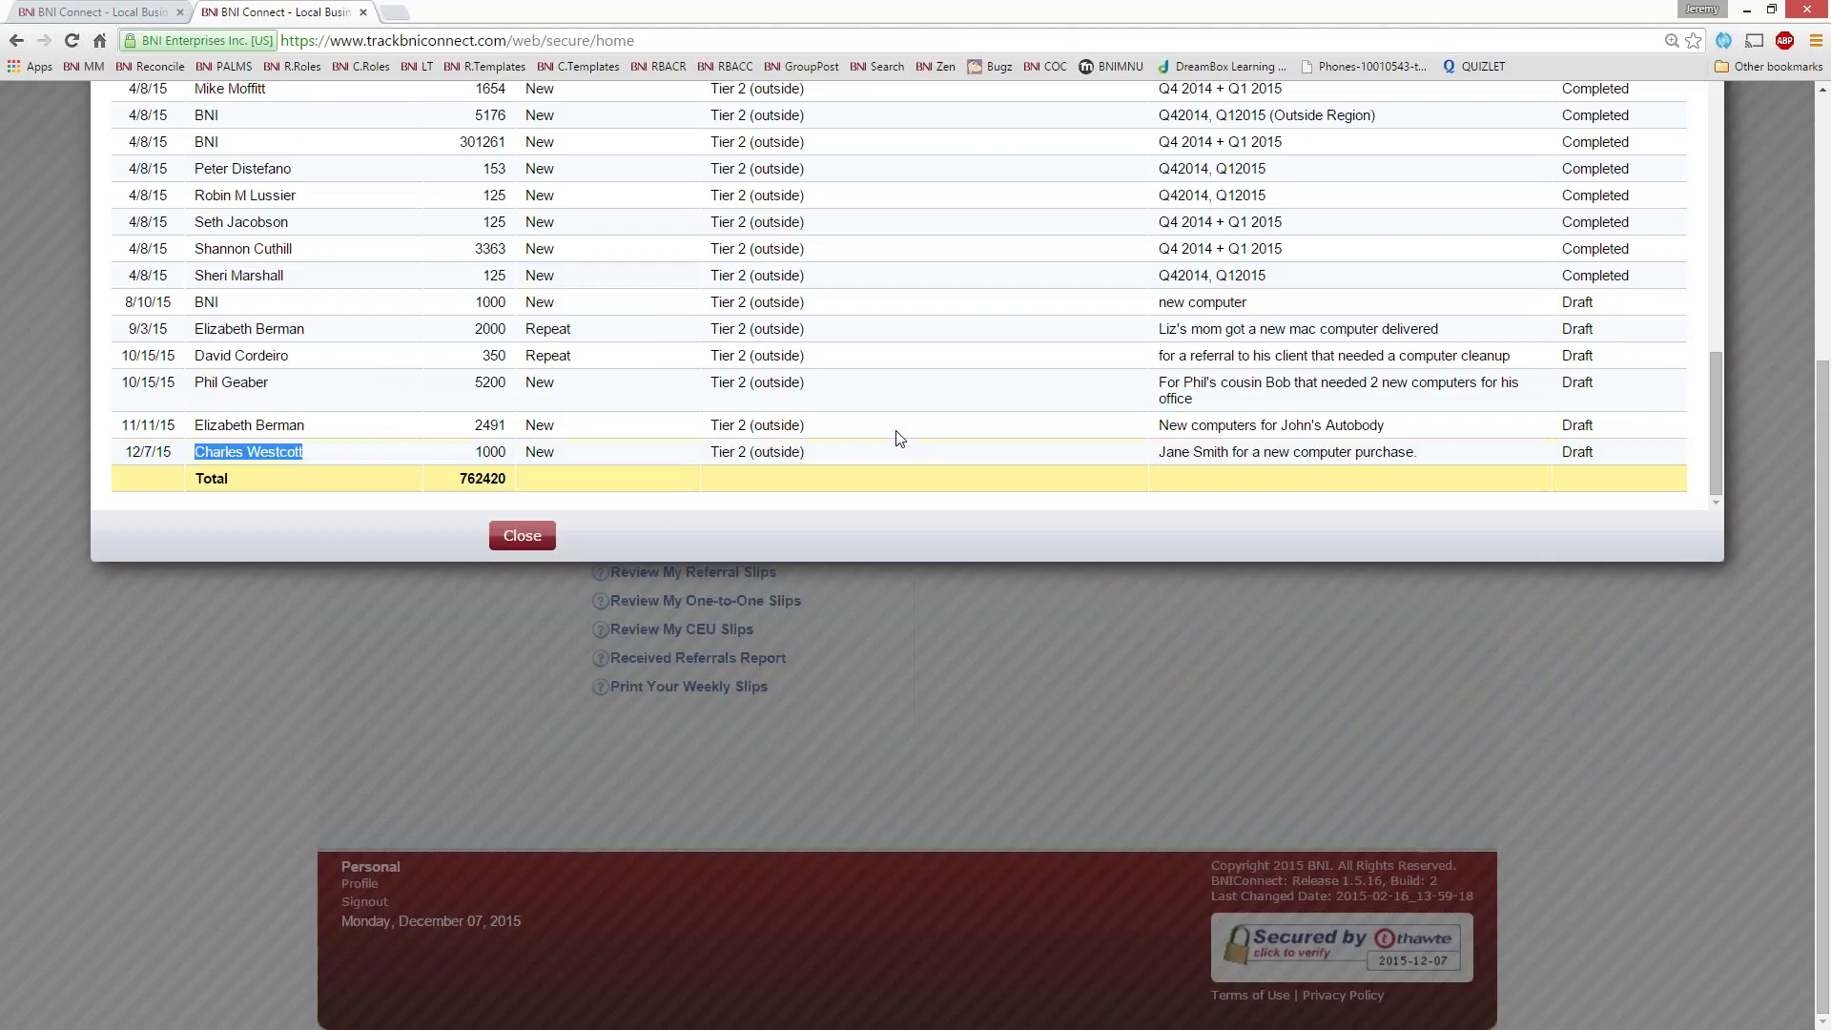
{"action": "left_click_drag", "start_coordinate": [1420, 454], "coordinate": [1156, 454]}
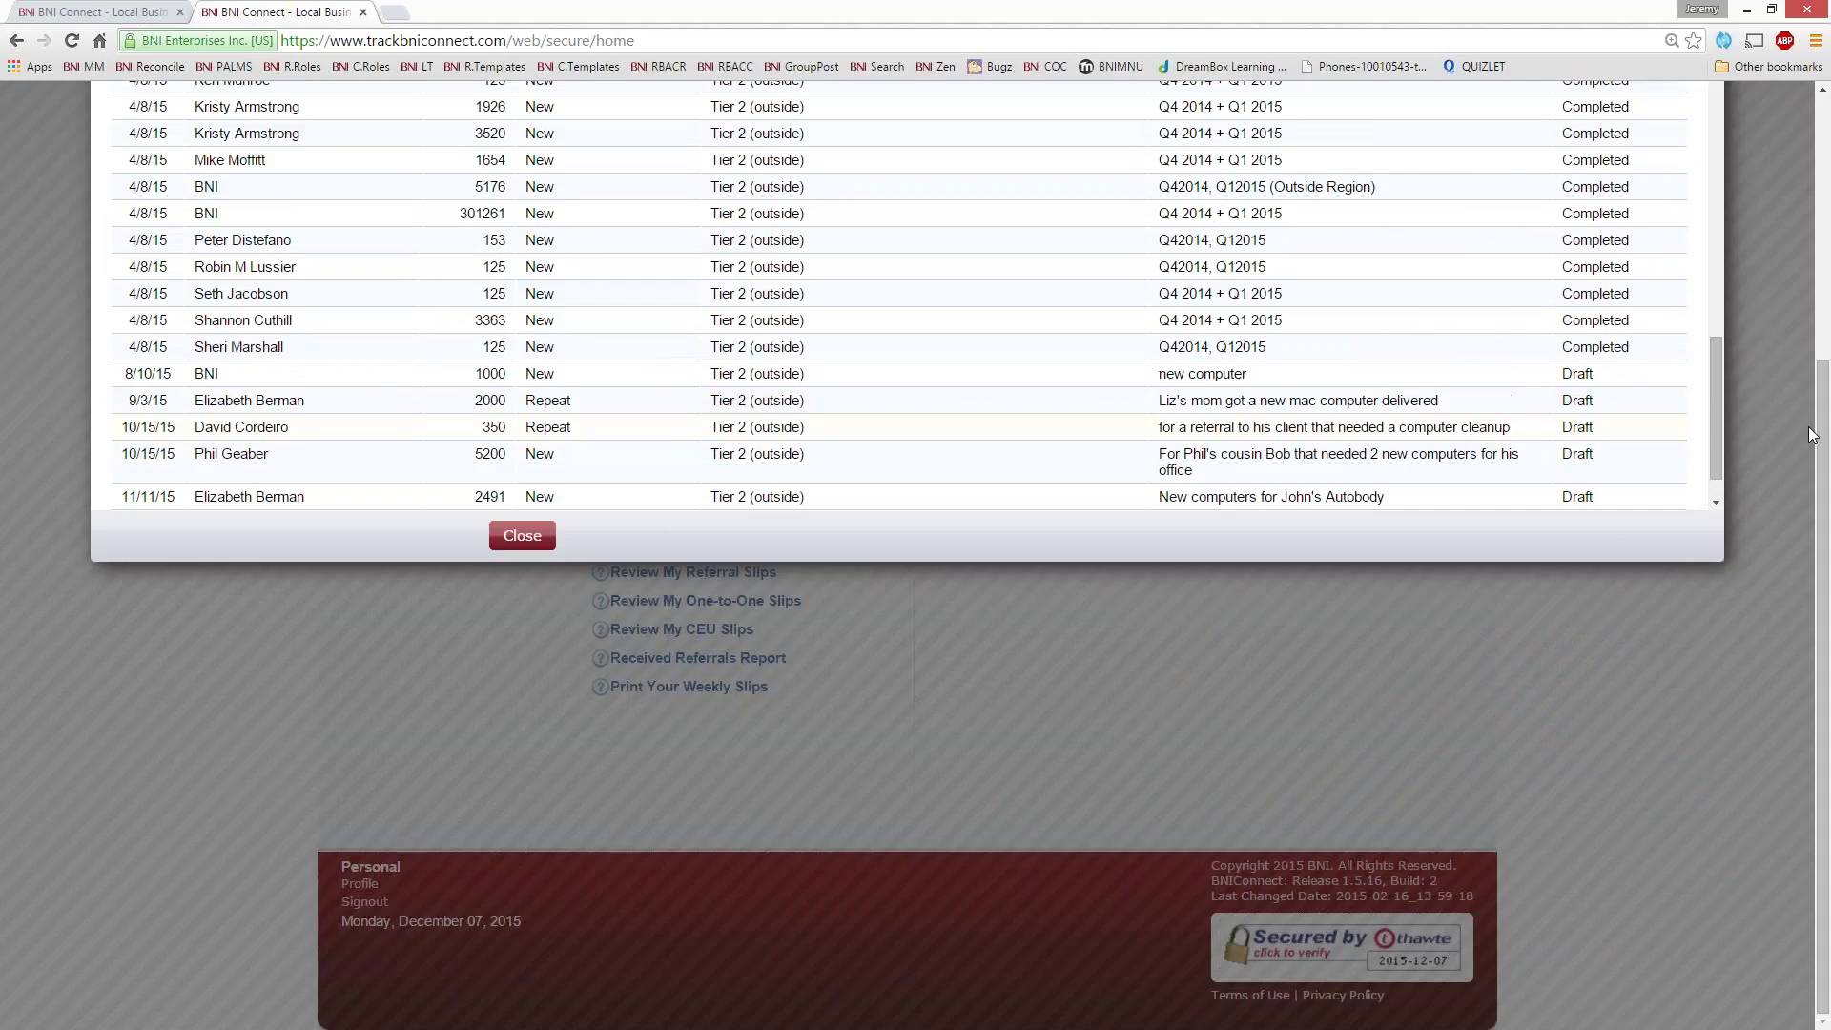
{"action": "scroll", "coordinate": [1801, 427], "scroll_direction": "up", "scroll_amount": 3}
{"action": "scroll", "coordinate": [1801, 427], "scroll_direction": "down", "scroll_amount": 1}
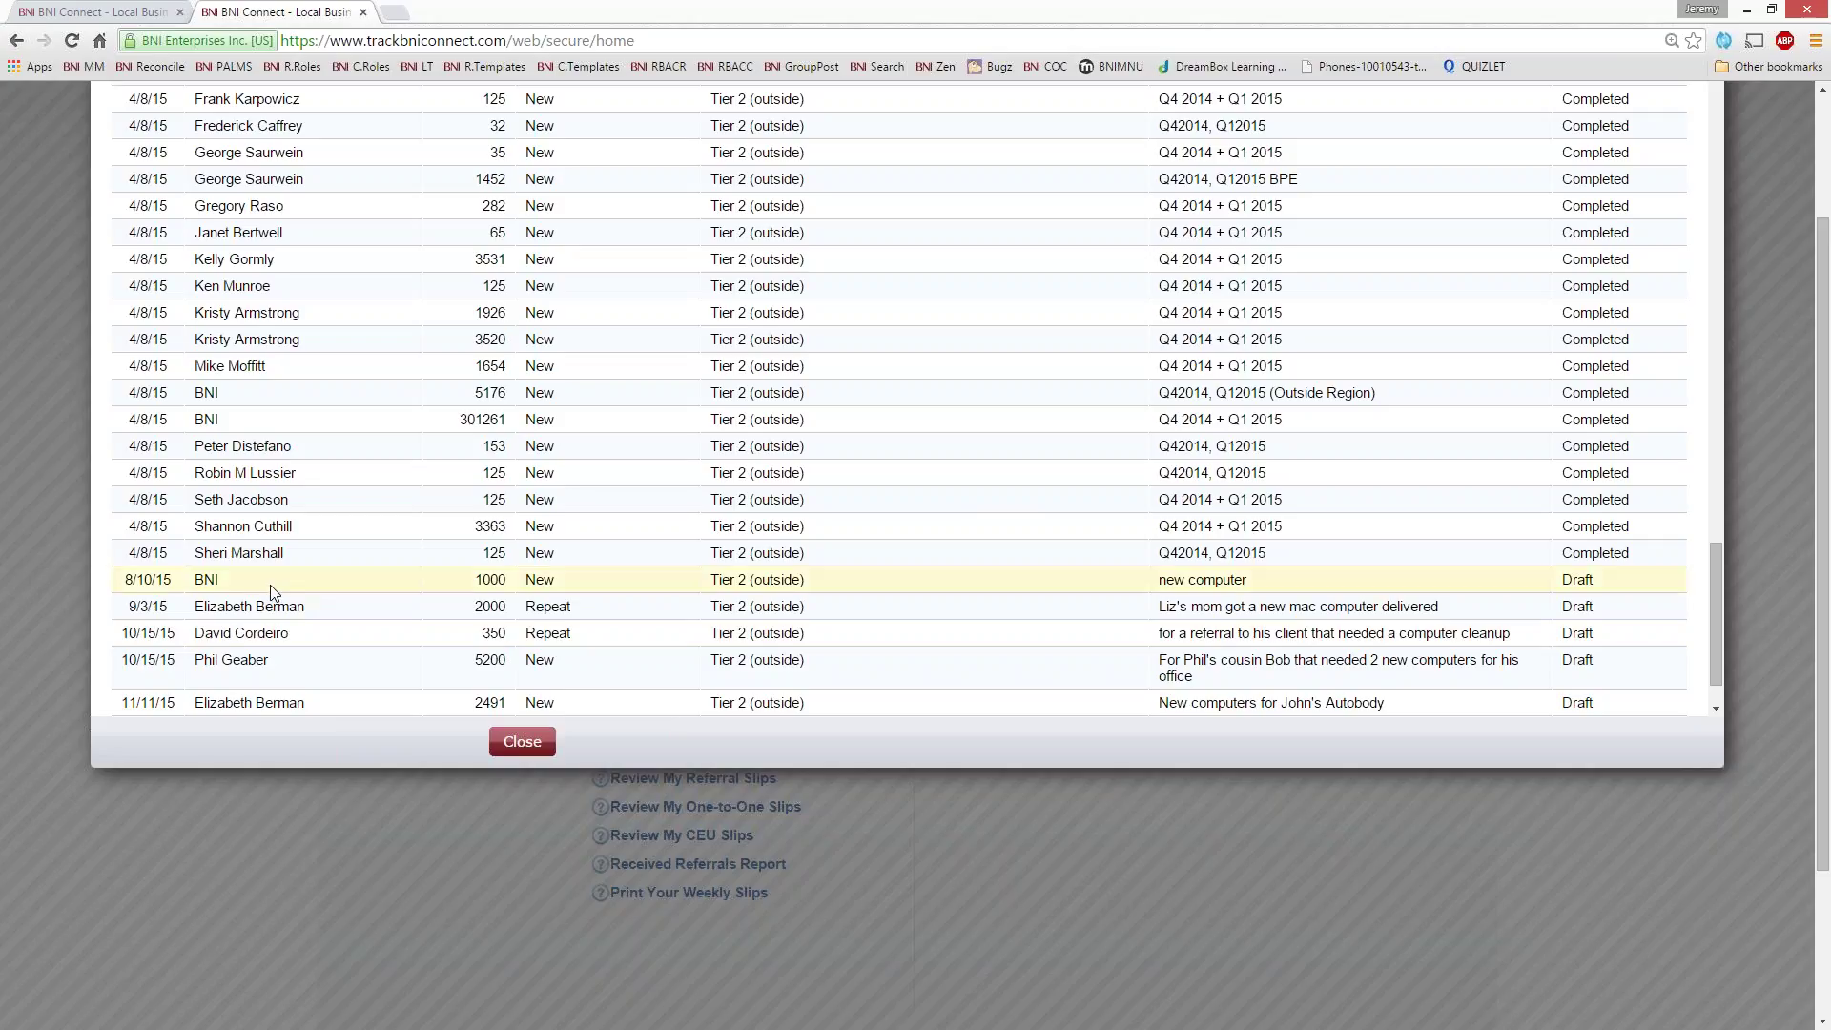
{"action": "left_click_drag", "start_coordinate": [327, 616], "coordinate": [205, 601]}
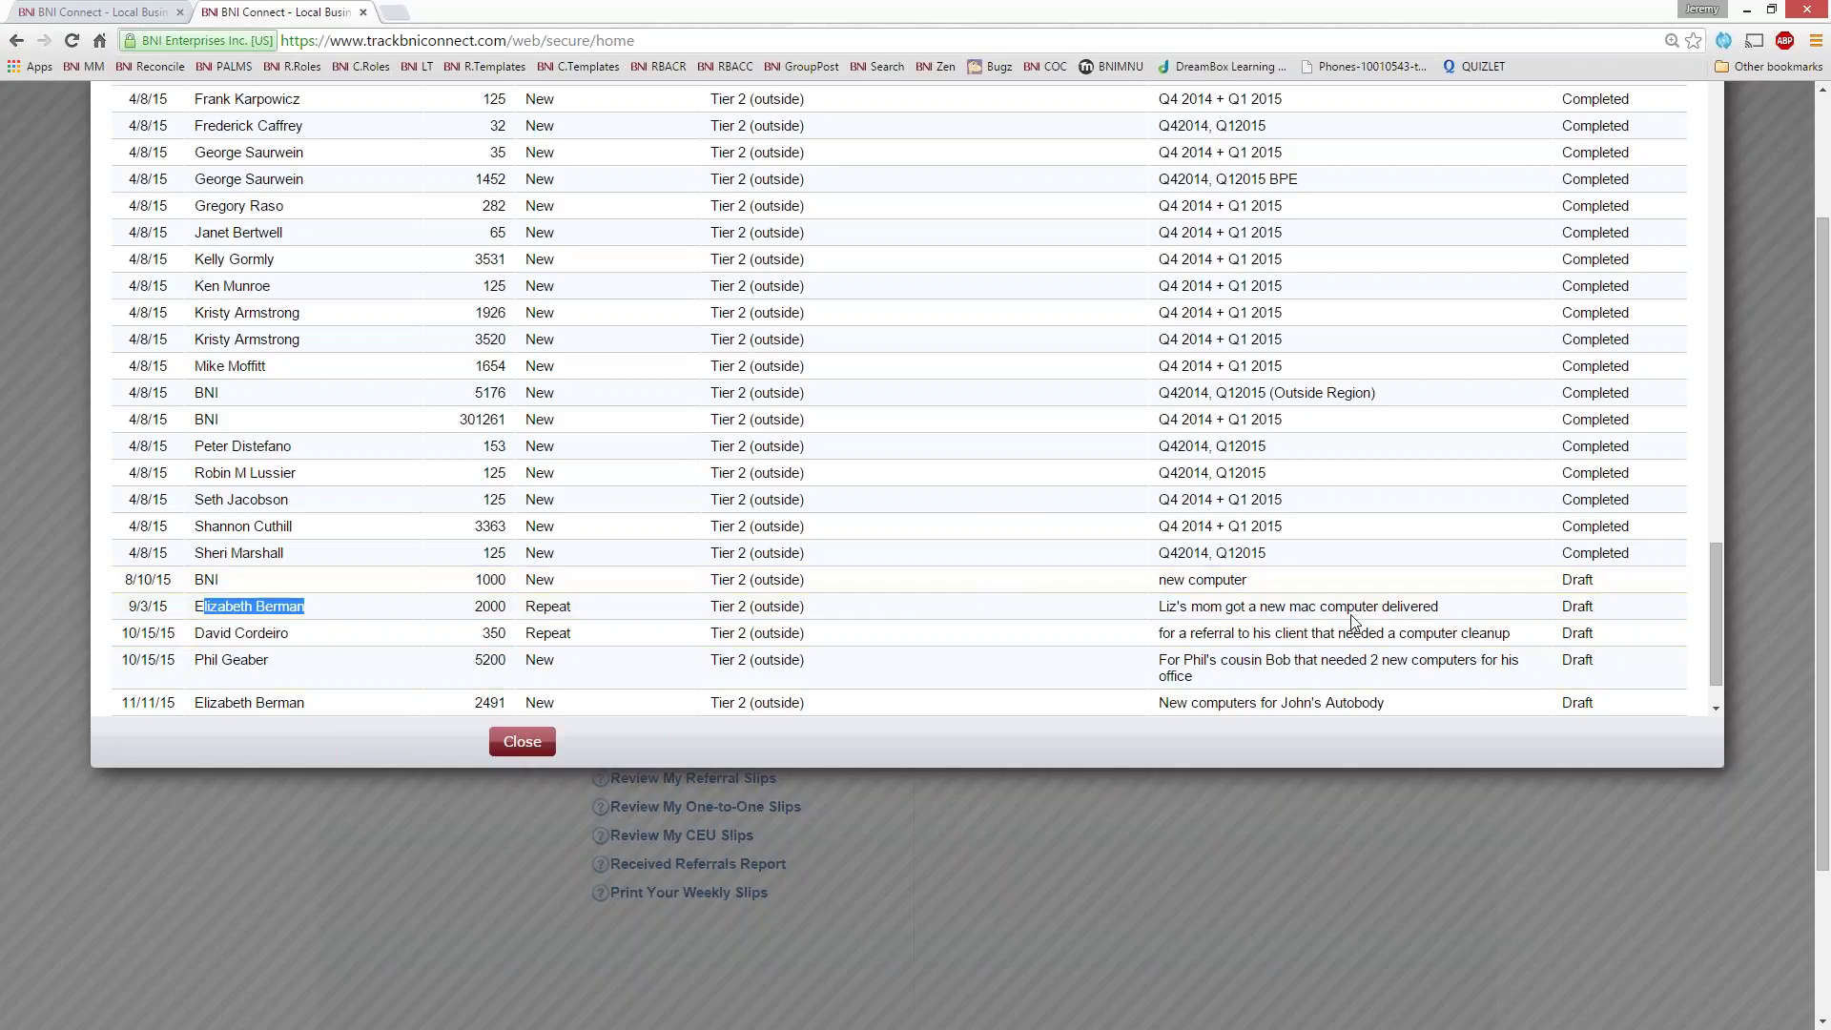
{"action": "left_click", "coordinate": [515, 601]}
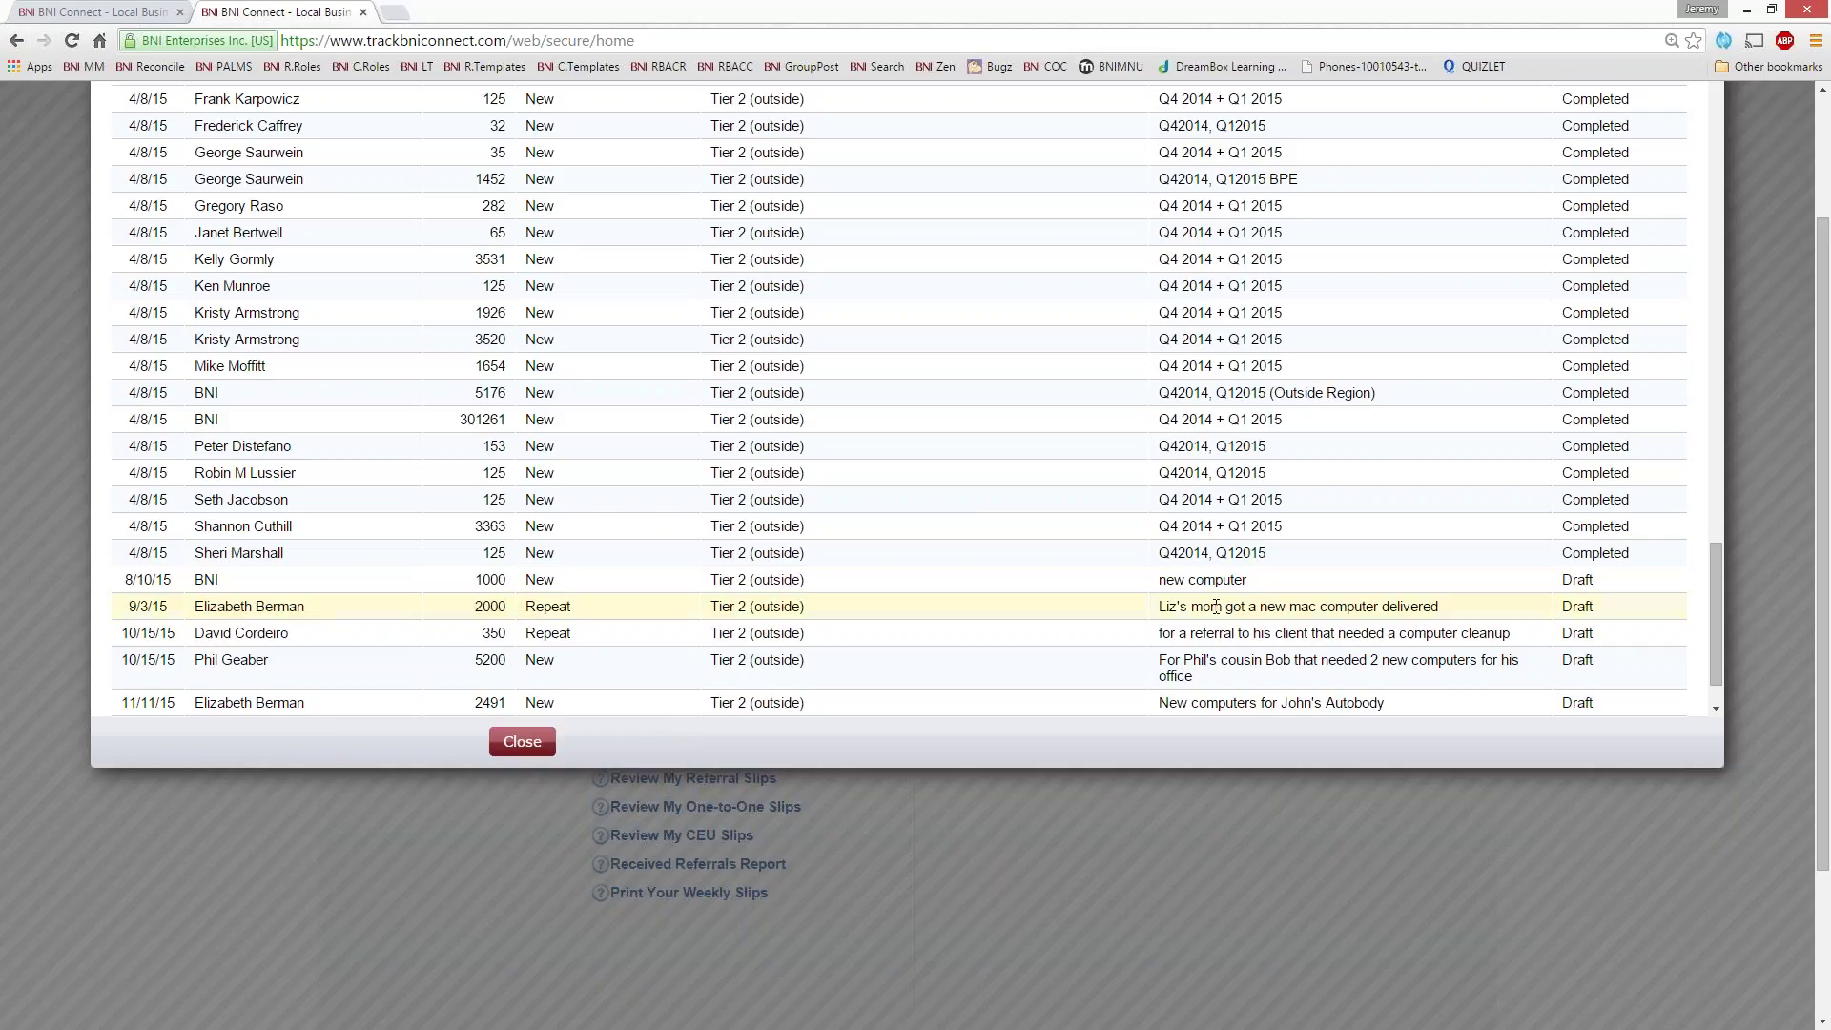
{"action": "left_click_drag", "start_coordinate": [1487, 610], "coordinate": [1161, 613]}
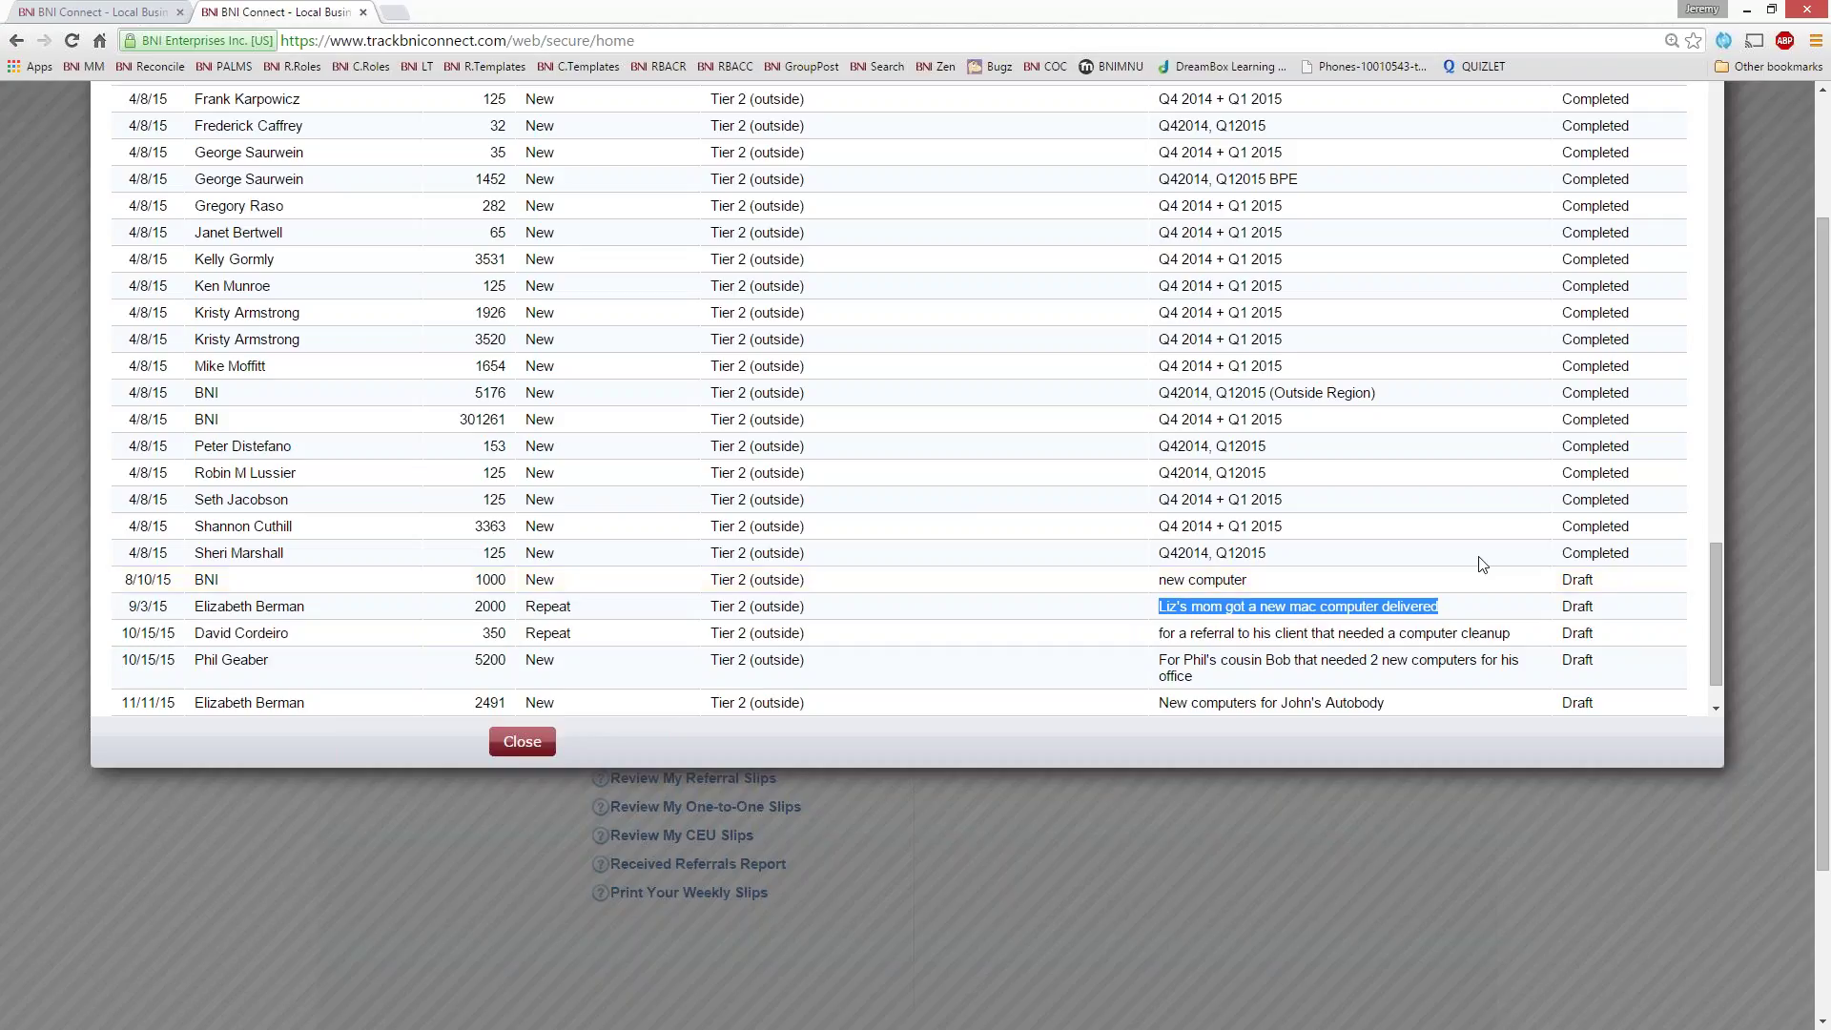
{"action": "scroll", "coordinate": [1634, 409], "scroll_direction": "up", "scroll_amount": 20}
{"action": "scroll", "coordinate": [1653, 415], "scroll_direction": "down", "scroll_amount": 3}
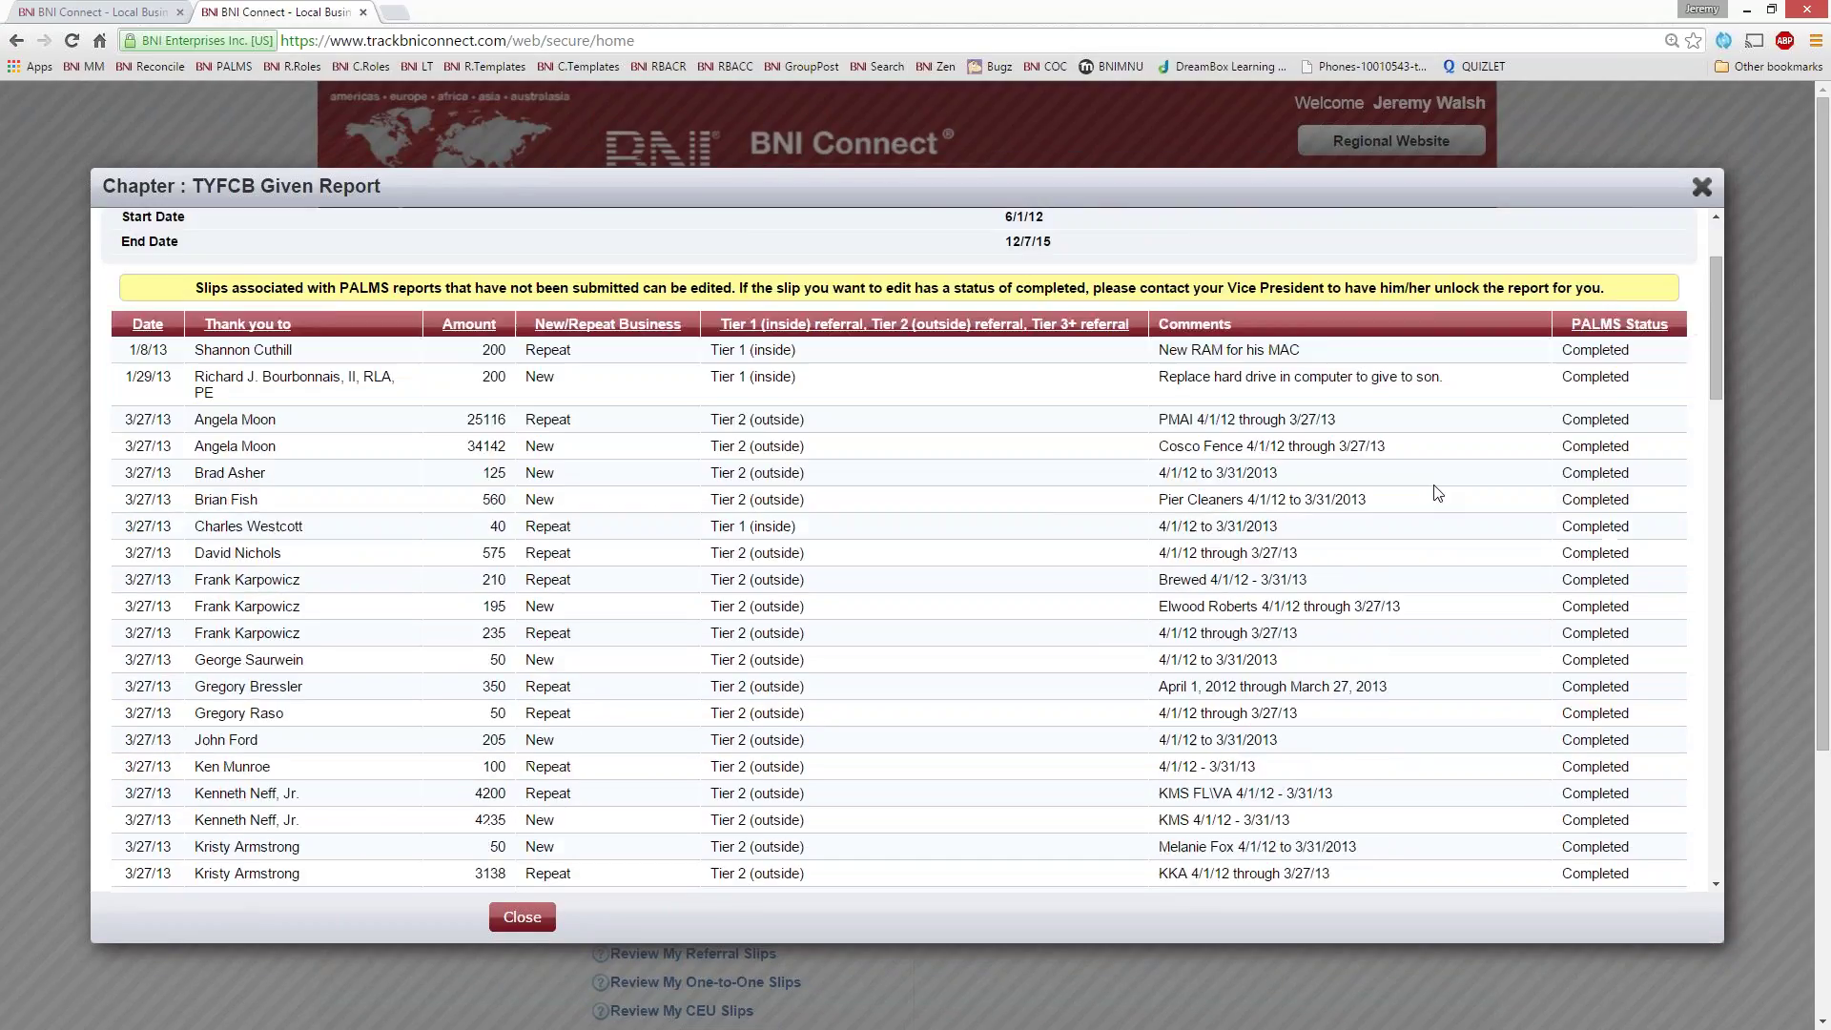
{"action": "scroll", "coordinate": [1054, 503], "scroll_direction": "up", "scroll_amount": 2}
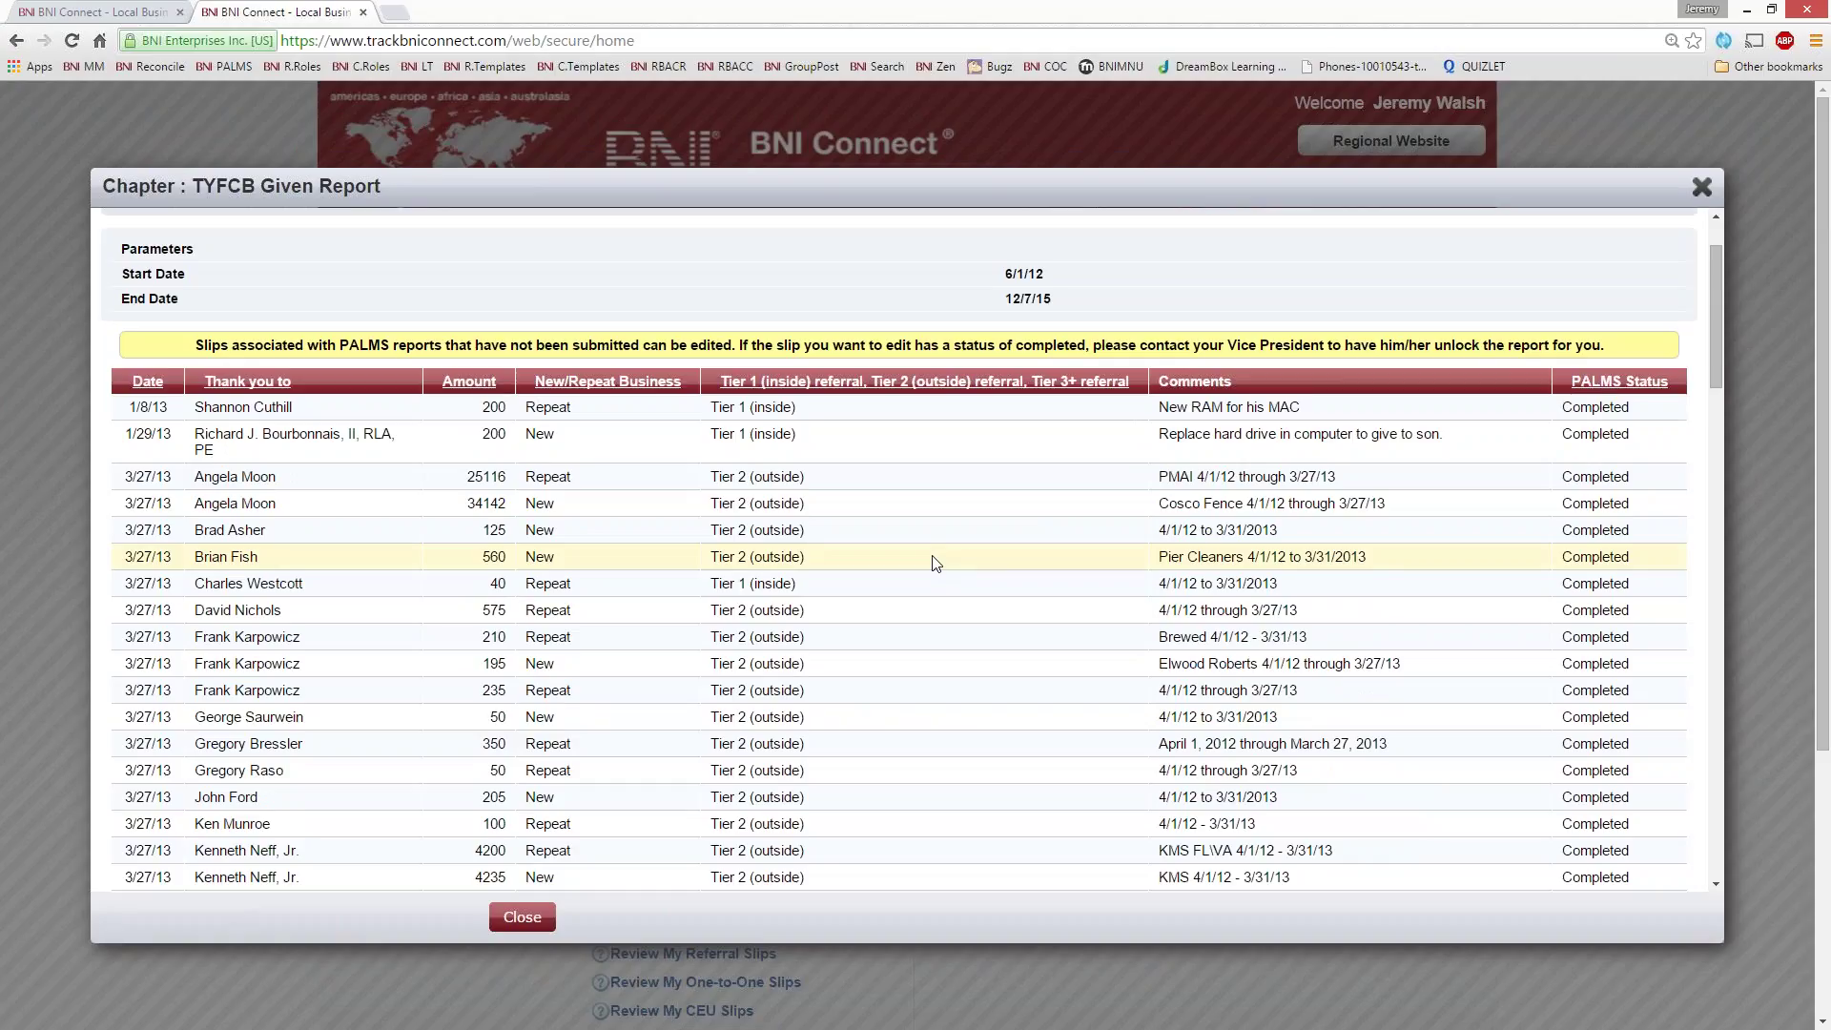
- Sort the TYFCB report by the 'Thank you to' recipient column and look through it
{"action": "left_click", "coordinate": [272, 386]}
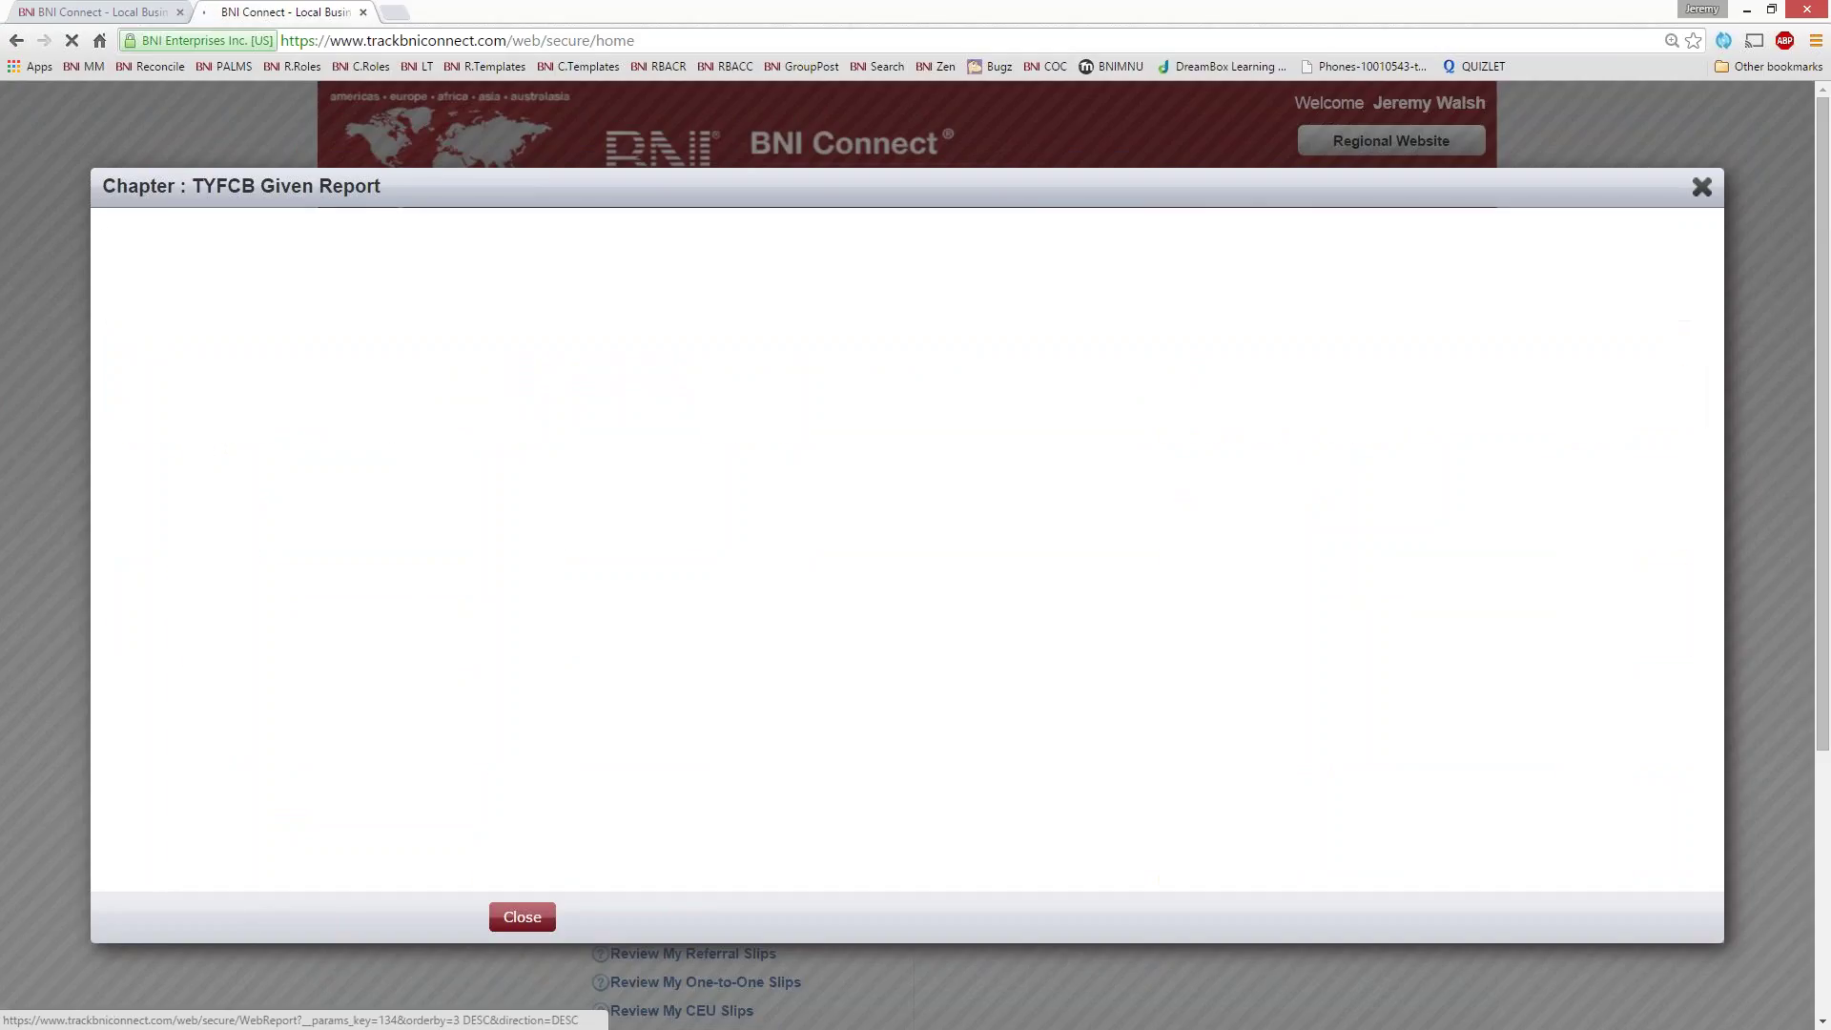
{"action": "left_click", "coordinate": [240, 483]}
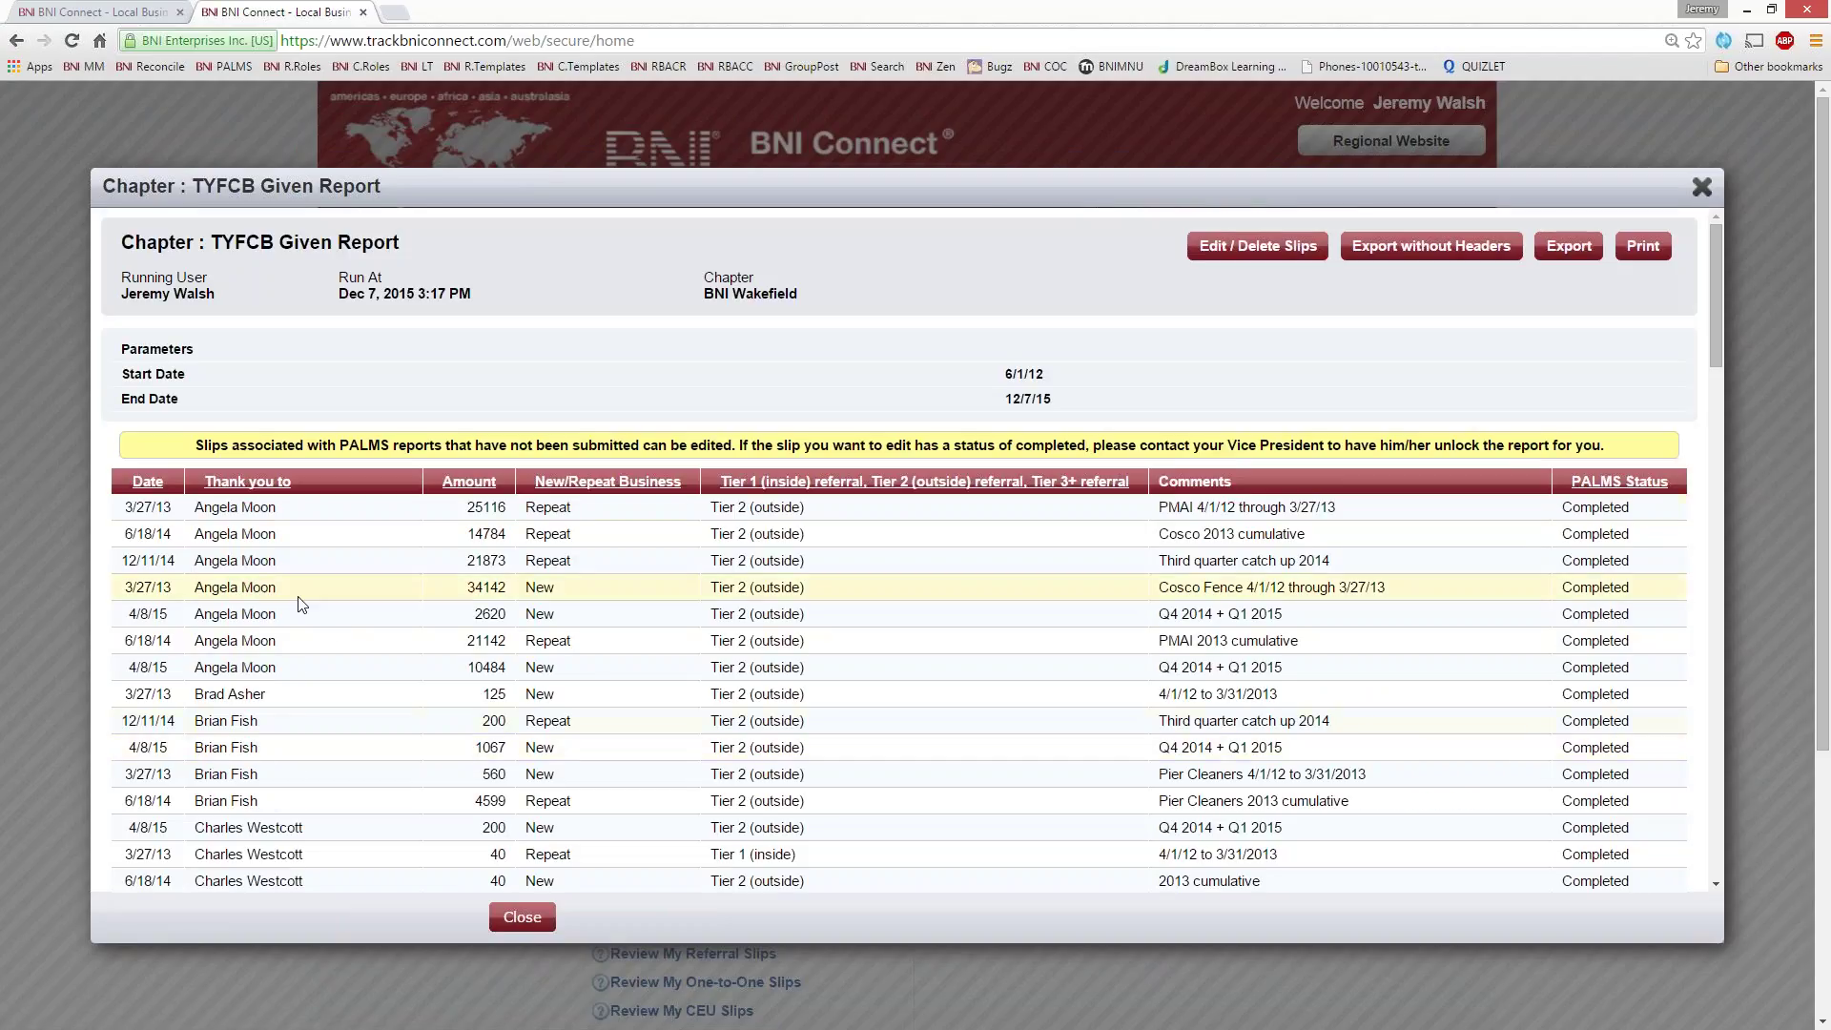
{"action": "scroll", "coordinate": [410, 587], "scroll_direction": "down", "scroll_amount": 7}
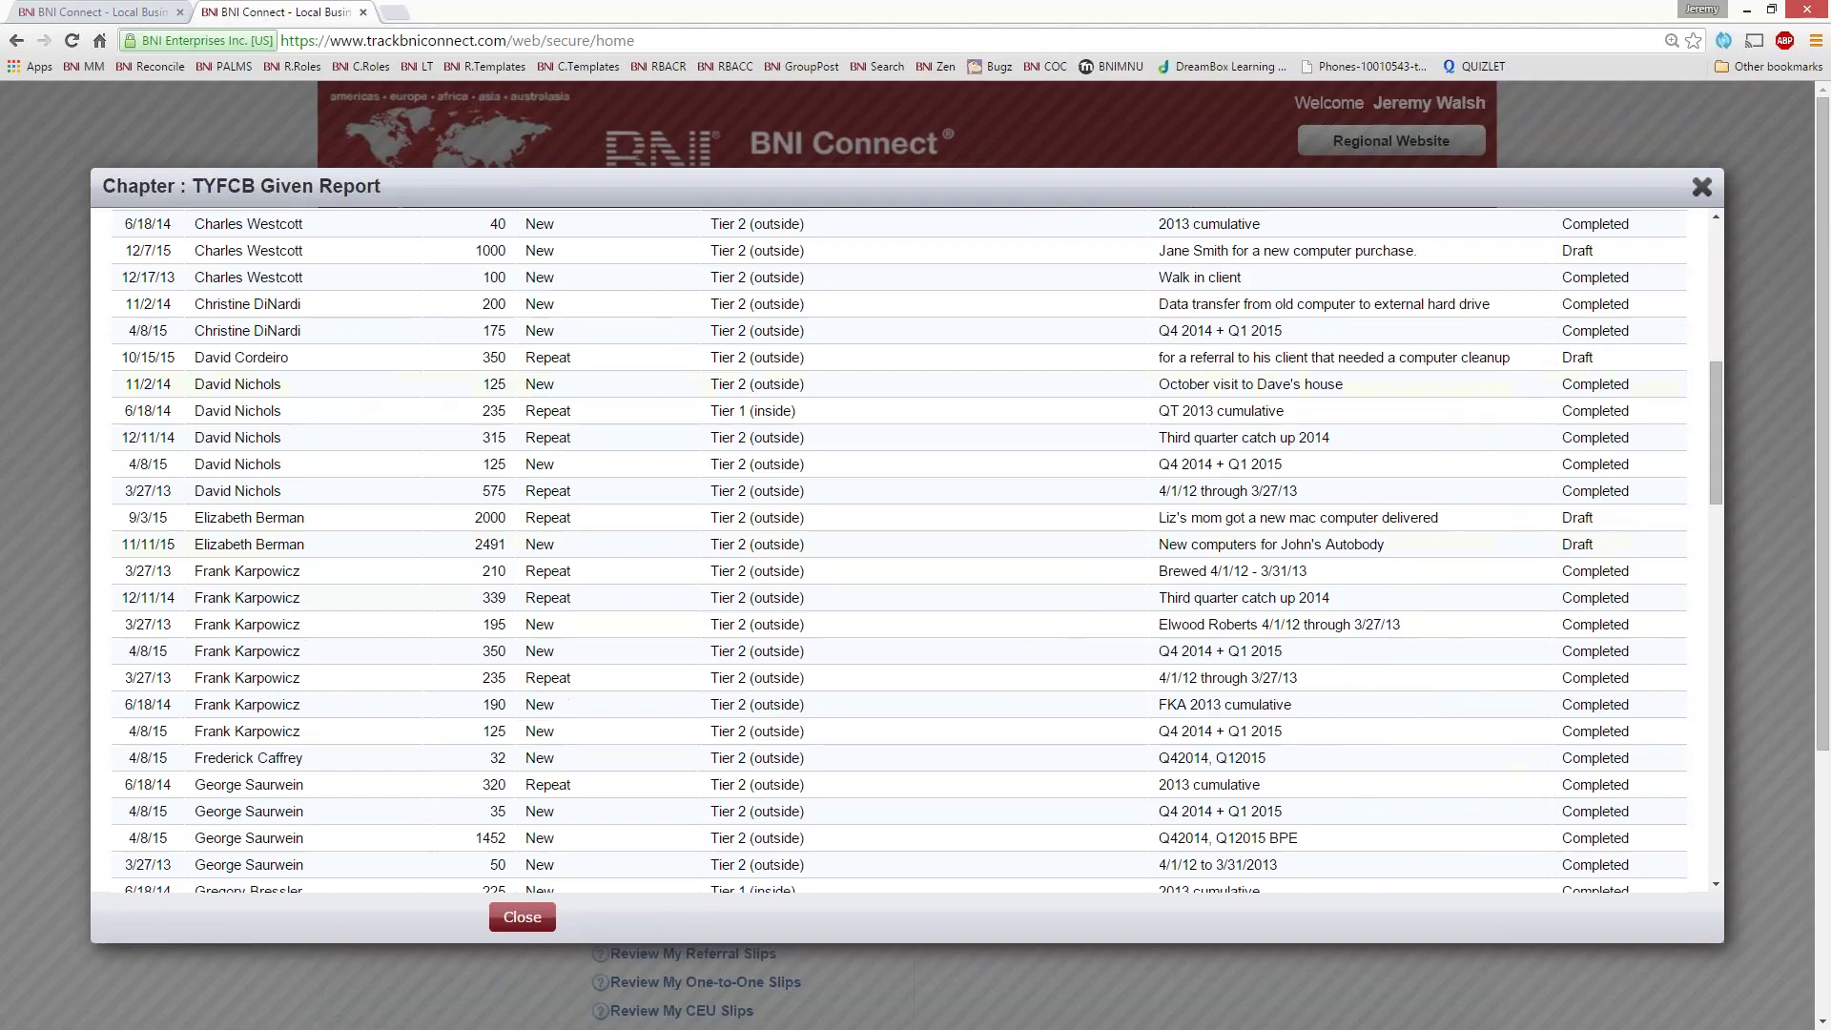
{"action": "scroll", "coordinate": [253, 600], "scroll_direction": "down", "scroll_amount": 2}
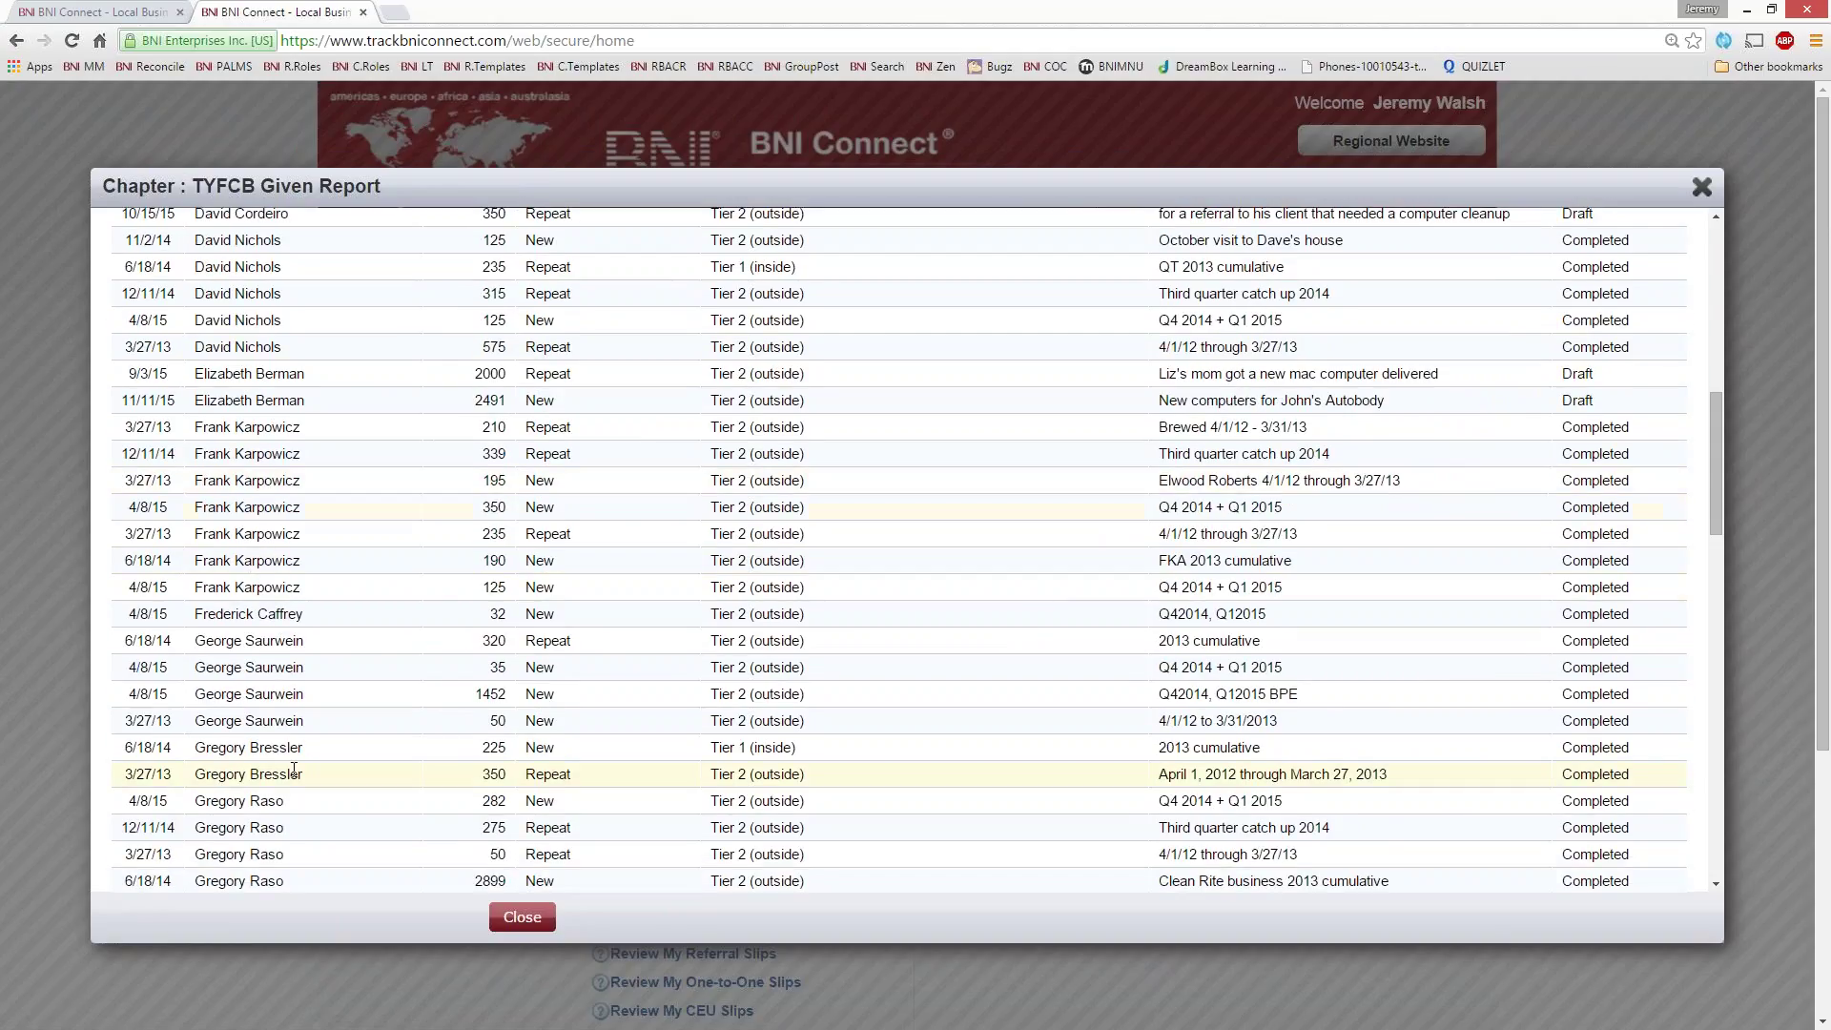
{"action": "scroll", "coordinate": [294, 771], "scroll_direction": "down", "scroll_amount": 1}
{"action": "scroll", "coordinate": [294, 771], "scroll_direction": "up", "scroll_amount": 12}
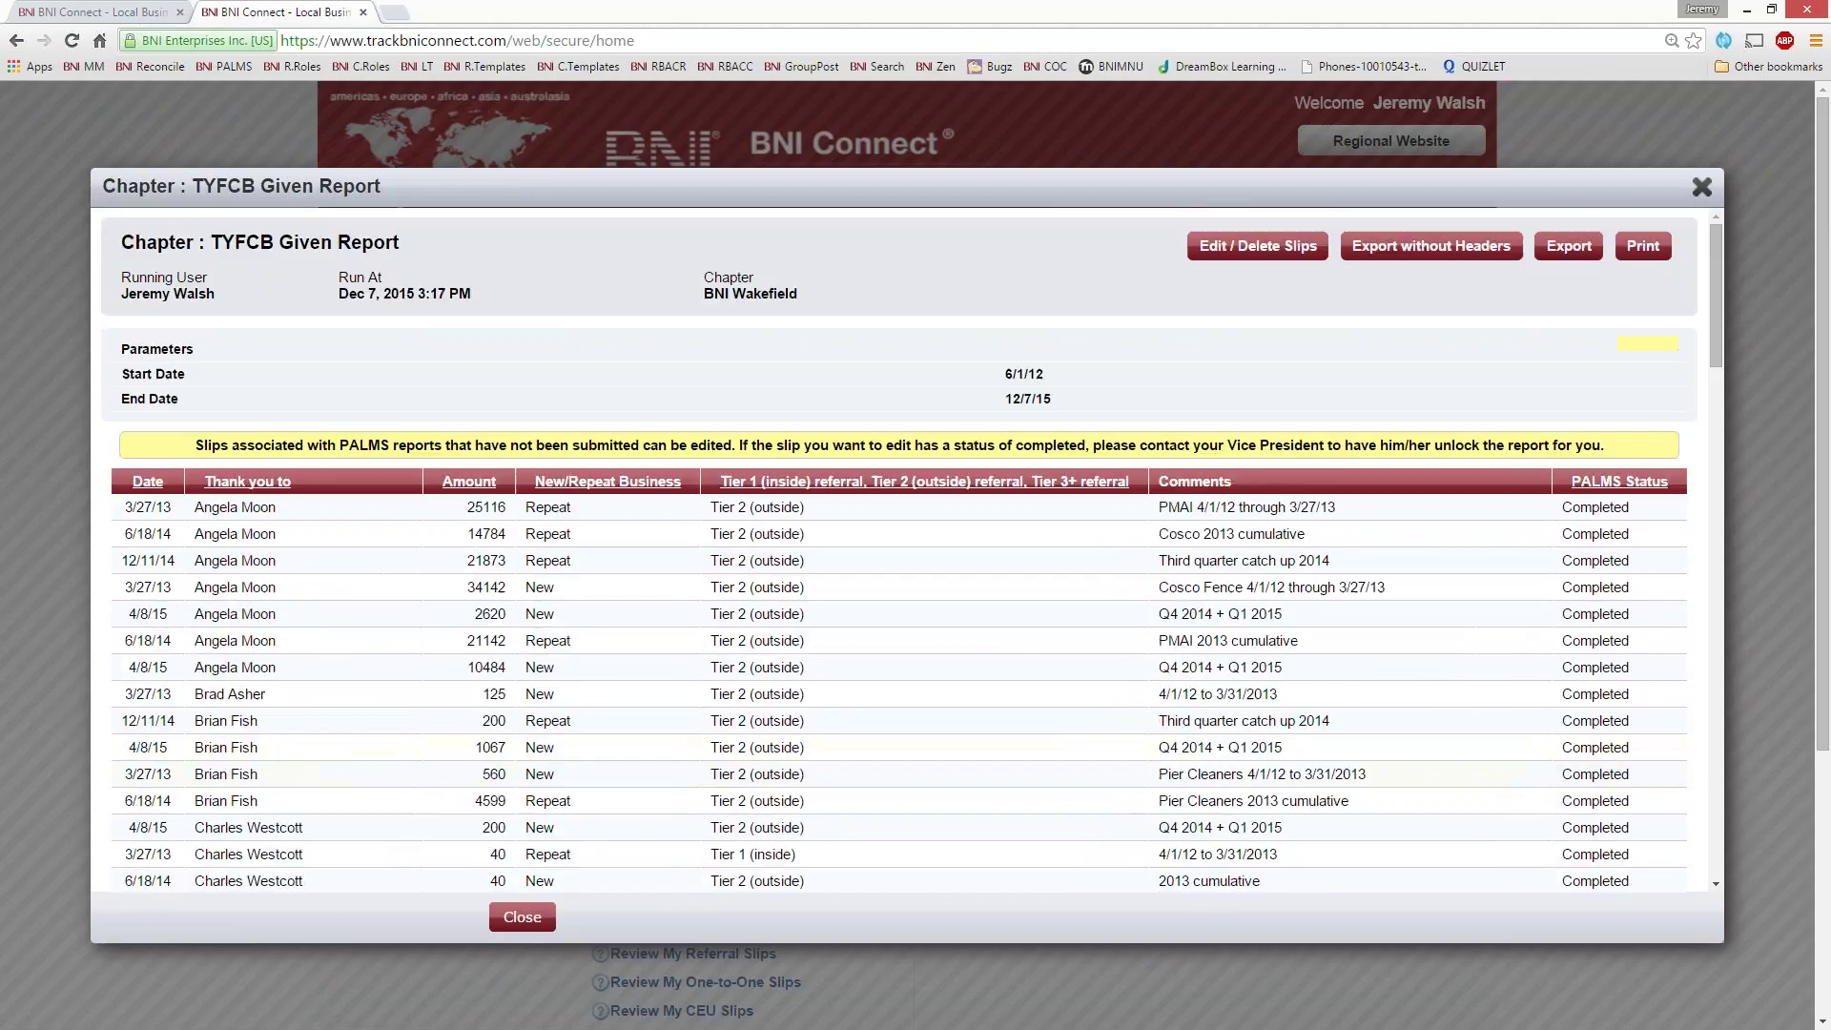
- Re-sort the TYFCB report by Amount, then close the report
{"action": "left_click", "coordinate": [463, 482]}
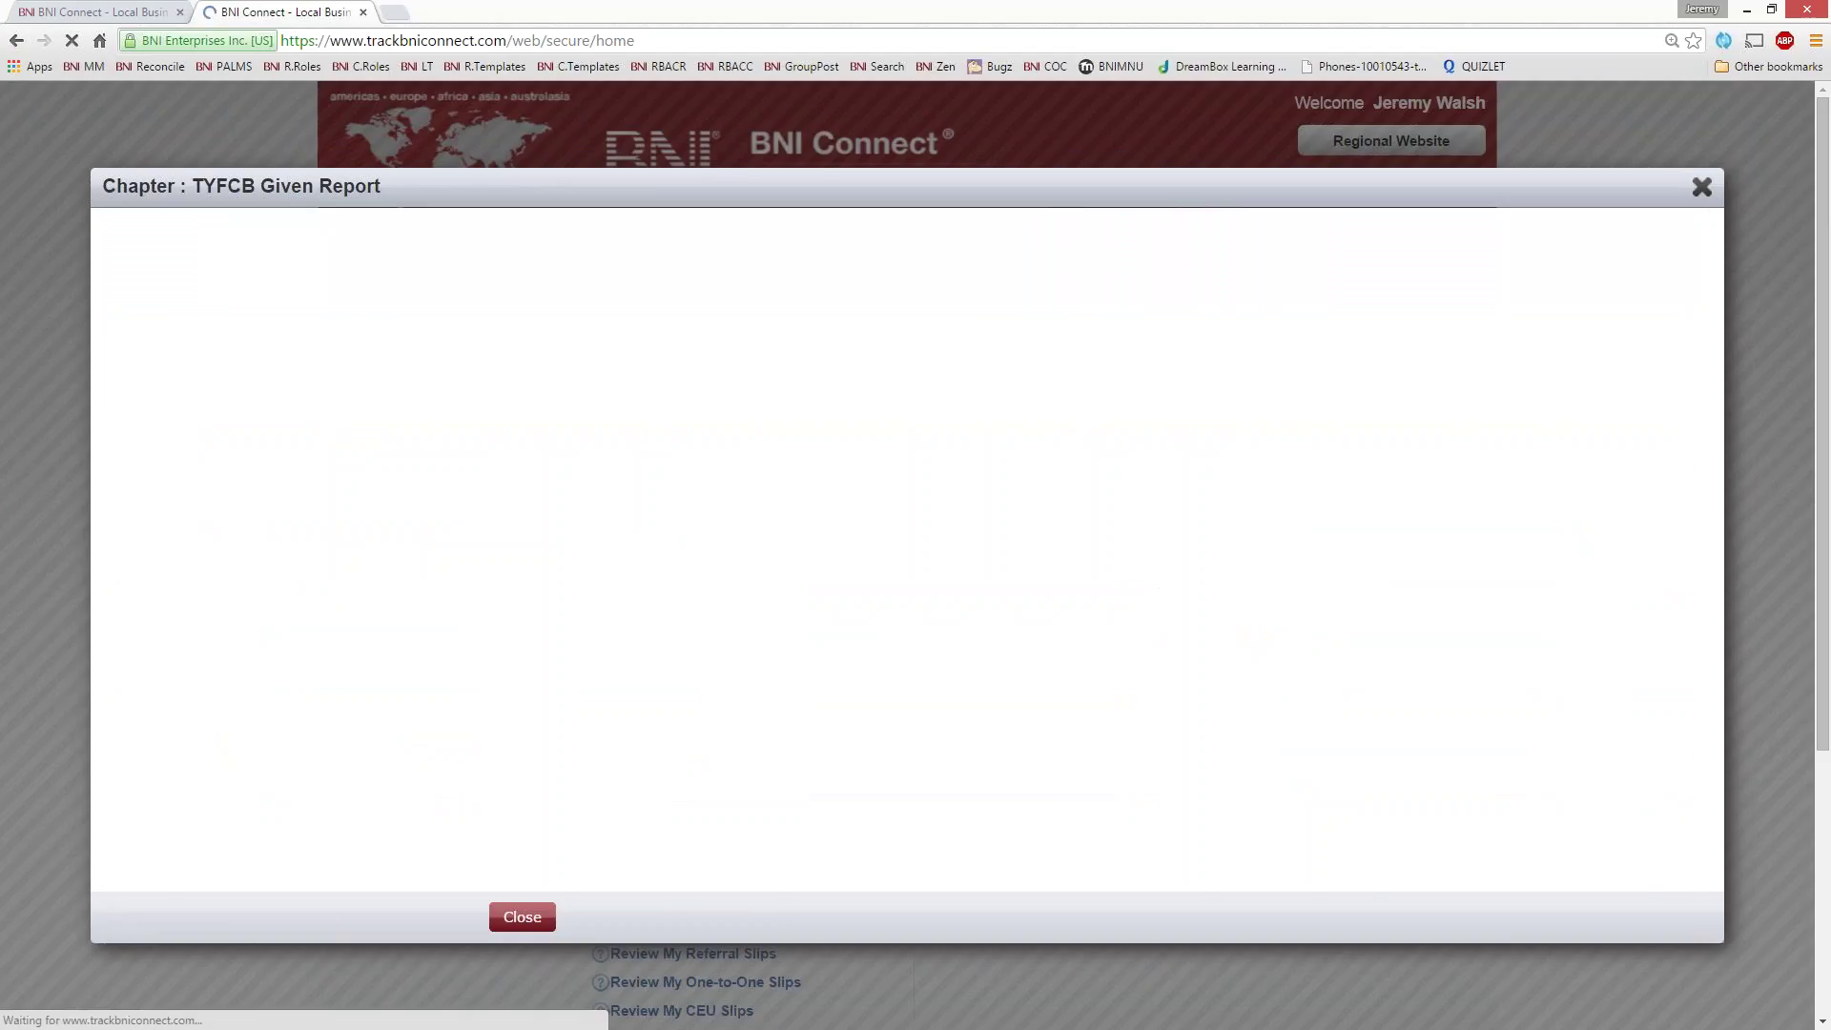
{"action": "scroll", "coordinate": [322, 573], "scroll_direction": "down", "scroll_amount": 3}
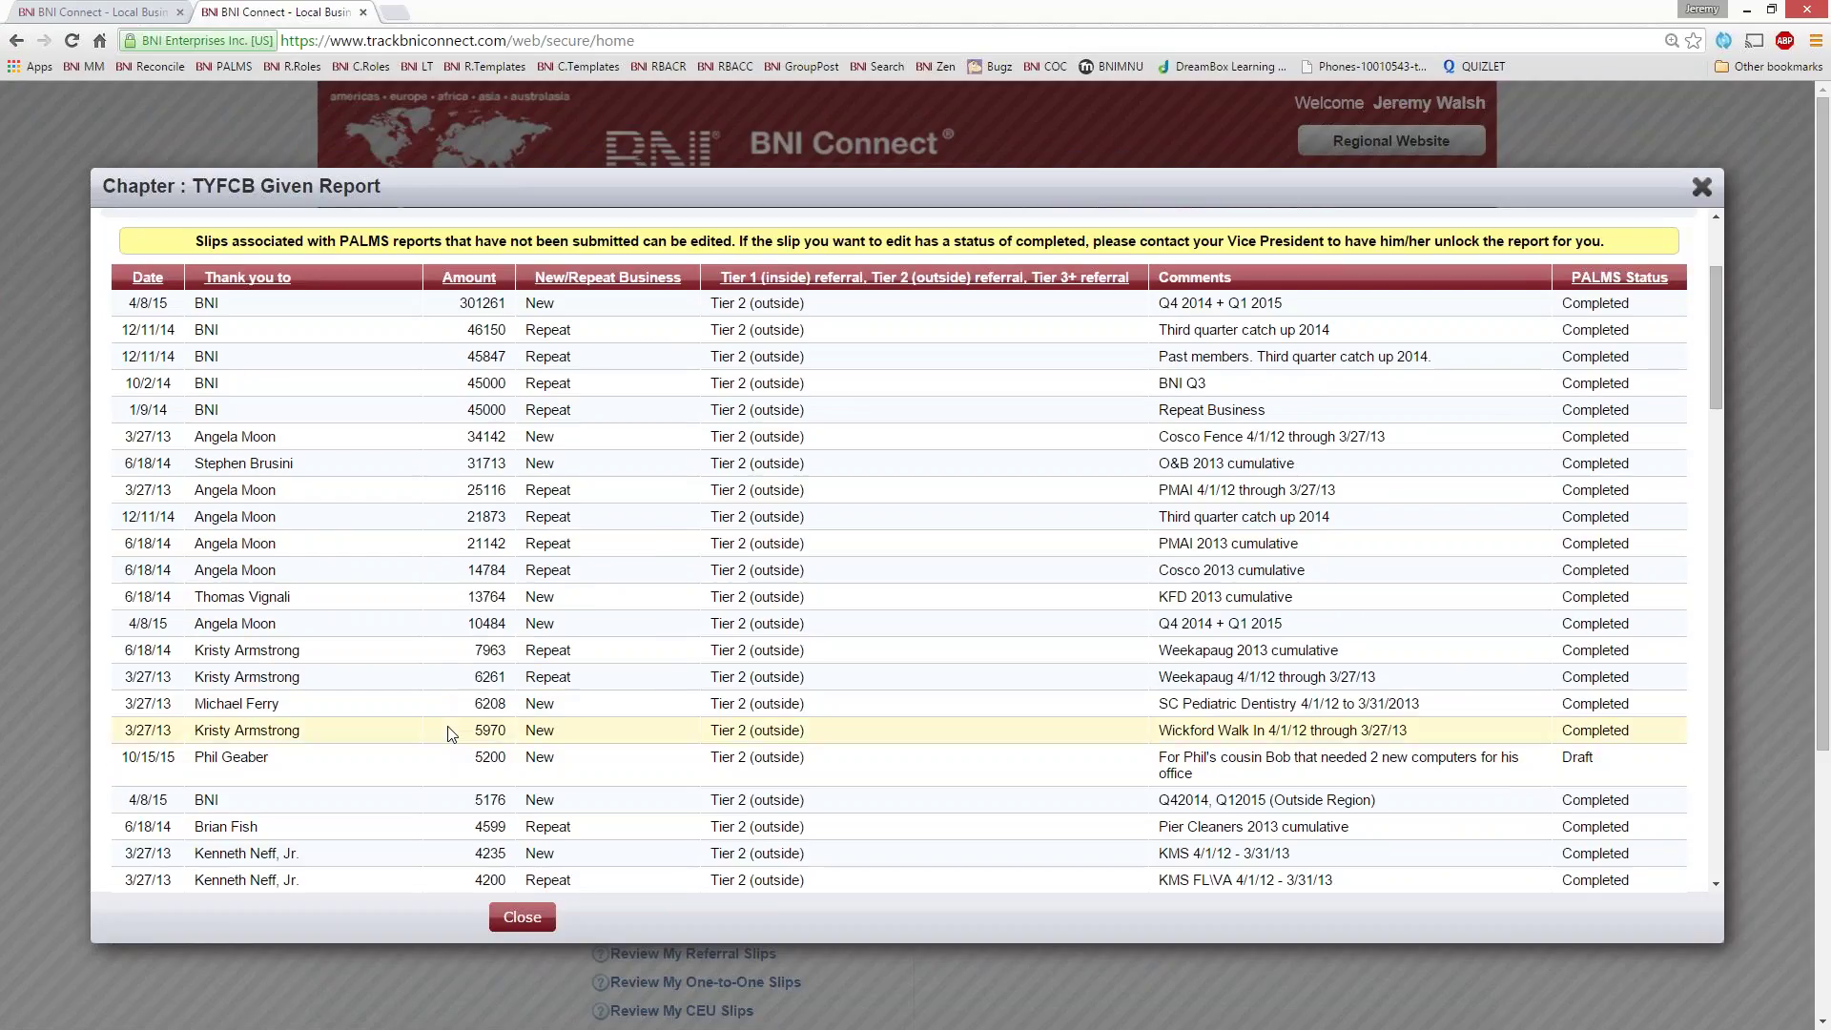
{"action": "scroll", "coordinate": [452, 733], "scroll_direction": "up", "scroll_amount": 3}
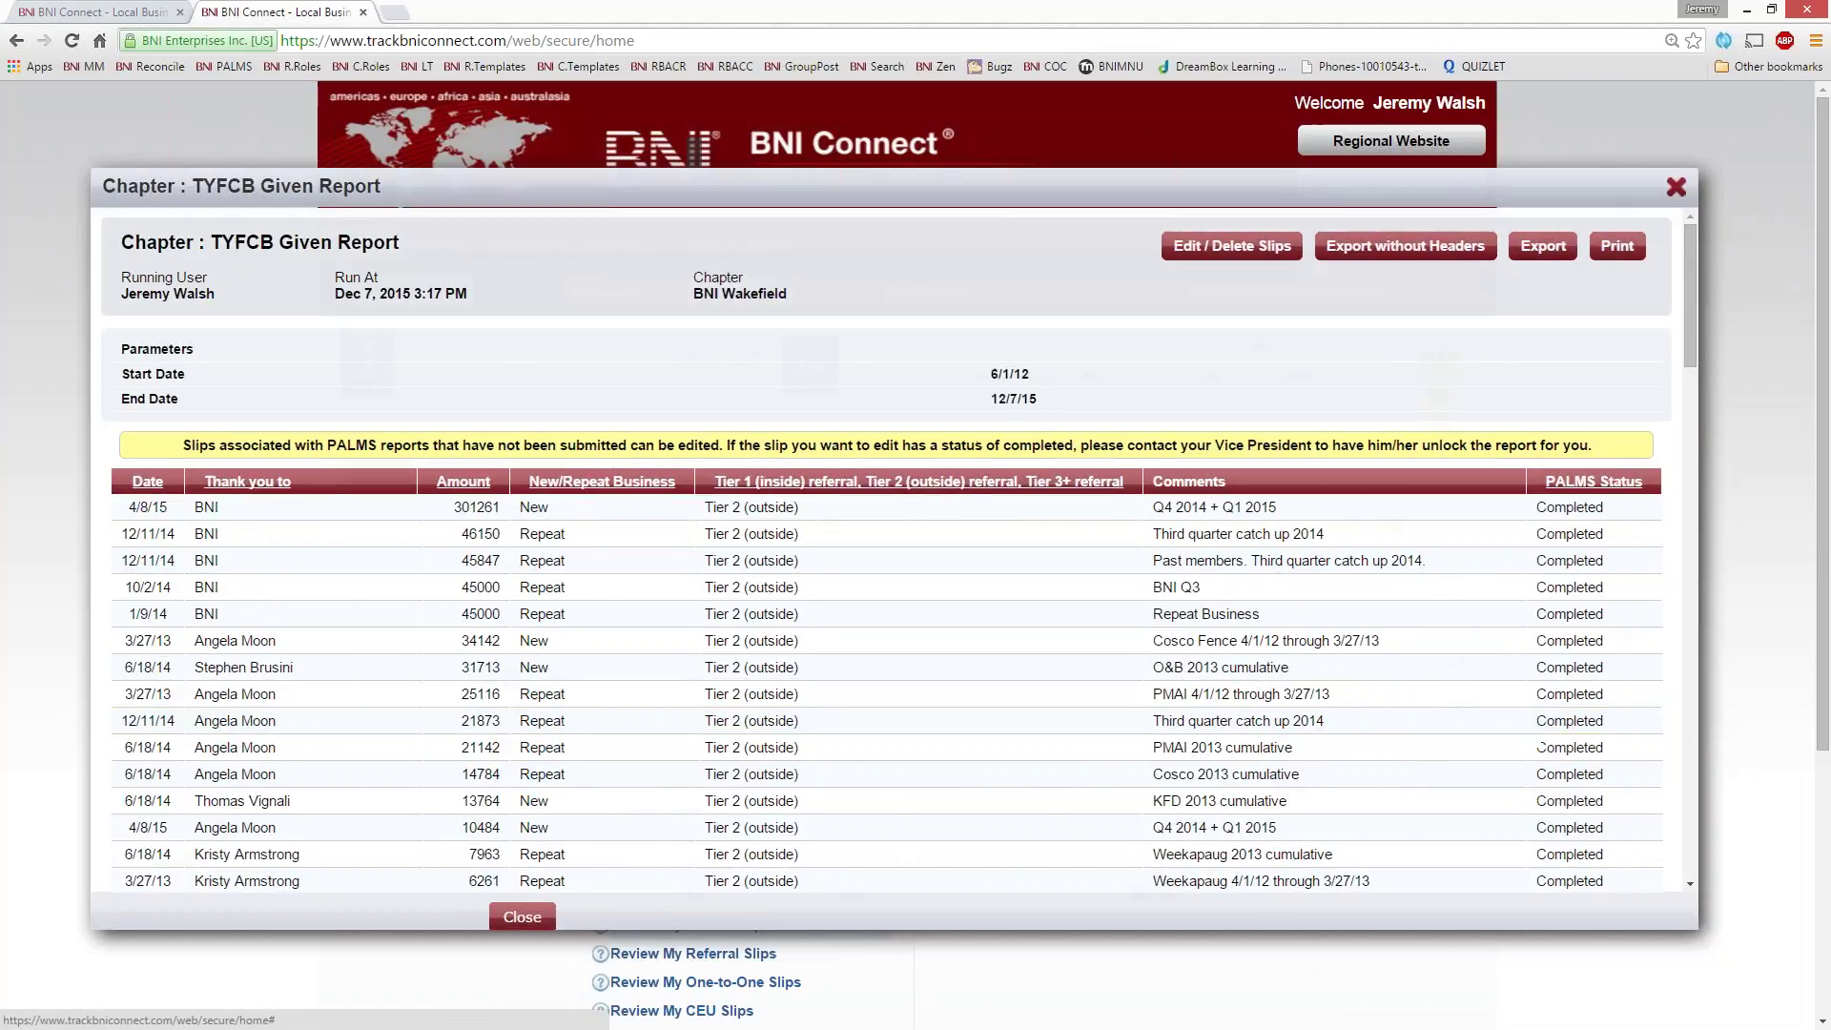
{"action": "left_click", "coordinate": [522, 916]}
{"action": "scroll", "coordinate": [120, 562], "scroll_direction": "down", "scroll_amount": 3}
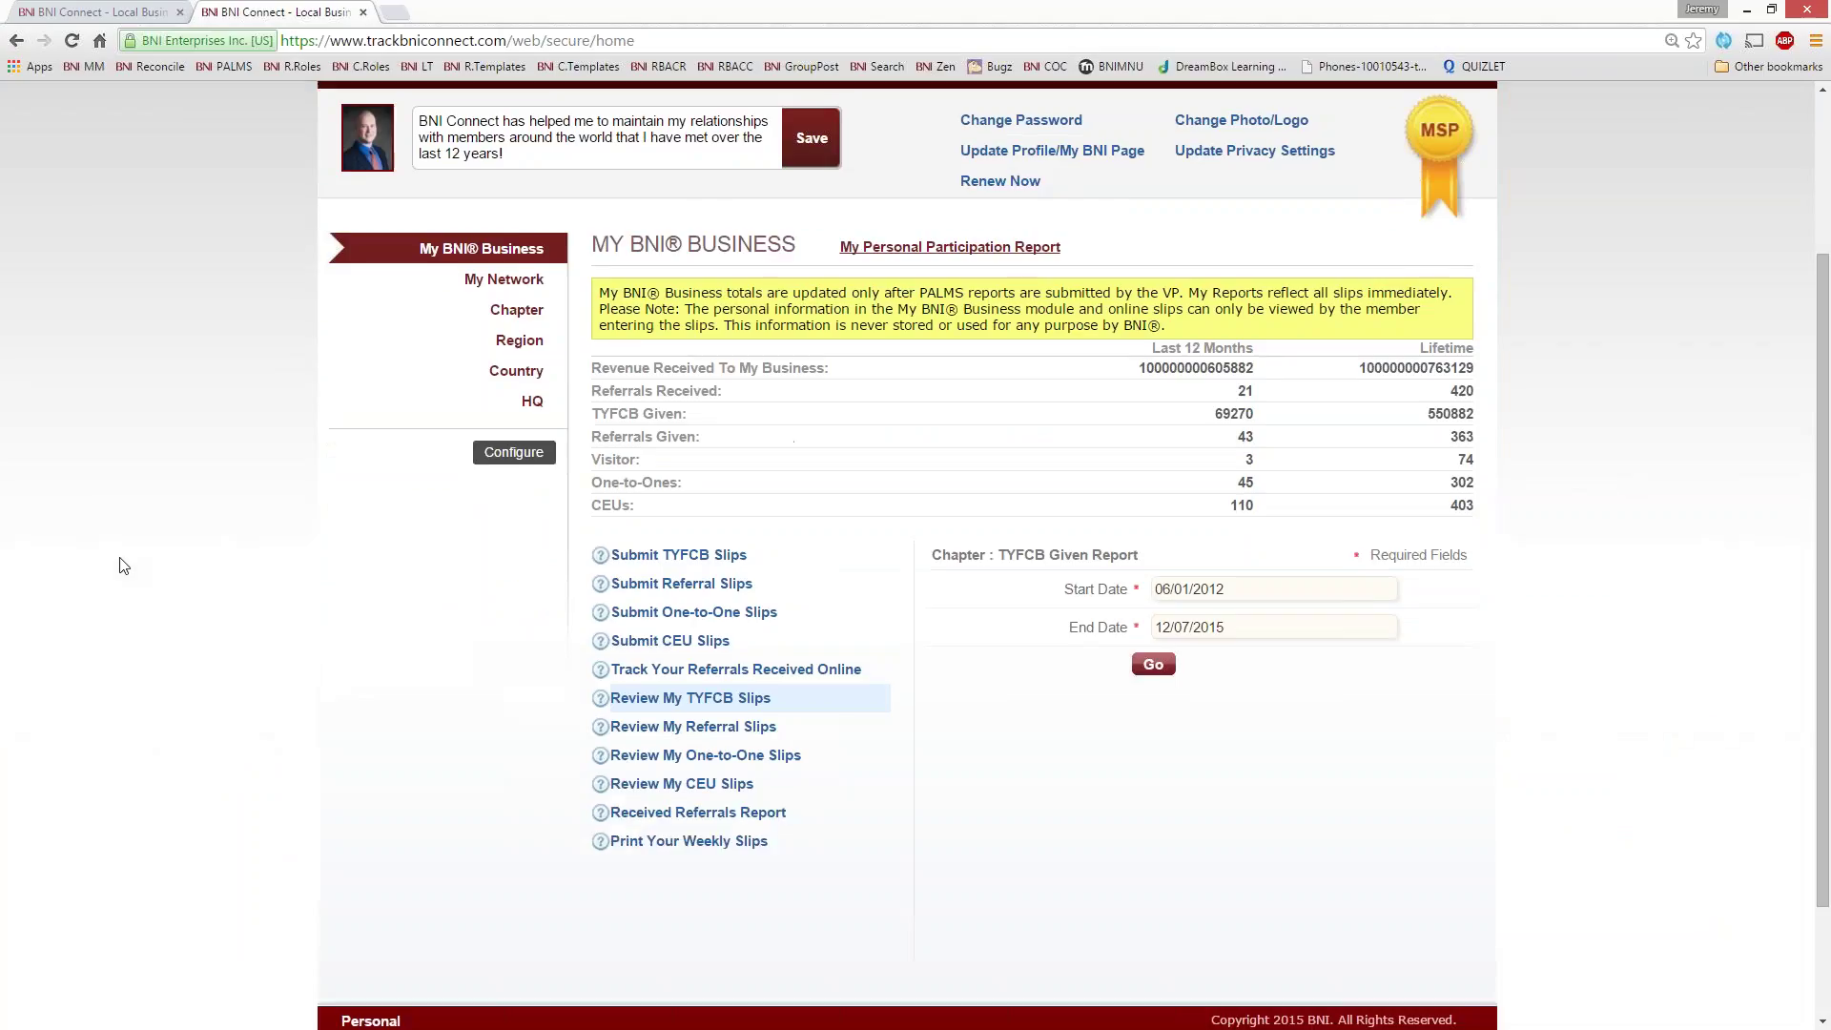
- Start a new One-to-One slip and browse the chapter member dropdown without choosing anyone
{"action": "scroll", "coordinate": [122, 565], "scroll_direction": "down", "scroll_amount": 2}
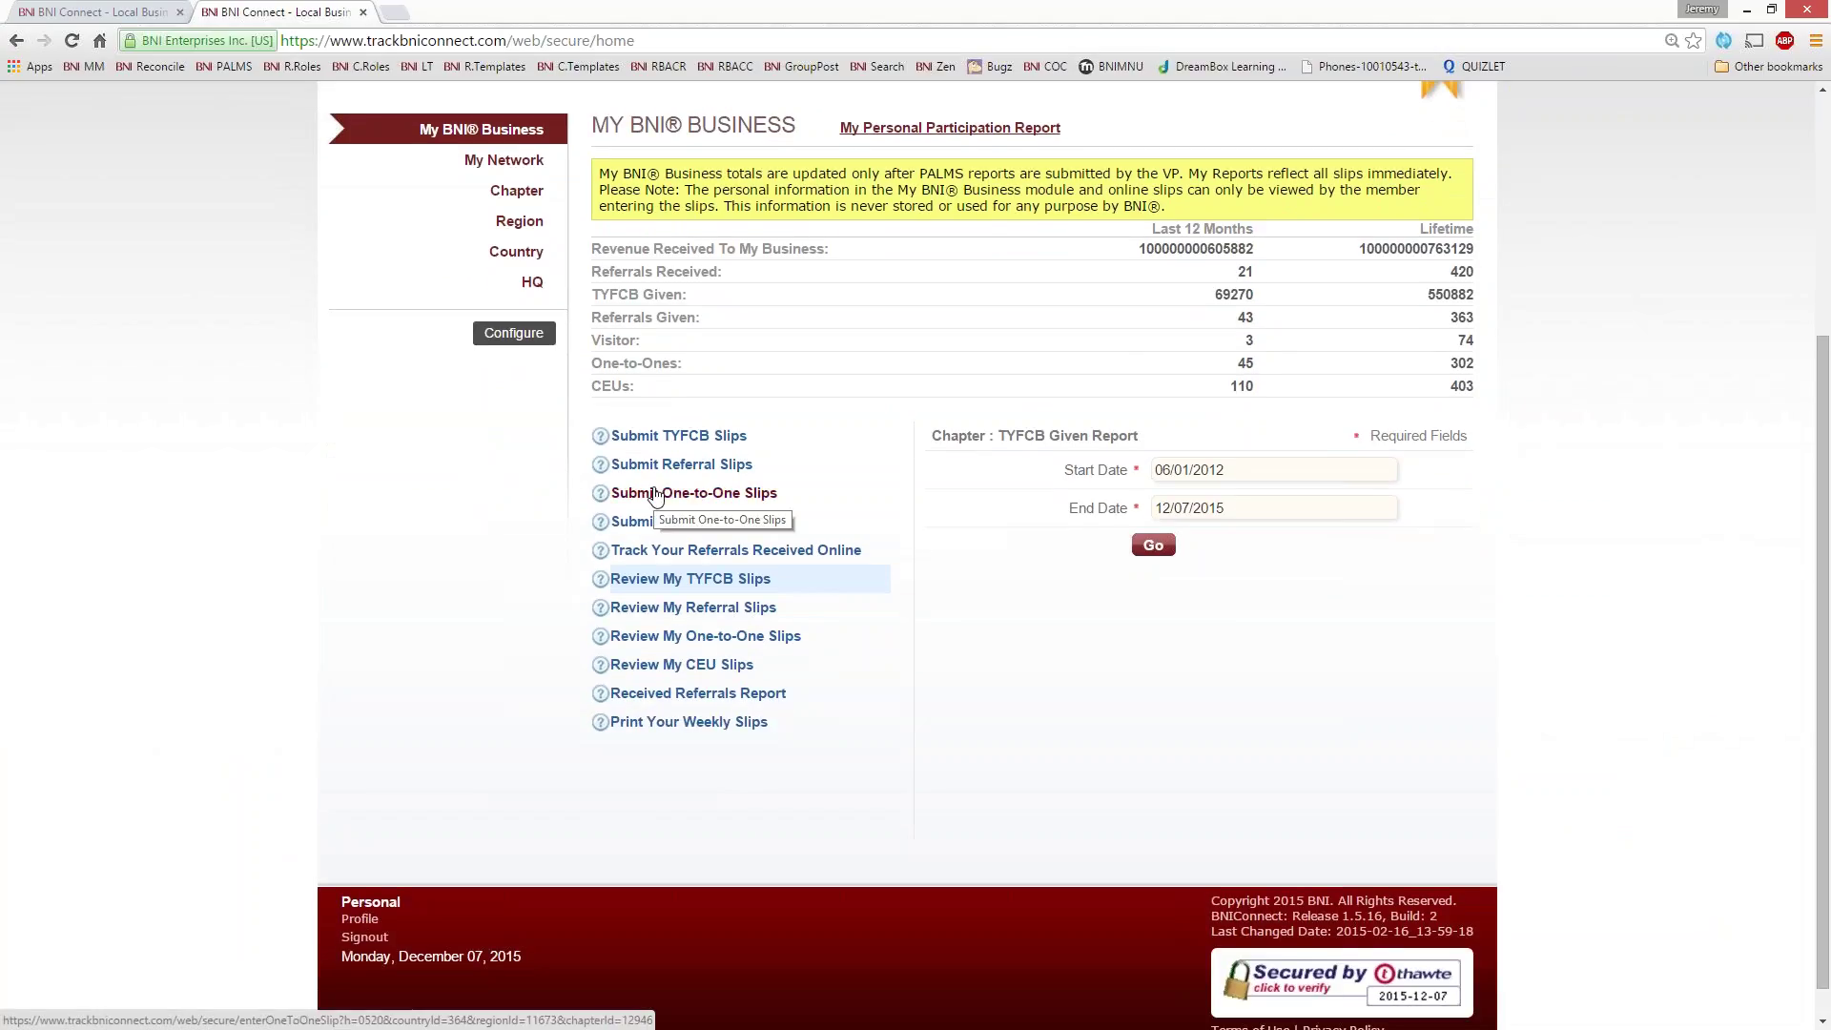
{"action": "left_click", "coordinate": [657, 495]}
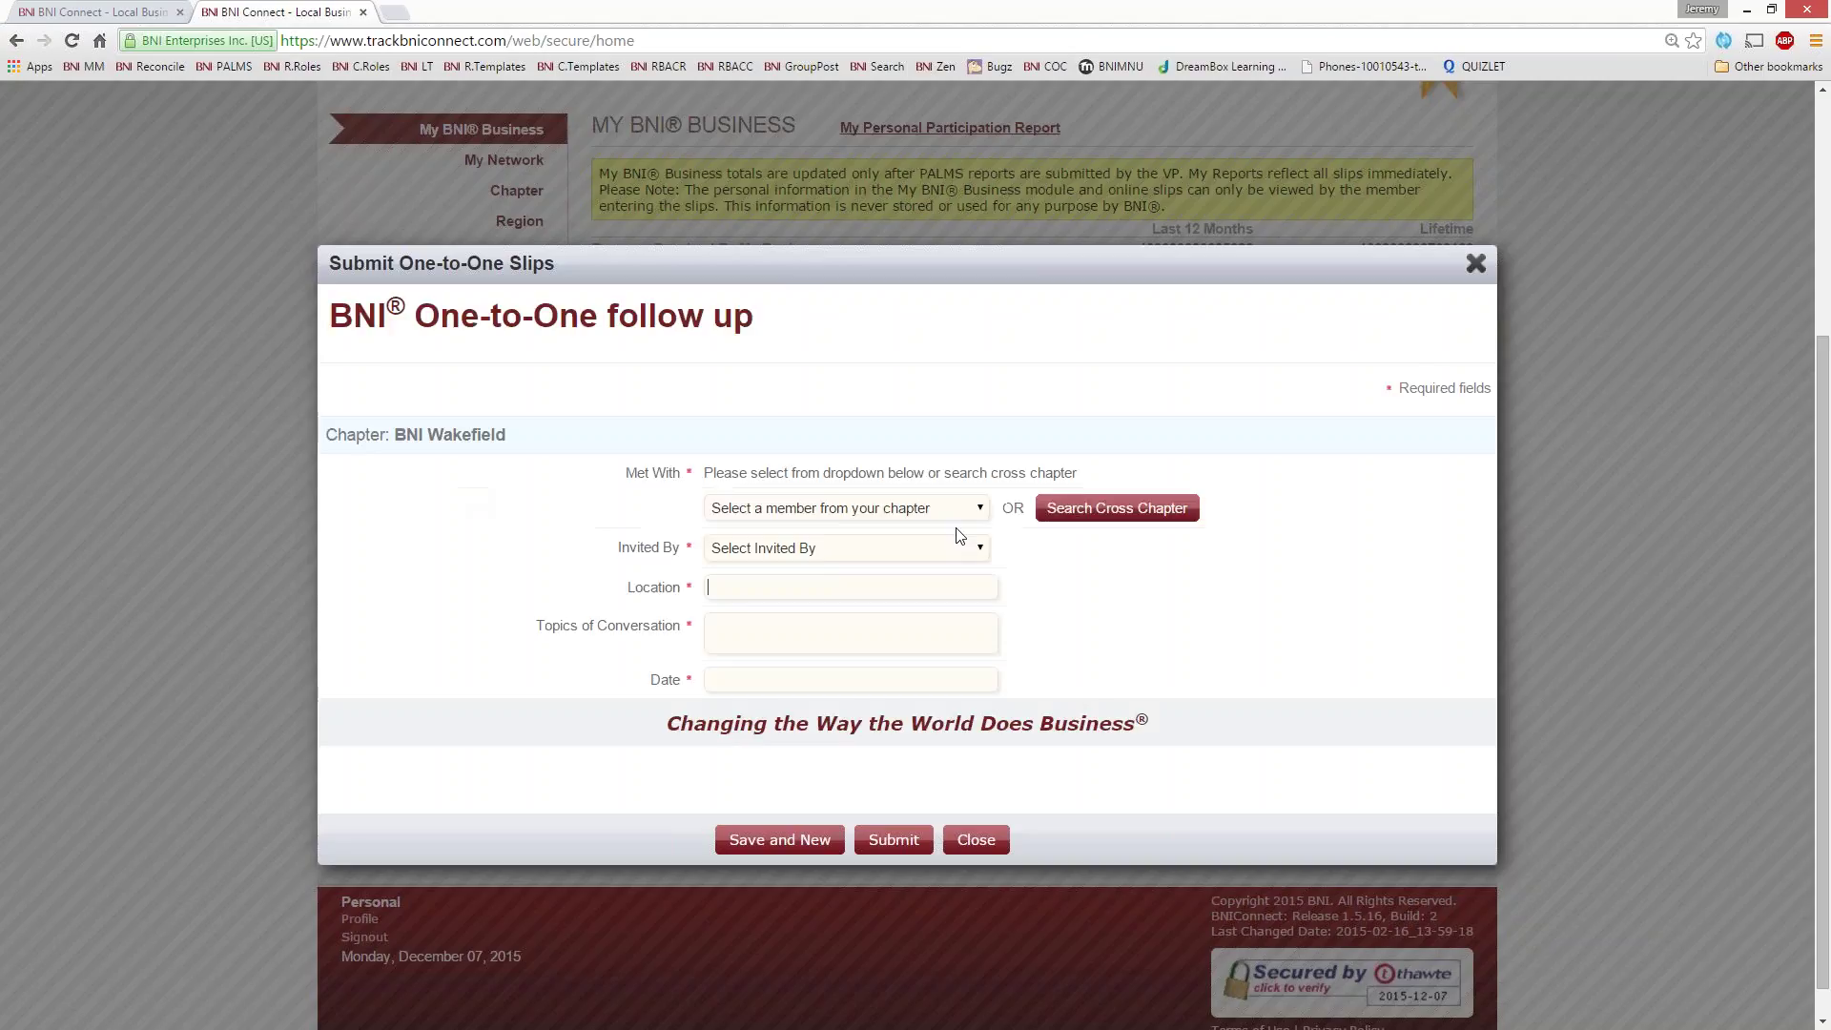
{"action": "left_click", "coordinate": [941, 509]}
{"action": "left_click", "coordinate": [951, 474]}
- Search across chapters by partial first and last name and confirm the BNI City Biz member
{"action": "left_click", "coordinate": [1130, 512]}
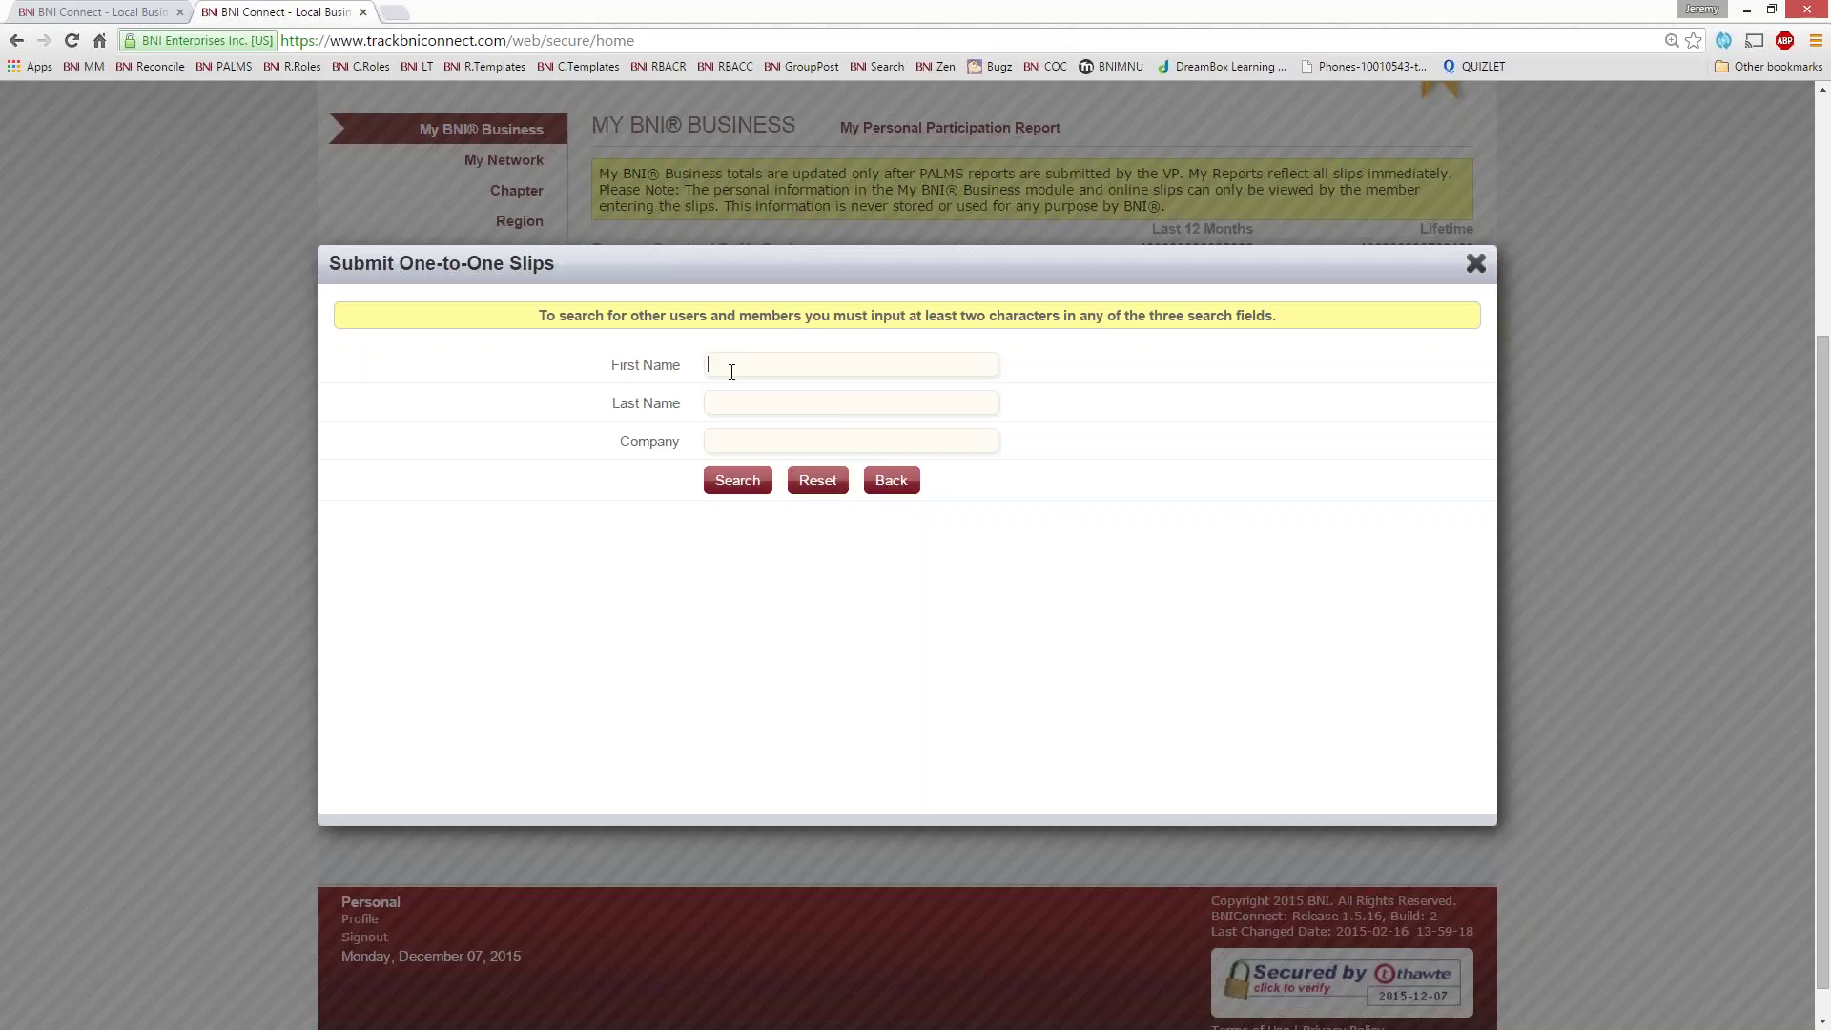
{"action": "type", "text": "dav"}
{"action": "type", "text": "co"}
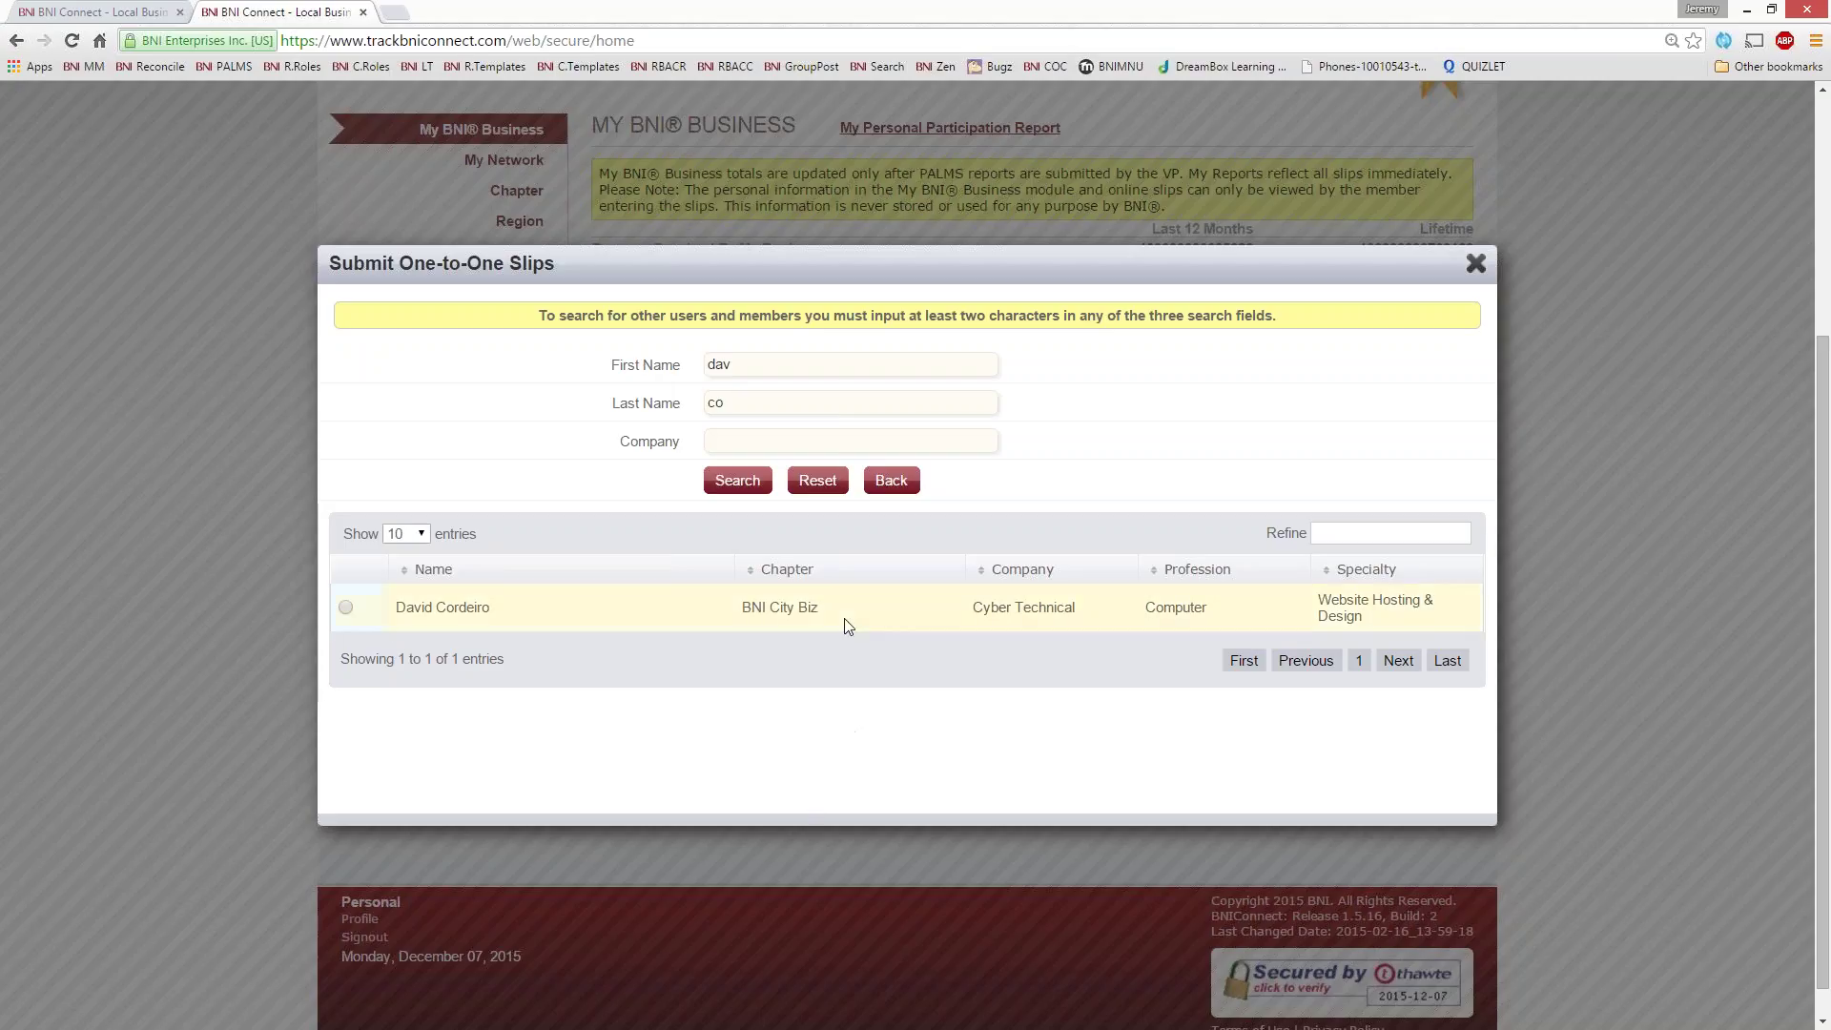
{"action": "left_click", "coordinate": [346, 608]}
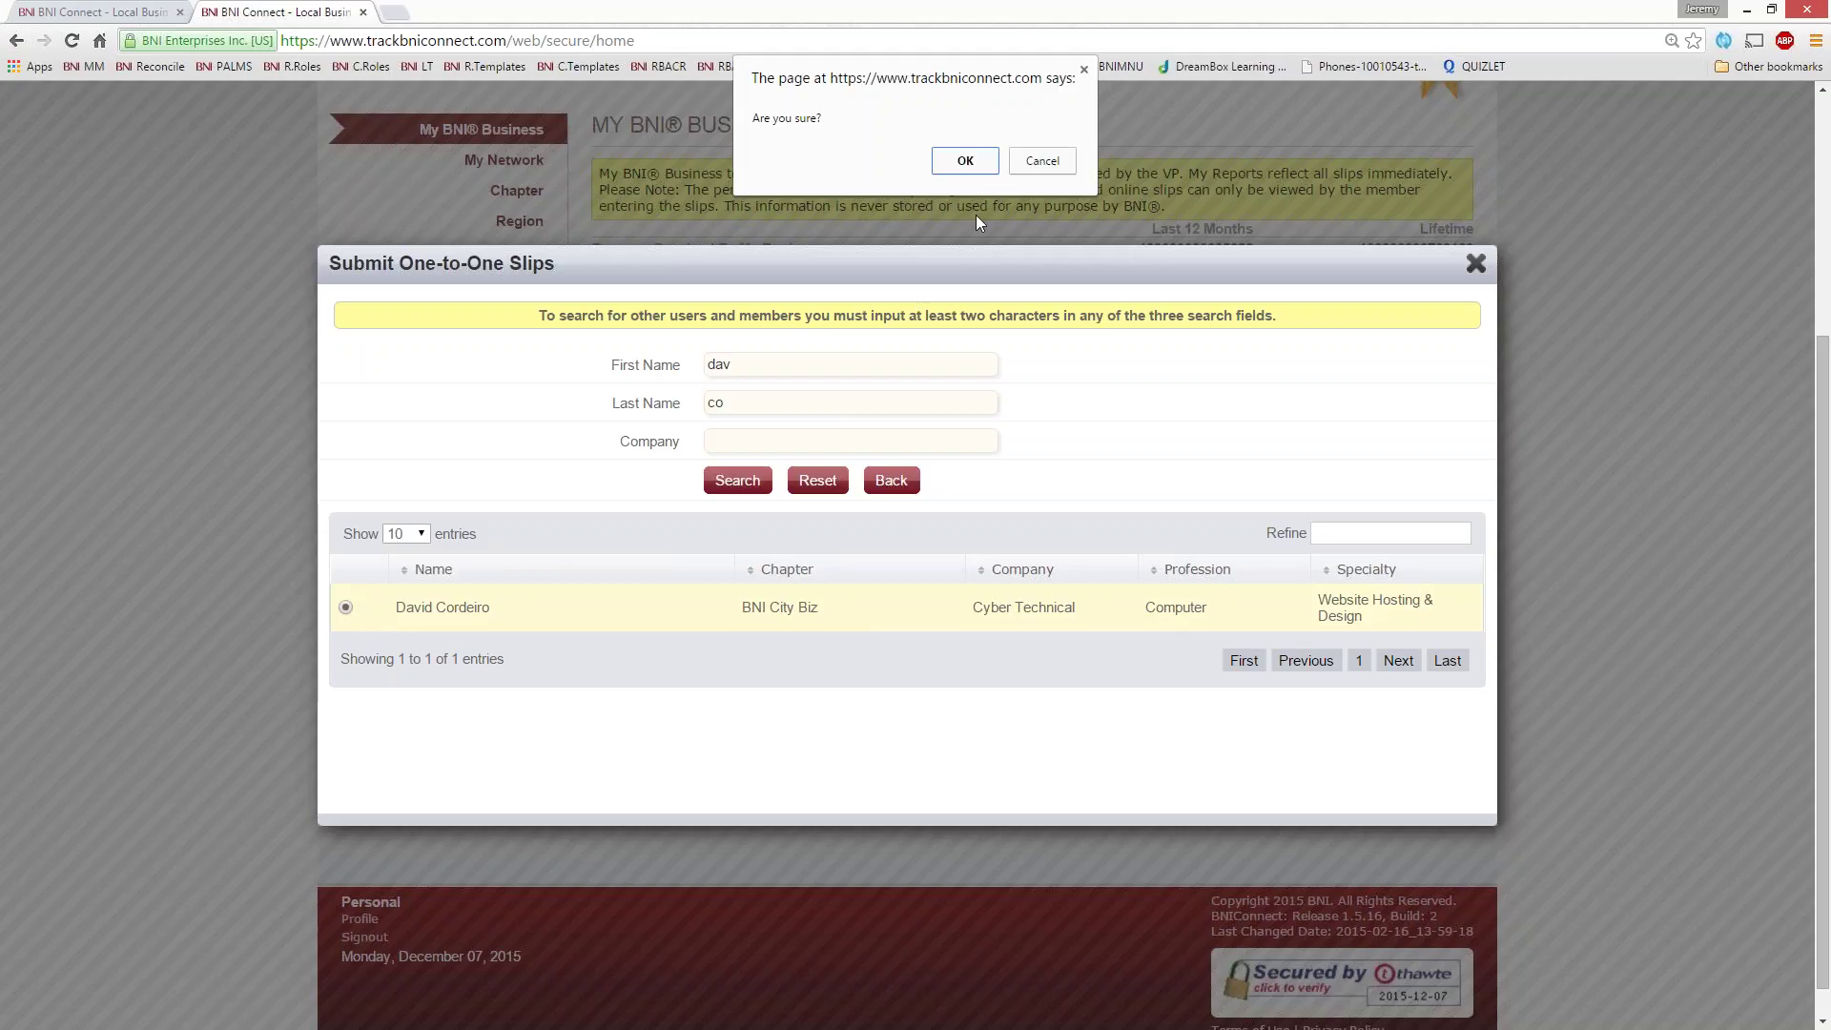
{"action": "left_click", "coordinate": [965, 162]}
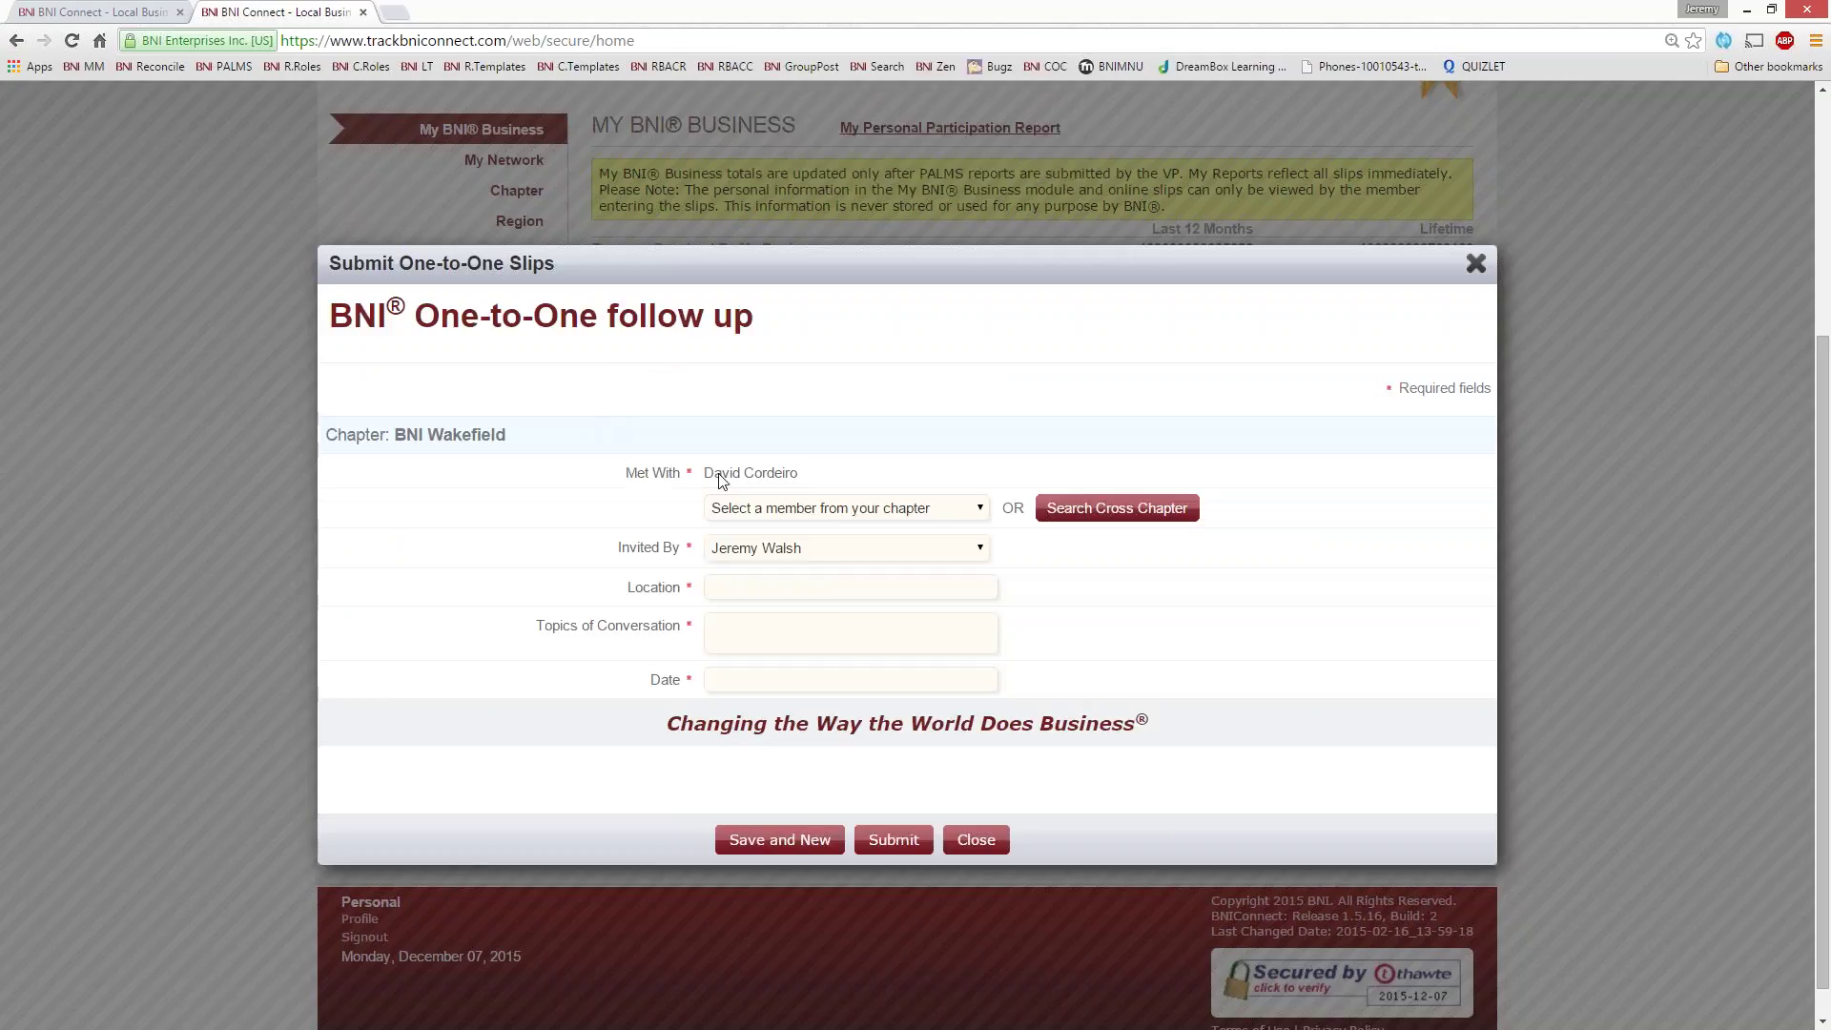
- Enter the member's office as location and 'Progress on a mutual client and some new web technologies' as topics
{"action": "left_click_drag", "start_coordinate": [795, 483], "coordinate": [621, 482]}
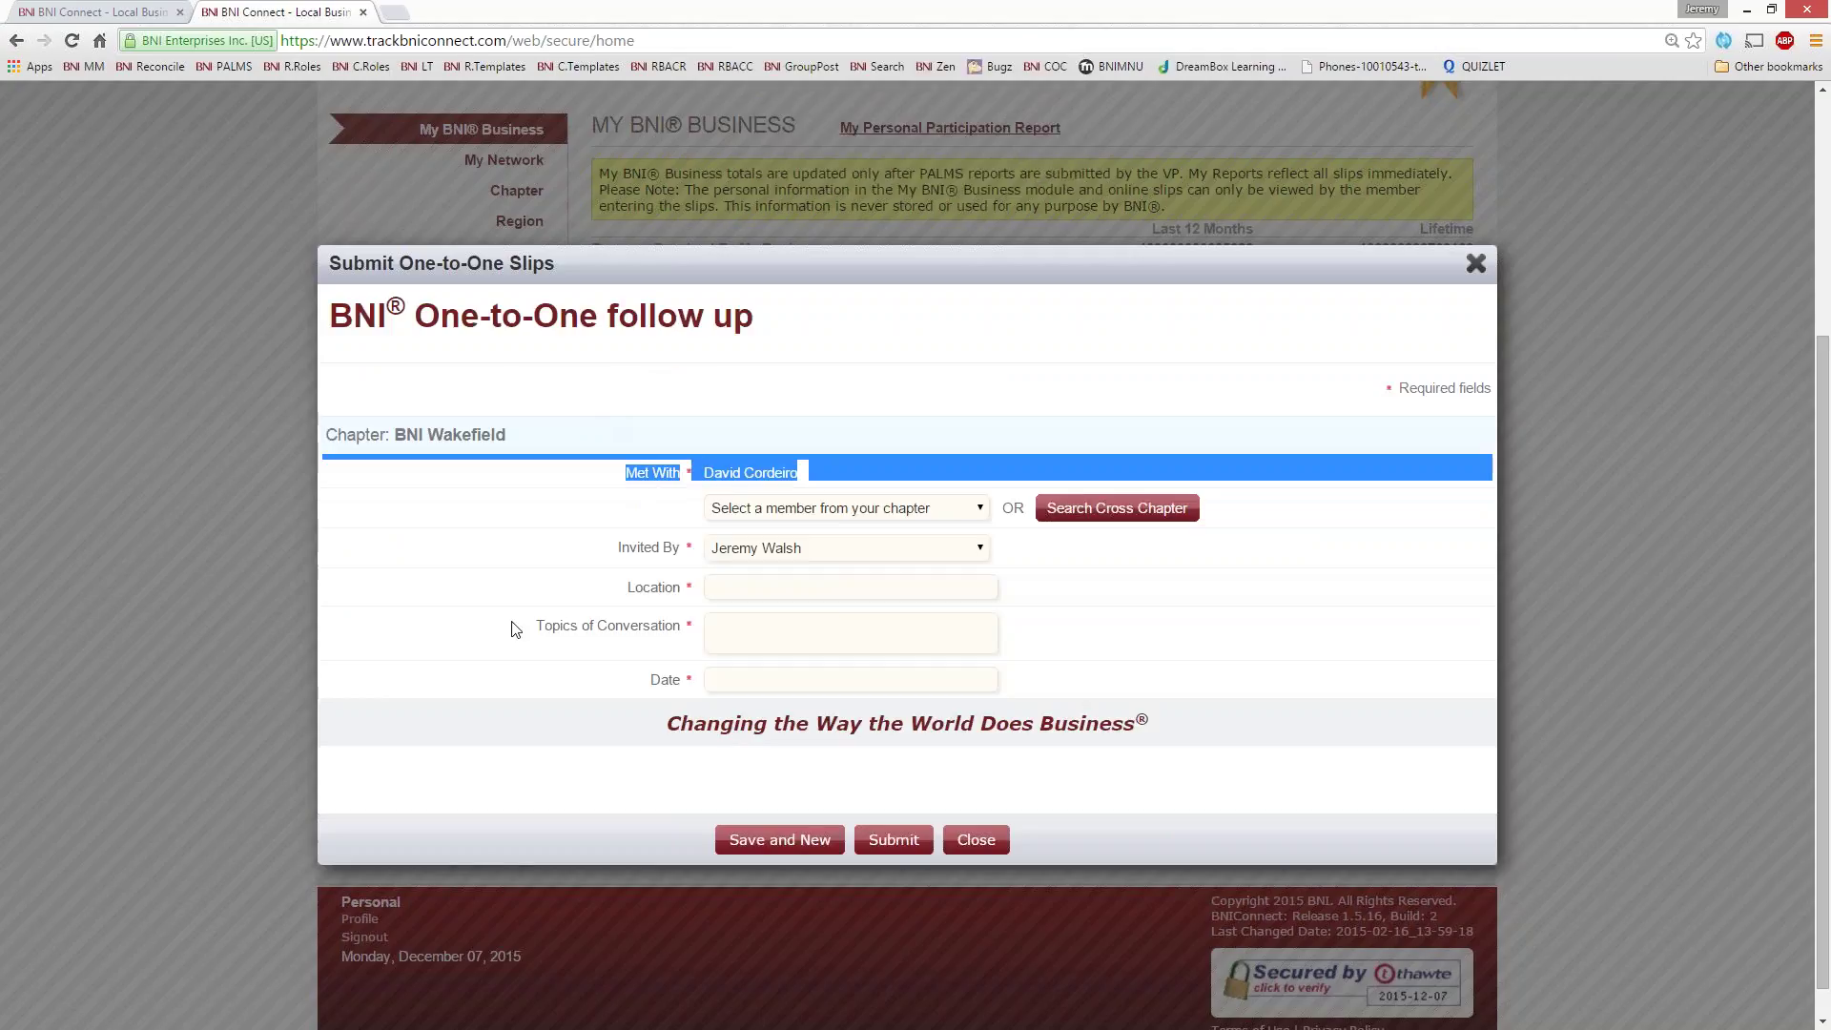
{"action": "left_click", "coordinate": [710, 598]}
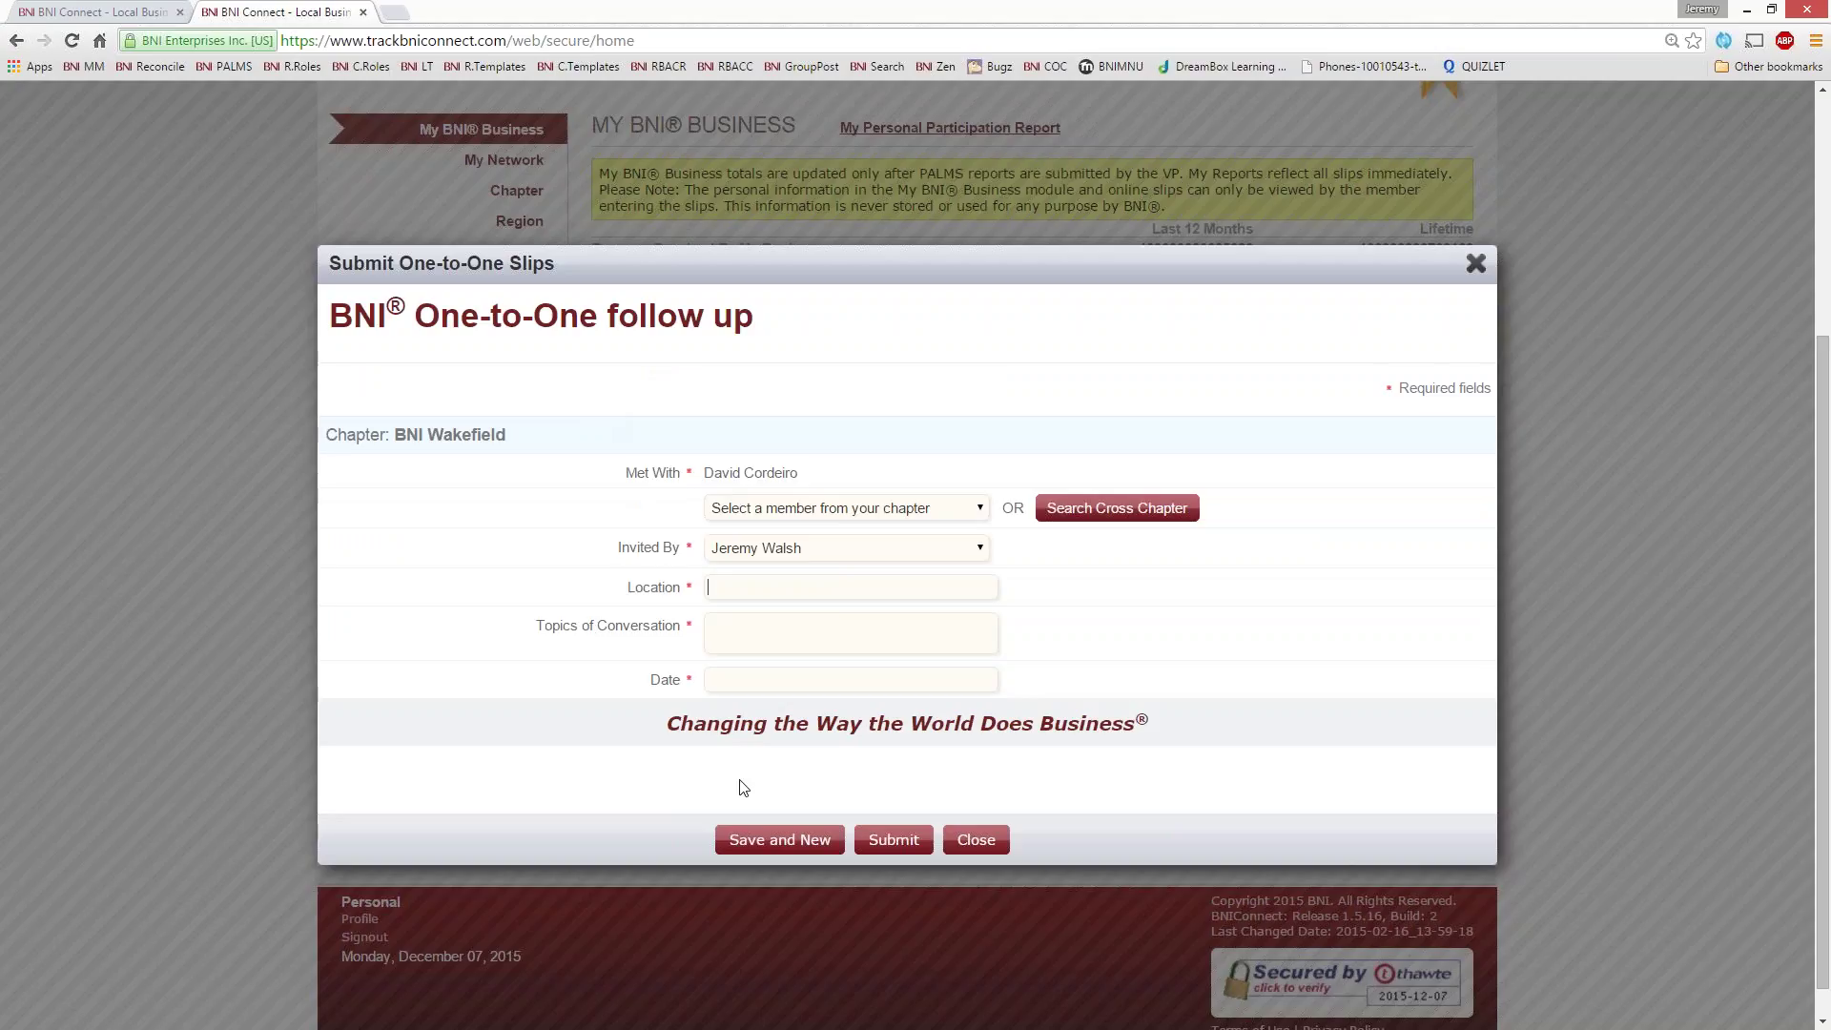
{"action": "type", "text": "David's Office"}
{"action": "key", "text": "Tab"}
{"action": "type", "text": "M"}
{"action": "key", "text": "BackSpace"}
{"action": "type", "text": "Progress on a mutual c"}
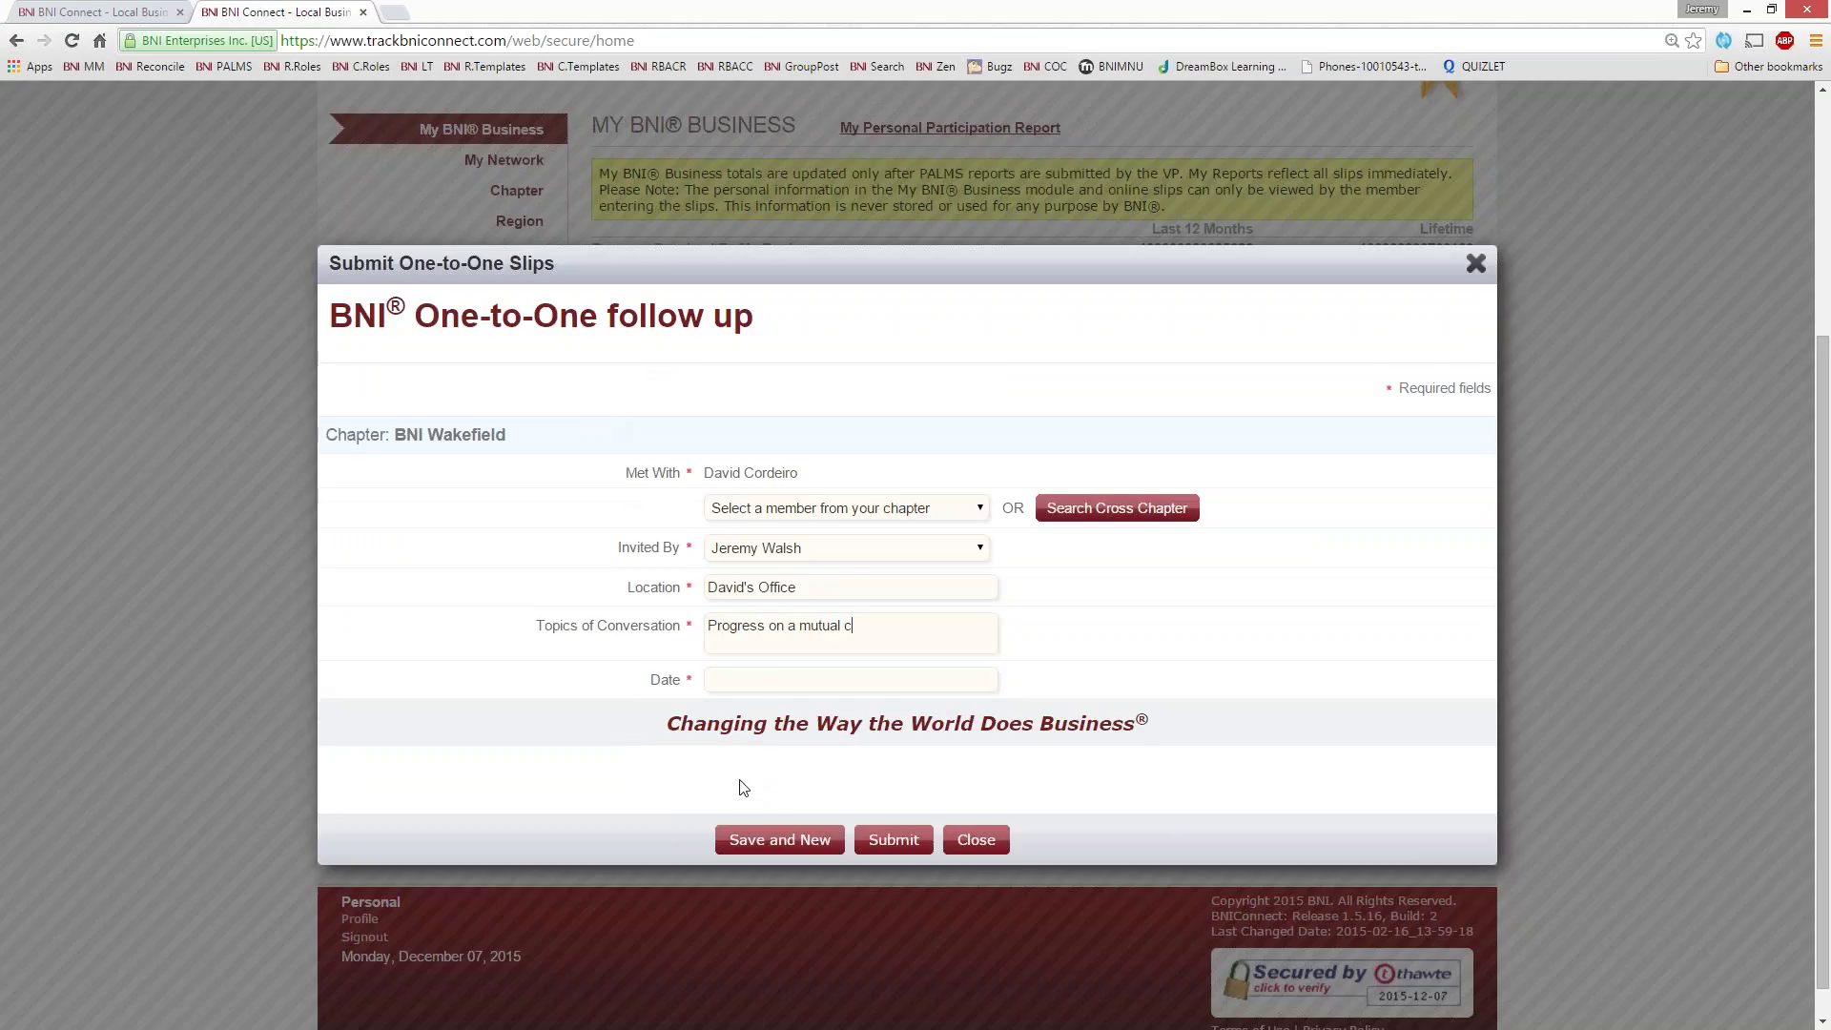
{"action": "type", "text": "lient and some new web technologies"}
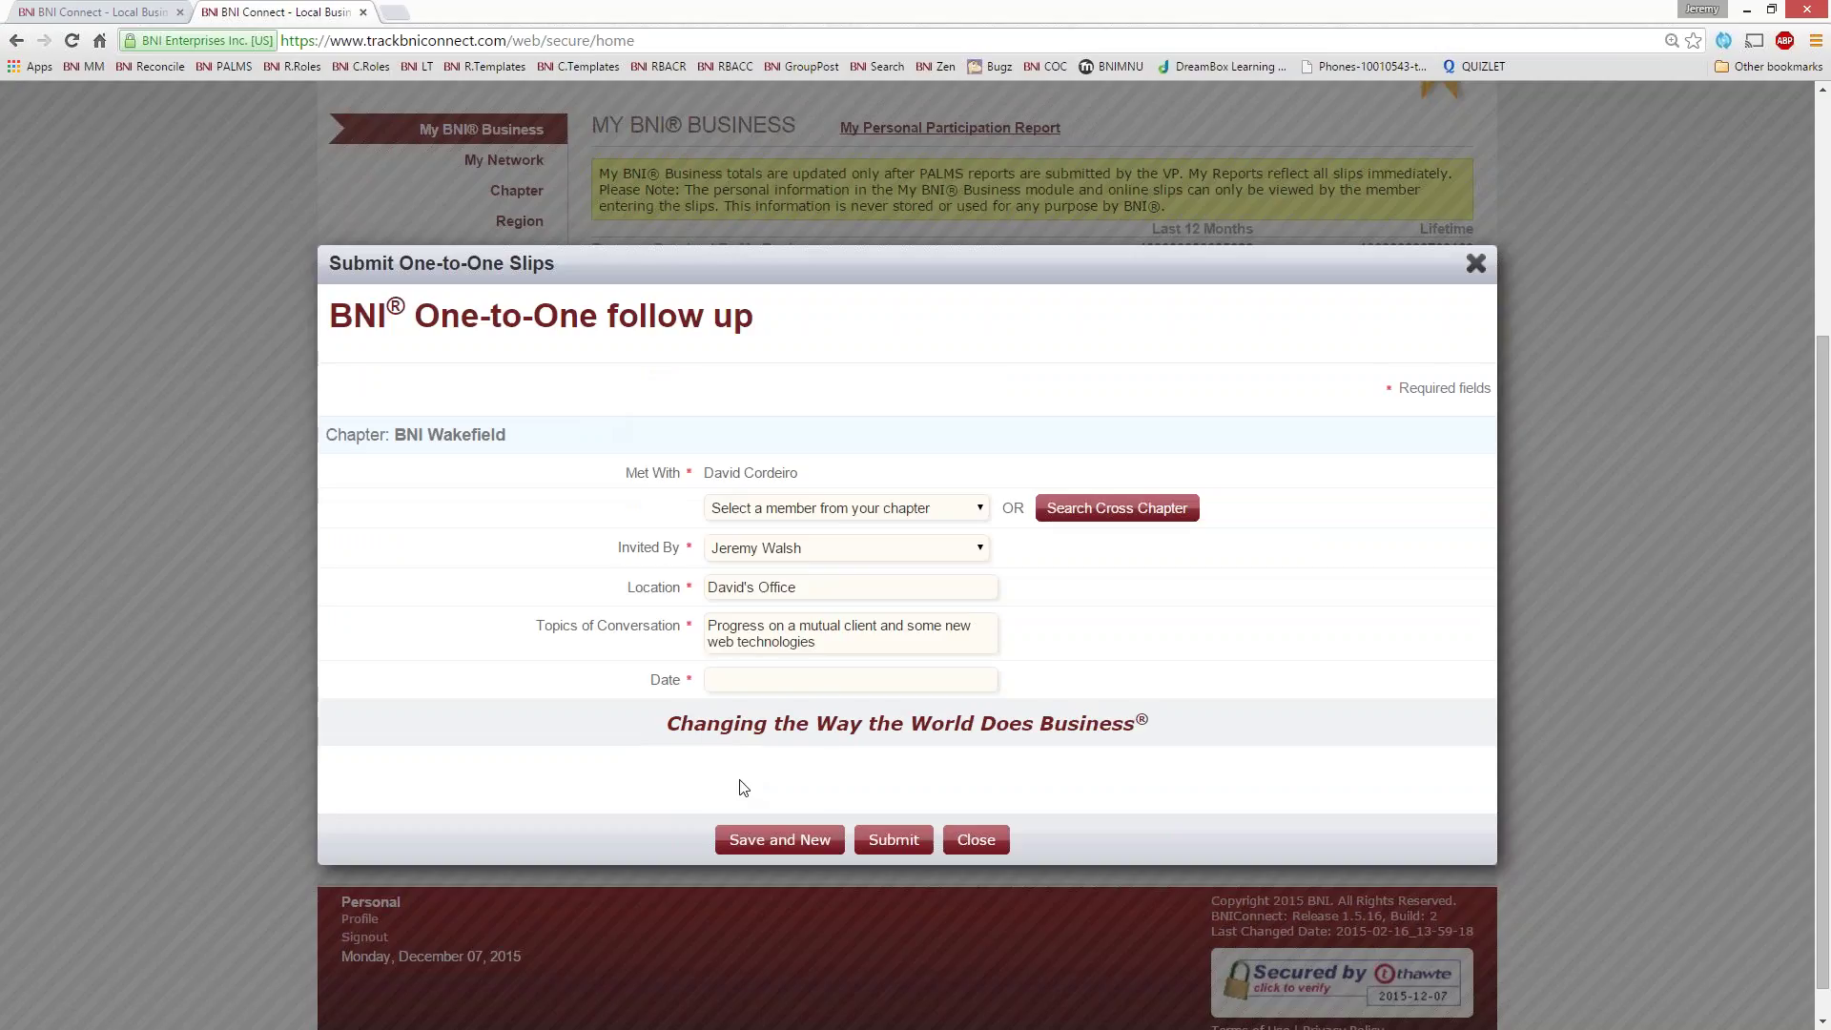
- Date the one-to-one slip 12/04/2015 and submit it
{"action": "key", "text": "Tab"}
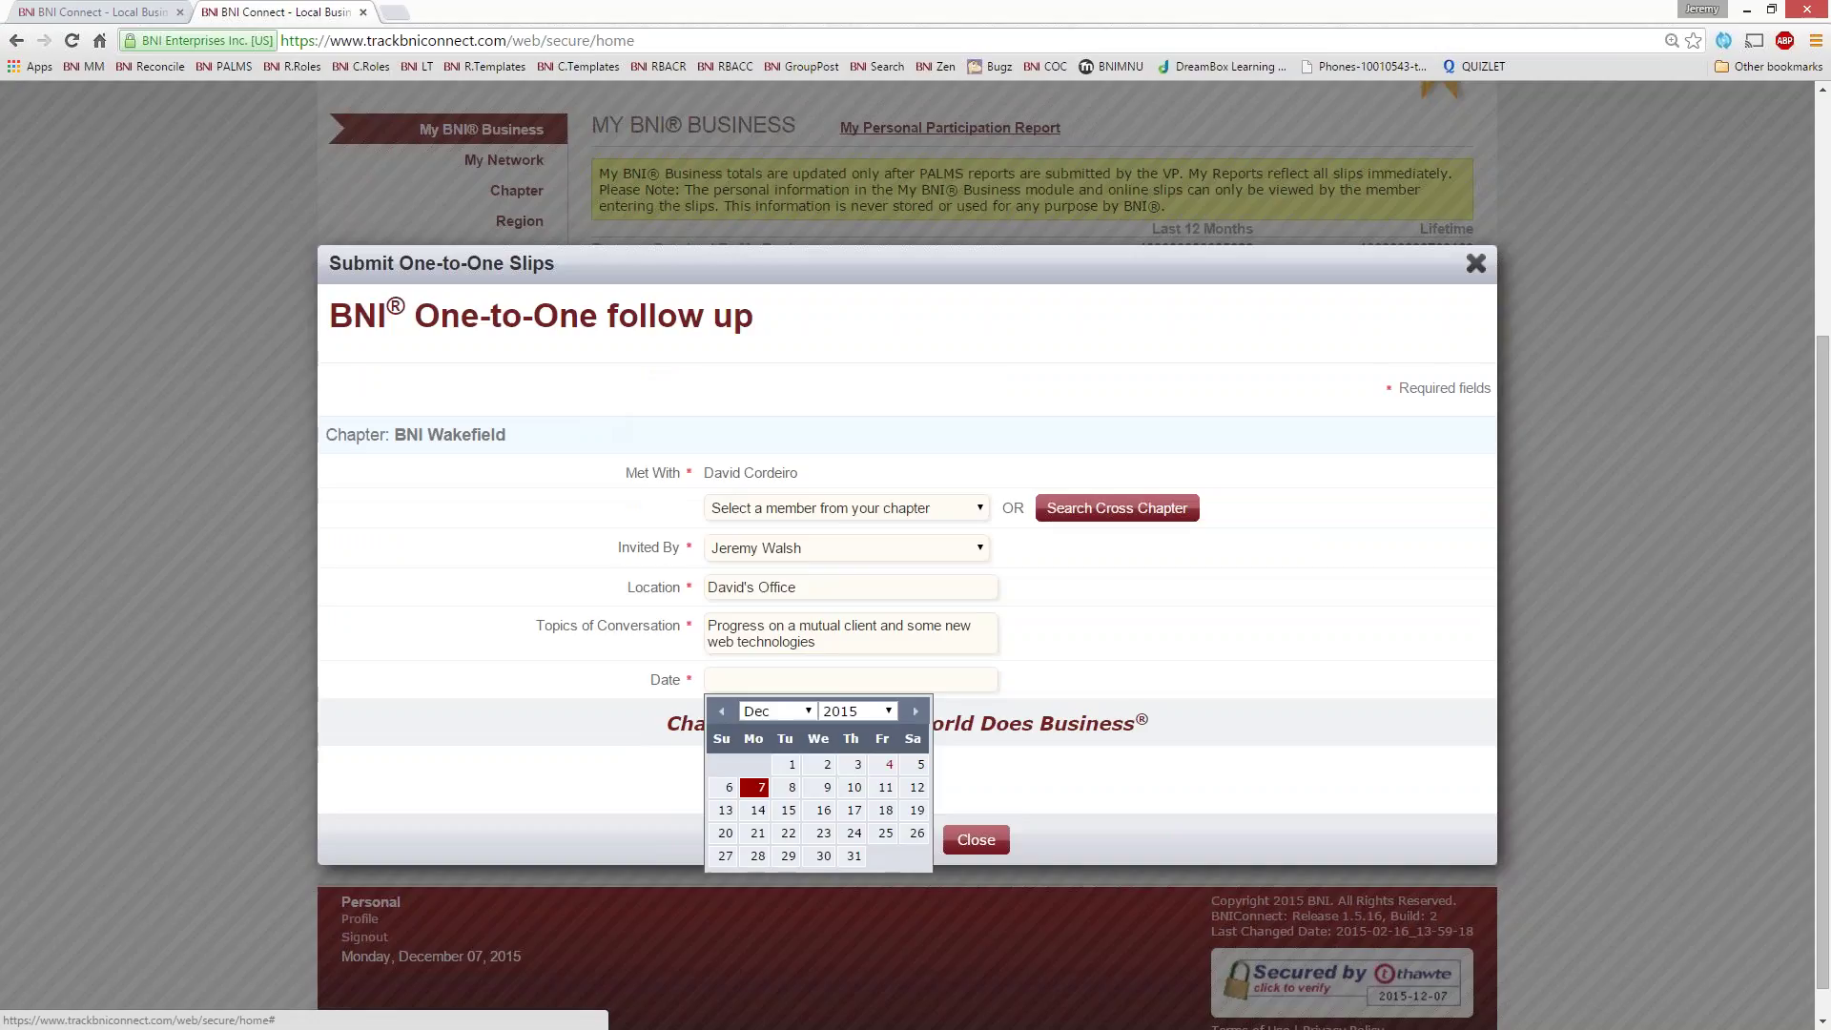
{"action": "left_click", "coordinate": [888, 768]}
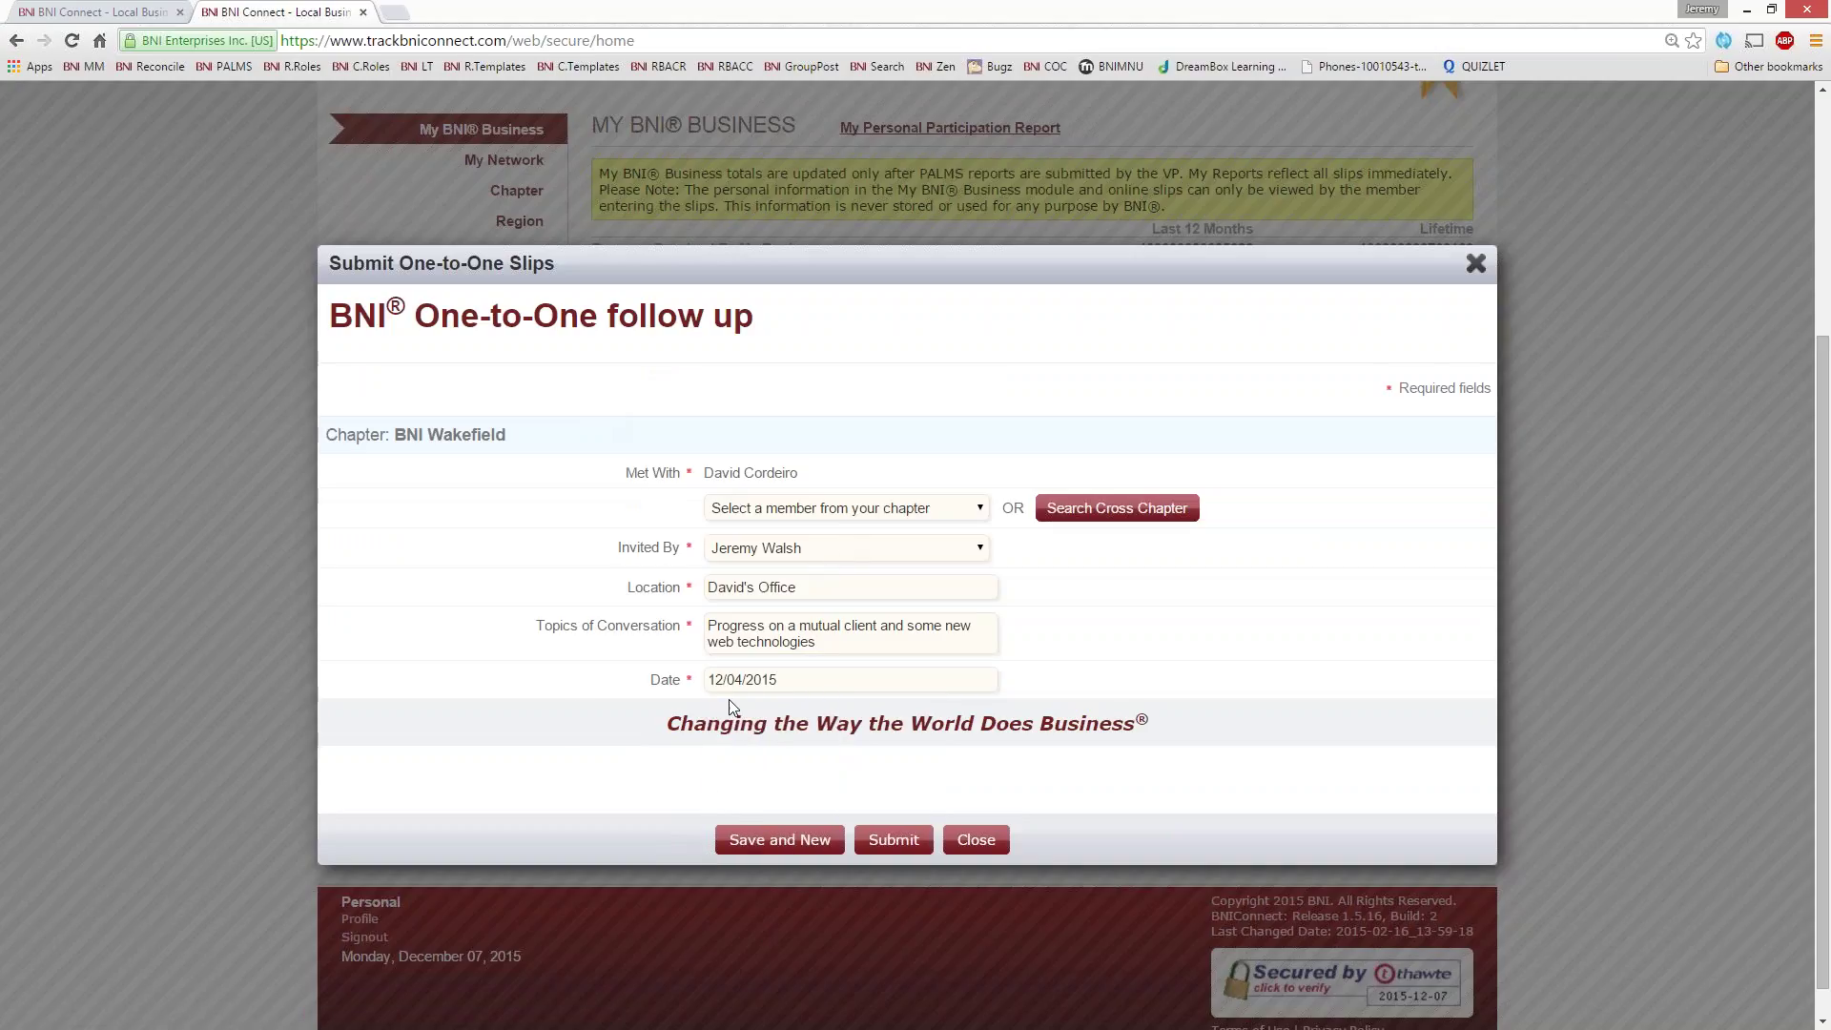
{"action": "left_click", "coordinate": [886, 848]}
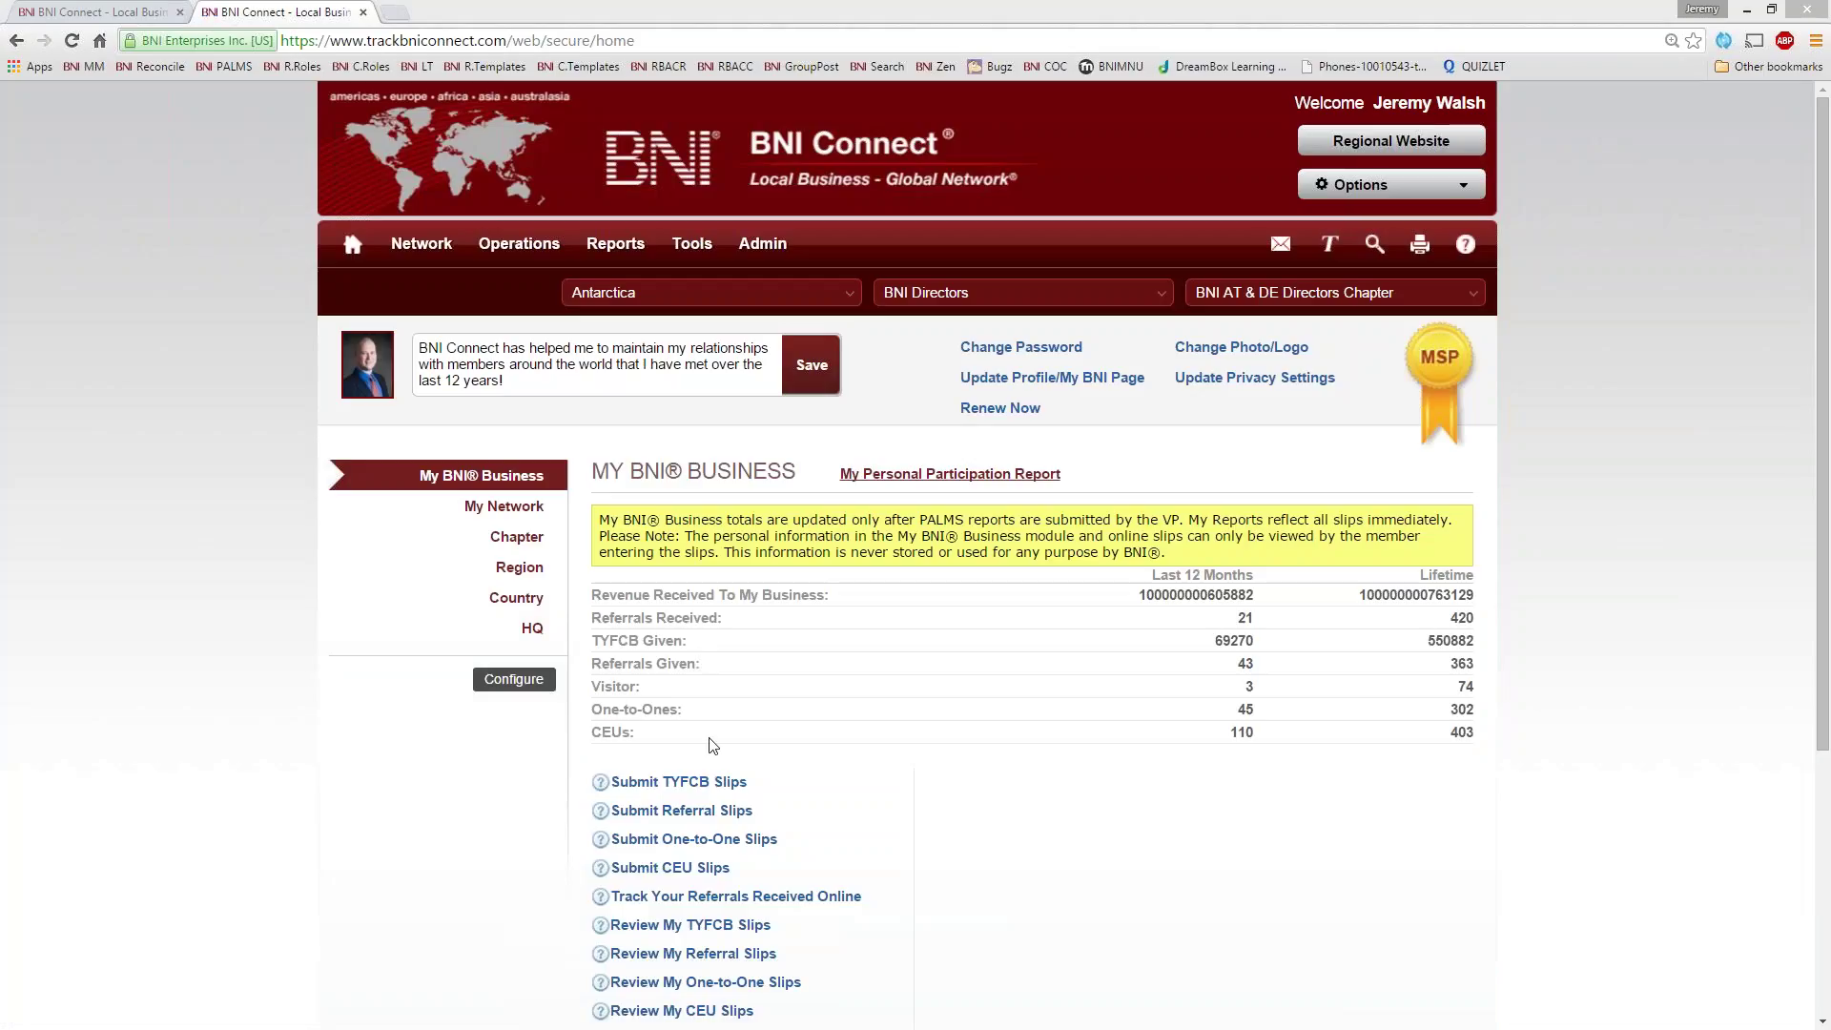
- Run the one-to-one report for 6/7/15–12/7/15, check the 12/4/15 slip shows Draft, and close it
{"action": "left_click", "coordinate": [670, 983]}
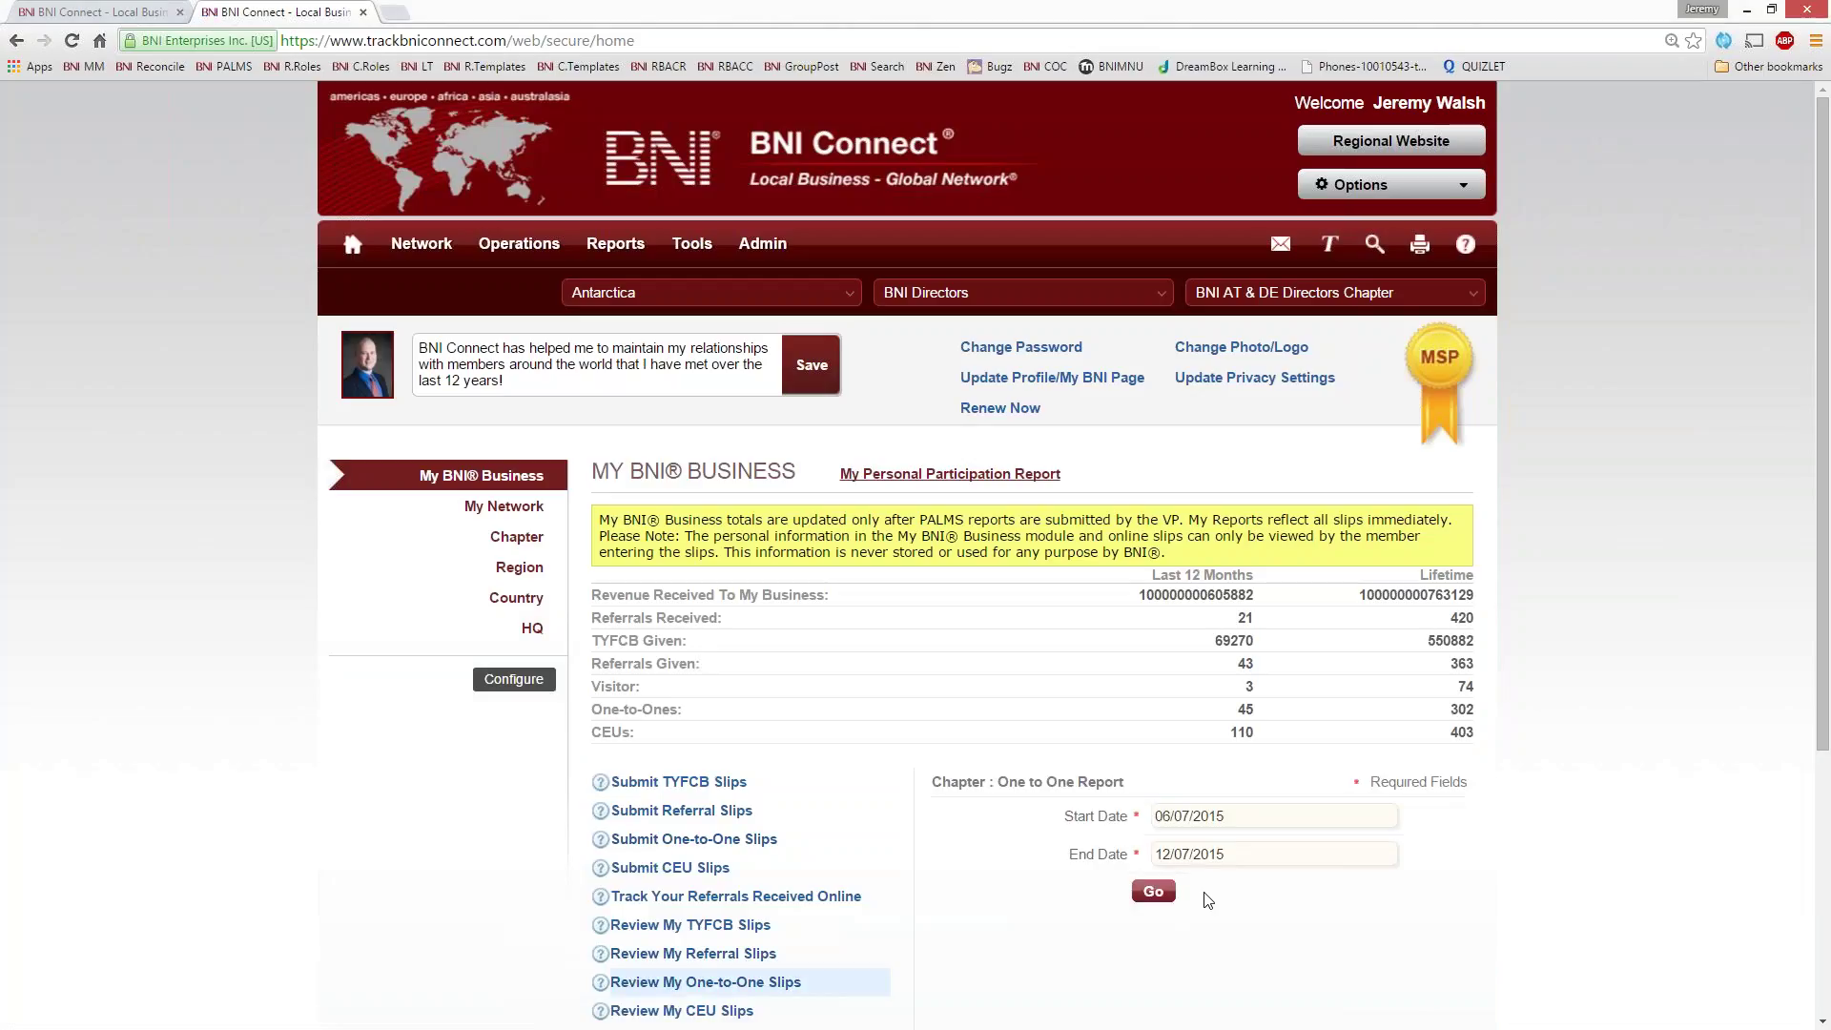
{"action": "left_click", "coordinate": [1161, 896]}
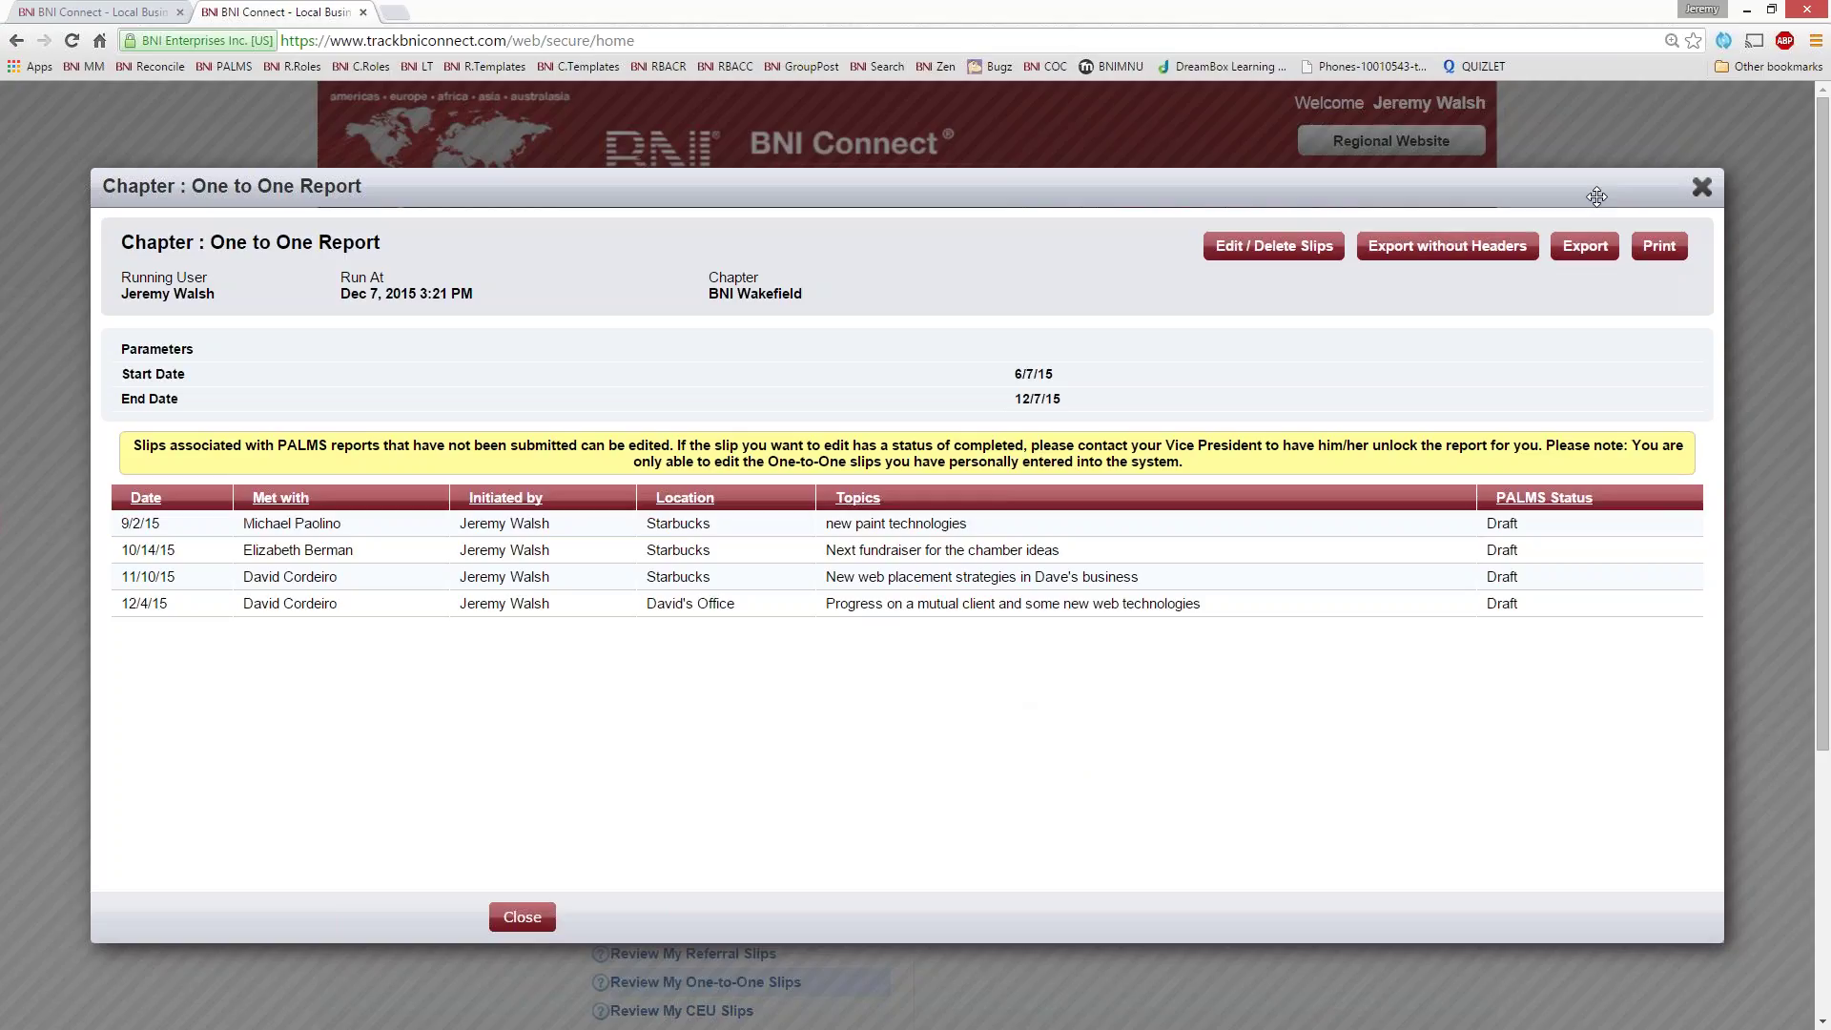
{"action": "double_click", "coordinate": [1526, 603]}
{"action": "left_click", "coordinate": [1526, 665]}
{"action": "left_click", "coordinate": [1702, 186]}
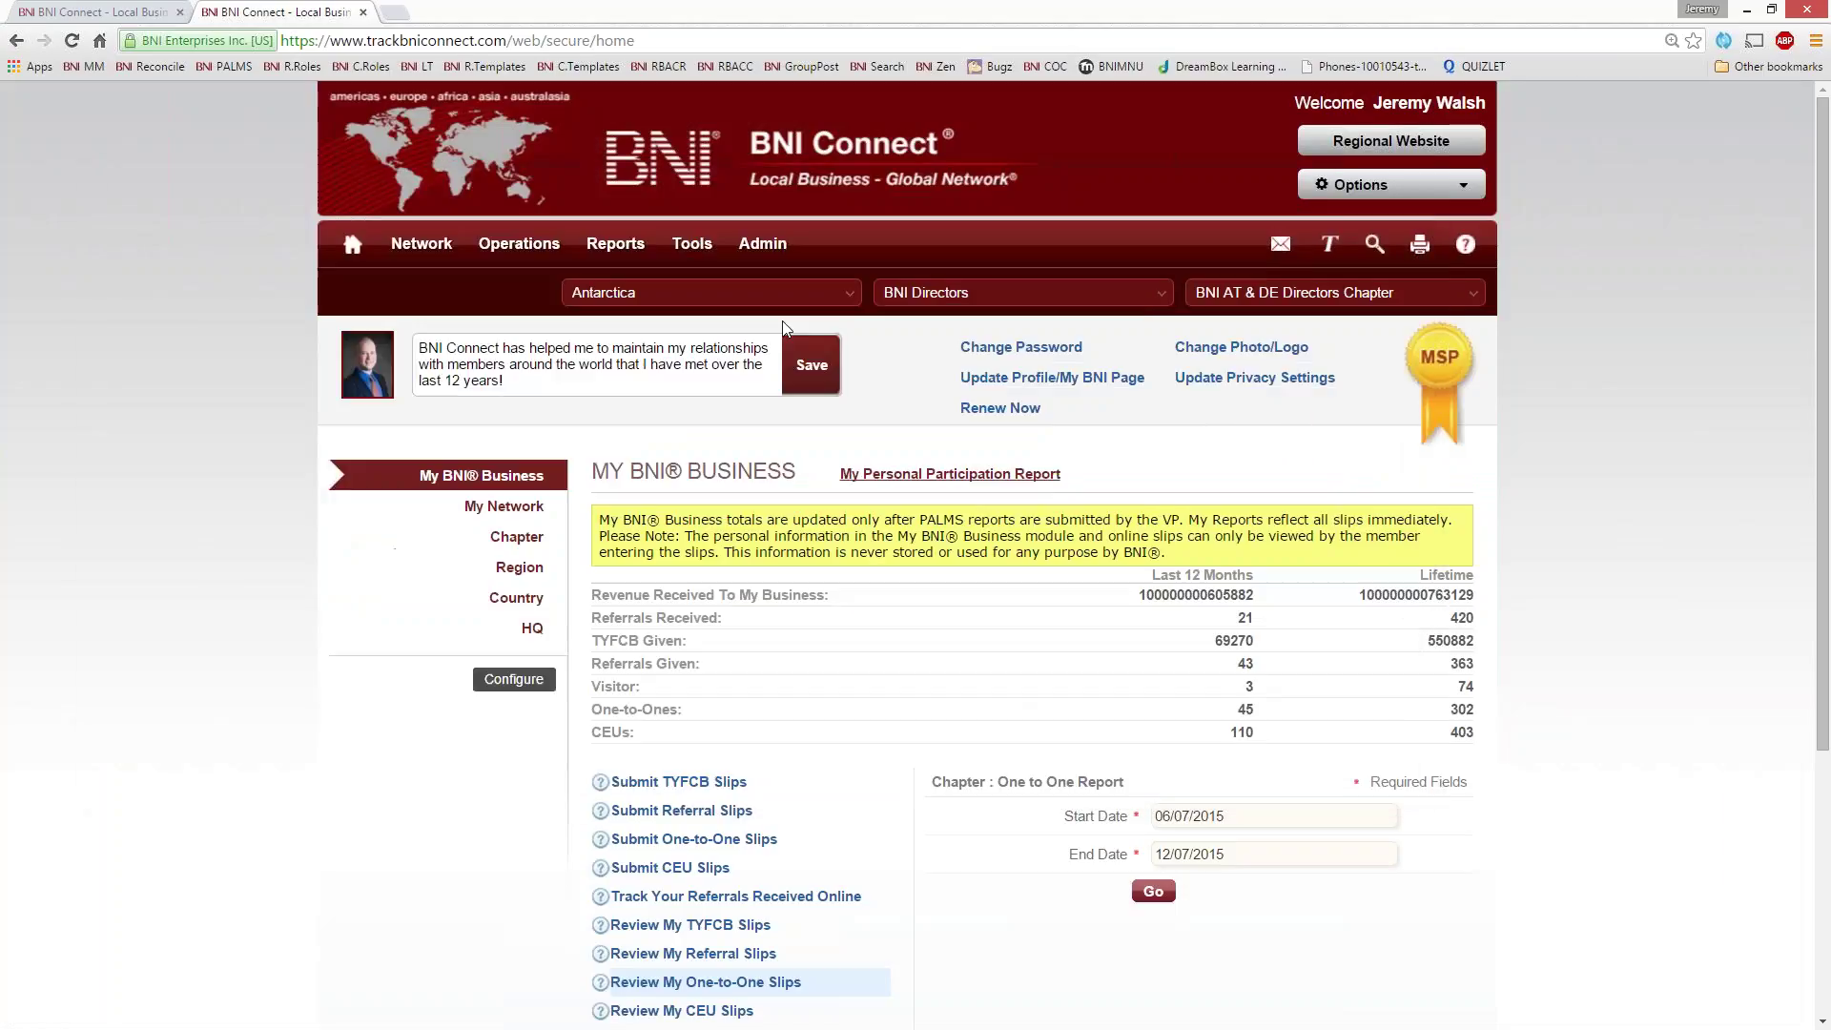
- Rerun the one-to-one report with a June 4, 2009 start date through 12/7/15
{"action": "scroll", "coordinate": [1323, 796], "scroll_direction": "down", "scroll_amount": 2}
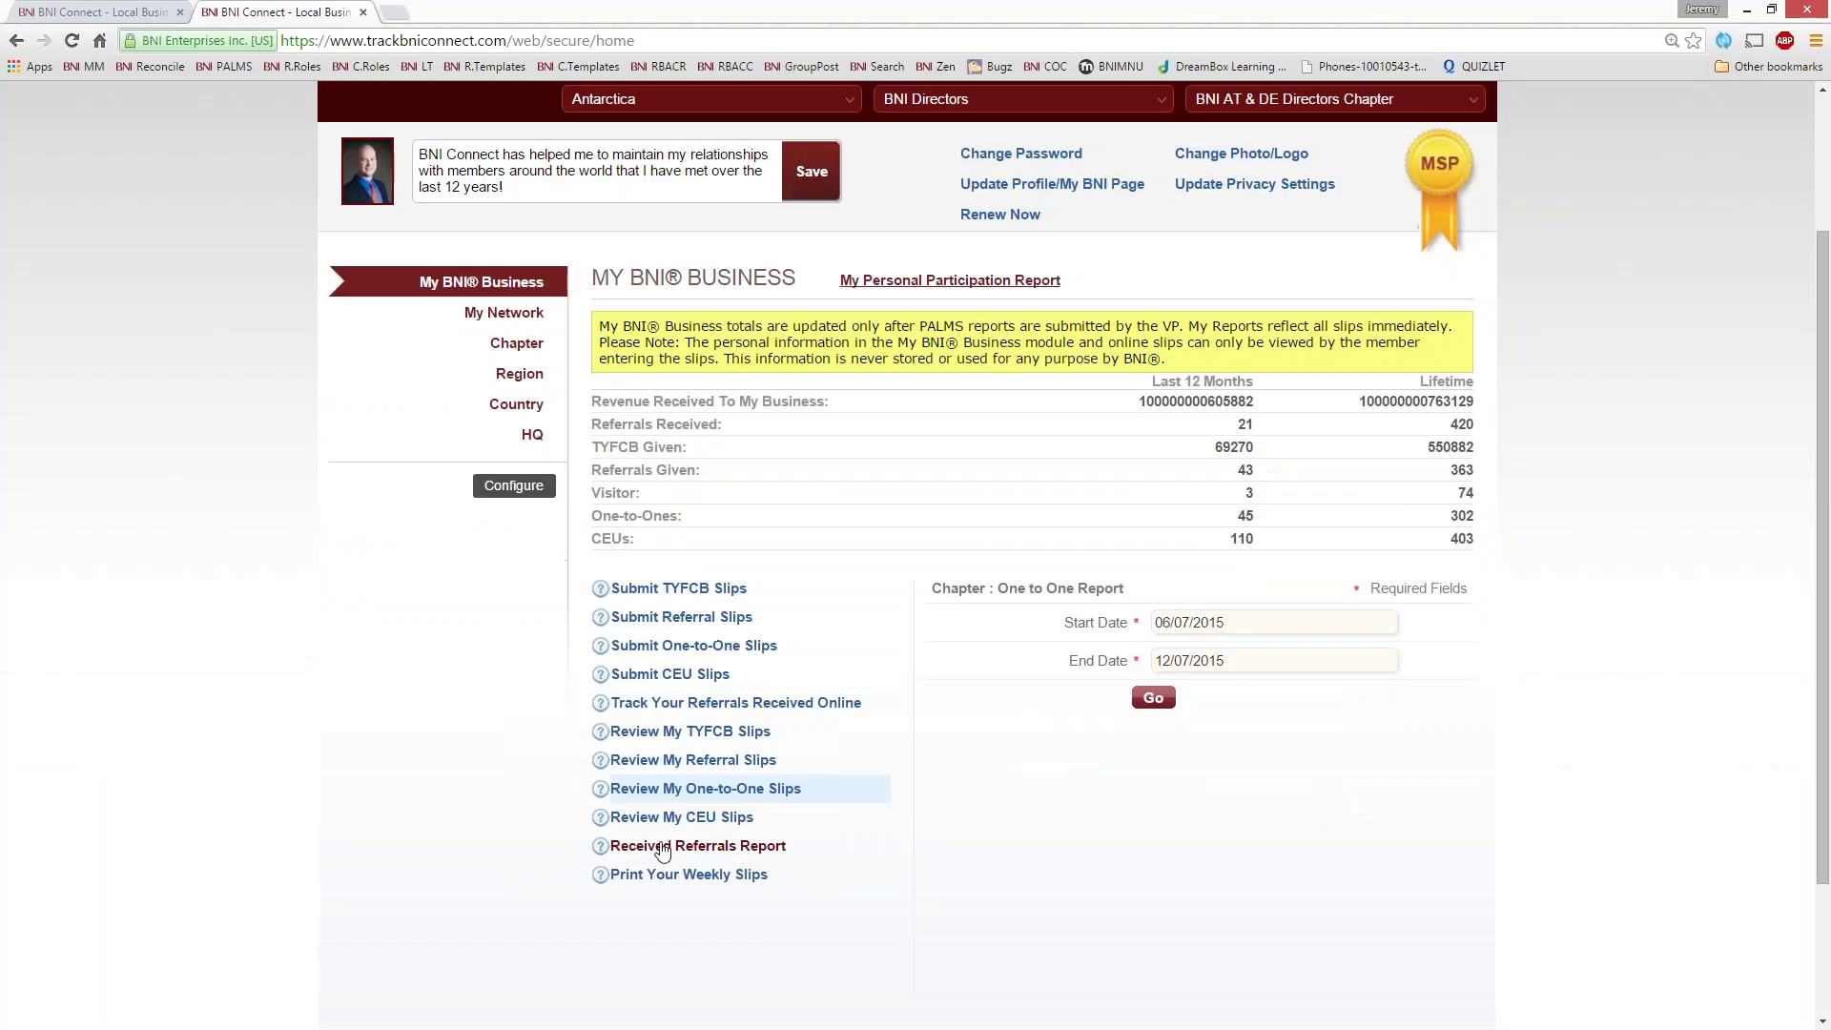
{"action": "left_click", "coordinate": [720, 793]}
{"action": "left_click", "coordinate": [1266, 625]}
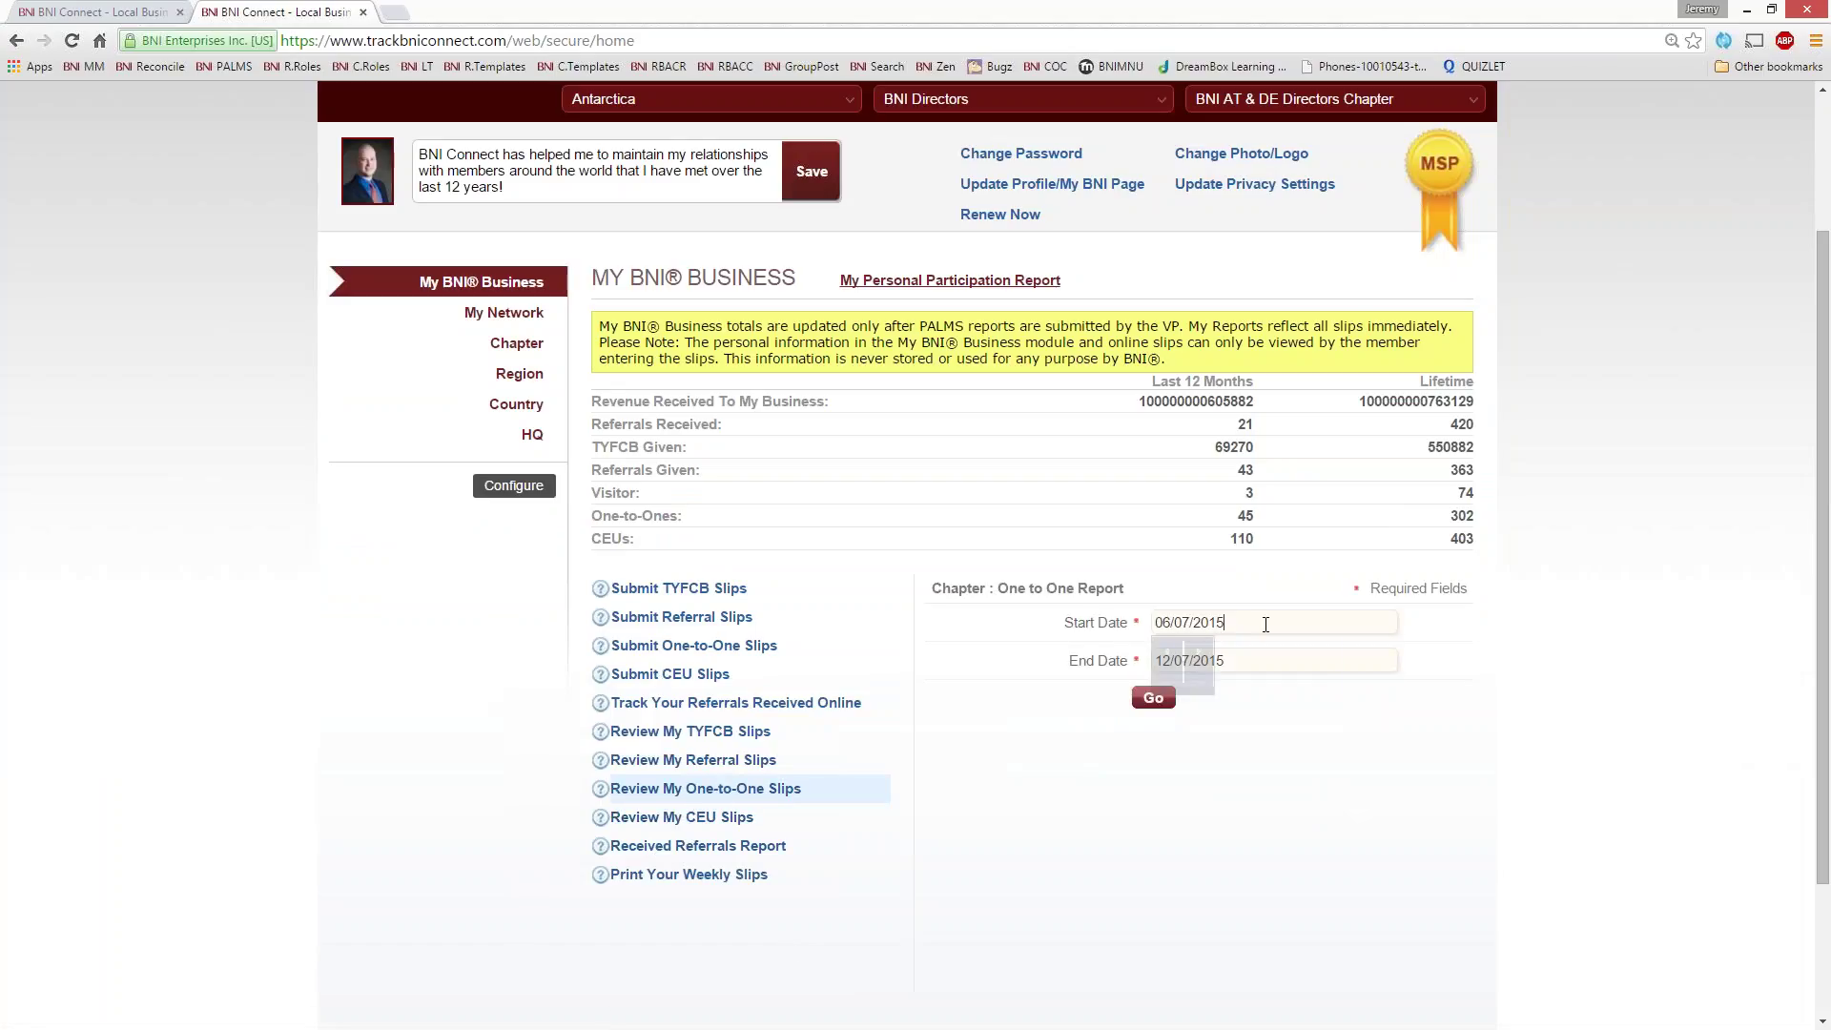
{"action": "left_click", "coordinate": [1303, 652]}
{"action": "left_click", "coordinate": [1306, 746]}
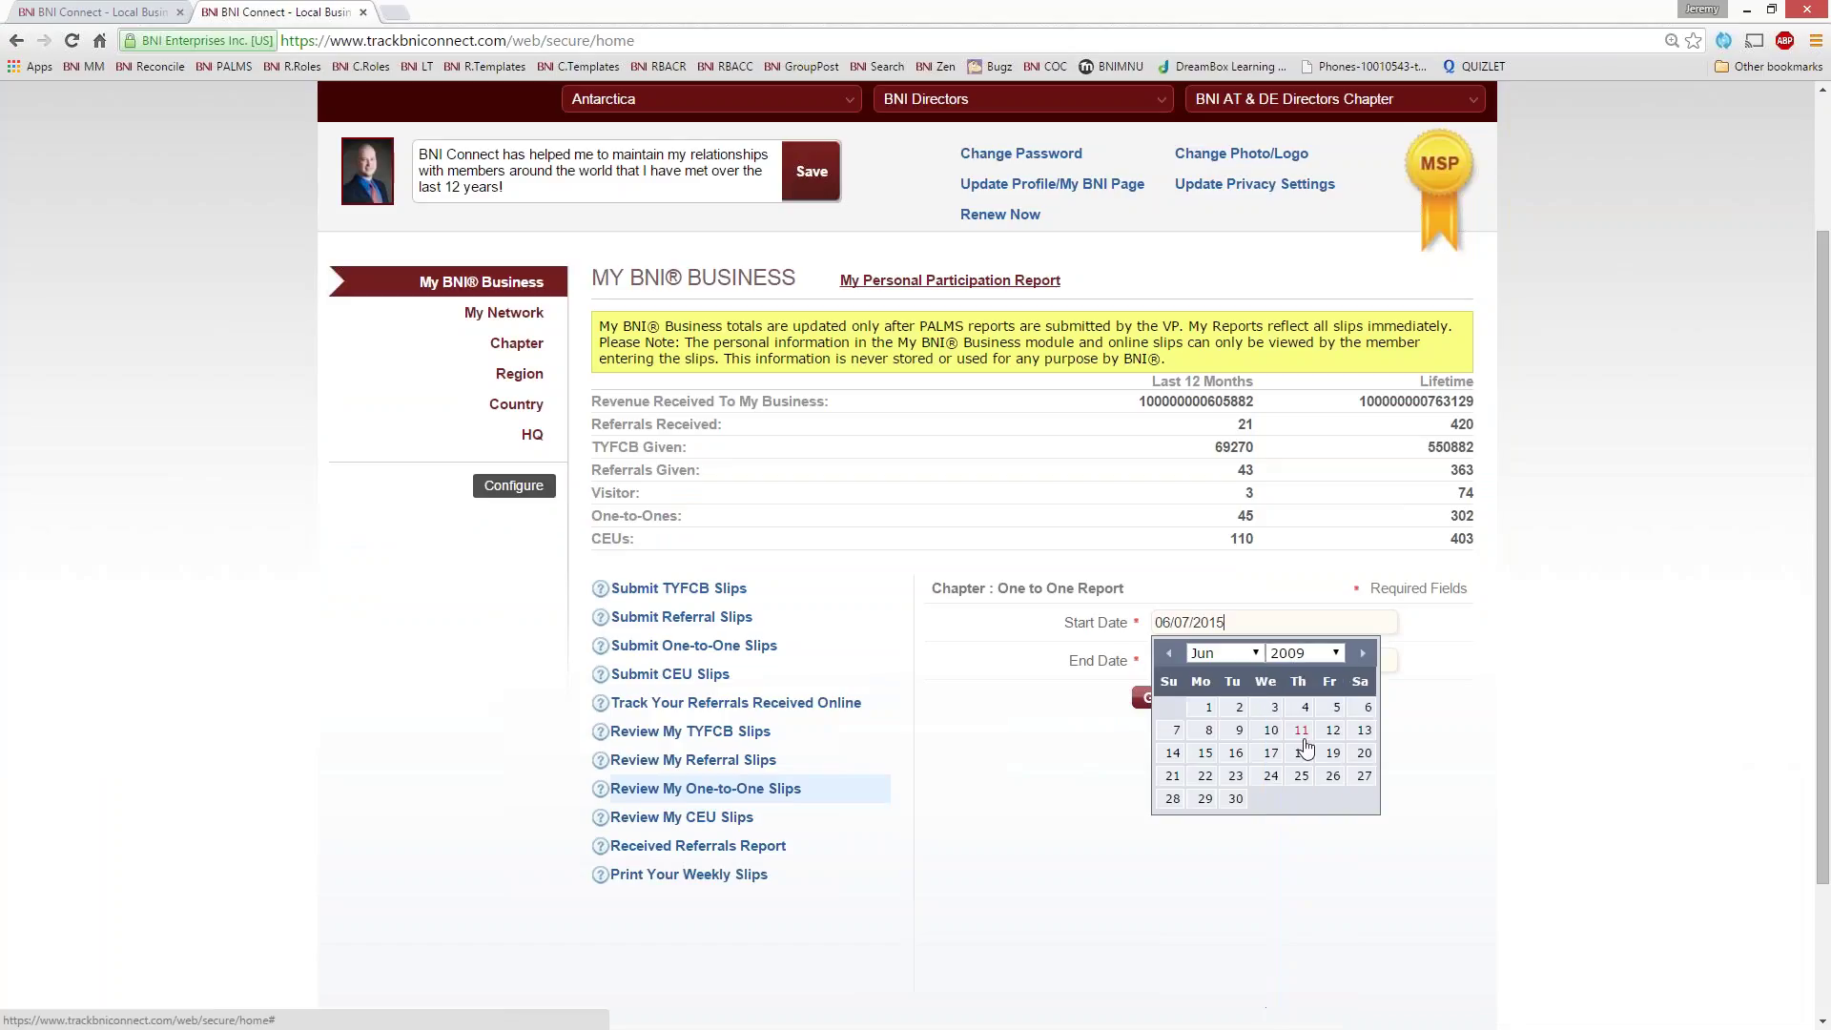
{"action": "left_click", "coordinate": [1303, 753]}
{"action": "left_click", "coordinate": [1142, 697]}
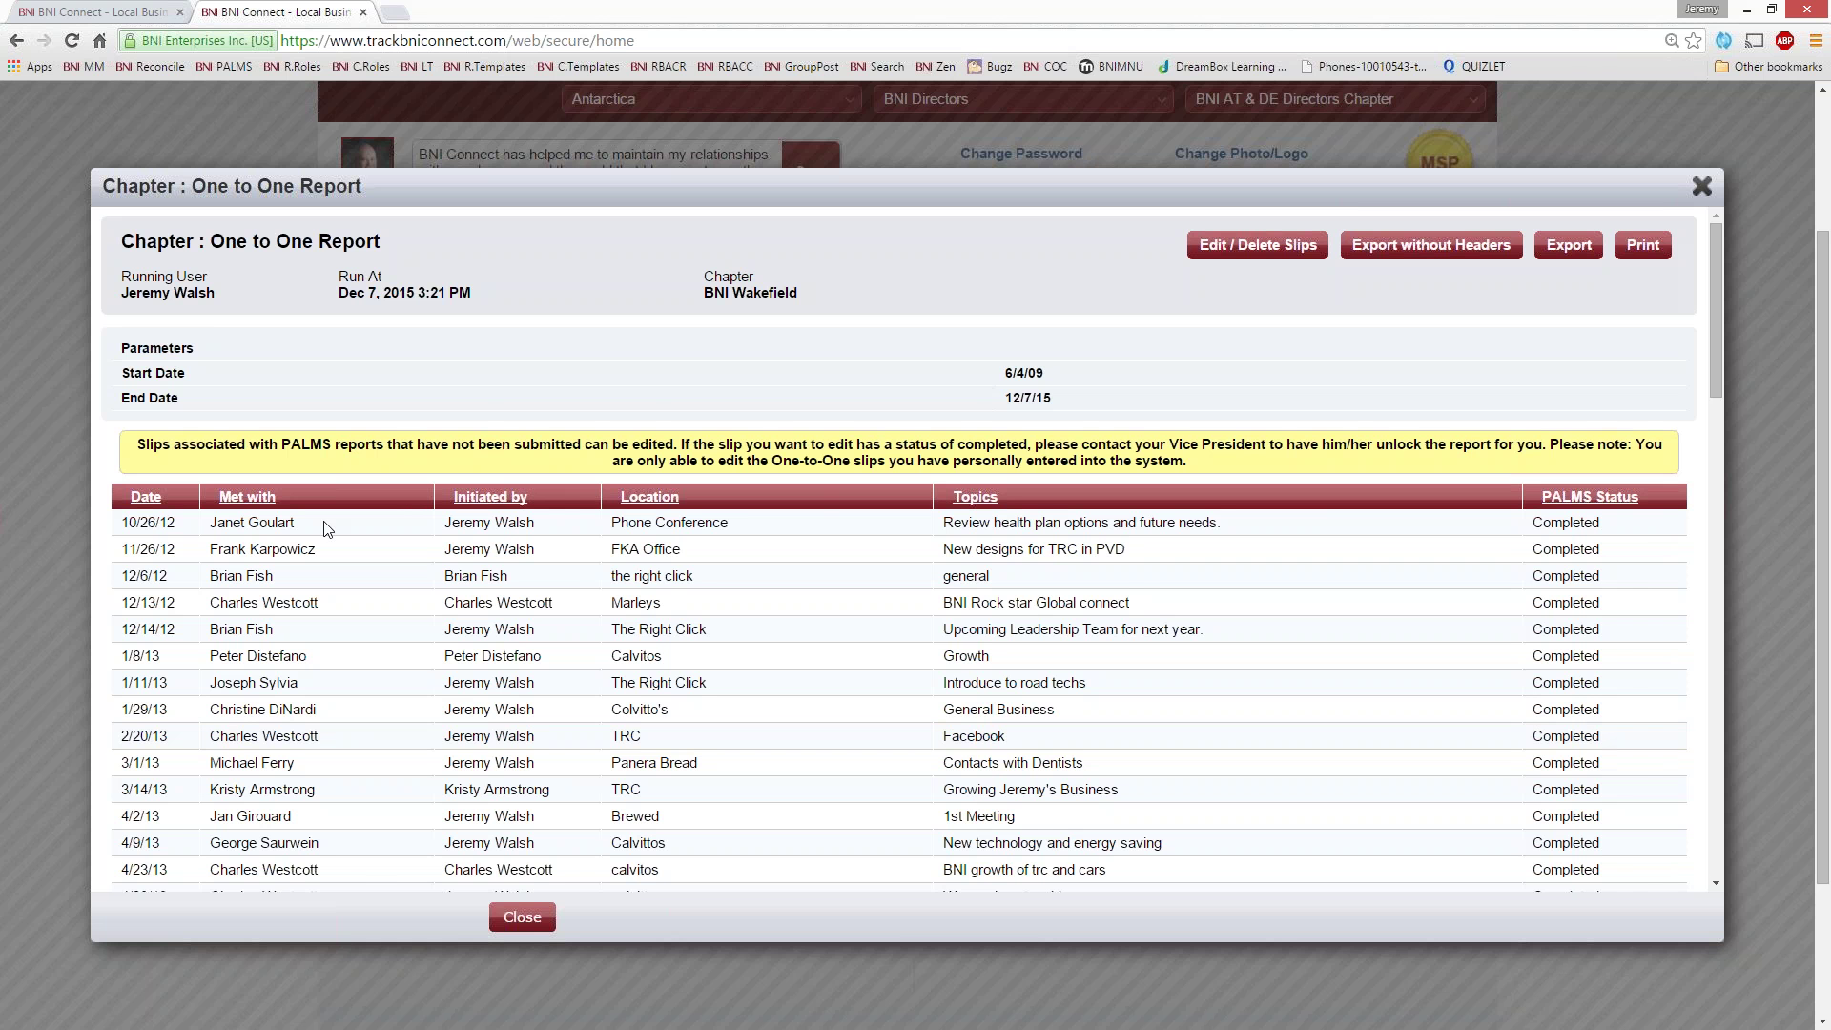
- Scroll the 6/4/09–12/7/15 one-to-one history down to the Draft slips and back, then close it
{"action": "scroll", "coordinate": [427, 638], "scroll_direction": "down", "scroll_amount": 7}
{"action": "scroll", "coordinate": [427, 639], "scroll_direction": "down", "scroll_amount": 13}
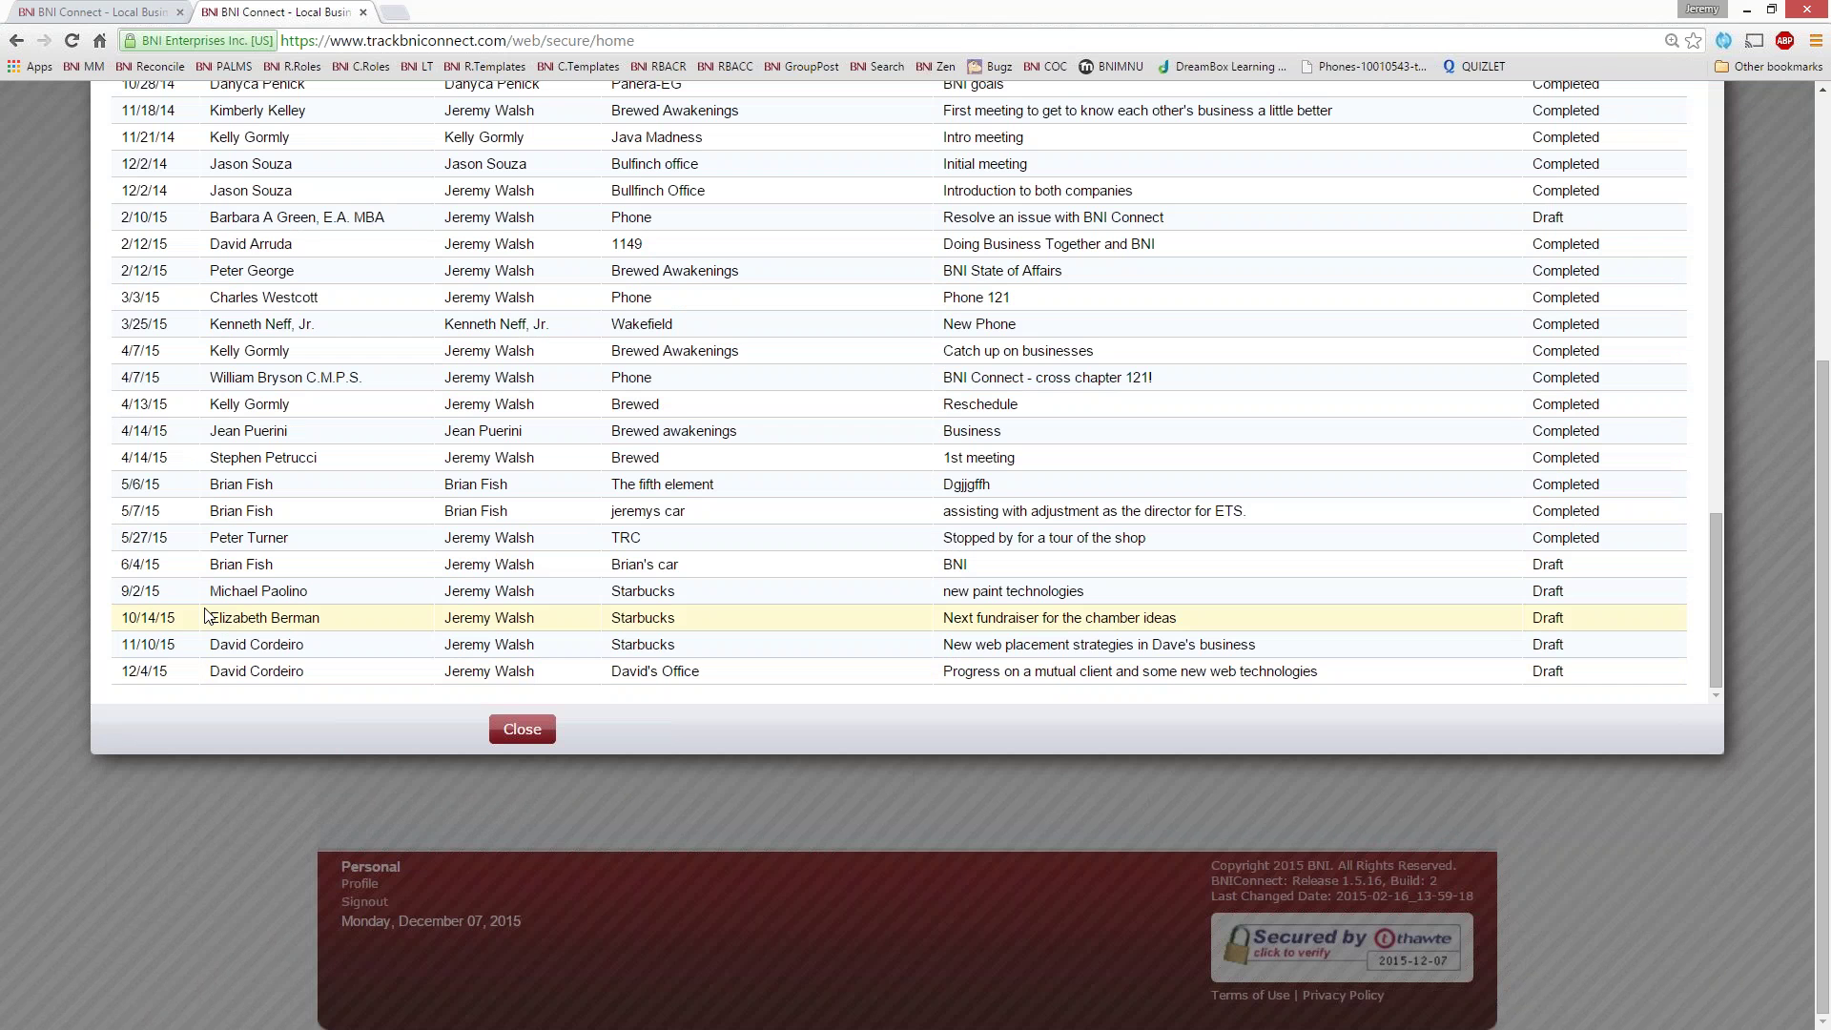
{"action": "scroll", "coordinate": [434, 405], "scroll_direction": "up", "scroll_amount": 15}
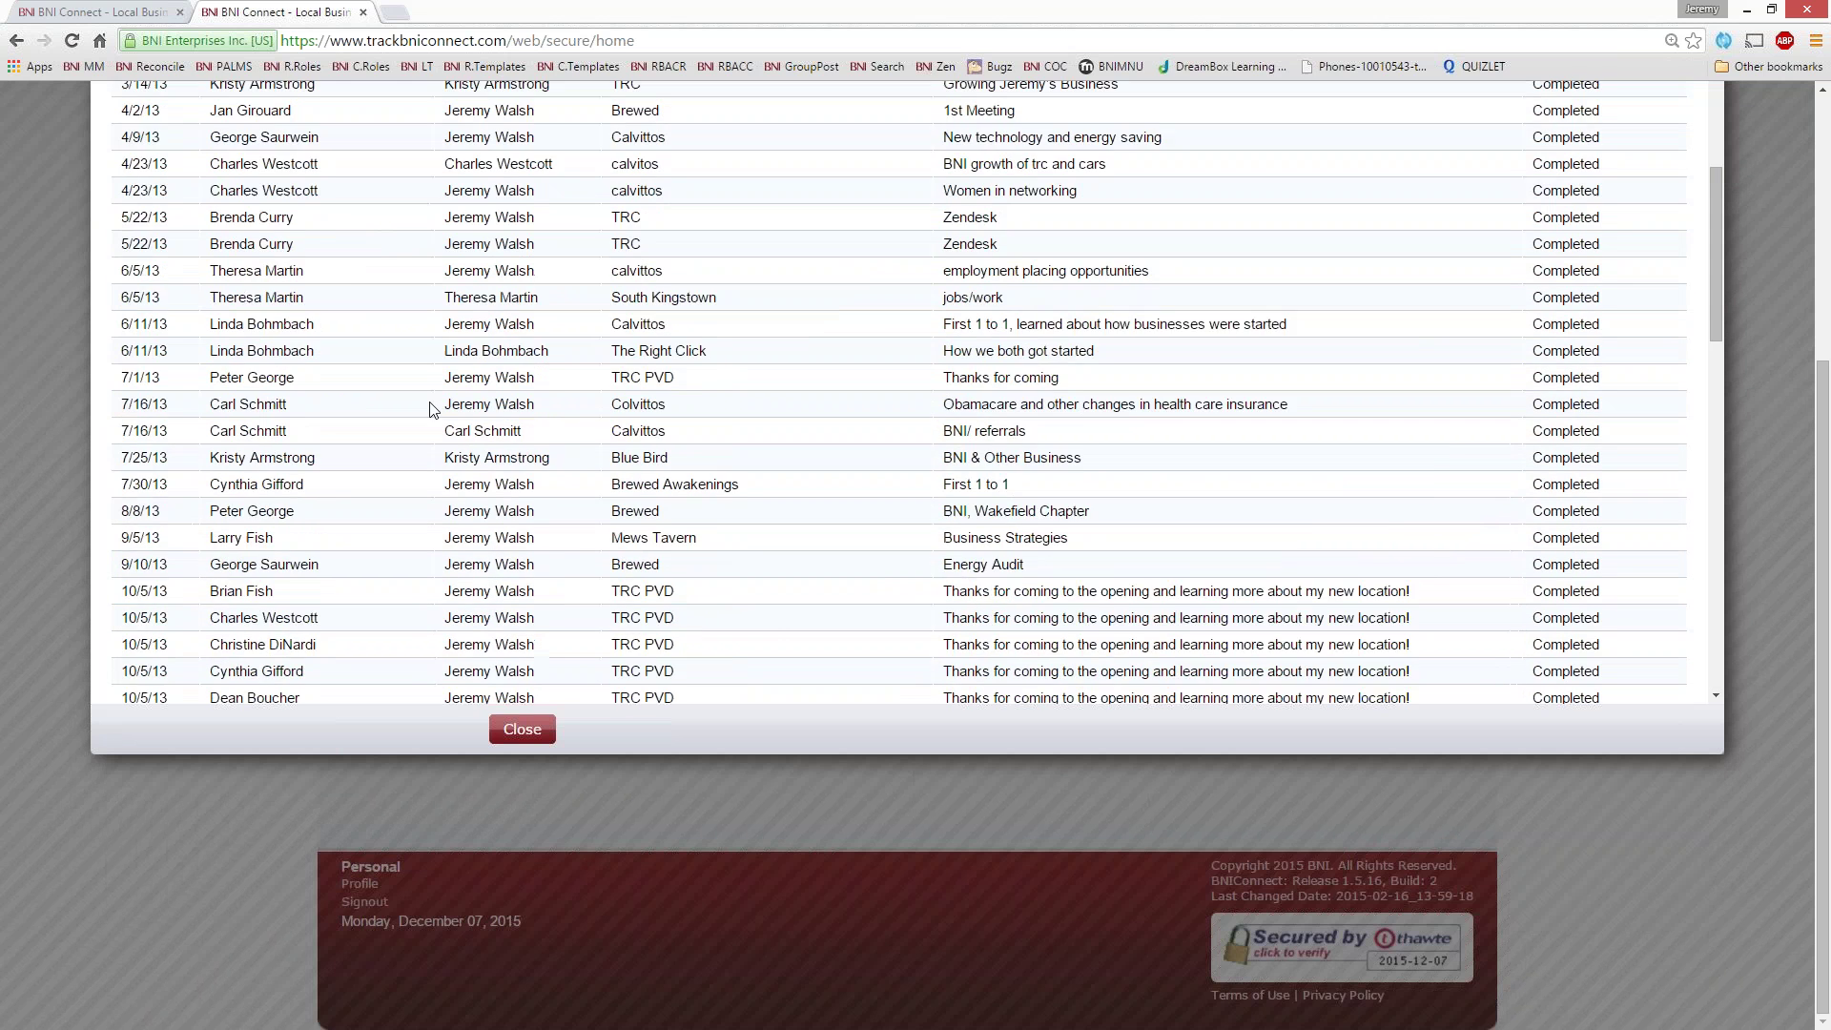
{"action": "scroll", "coordinate": [1400, 336], "scroll_direction": "up", "scroll_amount": 5}
{"action": "left_click", "coordinate": [1702, 379]}
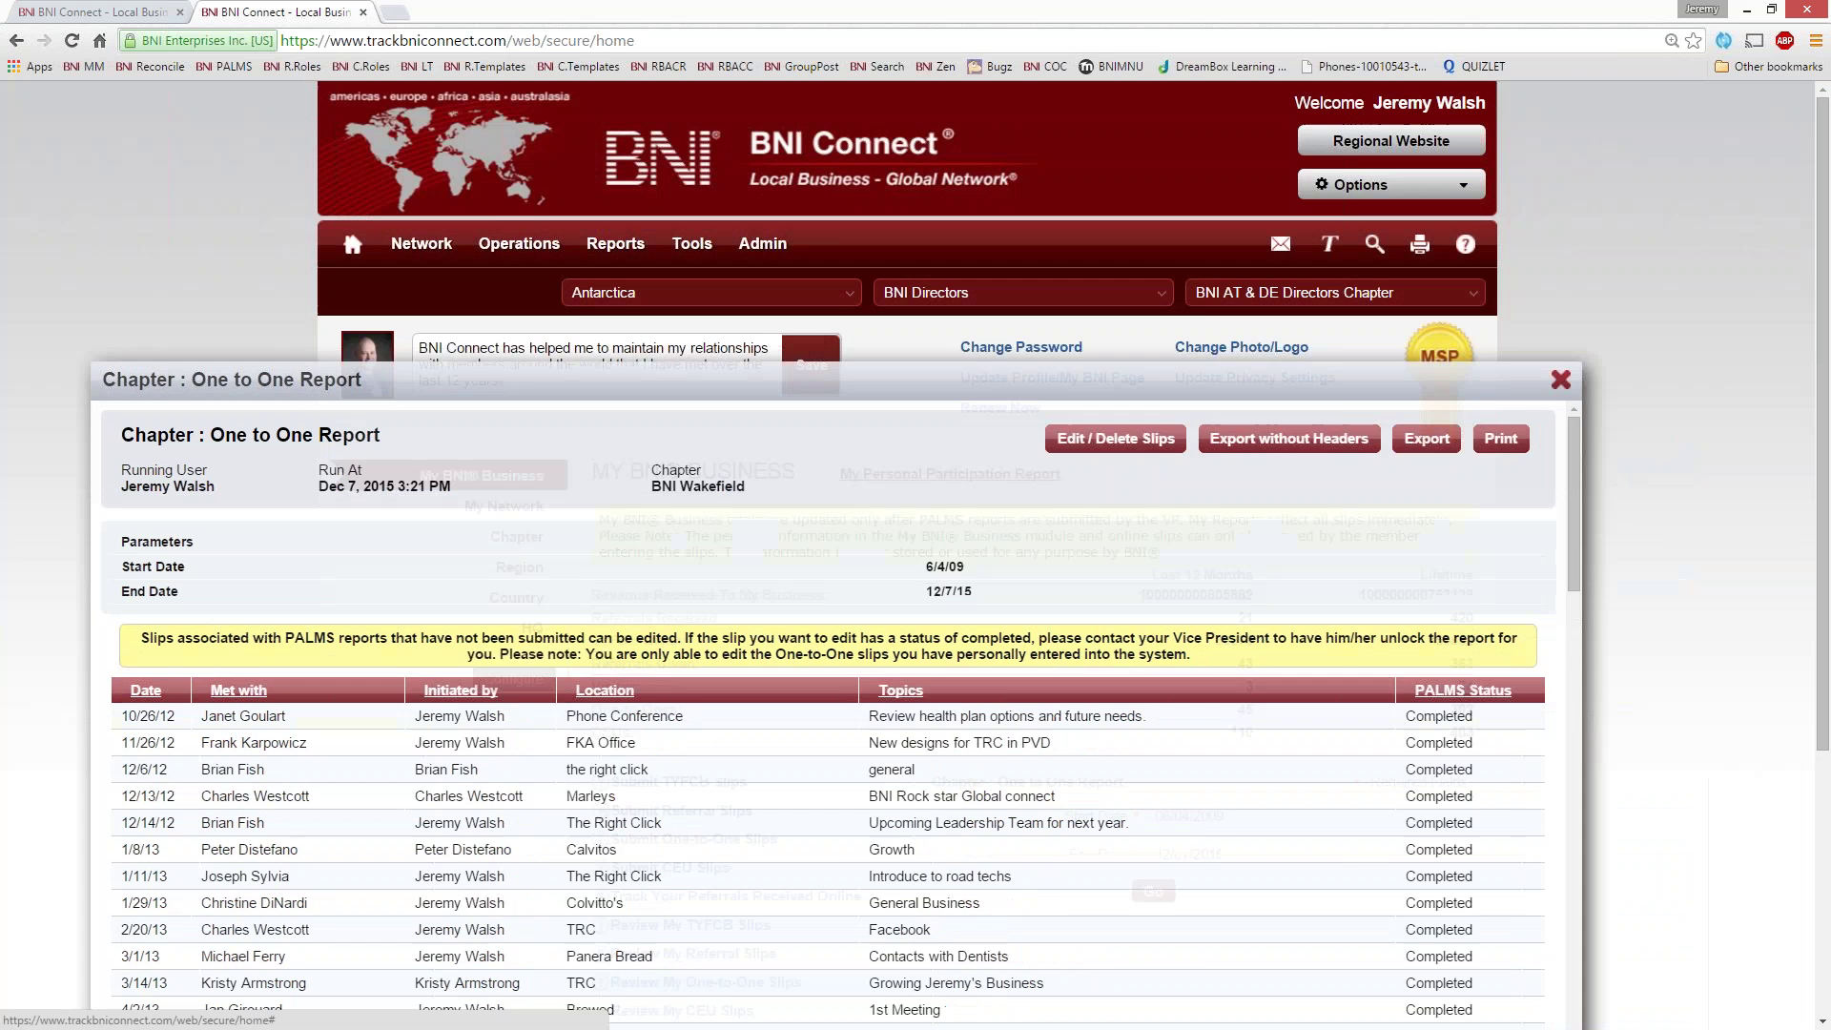
- Enter quantity 1 for the 5 Podcasts / BNI Webinar course and submit the CEU slip
{"action": "scroll", "coordinate": [196, 706], "scroll_direction": "down", "scroll_amount": 2}
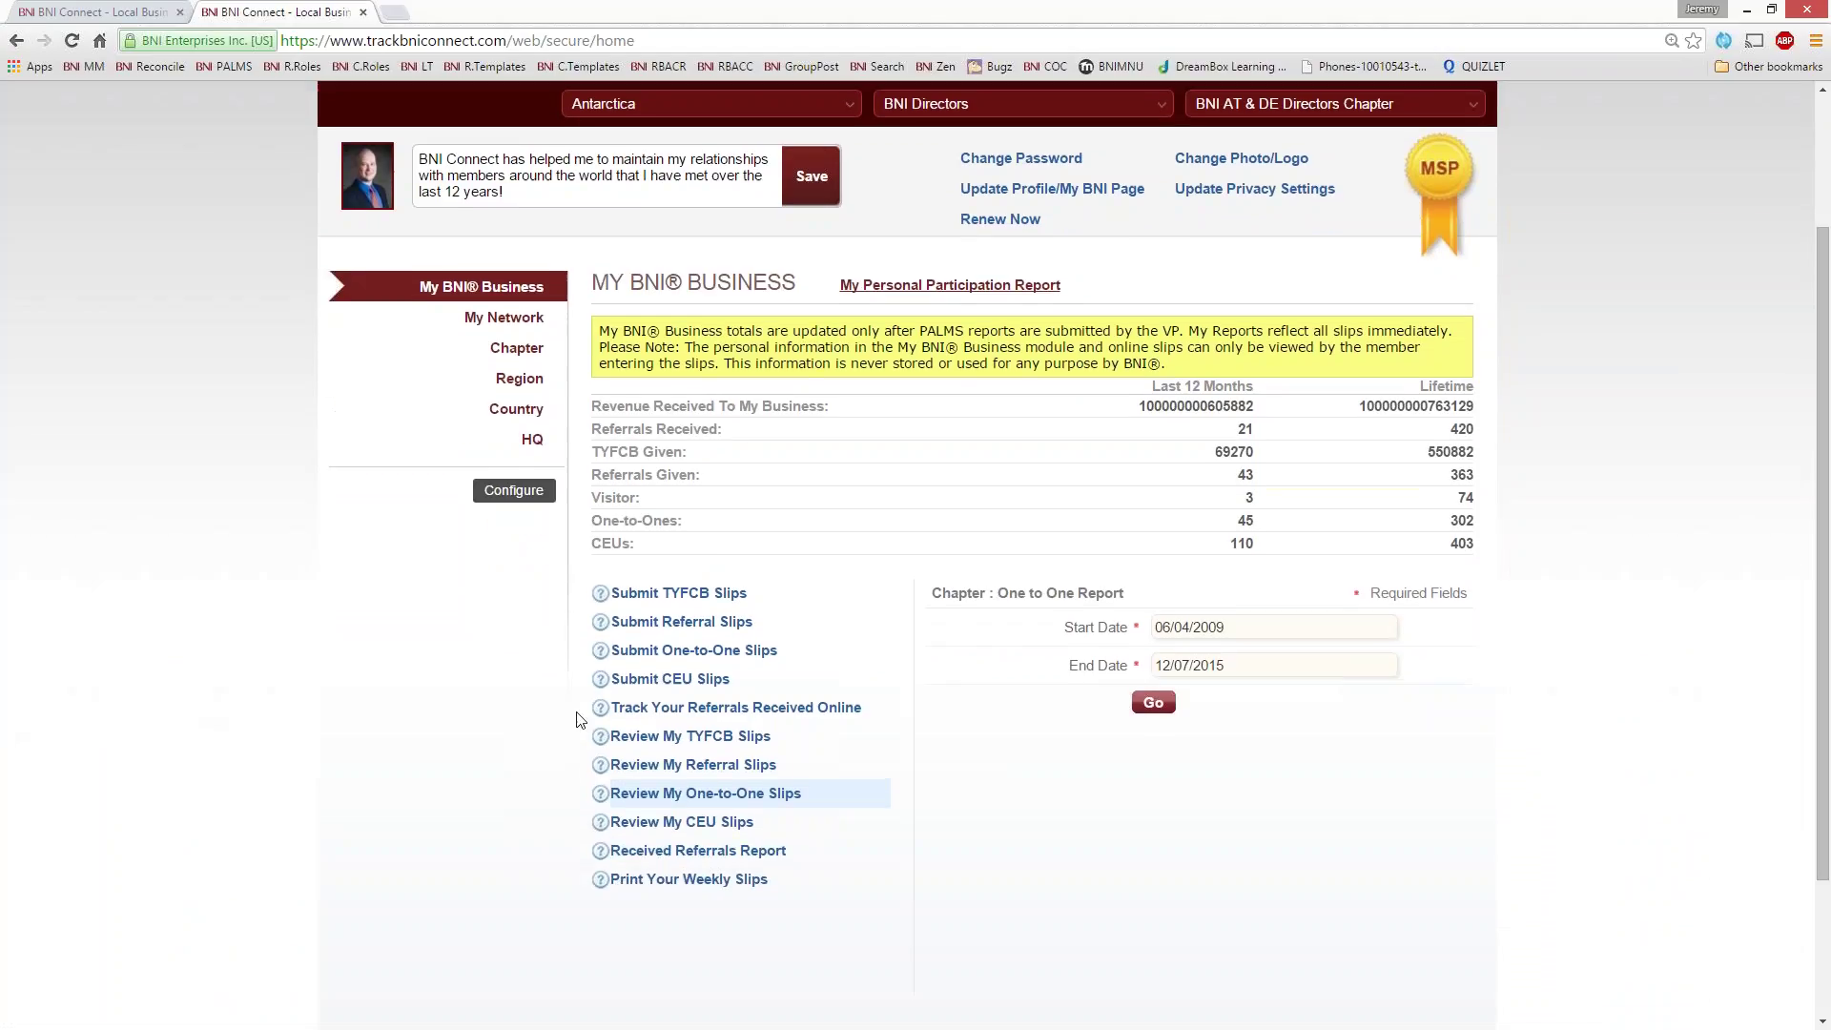
{"action": "left_click", "coordinate": [640, 687]}
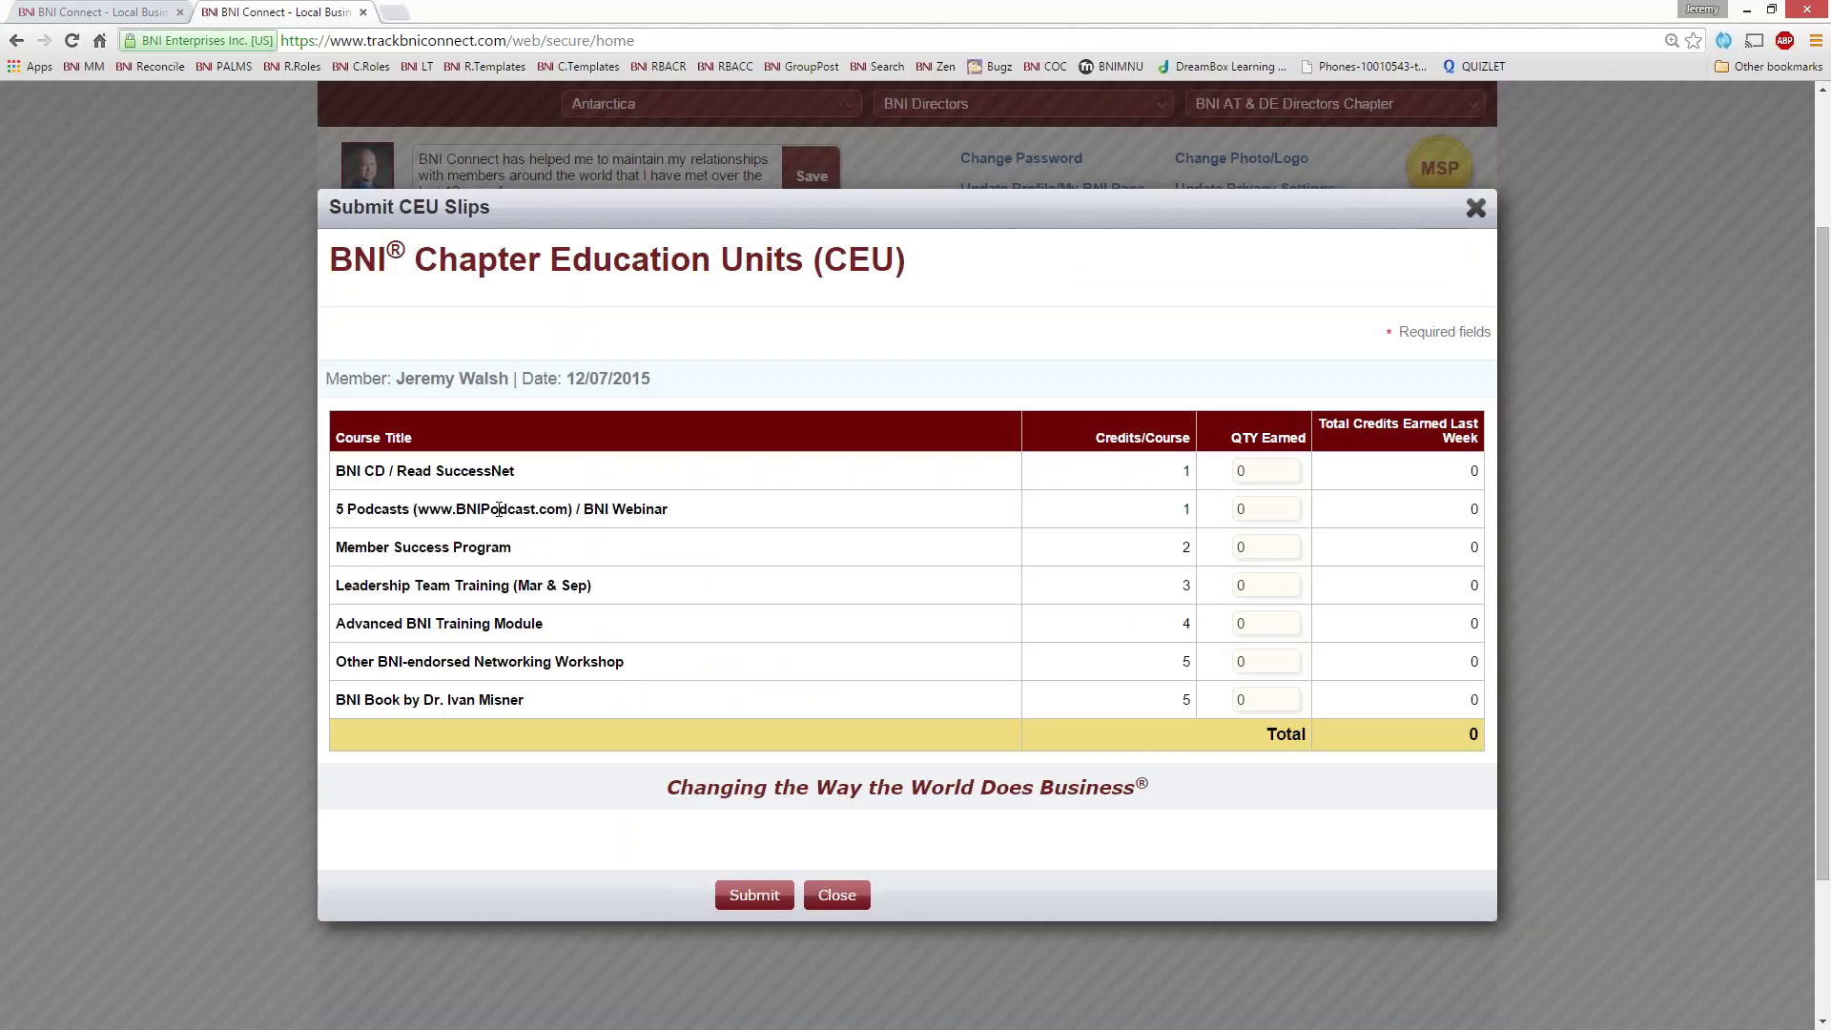
{"action": "left_click_drag", "start_coordinate": [686, 515], "coordinate": [586, 510]}
{"action": "double_click", "coordinate": [1259, 512]}
{"action": "type", "text": "1"}
{"action": "left_click", "coordinate": [746, 894]}
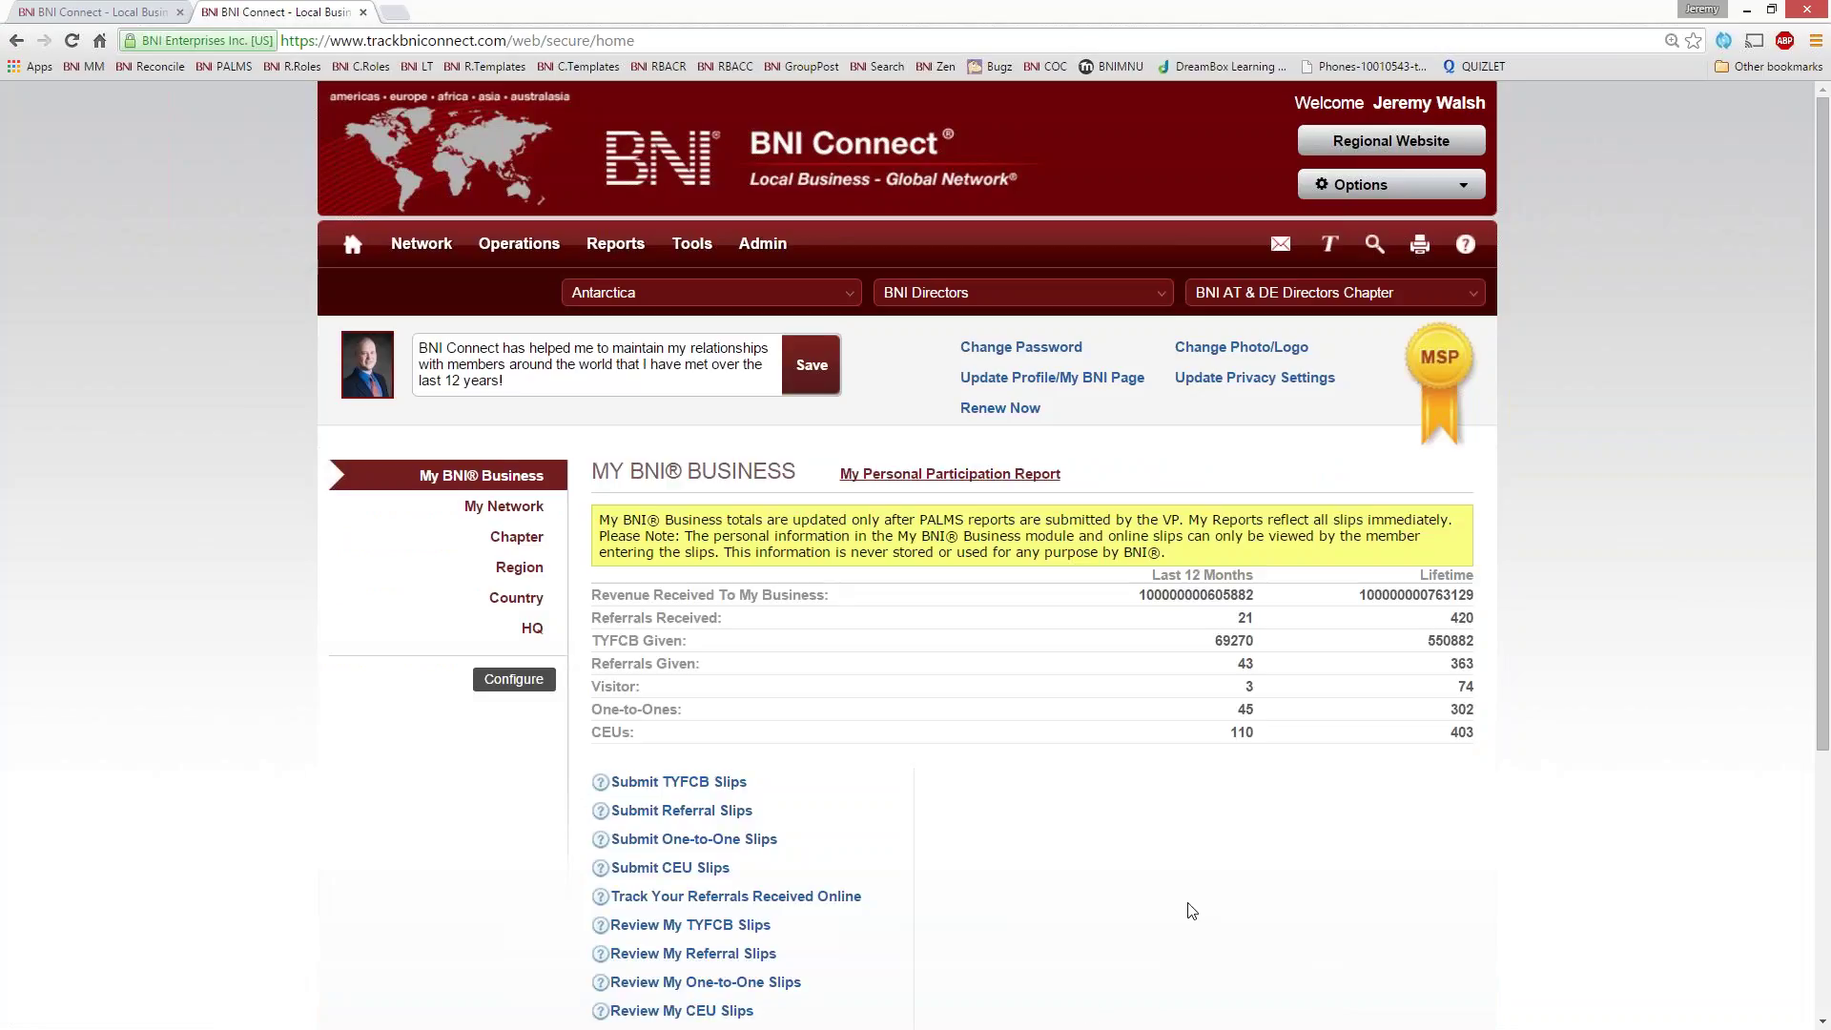
- Run the empty 6/7/15–12/7/15 received referrals report, close it, and switch to the Salina account
{"action": "scroll", "coordinate": [1186, 909], "scroll_direction": "down", "scroll_amount": 1}
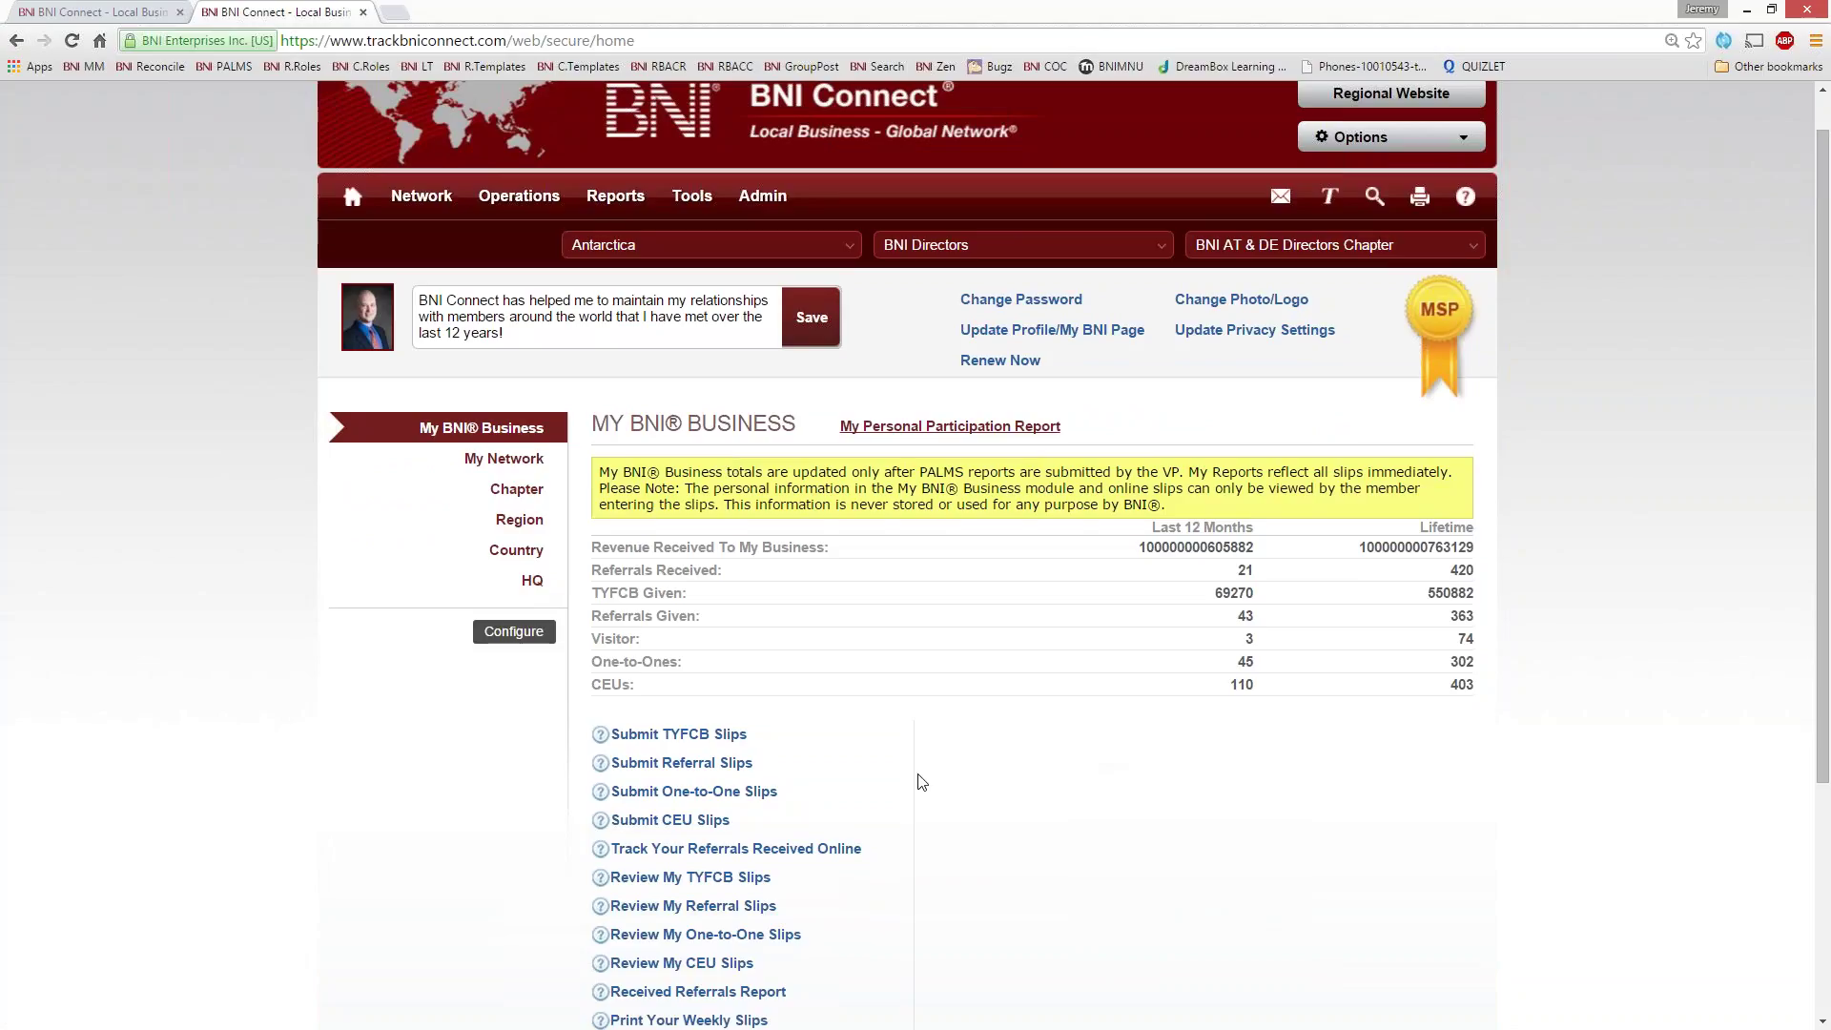
{"action": "scroll", "coordinate": [921, 779], "scroll_direction": "up", "scroll_amount": 1}
{"action": "scroll", "coordinate": [921, 779], "scroll_direction": "down", "scroll_amount": 3}
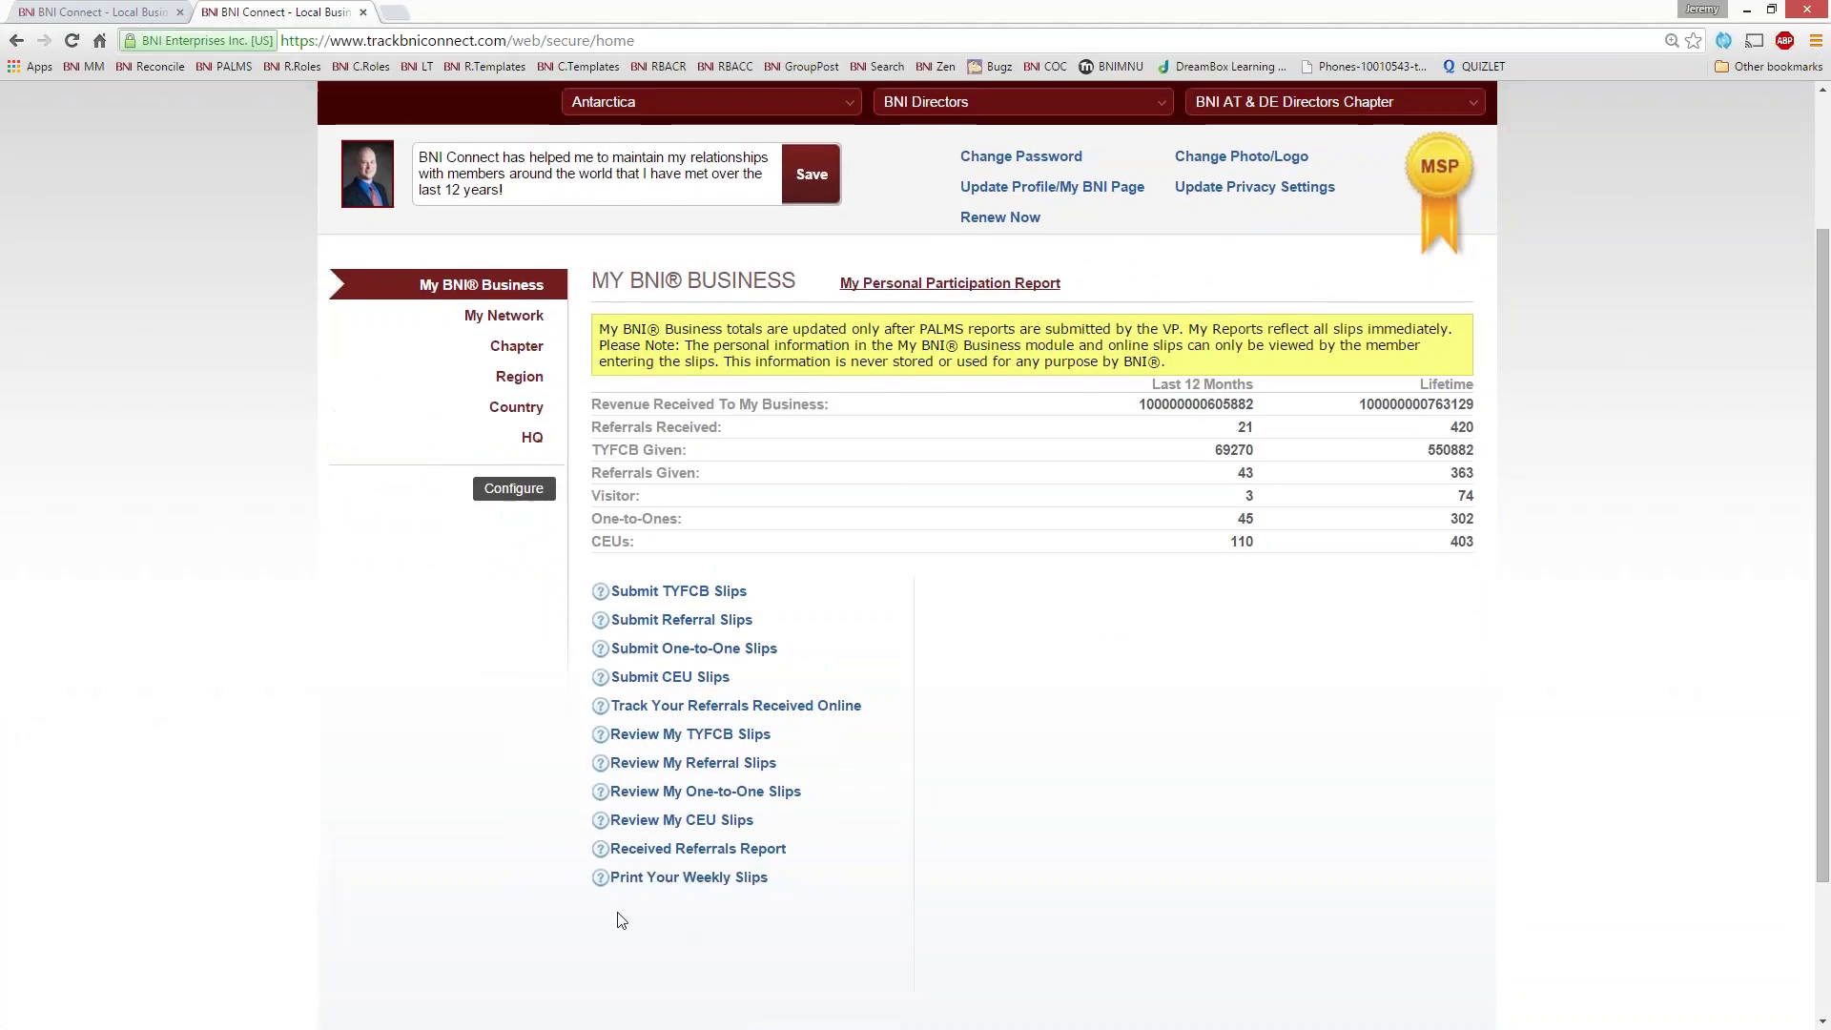
{"action": "left_click", "coordinate": [665, 850]}
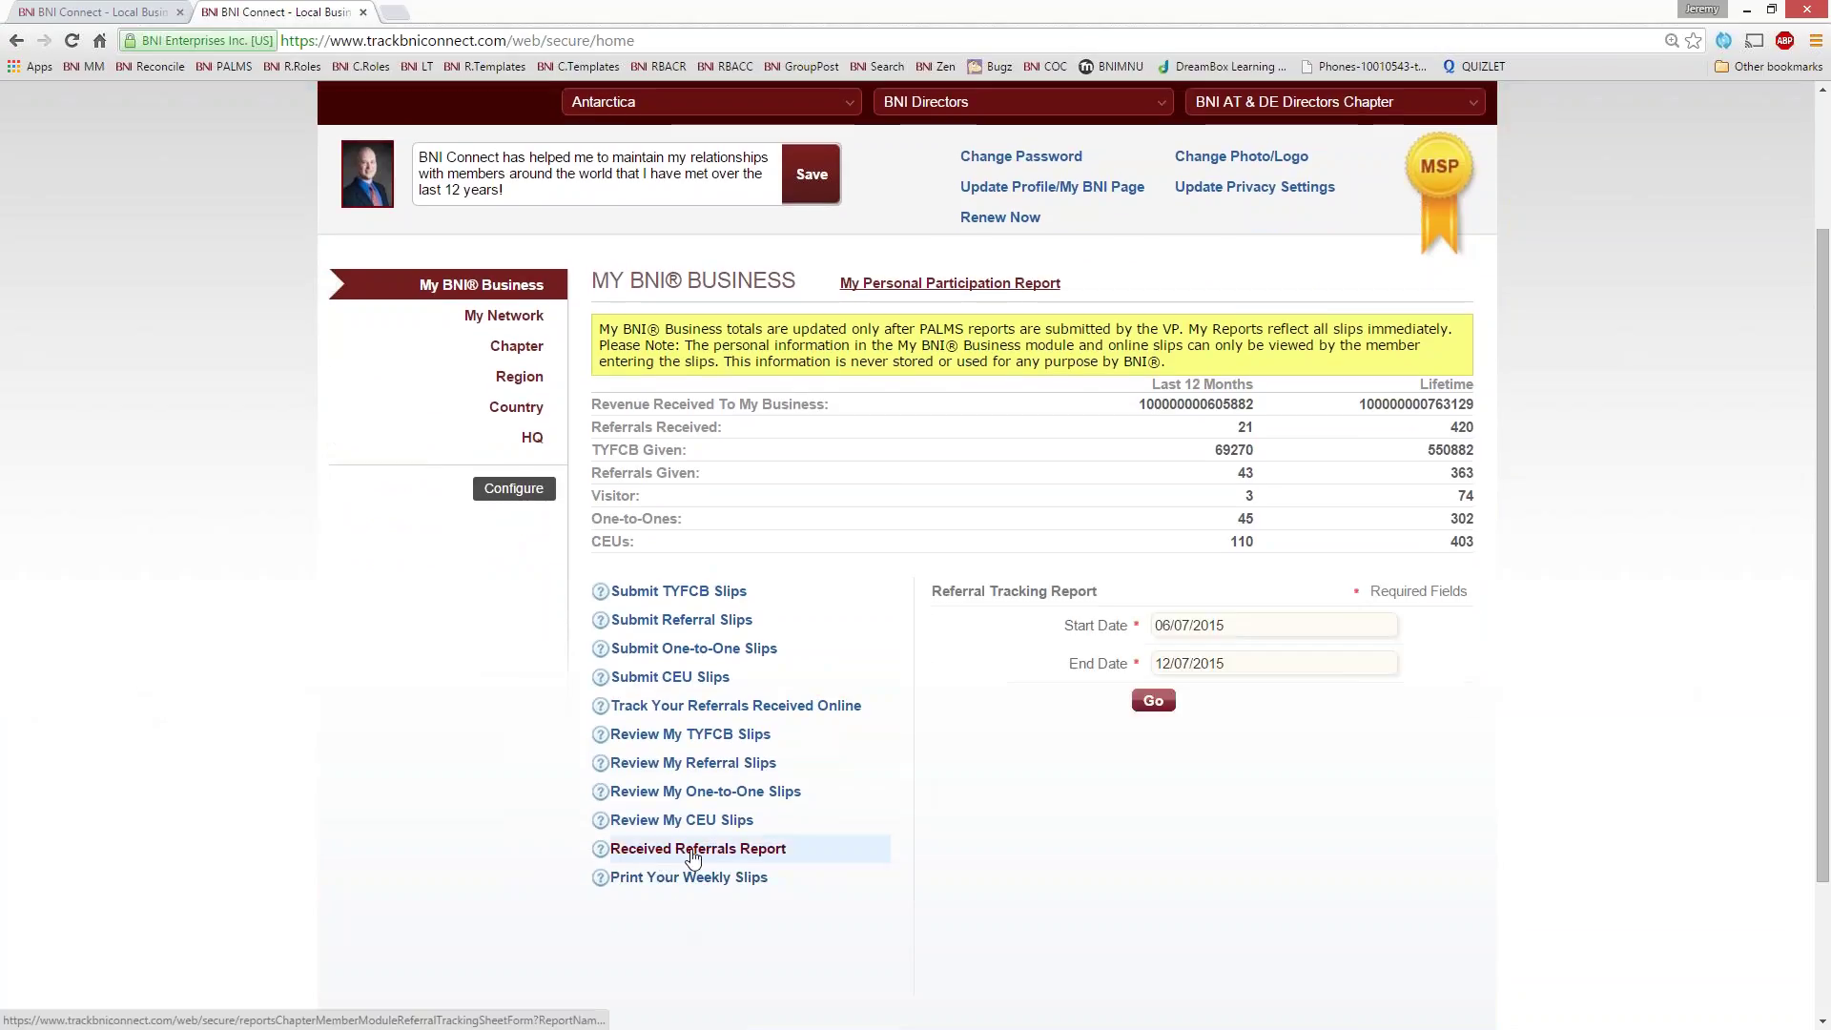
{"action": "left_click", "coordinate": [1153, 700]}
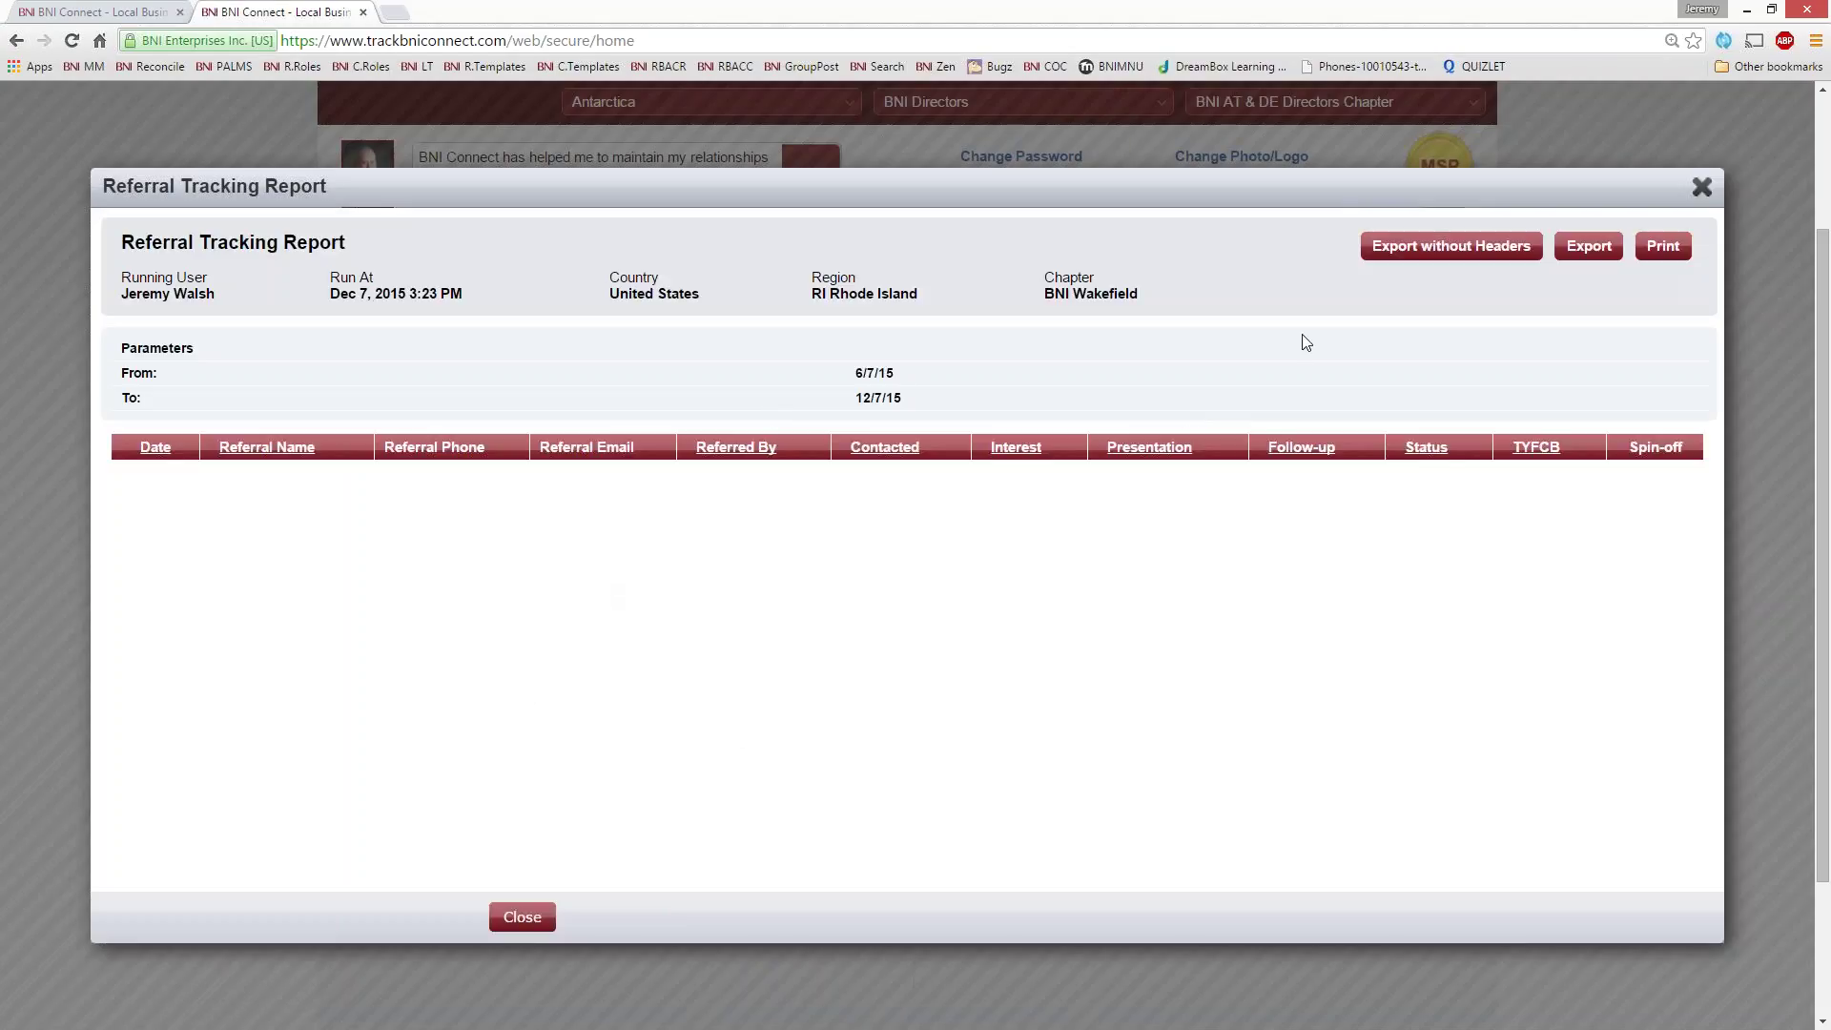
{"action": "left_click", "coordinate": [1700, 194]}
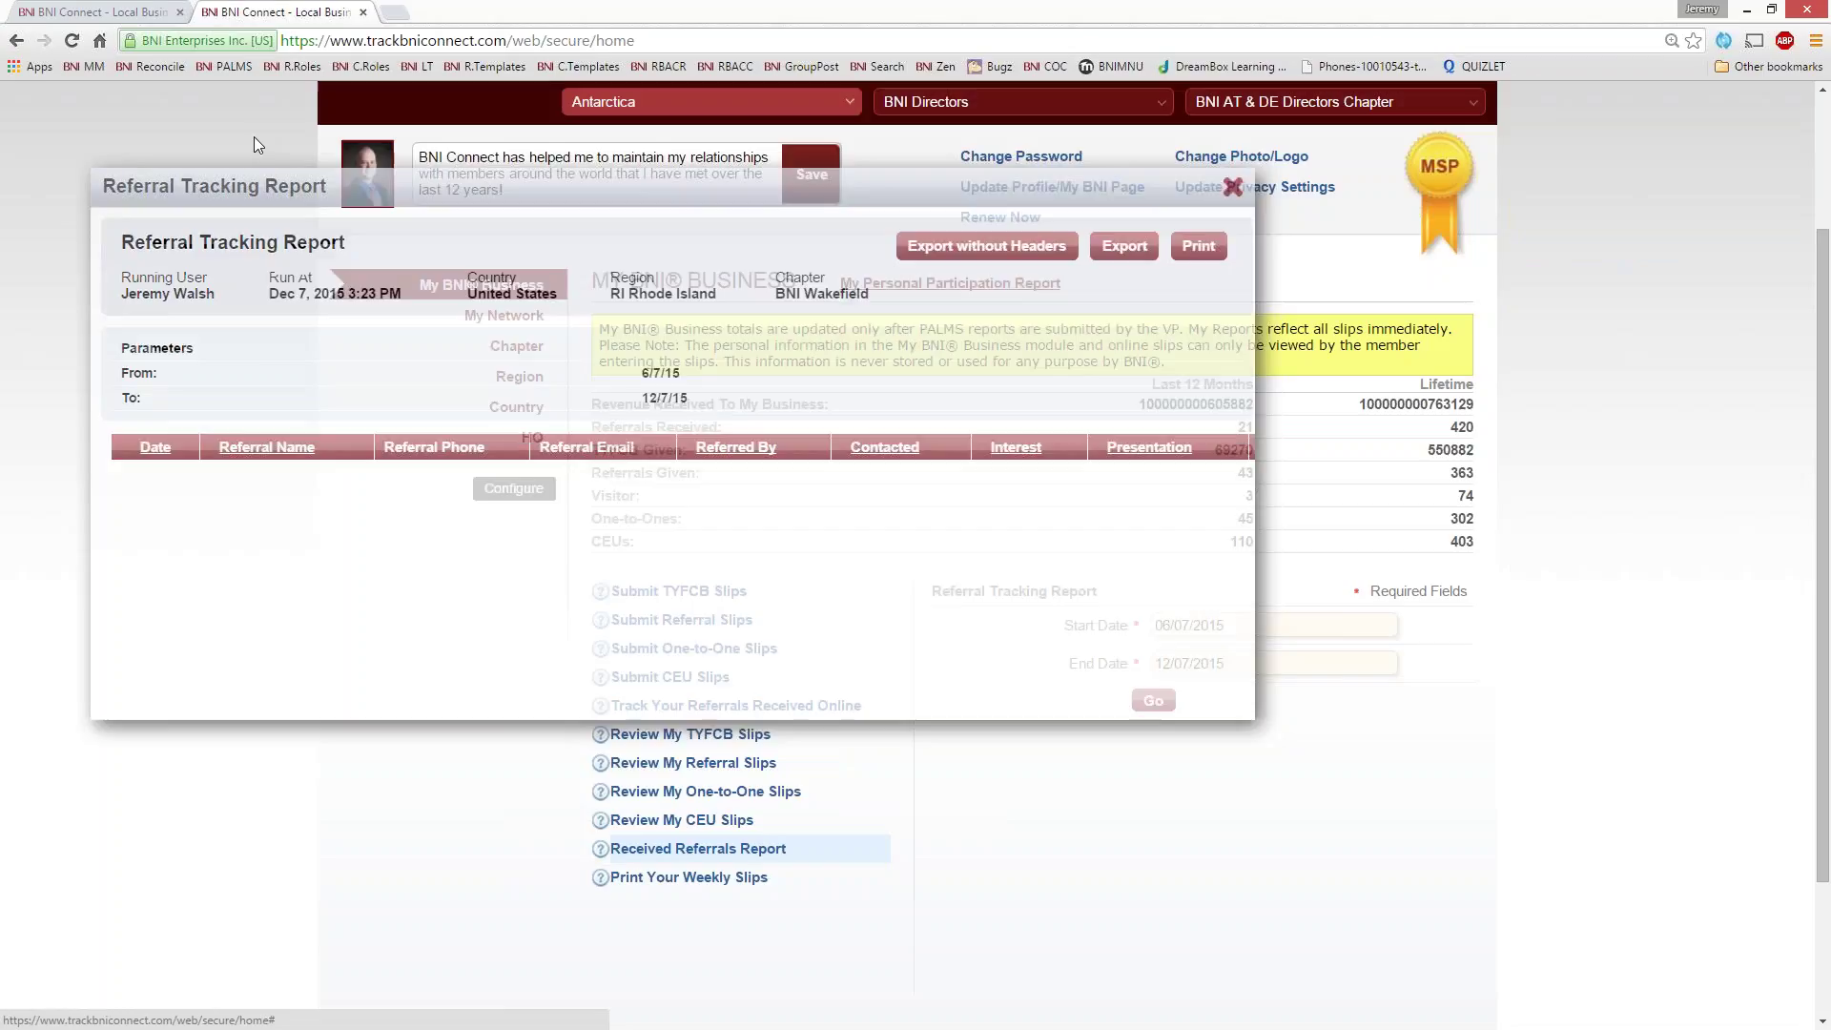
{"action": "key", "text": "ctrl+shift+Tab"}
{"action": "scroll", "coordinate": [1021, 774], "scroll_direction": "down", "scroll_amount": 2}
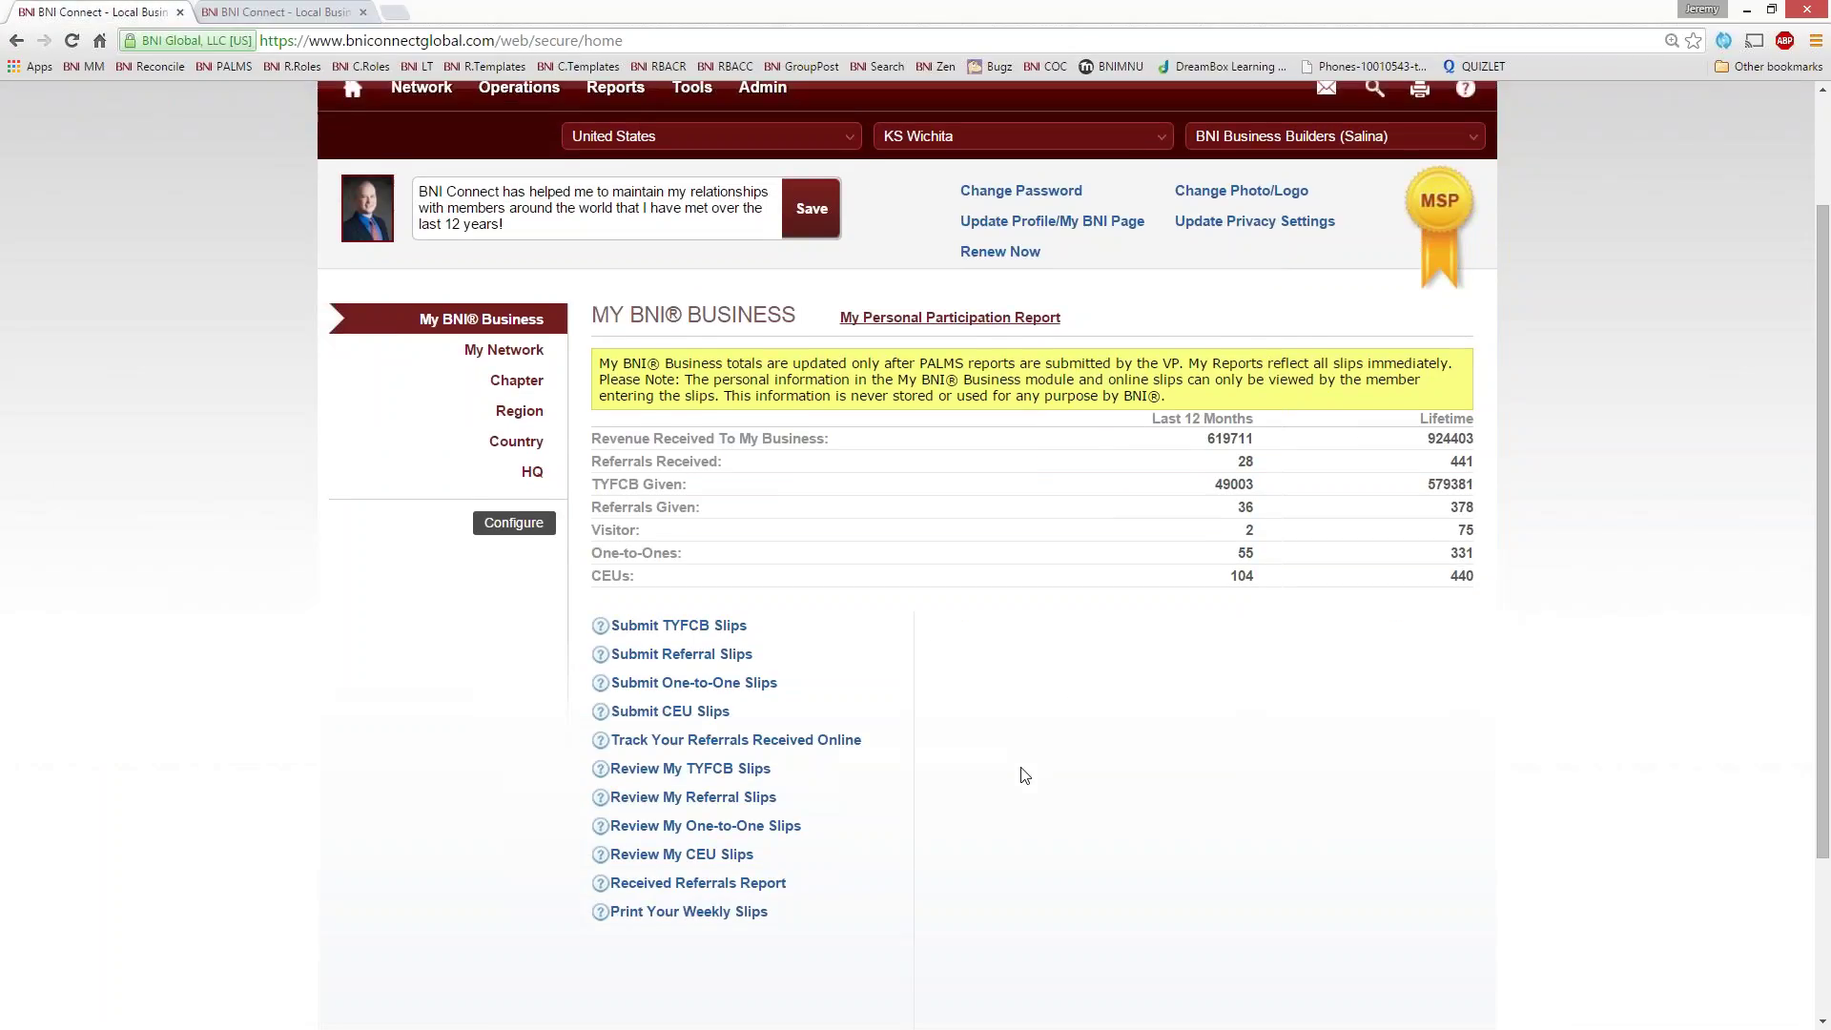
- Run the Referral Tracking Report of received referrals and scroll through its results
{"action": "left_click", "coordinate": [695, 860]}
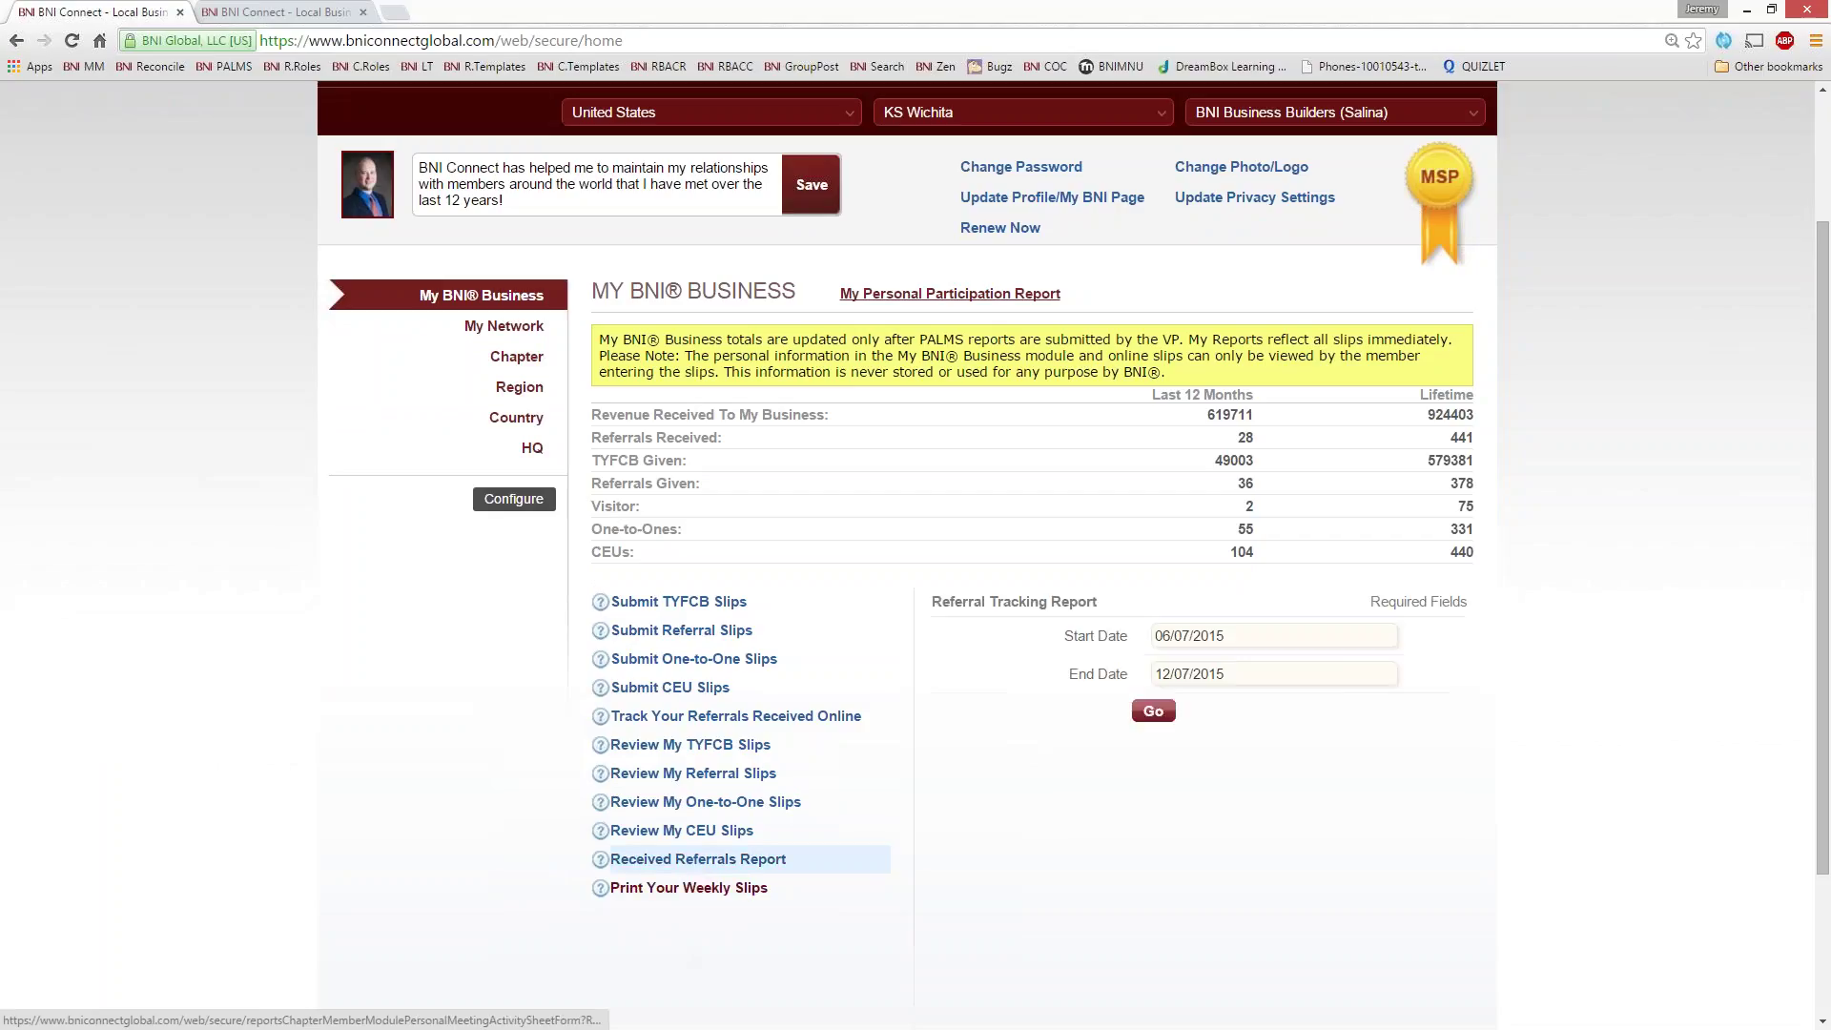
{"action": "left_click", "coordinate": [1155, 711]}
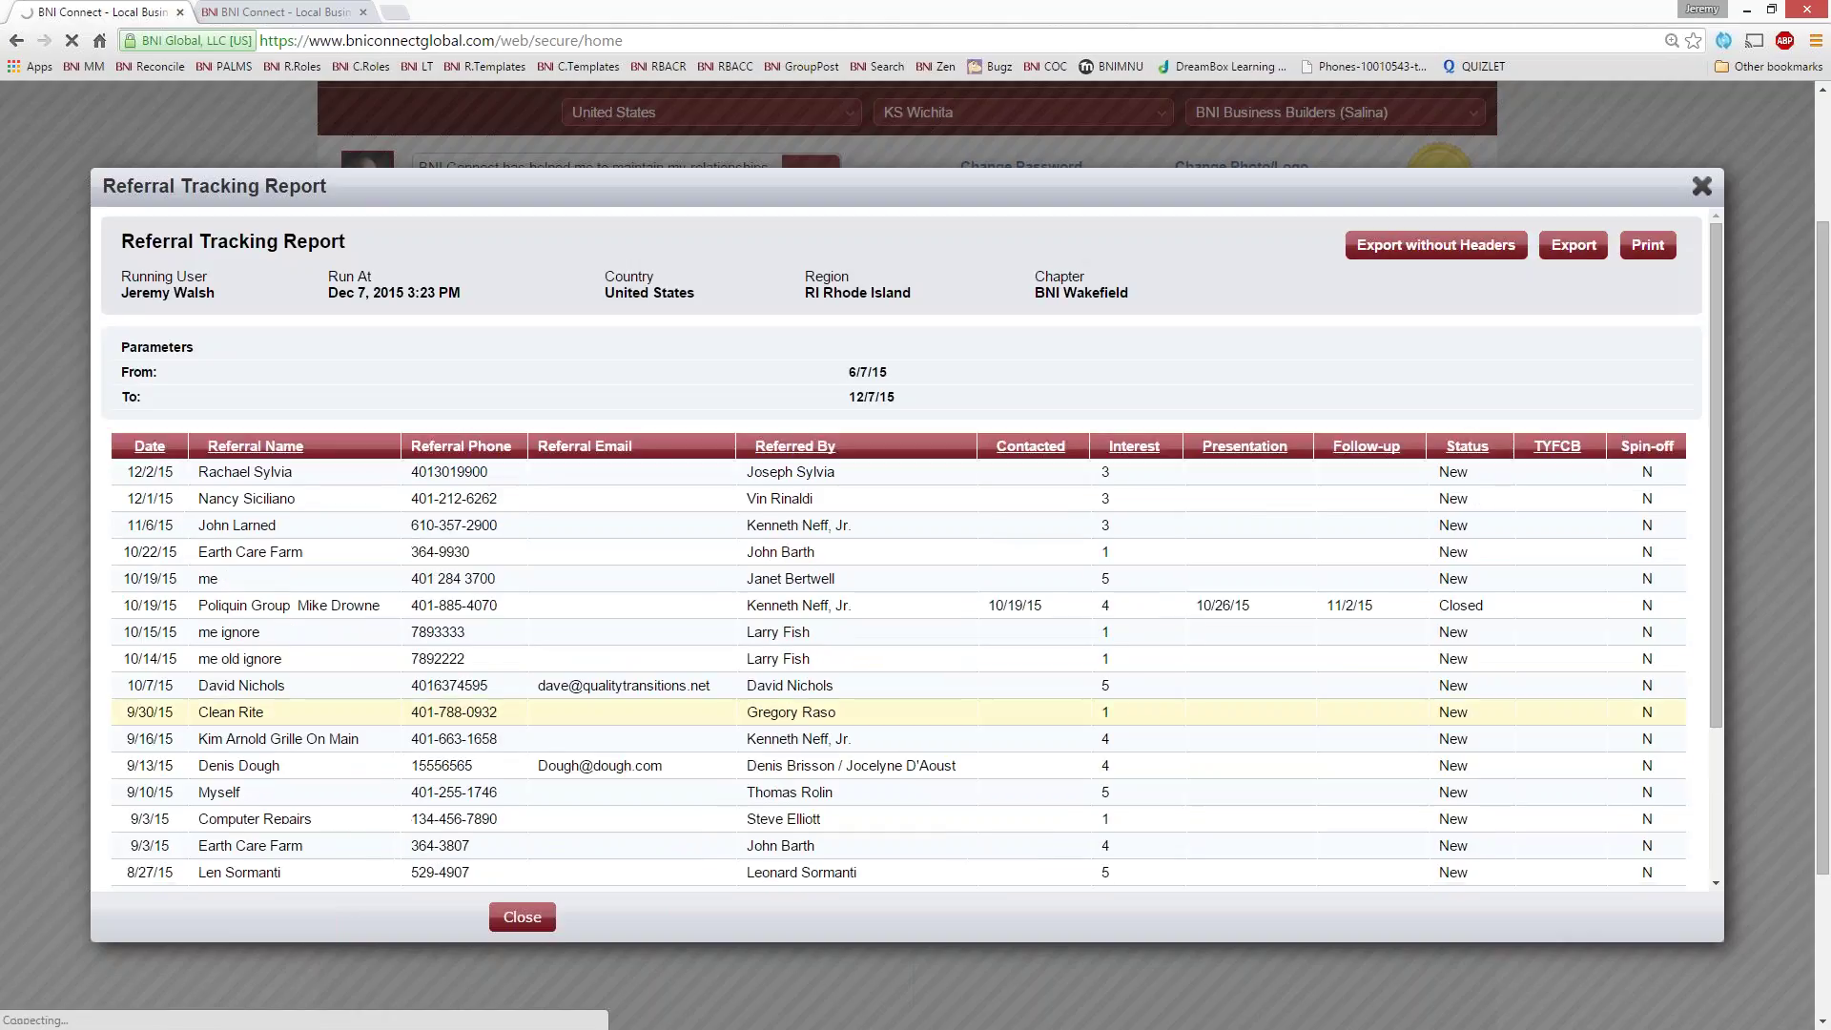
{"action": "scroll", "coordinate": [1354, 706], "scroll_direction": "down", "scroll_amount": 5}
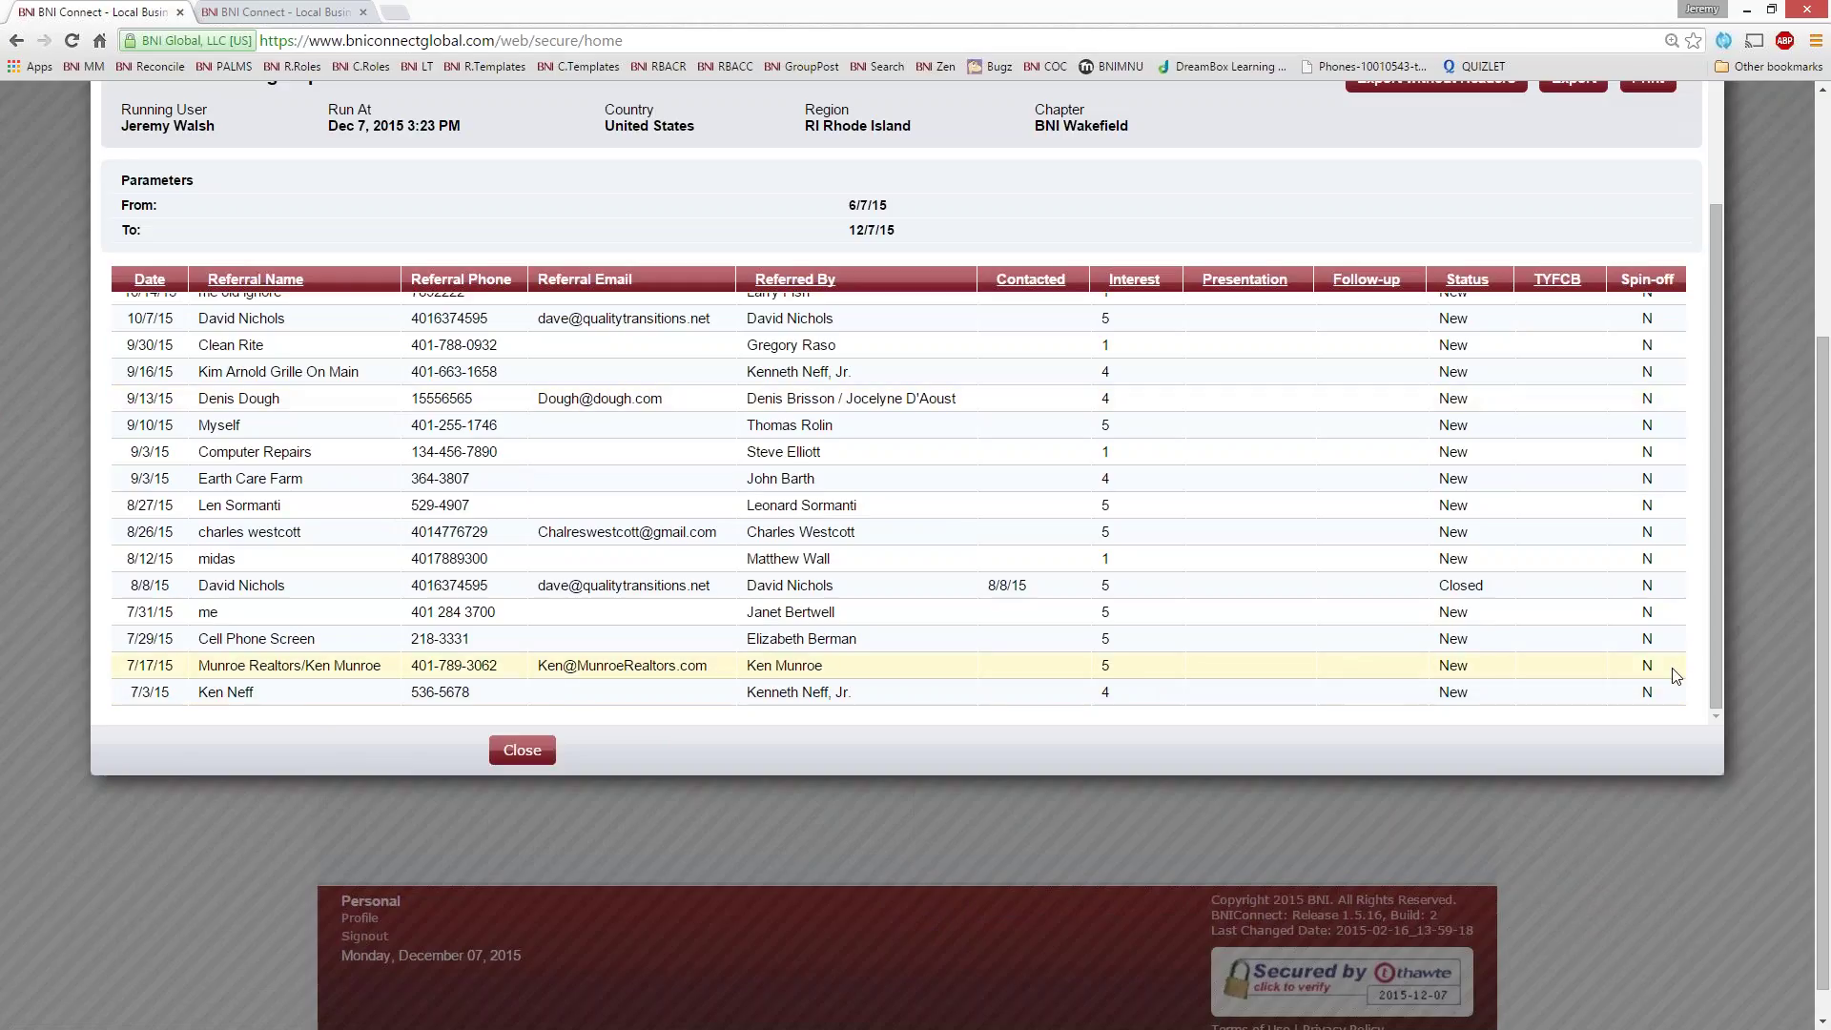
- Scroll the Referral Tracking Report back to the top and close it
{"action": "scroll", "coordinate": [1512, 668], "scroll_direction": "up", "scroll_amount": 5}
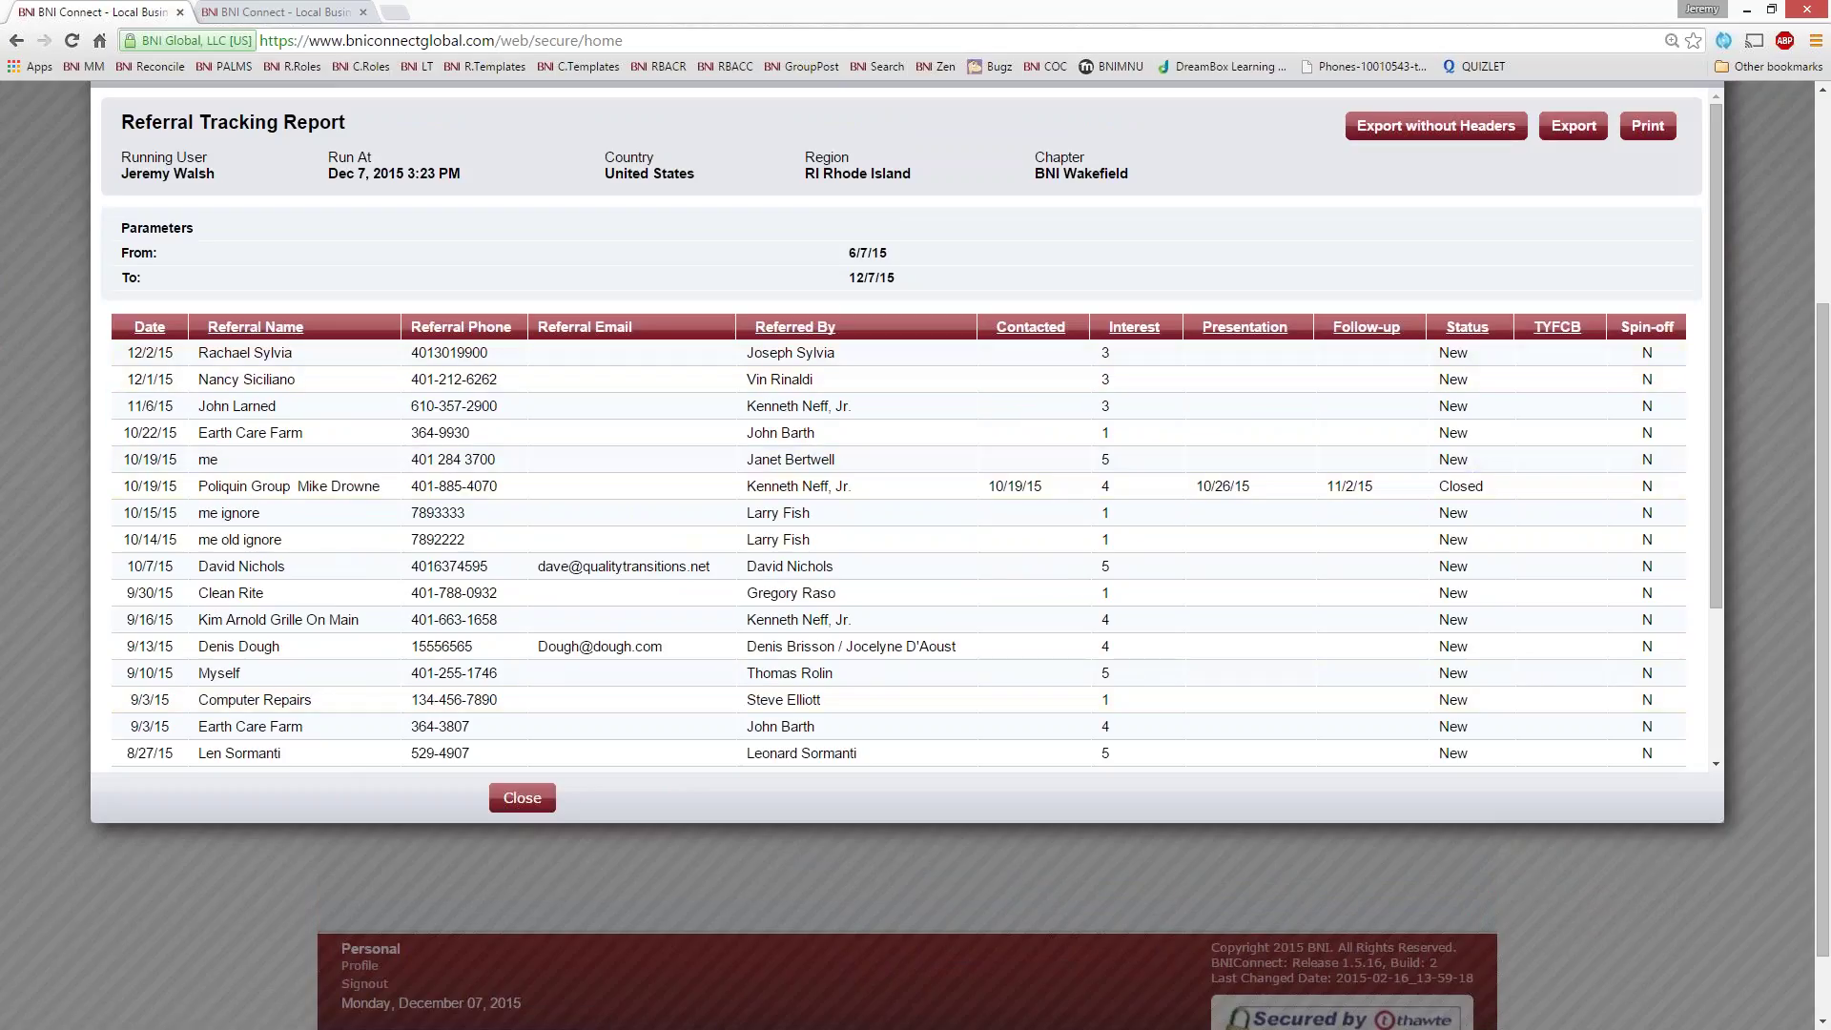
{"action": "scroll", "coordinate": [1240, 696], "scroll_direction": "up", "scroll_amount": 1}
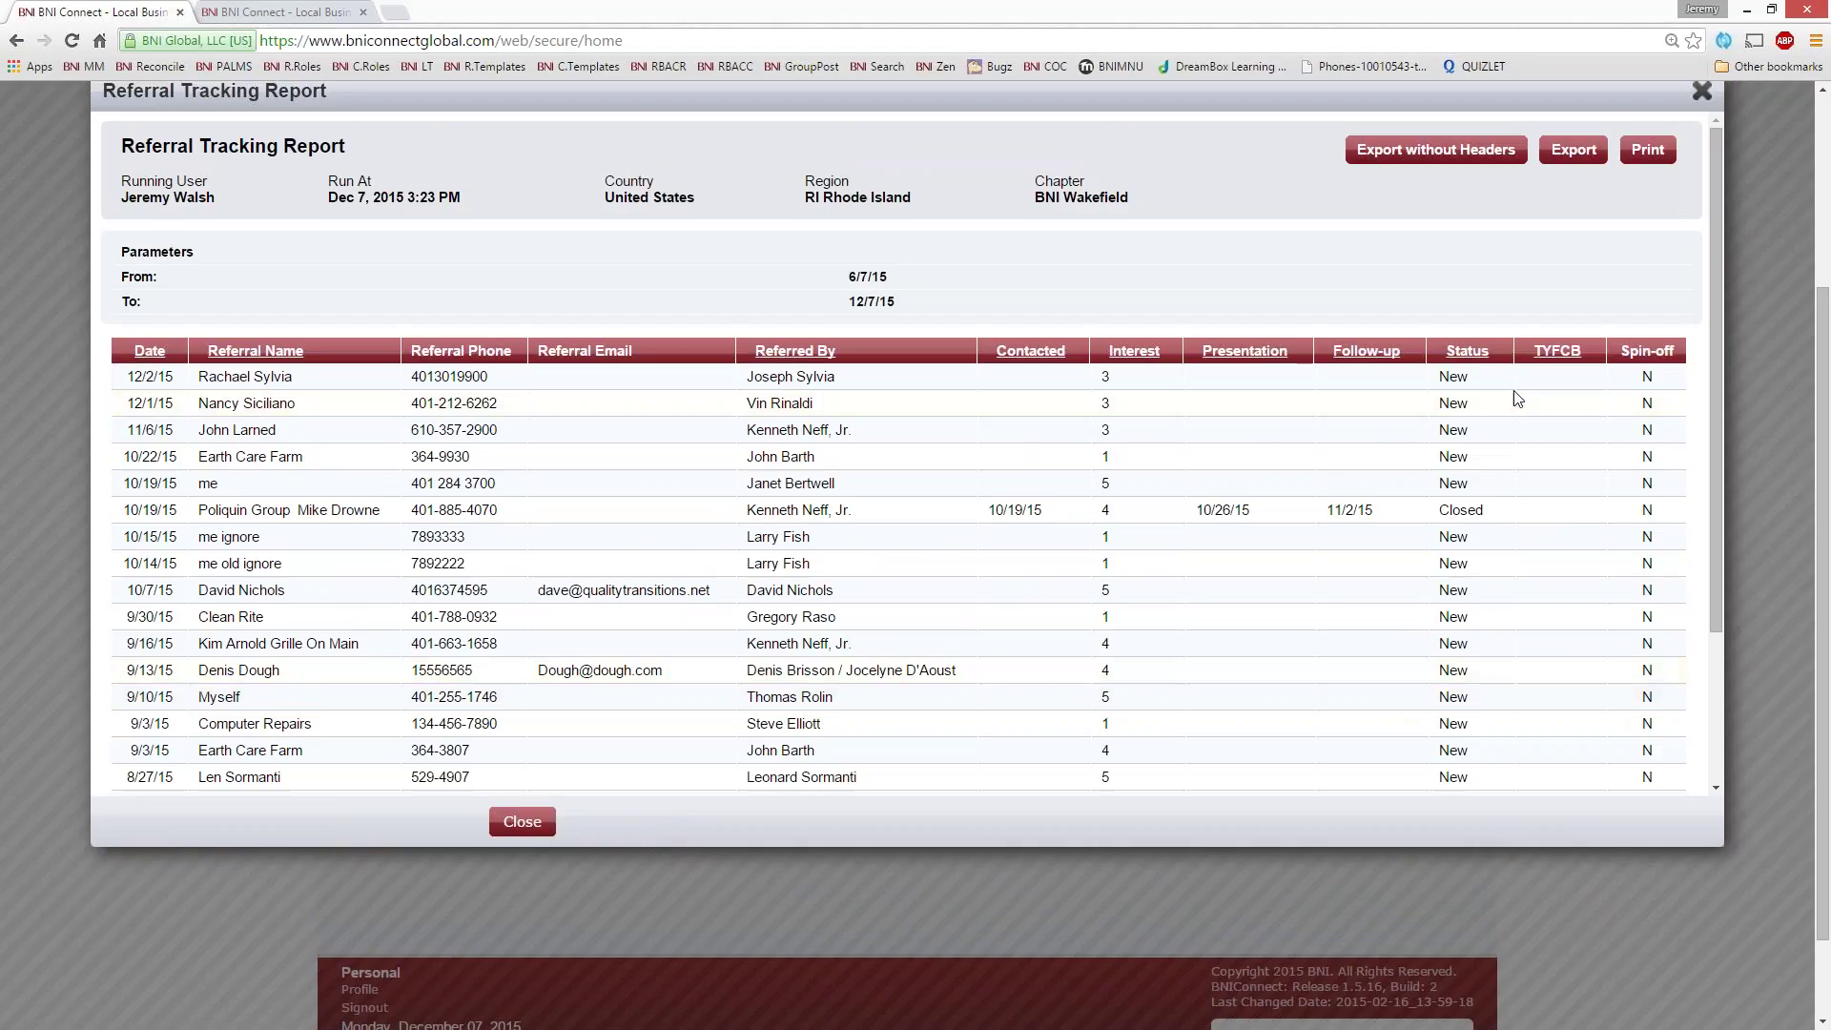
{"action": "scroll", "coordinate": [1517, 398], "scroll_direction": "up", "scroll_amount": 1}
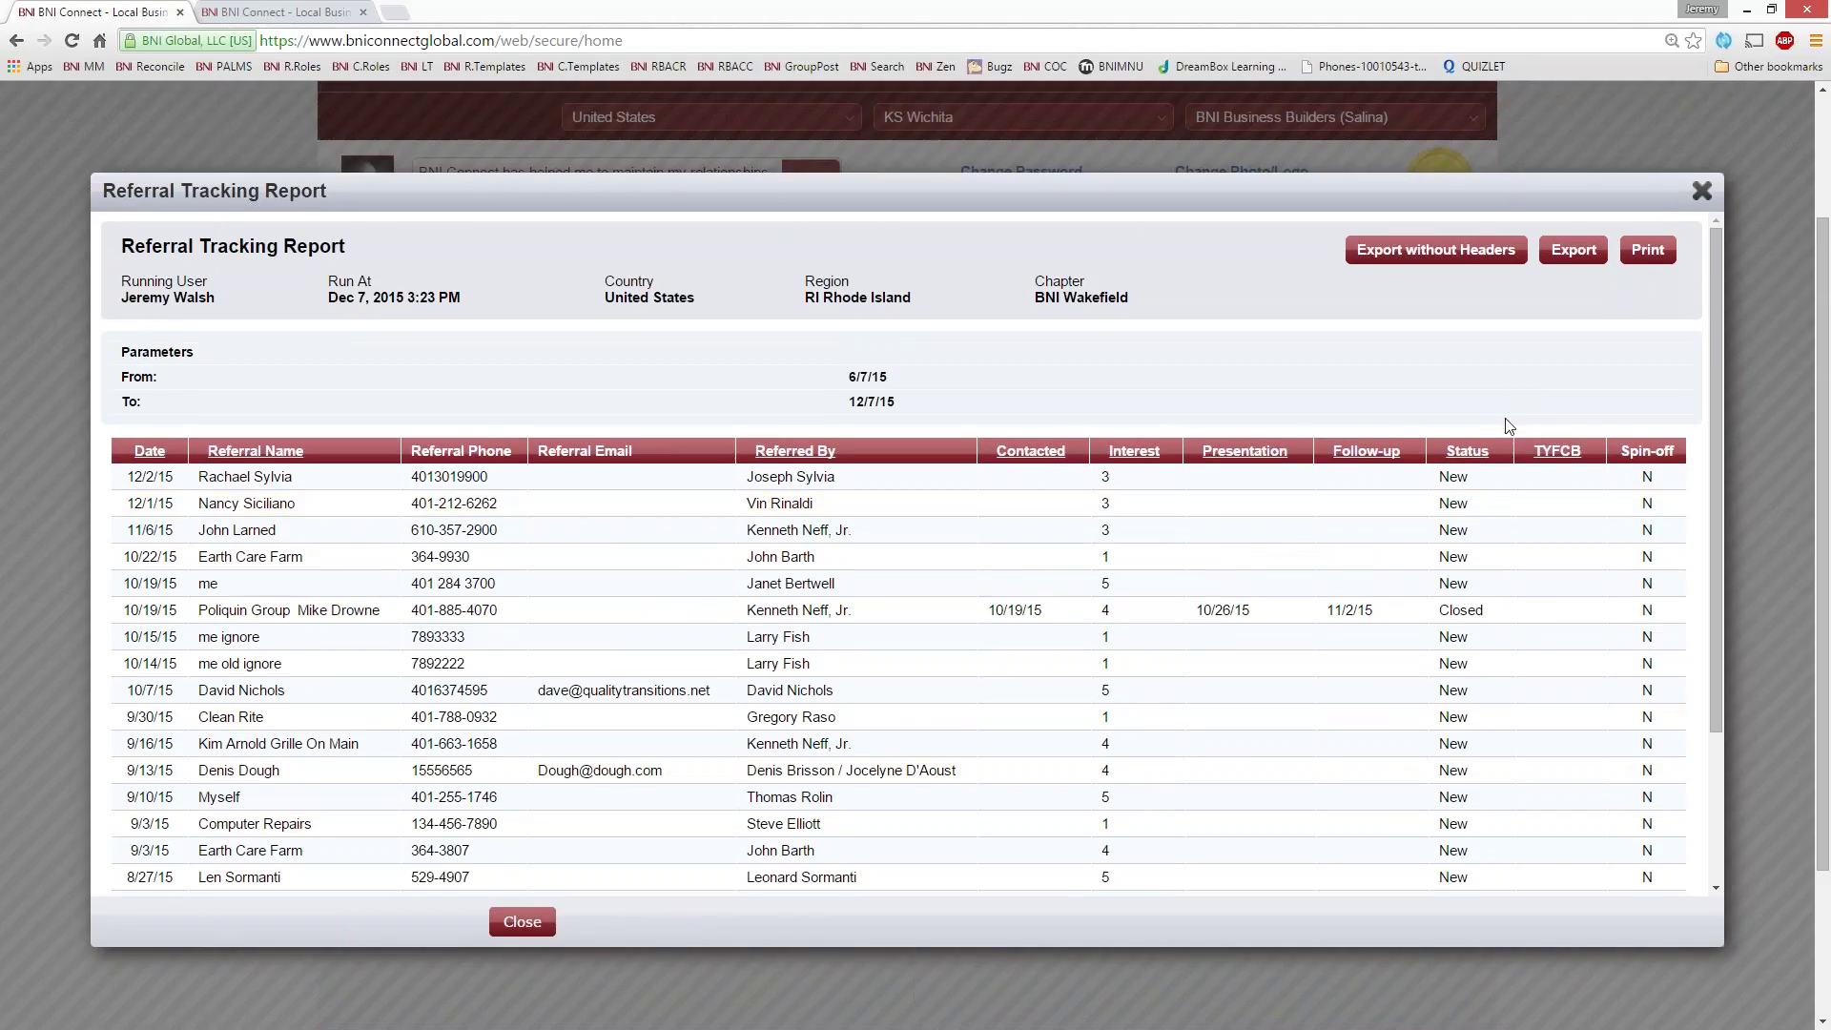
{"action": "left_click", "coordinate": [1702, 191]}
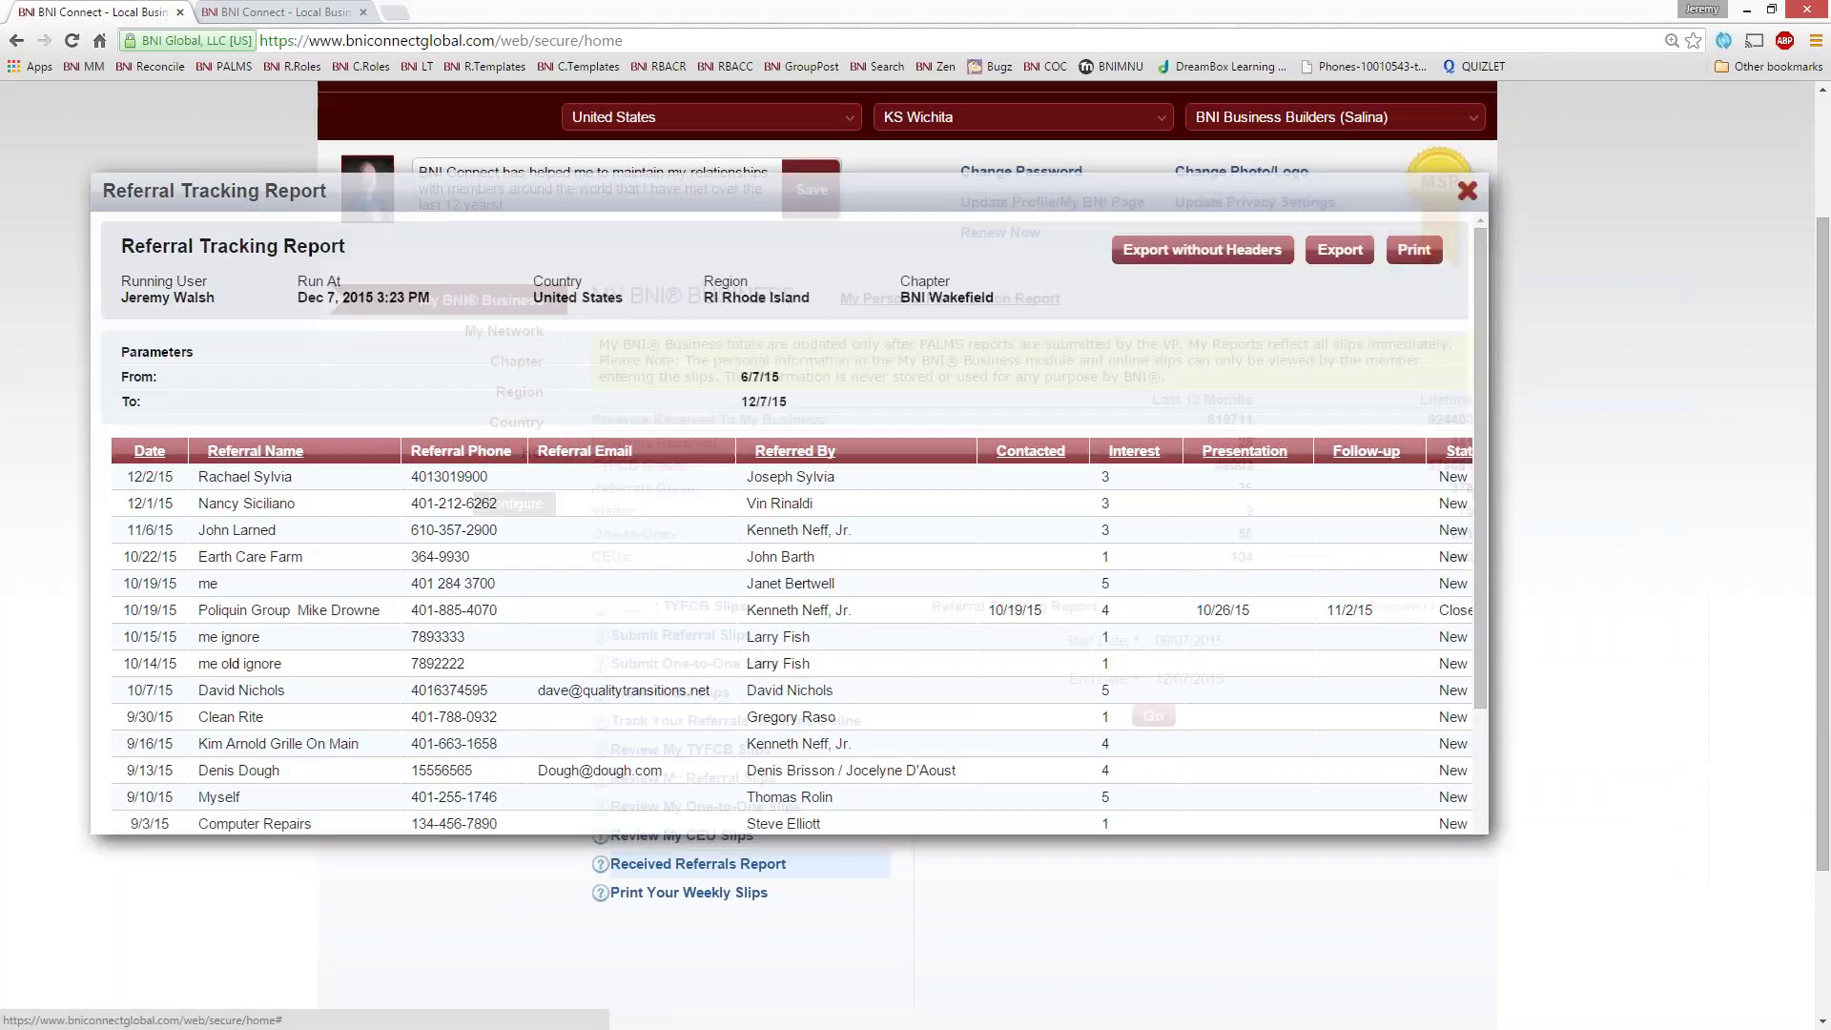
- Edit the 12/02/2015 line on the online Referral Tracking Sheet and enter the referral's e-mail address
{"action": "left_click", "coordinate": [735, 725]}
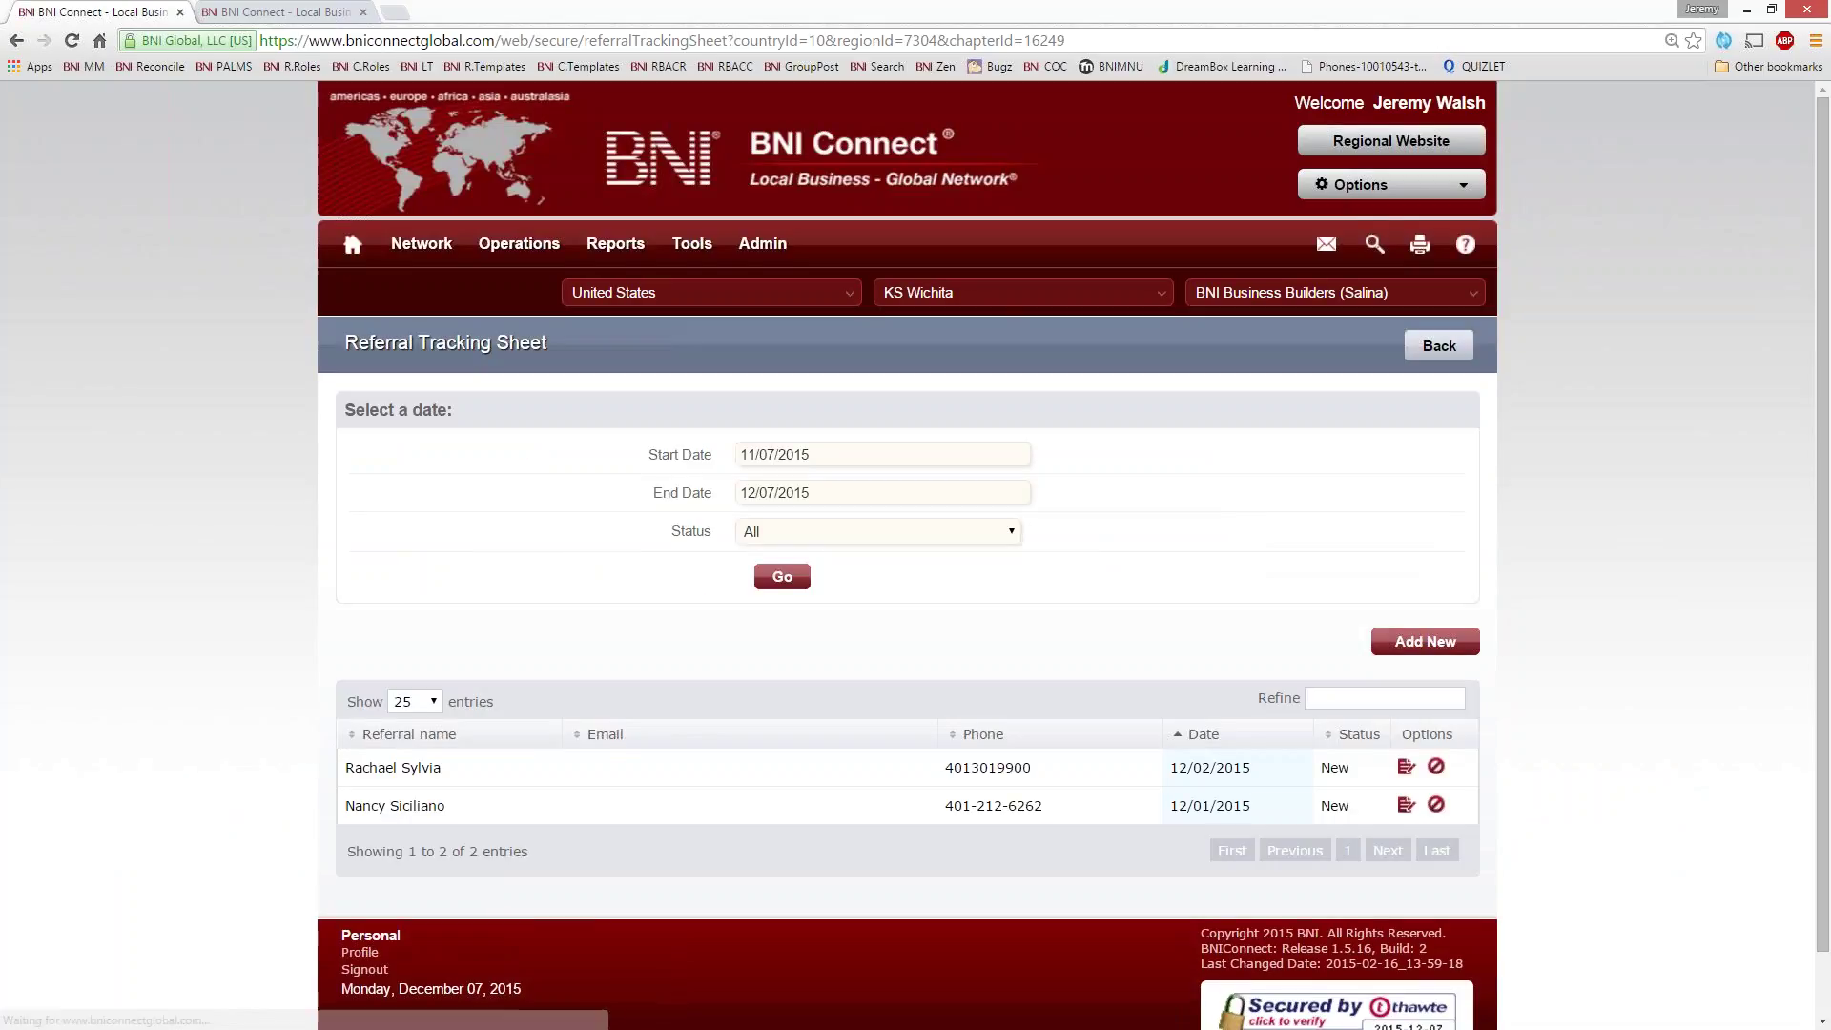
{"action": "scroll", "coordinate": [816, 842], "scroll_direction": "down", "scroll_amount": 2}
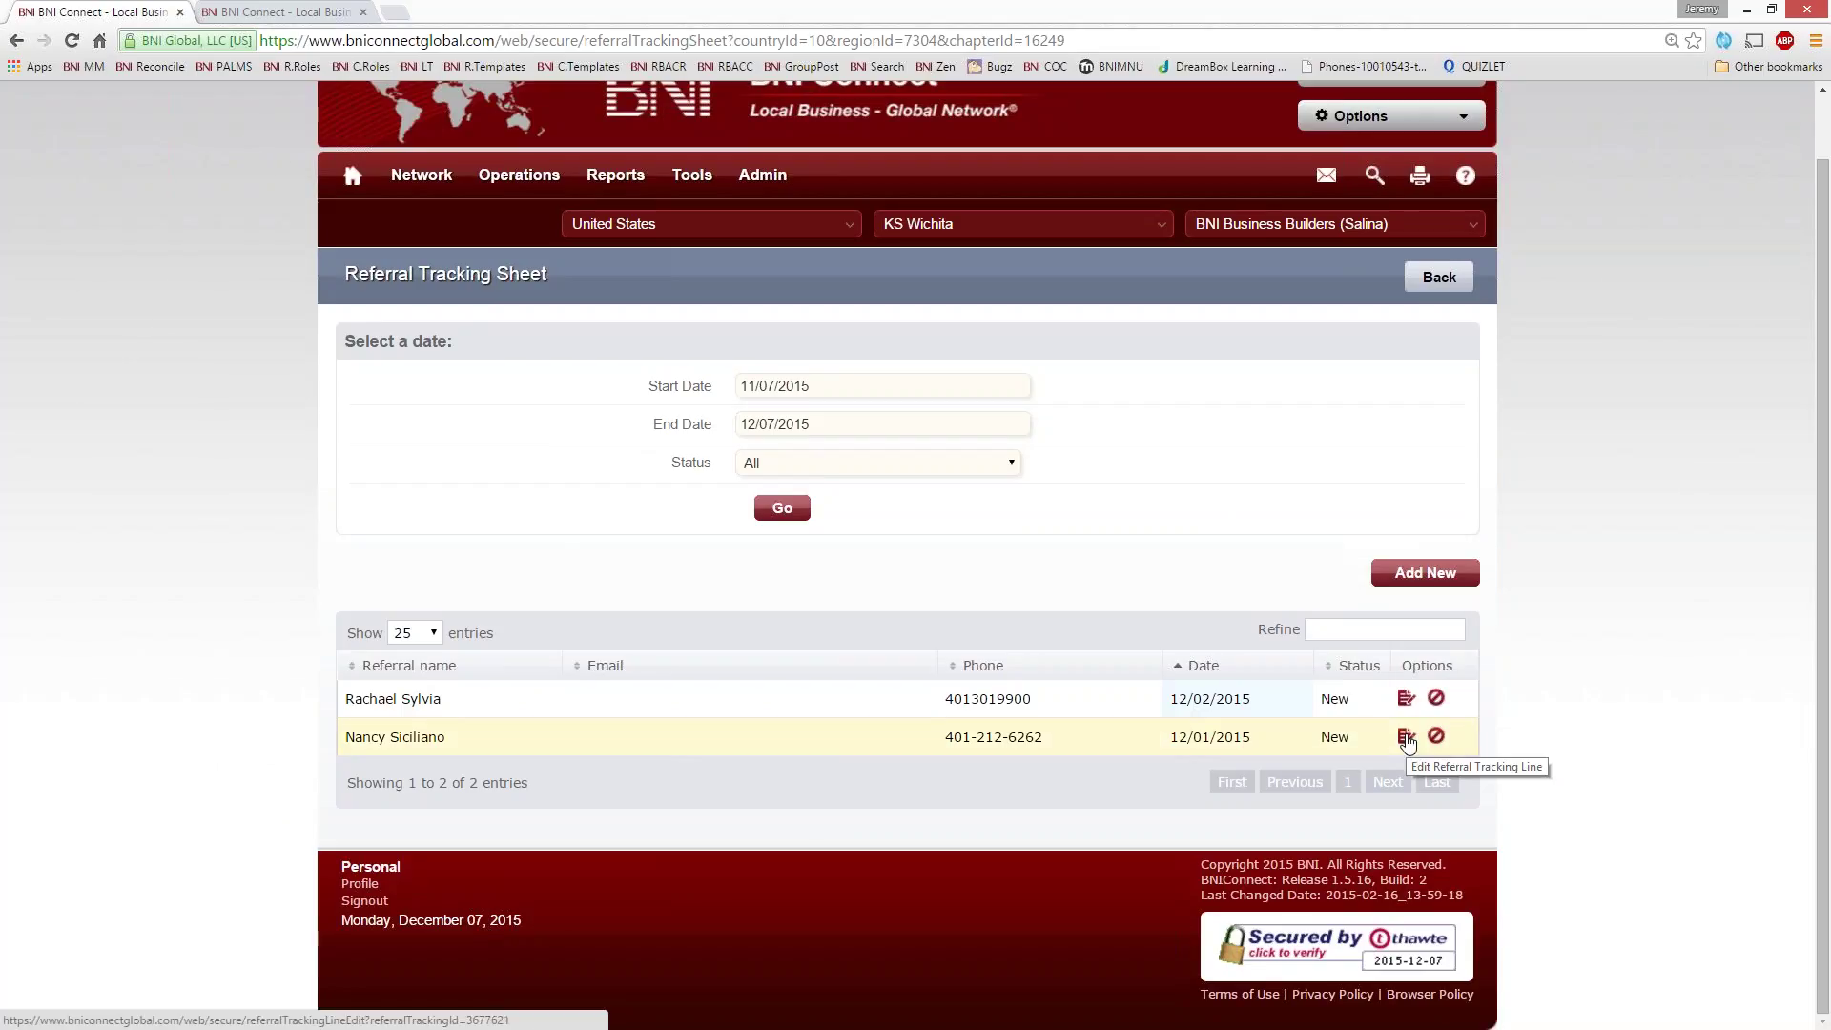
{"action": "left_click", "coordinate": [1405, 699]}
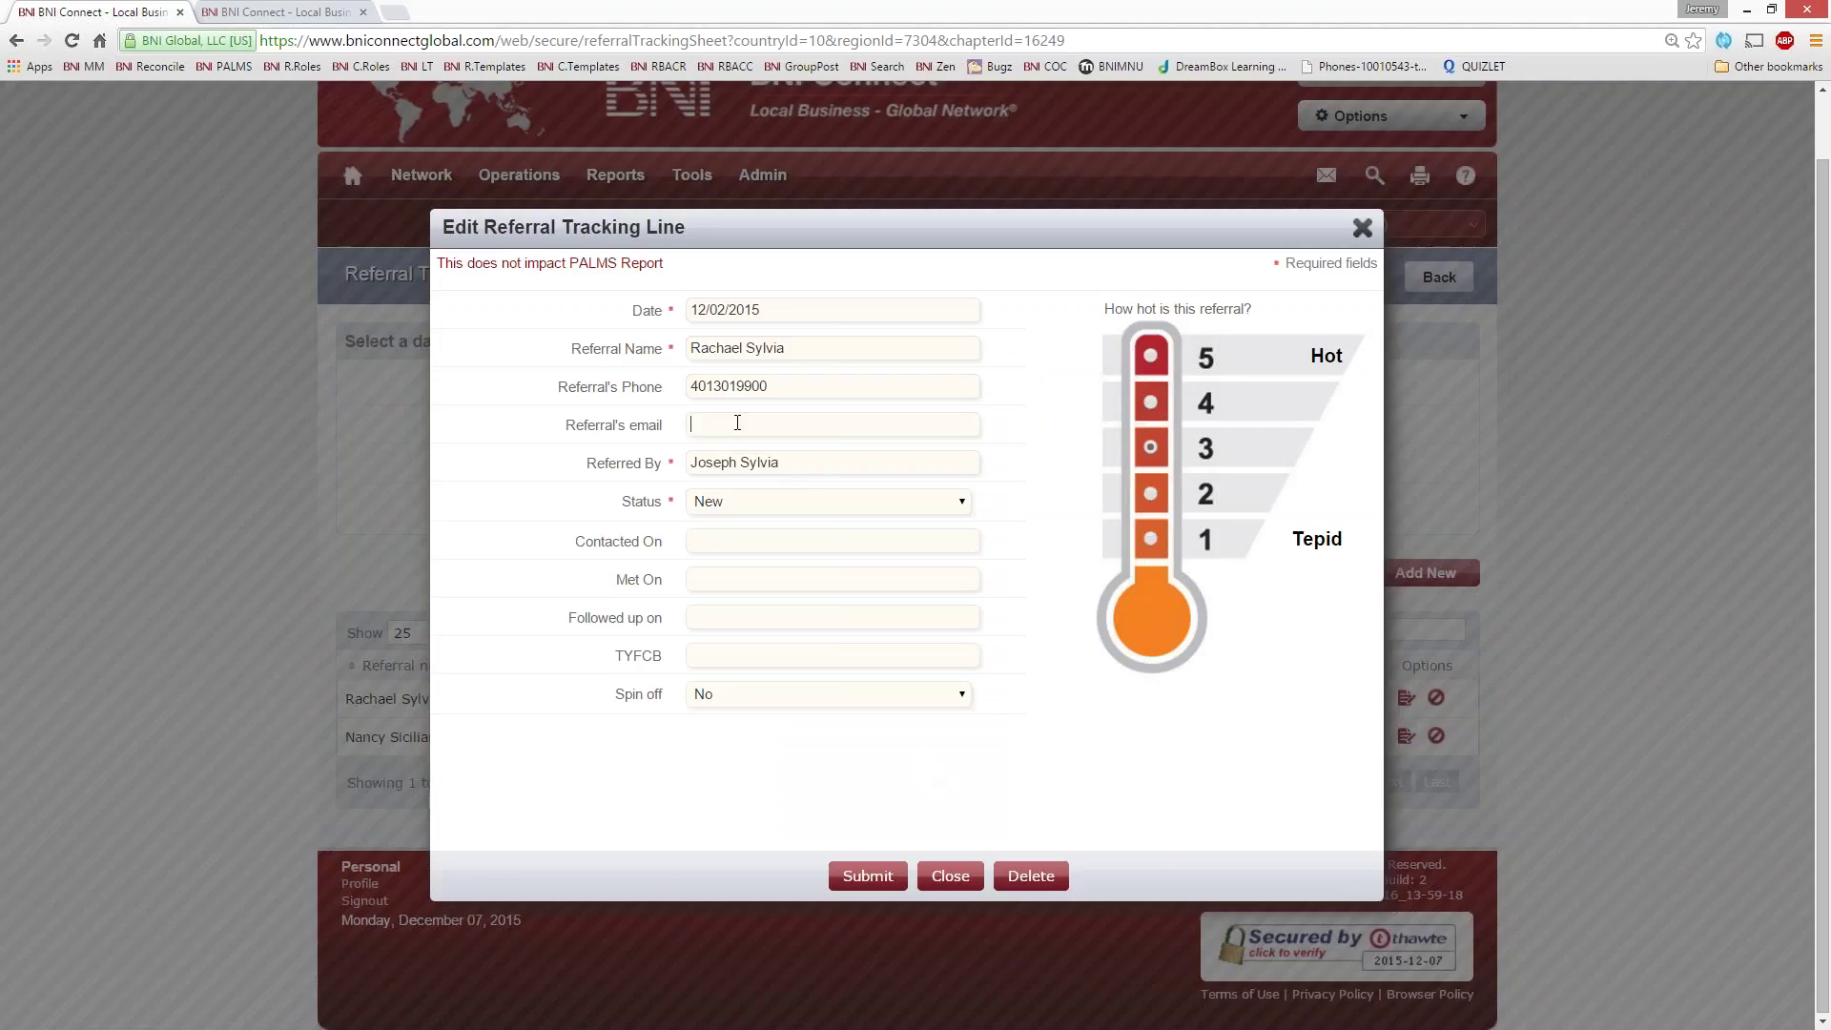
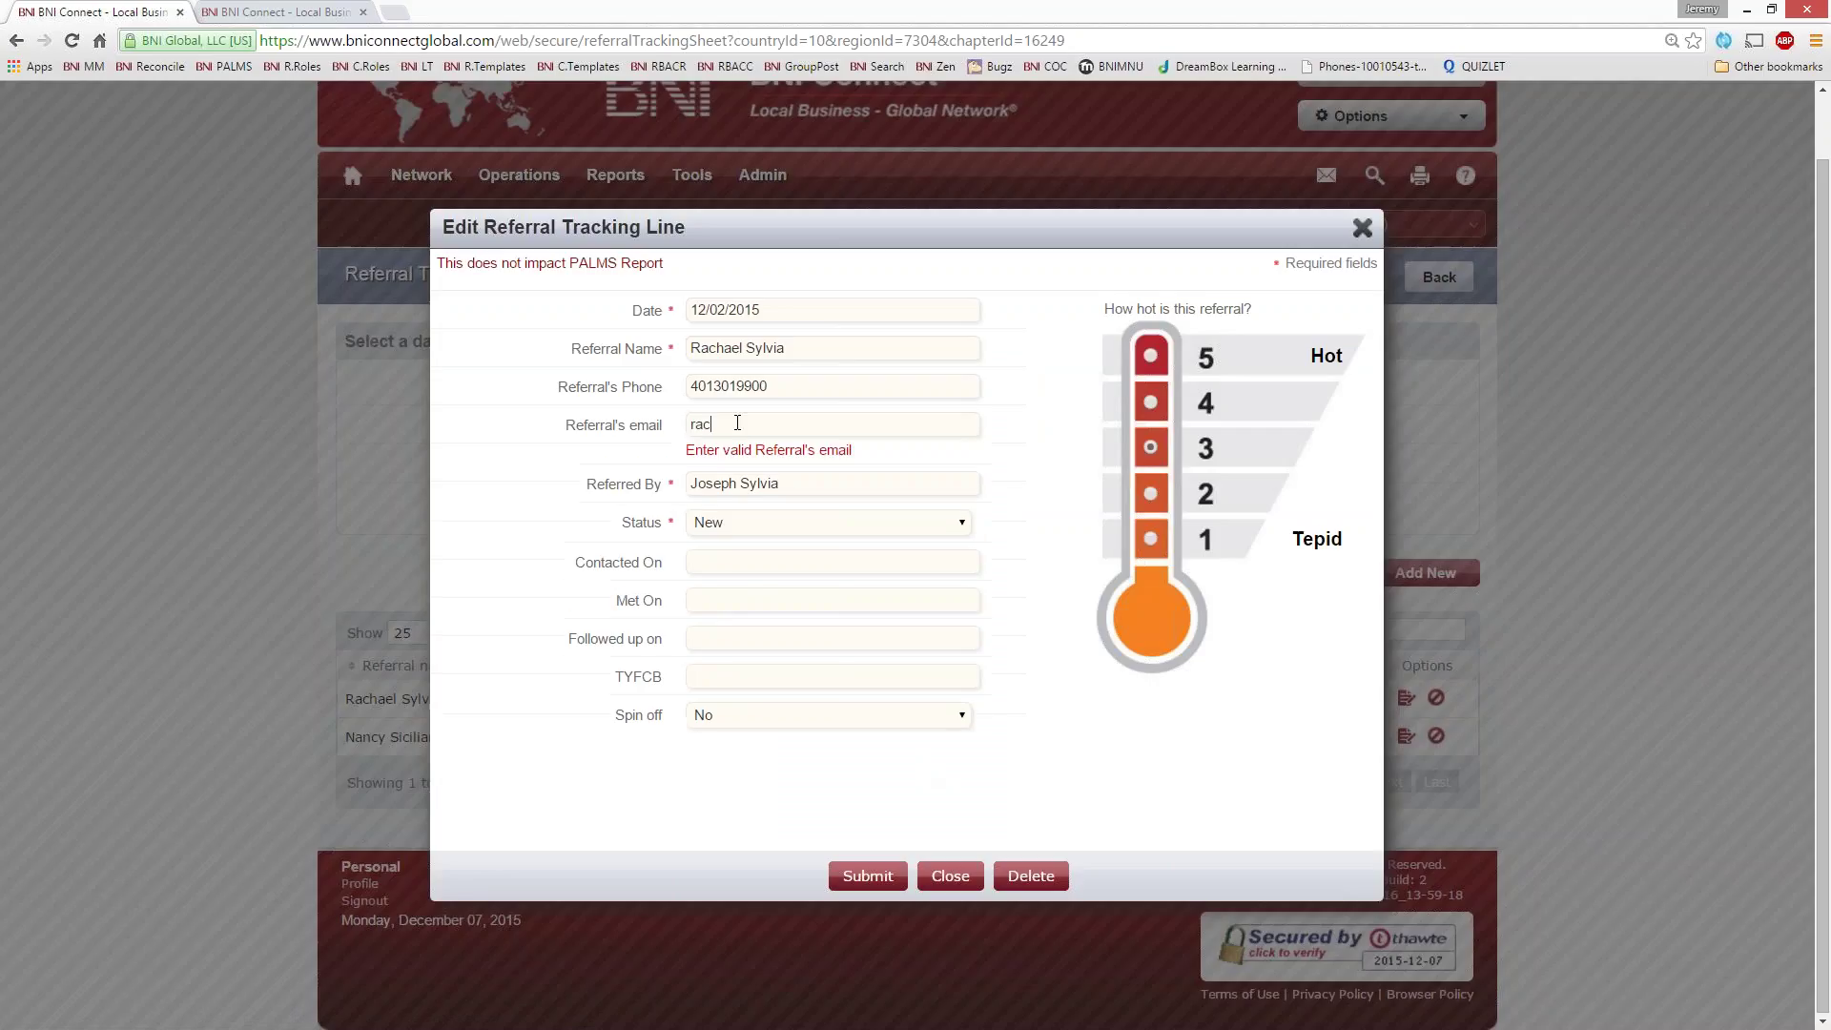
{"action": "key", "text": "Tab"}
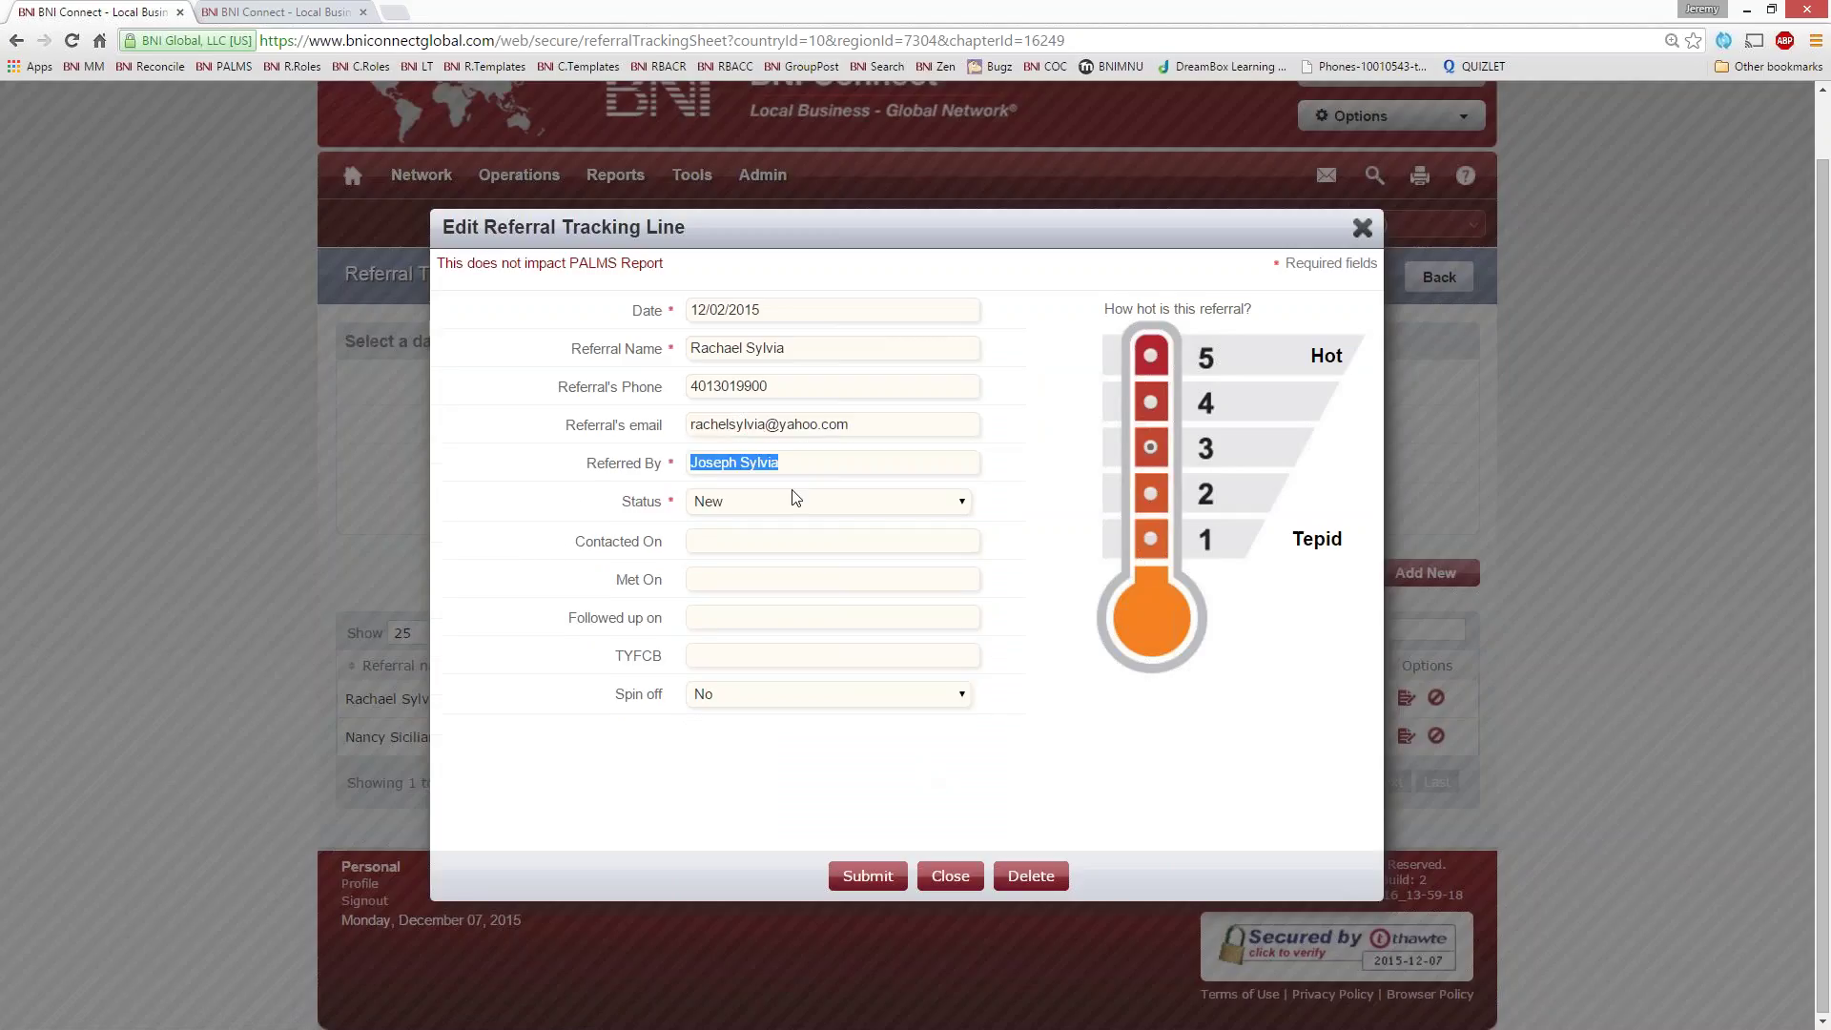
- Set Contacted On 12/02, Met On 12/04, Followed up 12/07/2015, status Closed, and submit
{"action": "left_click", "coordinate": [708, 542]}
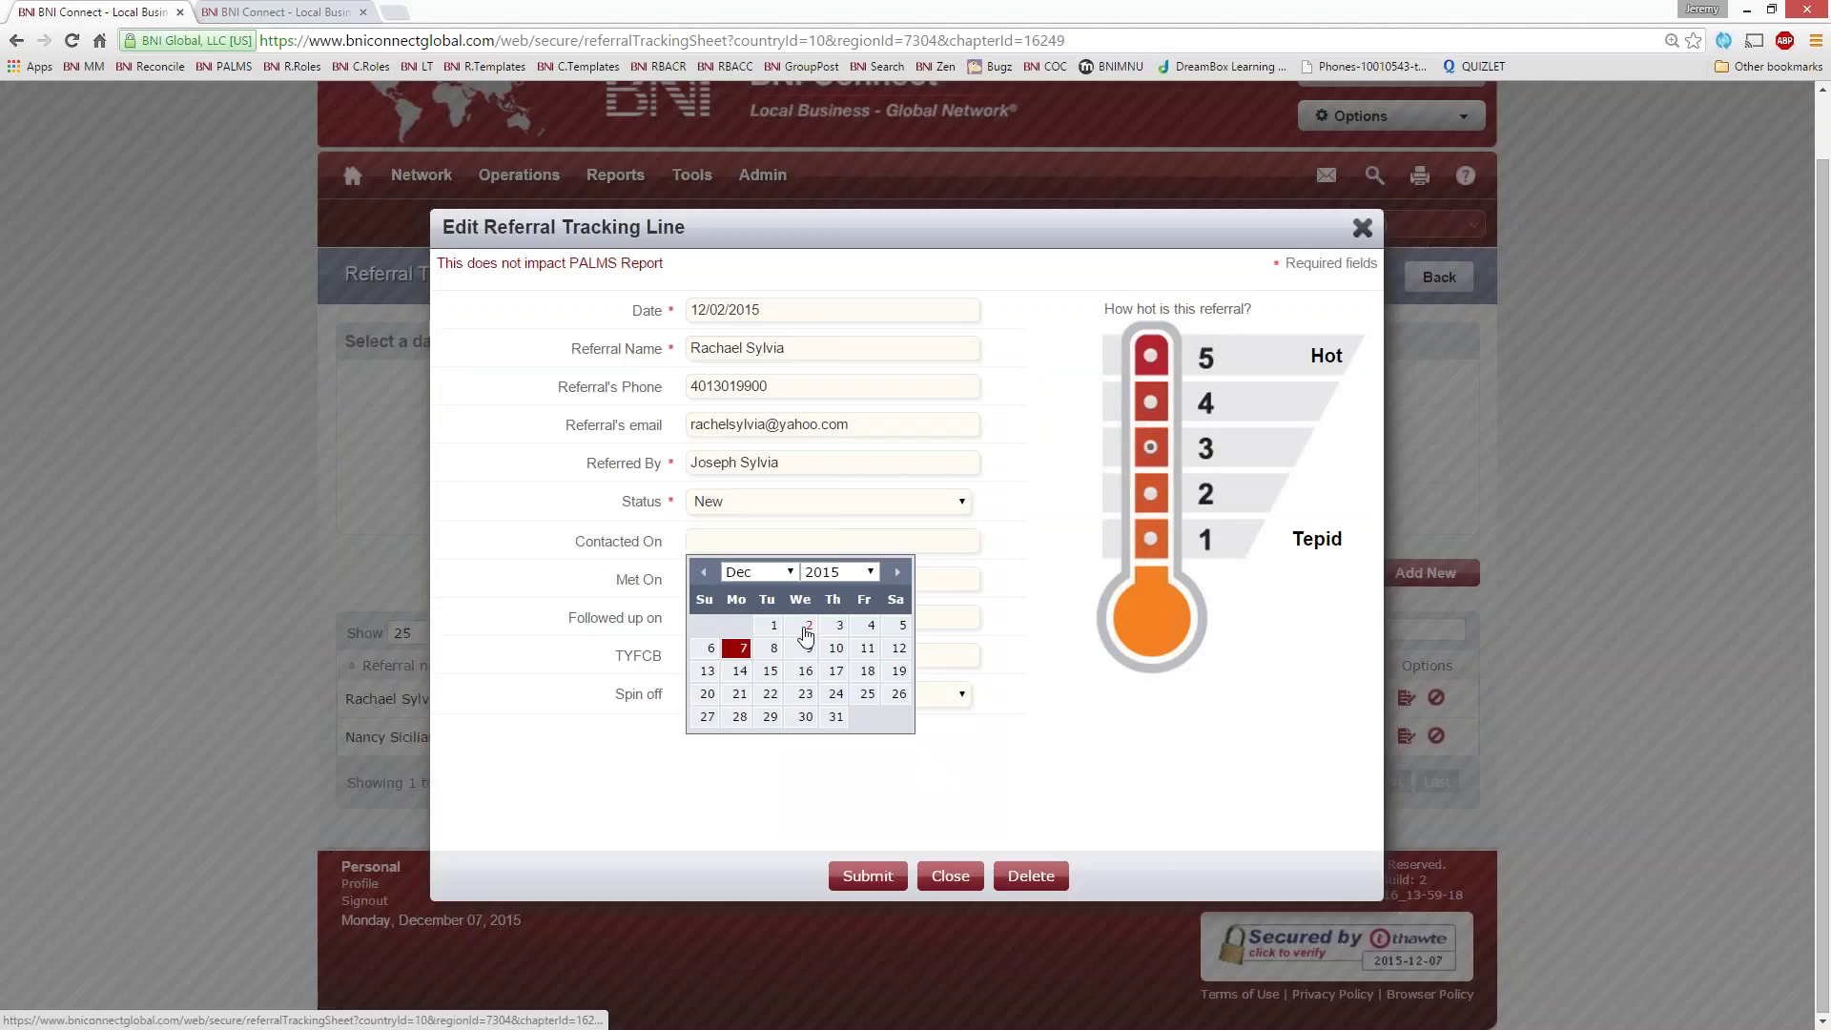
{"action": "left_click", "coordinate": [796, 629]}
{"action": "left_click", "coordinate": [725, 580]}
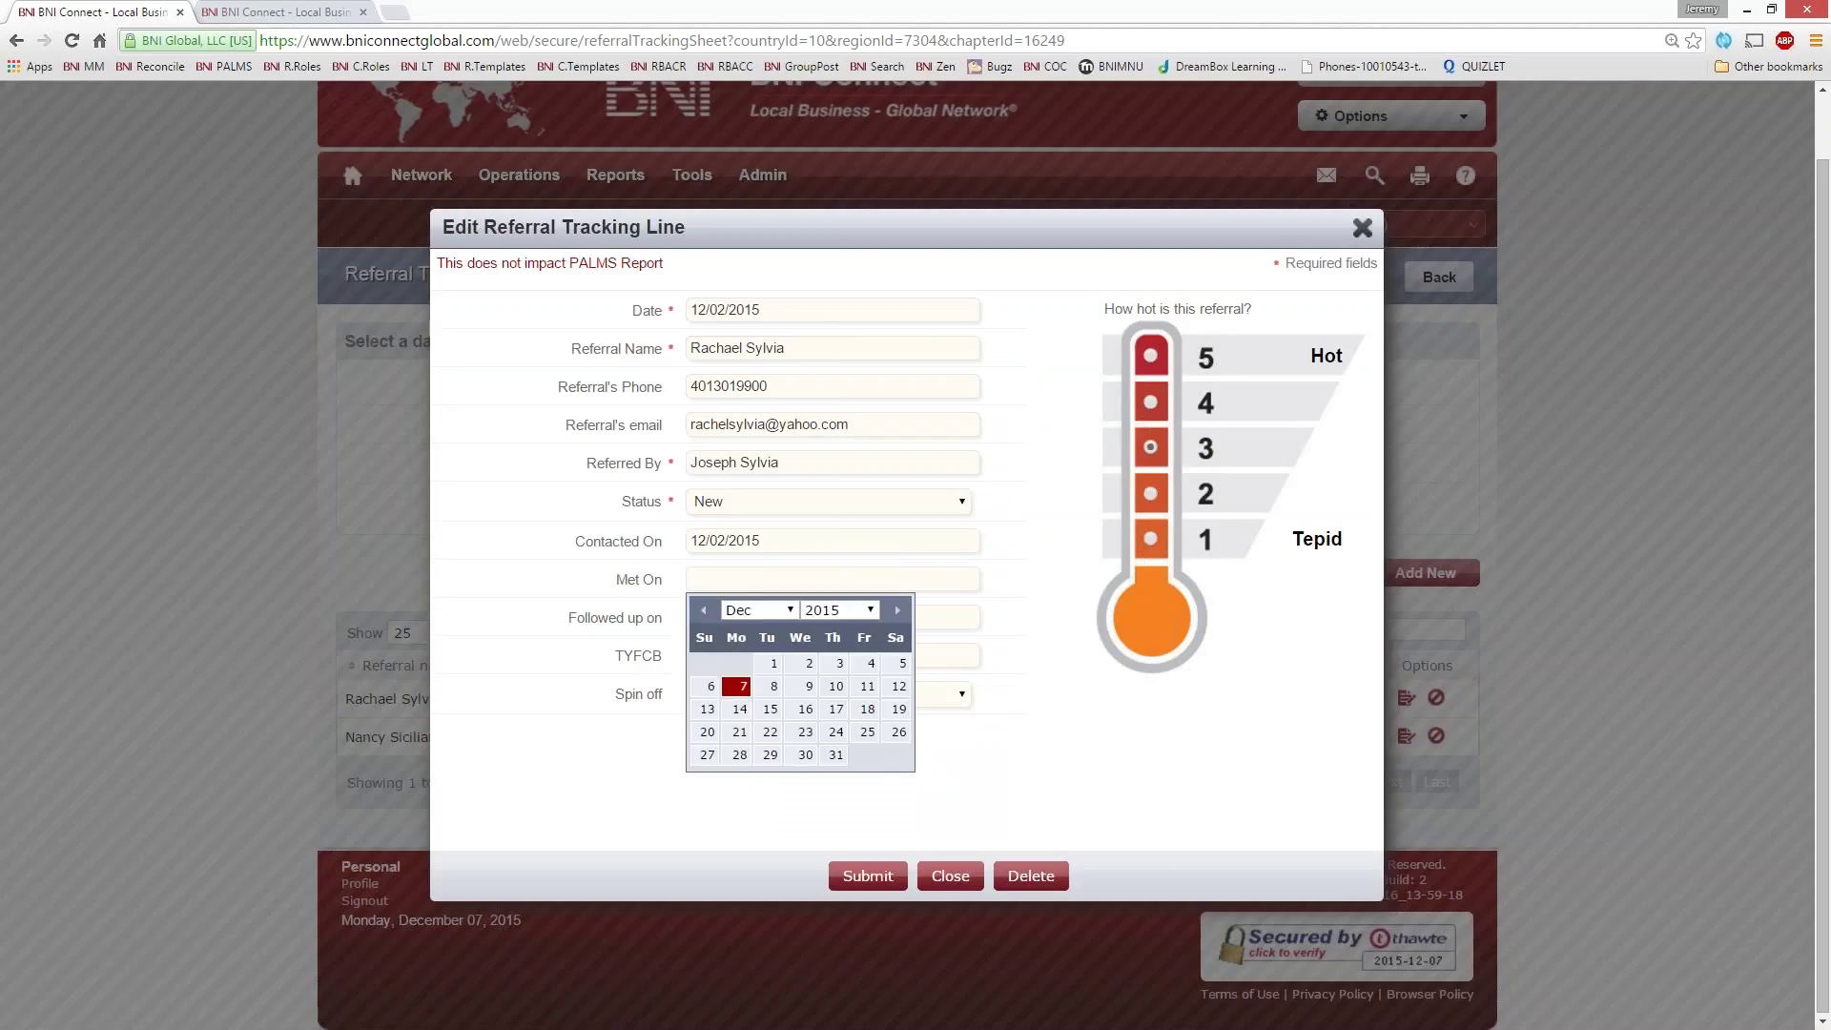
{"action": "left_click", "coordinate": [871, 664]}
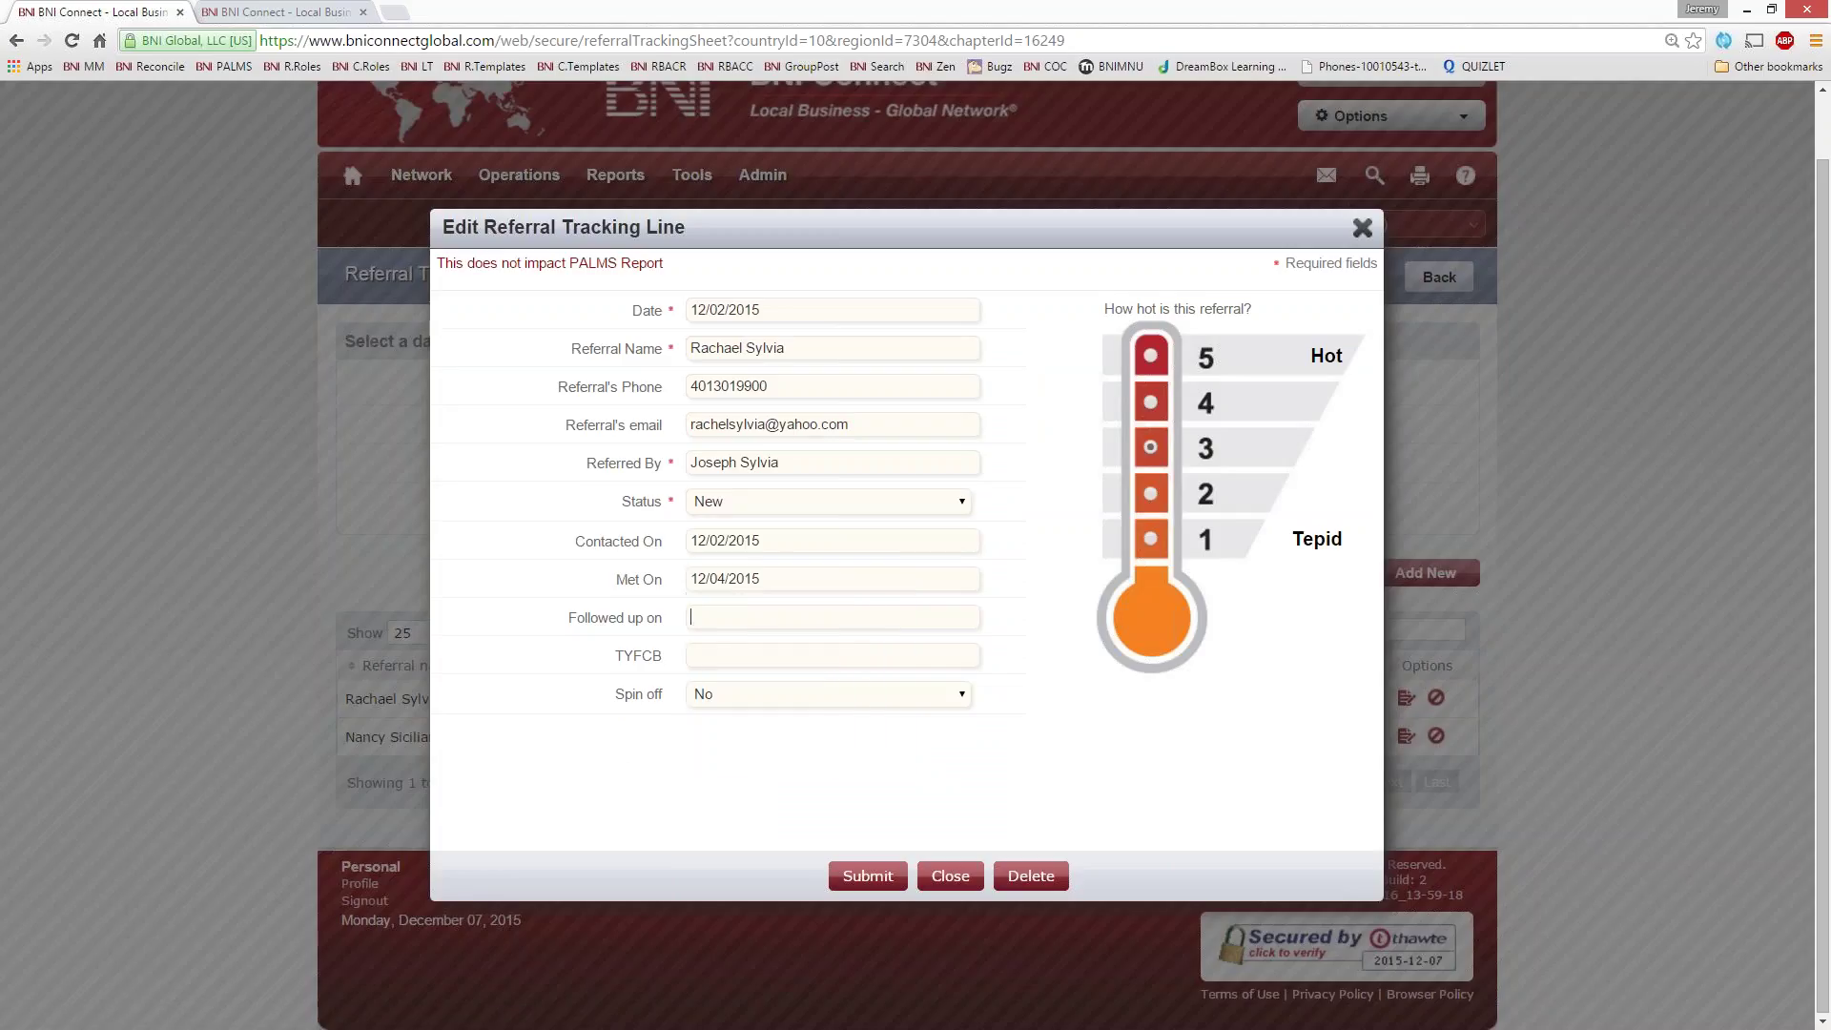
{"action": "left_click", "coordinate": [692, 618]}
{"action": "left_click", "coordinate": [739, 726]}
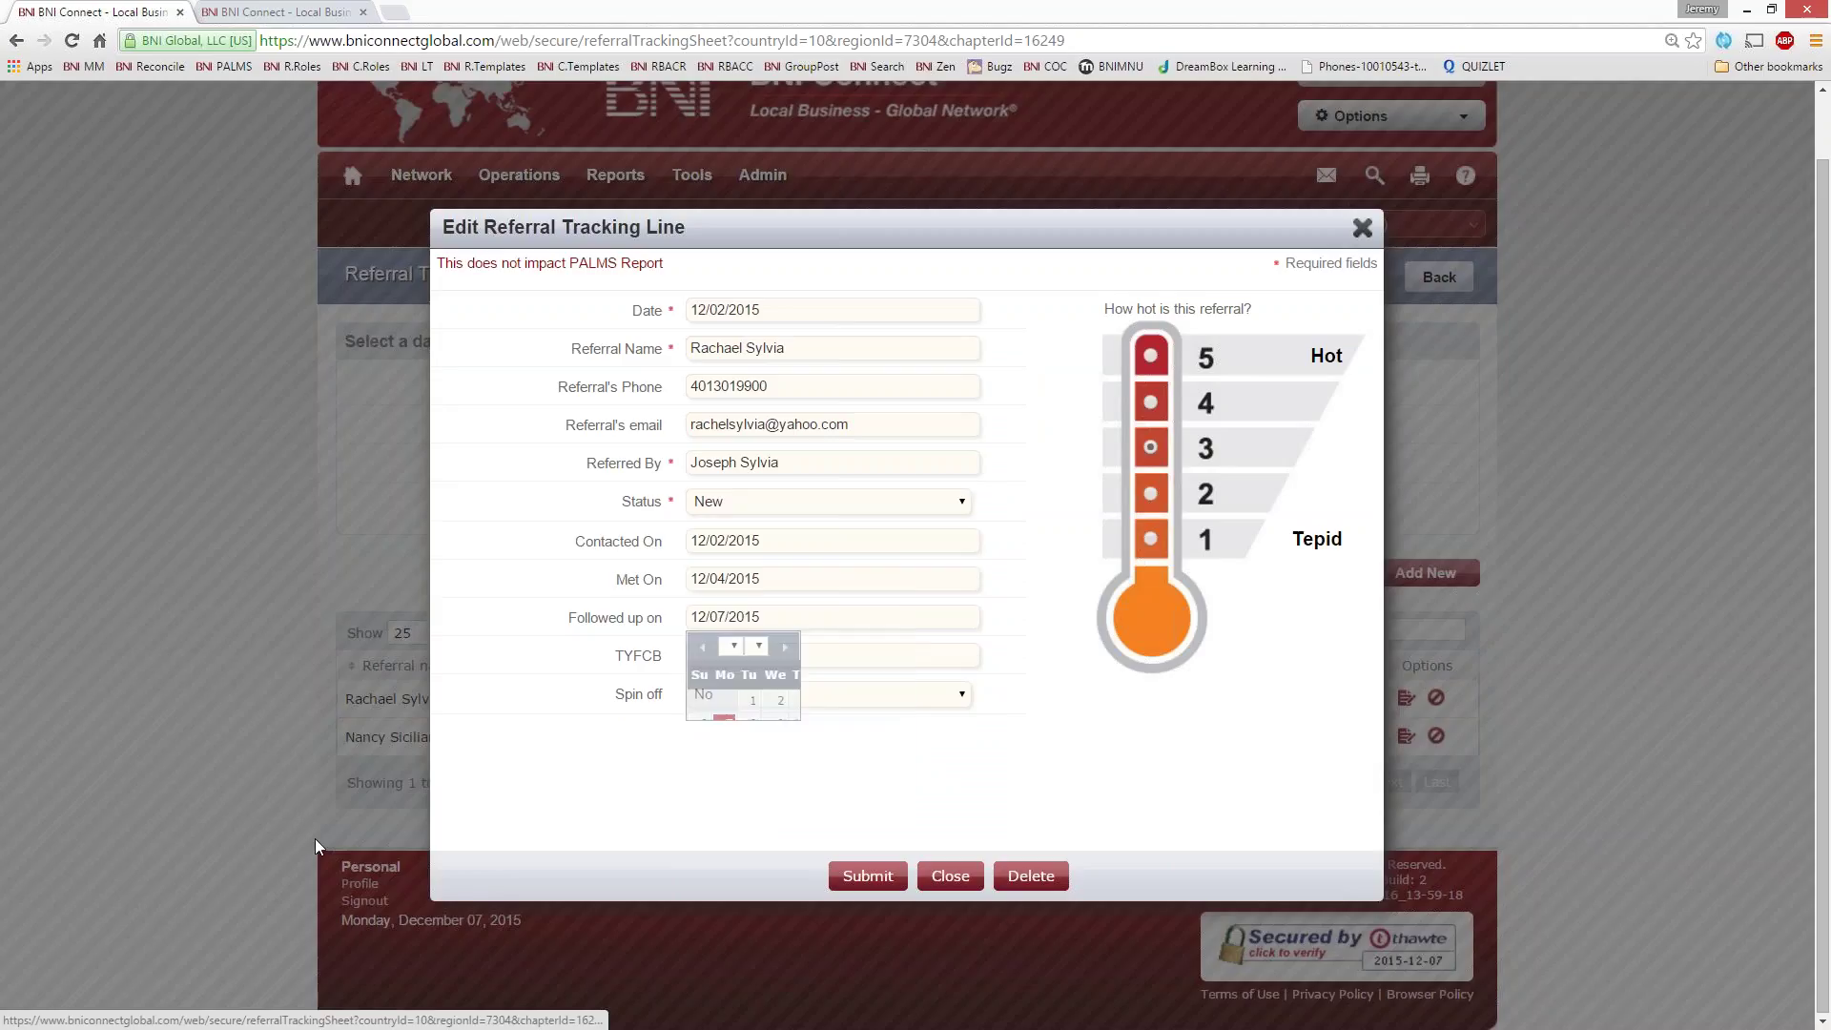
{"action": "left_click", "coordinate": [726, 506]}
{"action": "left_click", "coordinate": [735, 563]}
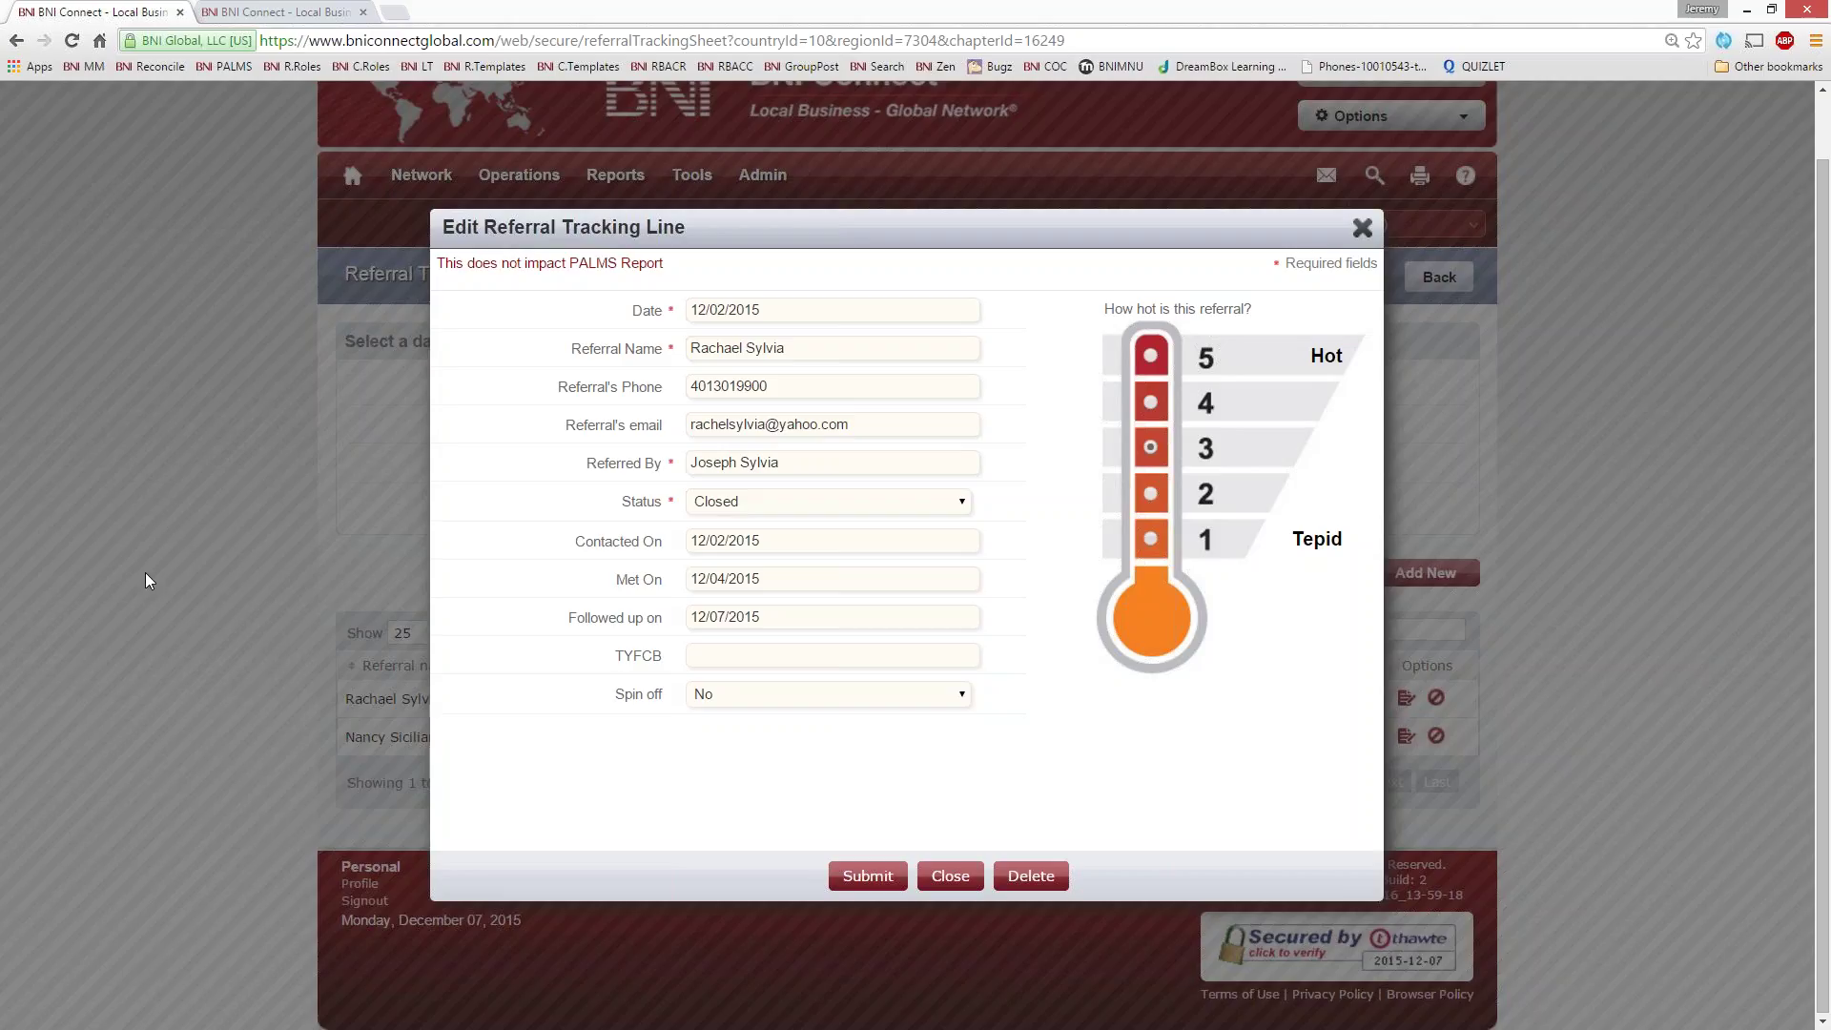
{"action": "left_click", "coordinate": [861, 875]}
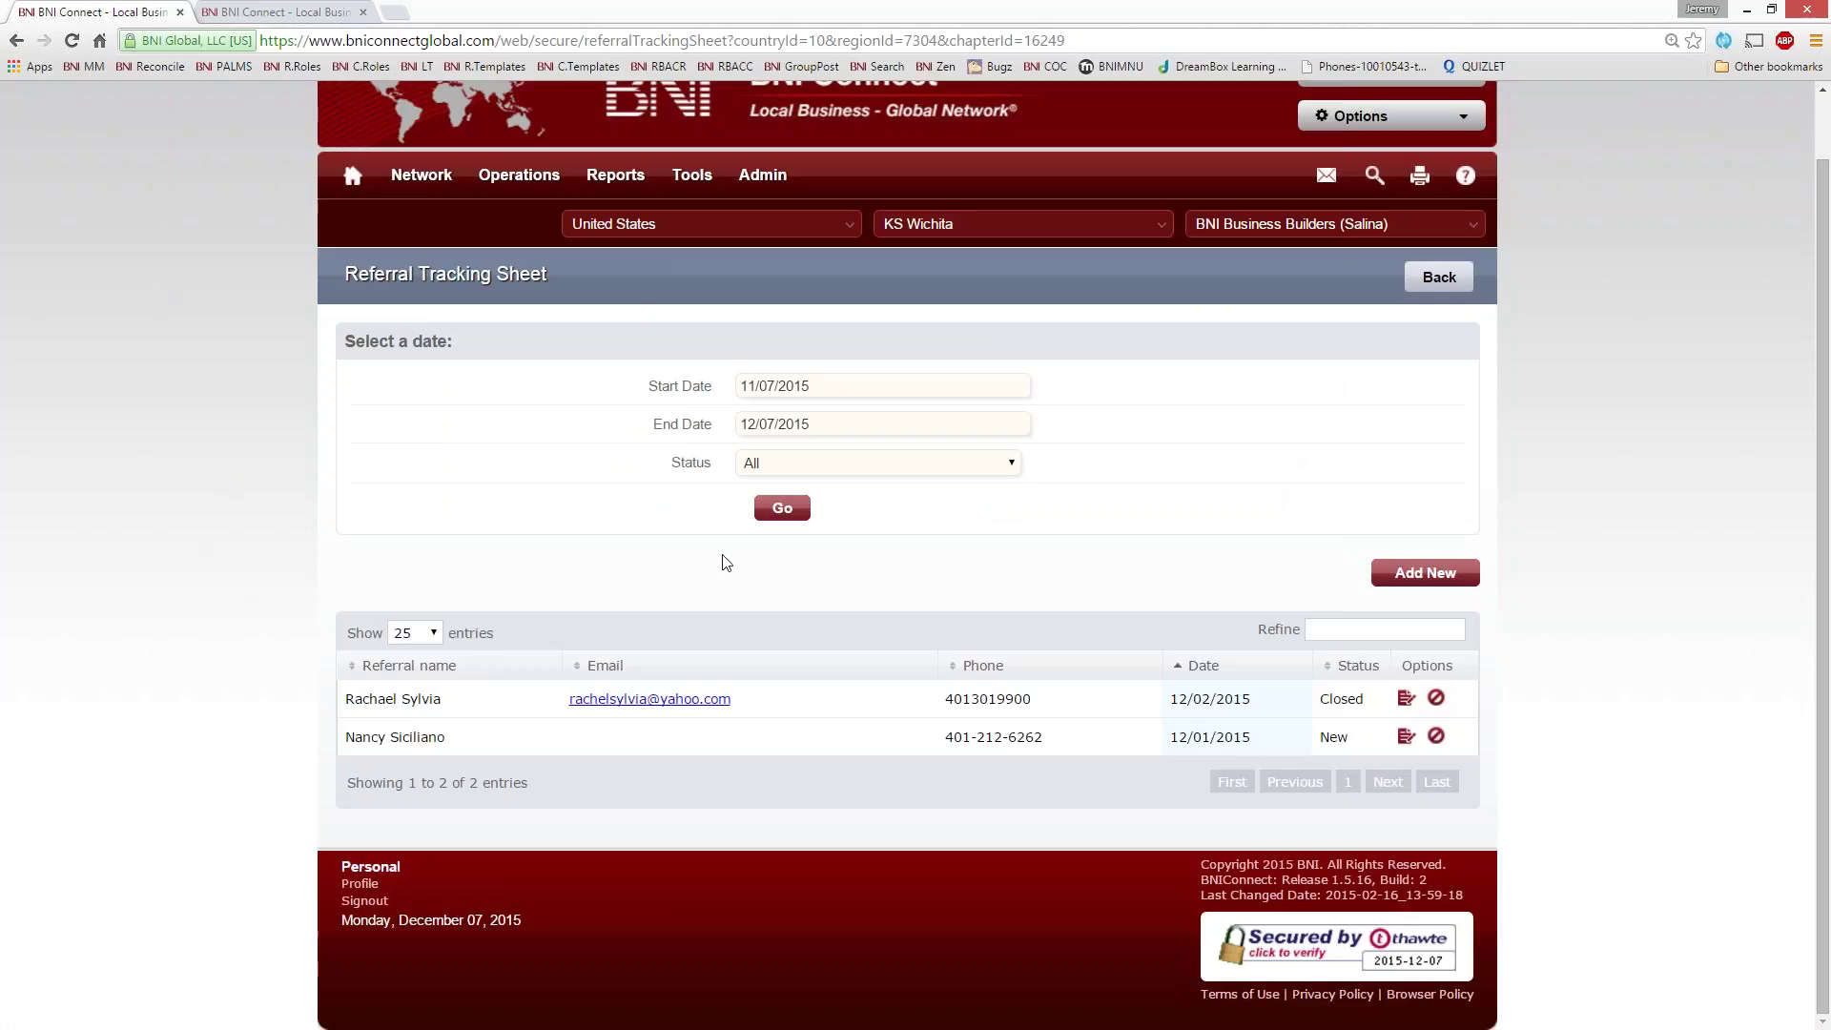
- Open a blank Add Referral Tracking Line form, close it unsaved, and return to the home page
{"action": "left_click", "coordinate": [1425, 572]}
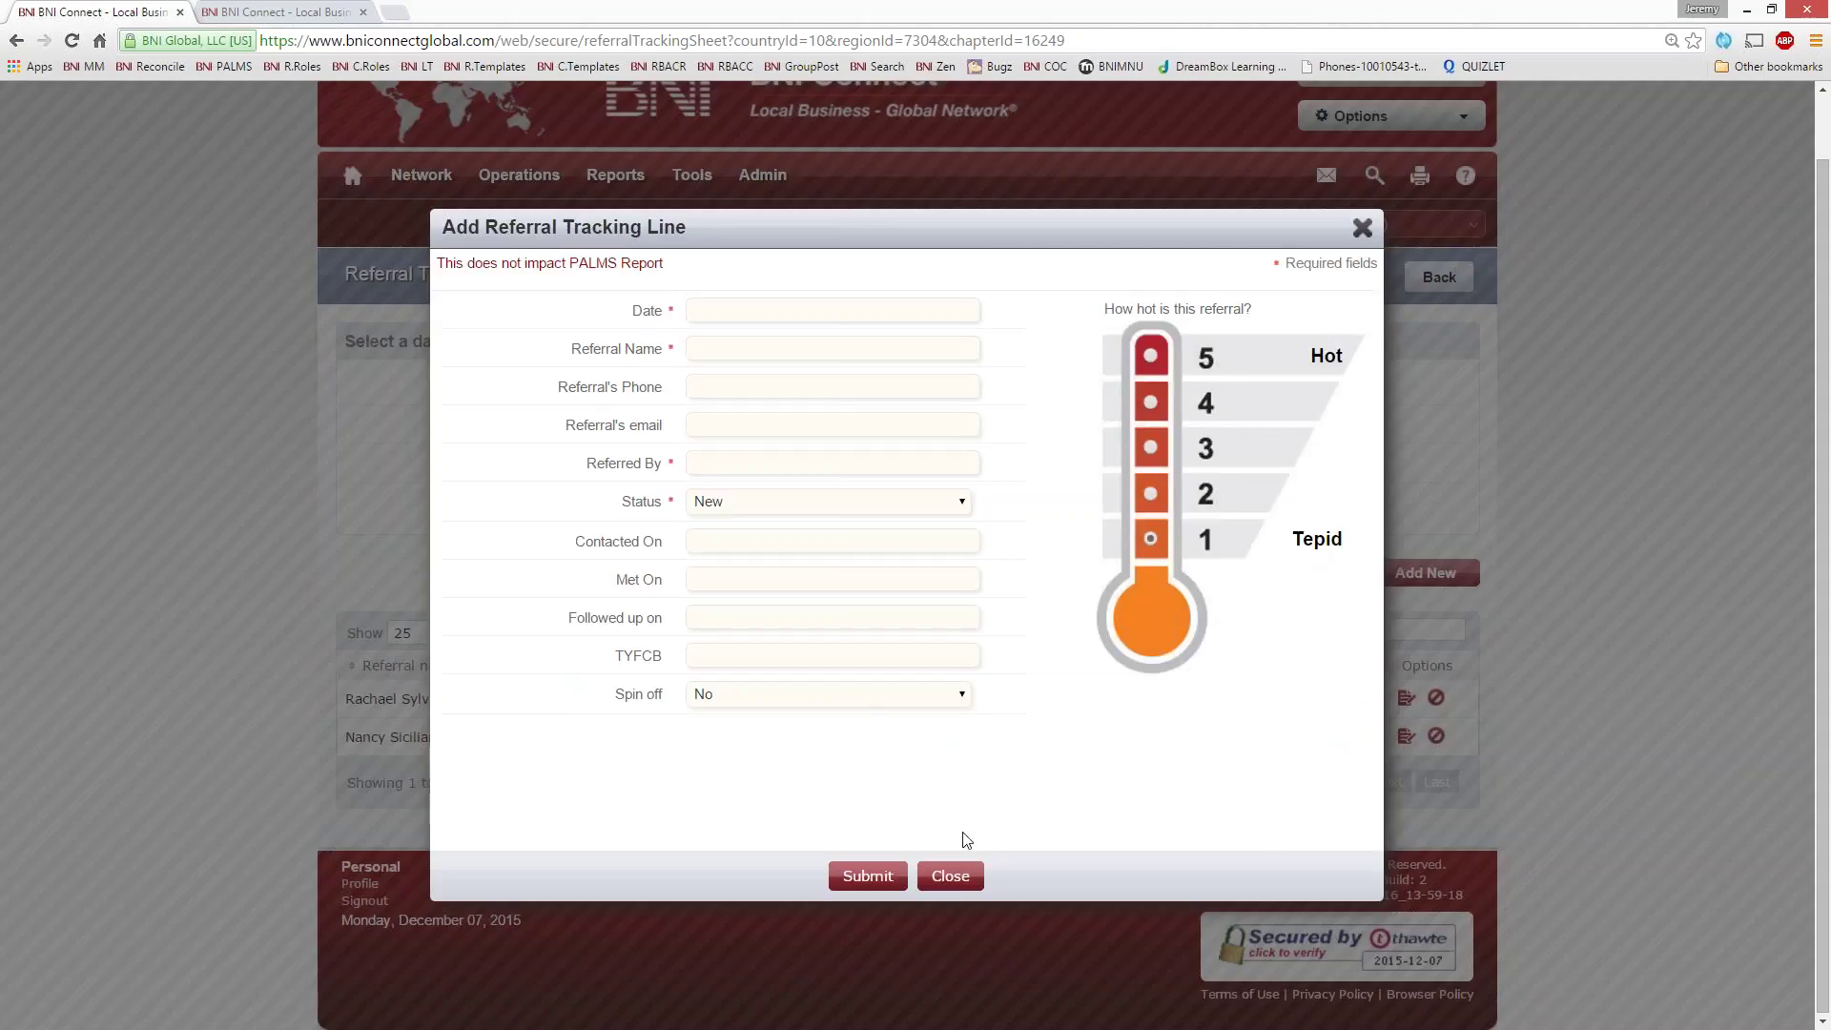
{"action": "left_click_drag", "start_coordinate": [437, 263], "coordinate": [666, 263]}
{"action": "left_click", "coordinate": [674, 256]}
{"action": "left_click", "coordinate": [1361, 227]}
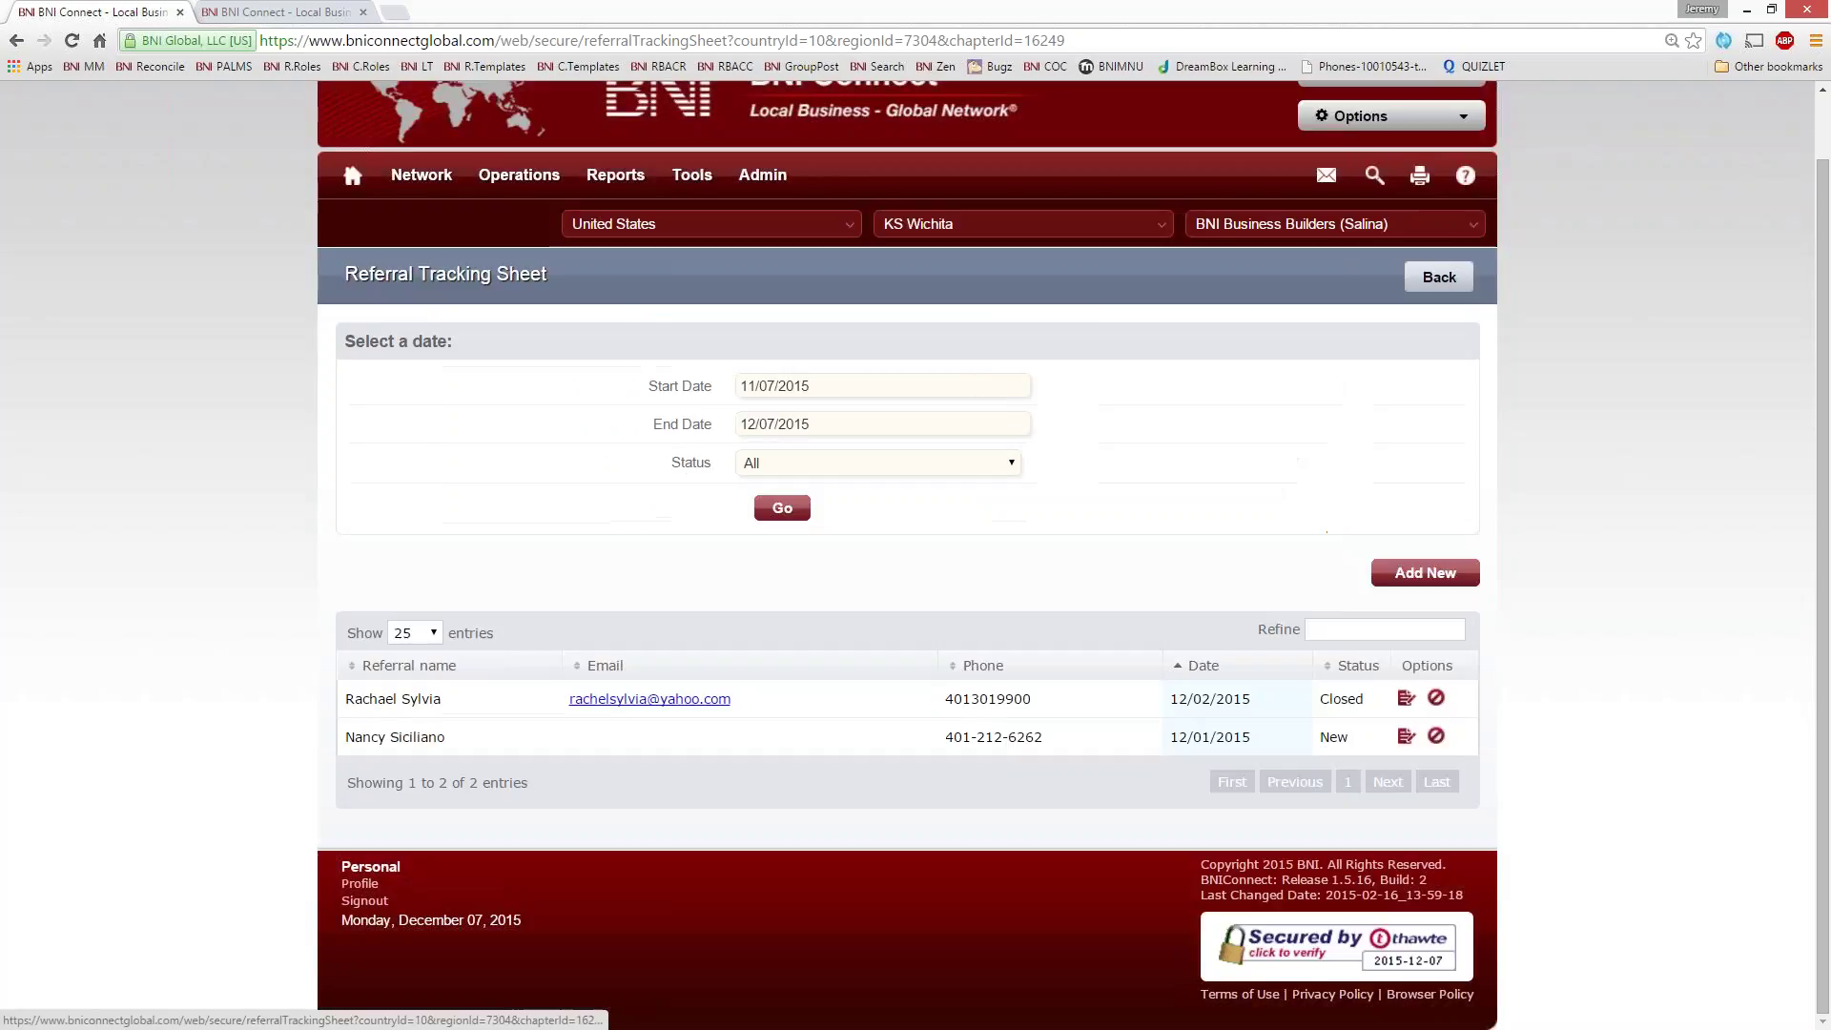
{"action": "left_click", "coordinate": [352, 174]}
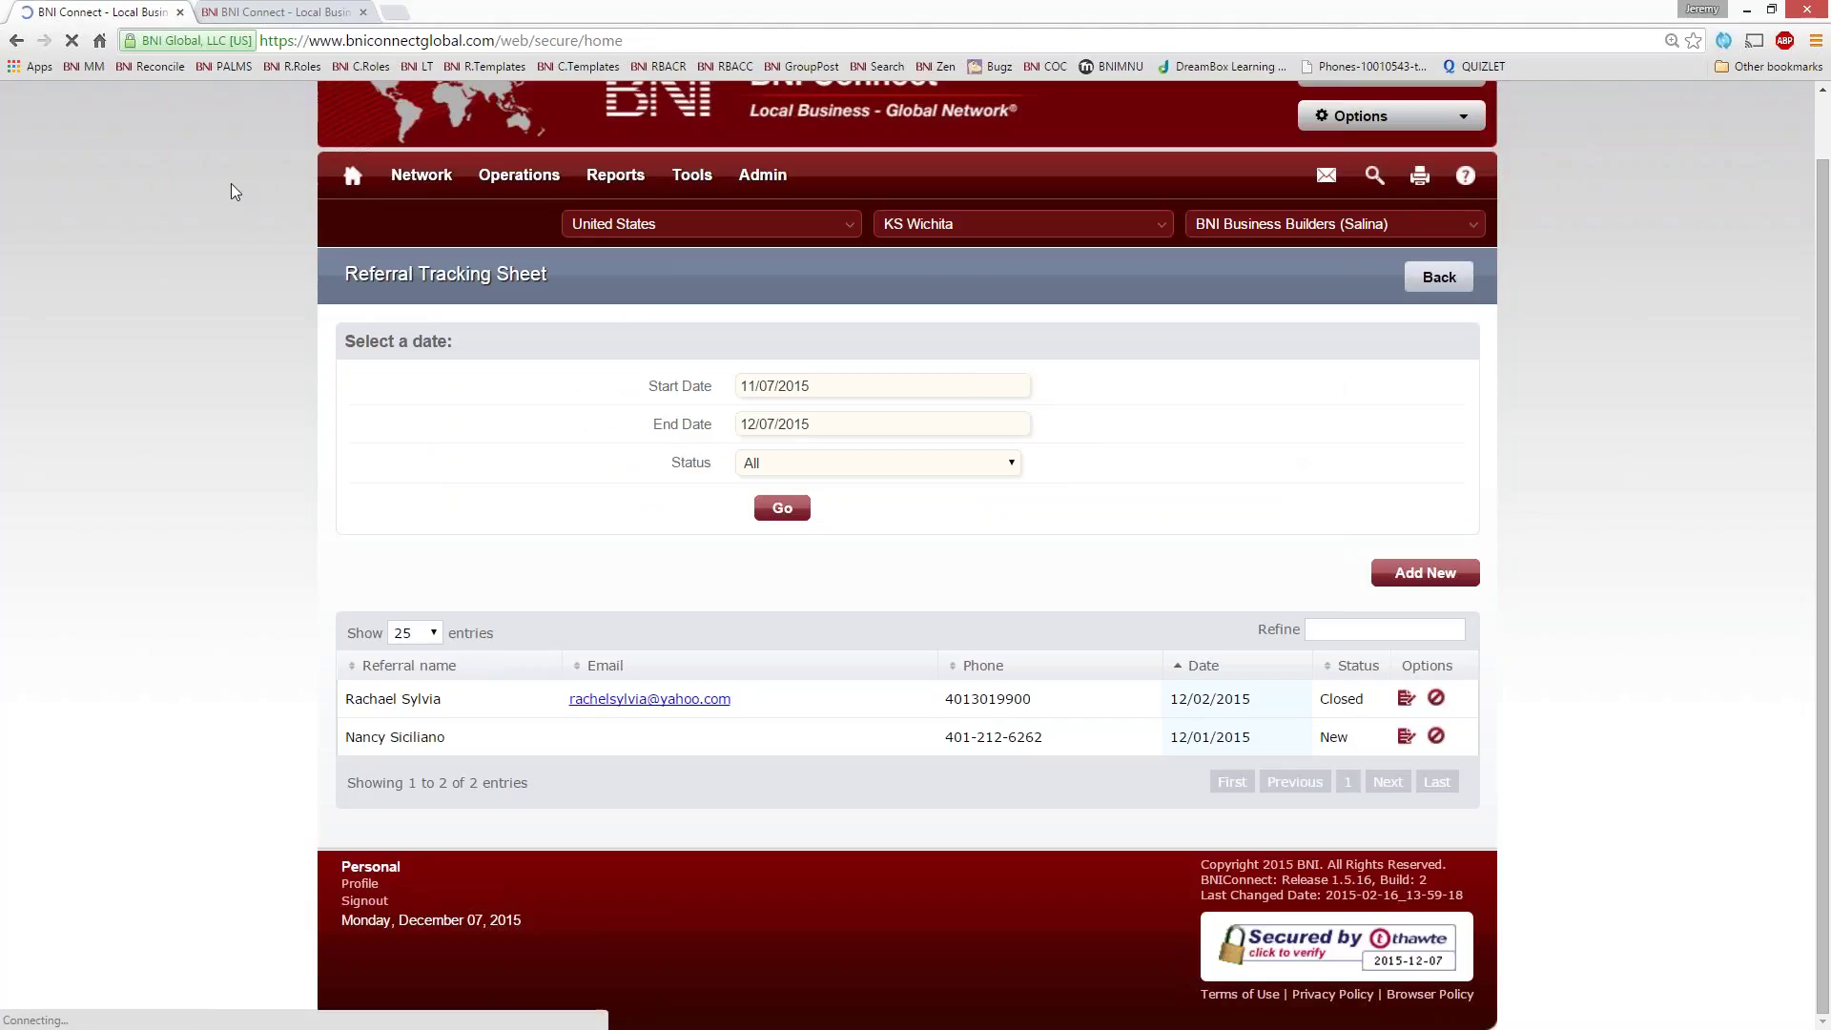
- Generate the weekly slips Personal Meeting Activity Sheet for 11/30/15–12/7/15 and open its print preview
{"action": "left_click", "coordinate": [283, 14]}
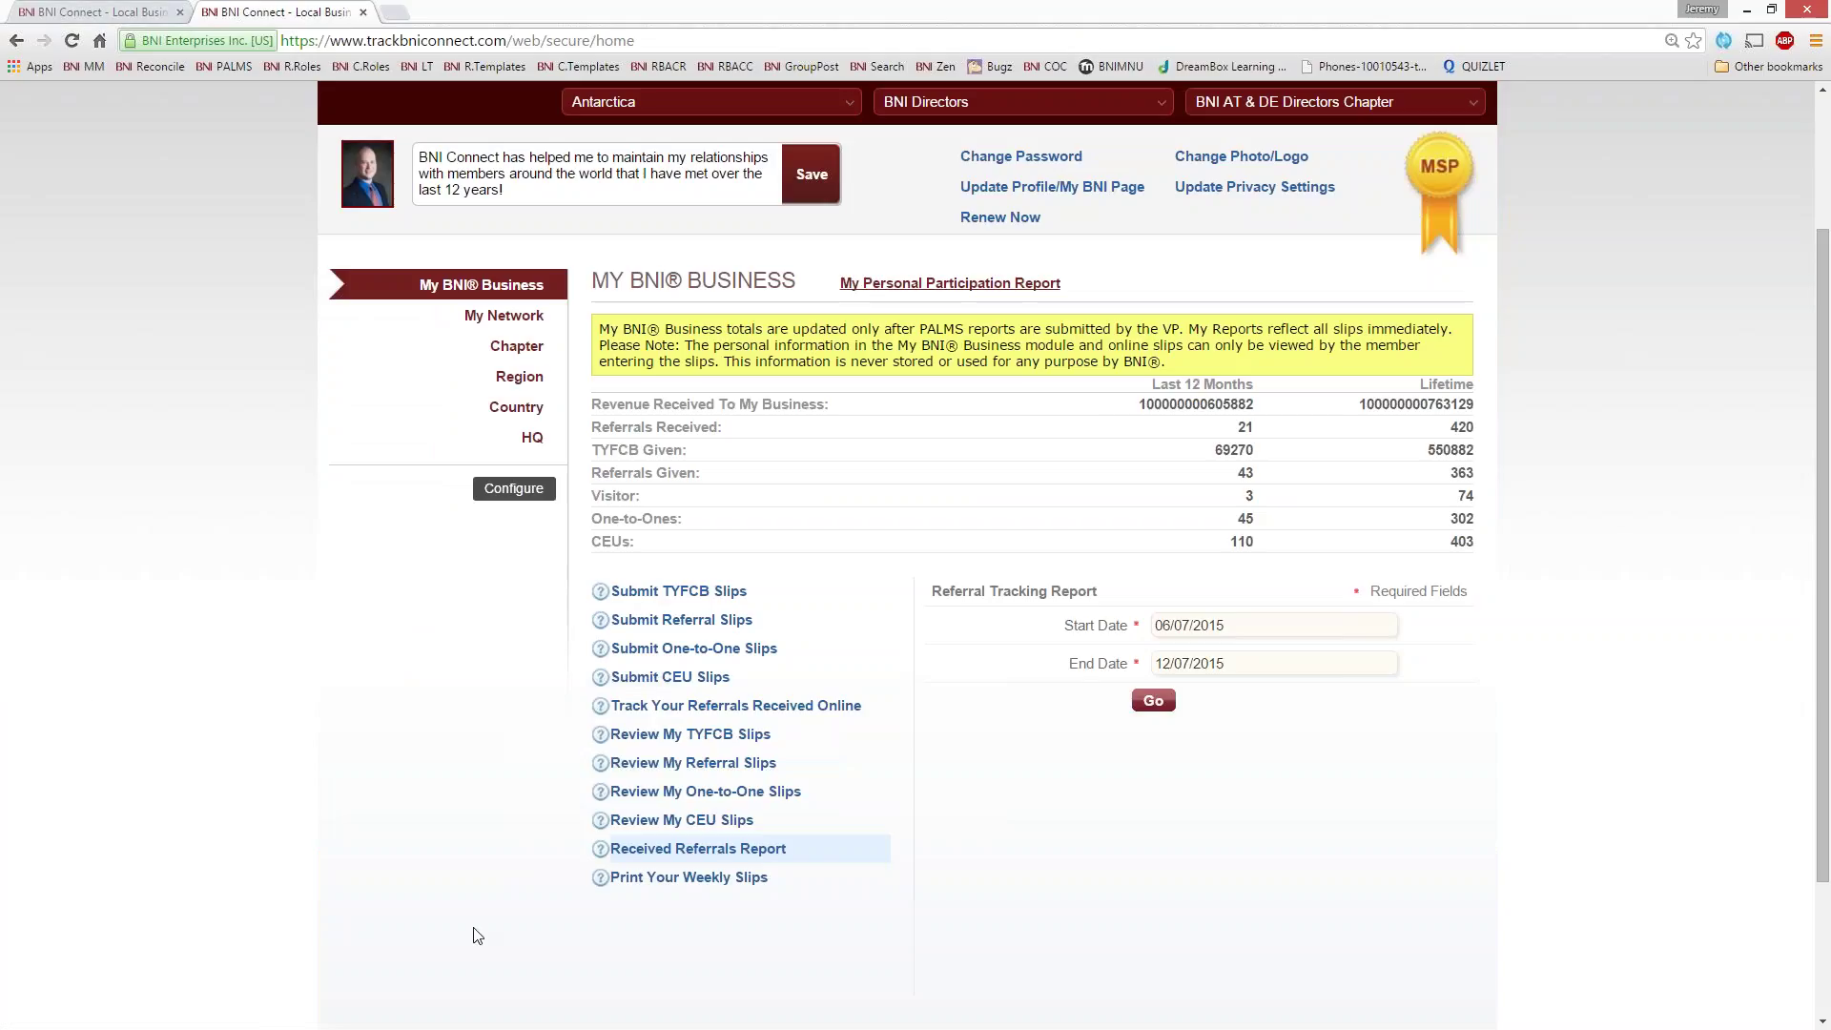
{"action": "left_click", "coordinate": [663, 877]}
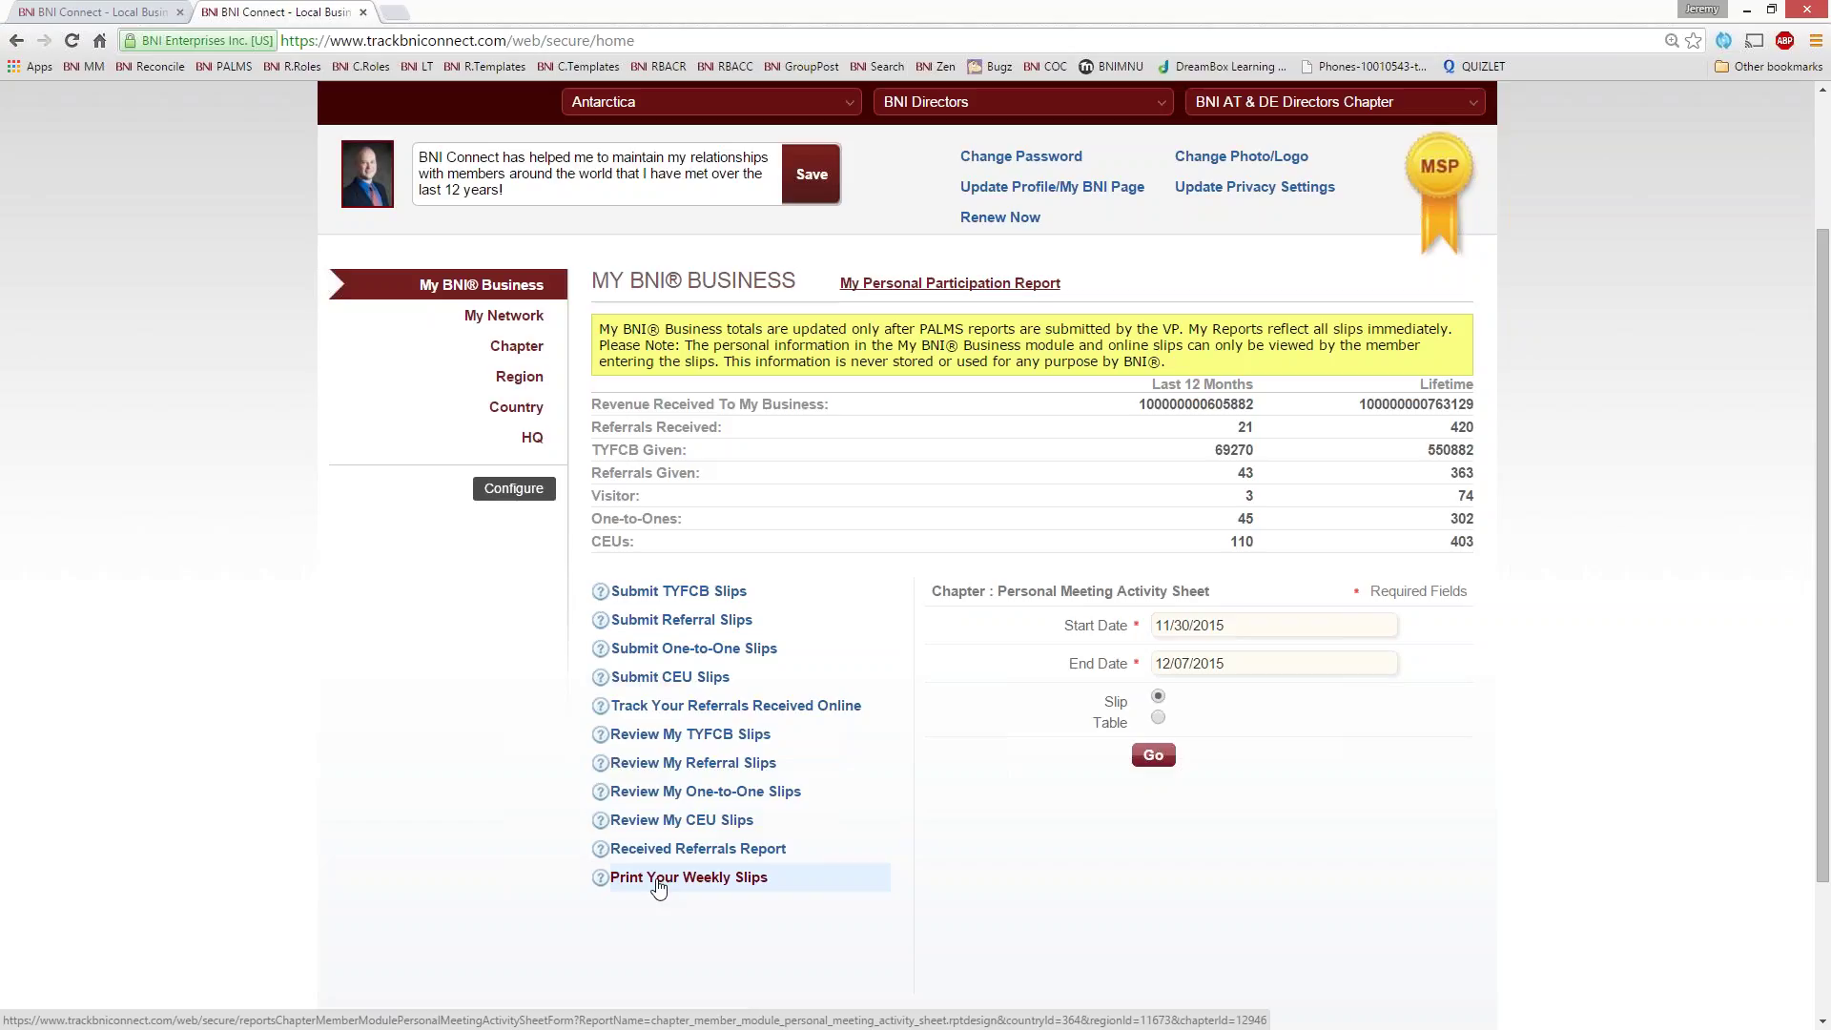
{"action": "left_click", "coordinate": [1153, 754]}
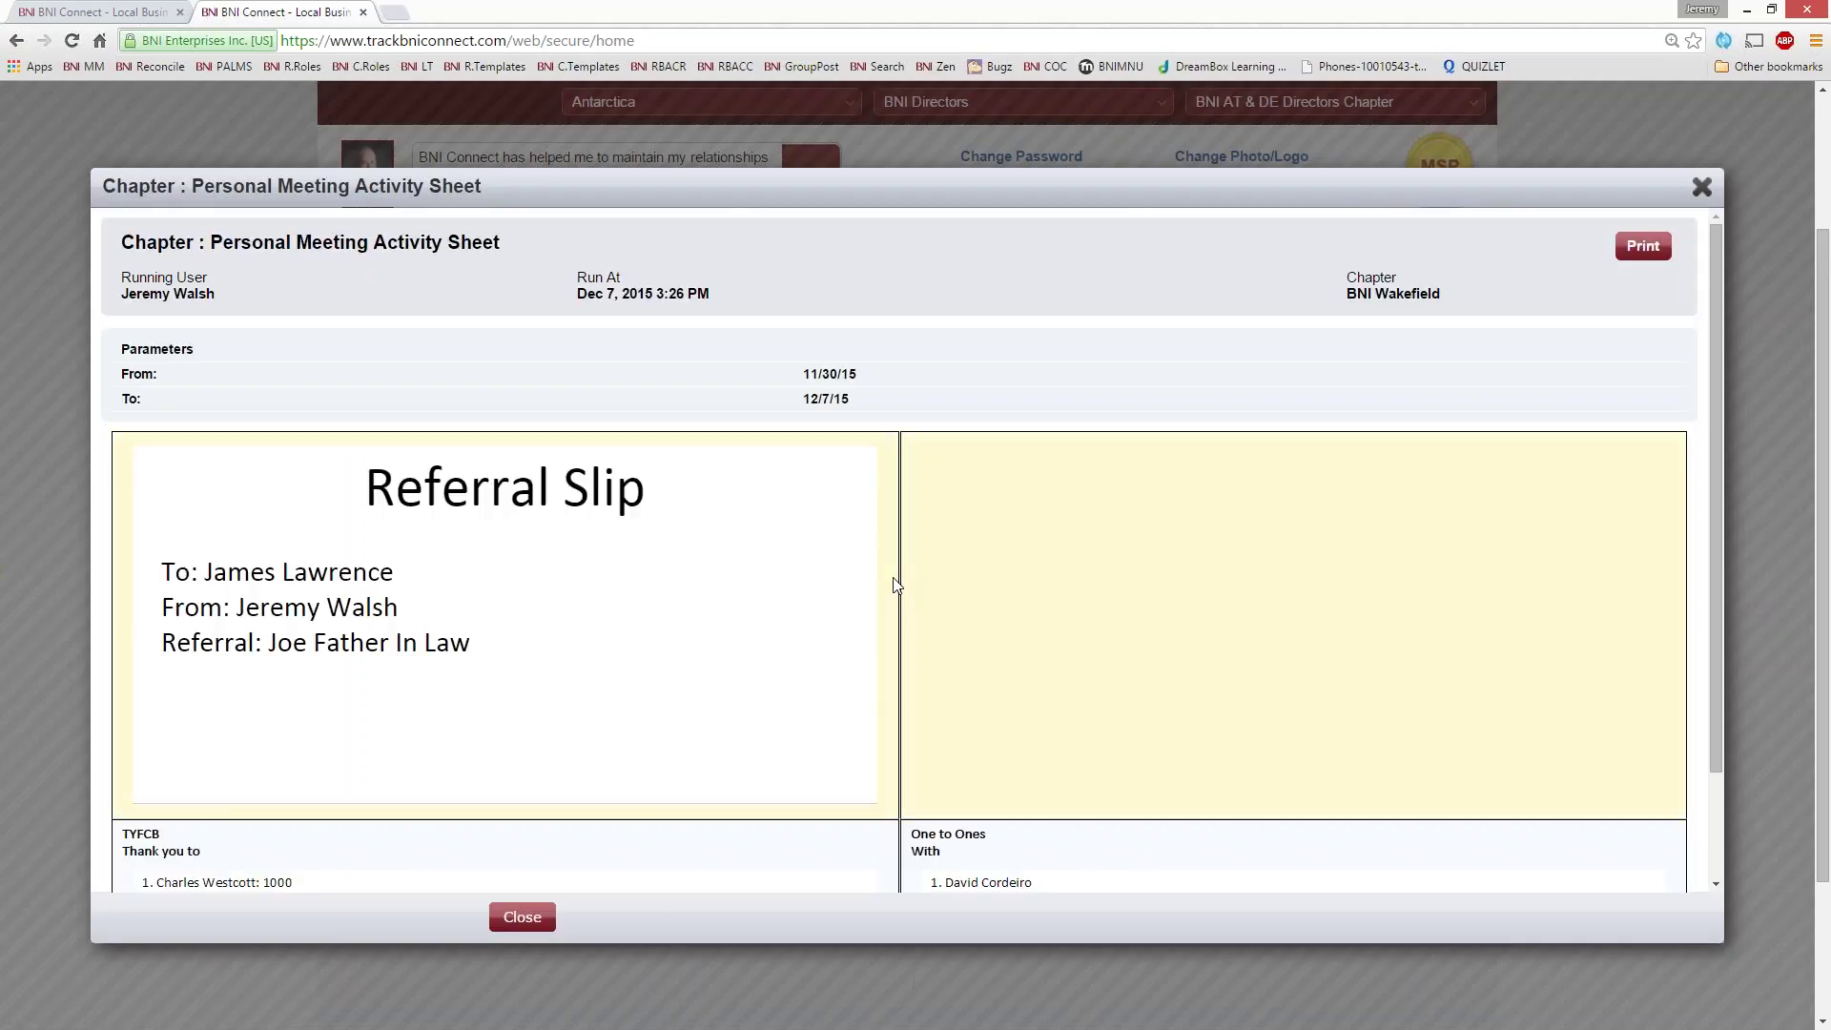
{"action": "left_click", "coordinate": [1637, 253]}
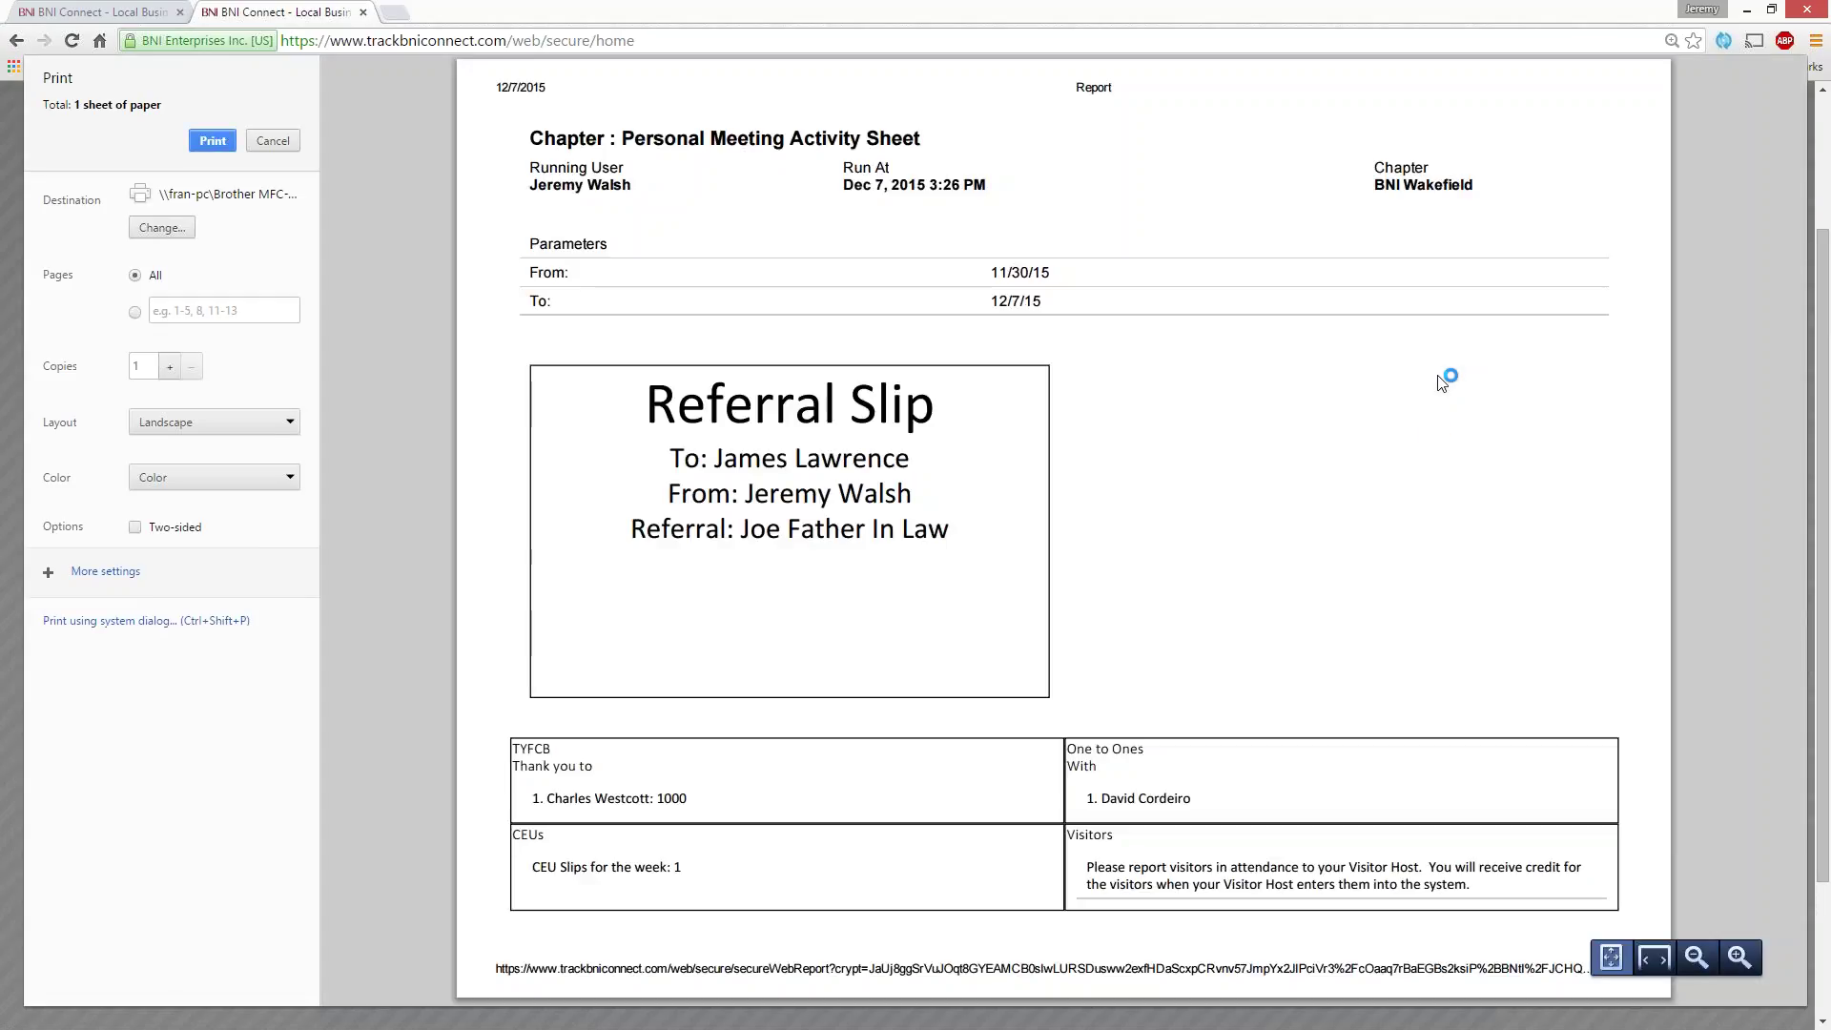
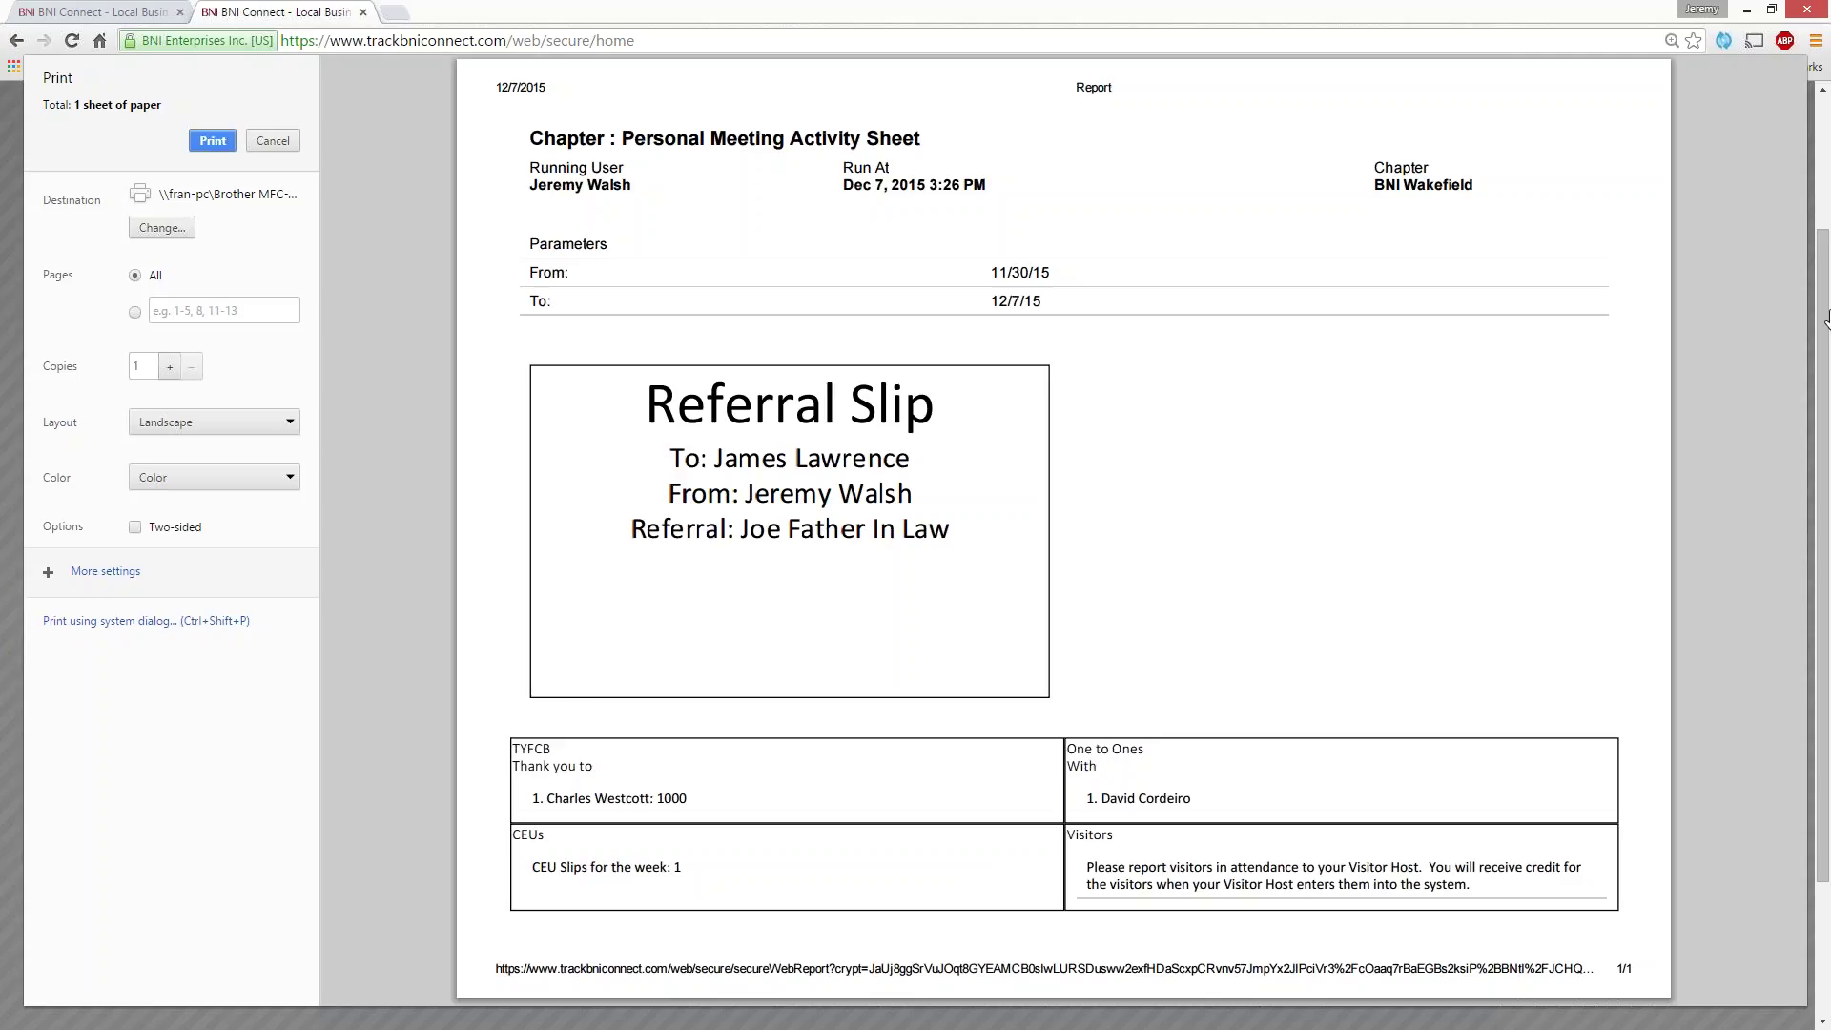
- Cancel the print preview, close the 11/30–12/07/2015 activity sheet report, and return to the page top
{"action": "left_click", "coordinate": [275, 141]}
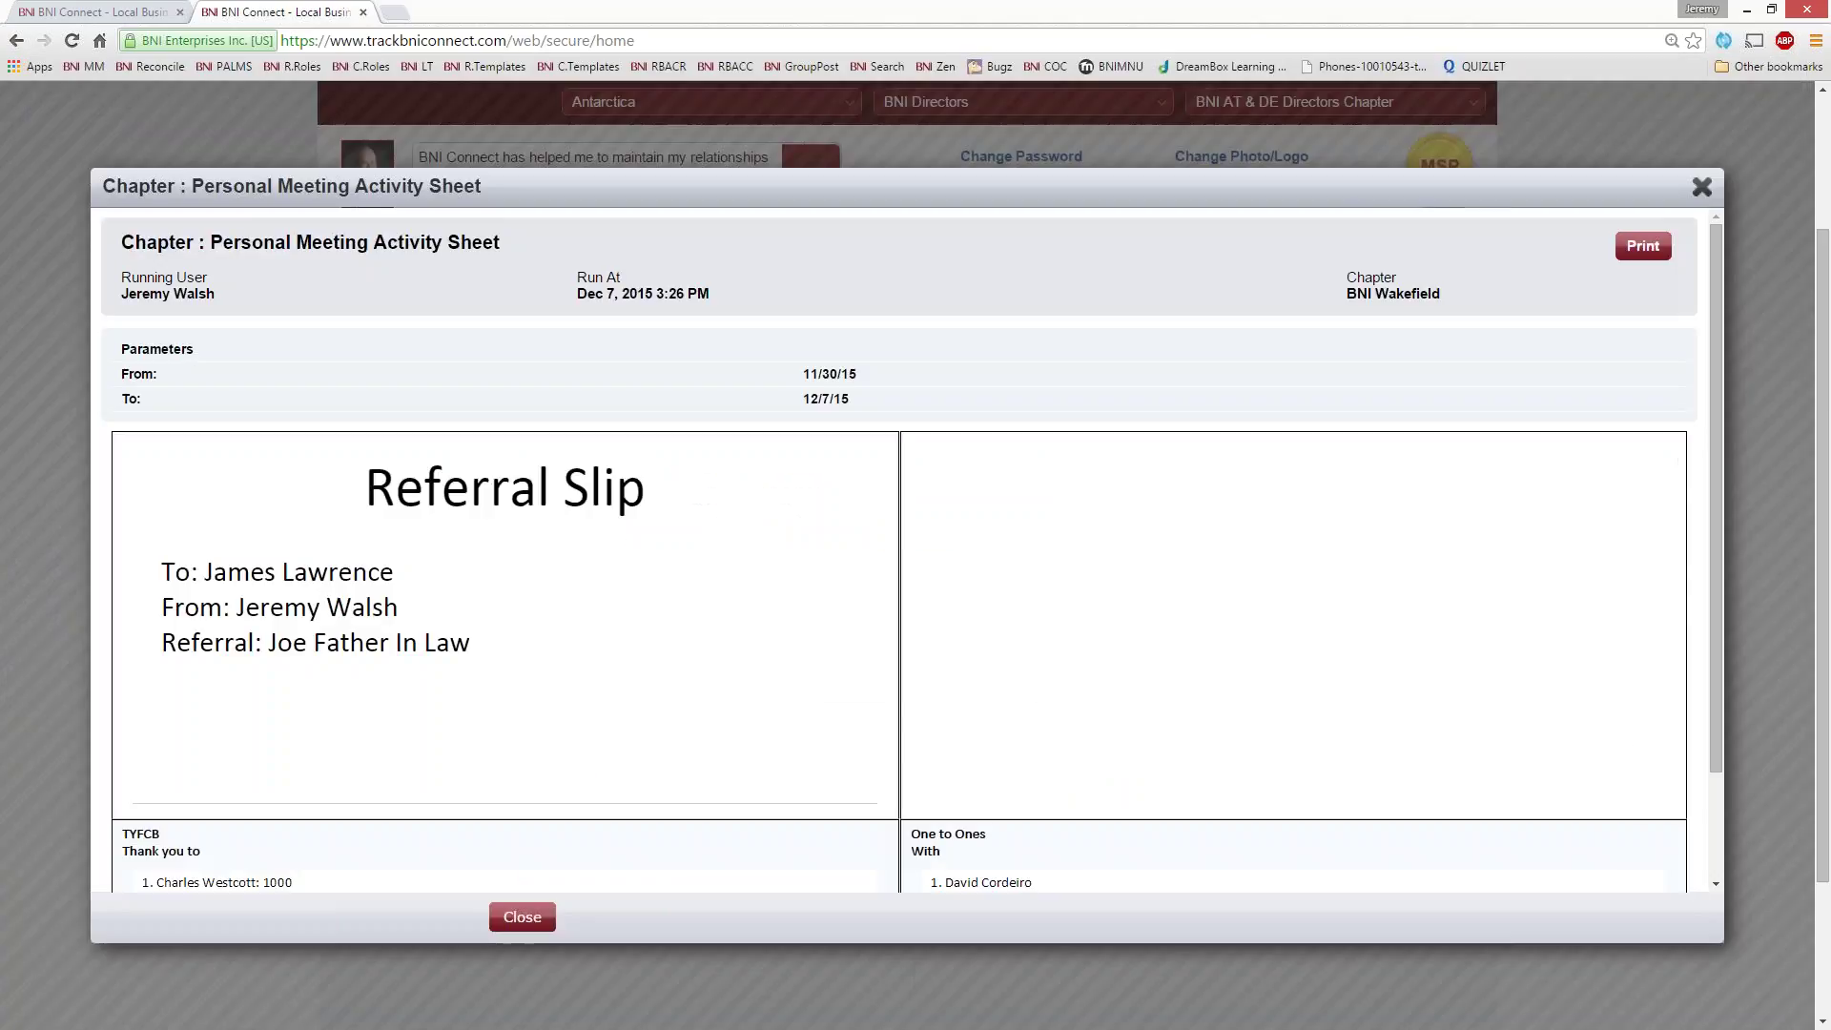
{"action": "left_click", "coordinate": [1702, 187]}
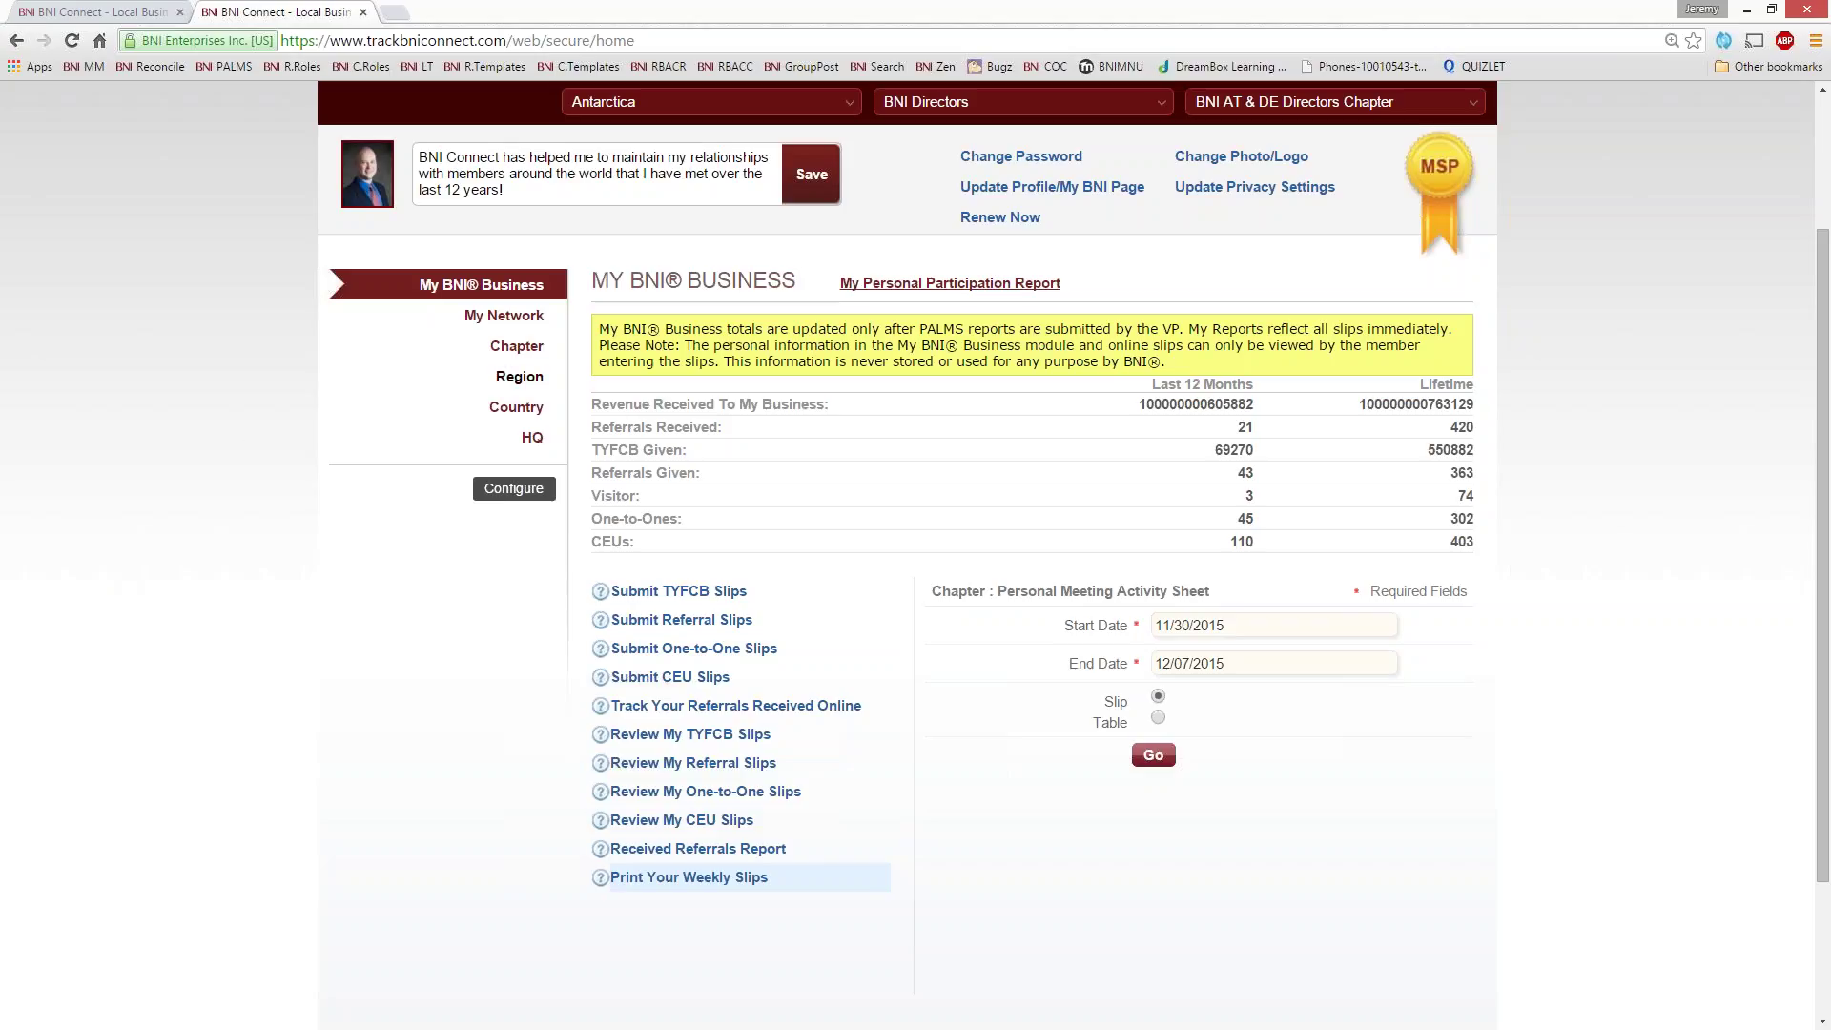
{"action": "scroll", "coordinate": [88, 320], "scroll_direction": "up", "scroll_amount": 2}
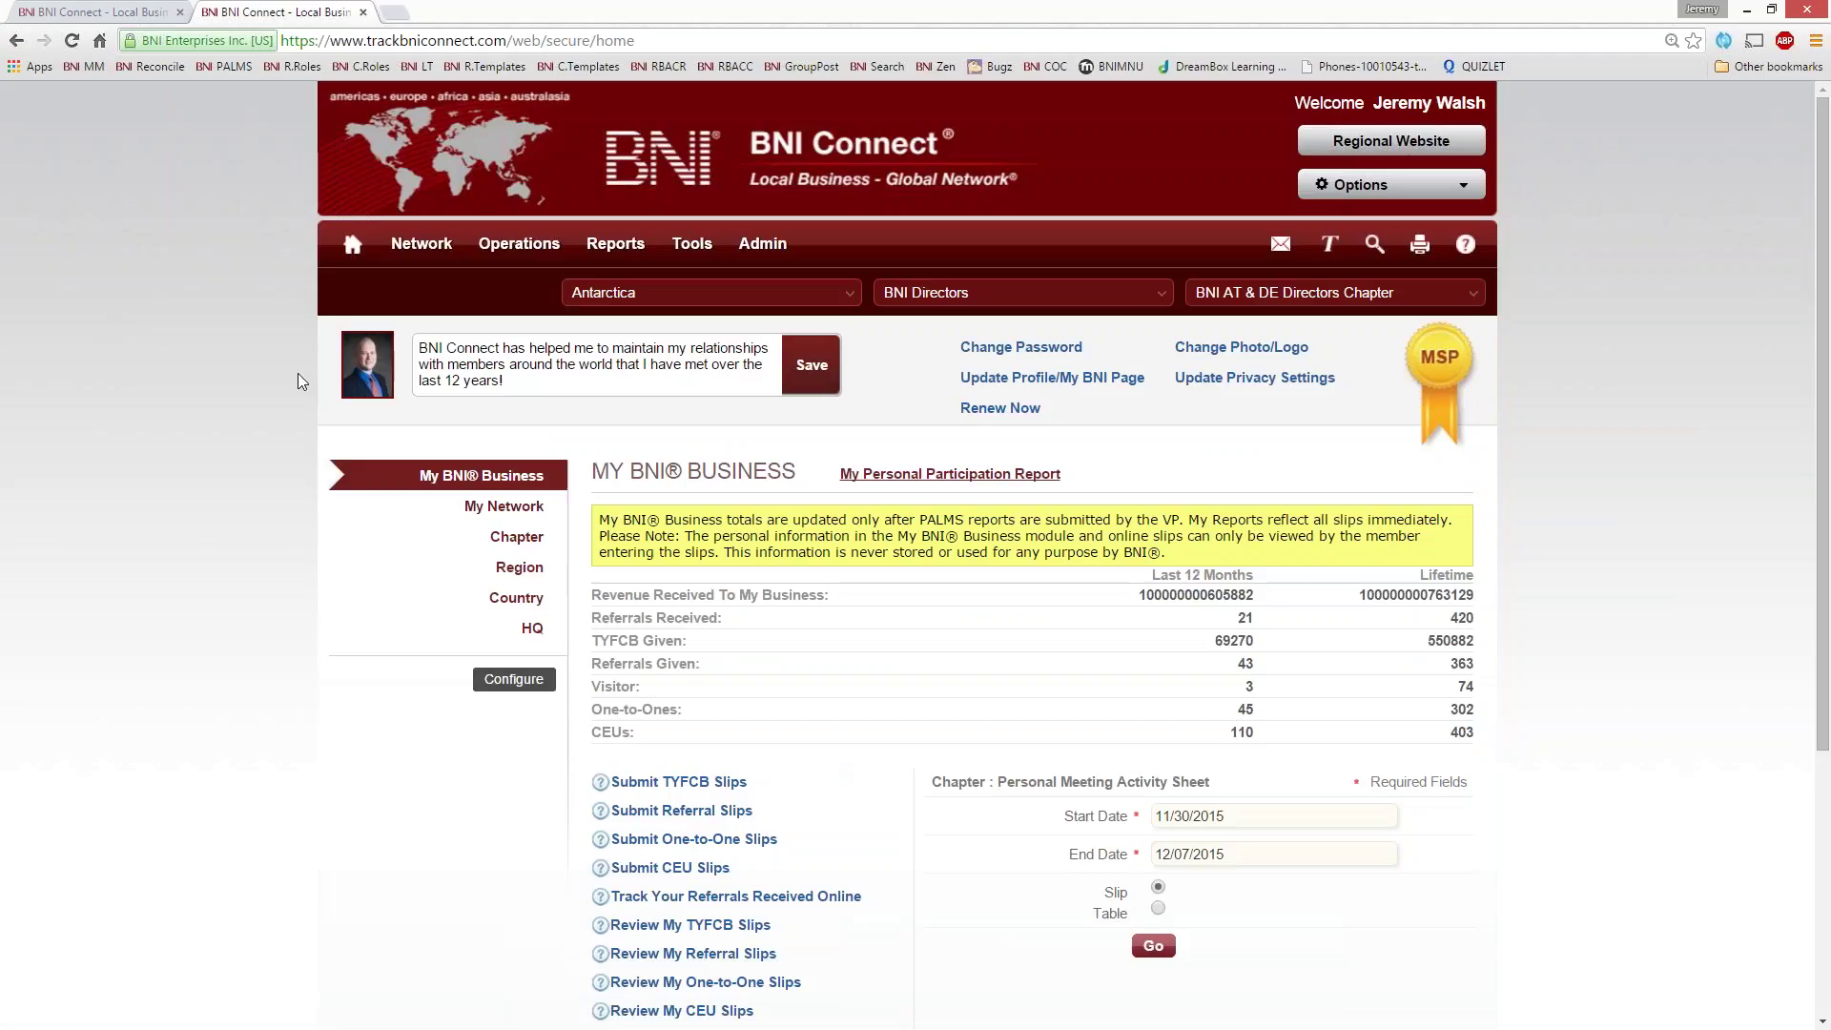
- In the first session tab, set the region to RI Rhode Island ('rho') and the chapter to BNI Wakefield ('wa')
{"action": "left_click", "coordinate": [105, 15]}
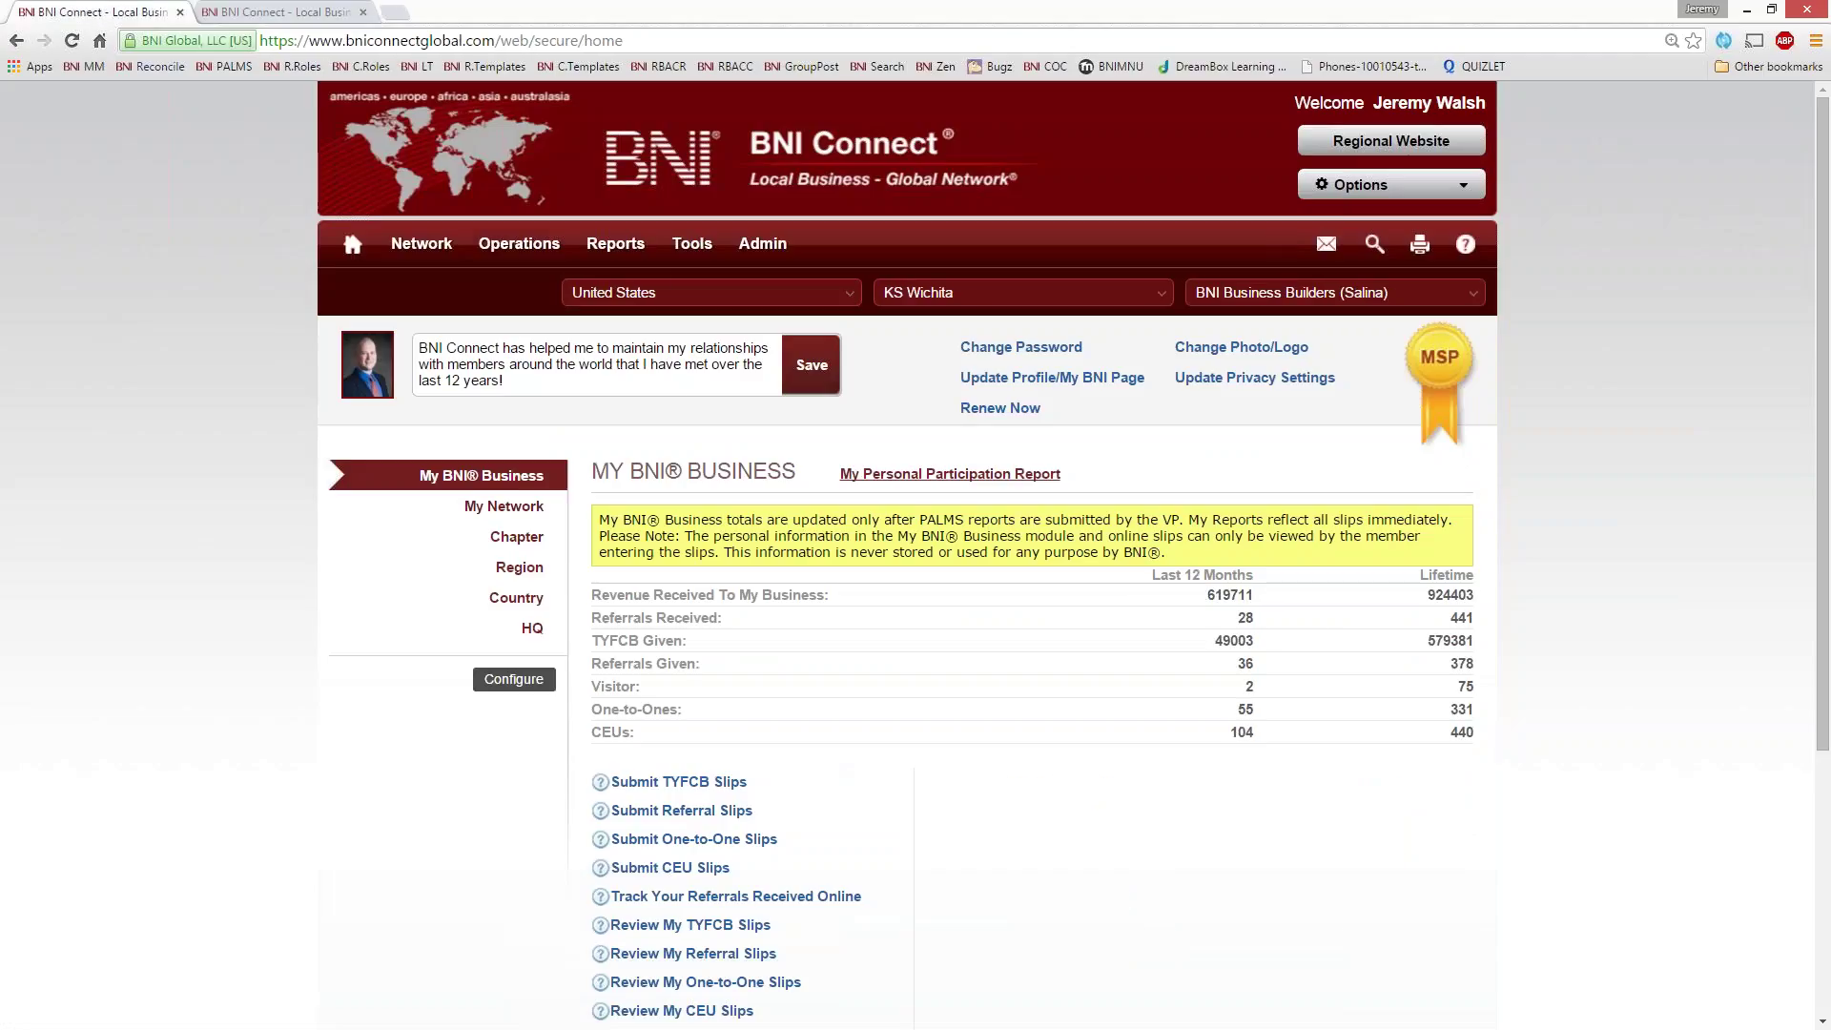
{"action": "left_click", "coordinate": [917, 294]}
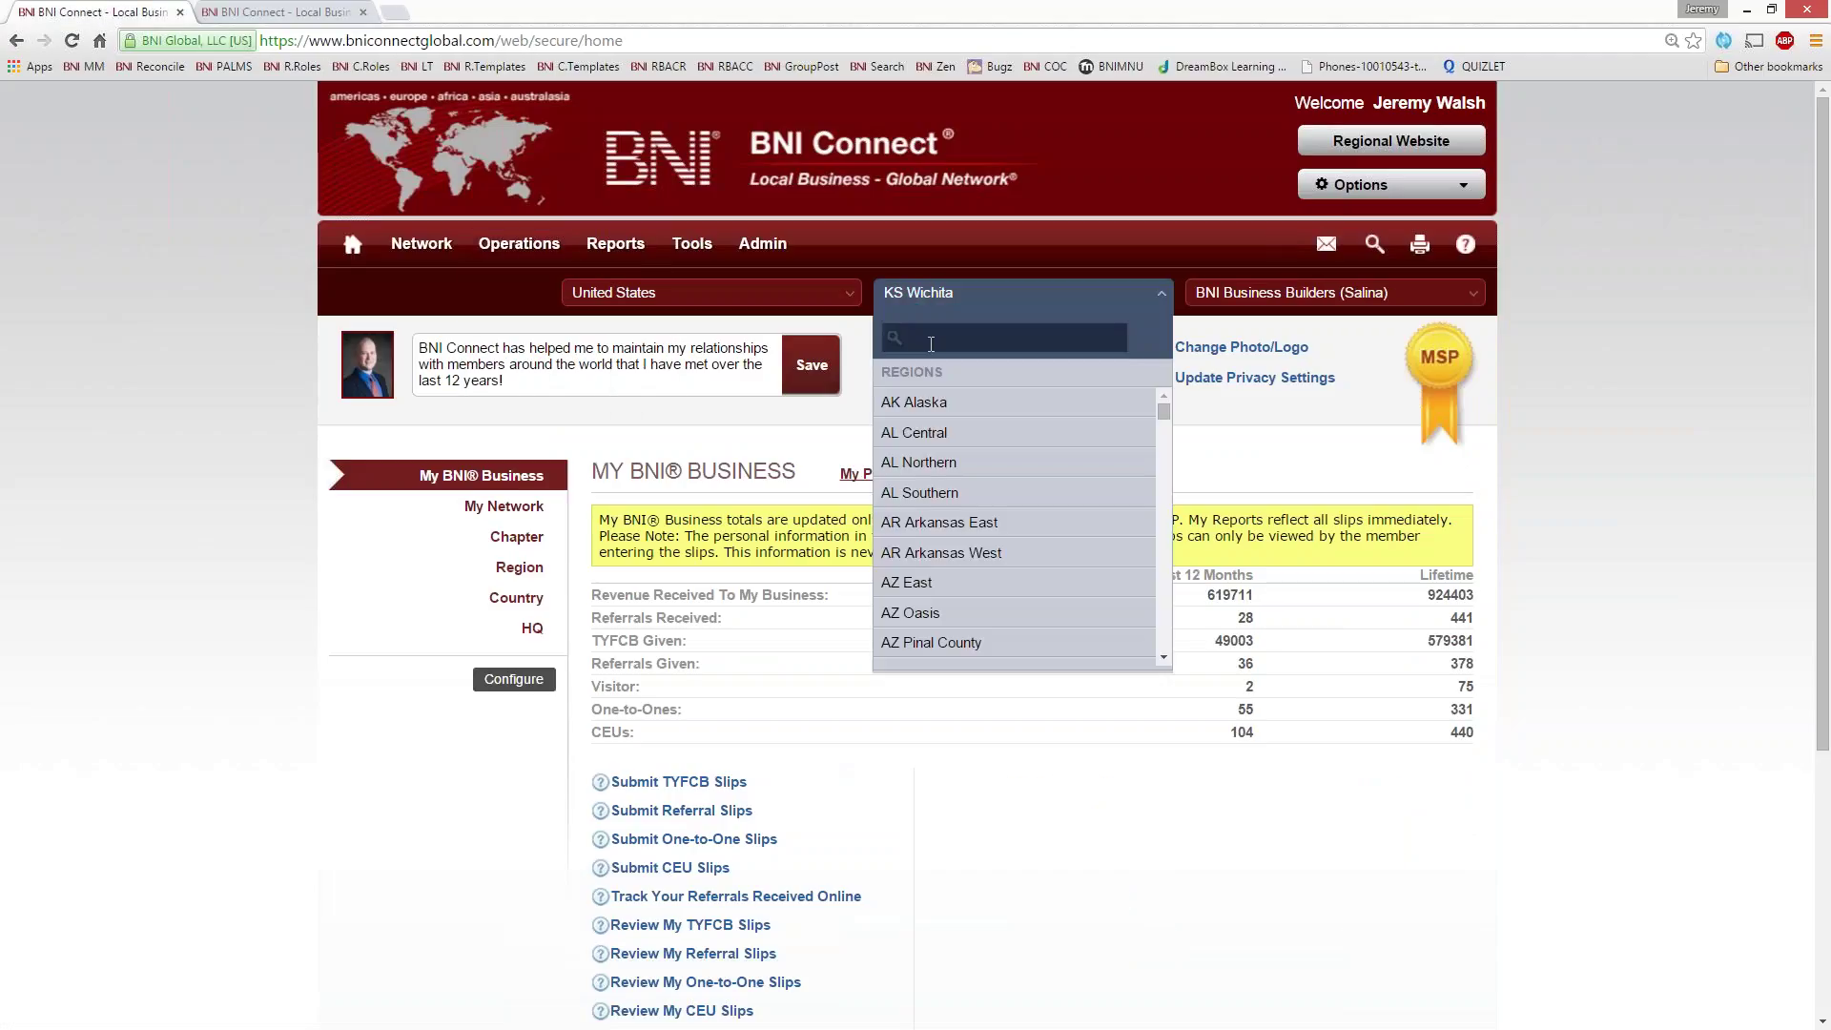
{"action": "type", "text": "rho"}
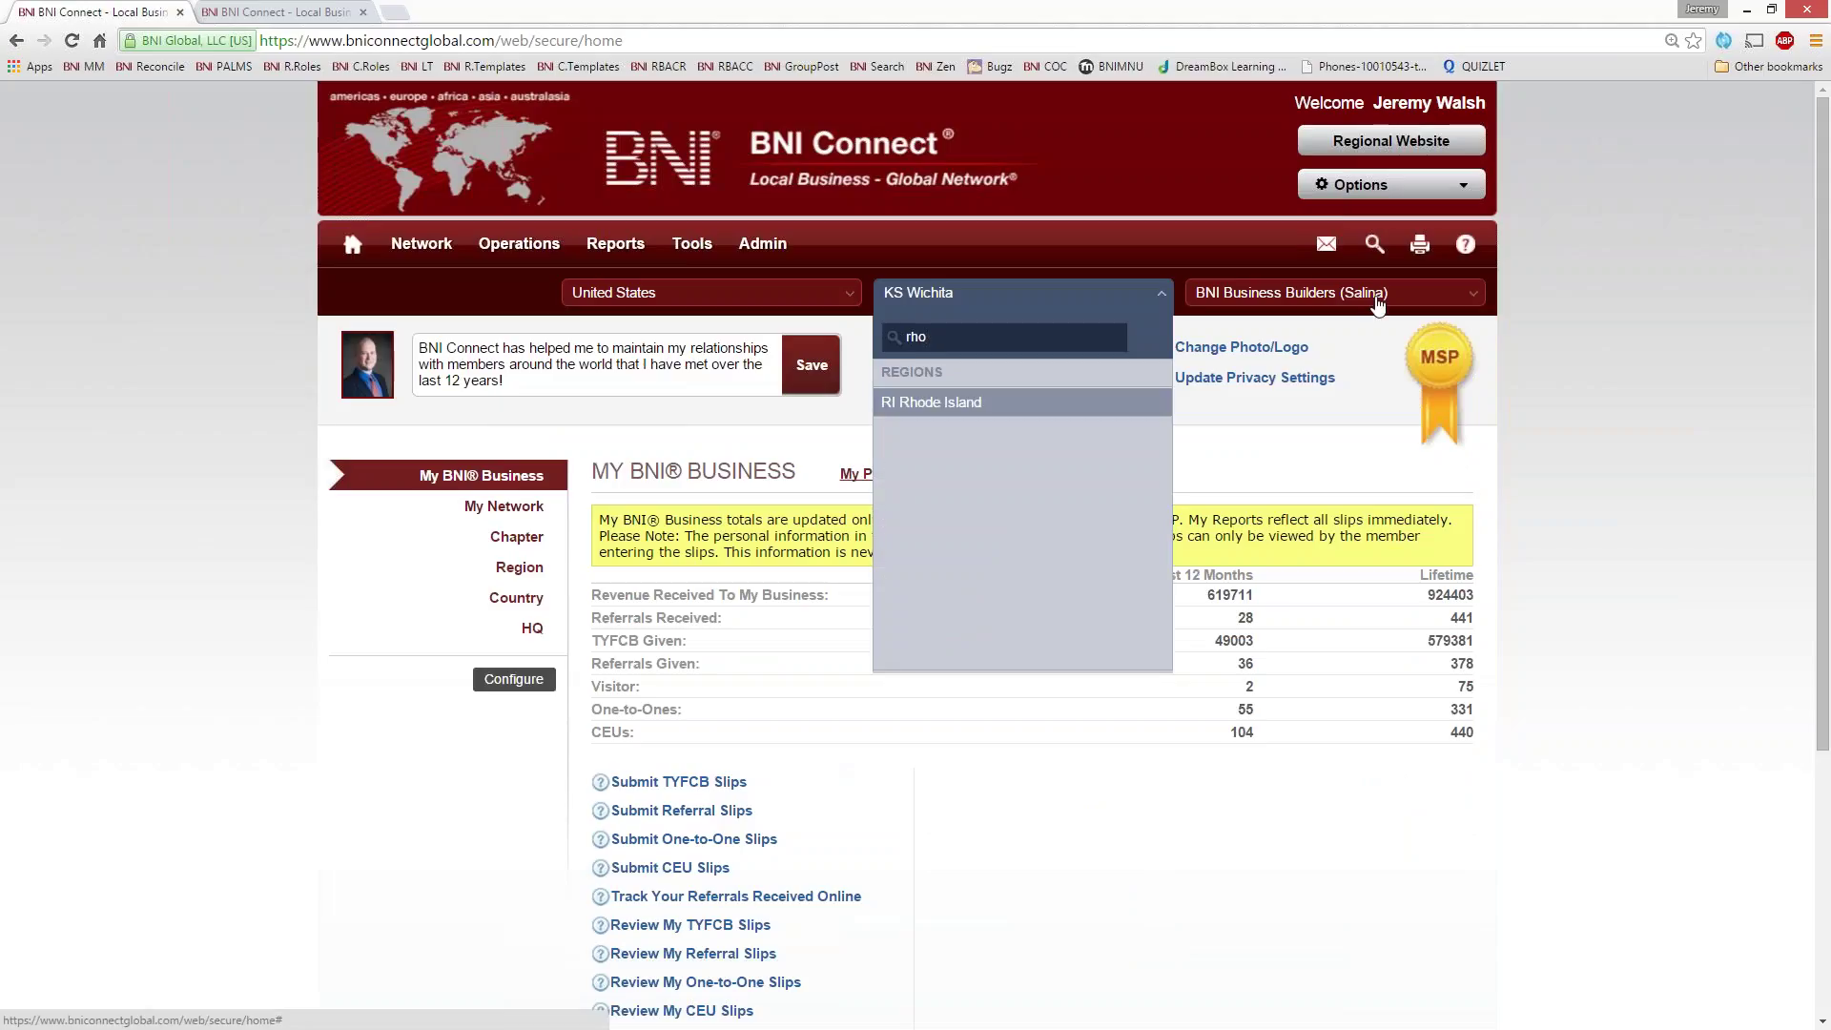
{"action": "key", "text": "Return"}
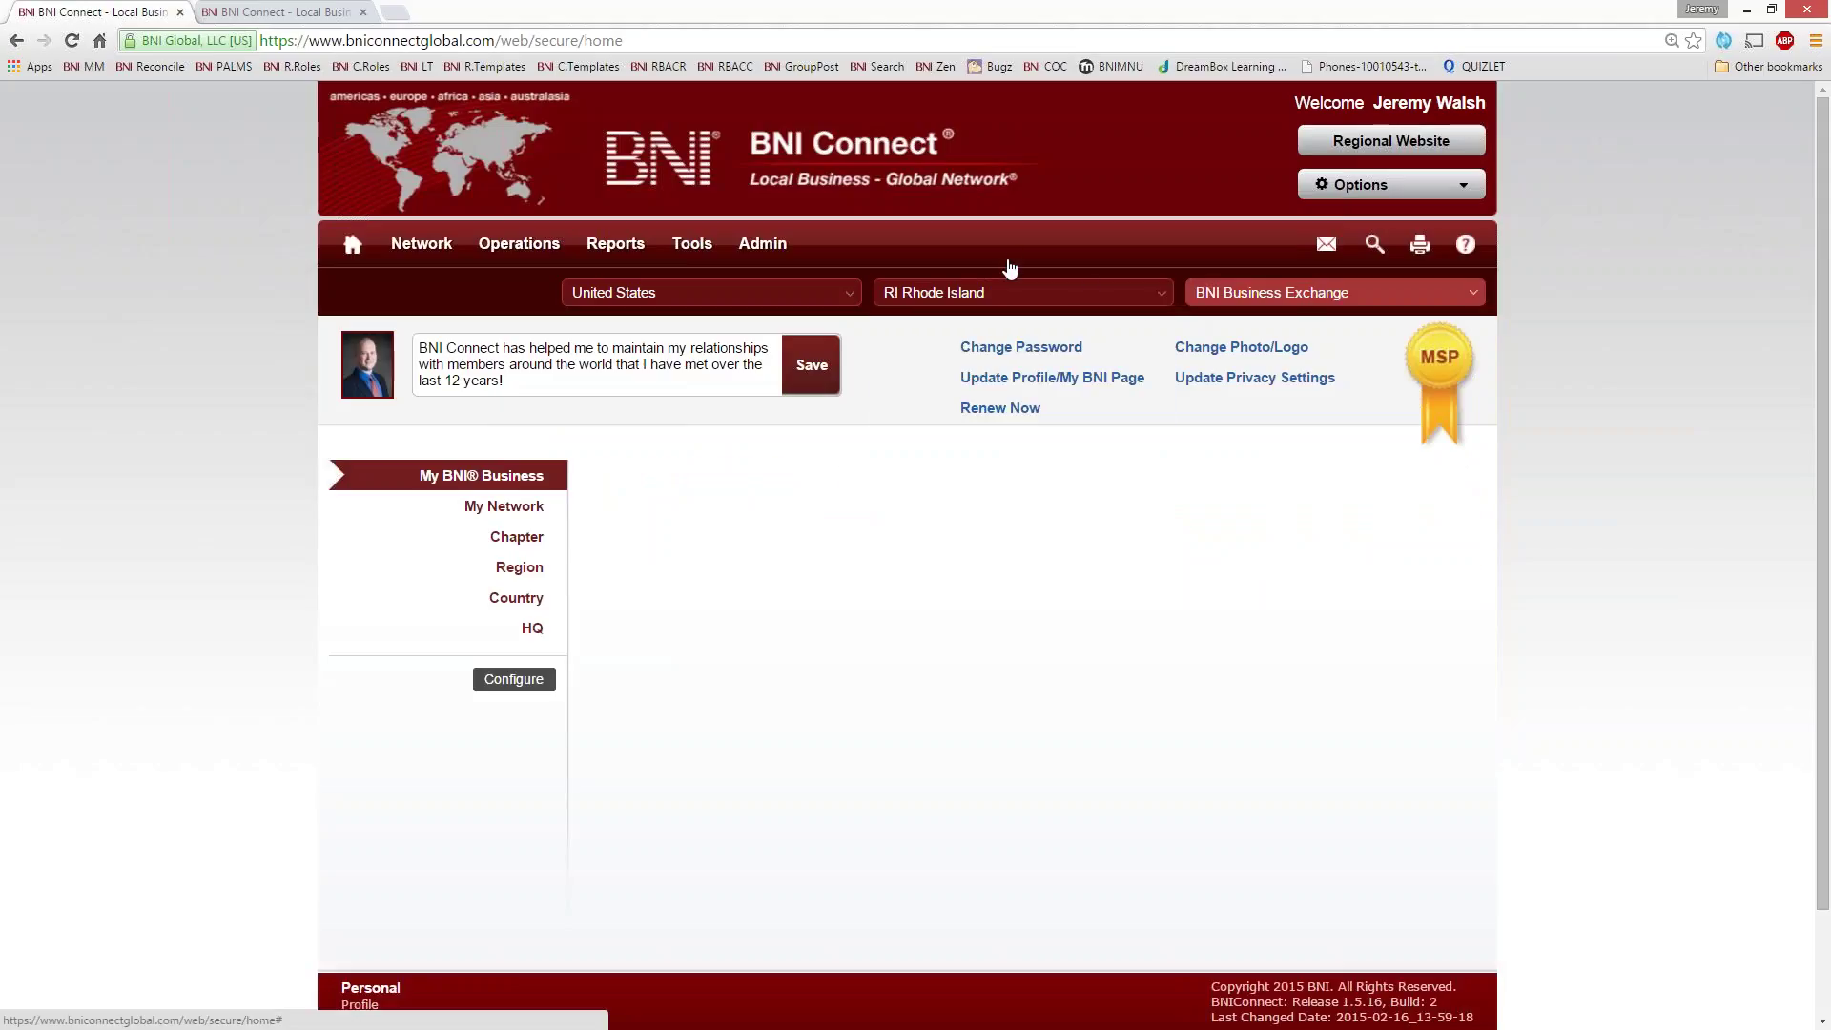
{"action": "left_click", "coordinate": [1252, 298]}
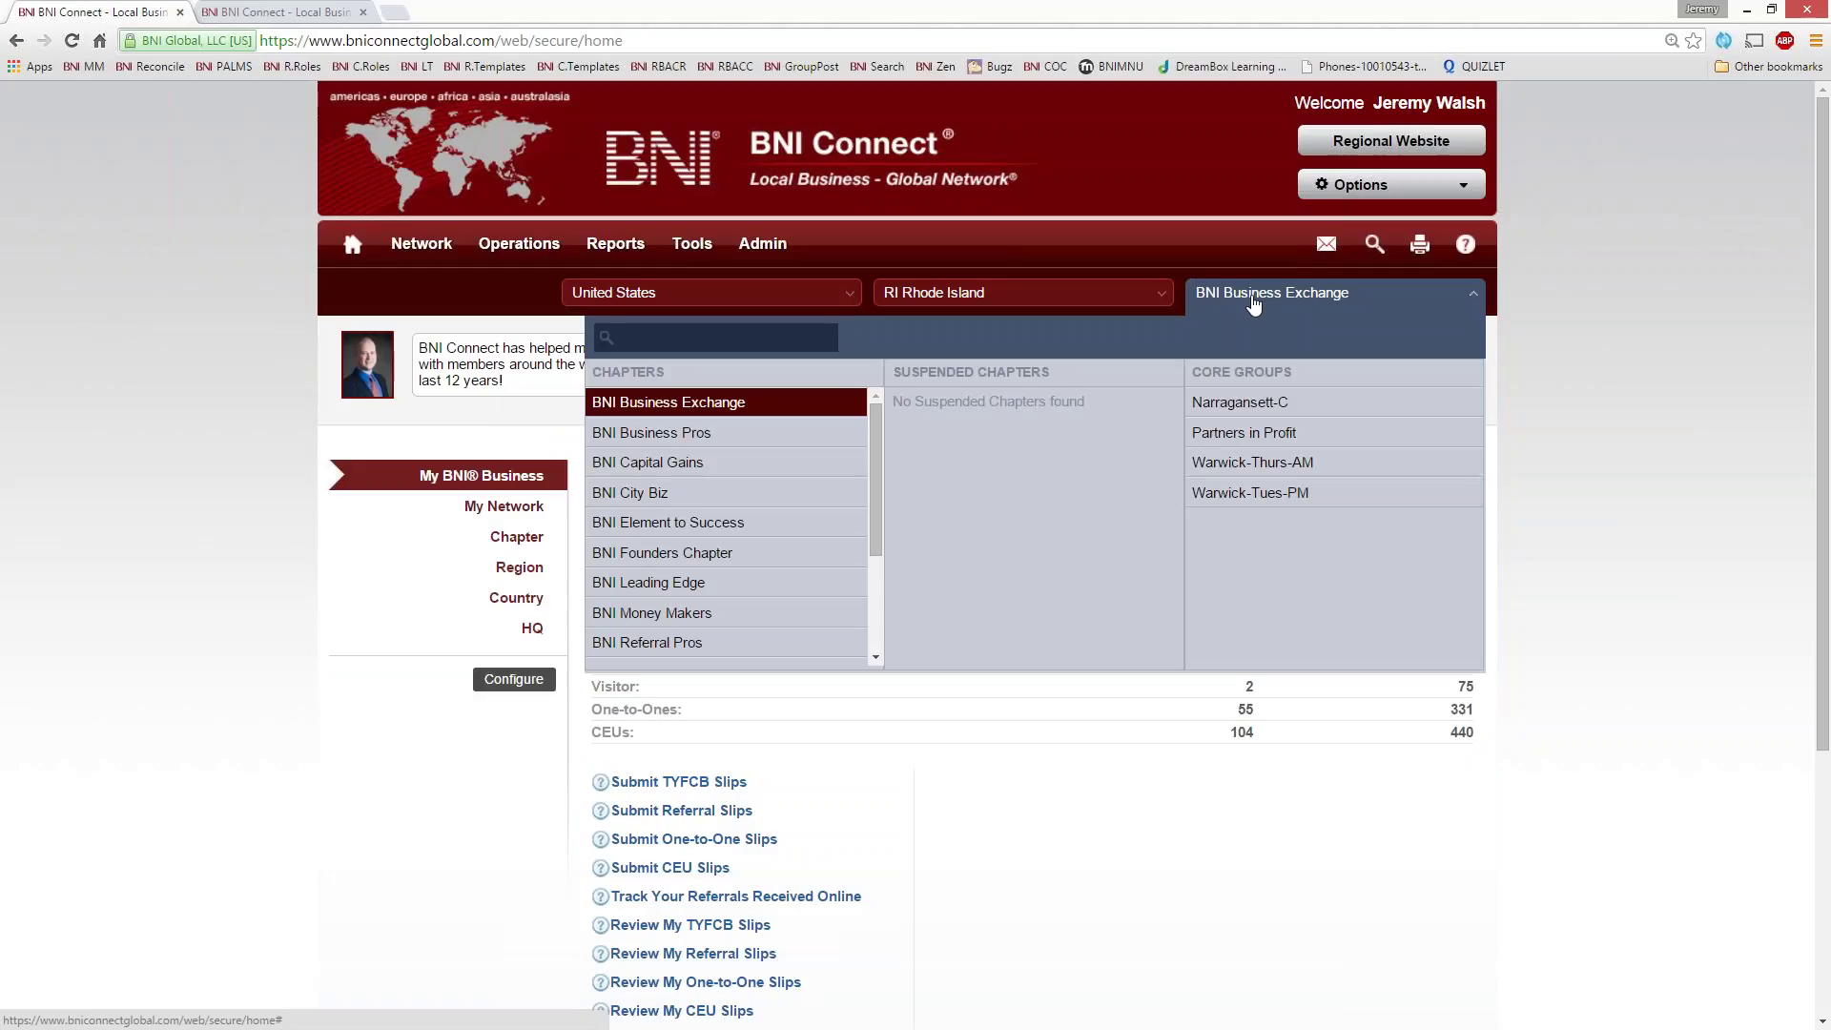
{"action": "type", "text": "wa"}
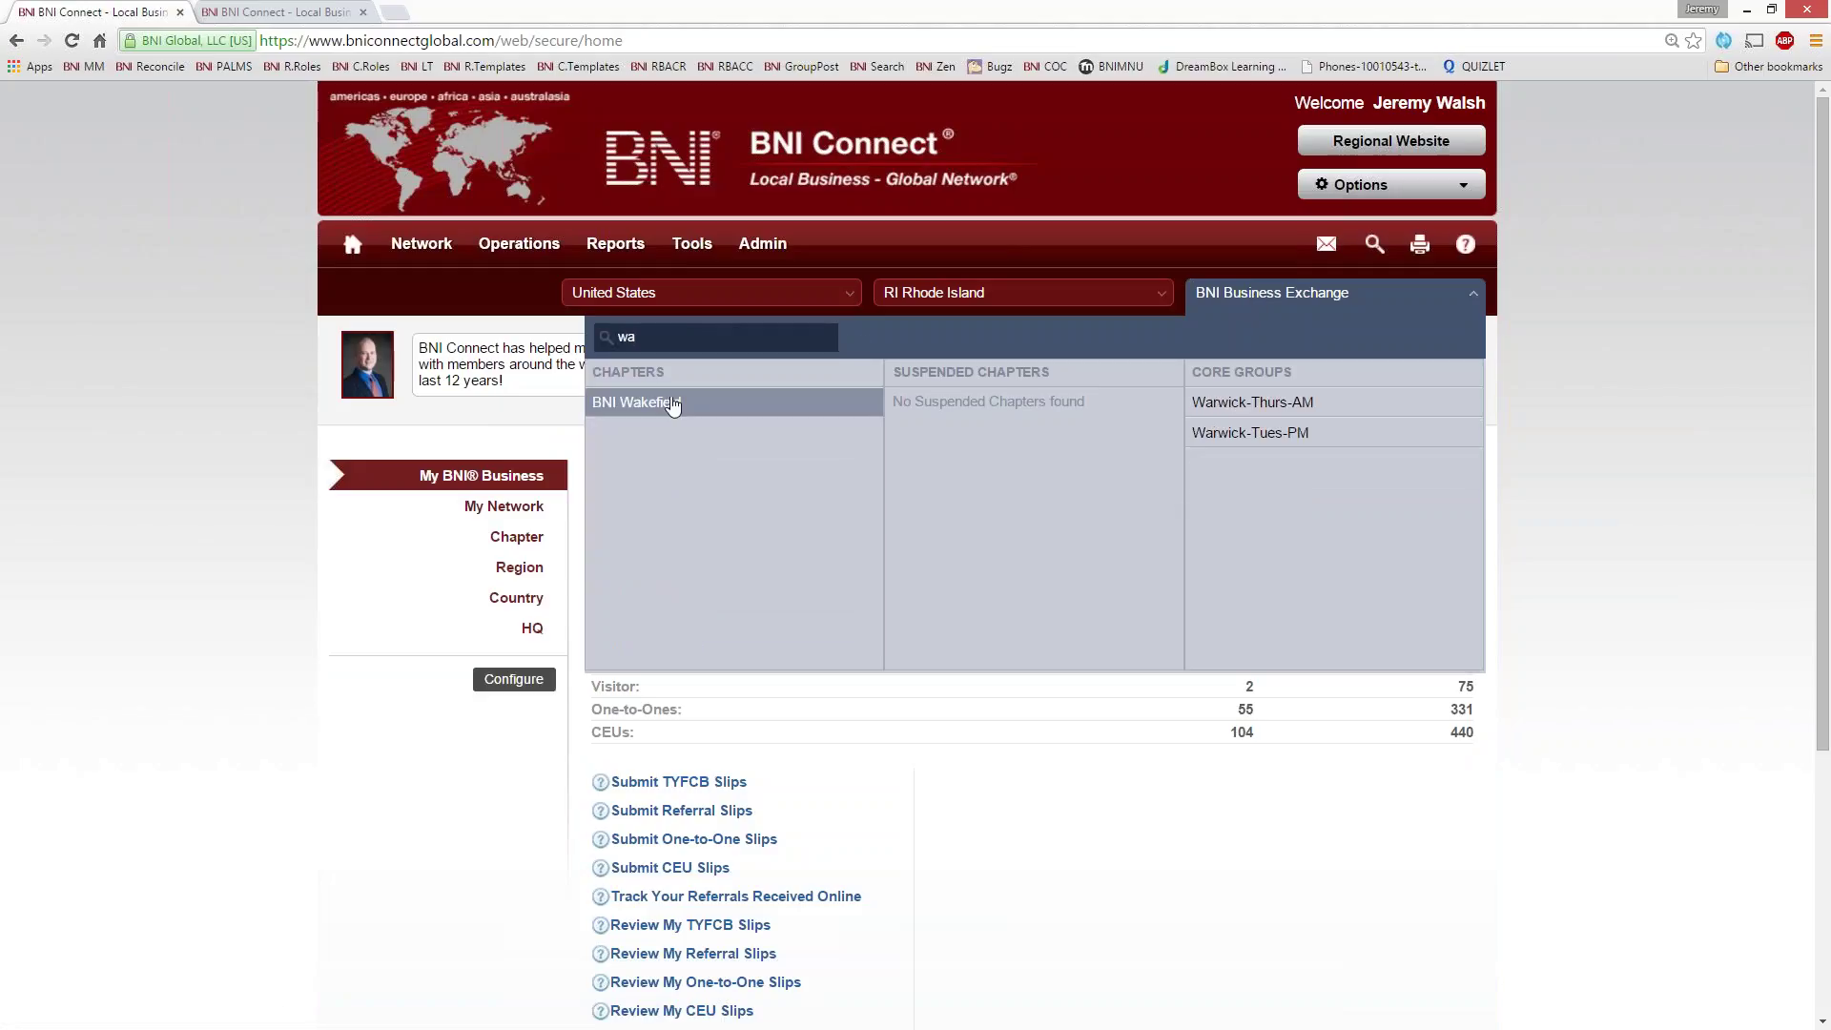
{"action": "left_click", "coordinate": [673, 403]}
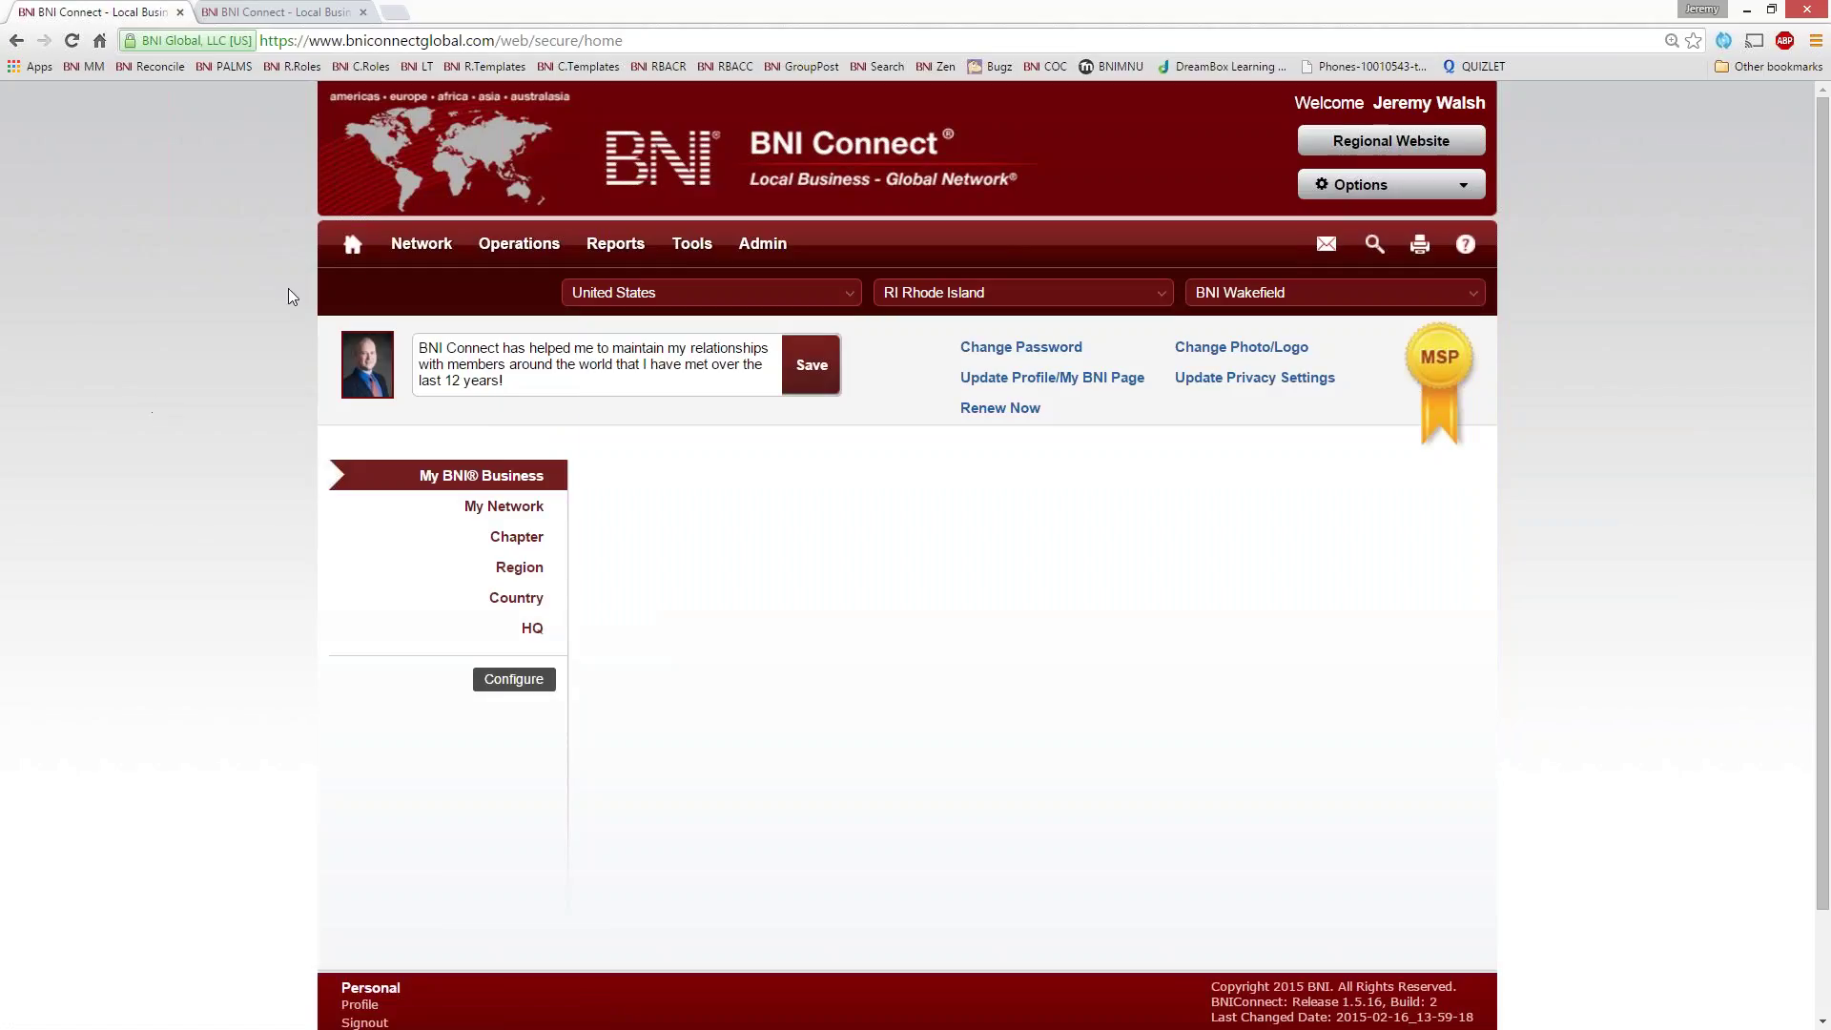
- Start Enter PALMS from Operations > Chapter > Meeting Management and continue past the visitor review
{"action": "mouse_move", "coordinate": [513, 255]}
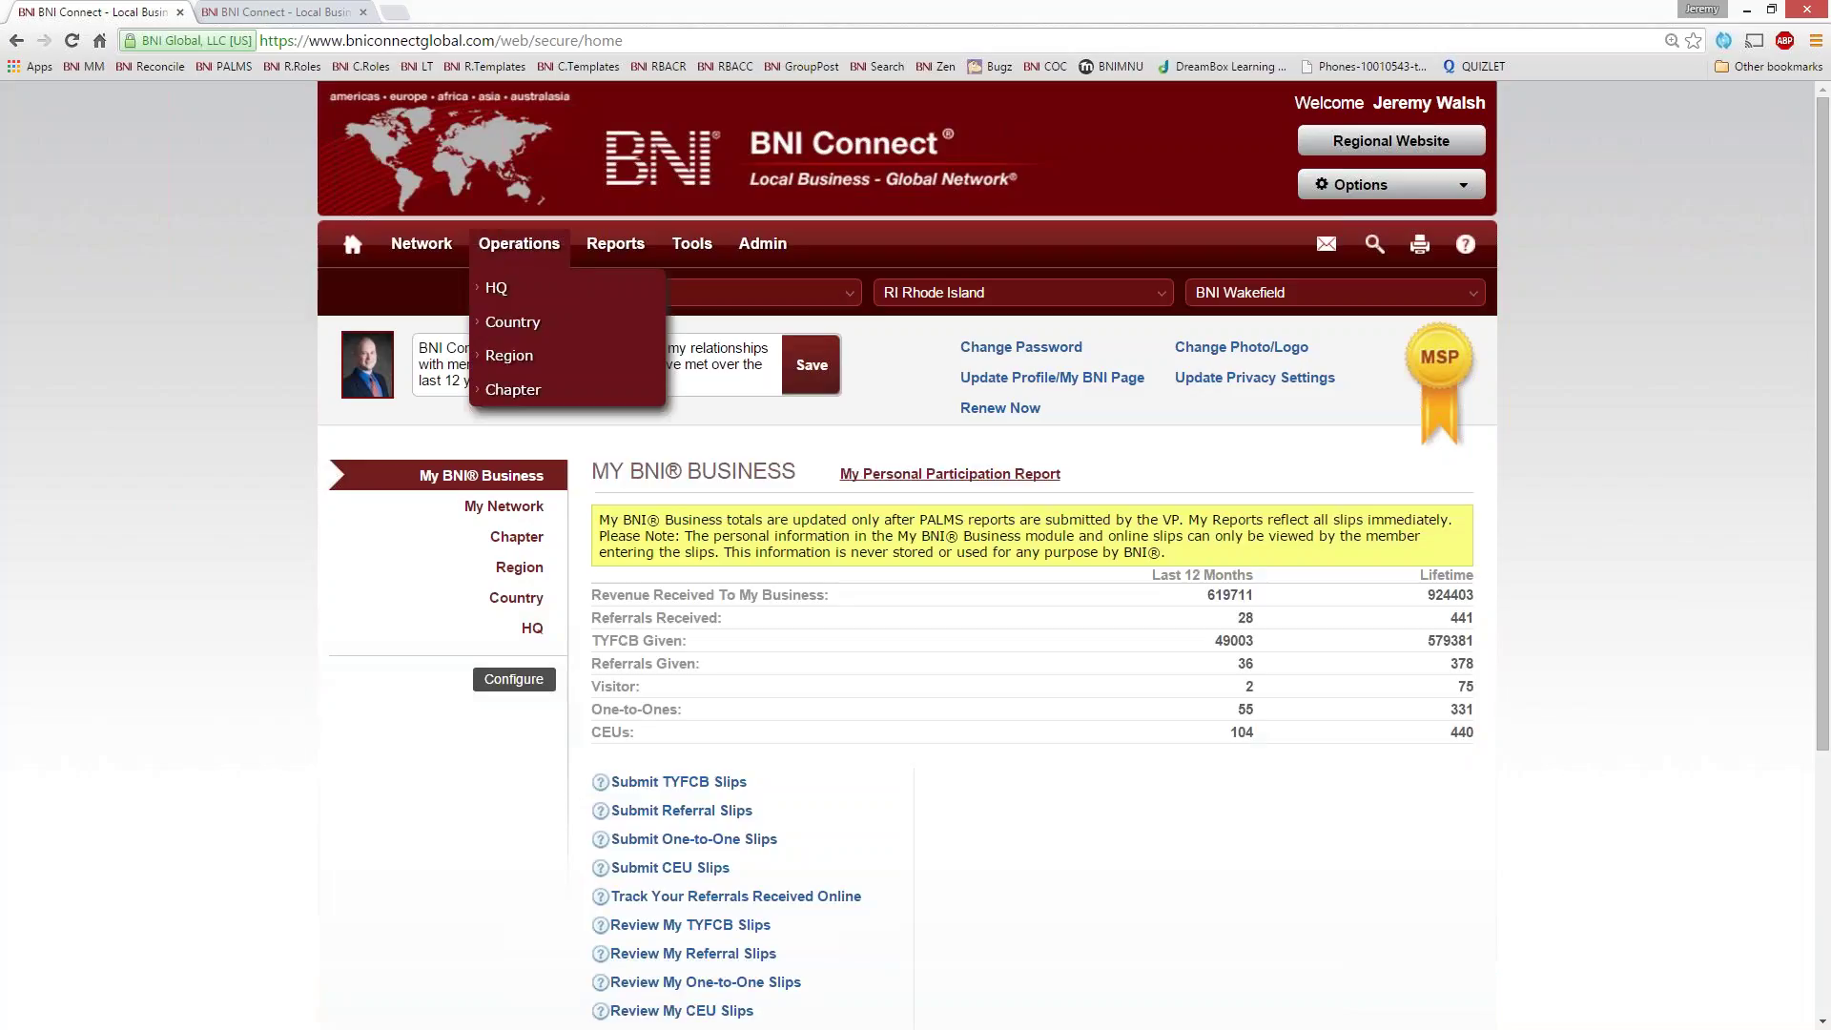
{"action": "left_click", "coordinate": [513, 387]}
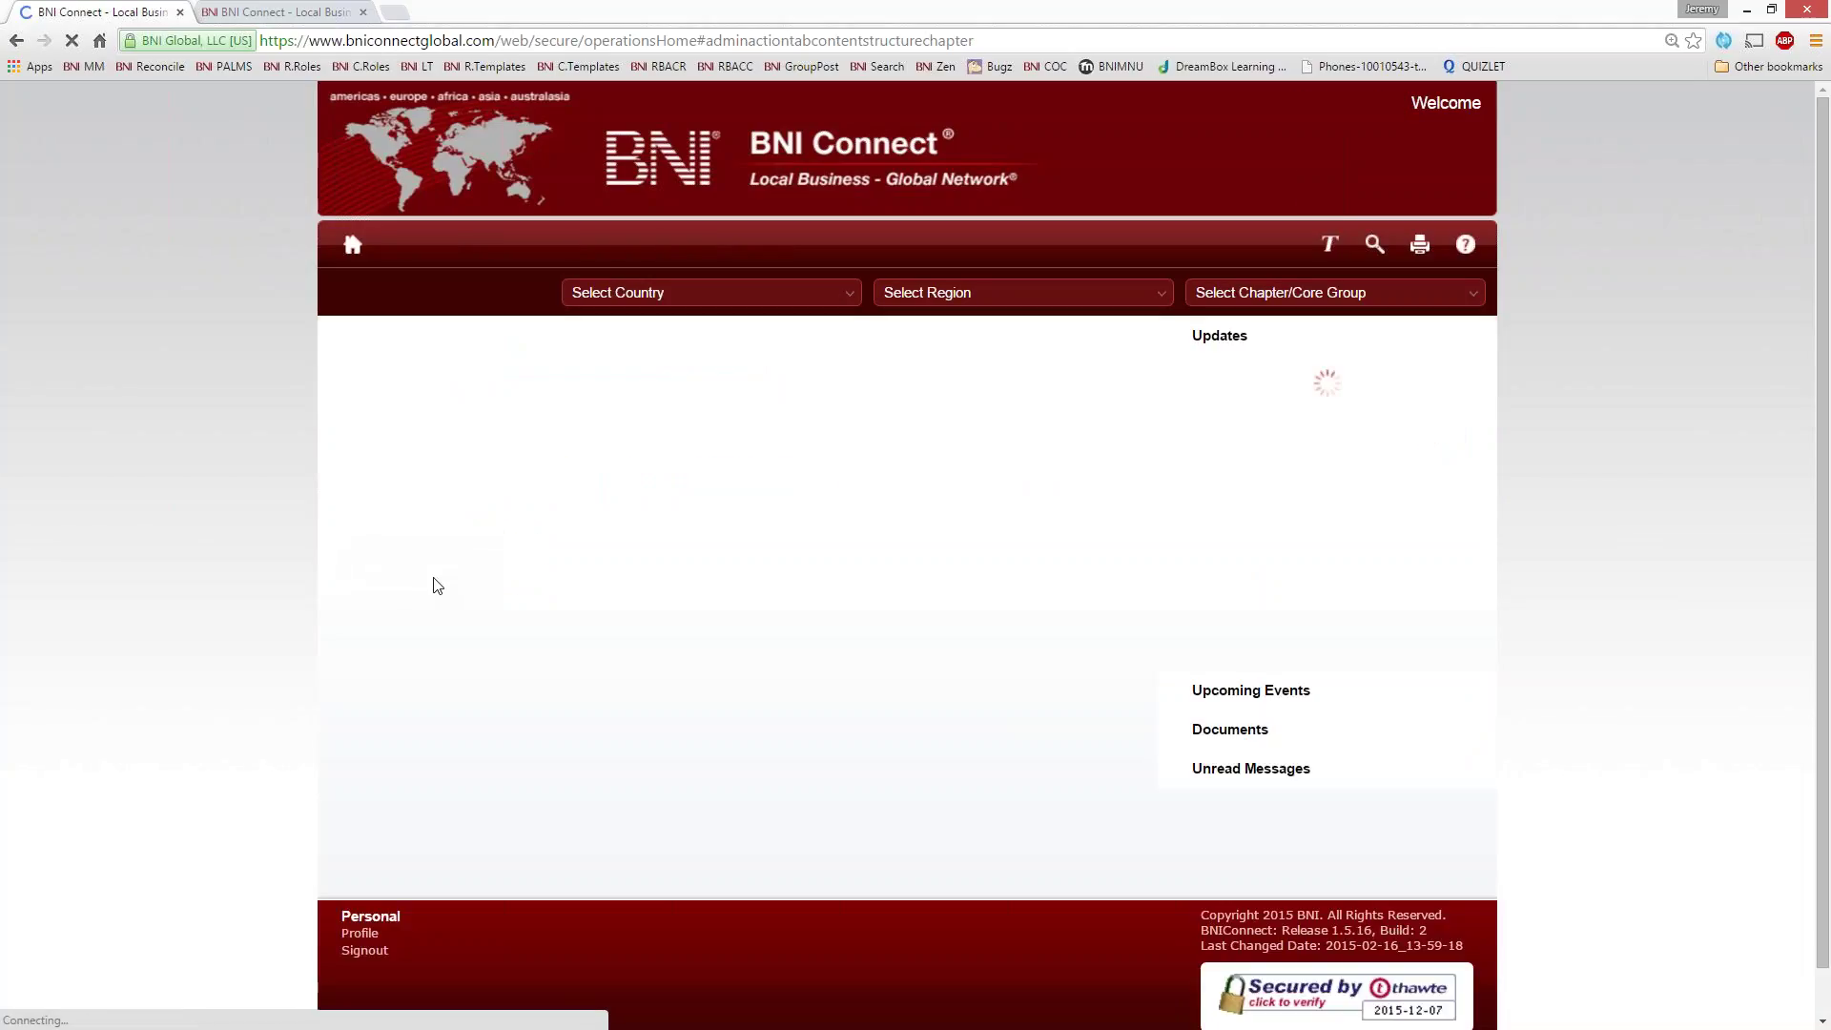
{"action": "left_click", "coordinate": [412, 383]}
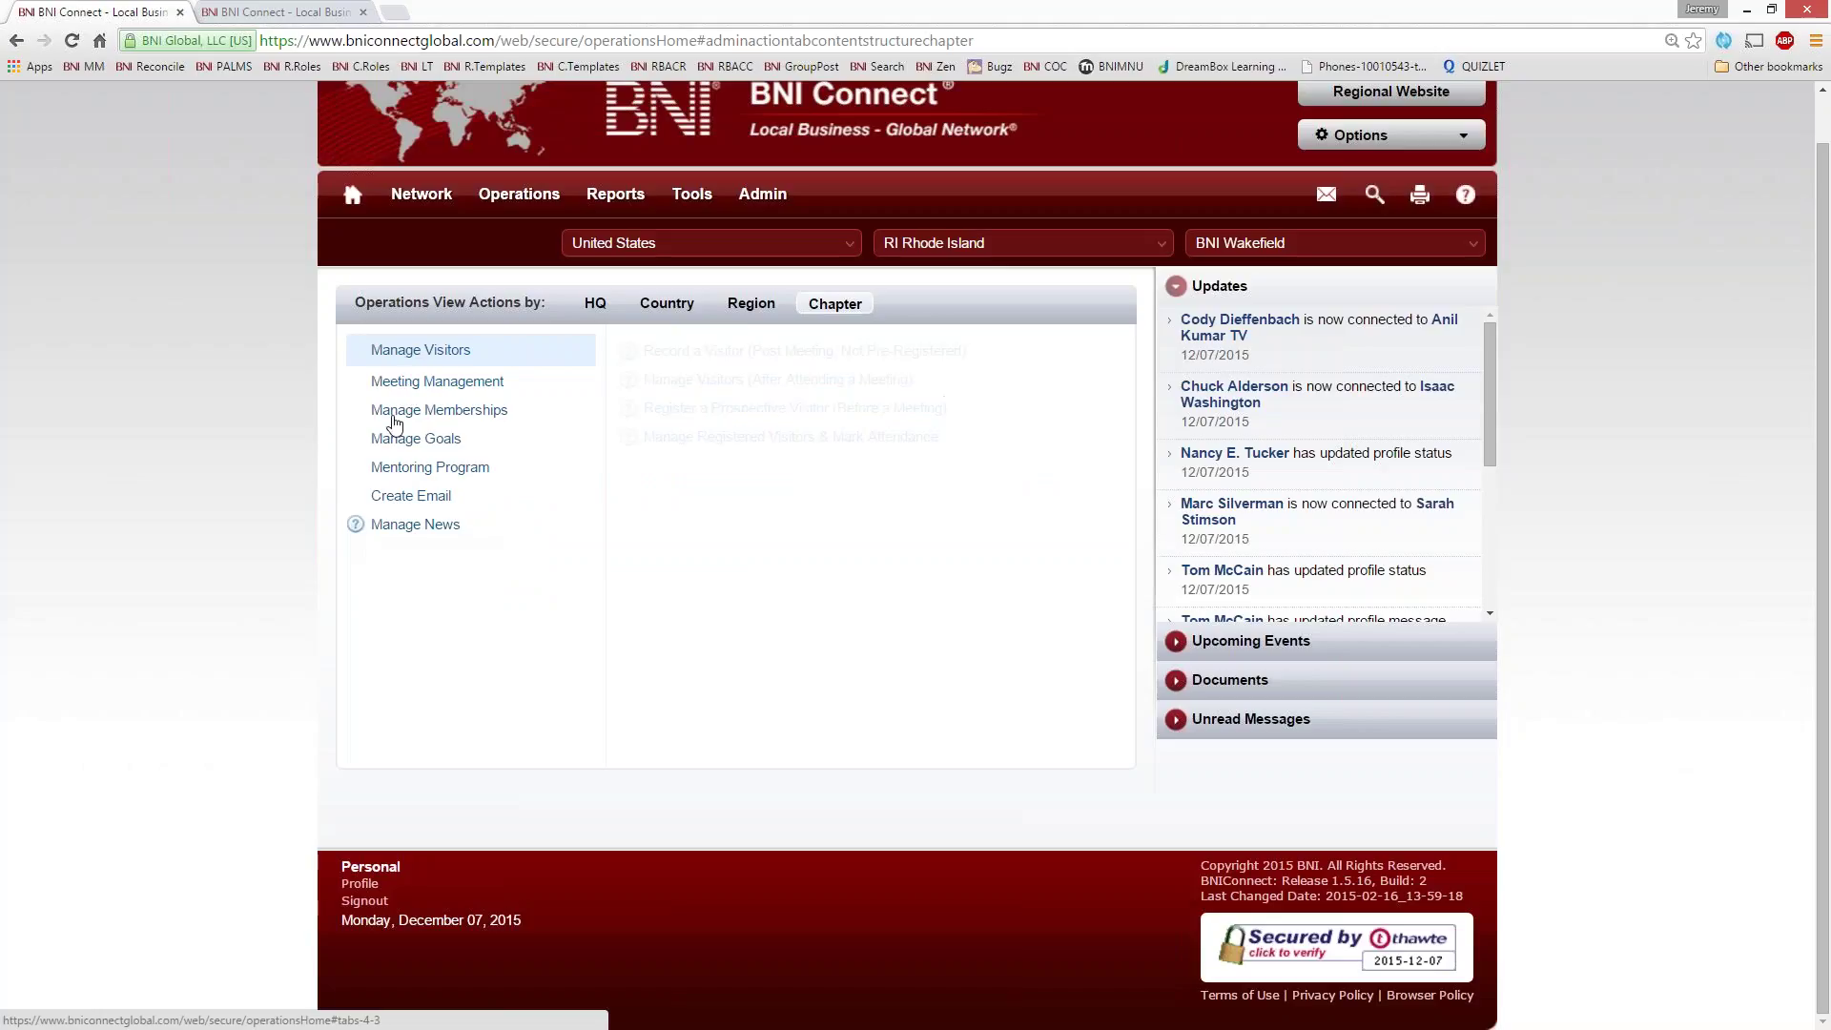
{"action": "left_click", "coordinate": [680, 382]}
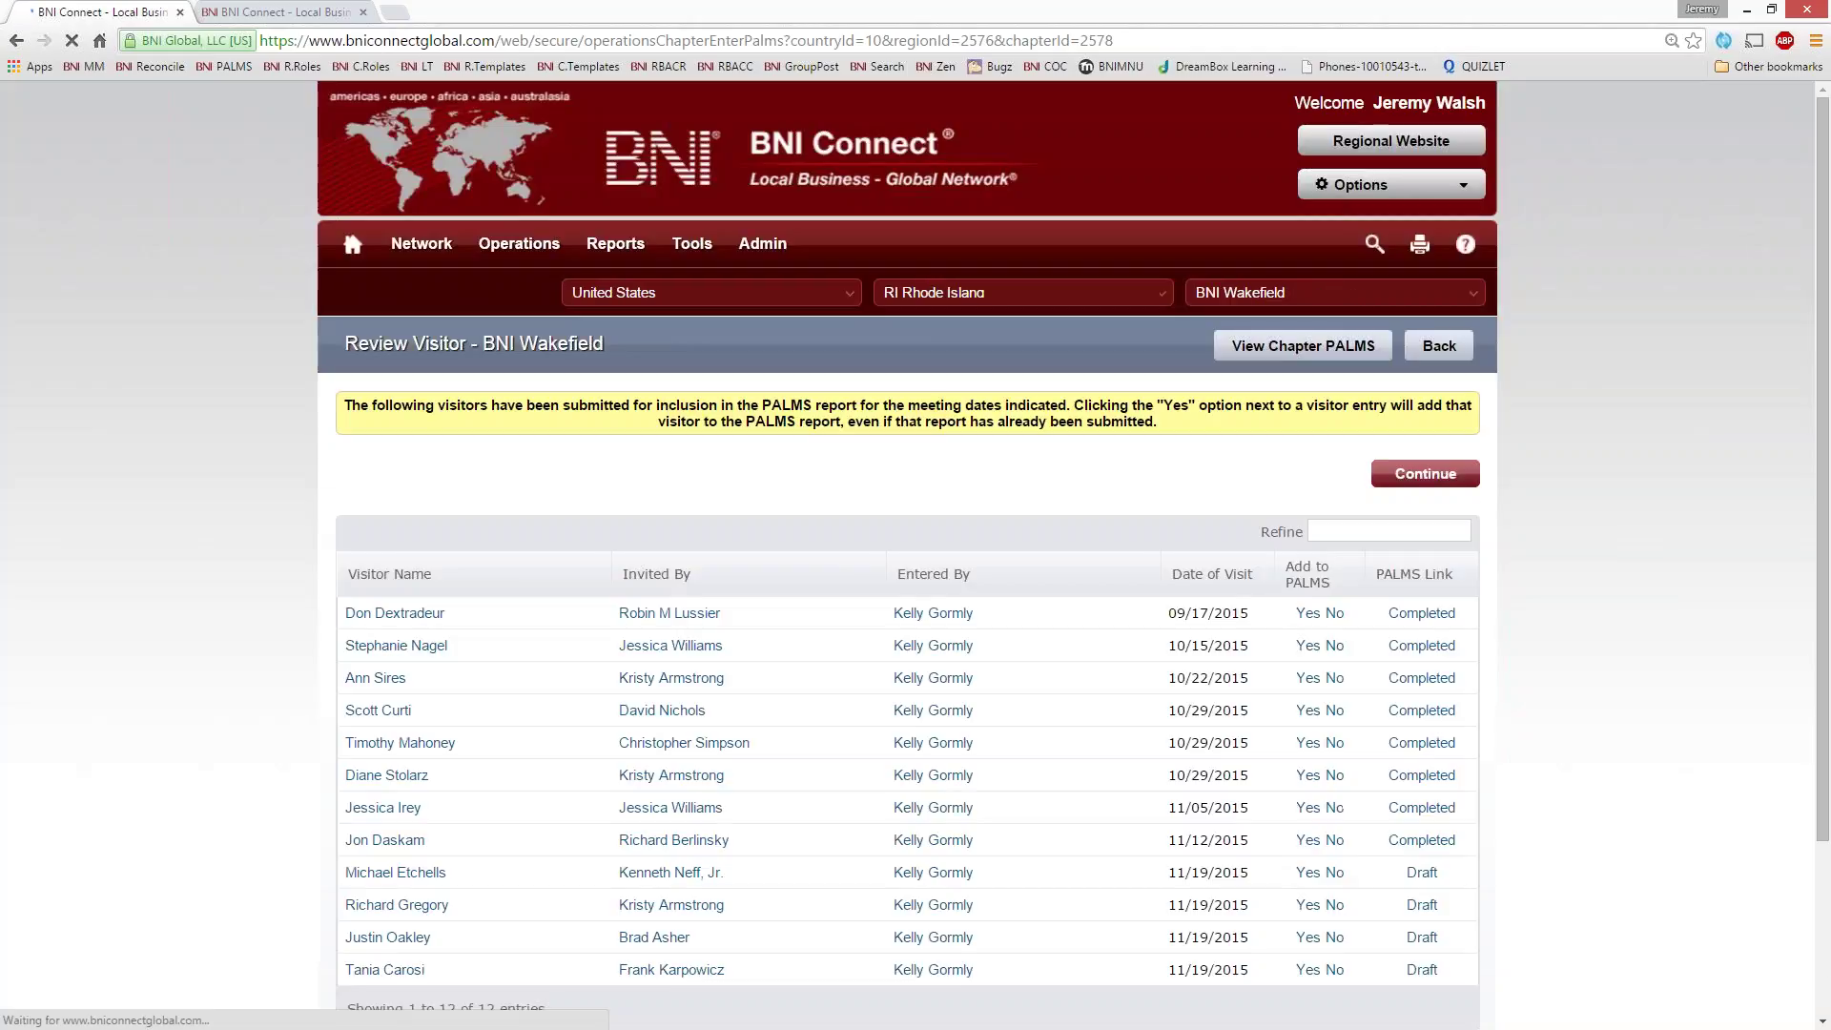
{"action": "left_click", "coordinate": [1438, 479]}
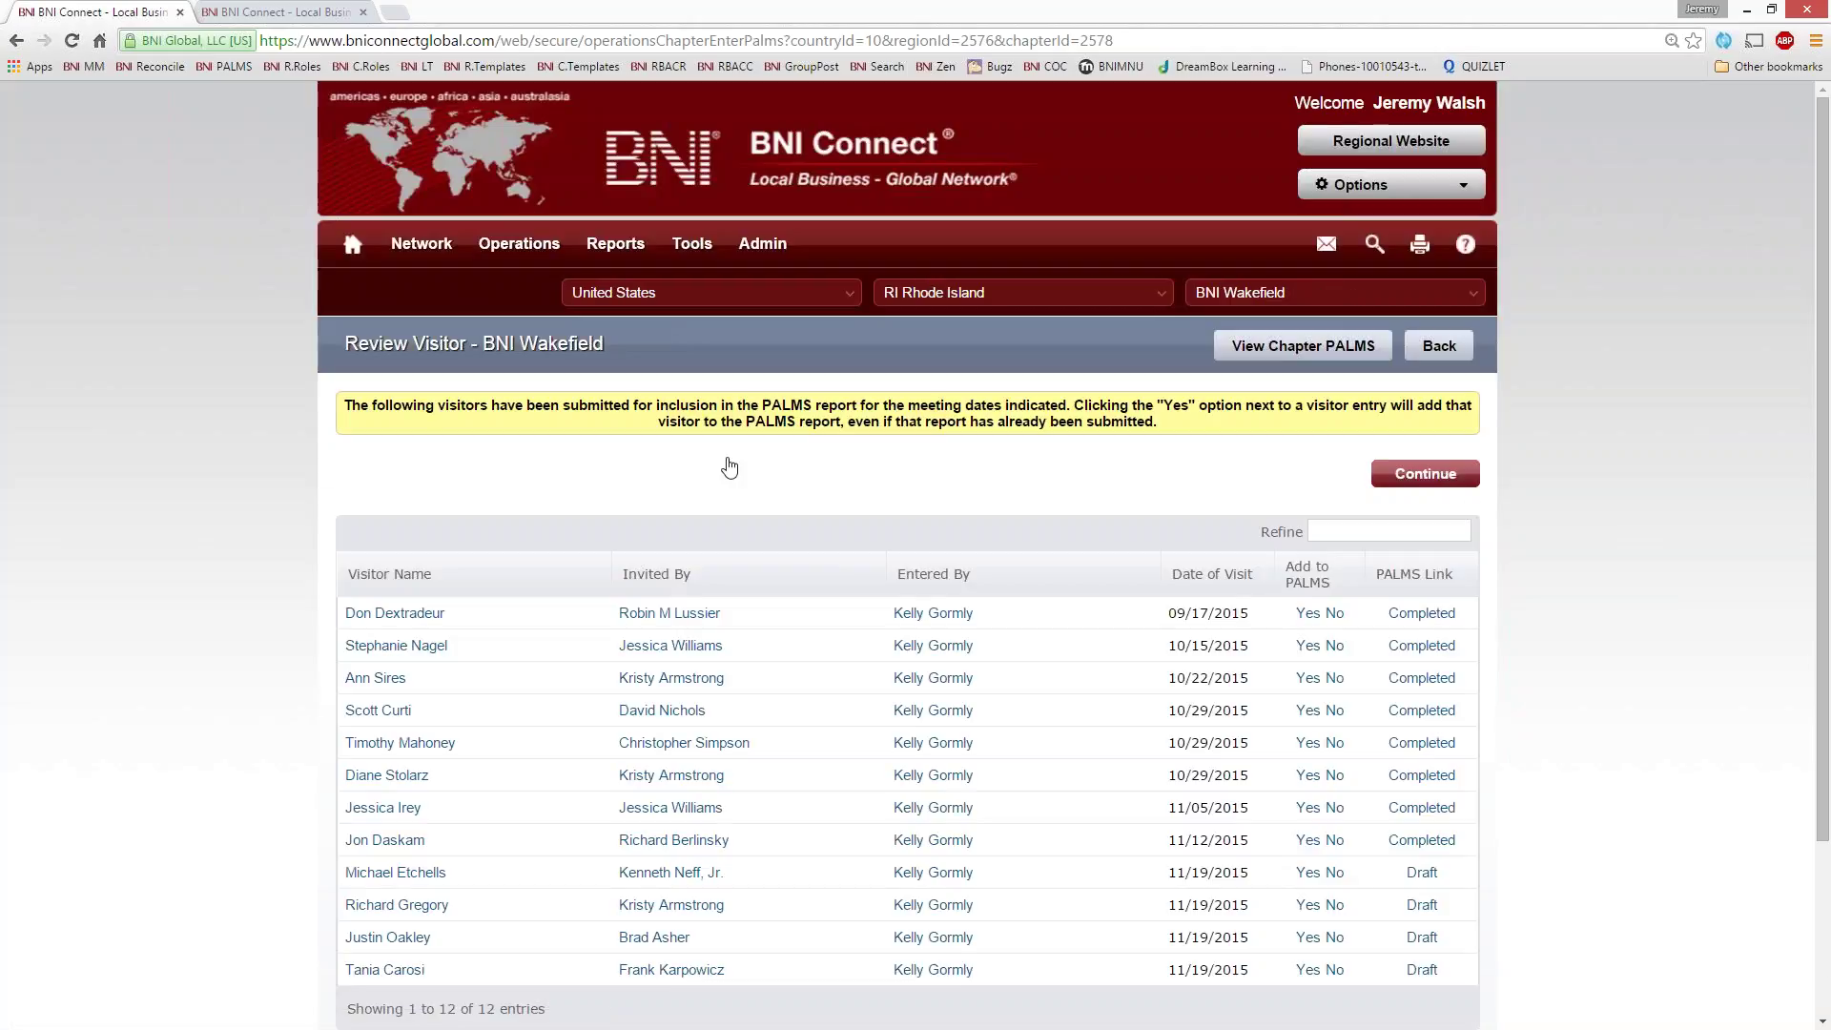
- Pick 12/10/2015 as the meeting date and load the PALMS grid
{"action": "left_click", "coordinate": [671, 421]}
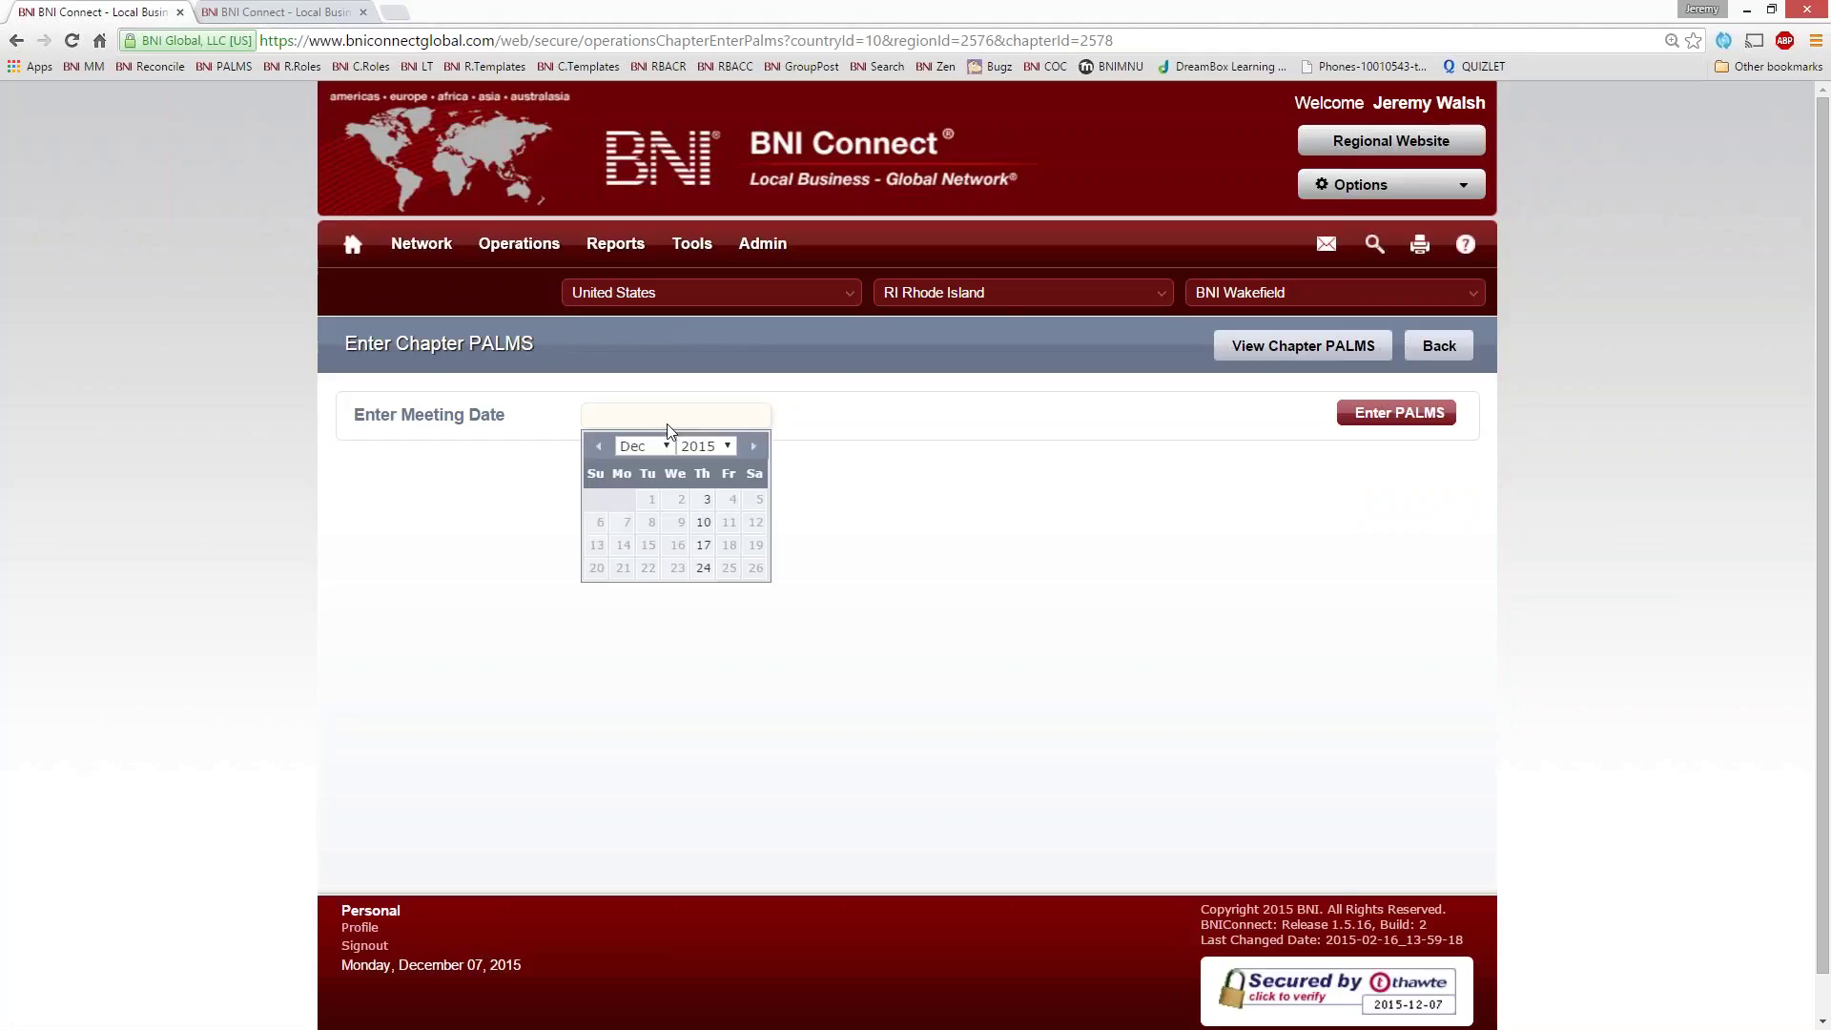
{"action": "left_click", "coordinate": [730, 524]}
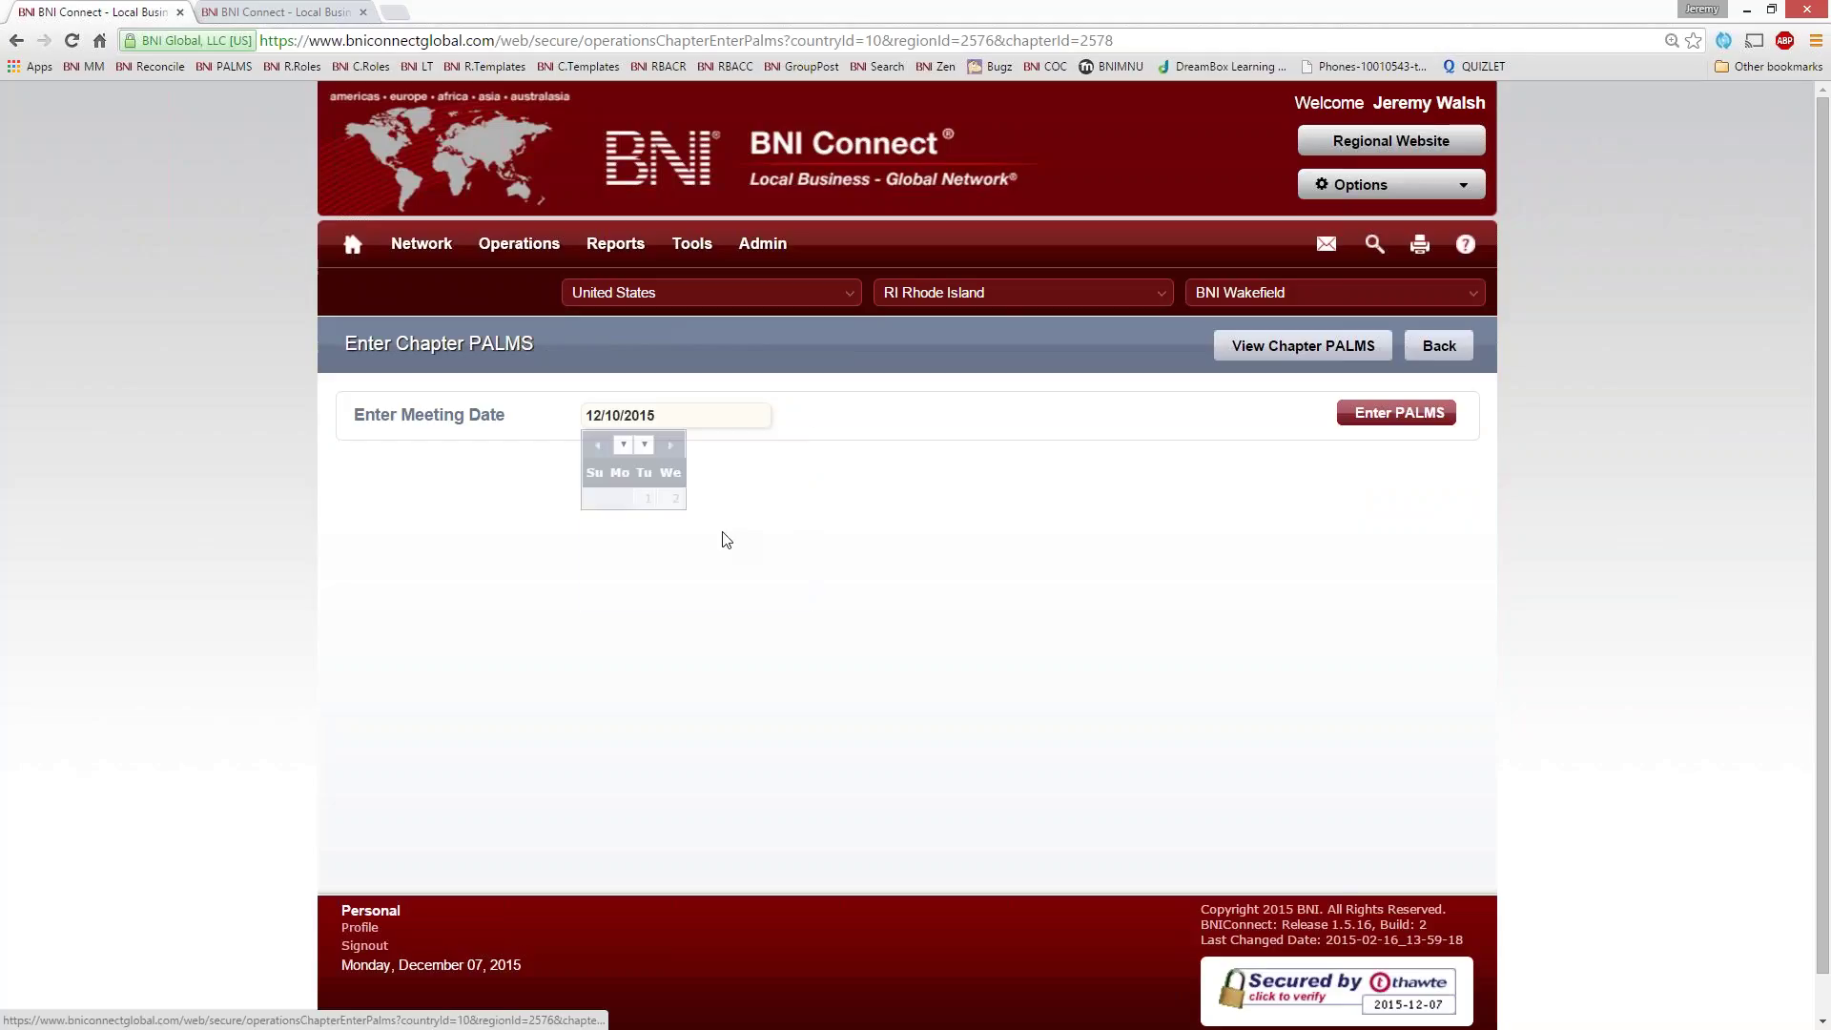
{"action": "left_click", "coordinate": [1363, 417]}
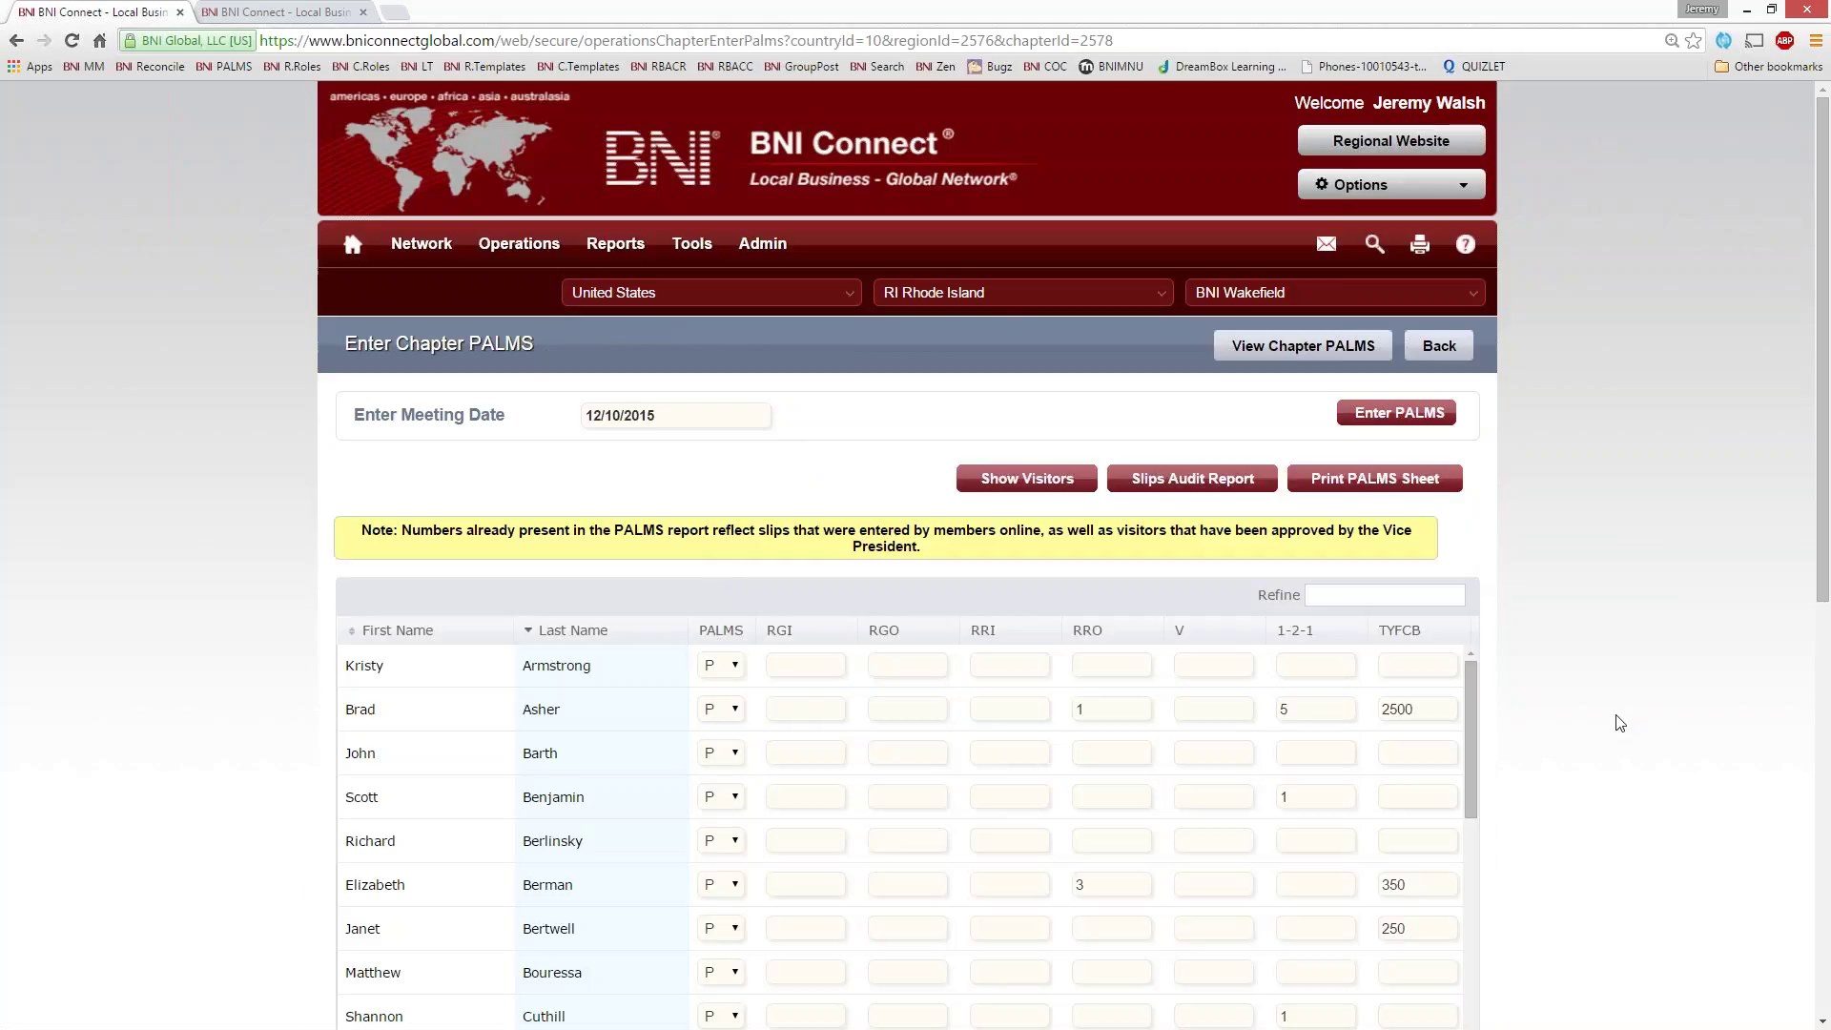
{"action": "scroll", "coordinate": [1618, 723], "scroll_direction": "down", "scroll_amount": 4}
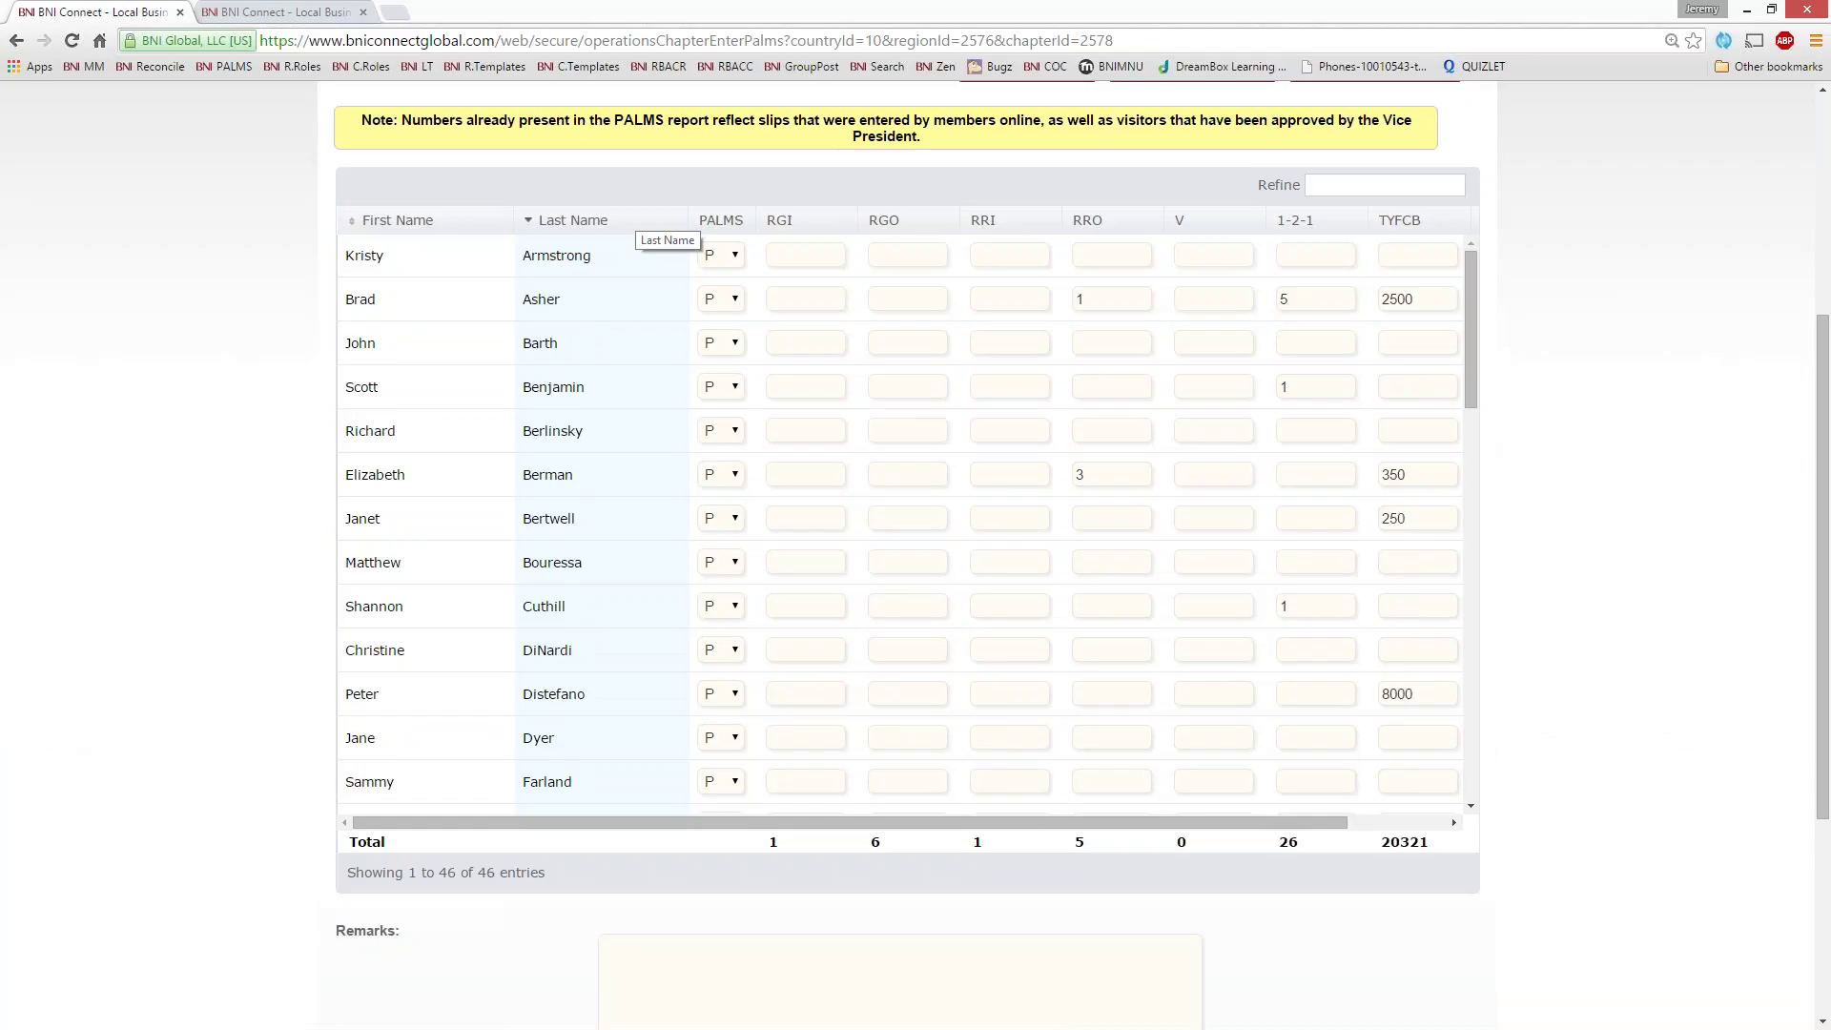
{"action": "mouse_move", "coordinate": [1472, 295]}
{"action": "left_mouse_down"}
{"action": "mouse_move", "coordinate": [1489, 466]}
{"action": "mouse_move", "coordinate": [1474, 681]}
{"action": "mouse_move", "coordinate": [1461, 269]}
{"action": "left_mouse_up"}
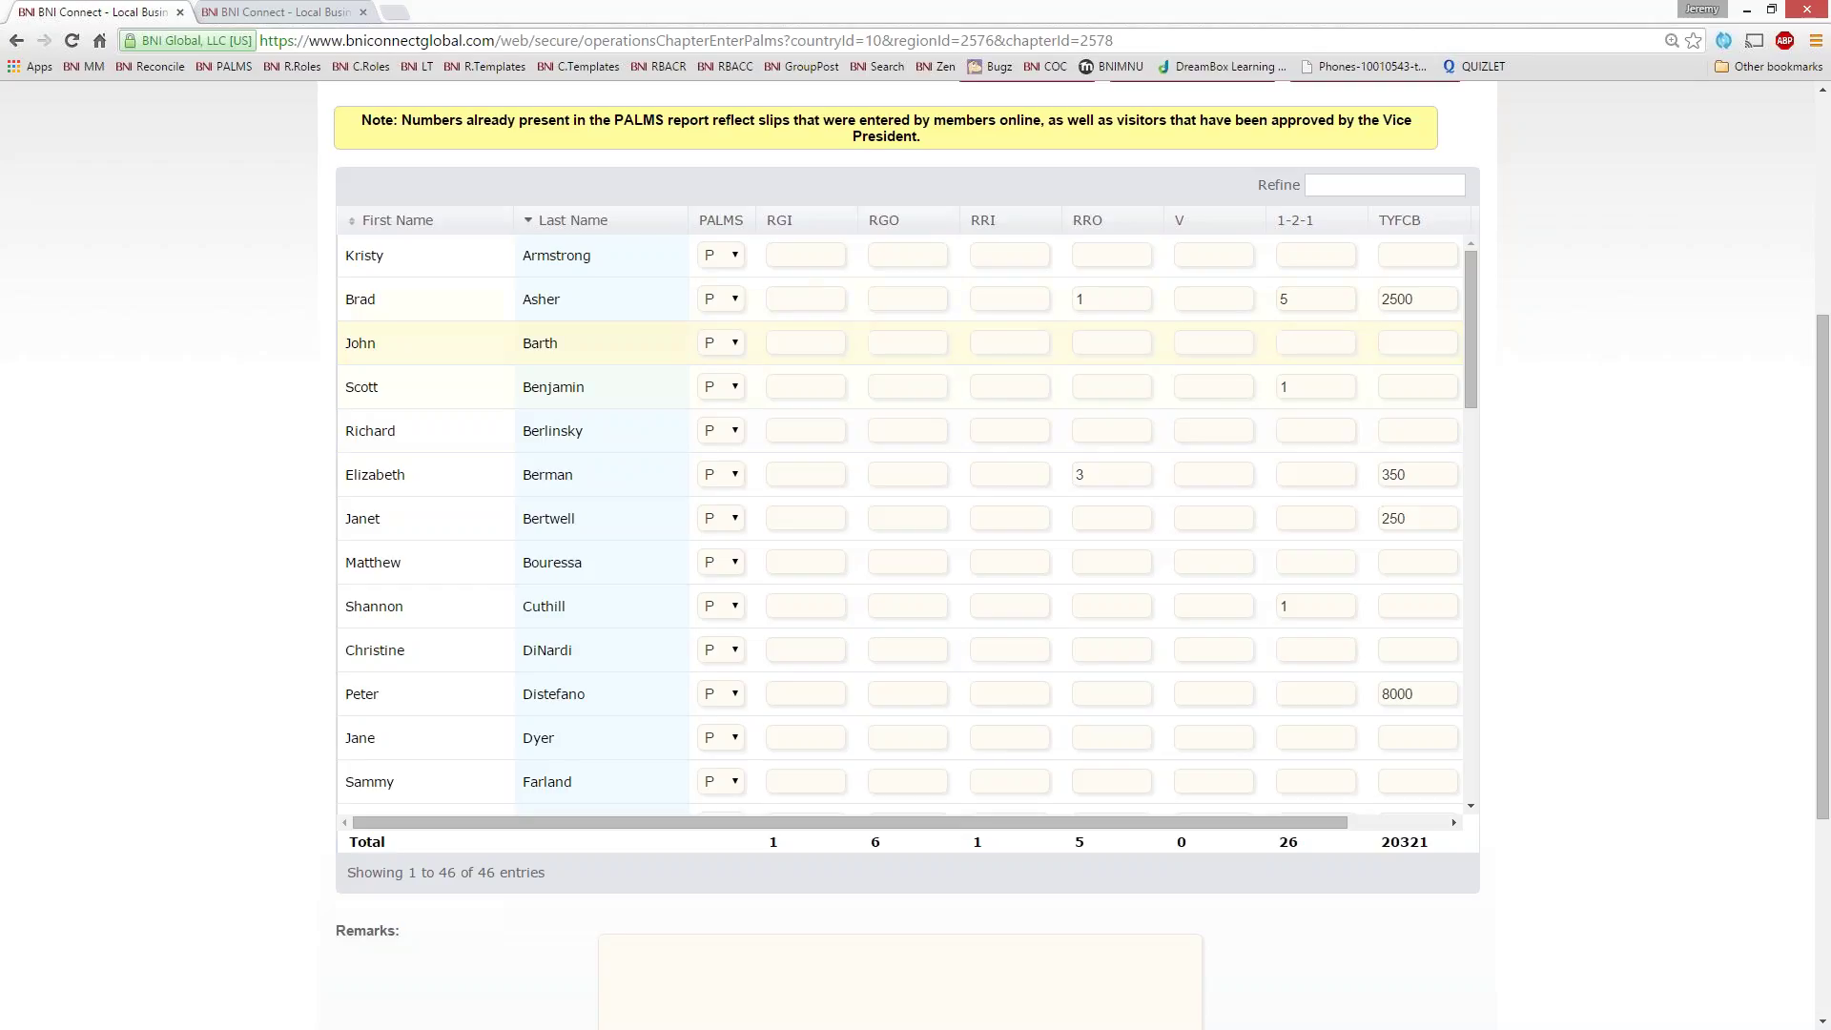
{"action": "scroll", "coordinate": [906, 524], "scroll_direction": "down", "scroll_amount": 3}
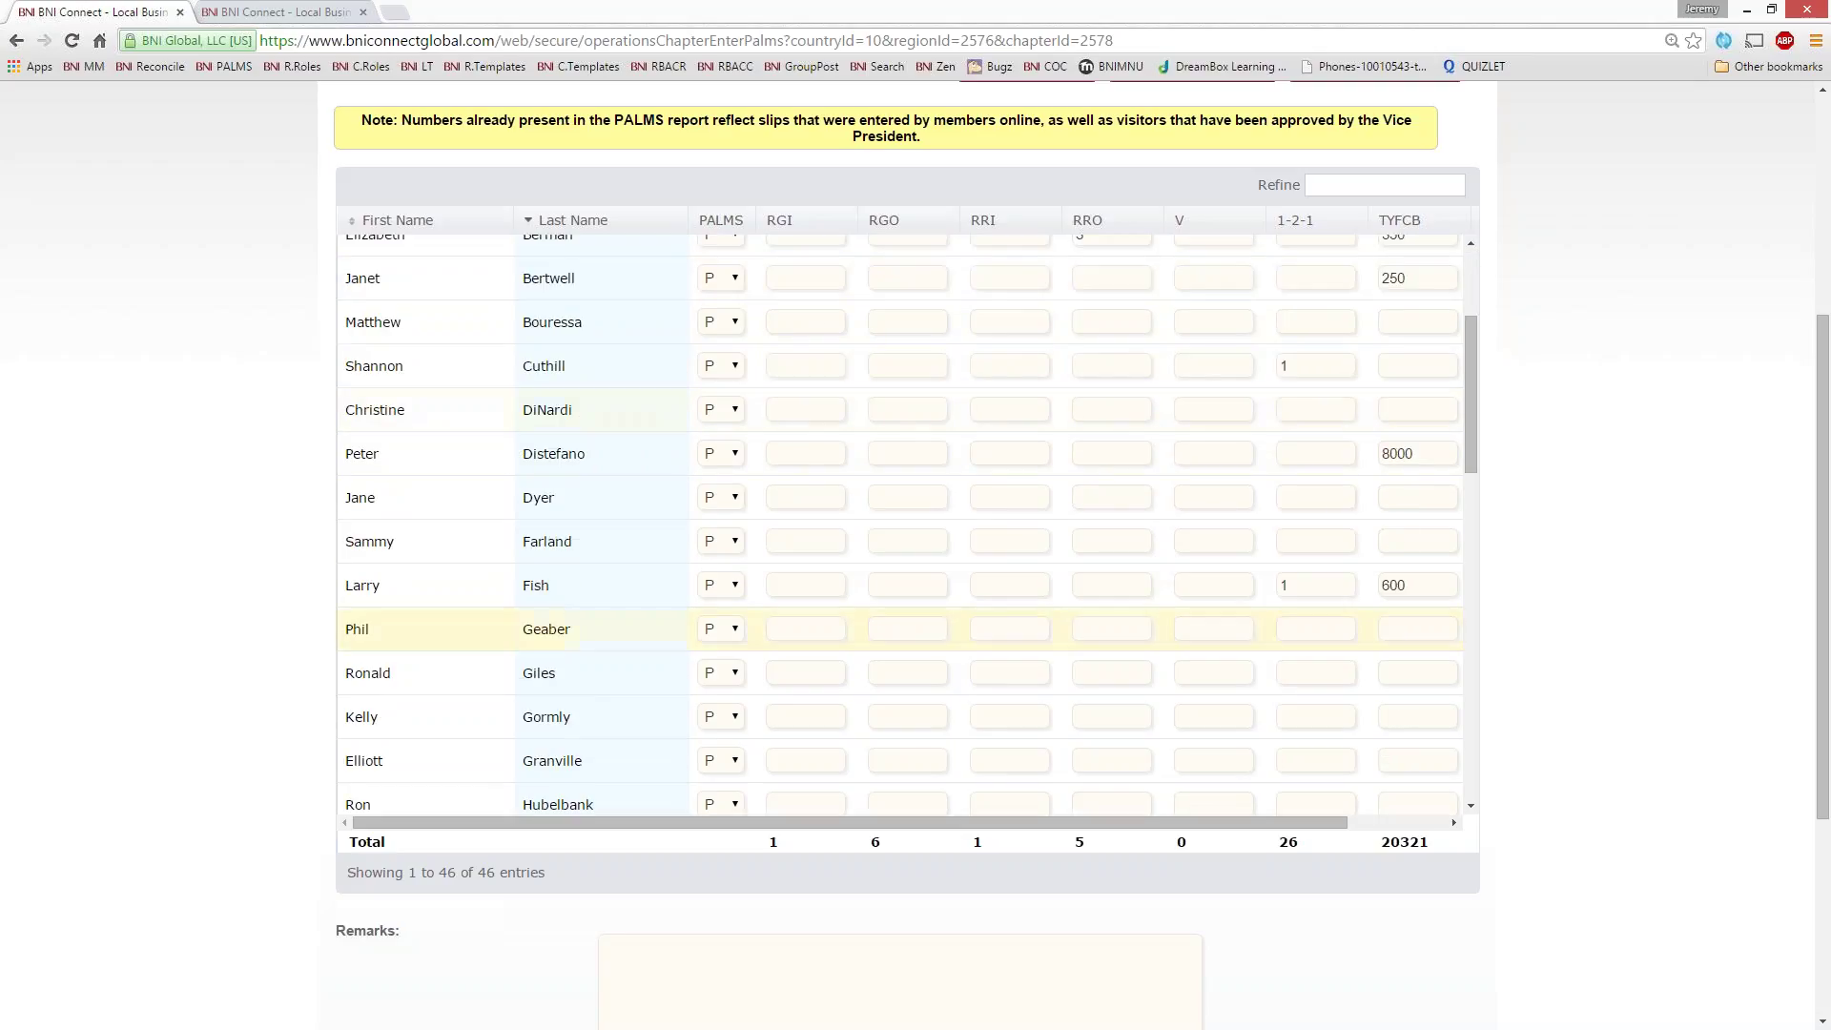
{"action": "scroll", "coordinate": [906, 525], "scroll_direction": "down", "scroll_amount": 10}
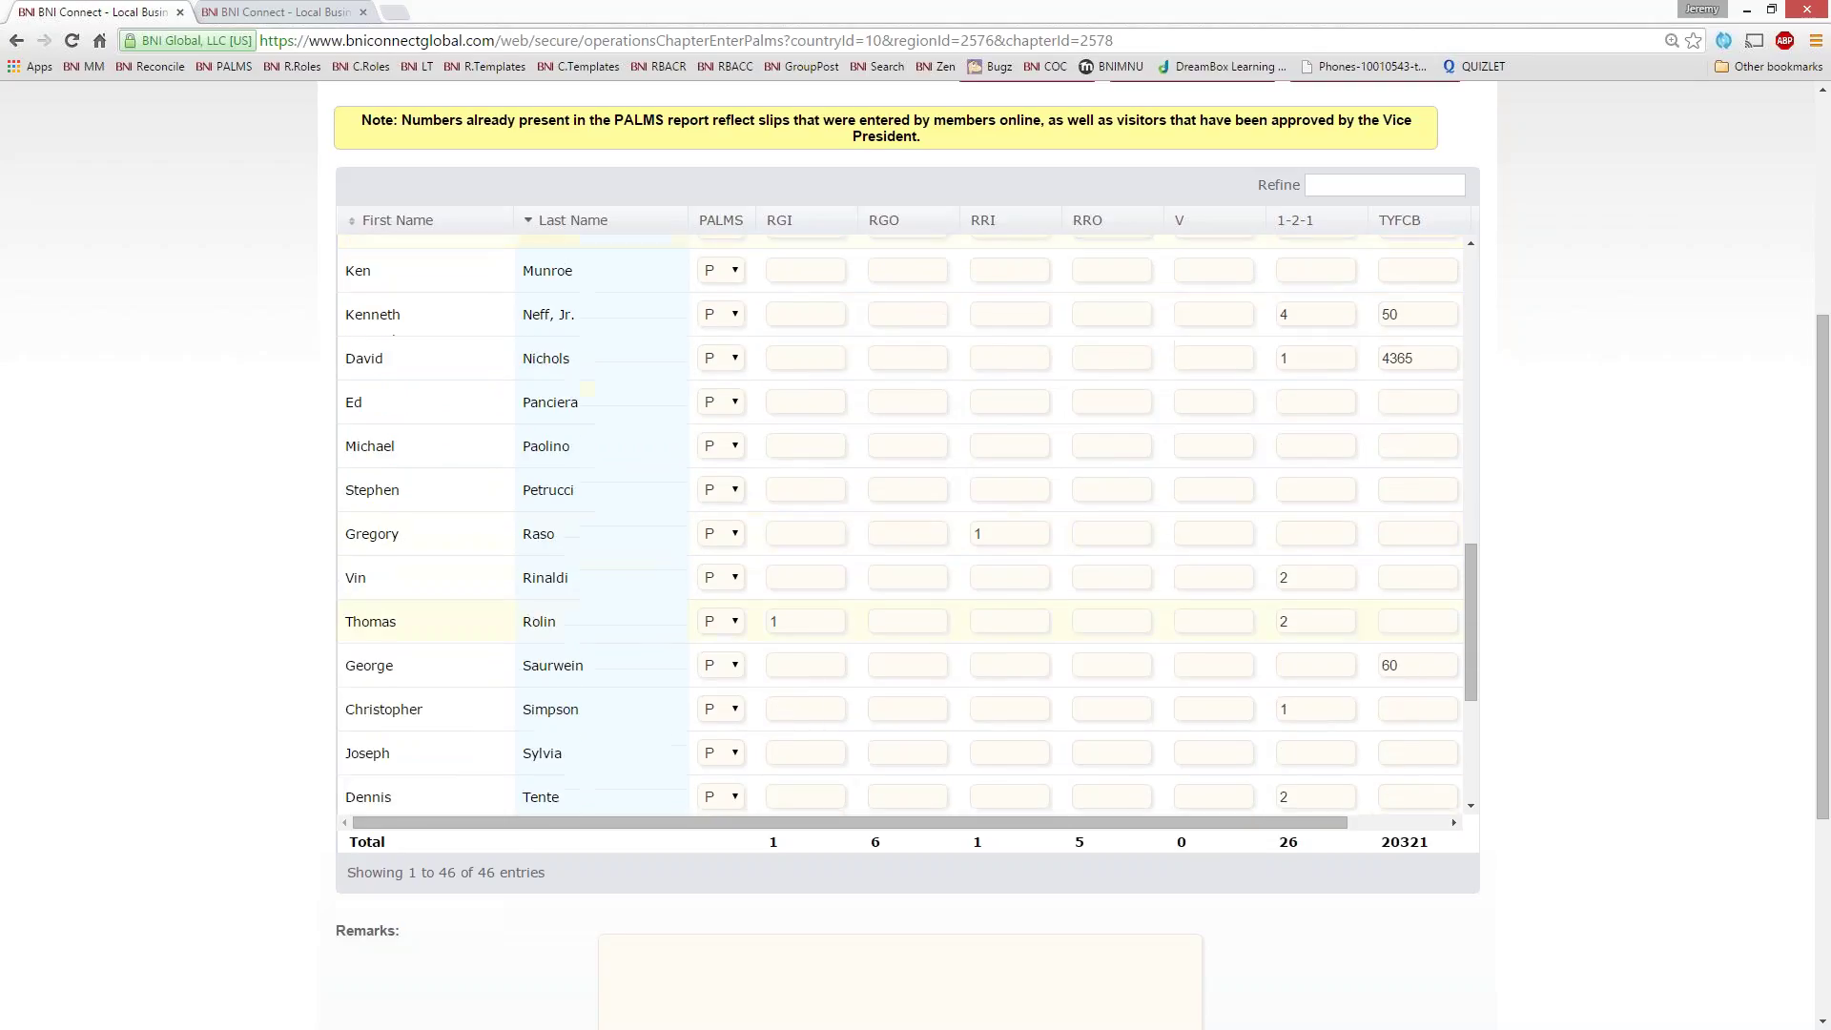
{"action": "scroll", "coordinate": [906, 524], "scroll_direction": "up", "scroll_amount": 12}
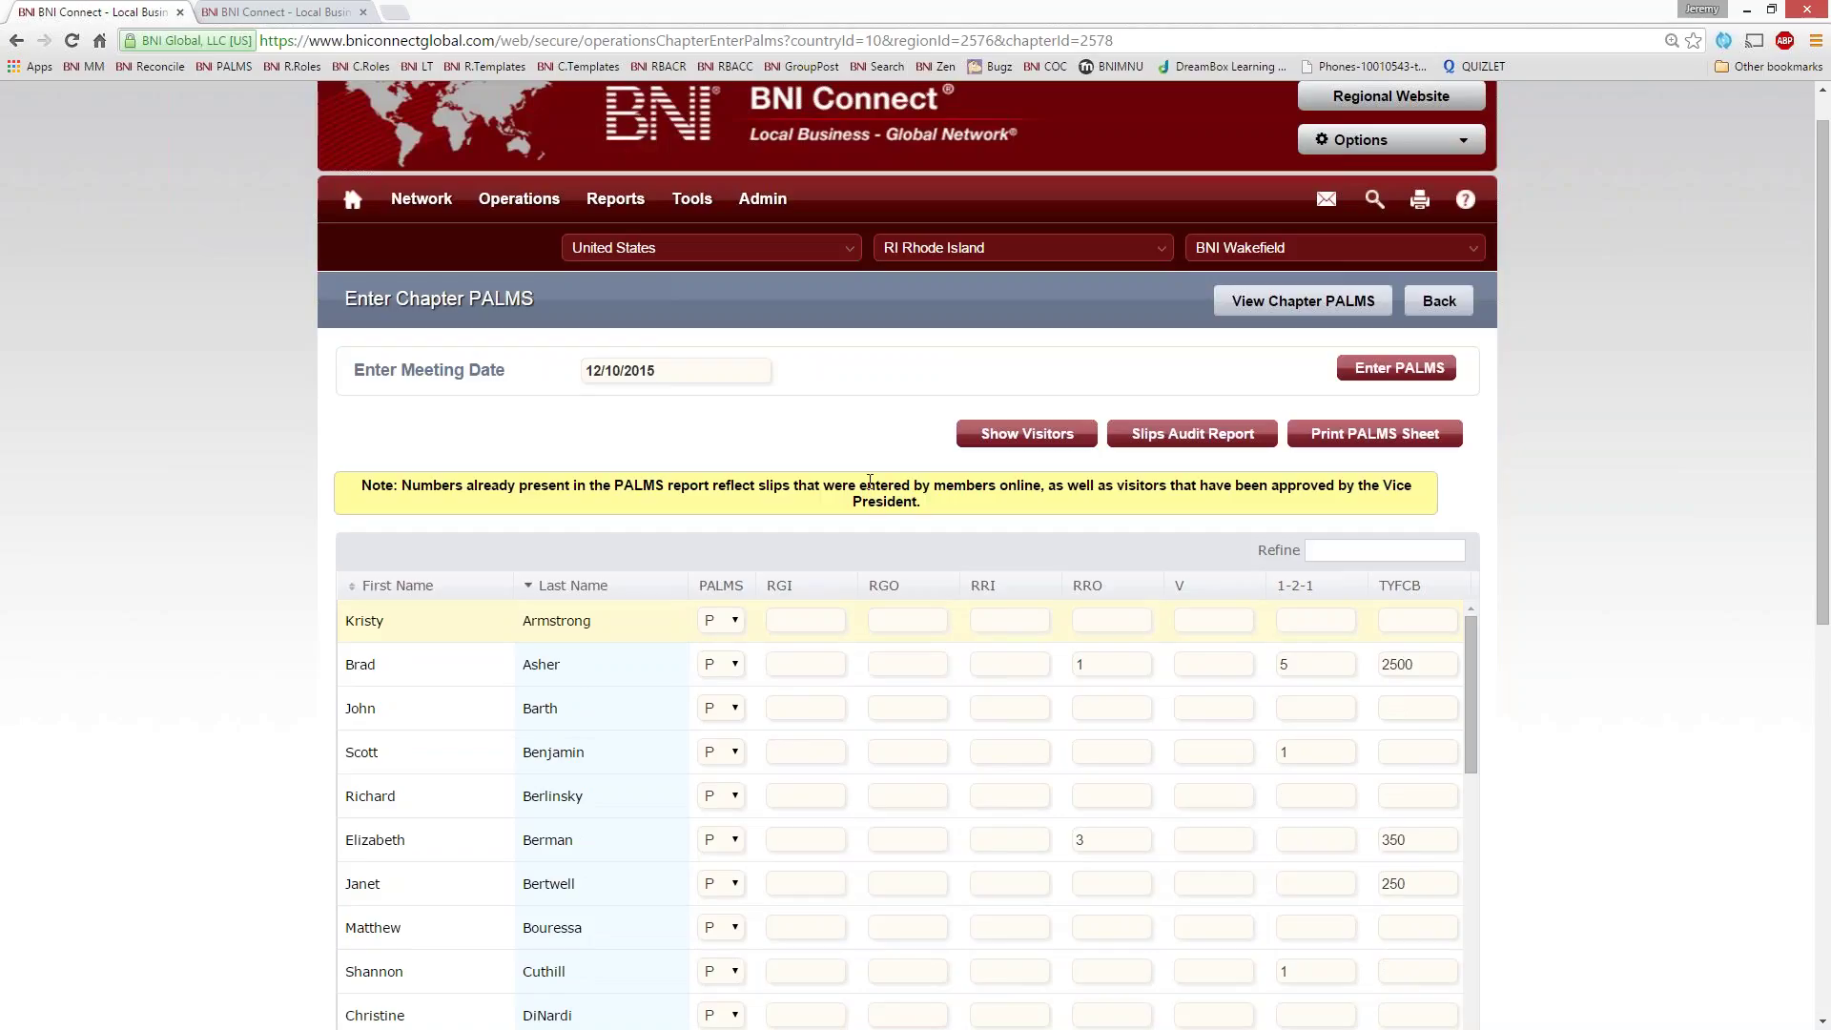
{"action": "left_click", "coordinate": [735, 622]}
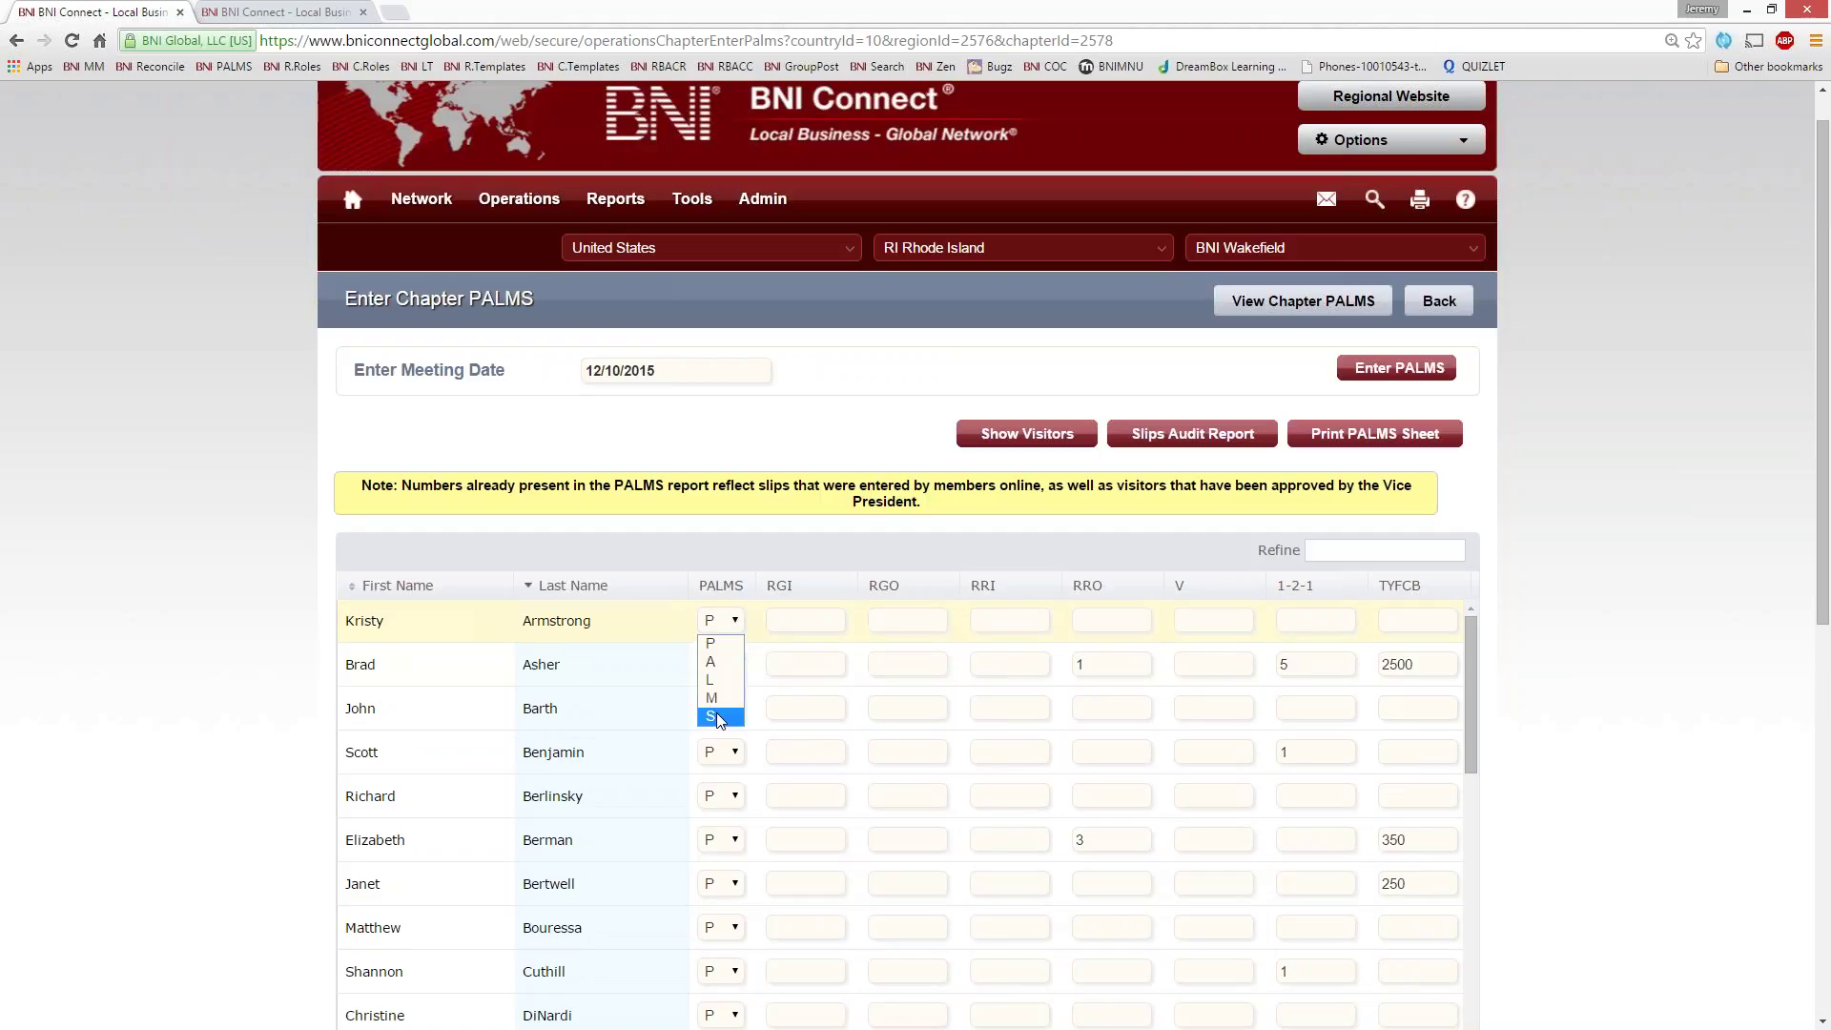
{"action": "left_click", "coordinate": [806, 530]}
{"action": "scroll", "coordinate": [845, 572], "scroll_direction": "down", "scroll_amount": 10}
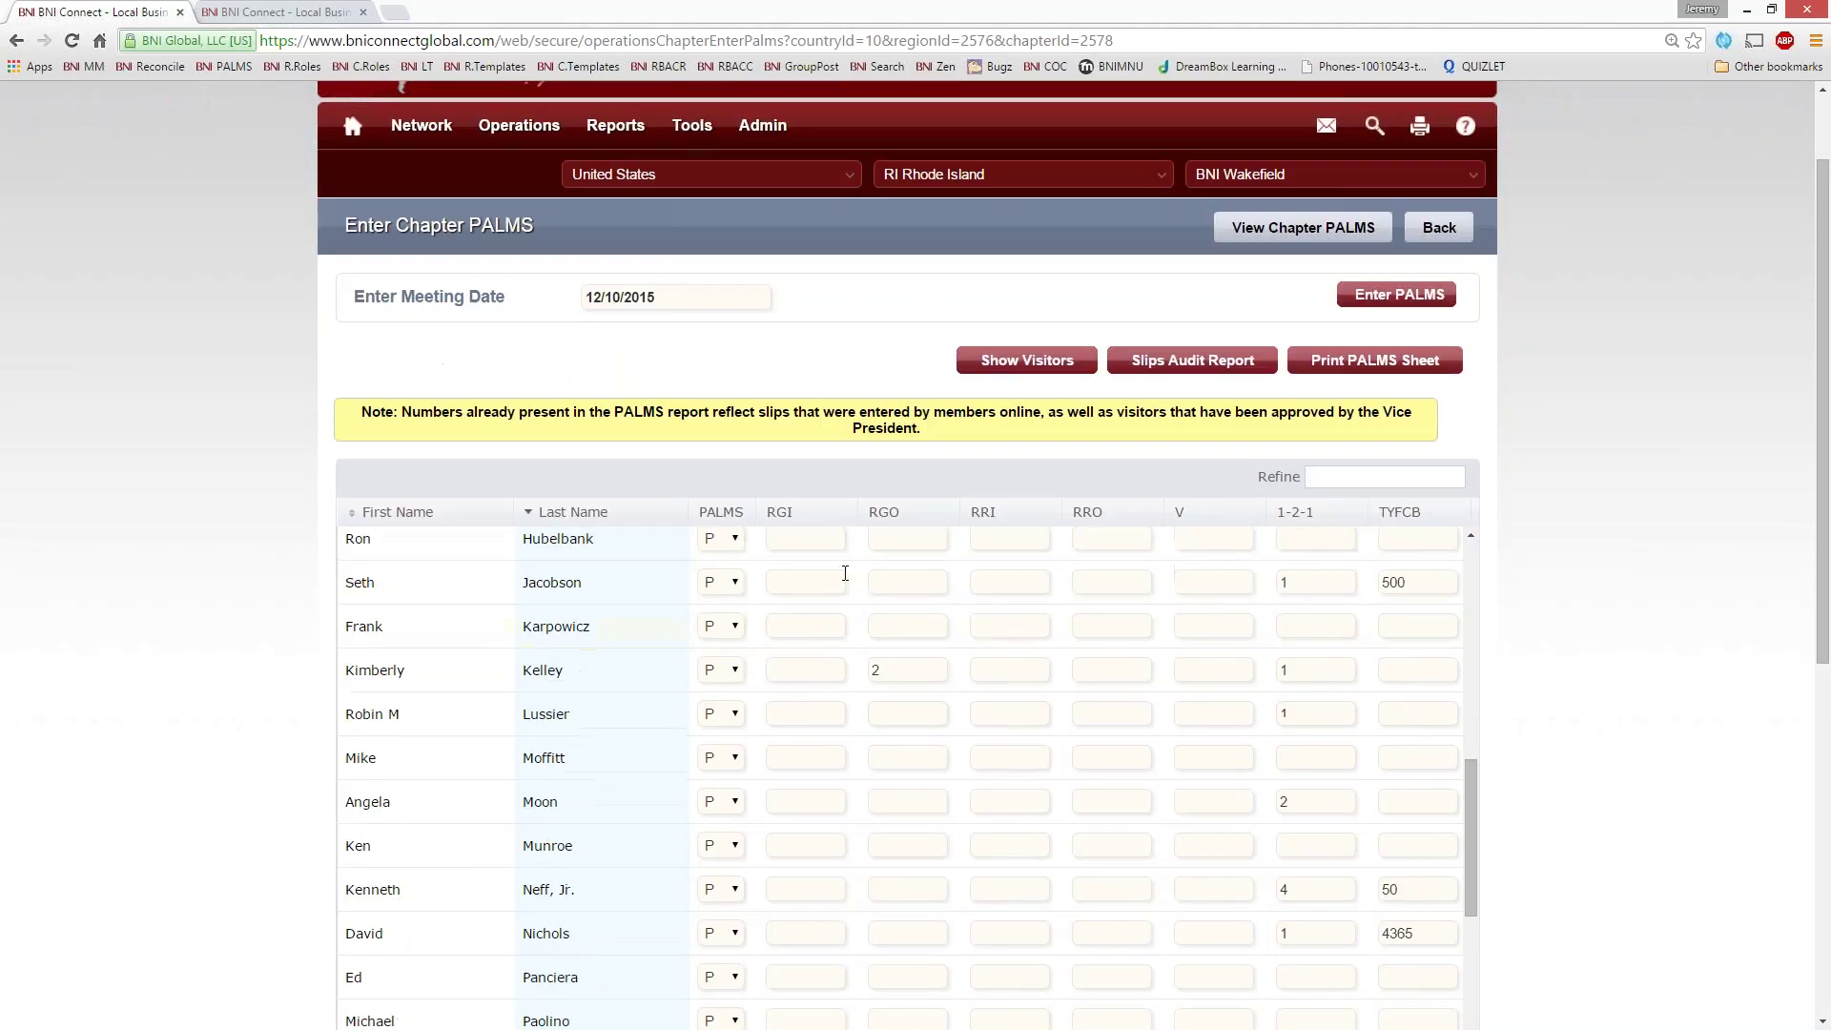
{"action": "scroll", "coordinate": [1622, 862], "scroll_direction": "down", "scroll_amount": 7}
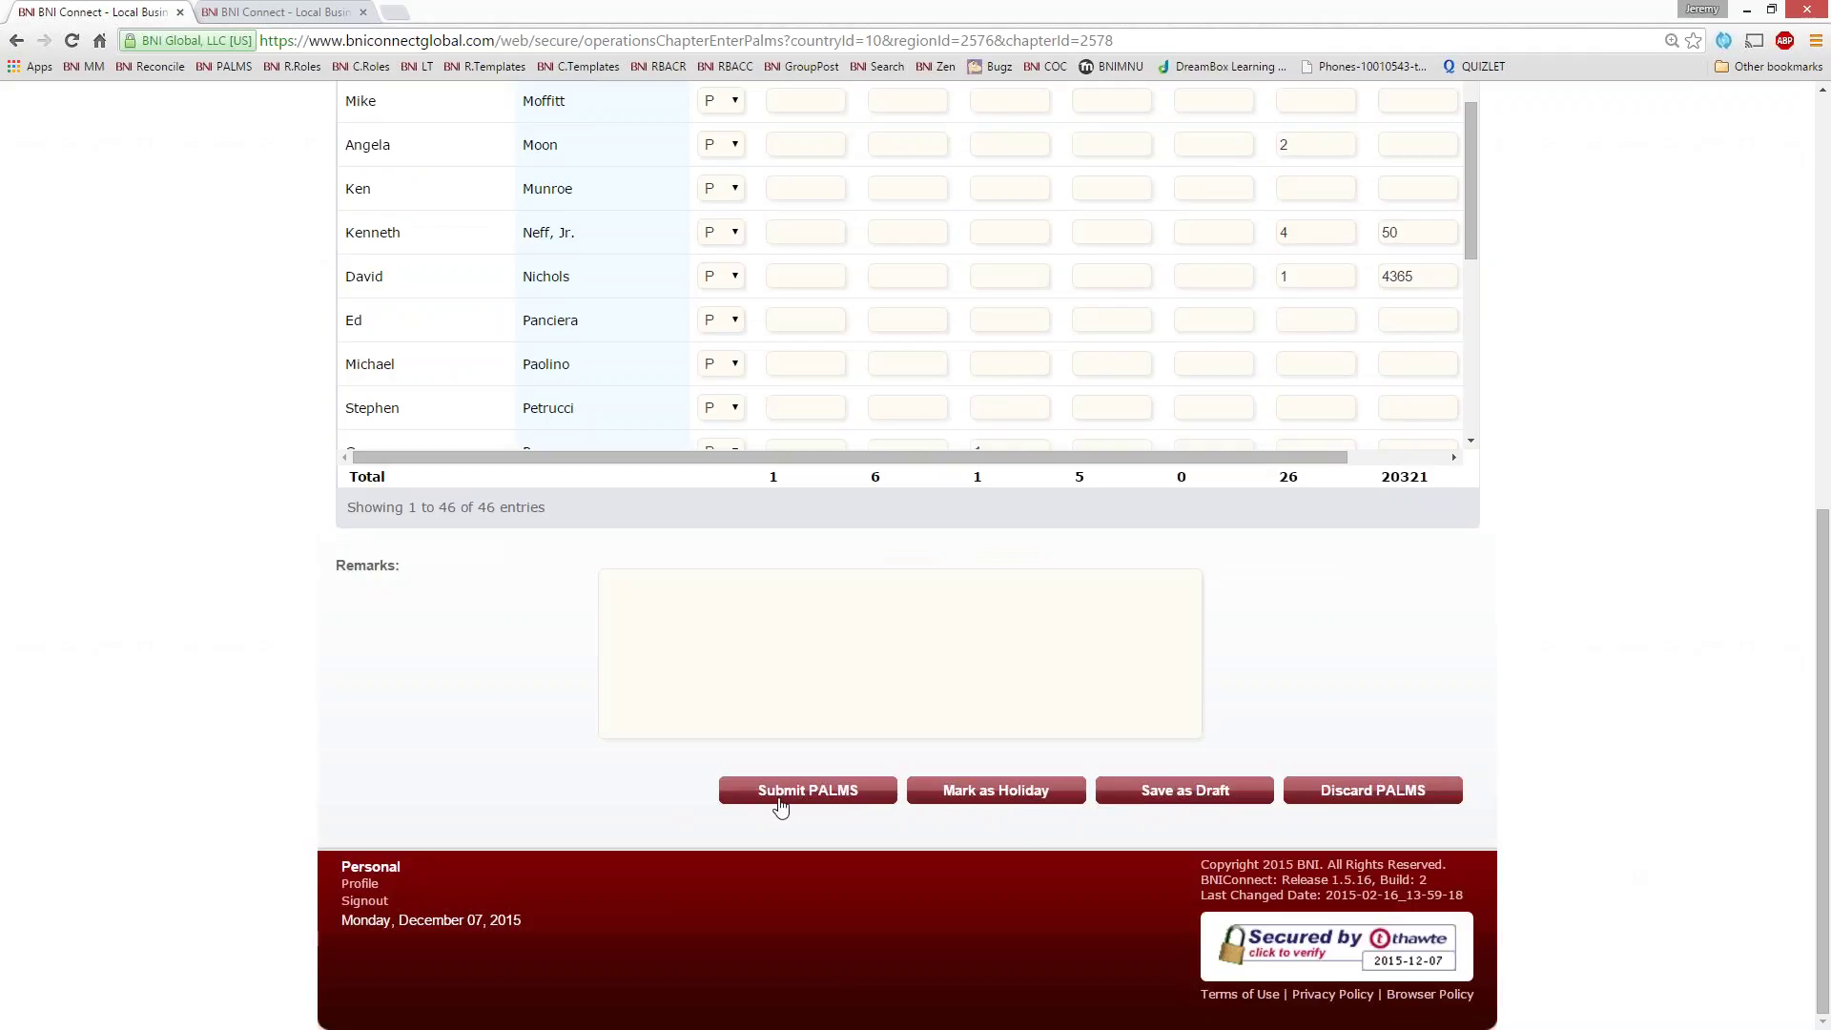
{"action": "scroll", "coordinate": [1532, 601], "scroll_direction": "up", "scroll_amount": 8}
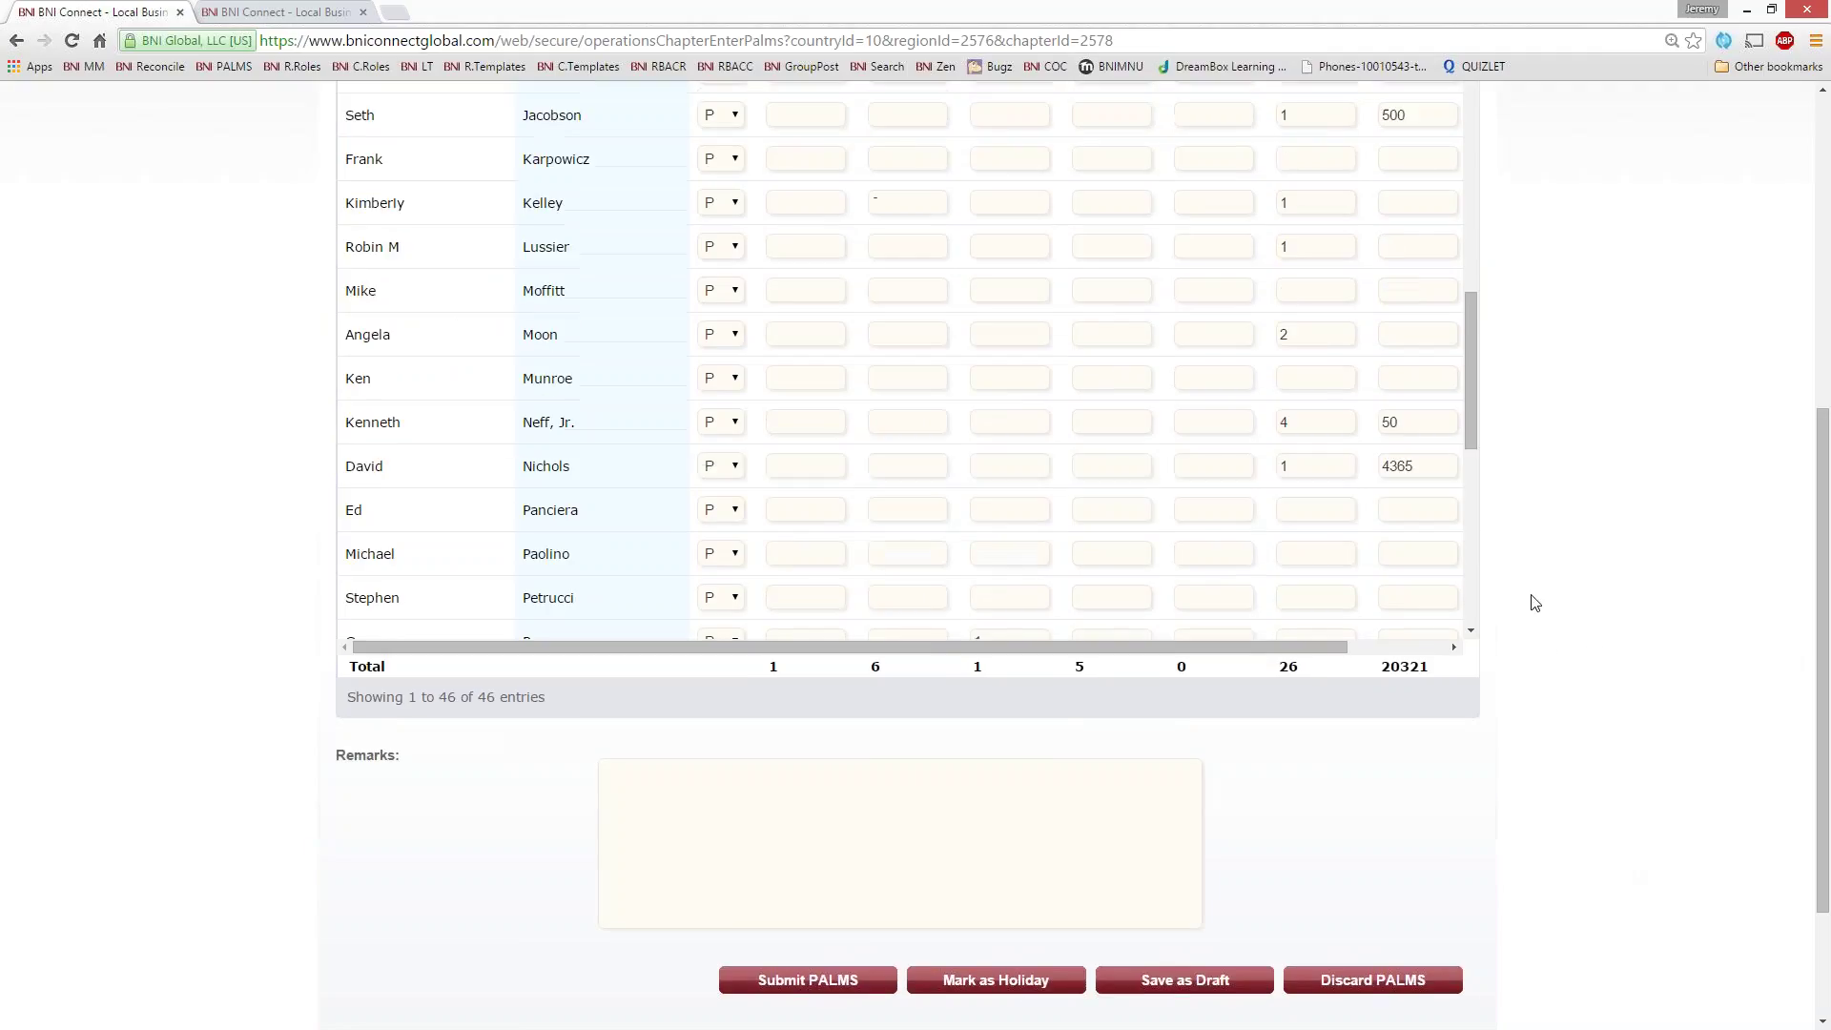
{"action": "scroll", "coordinate": [1622, 829], "scroll_direction": "down", "scroll_amount": 3}
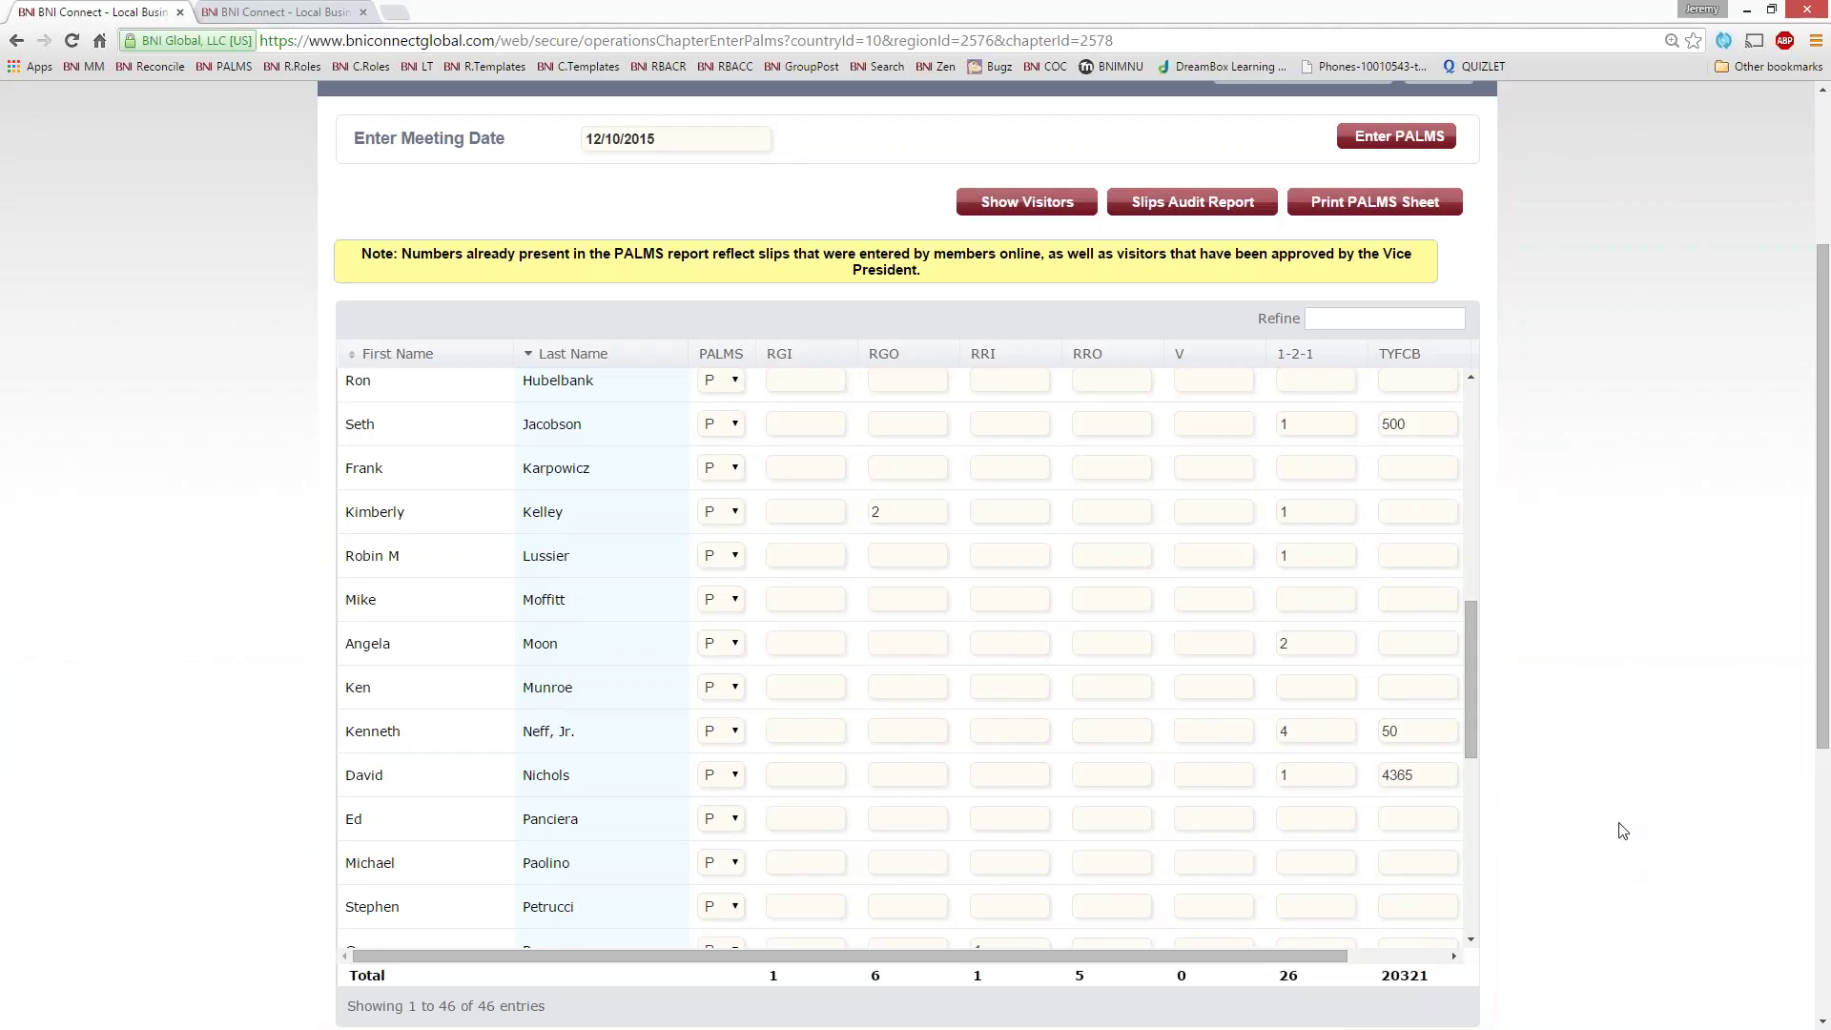
{"action": "scroll", "coordinate": [1669, 799], "scroll_direction": "up", "scroll_amount": 3}
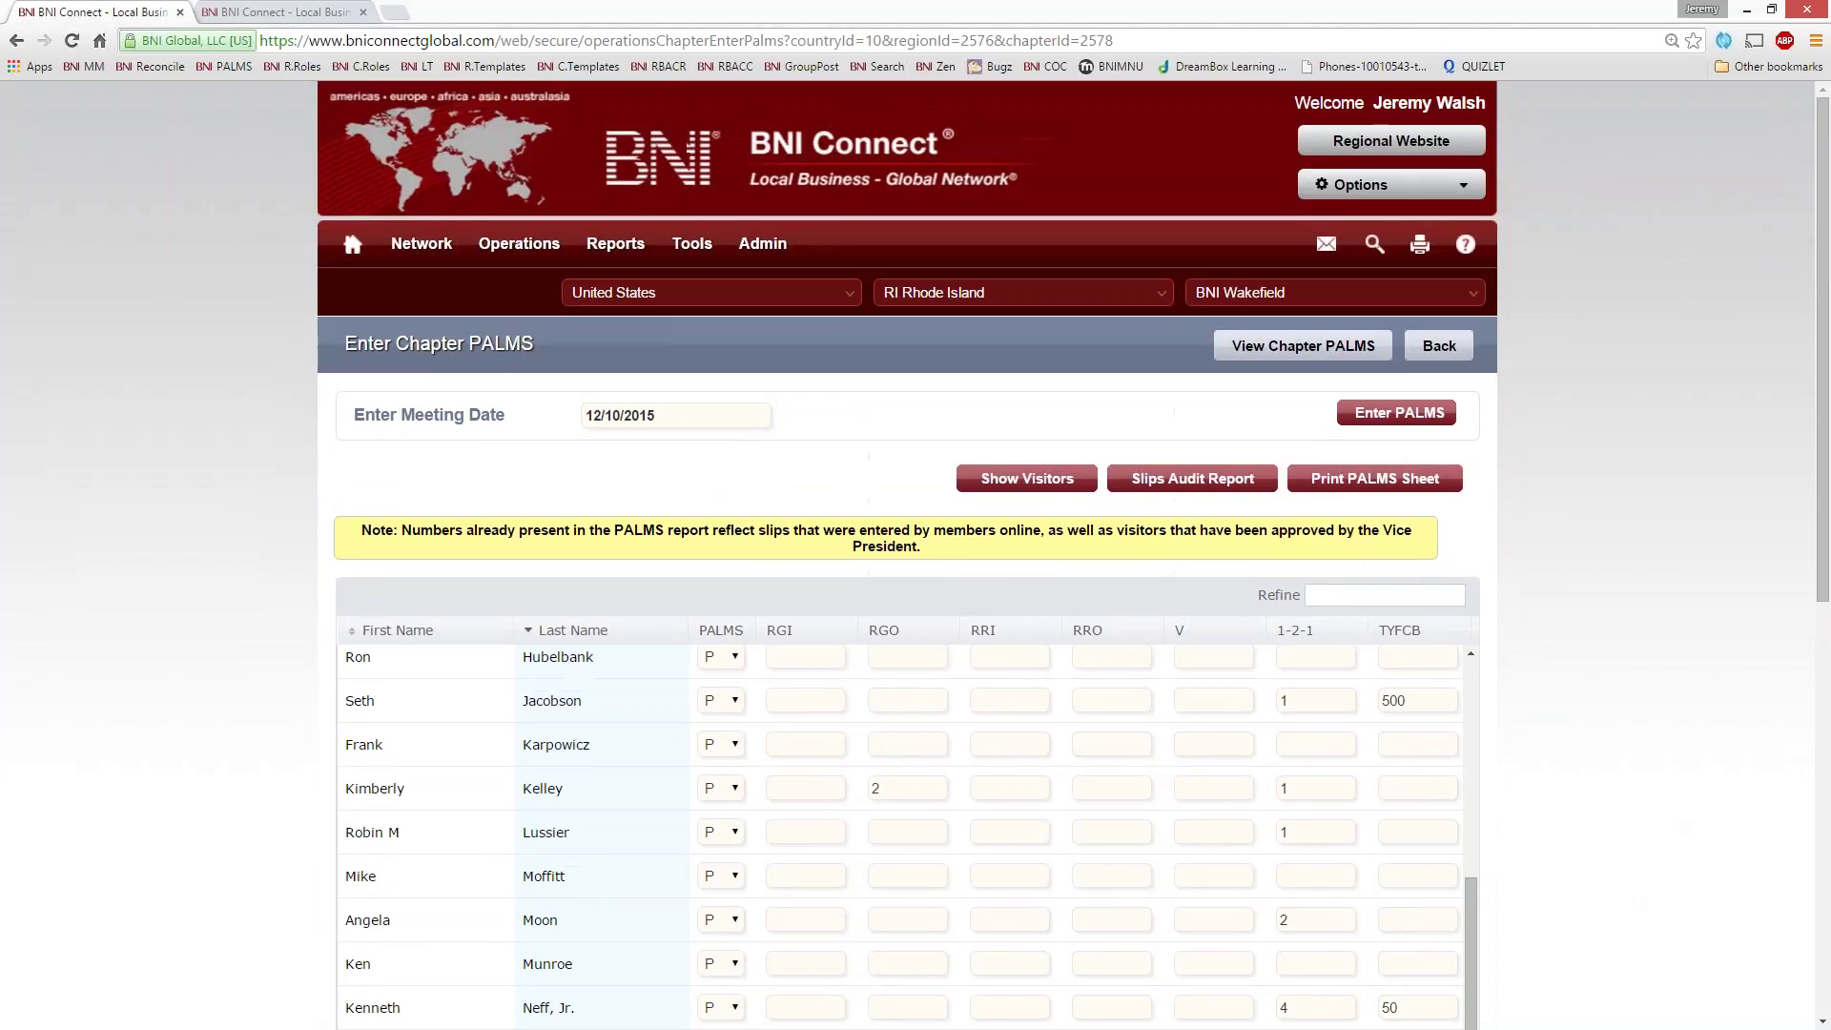
{"action": "left_click", "coordinate": [1171, 479]}
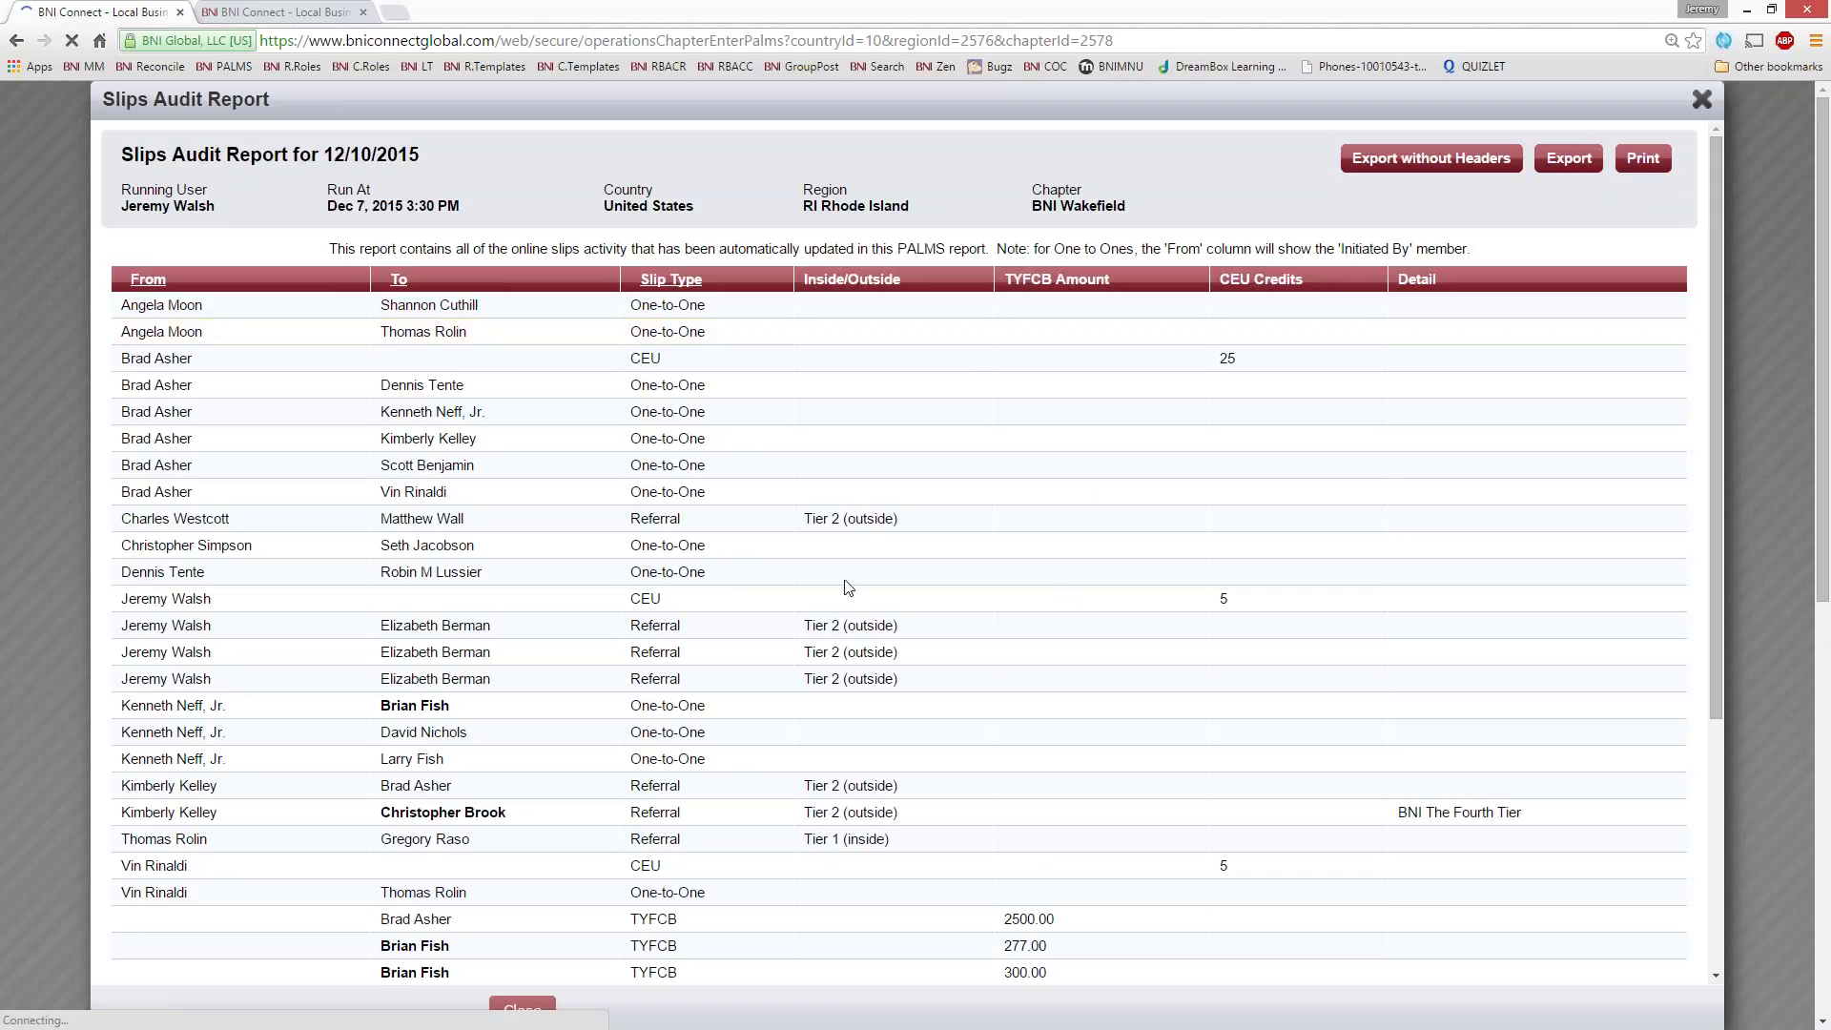
{"action": "scroll", "coordinate": [535, 571], "scroll_direction": "down", "scroll_amount": 6}
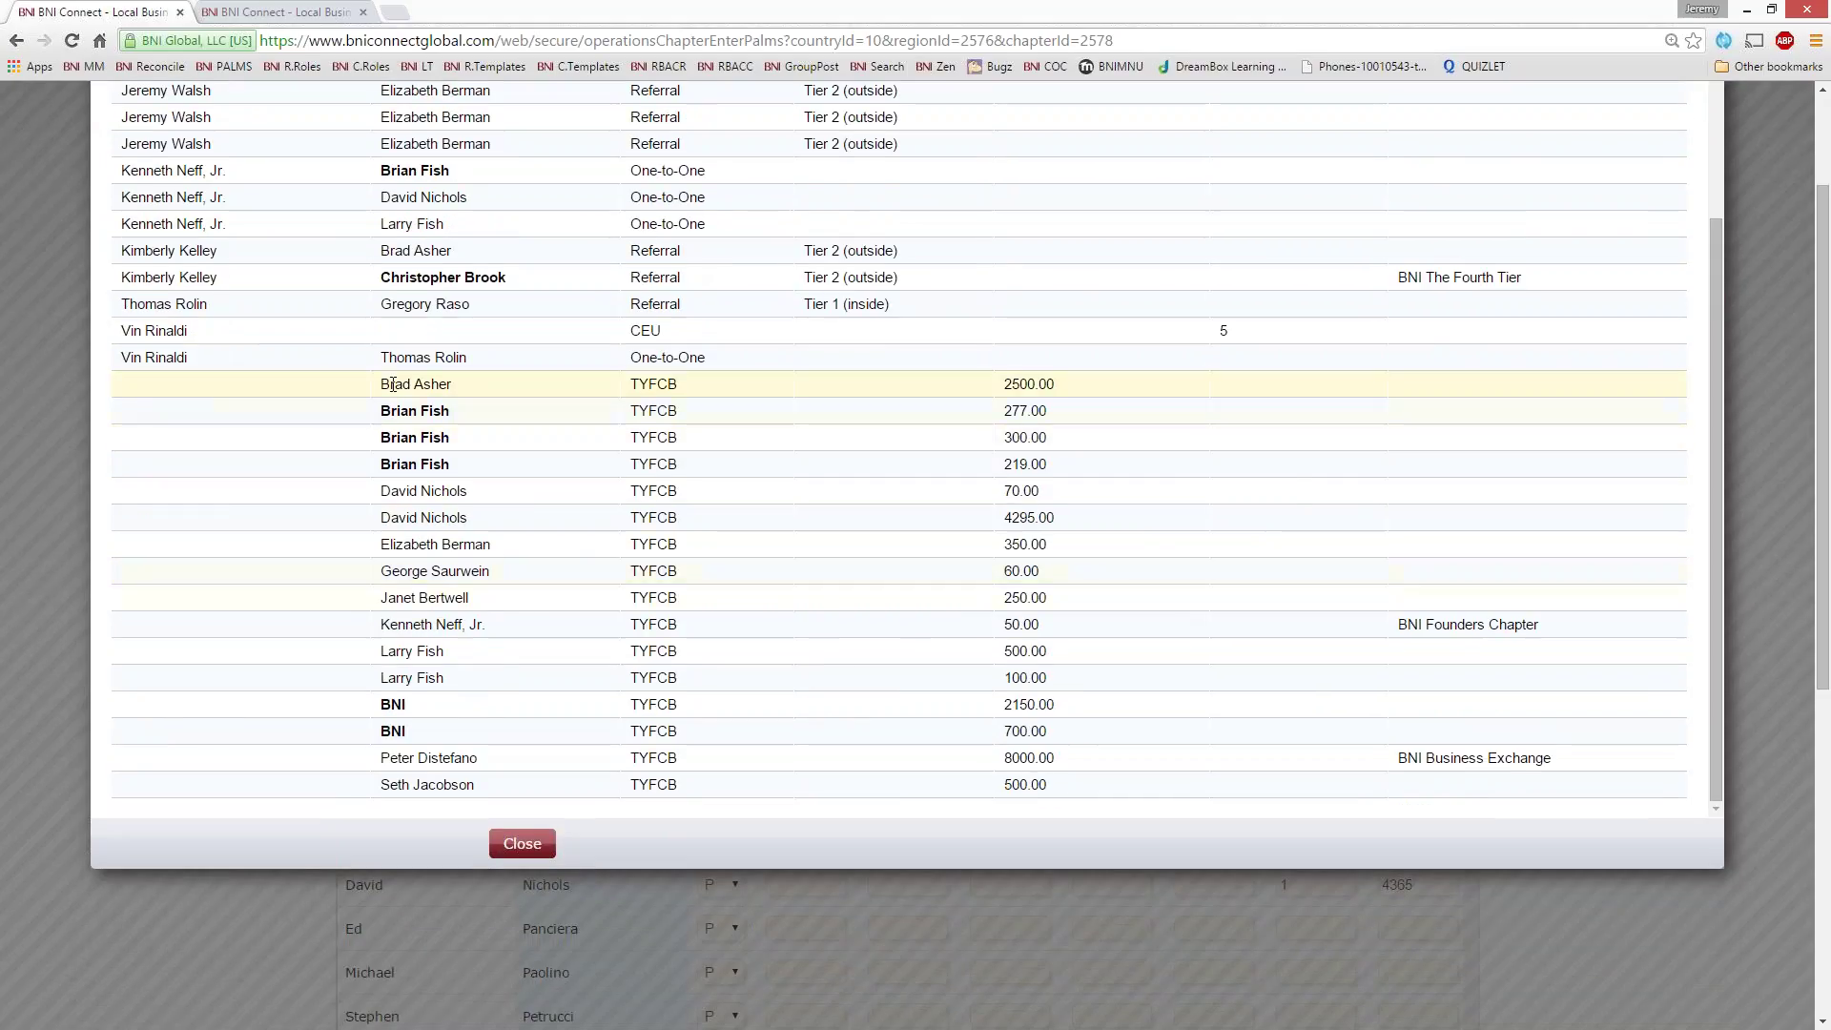
{"action": "left_click_drag", "start_coordinate": [393, 384], "coordinate": [410, 467]}
{"action": "left_click", "coordinate": [563, 498]}
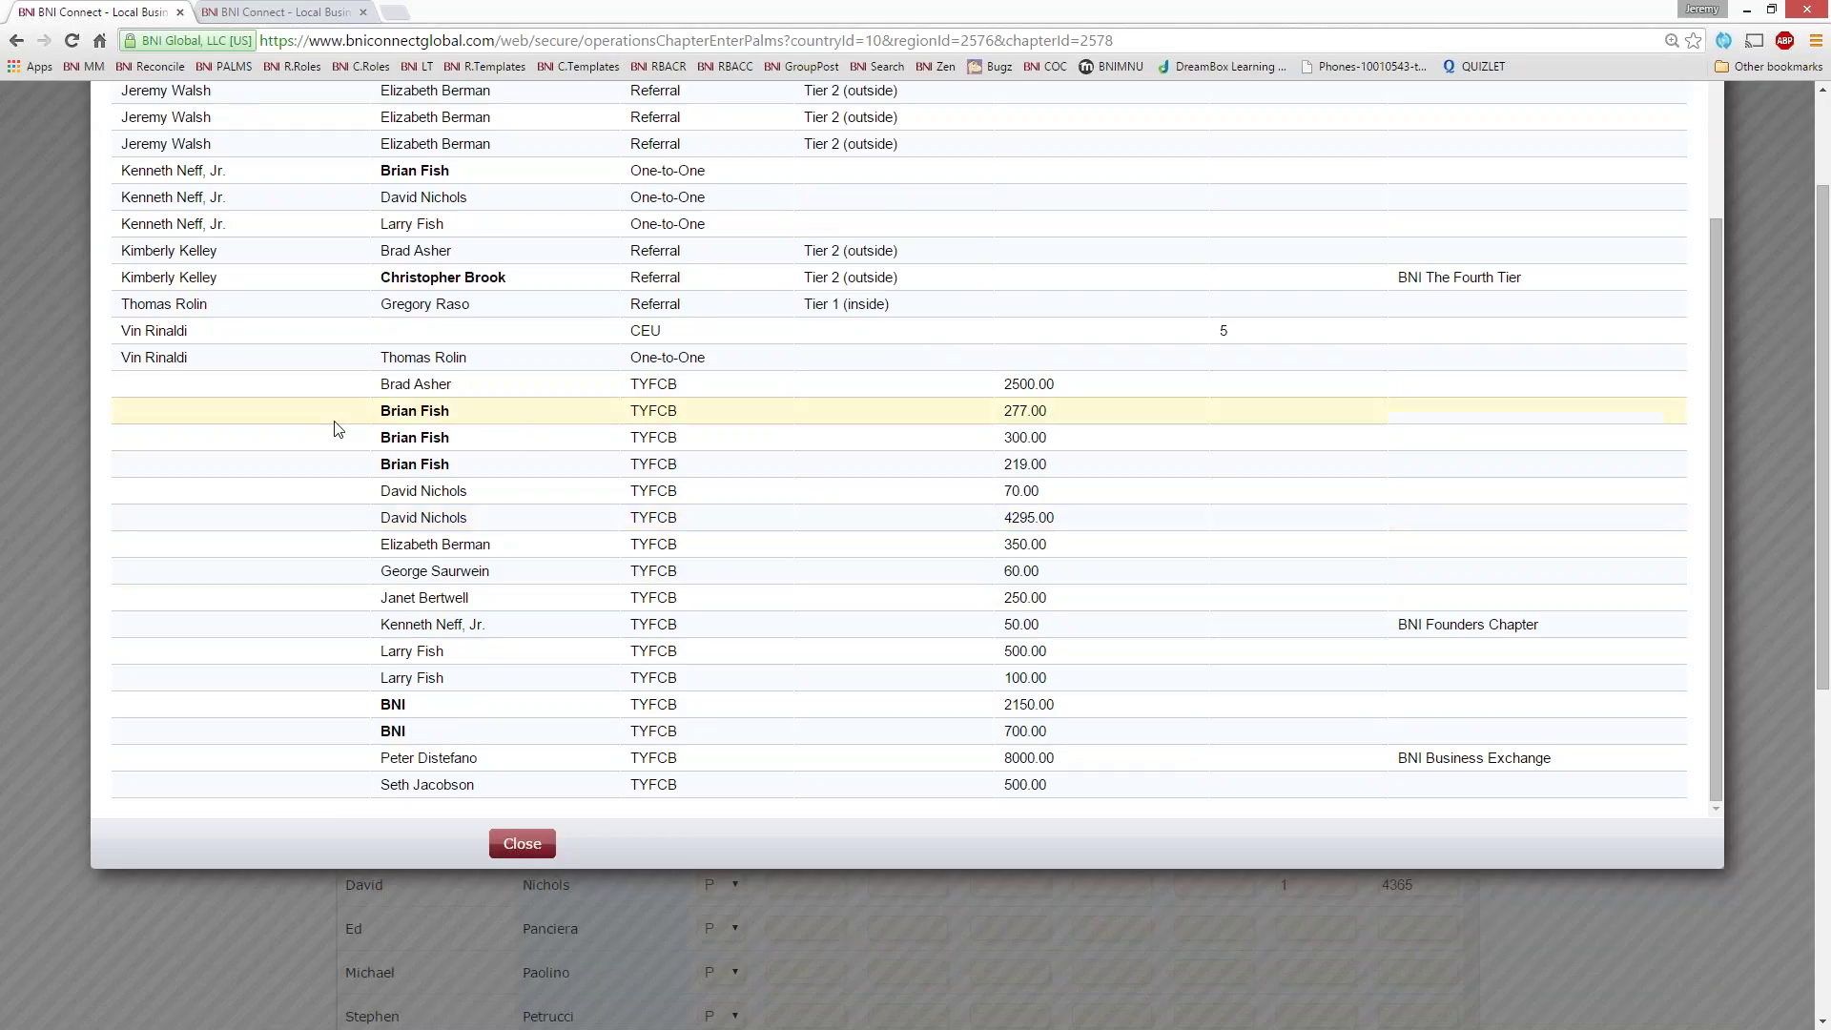
{"action": "scroll", "coordinate": [644, 563], "scroll_direction": "up", "scroll_amount": 10}
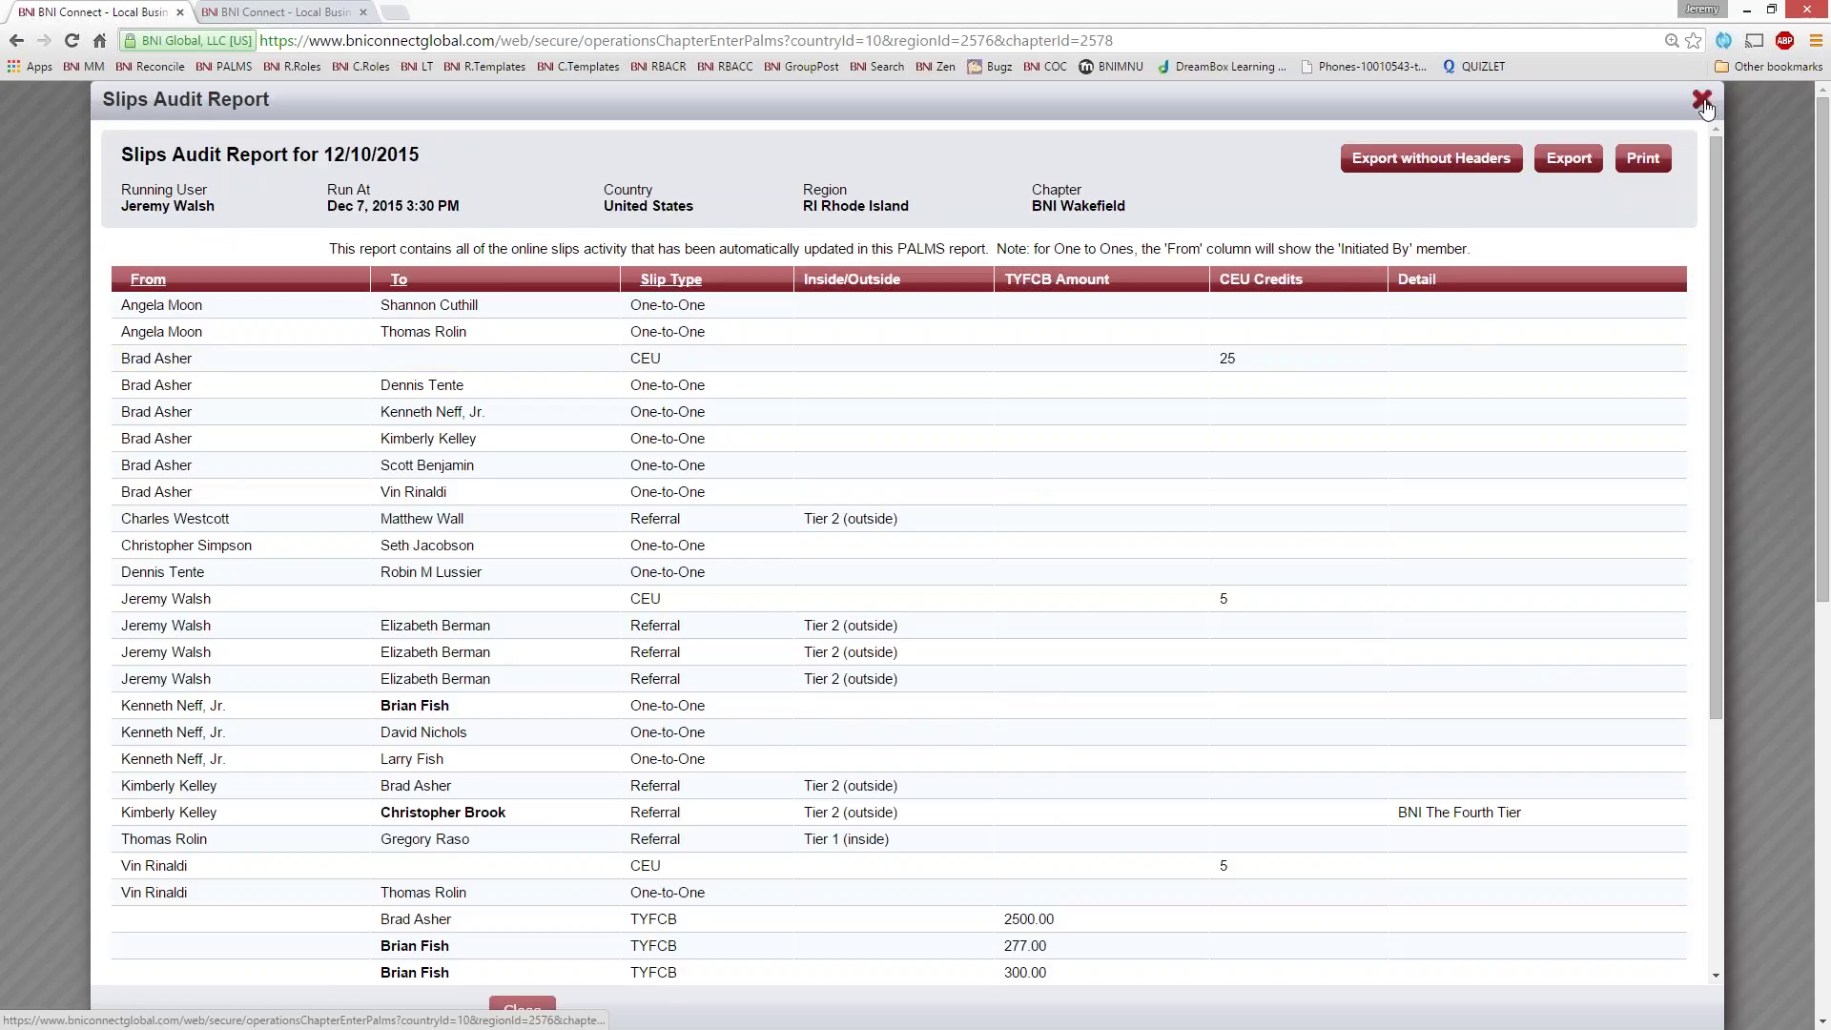
{"action": "left_click", "coordinate": [1703, 102]}
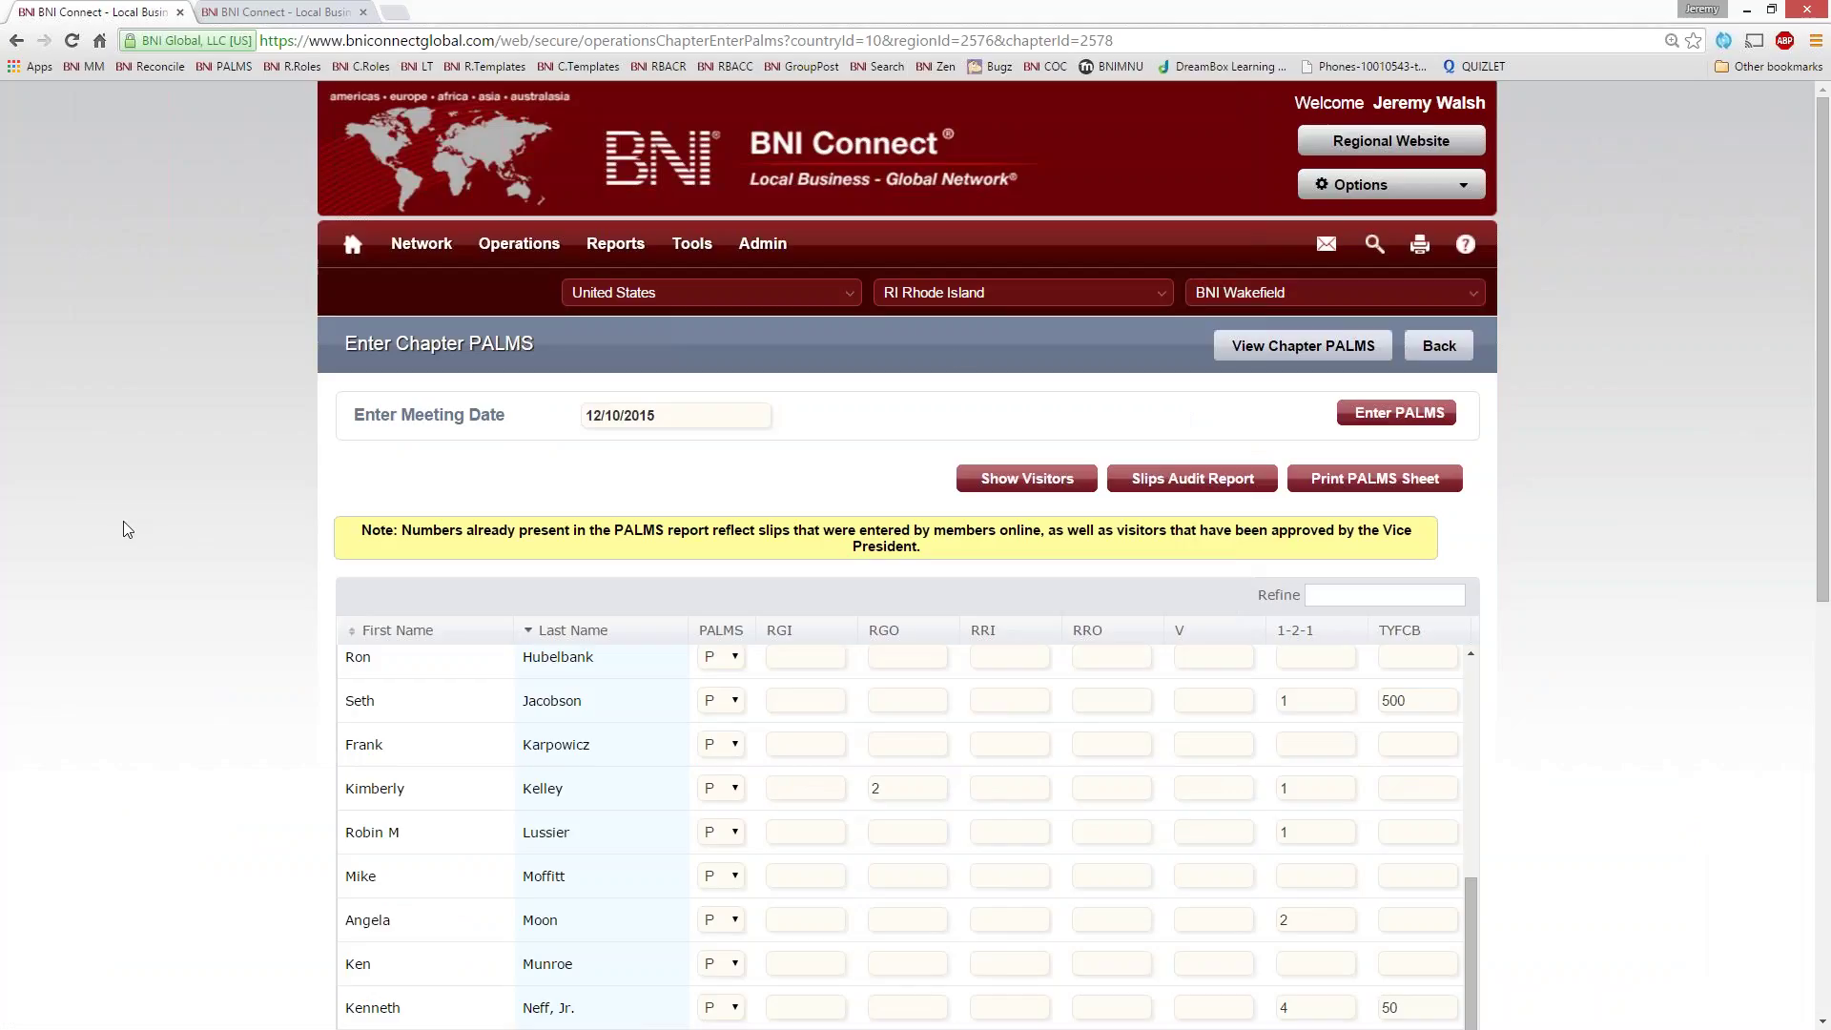
- Reload back to the My BNI Business home page and open Update Profile/My BNI Page
{"action": "key", "text": "F5"}
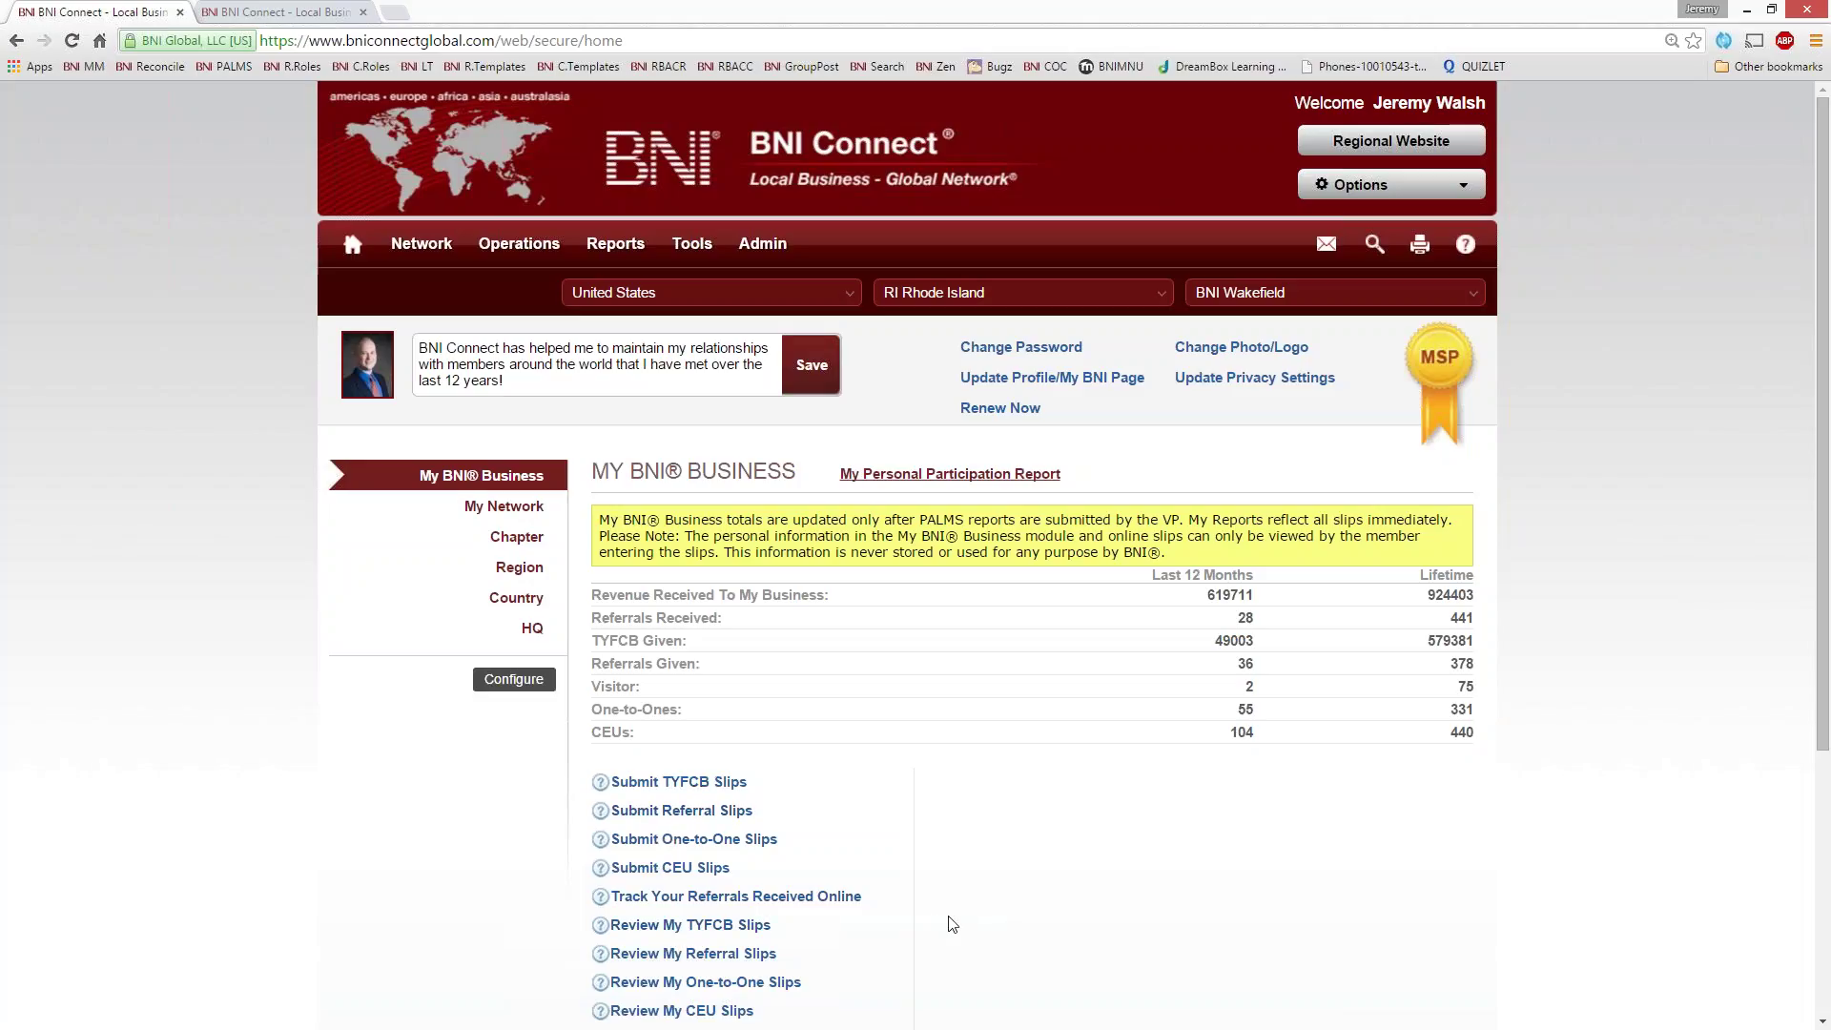
{"action": "scroll", "coordinate": [950, 923], "scroll_direction": "down", "scroll_amount": 3}
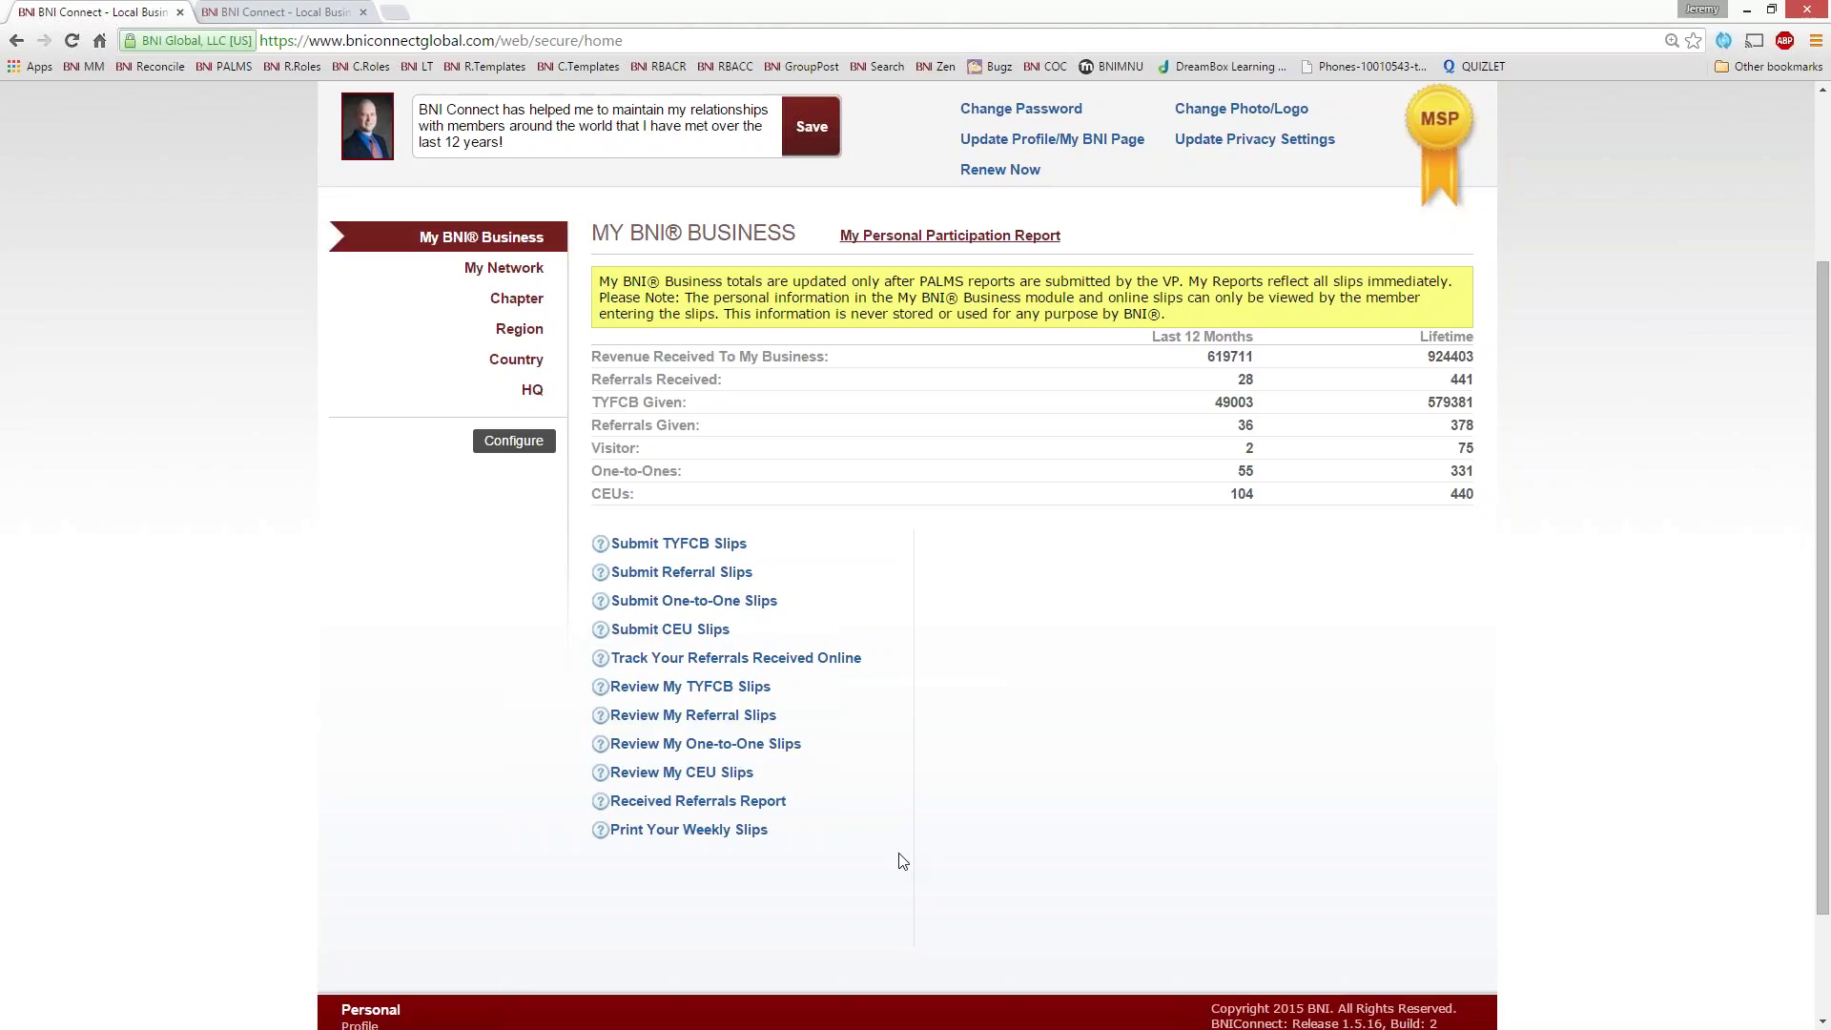
{"action": "scroll", "coordinate": [1128, 793], "scroll_direction": "up", "scroll_amount": 2}
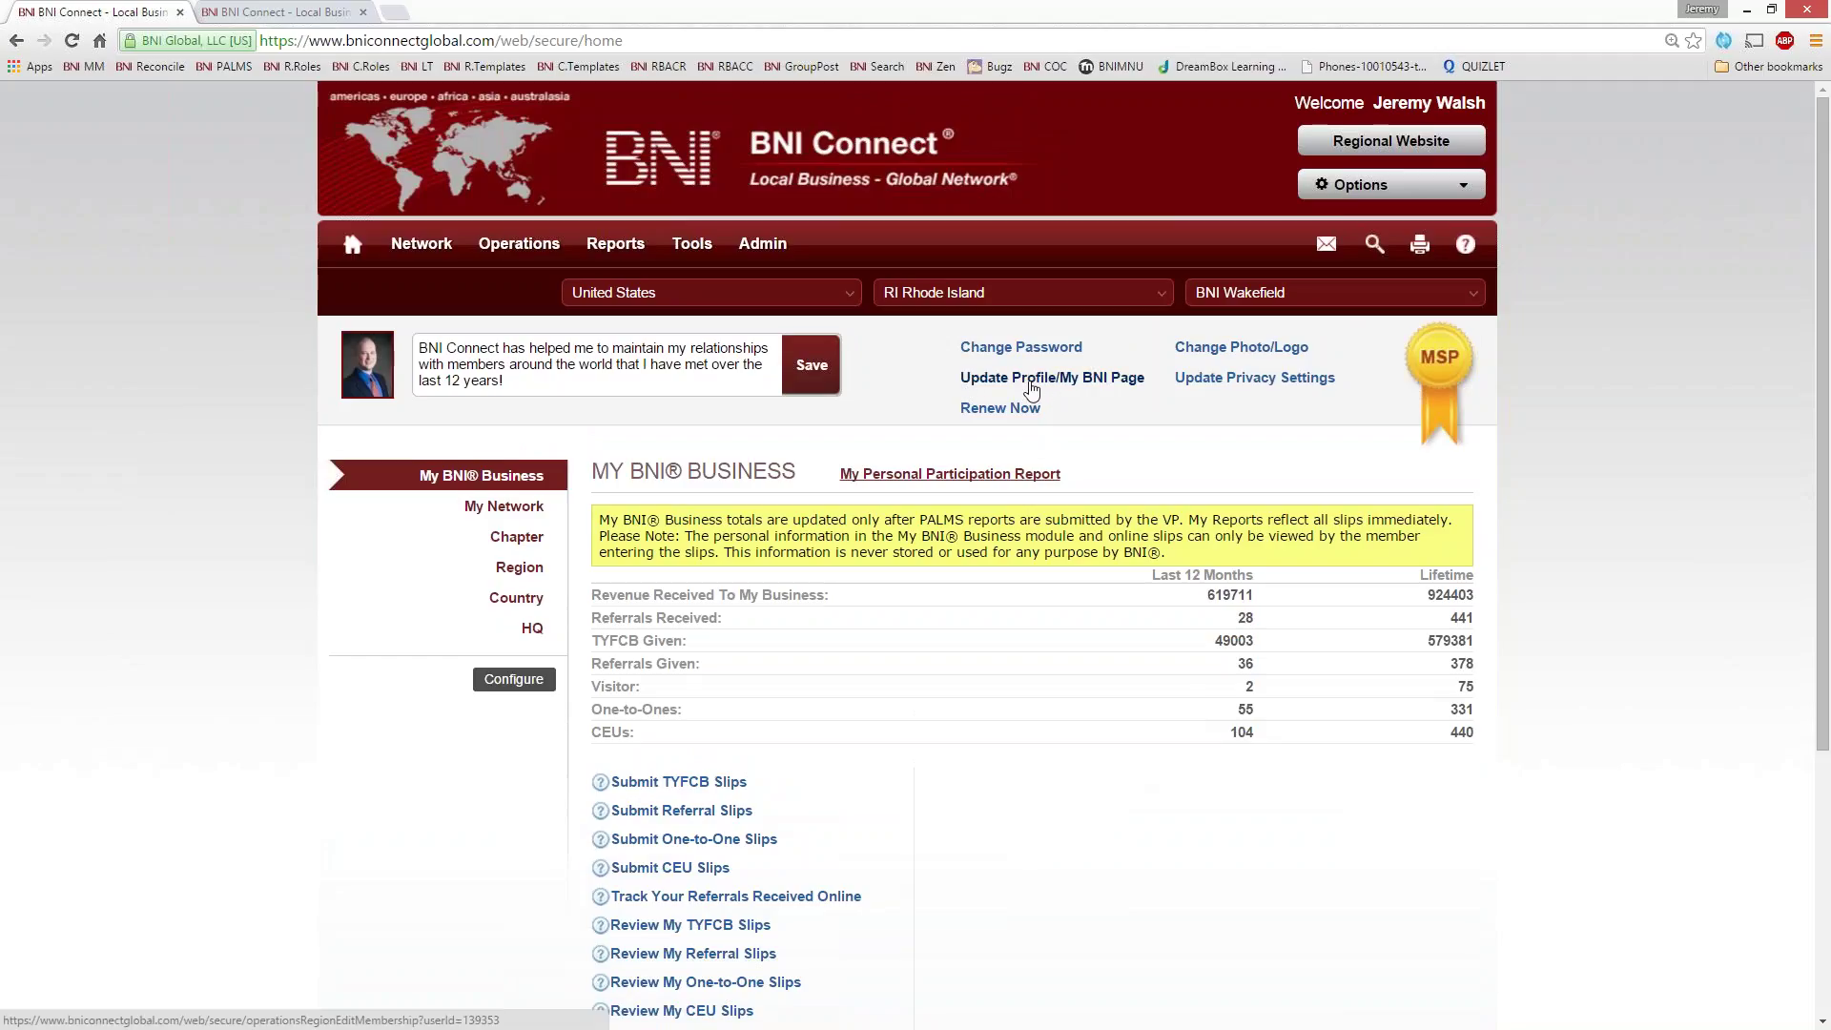
{"action": "left_click", "coordinate": [1031, 381]}
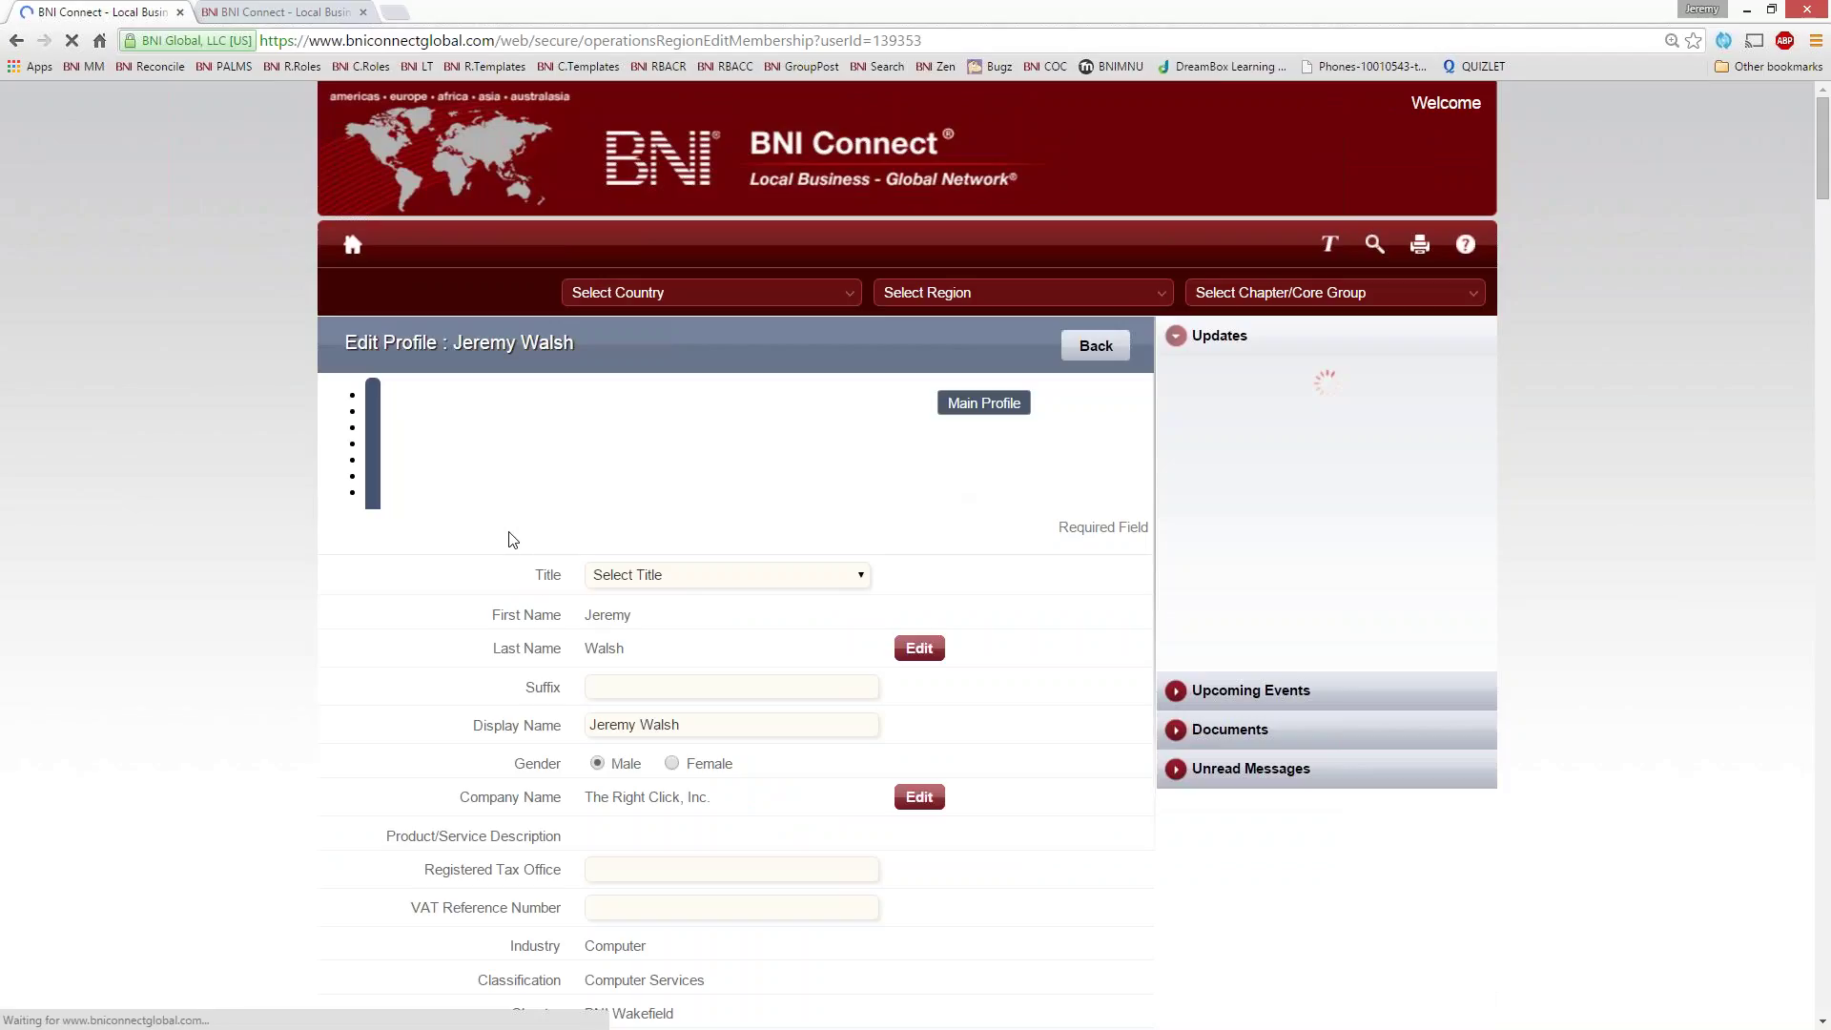
- Set the User Profile language to English (US), then go back to the home dashboard
{"action": "left_click", "coordinate": [402, 391]}
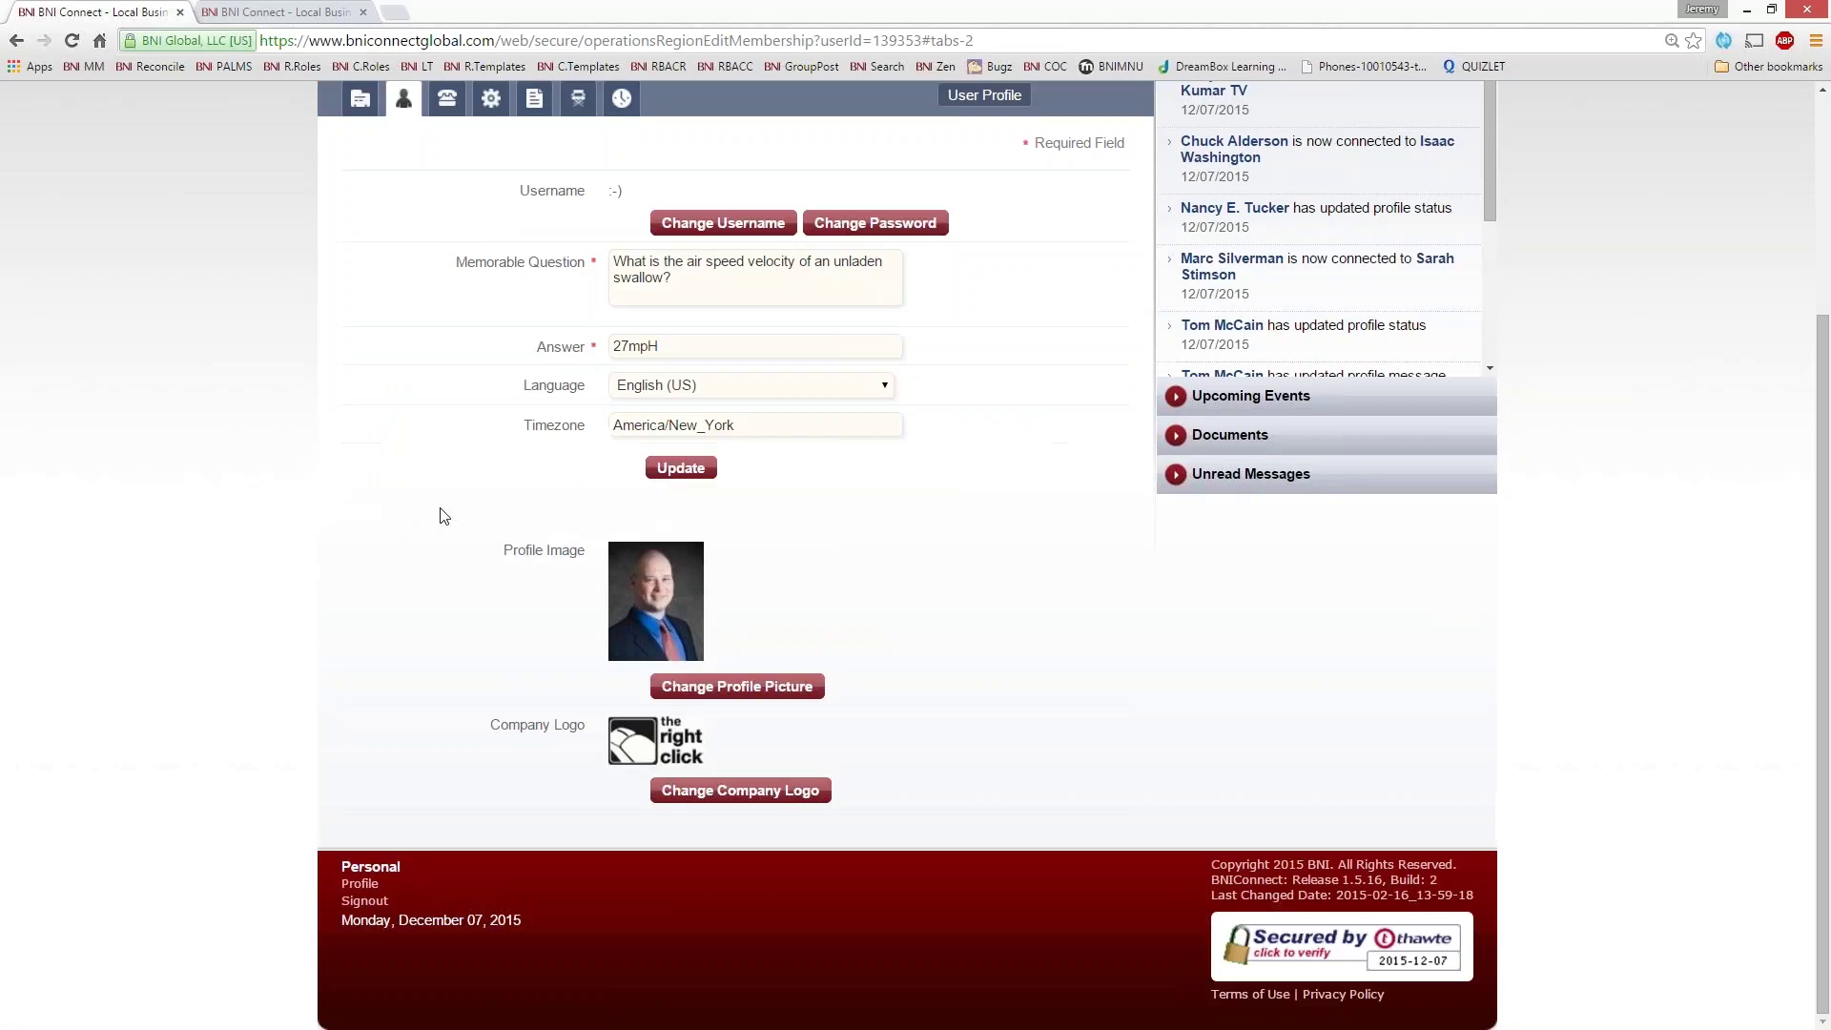
{"action": "left_click", "coordinate": [658, 385]}
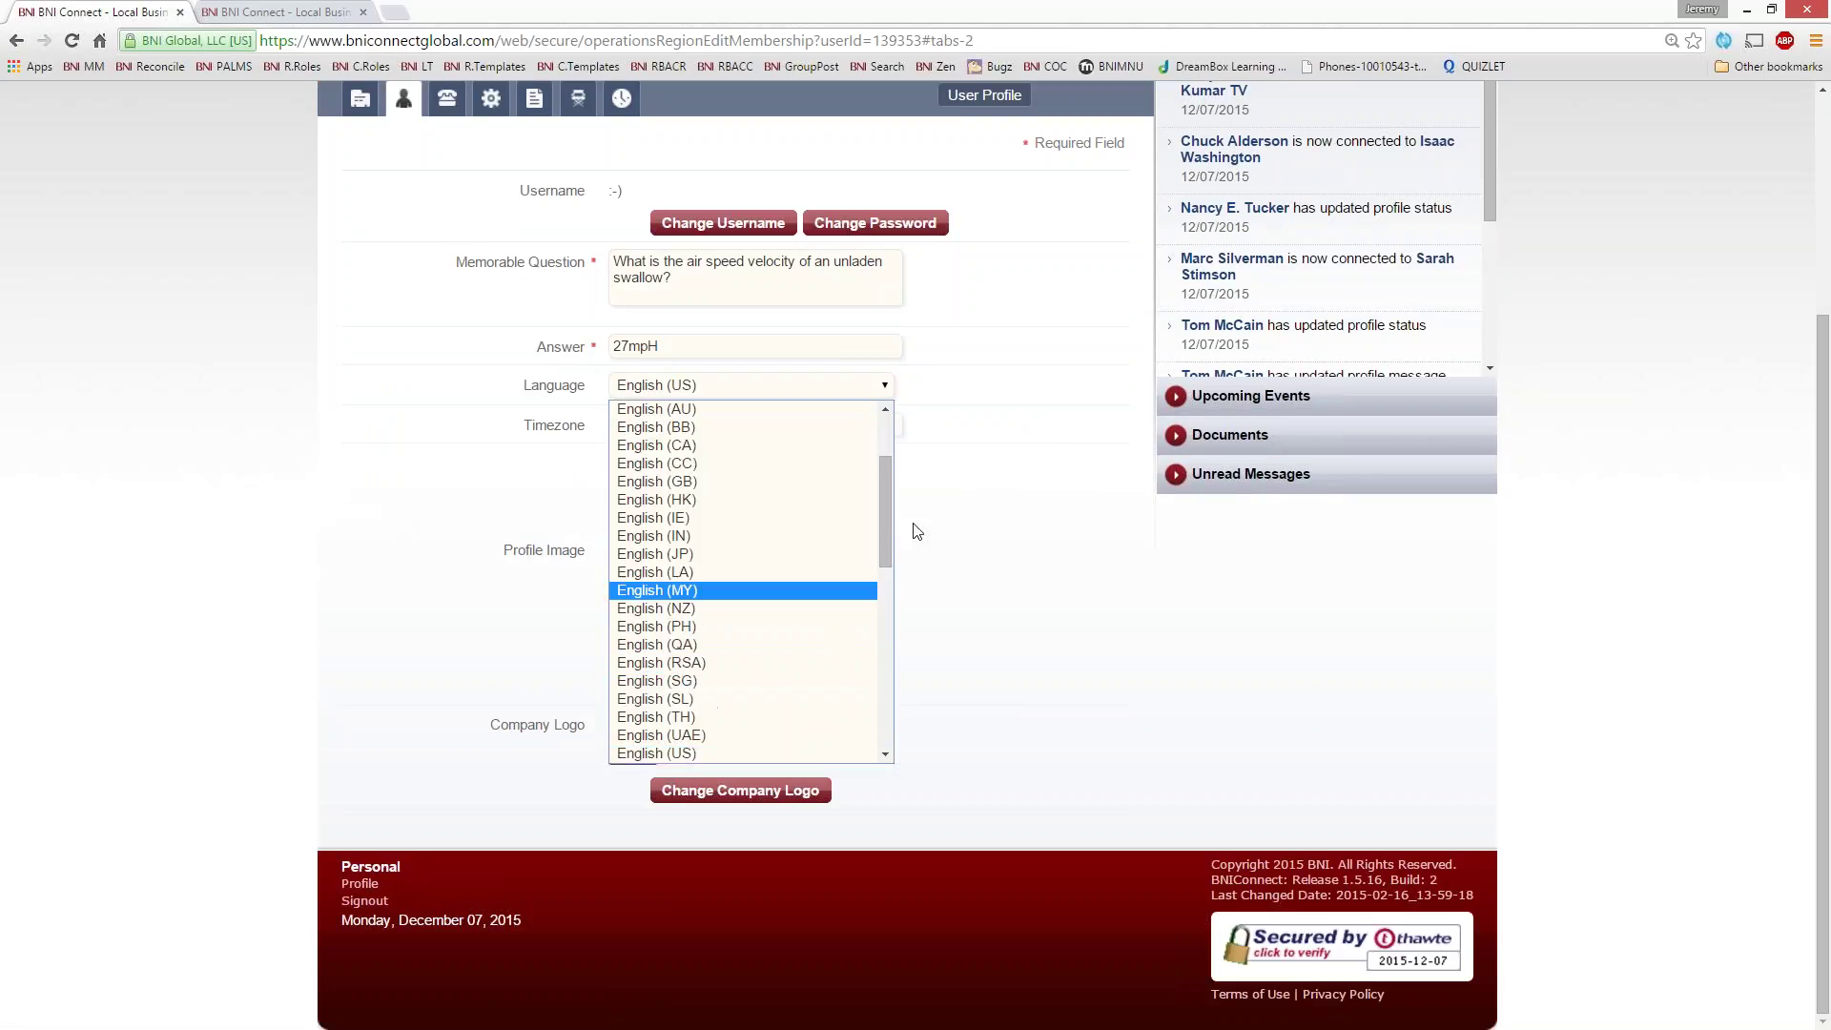
{"action": "left_click_drag", "start_coordinate": [888, 527], "coordinate": [879, 409]}
{"action": "left_click", "coordinate": [656, 426]}
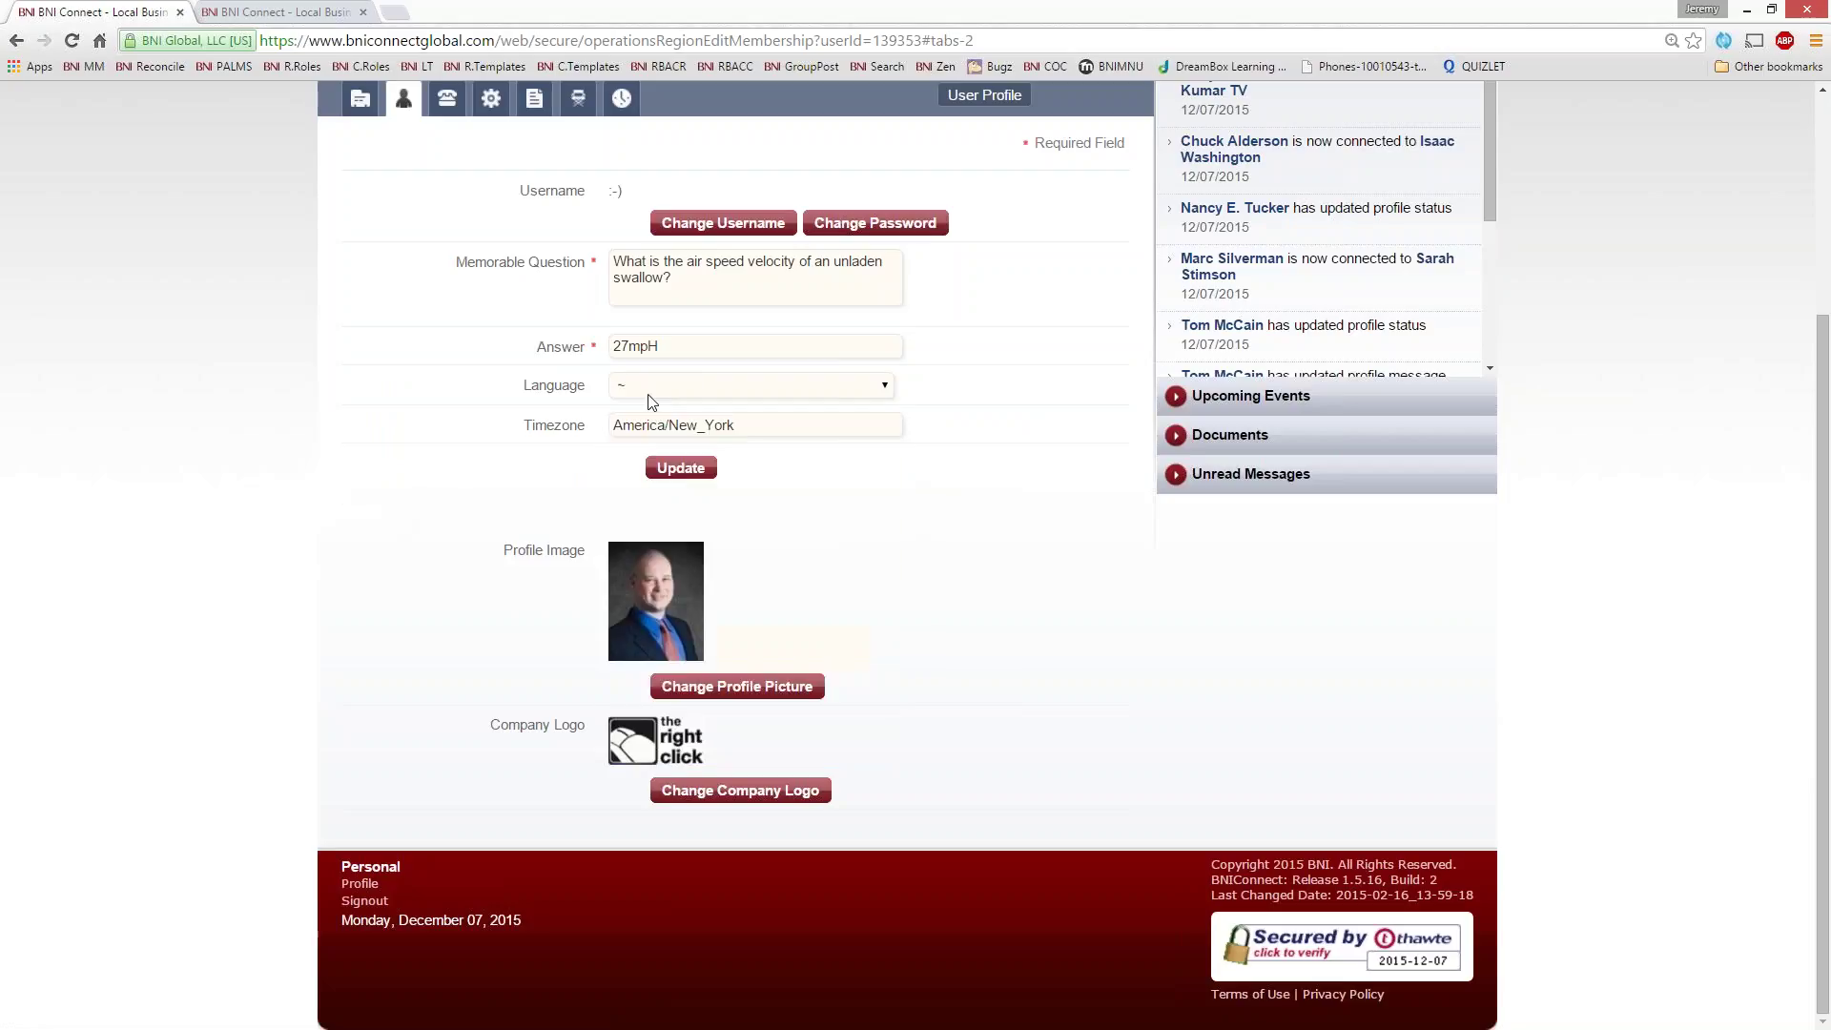
{"action": "left_click", "coordinate": [616, 389]}
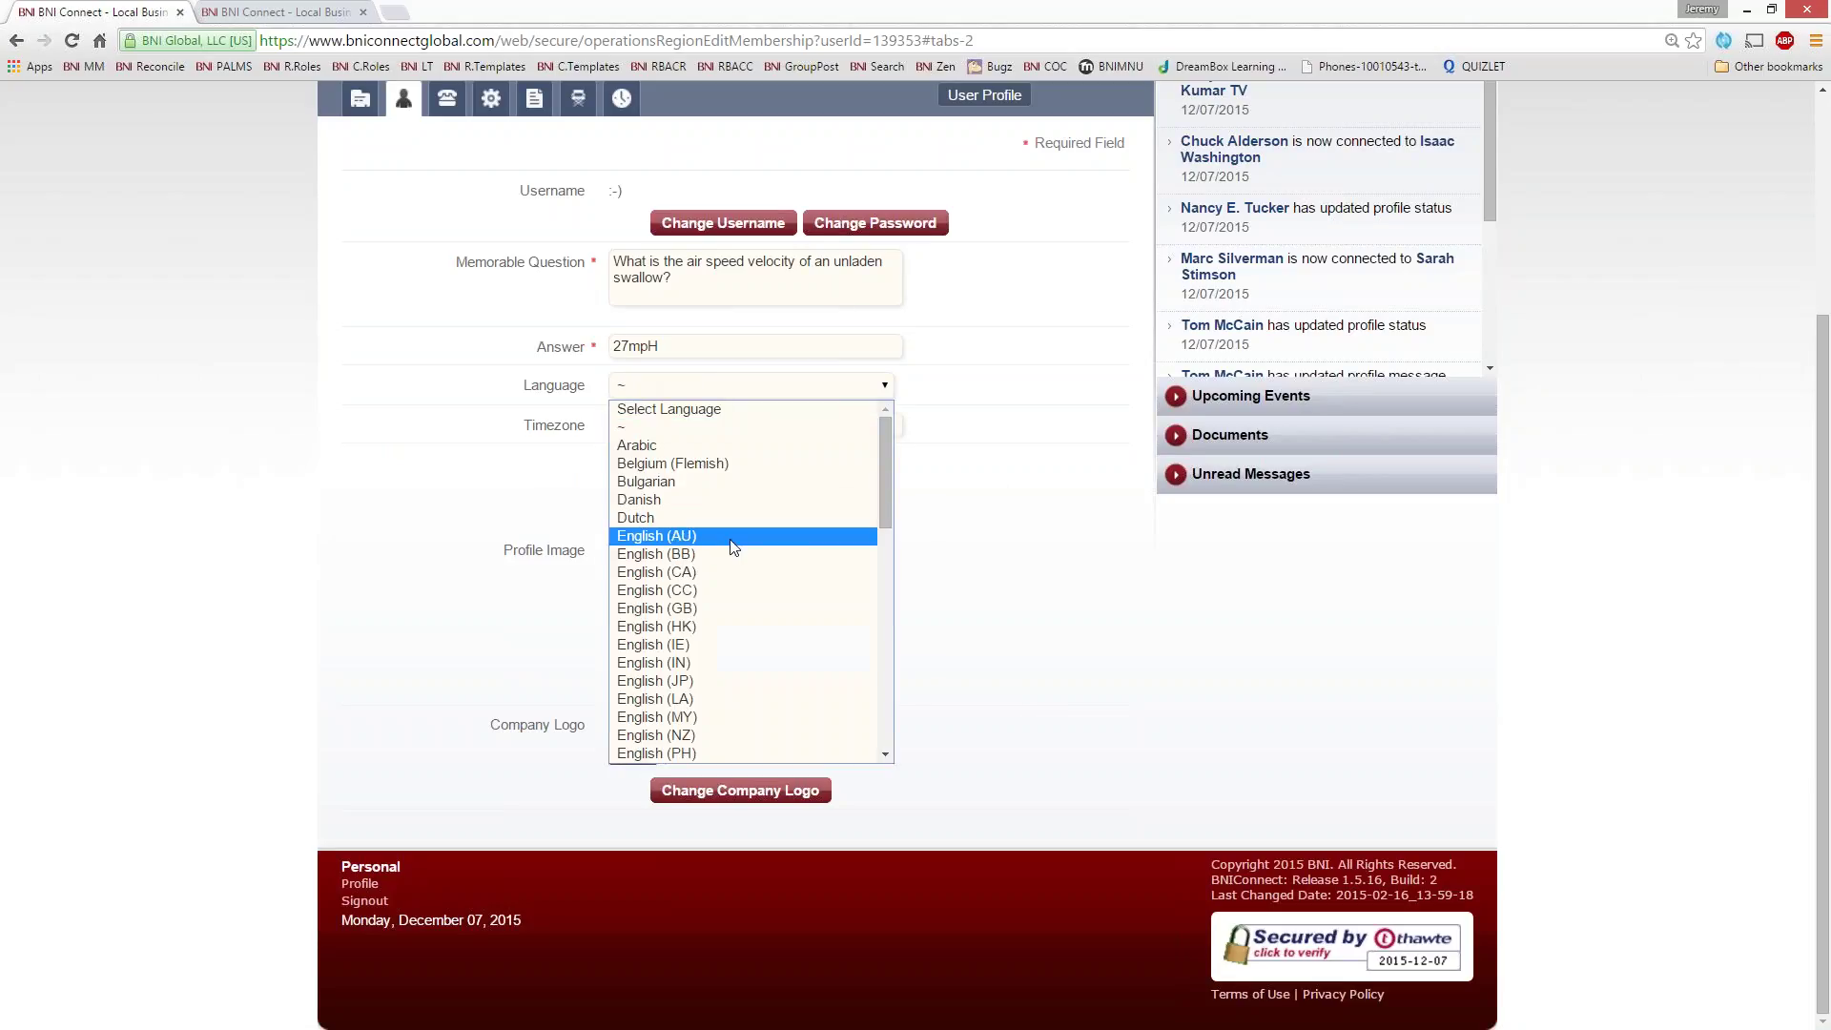
{"action": "scroll", "coordinate": [738, 589], "scroll_direction": "down", "scroll_amount": 2}
{"action": "left_click", "coordinate": [704, 722]}
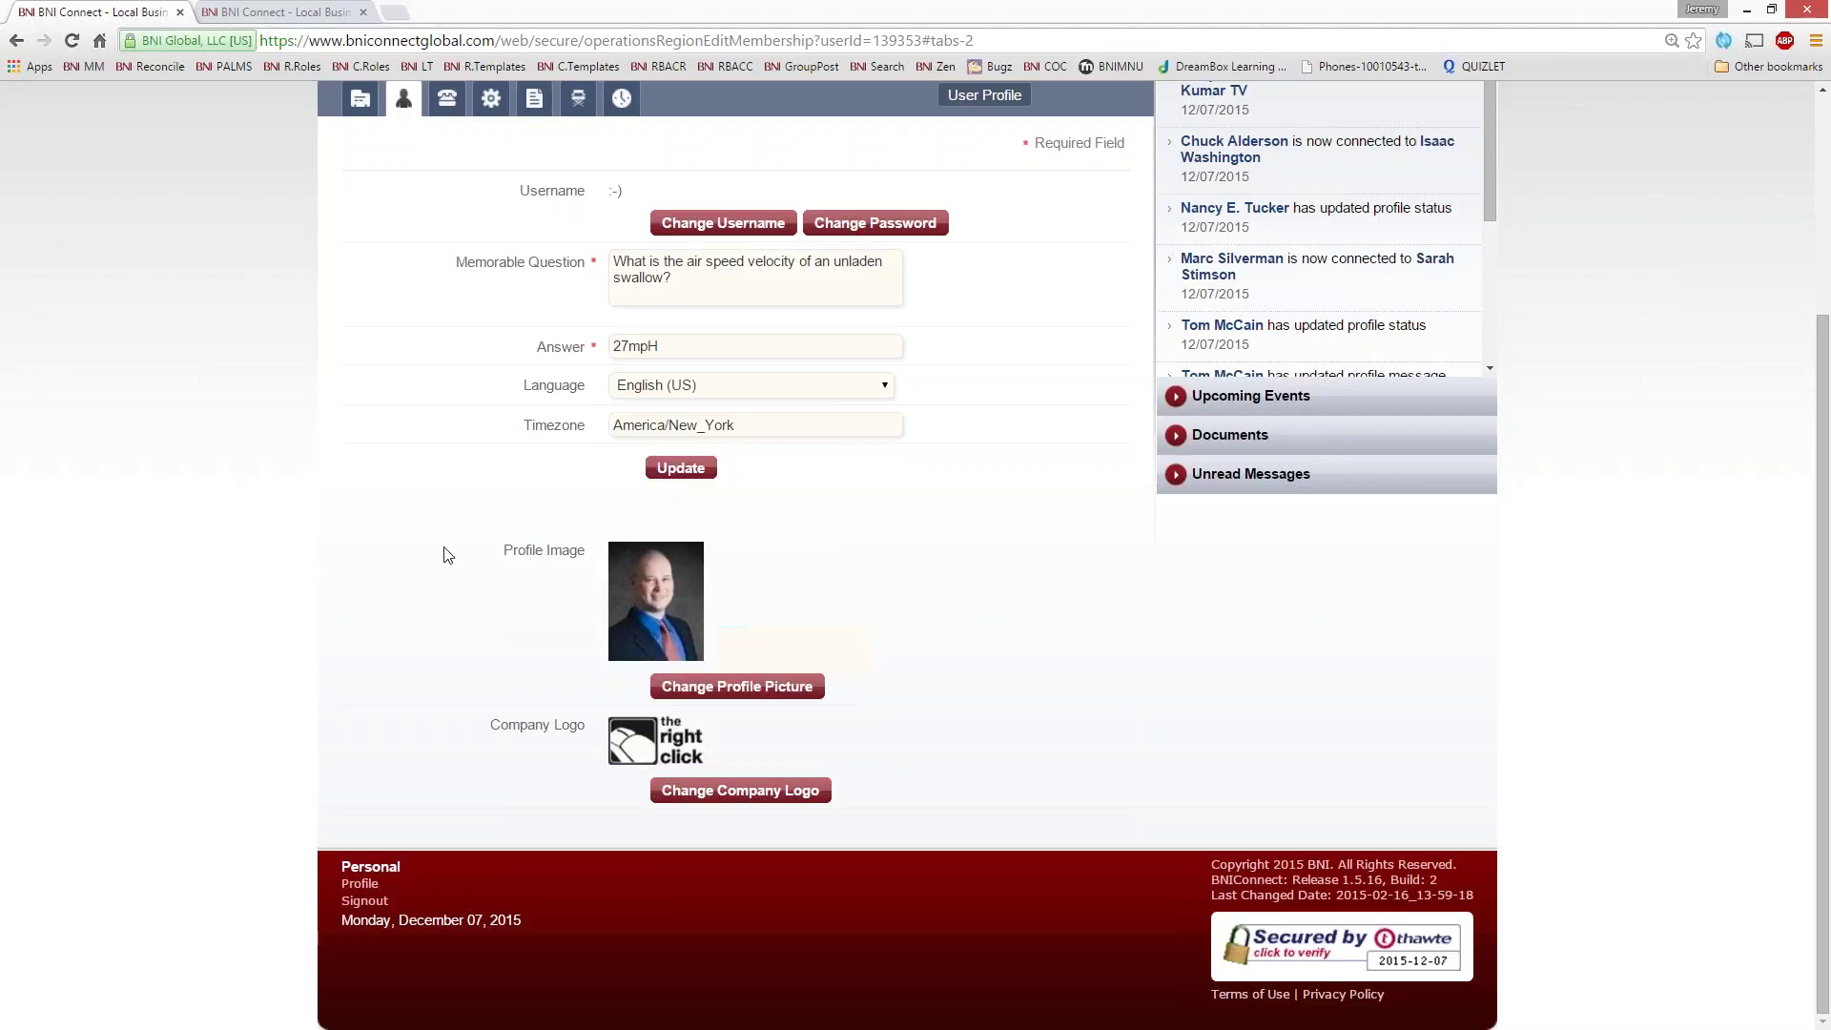
{"action": "scroll", "coordinate": [324, 292], "scroll_direction": "up", "scroll_amount": 3}
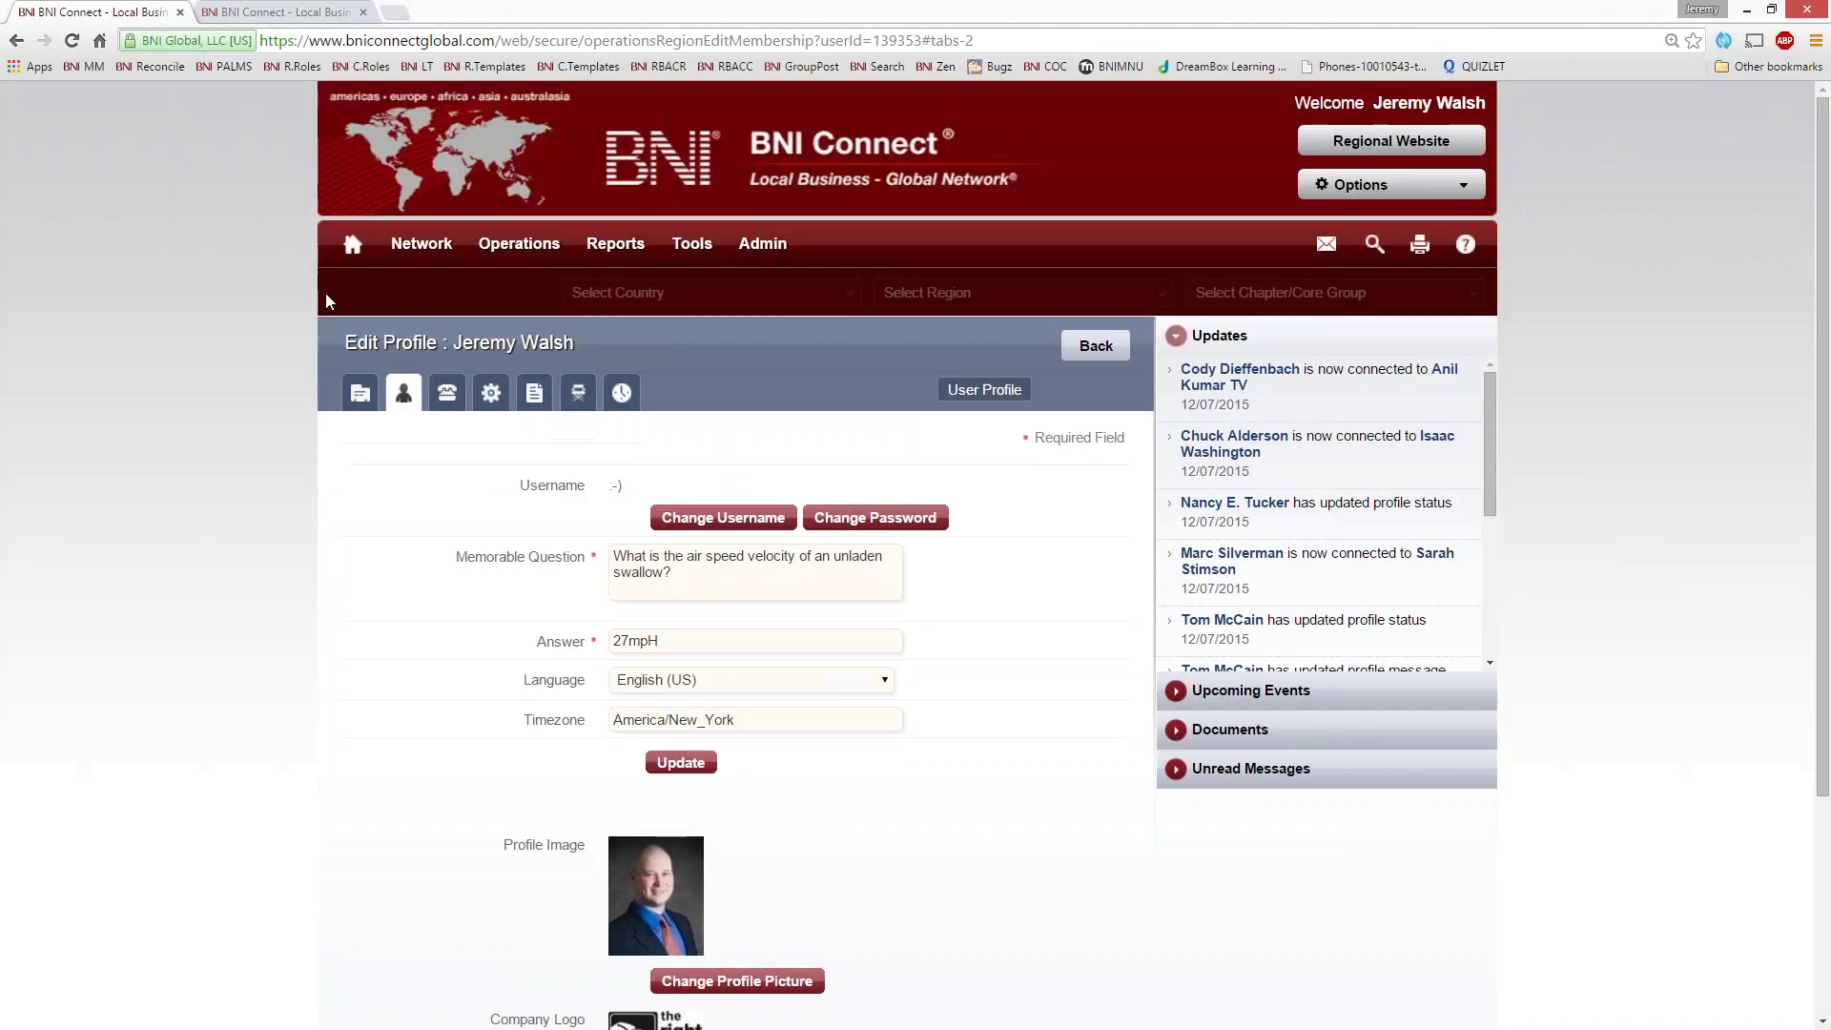
{"action": "left_click", "coordinate": [352, 244]}
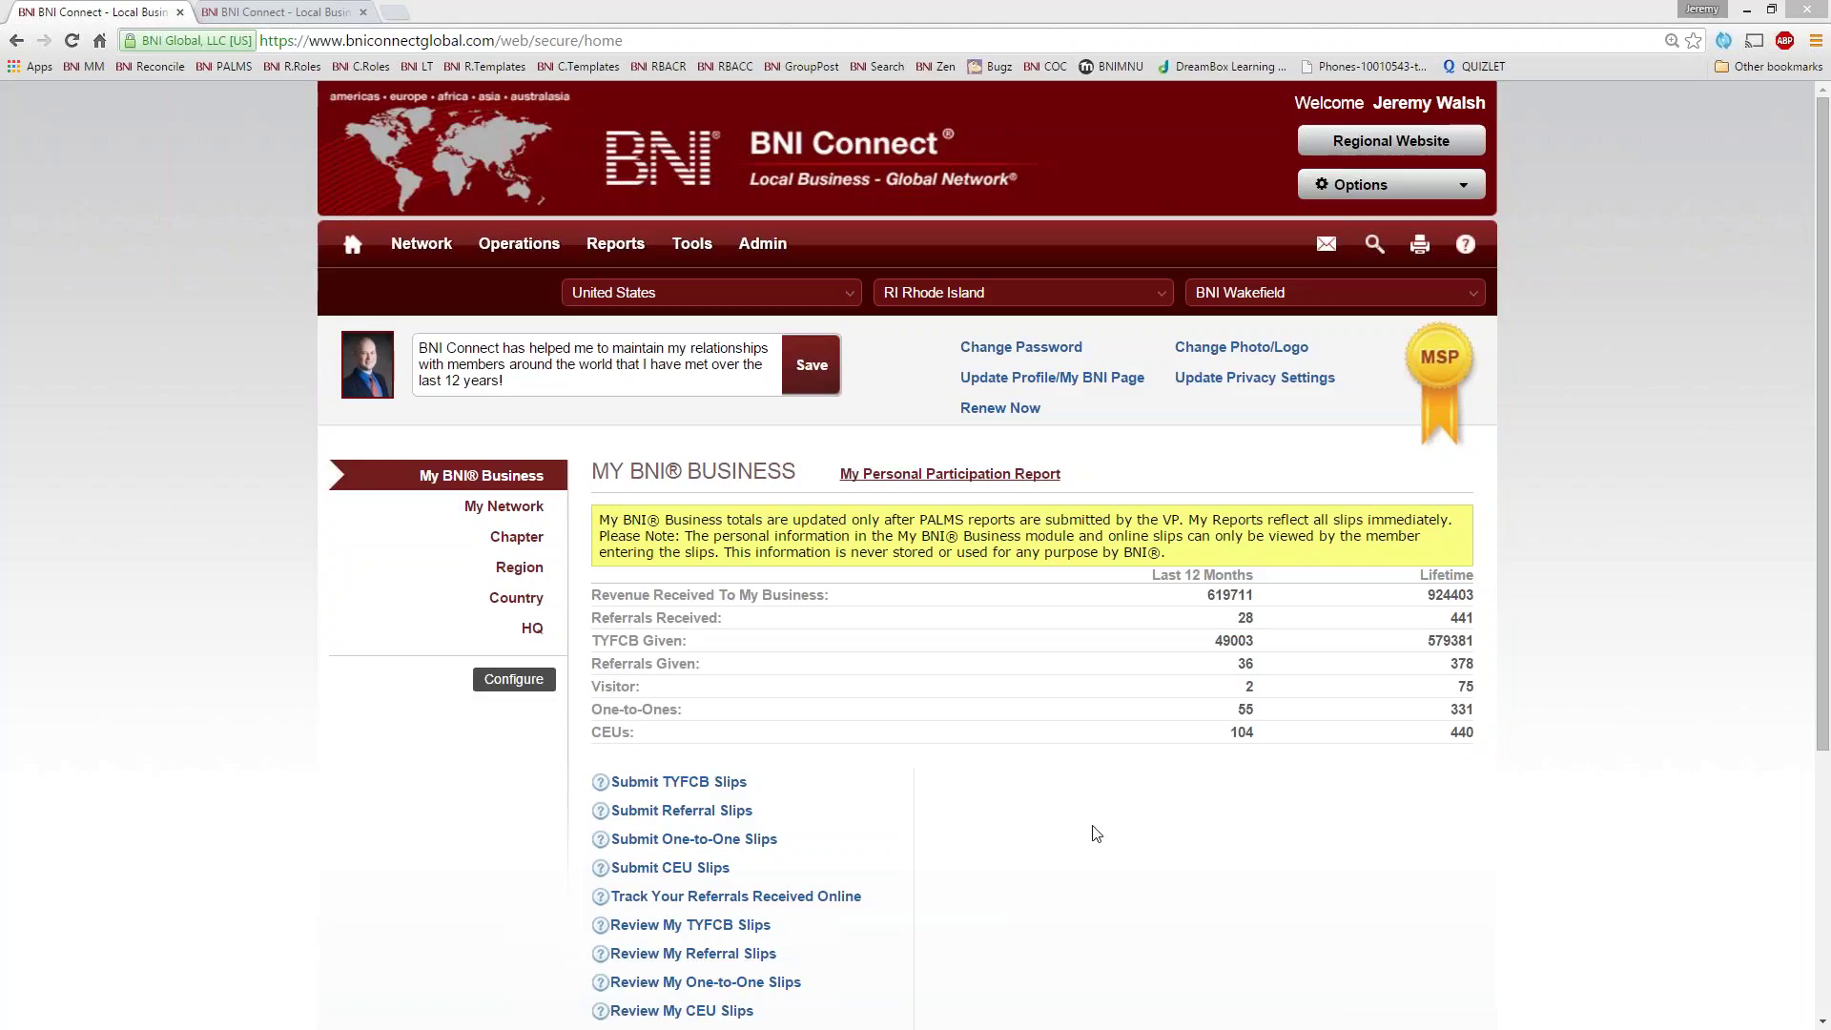
- Scroll down past the 12-month and lifetime totals to the slip submission and report links
{"action": "scroll", "coordinate": [837, 923], "scroll_direction": "down", "scroll_amount": 4}
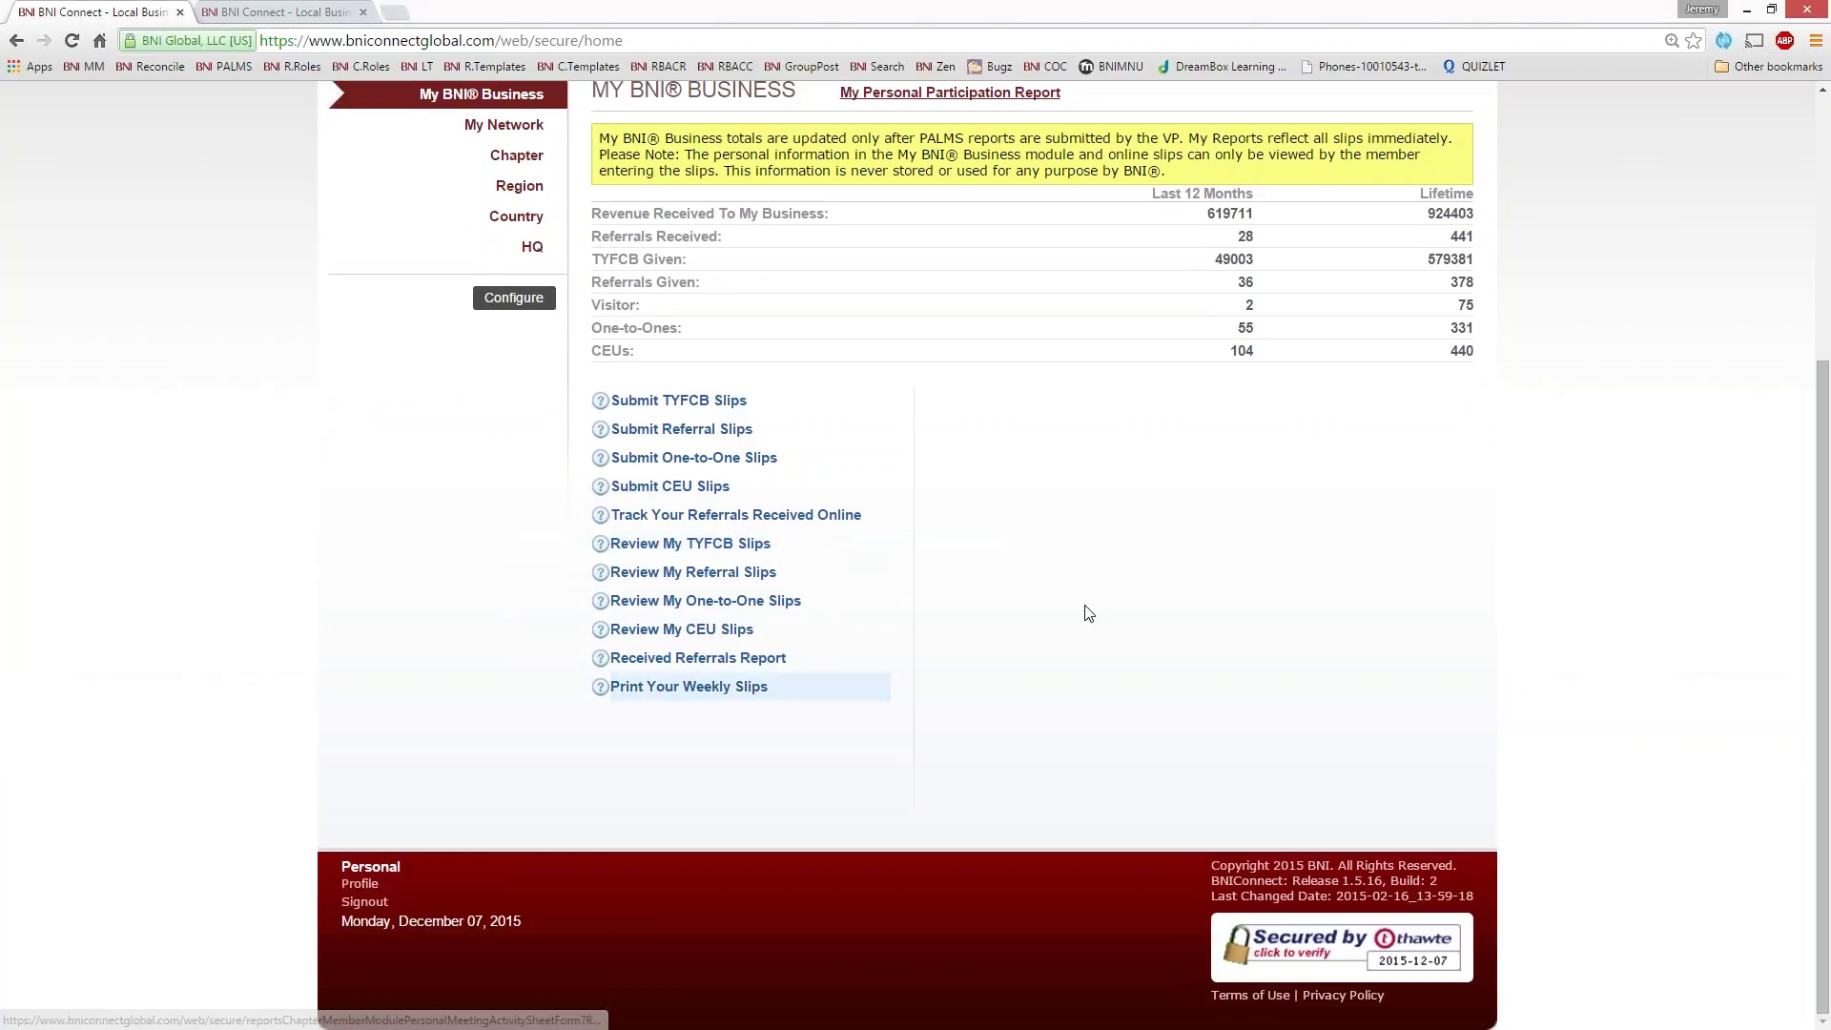
- Generate the weekly slips activity sheet in slips format starting 10/01/2015
{"action": "left_click", "coordinate": [710, 696]}
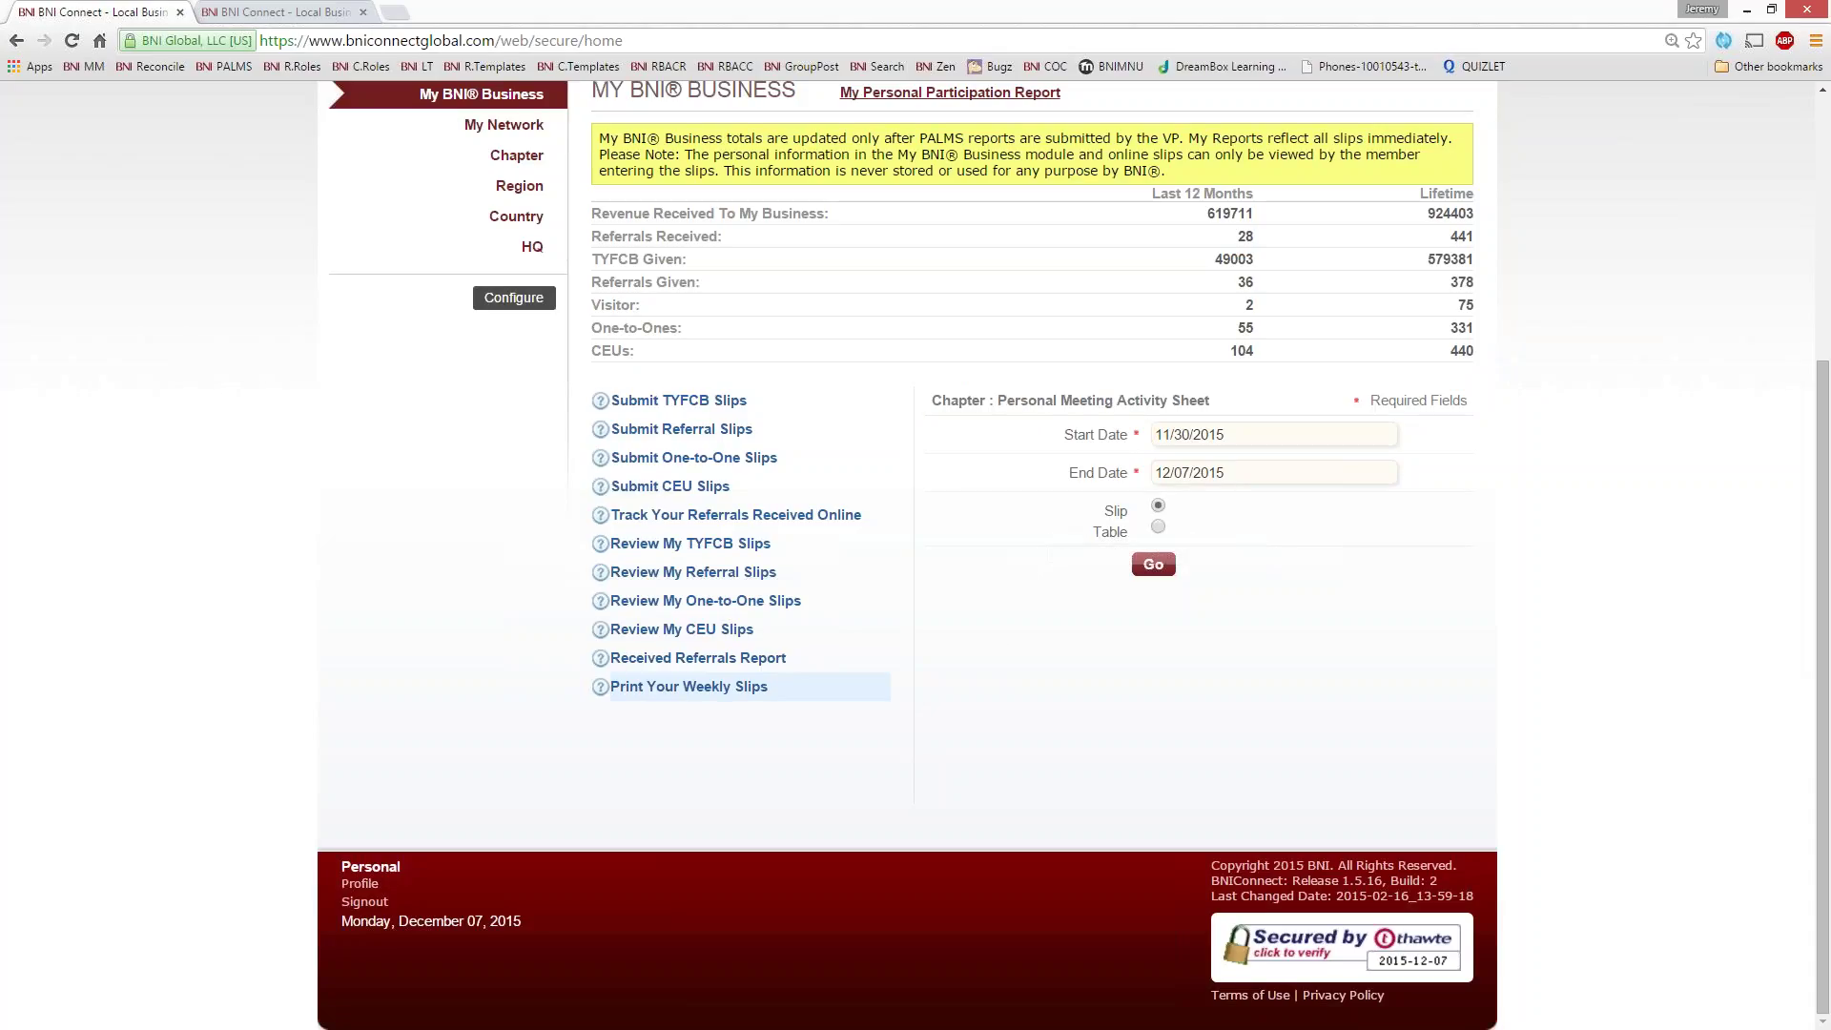
{"action": "left_click", "coordinate": [1158, 527]}
{"action": "left_click", "coordinate": [1158, 506]}
{"action": "left_click", "coordinate": [1250, 435]}
{"action": "left_click", "coordinate": [1168, 465]}
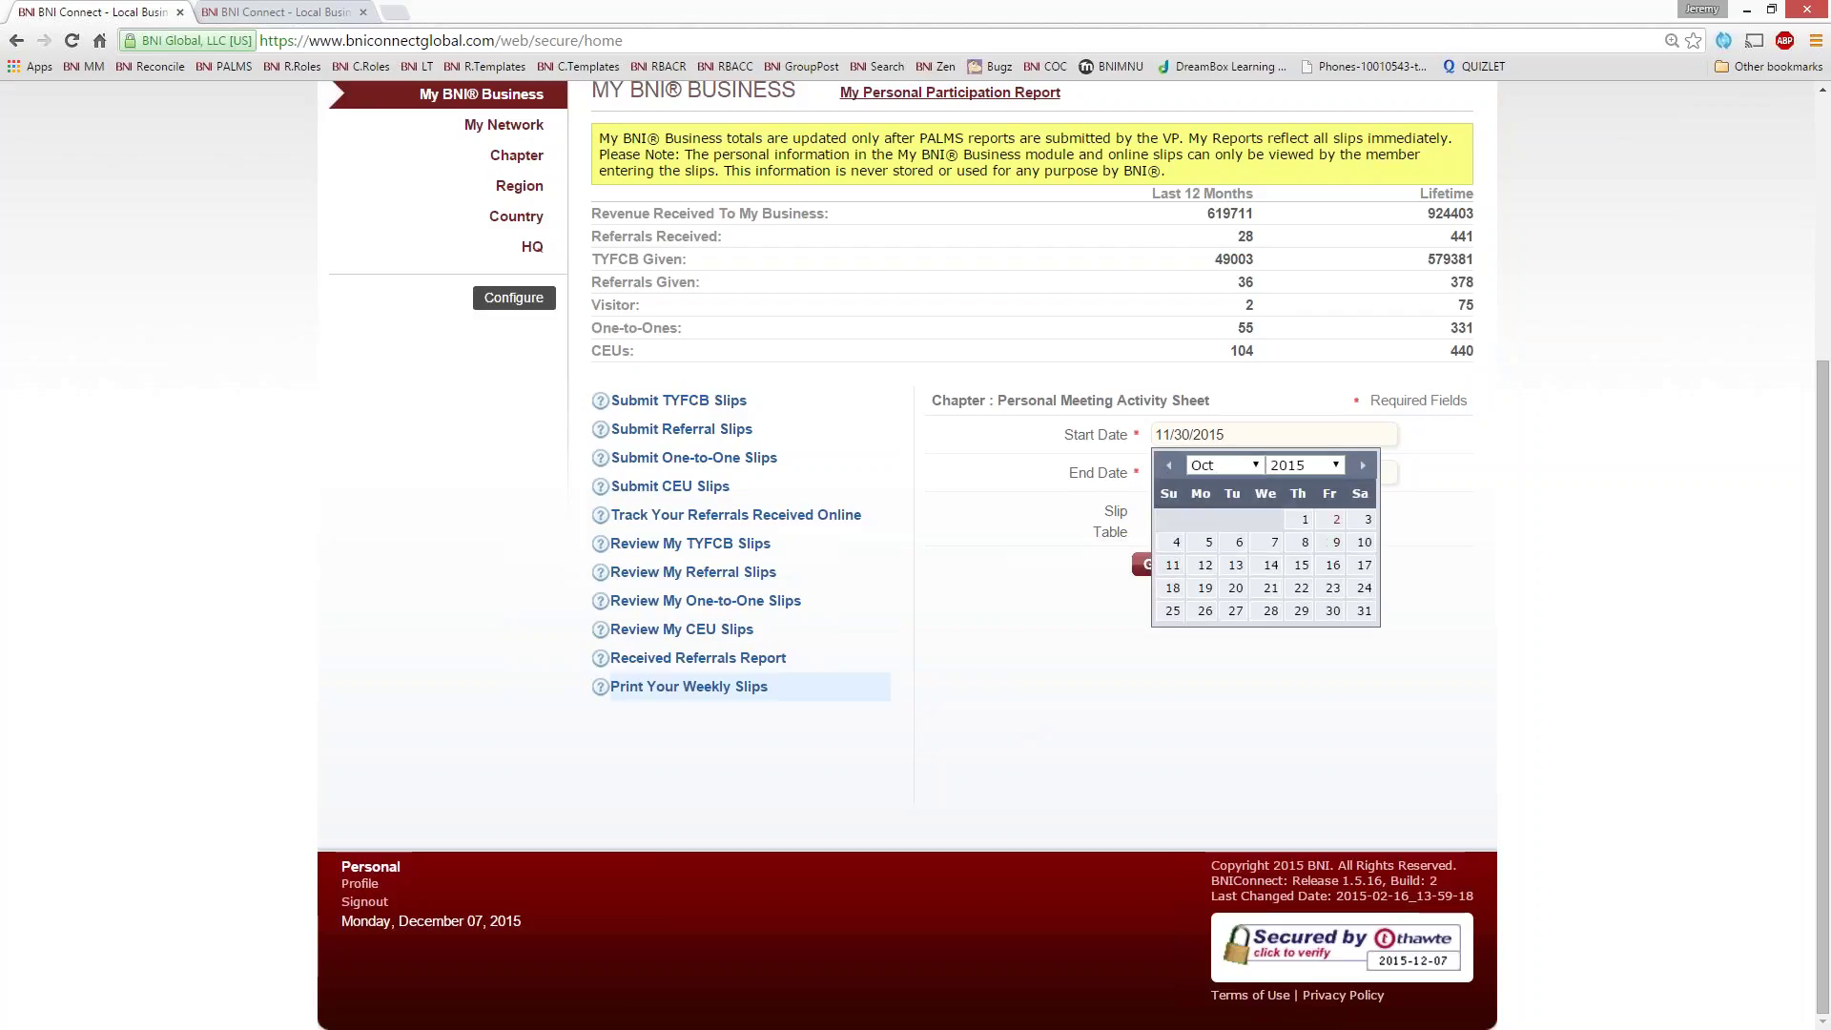
{"action": "left_click", "coordinate": [1298, 518]}
{"action": "left_click", "coordinate": [1153, 564]}
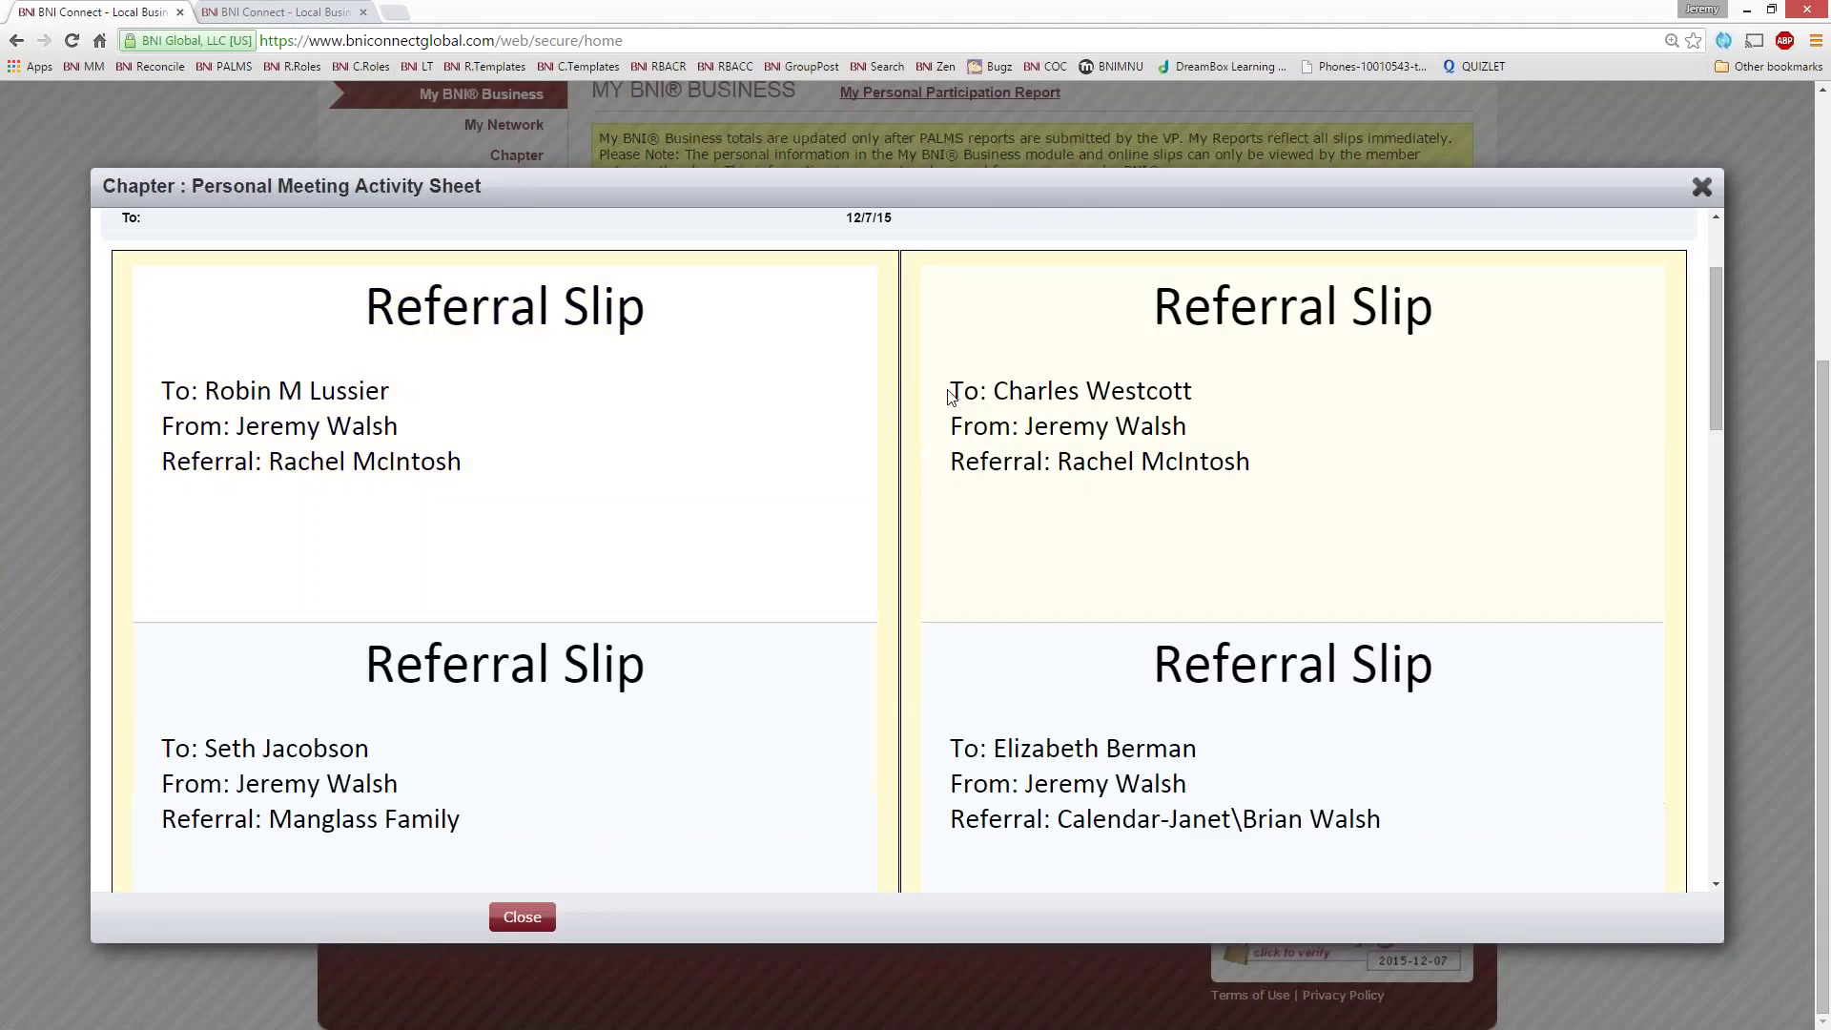
- Scroll through the referral slips, one-to-ones and CEUs, then print the report
{"action": "scroll", "coordinate": [882, 584], "scroll_direction": "down", "scroll_amount": 2}
{"action": "scroll", "coordinate": [839, 481], "scroll_direction": "down", "scroll_amount": 3}
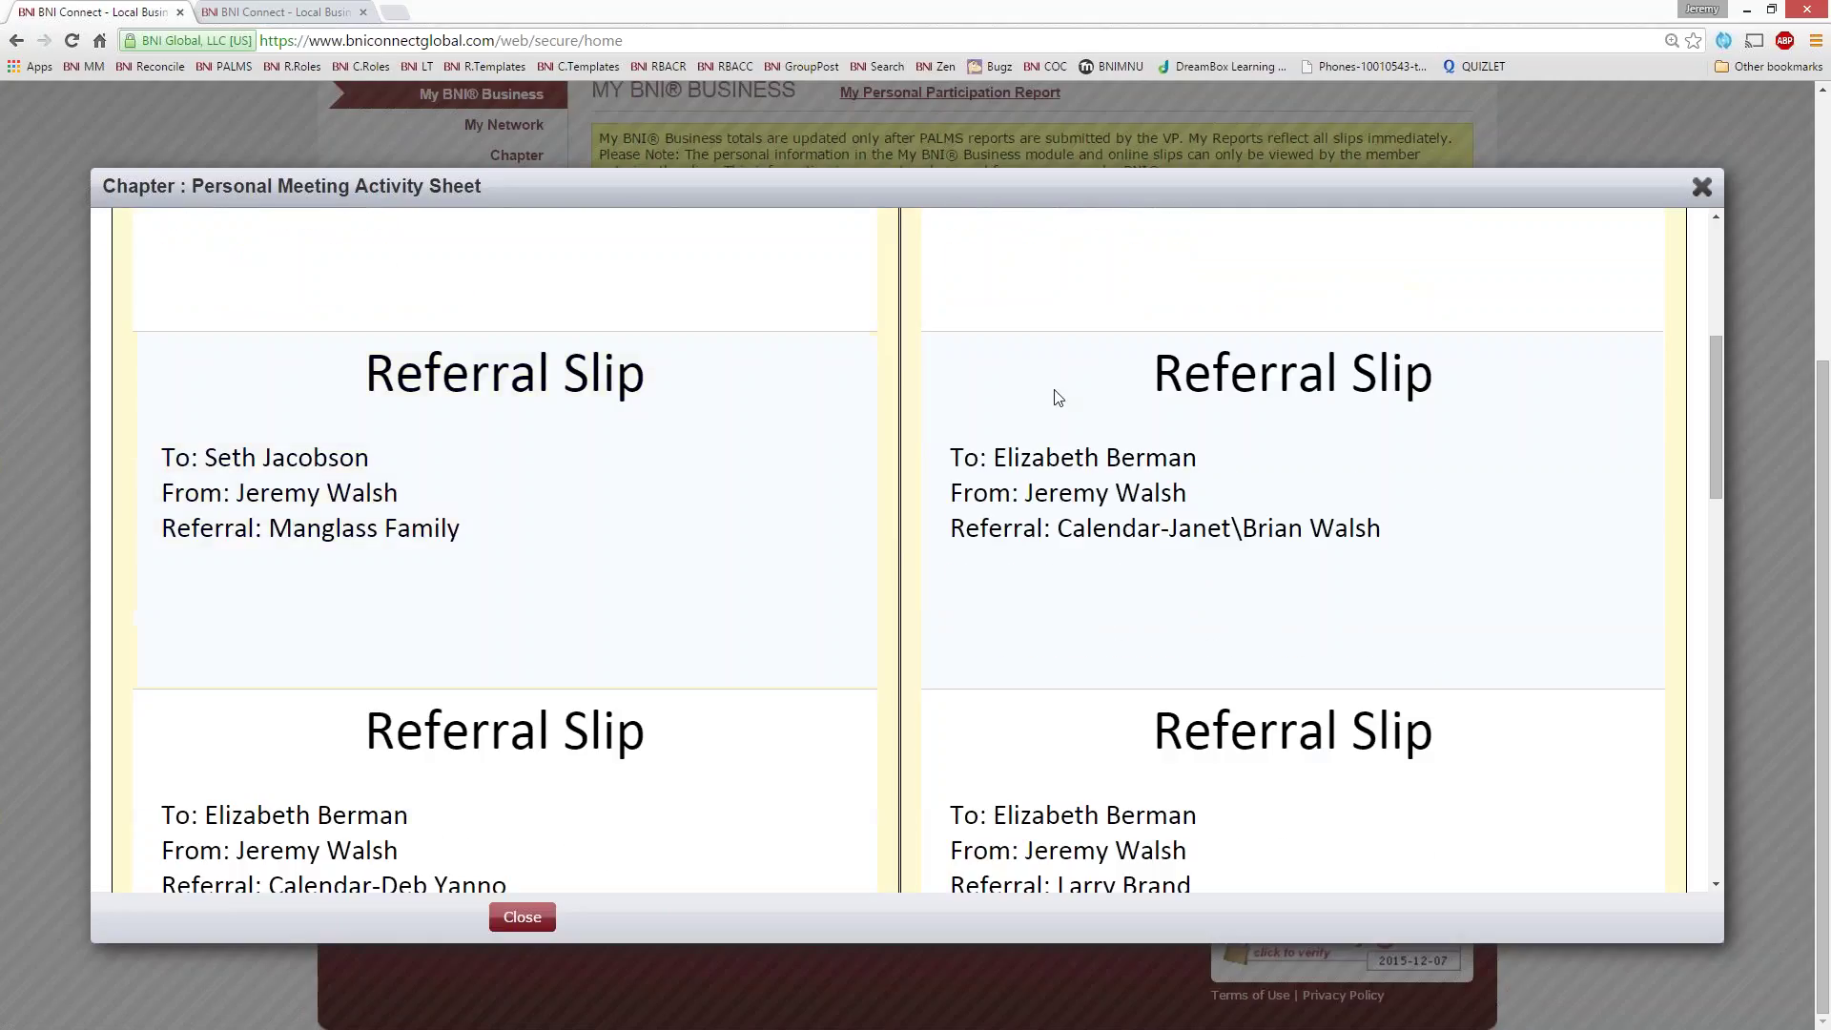
{"action": "scroll", "coordinate": [894, 522], "scroll_direction": "down", "scroll_amount": 15}
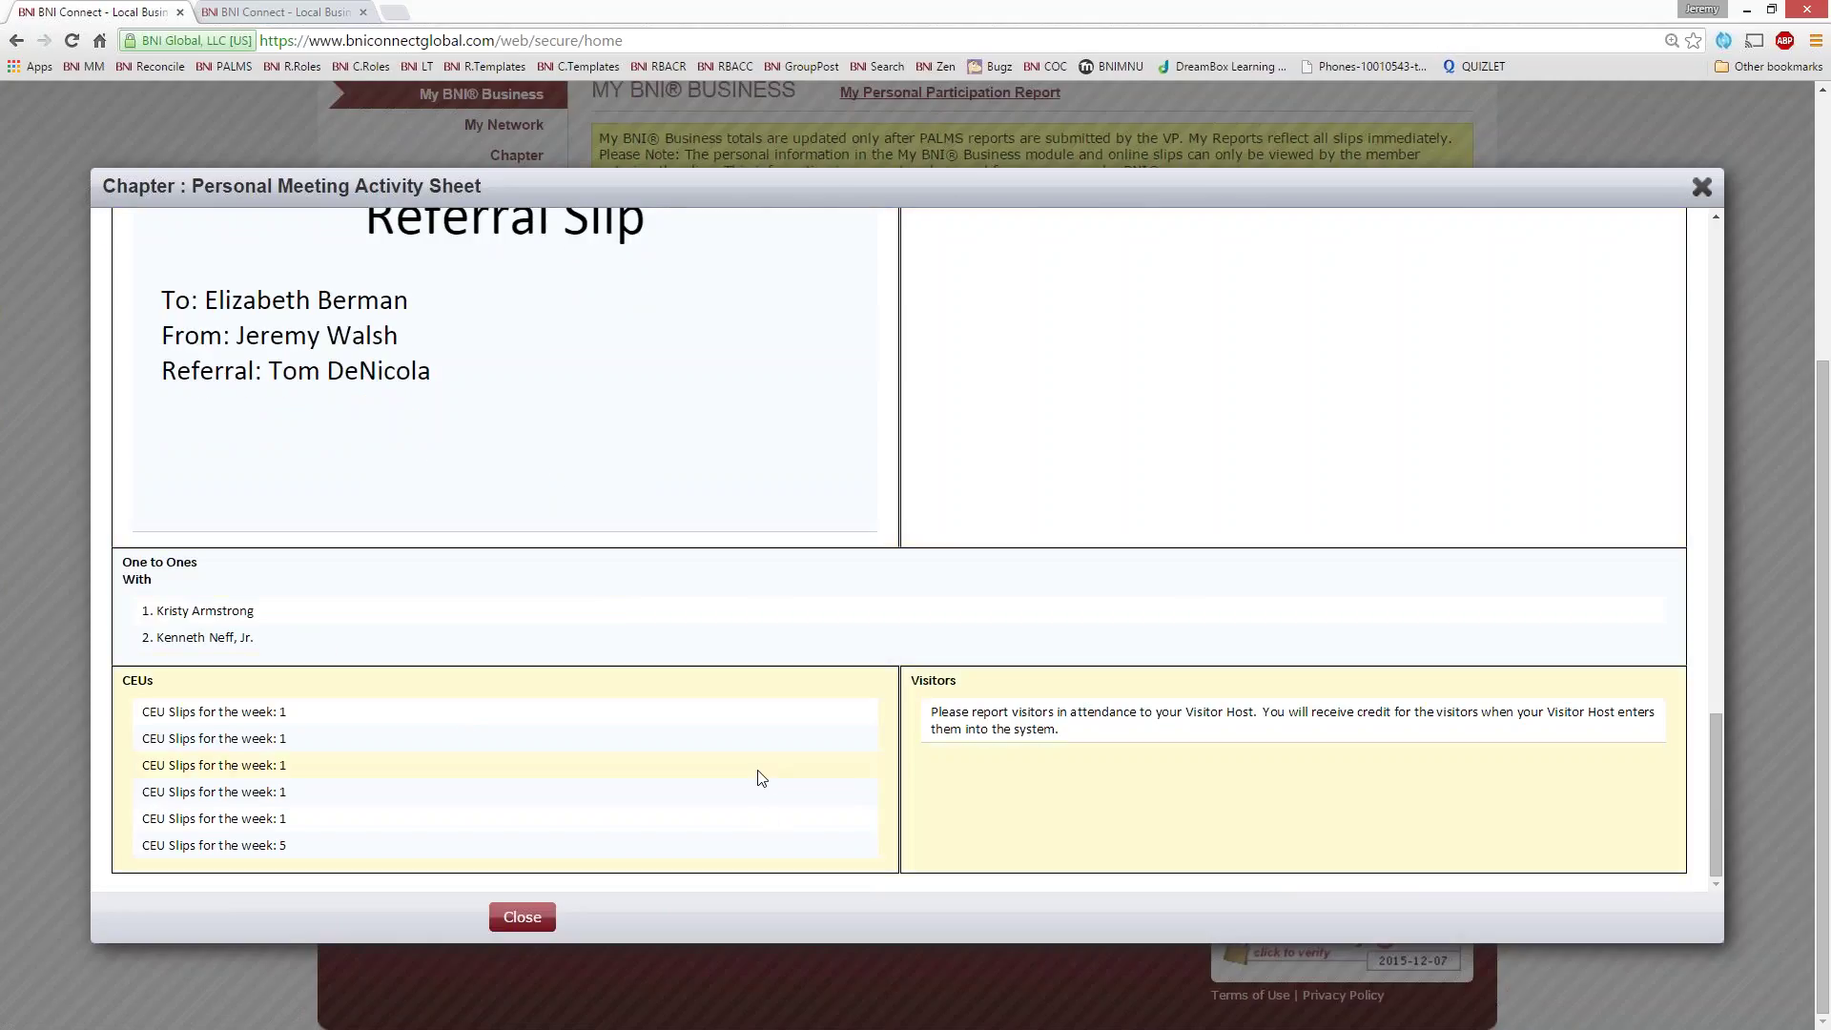
{"action": "scroll", "coordinate": [911, 696], "scroll_direction": "up", "scroll_amount": 1}
{"action": "scroll", "coordinate": [910, 697], "scroll_direction": "up", "scroll_amount": 10}
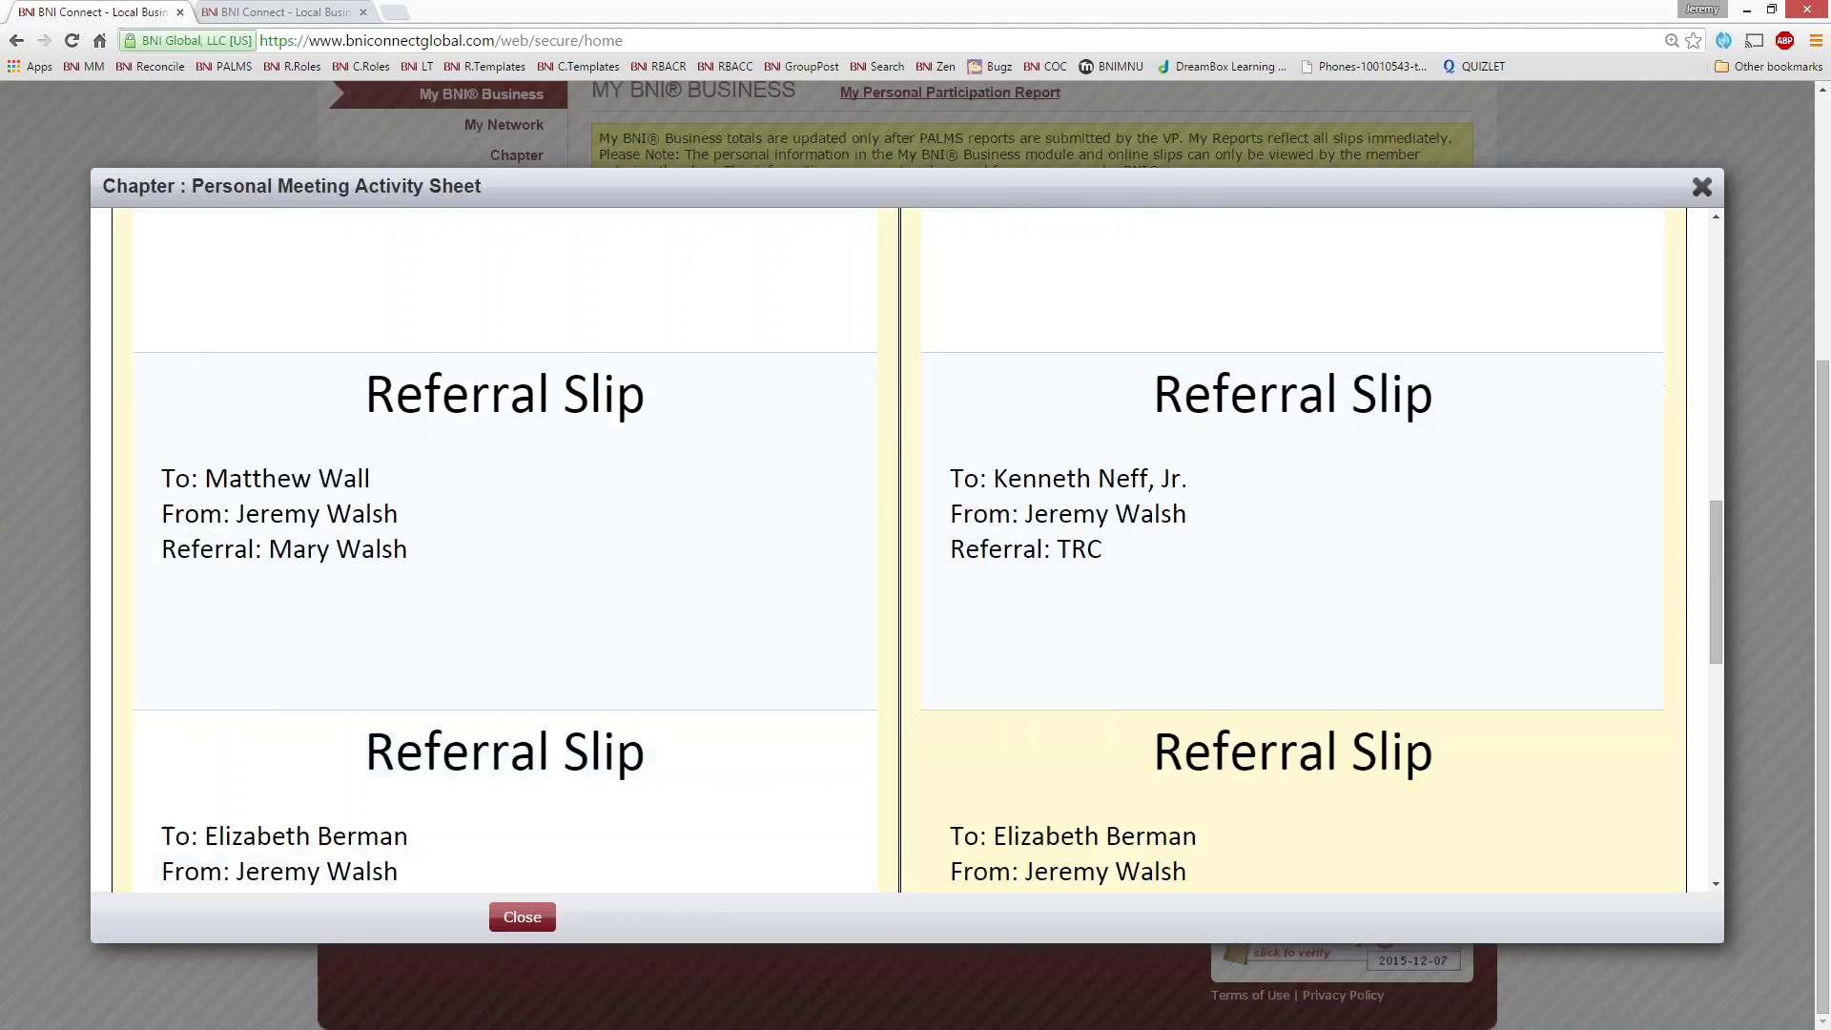
{"action": "scroll", "coordinate": [1050, 470], "scroll_direction": "up", "scroll_amount": 10}
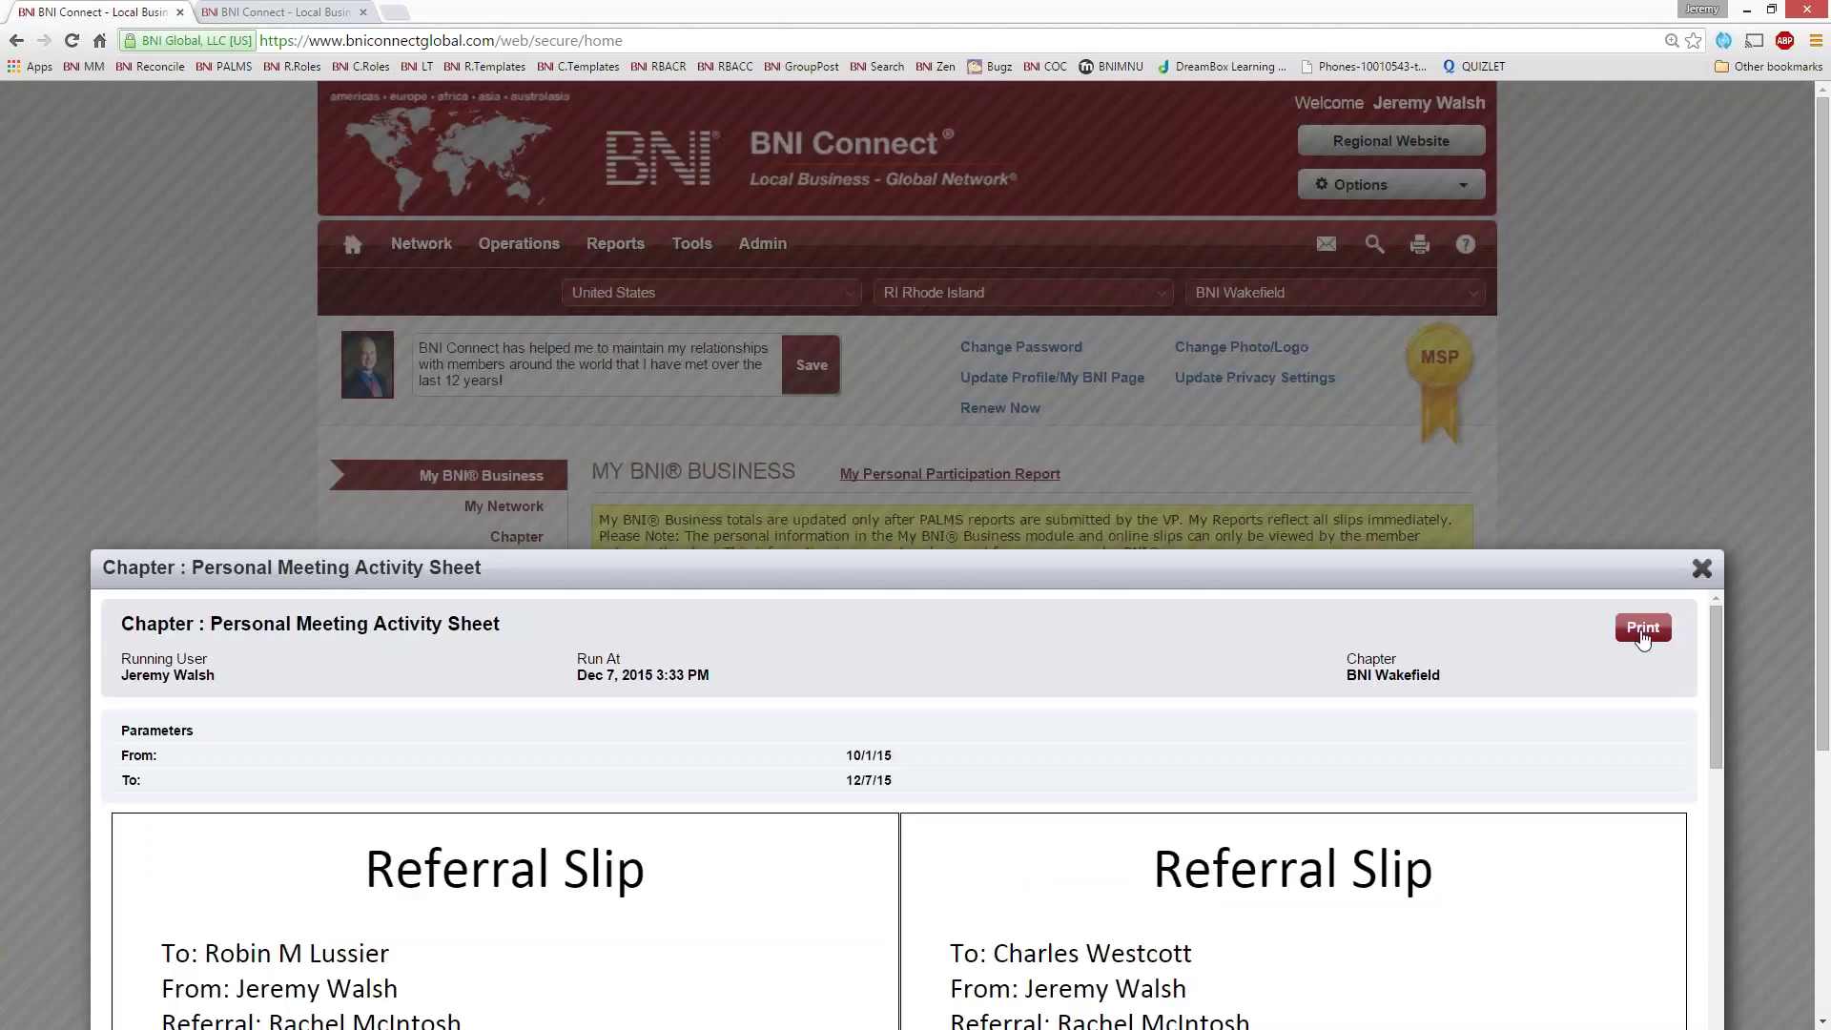
{"action": "left_click", "coordinate": [1642, 630]}
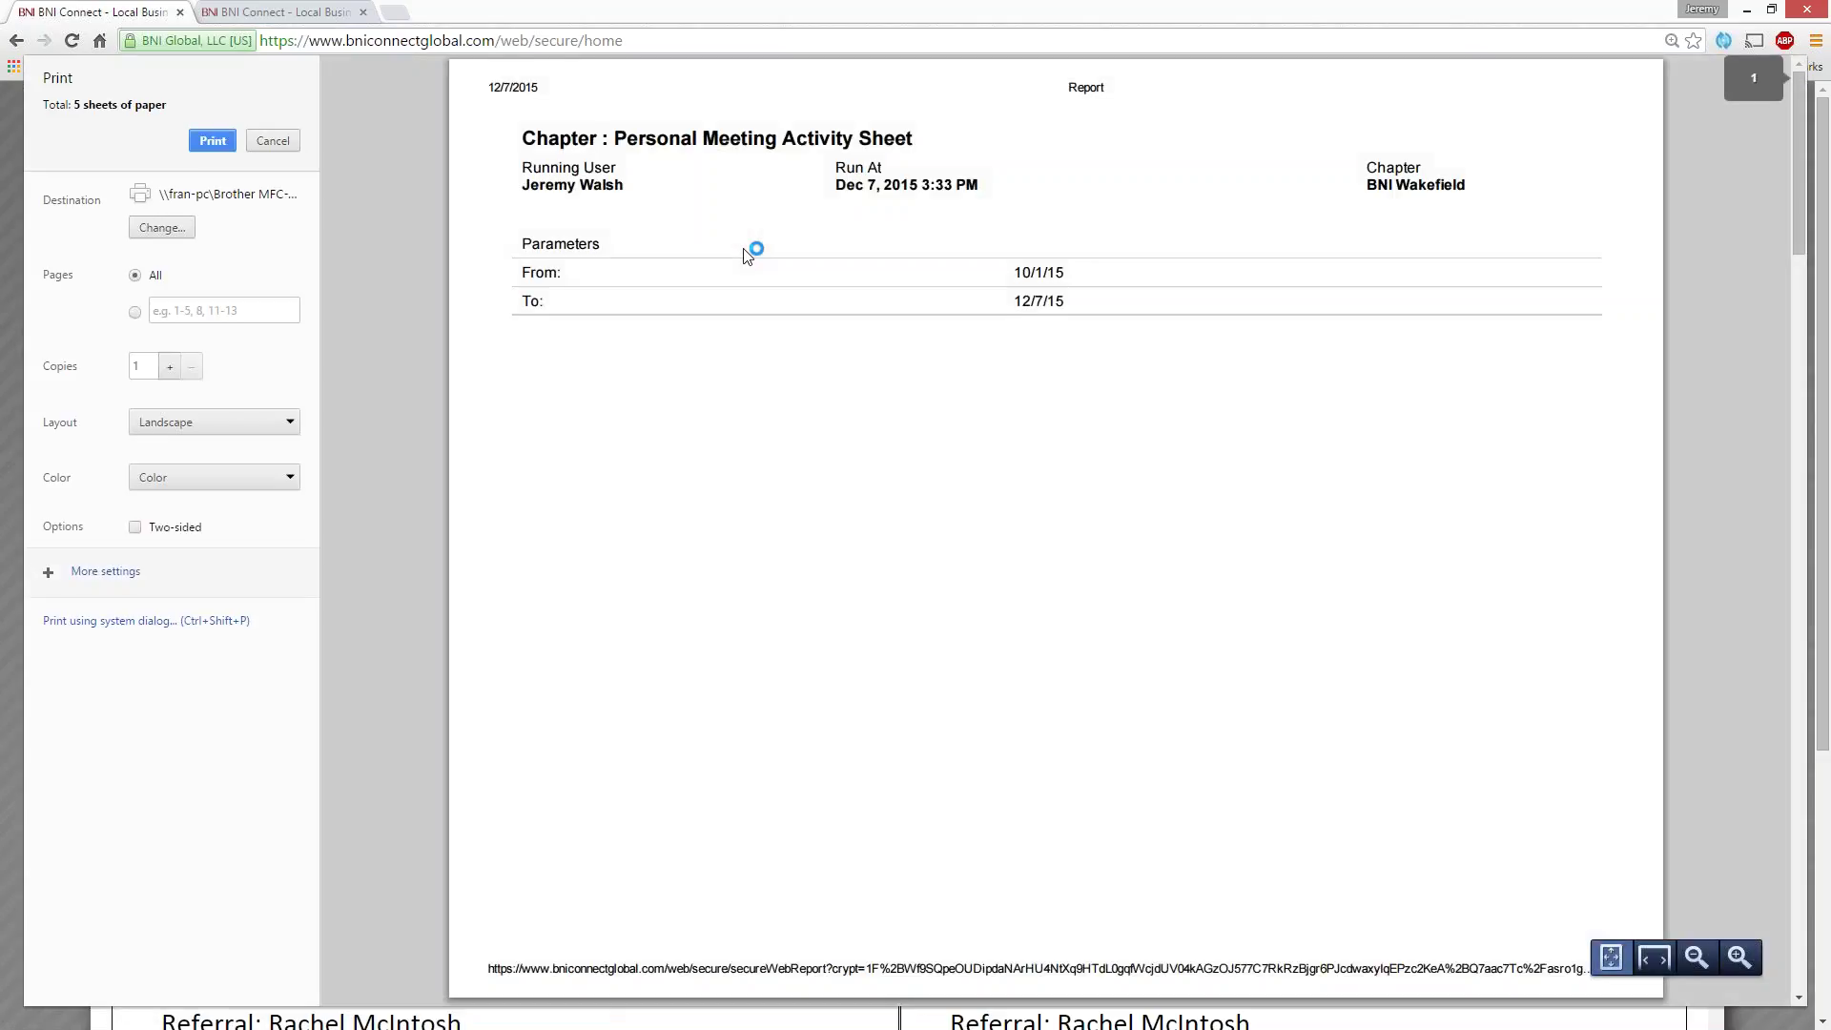
- Review the five landscape preview pages, then cancel without printing
{"action": "scroll", "coordinate": [964, 611], "scroll_direction": "down", "scroll_amount": 12}
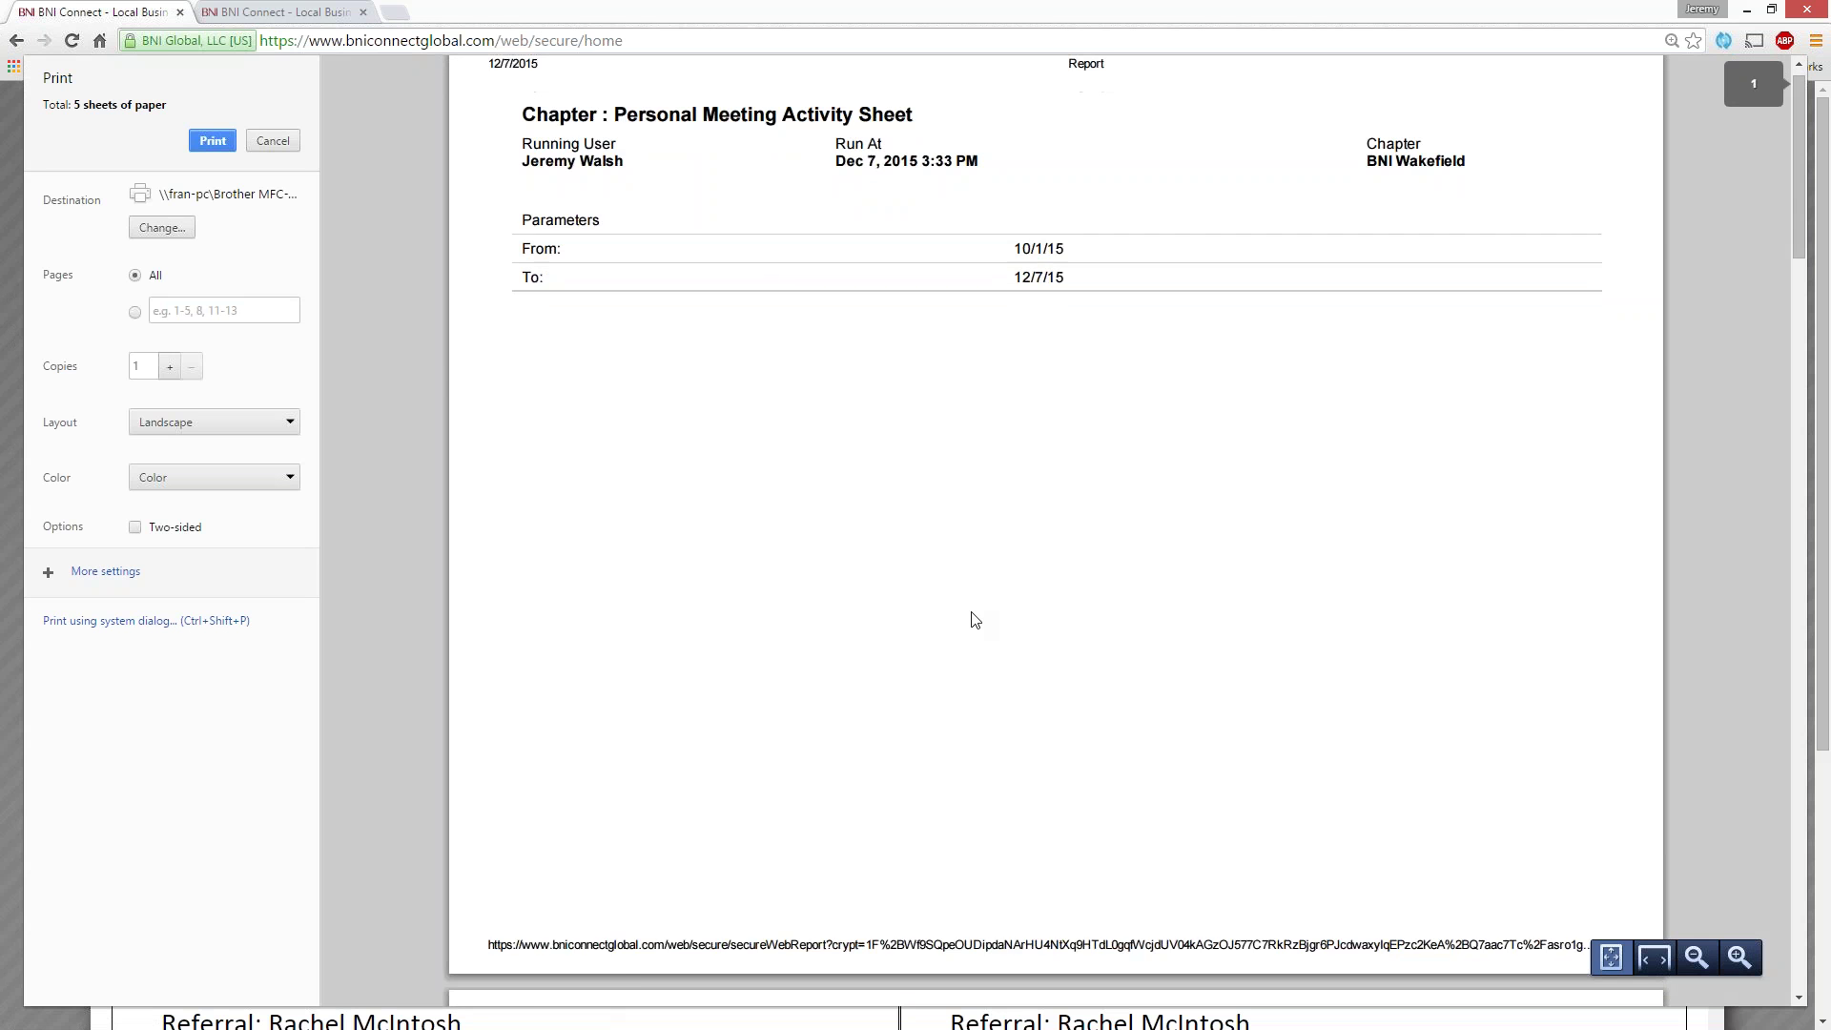
{"action": "scroll", "coordinate": [975, 620], "scroll_direction": "down", "scroll_amount": 10}
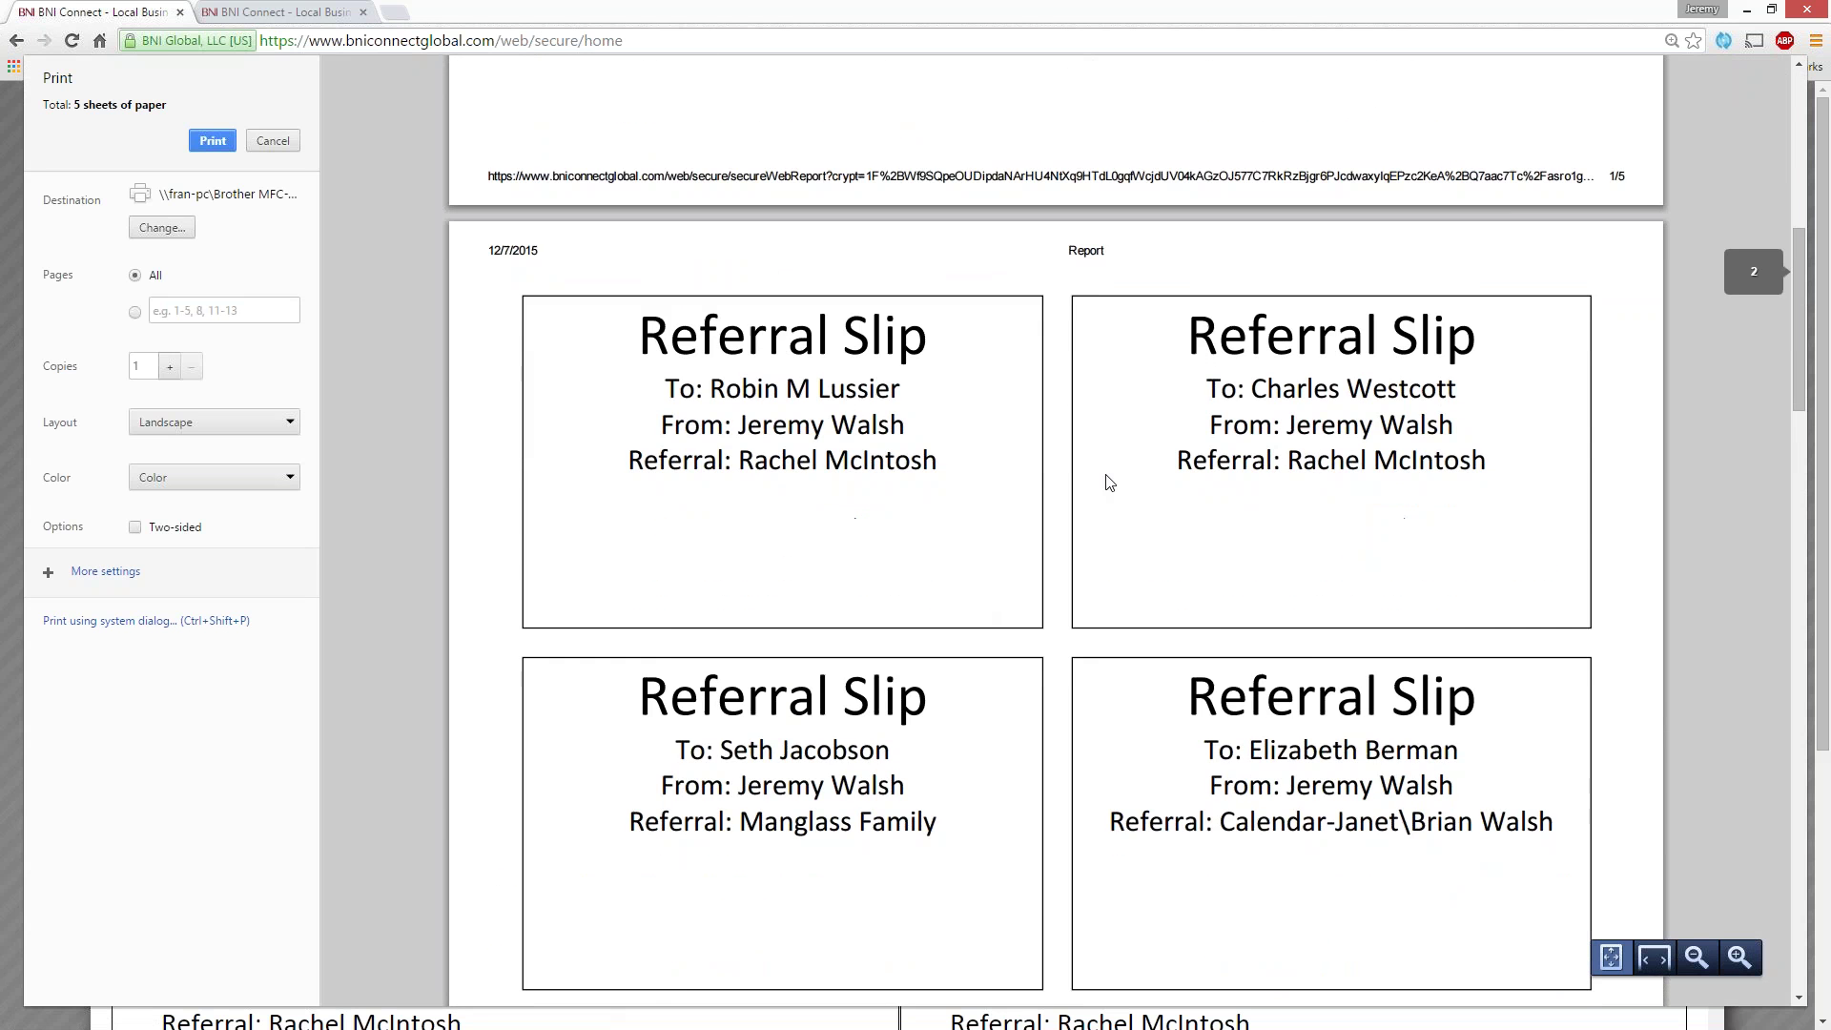
{"action": "scroll", "coordinate": [1065, 466], "scroll_direction": "down", "scroll_amount": 15}
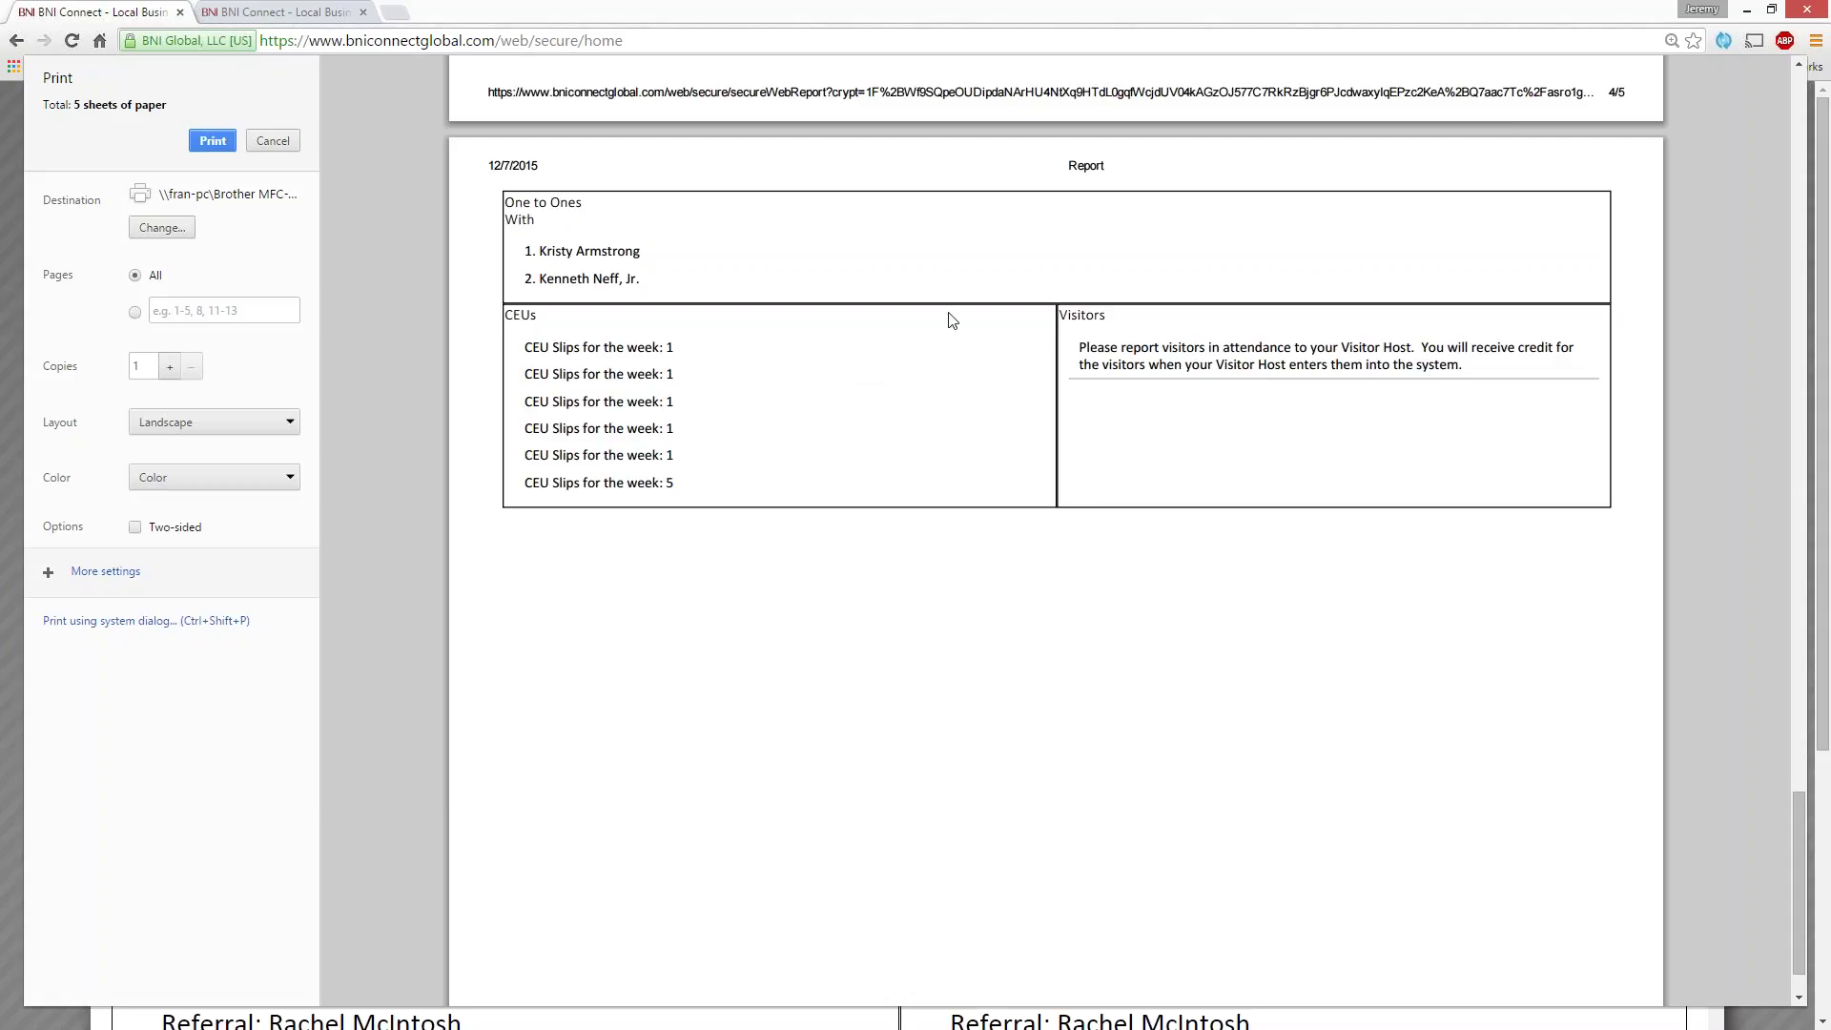
{"action": "scroll", "coordinate": [952, 320], "scroll_direction": "up", "scroll_amount": 4}
{"action": "scroll", "coordinate": [952, 321], "scroll_direction": "down", "scroll_amount": 4}
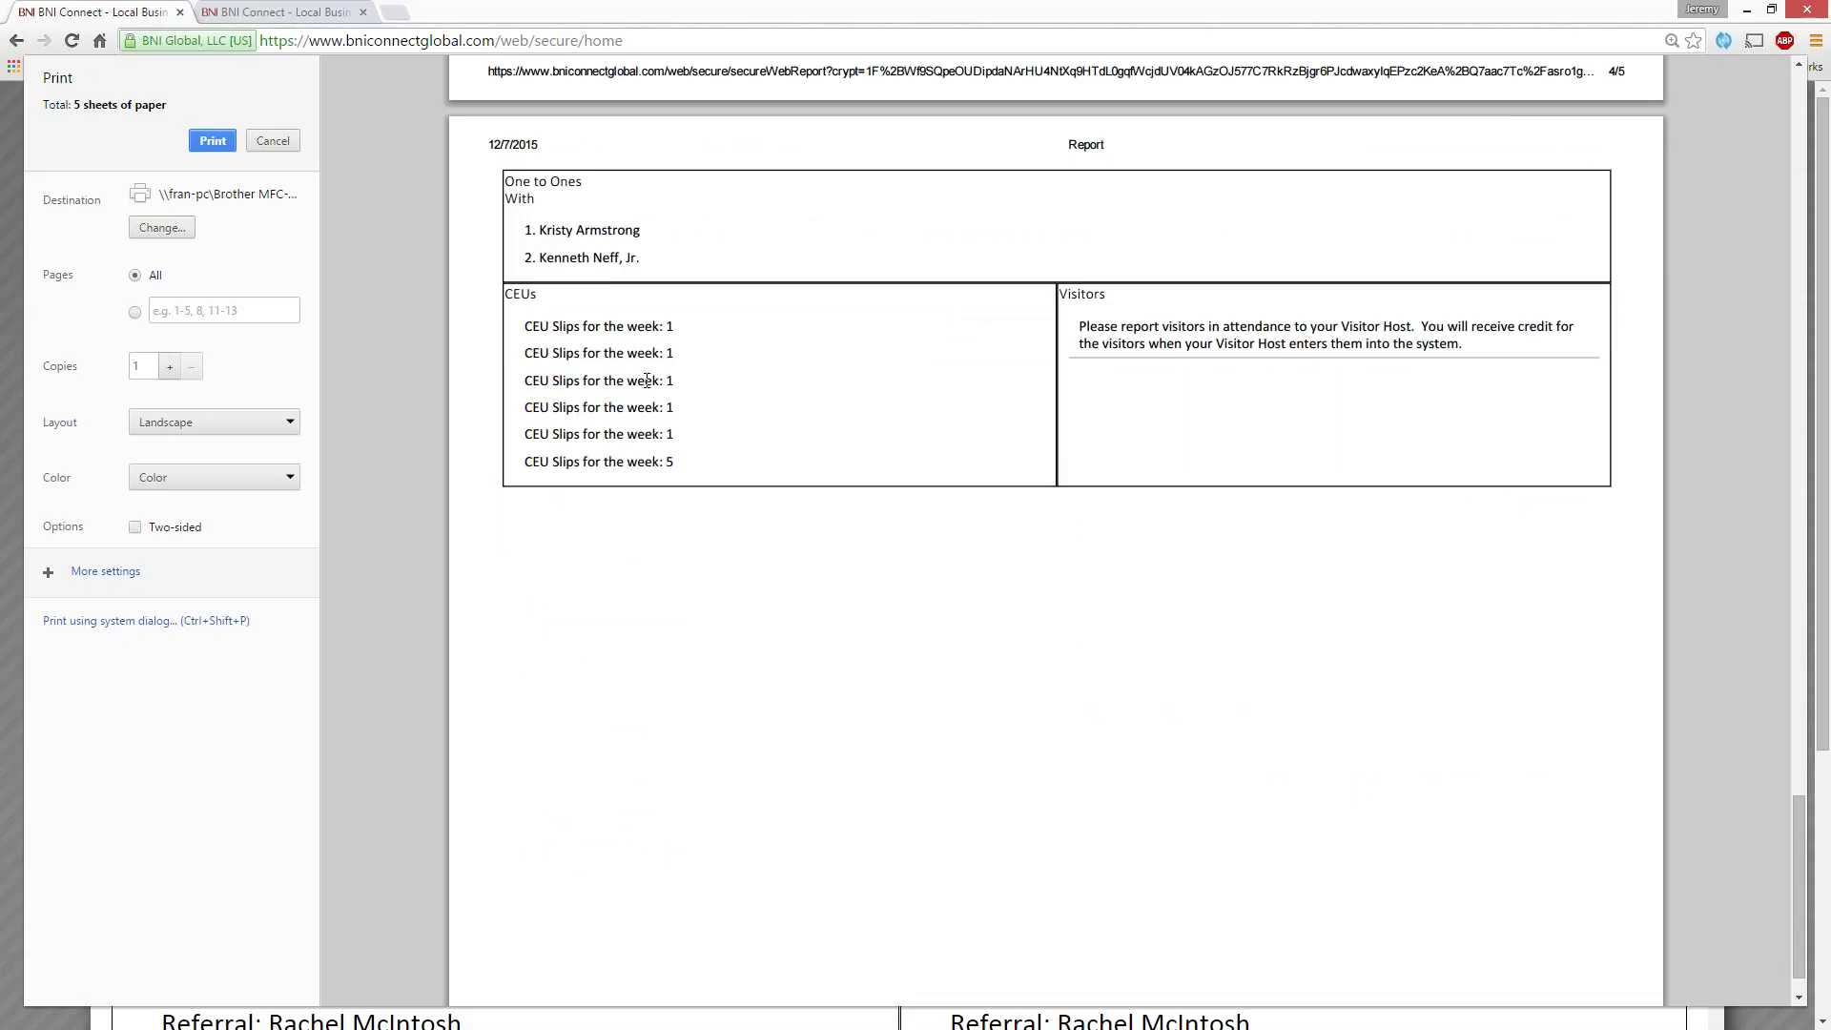
{"action": "left_click", "coordinate": [257, 145]}
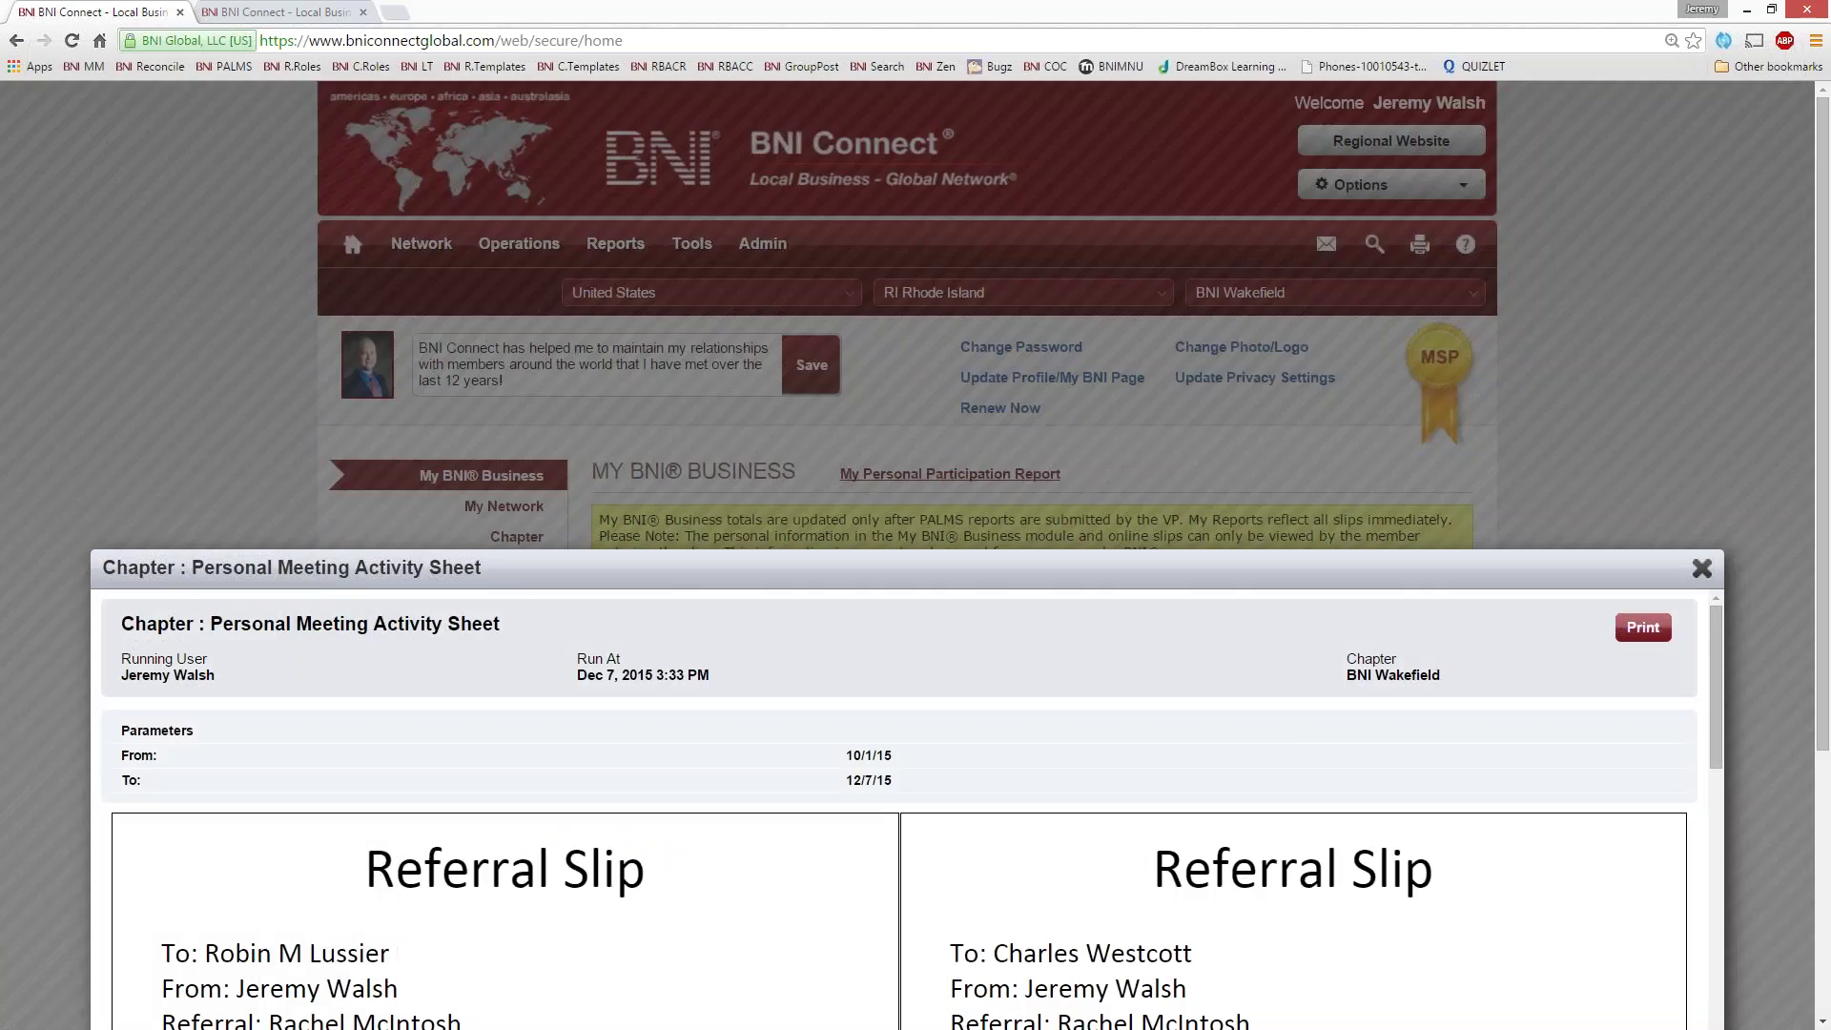
- Close the activity sheet with Esc and open the Global Support bookmark in a new tab
{"action": "key", "text": "Escape"}
{"action": "scroll", "coordinate": [915, 553], "scroll_direction": "down", "scroll_amount": 4}
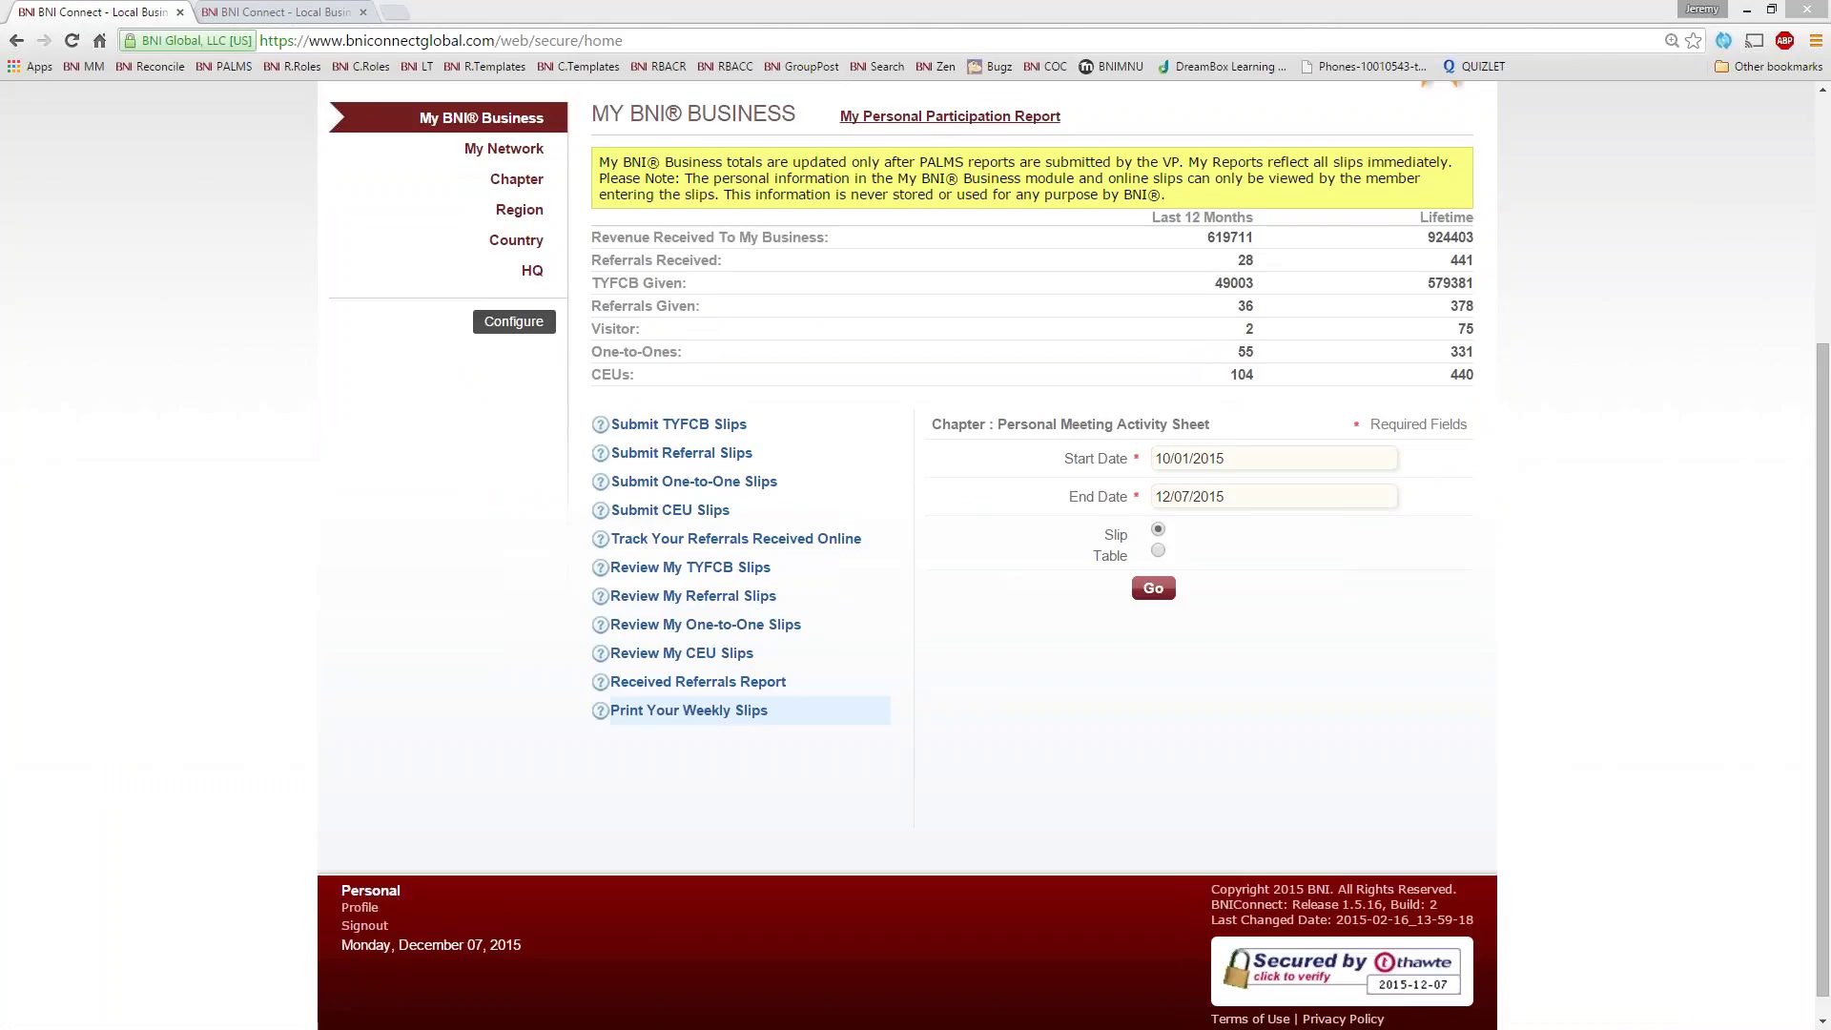
{"action": "scroll", "coordinate": [212, 437], "scroll_direction": "up", "scroll_amount": 4}
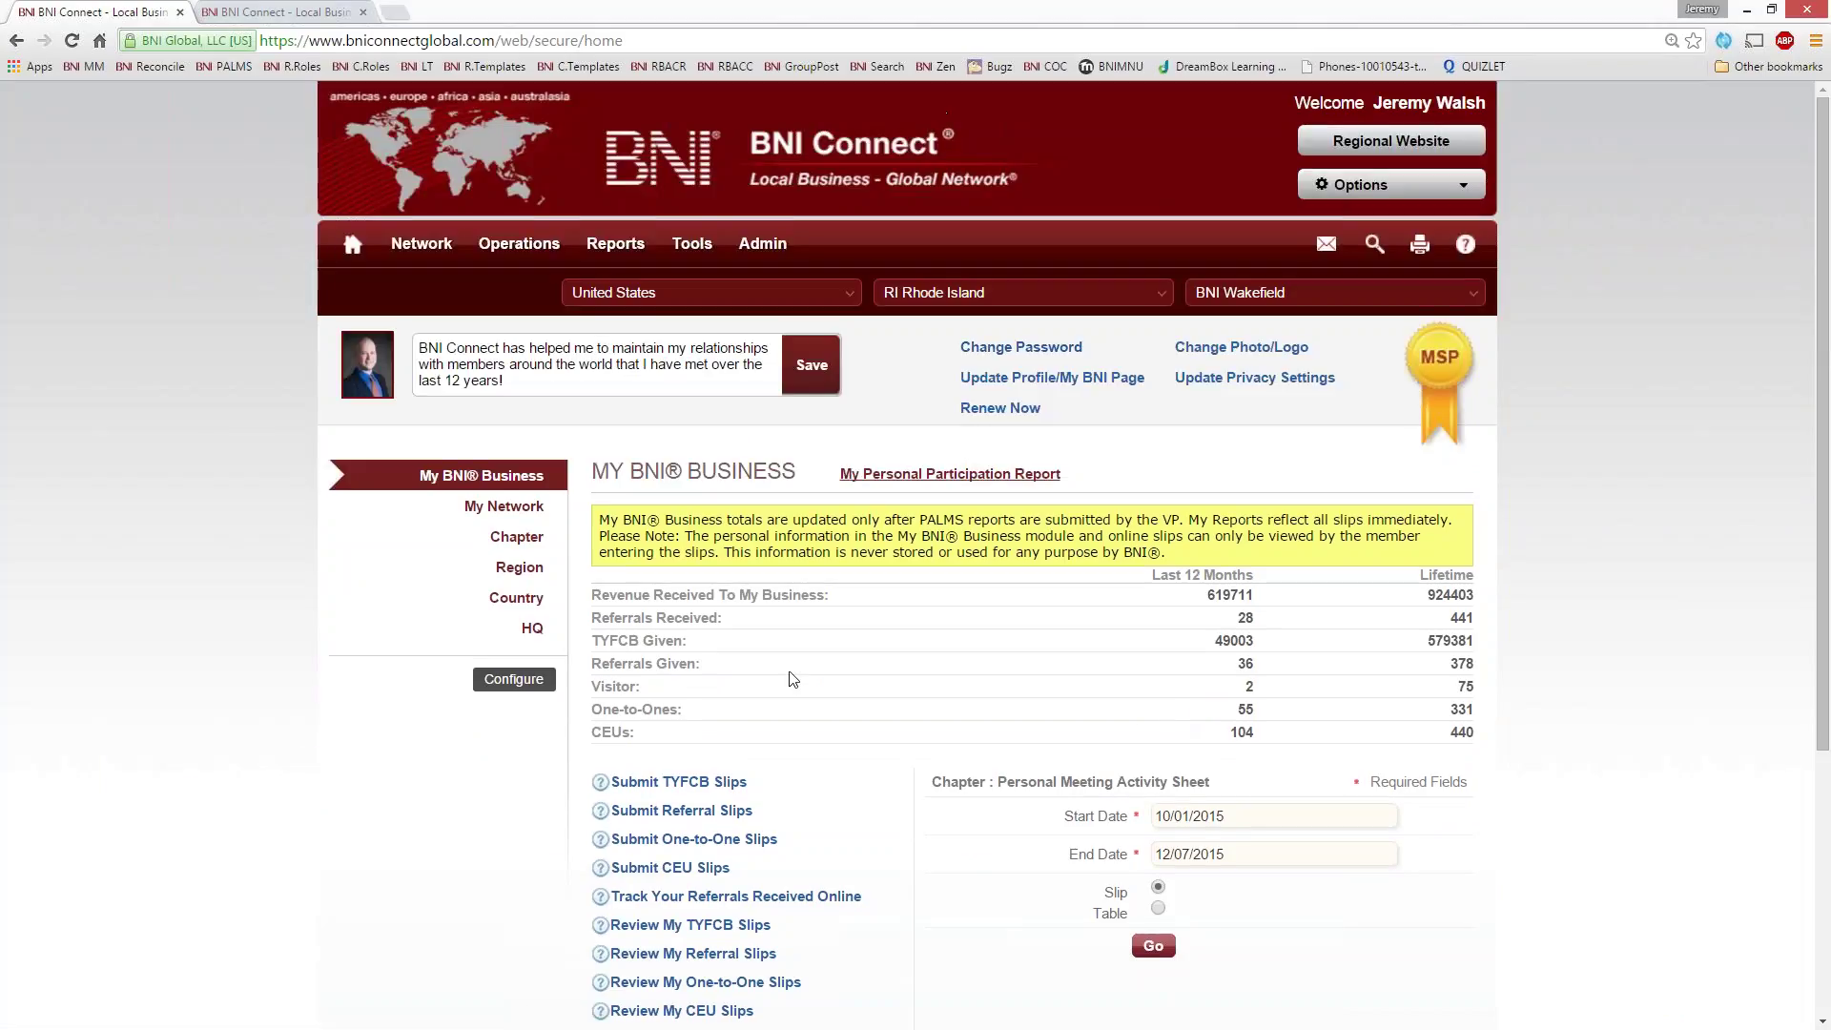
{"action": "scroll", "coordinate": [839, 691], "scroll_direction": "down", "scroll_amount": 3}
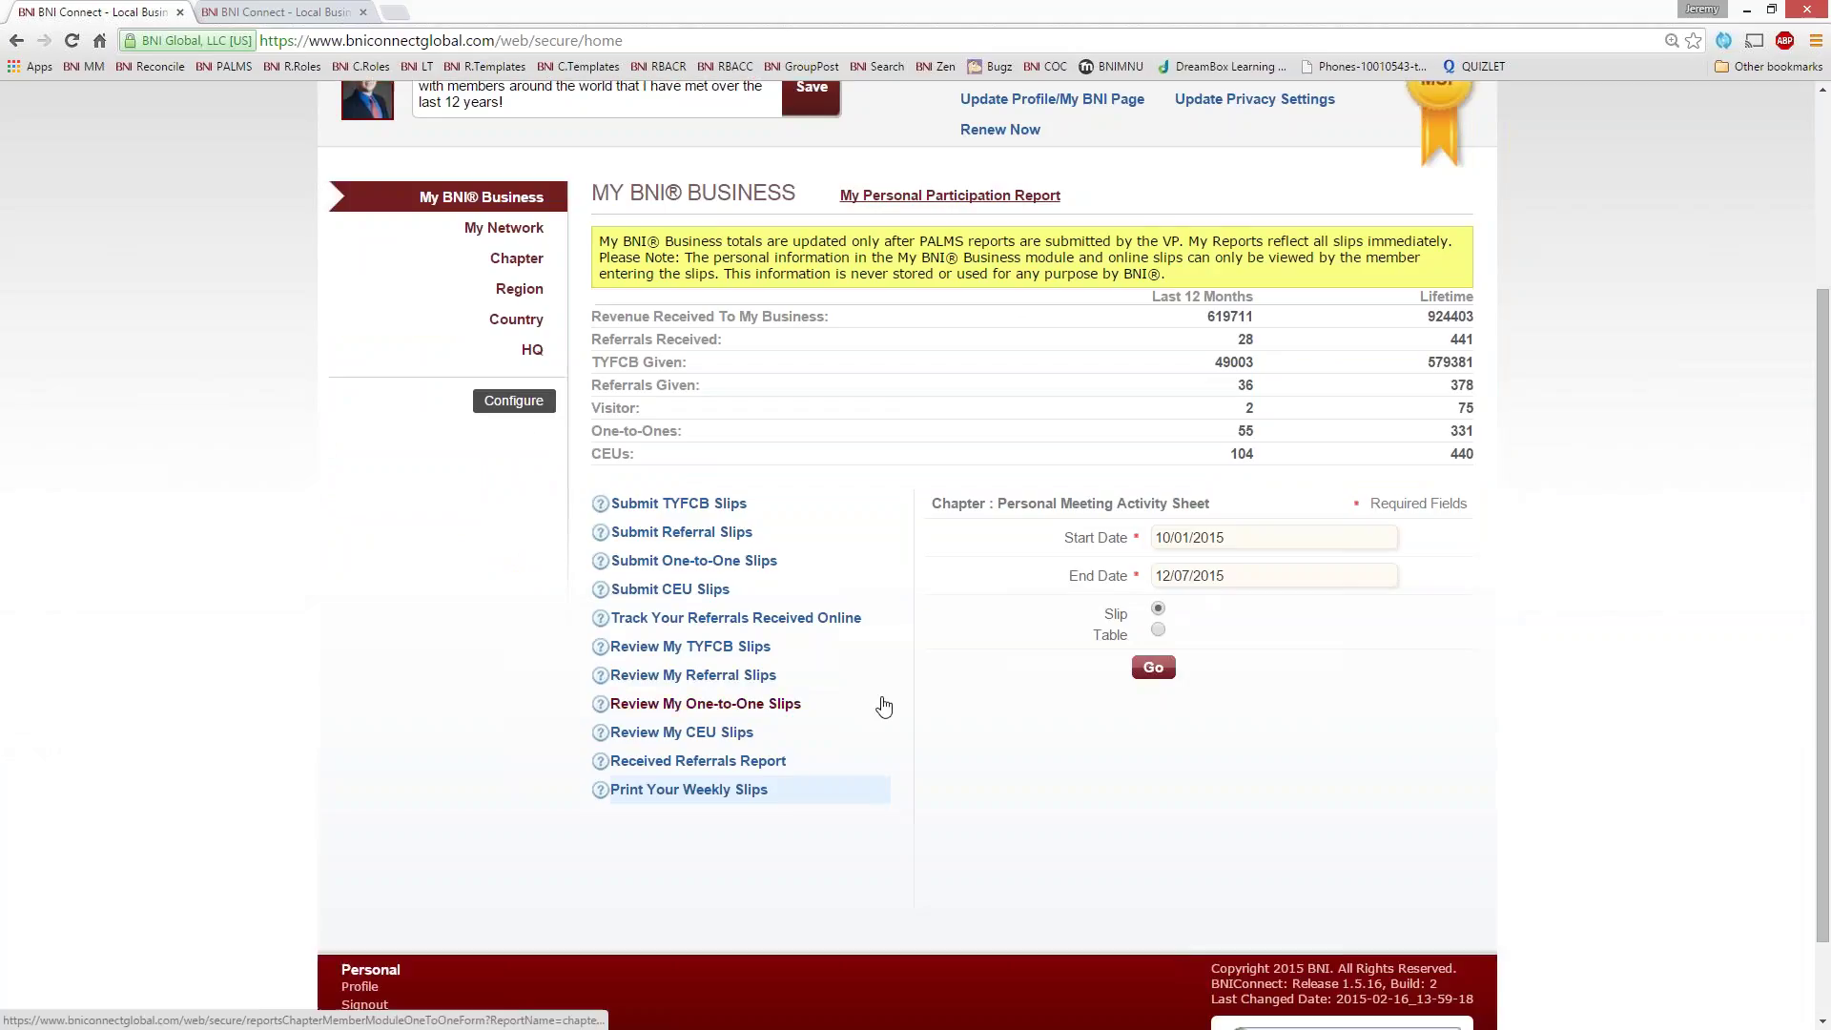
{"action": "scroll", "coordinate": [883, 705], "scroll_direction": "up", "scroll_amount": 1}
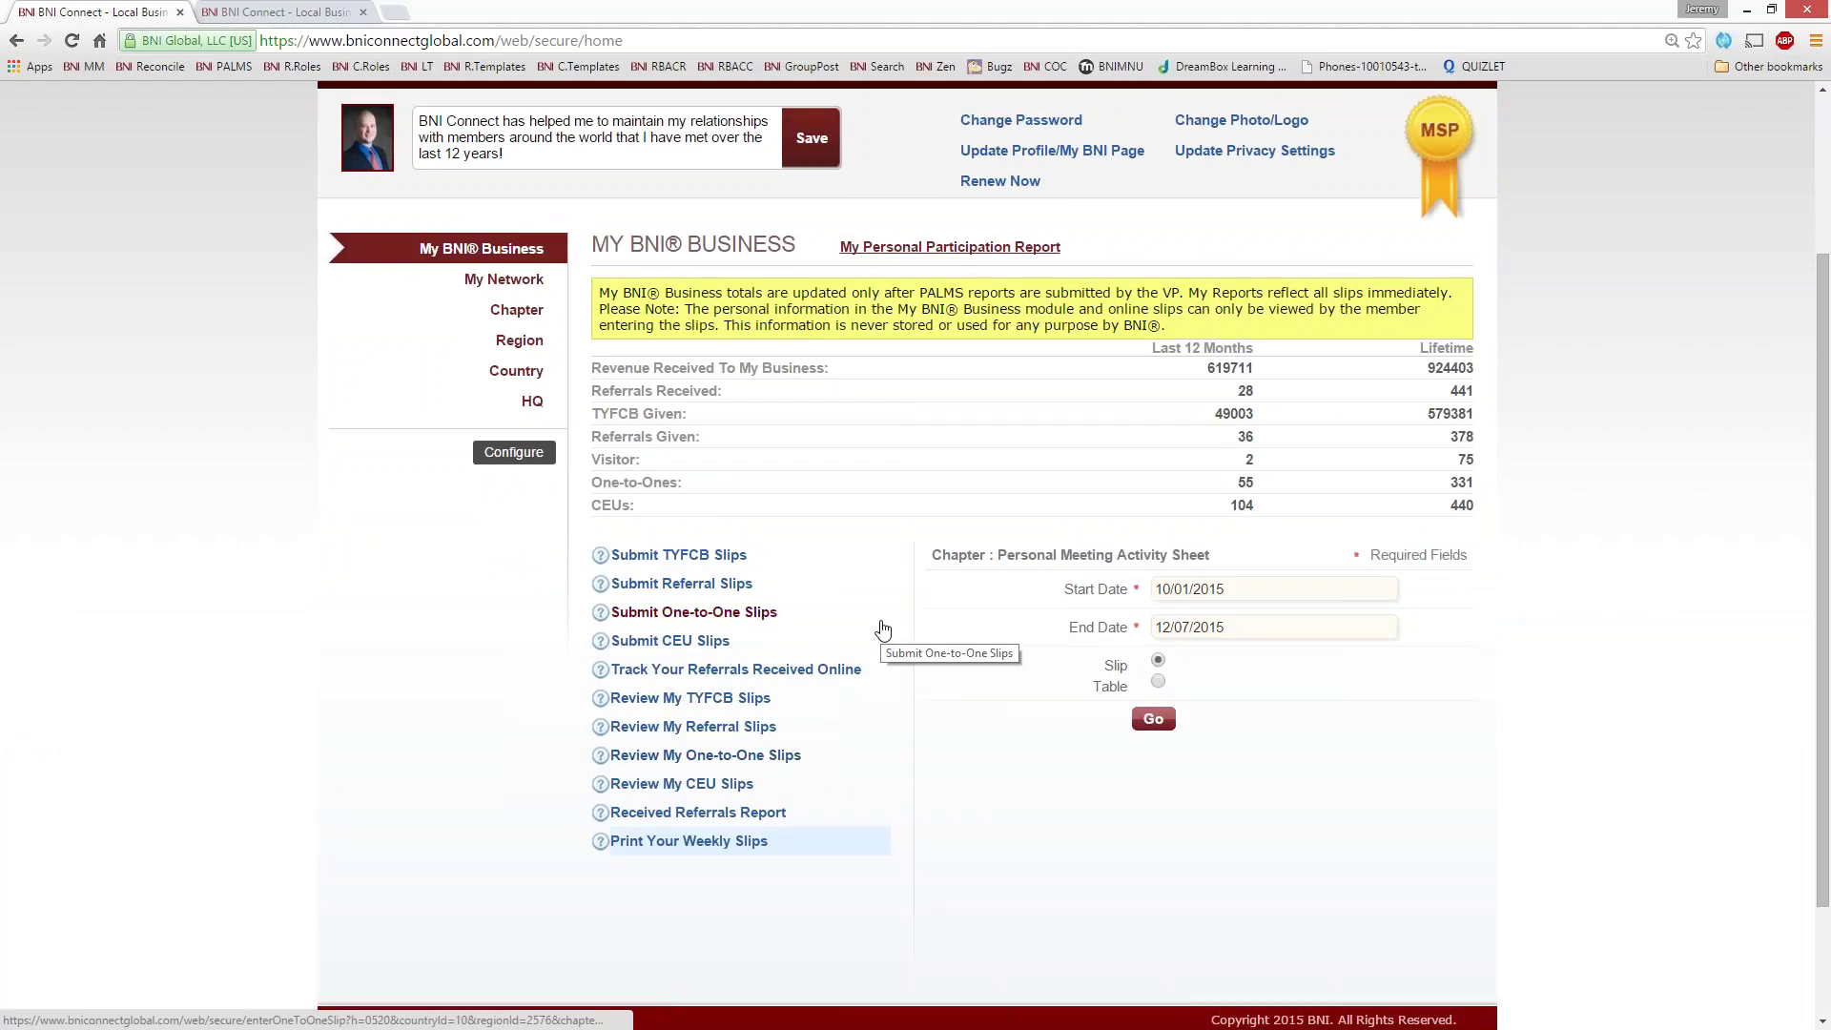
{"action": "scroll", "coordinate": [883, 629], "scroll_direction": "up", "scroll_amount": 3}
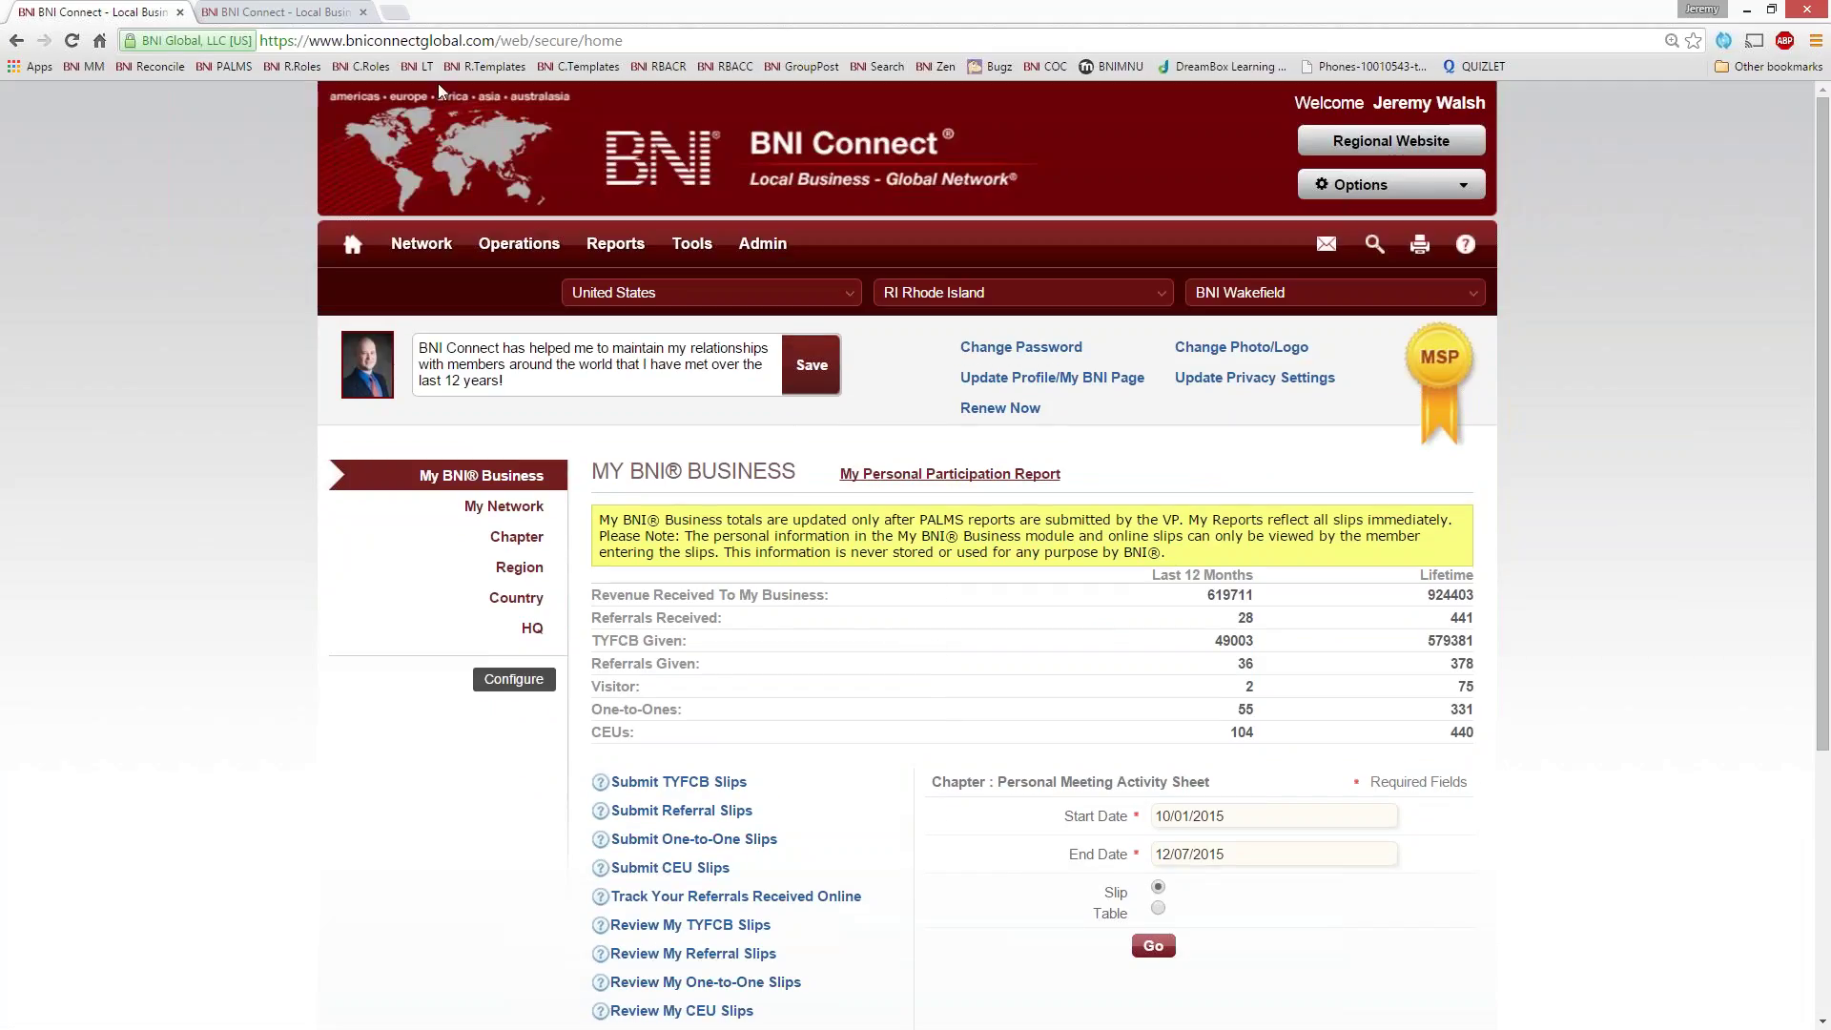
{"action": "right_click", "coordinate": [952, 68]}
{"action": "left_click", "coordinate": [992, 84]}
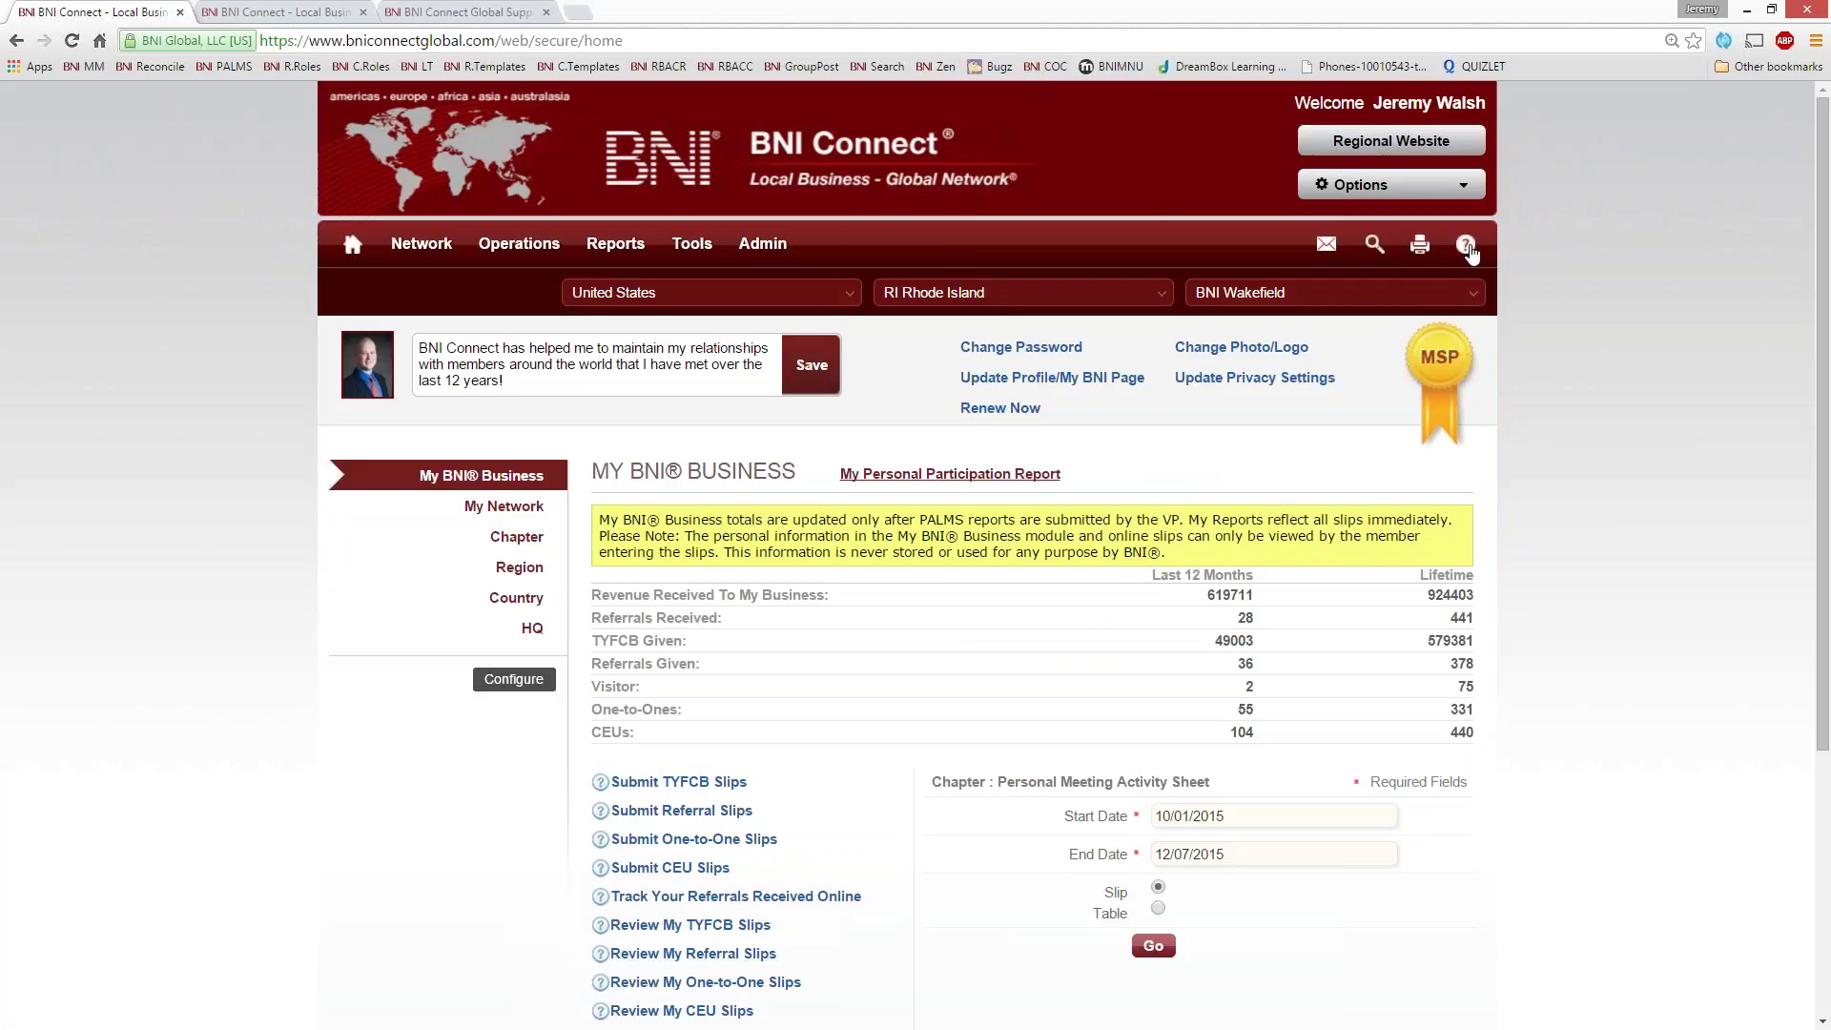
- In the Global Support tab, zoom to 125% and scroll to the Step 3 webinar's date and time
{"action": "left_click", "coordinate": [469, 14]}
{"action": "key", "text": "ctrl+plus"}
{"action": "key", "text": "ctrl+plus"}
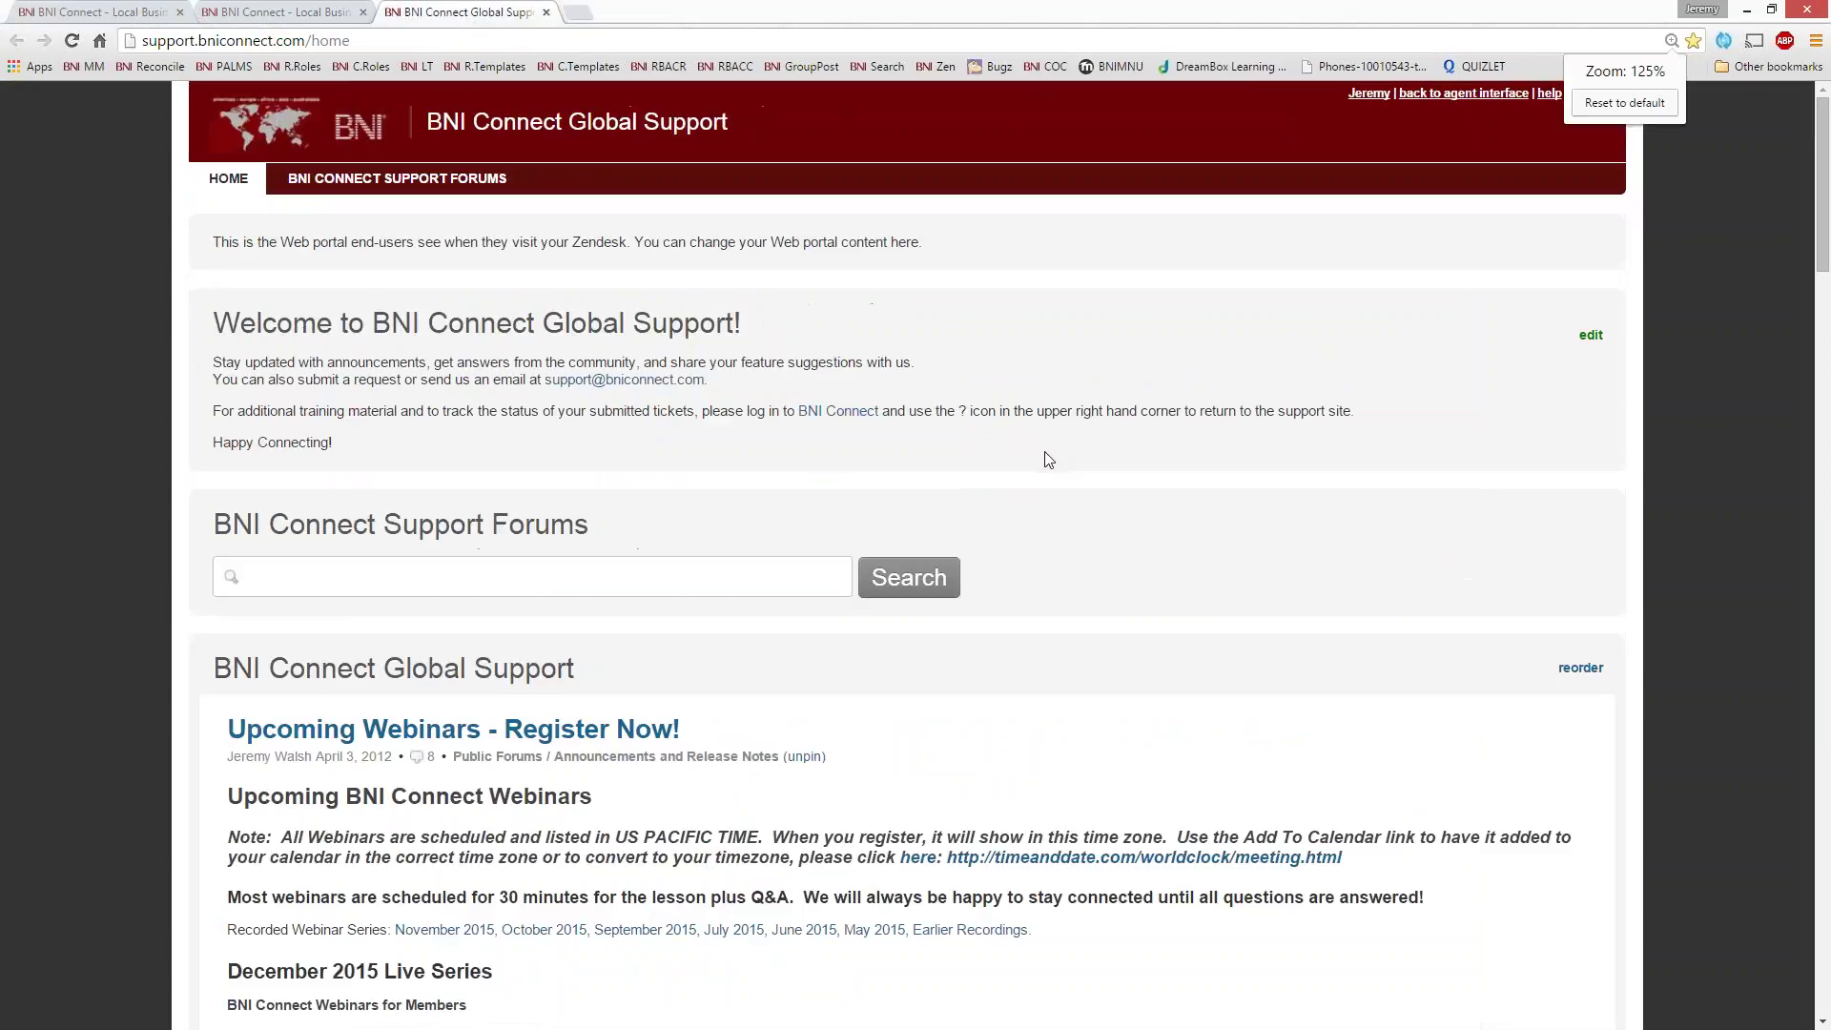
{"action": "scroll", "coordinate": [1076, 572], "scroll_direction": "down", "scroll_amount": 3}
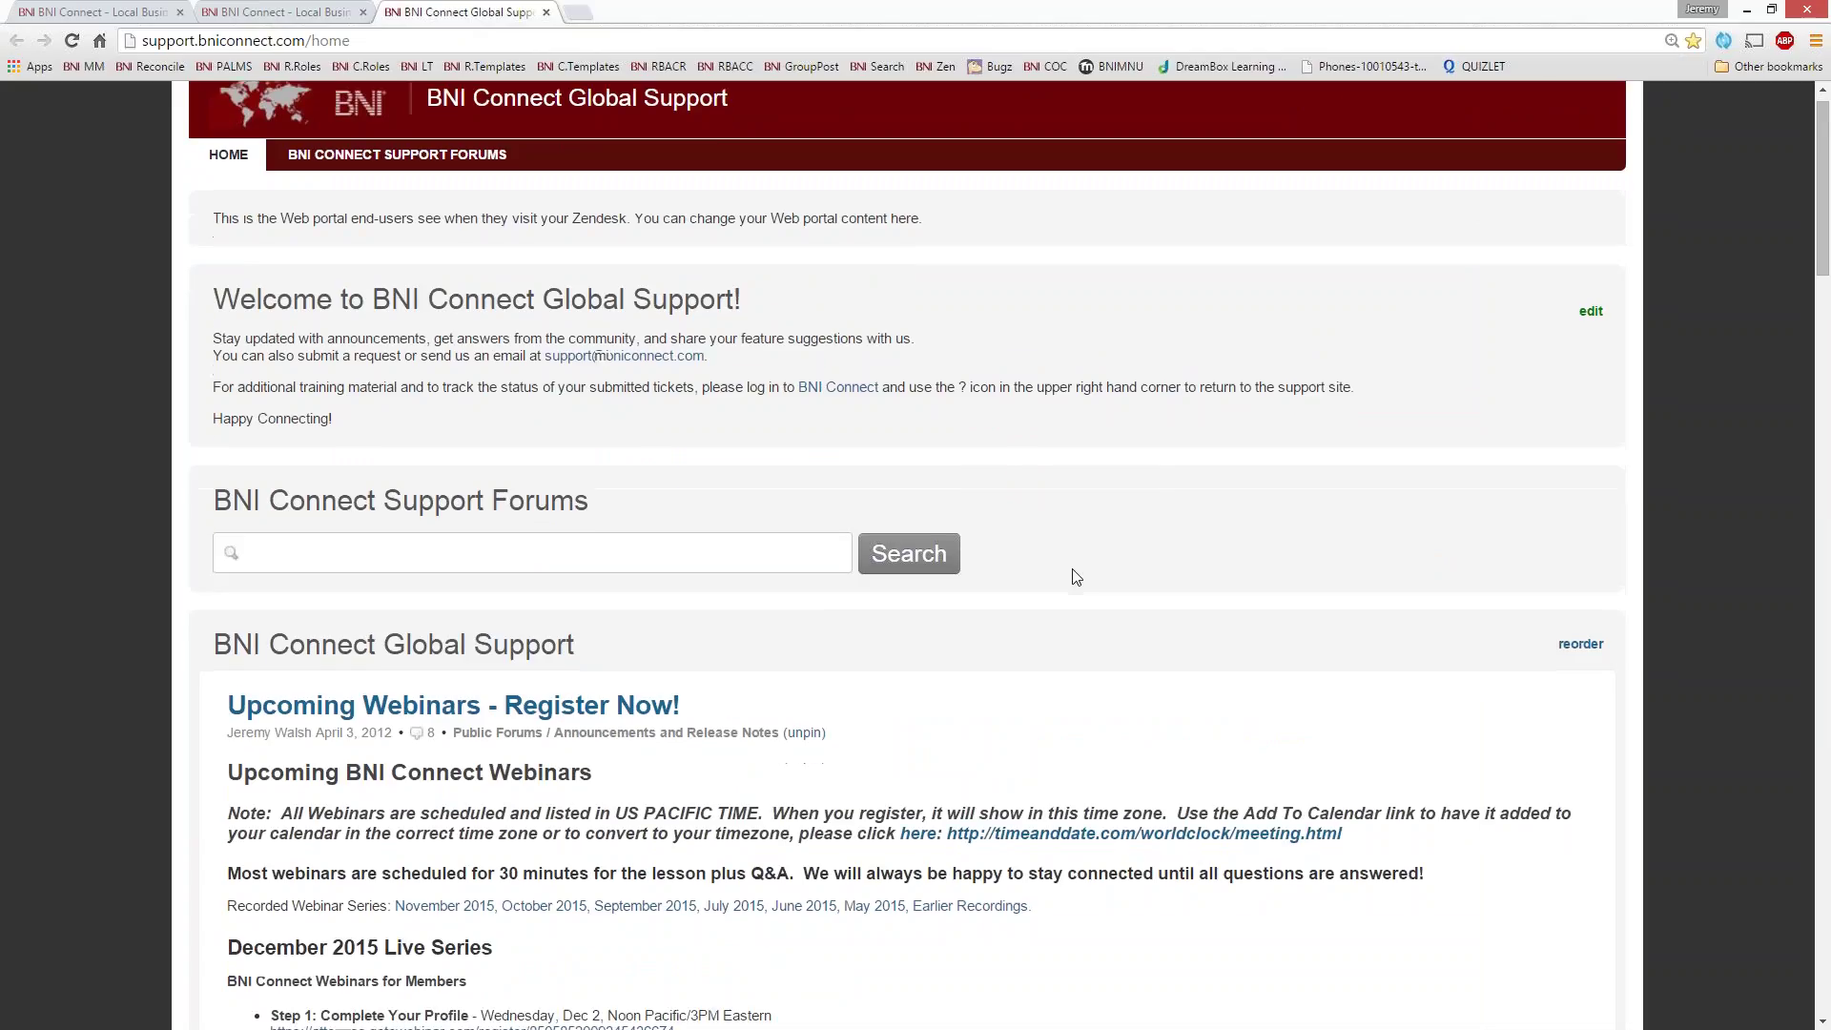
{"action": "scroll", "coordinate": [1075, 576], "scroll_direction": "down", "scroll_amount": 3}
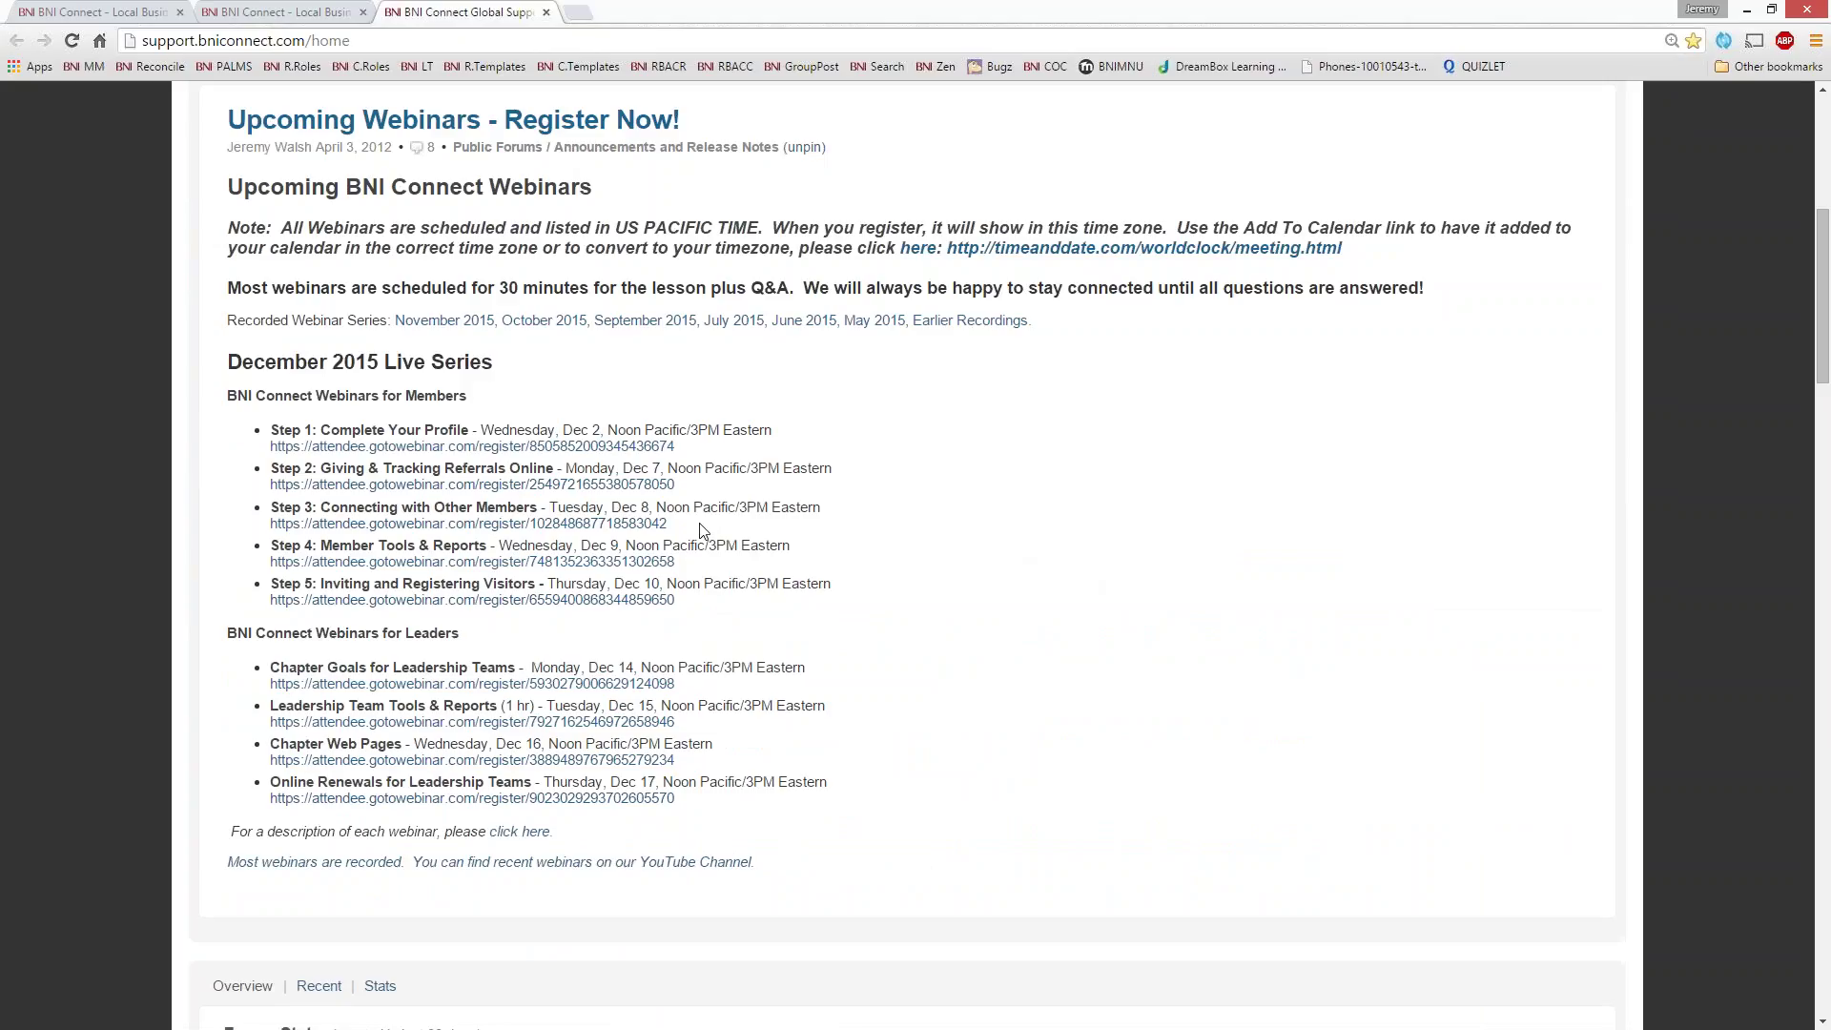
{"action": "left_click_drag", "start_coordinate": [833, 510], "coordinate": [552, 512]}
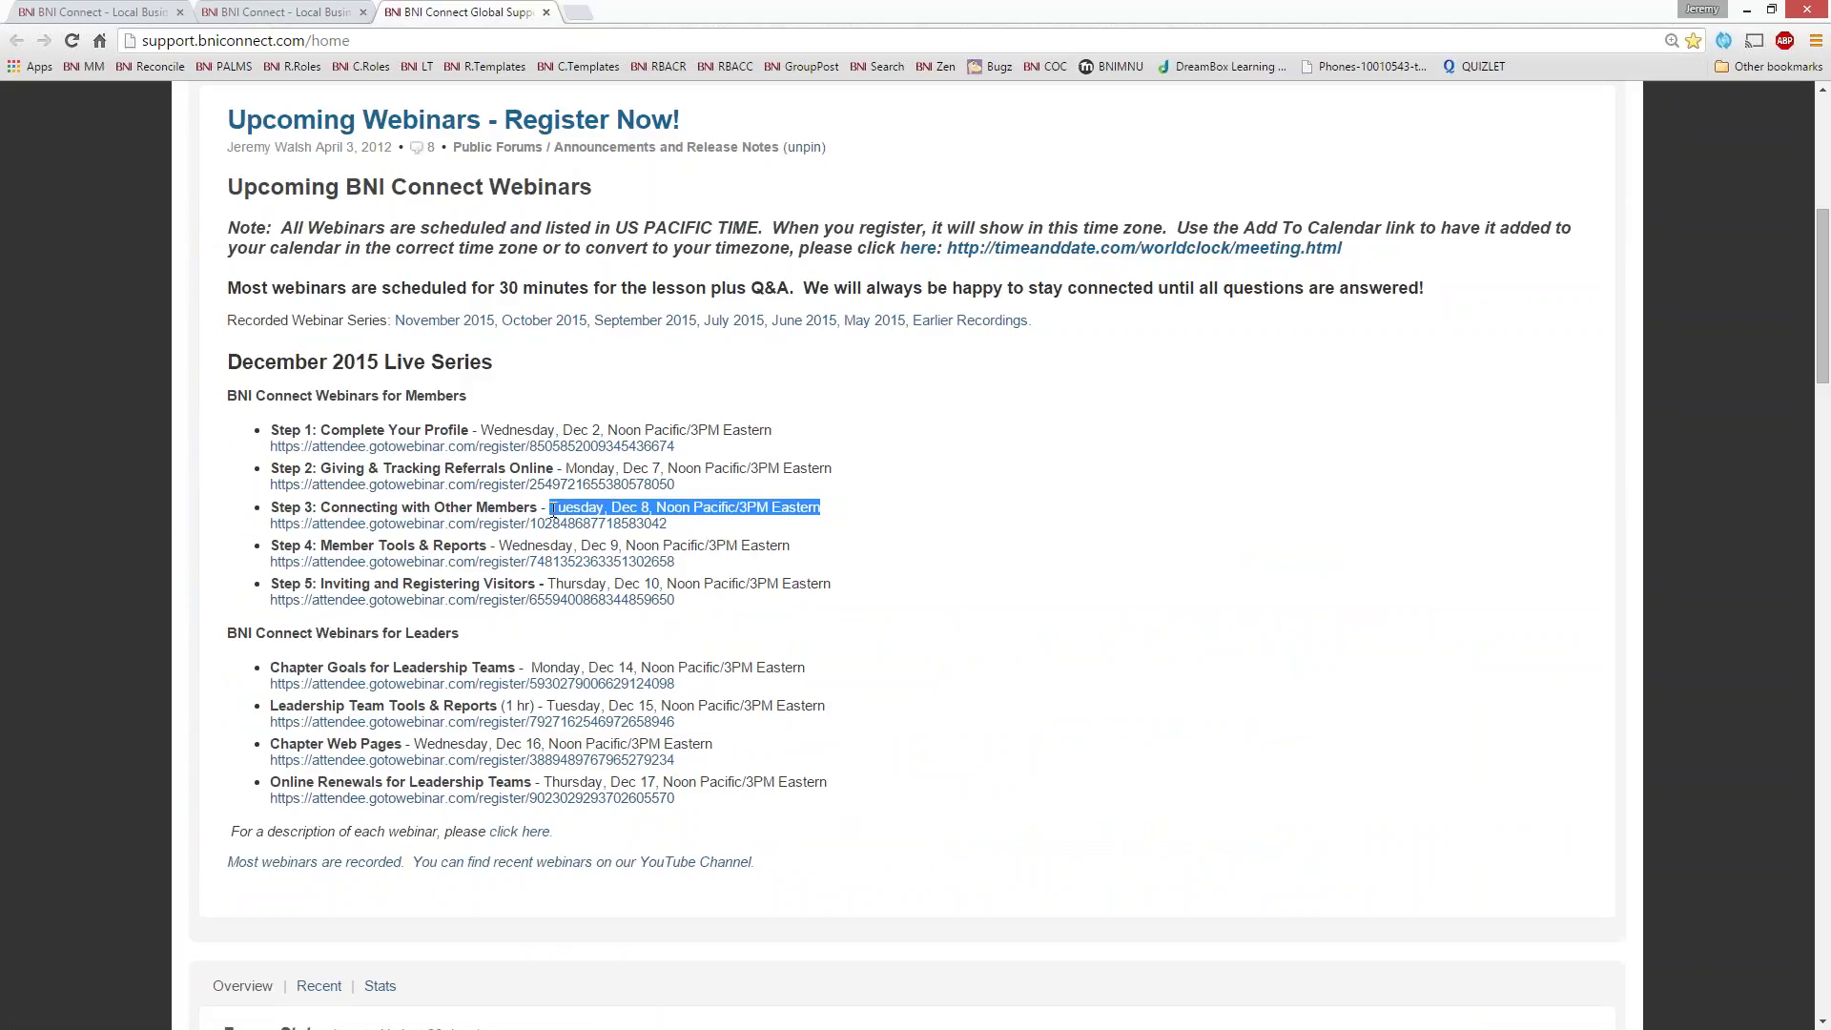
{"action": "left_click", "coordinate": [632, 513]}
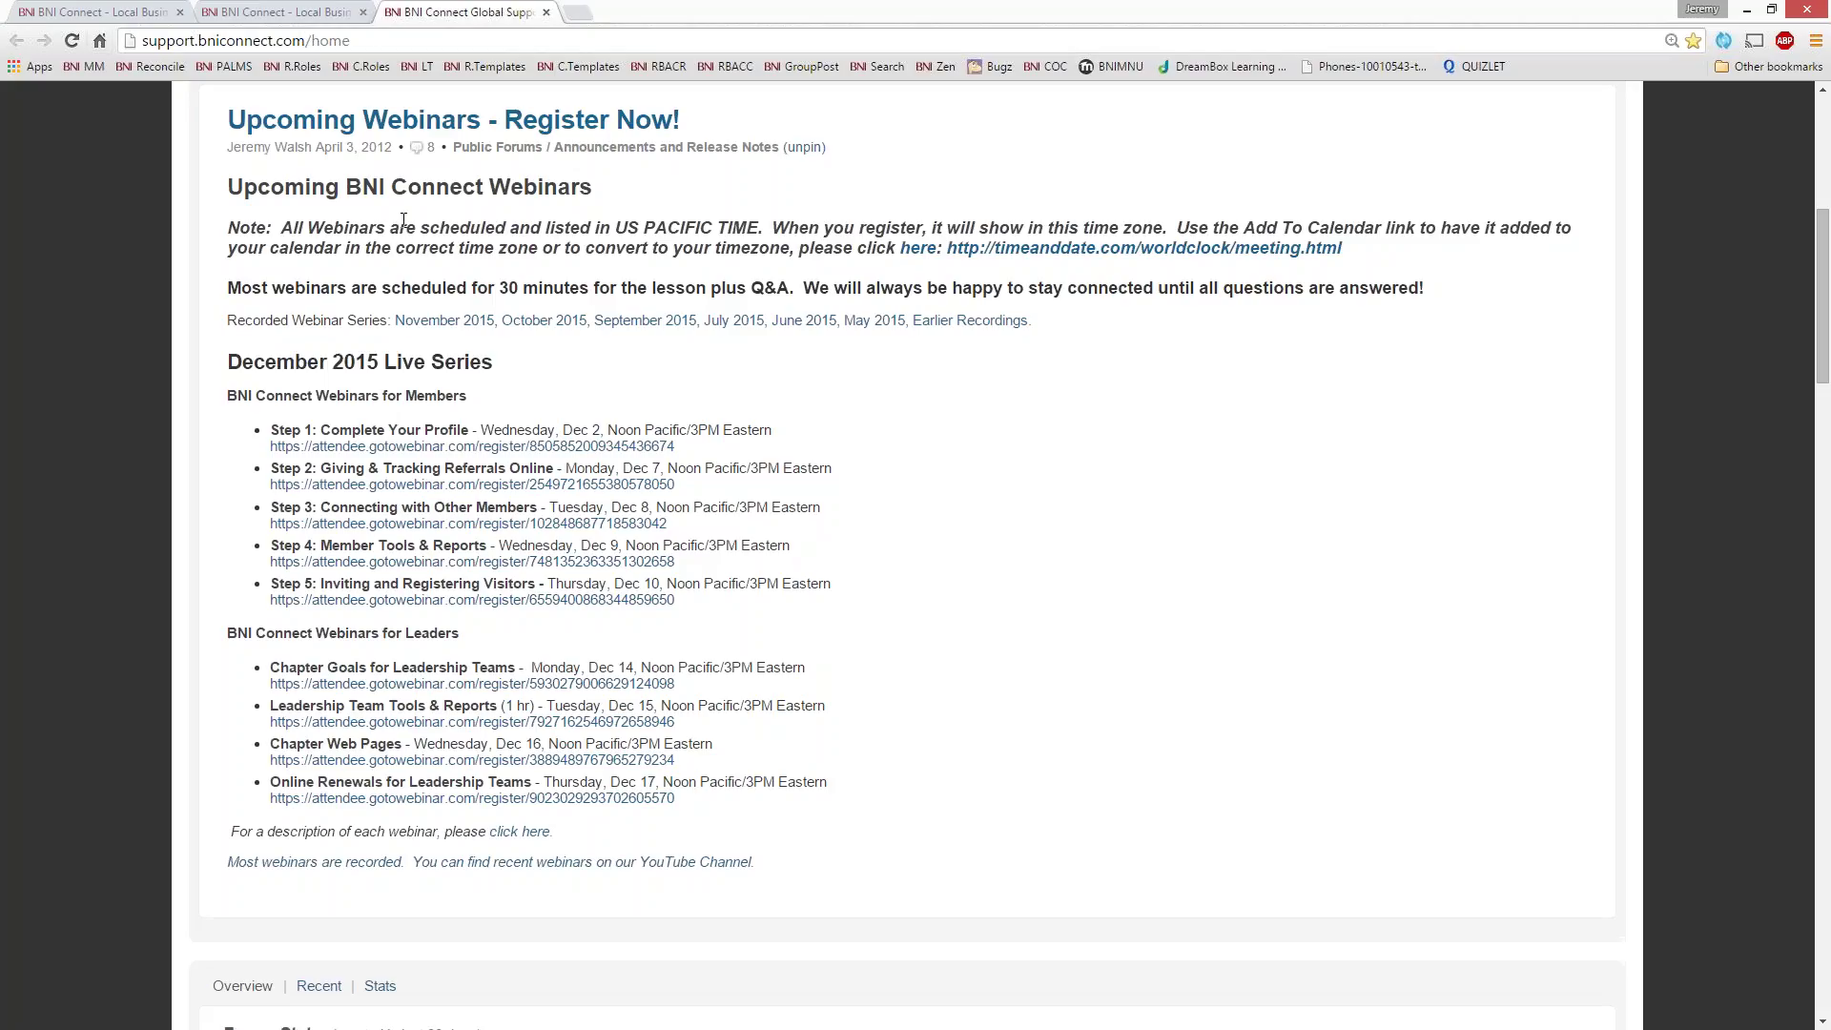
- Highlight the Recorded Webinar Series label, then return to the BNI Connect home page tab
{"action": "left_click_drag", "start_coordinate": [232, 318], "coordinate": [406, 321]}
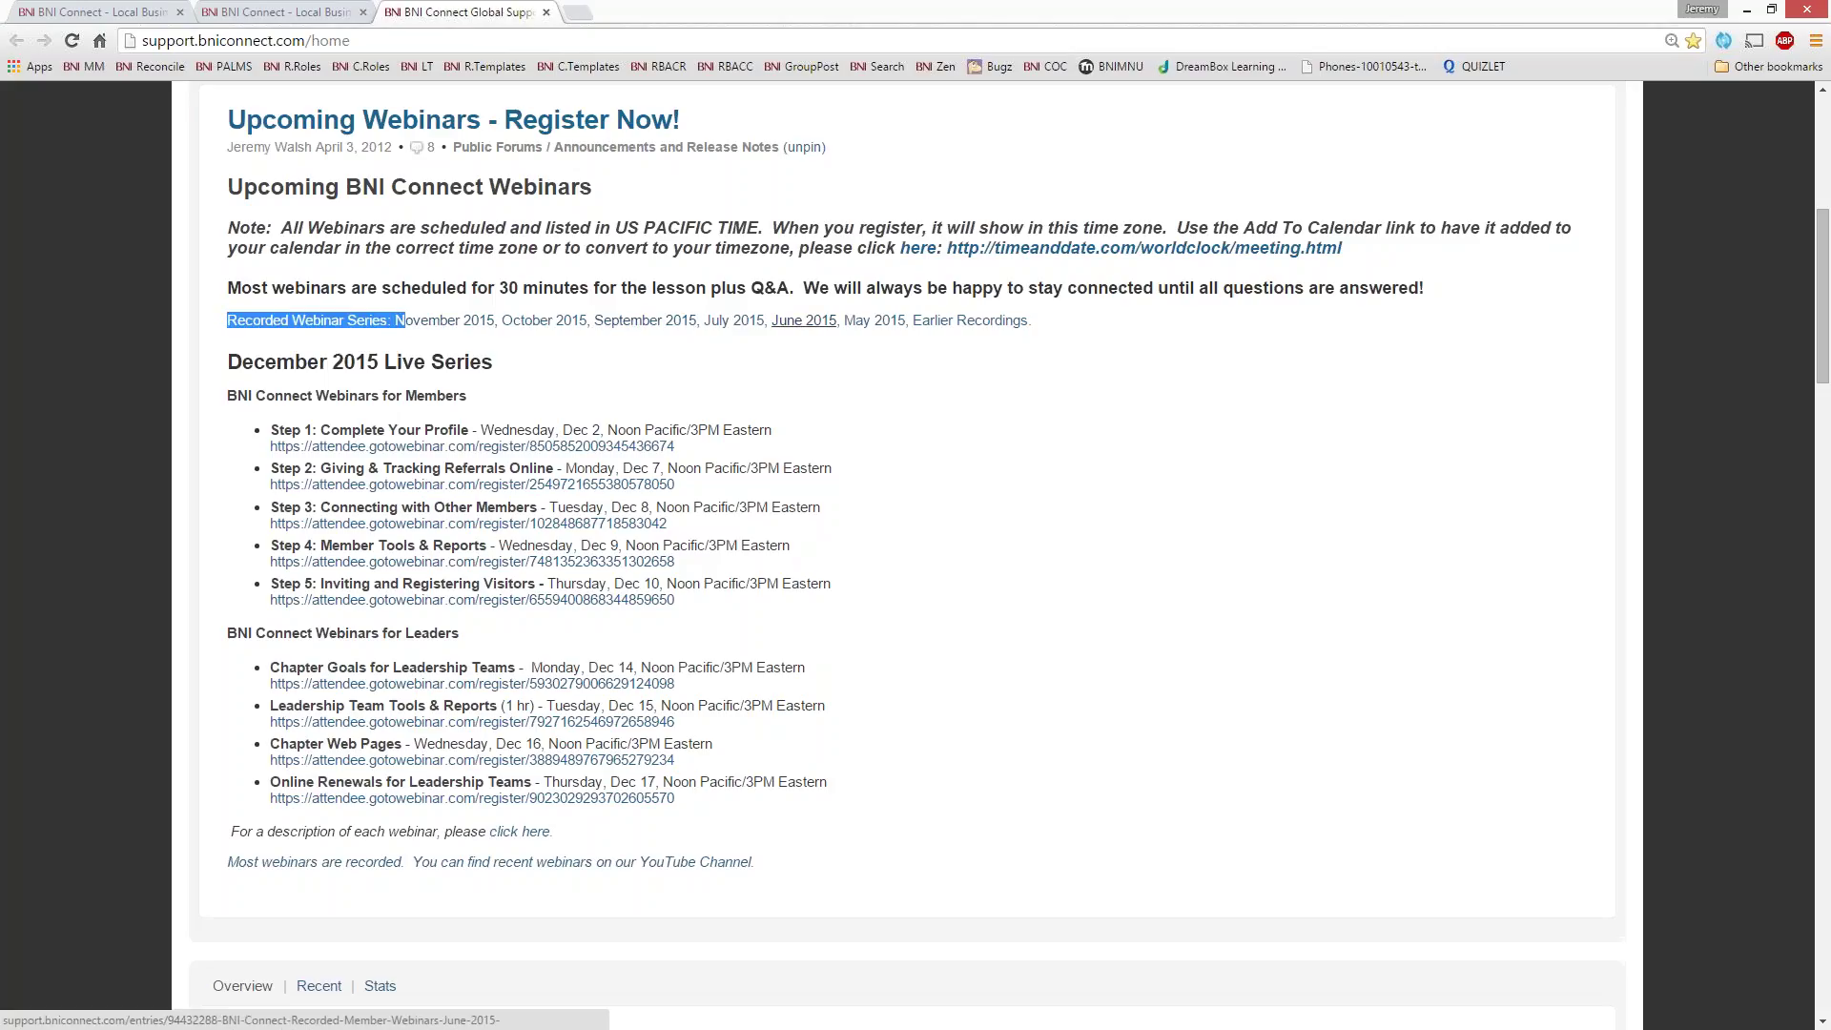
{"action": "left_click", "coordinate": [1157, 392]}
{"action": "key", "text": "ctrl+l"}
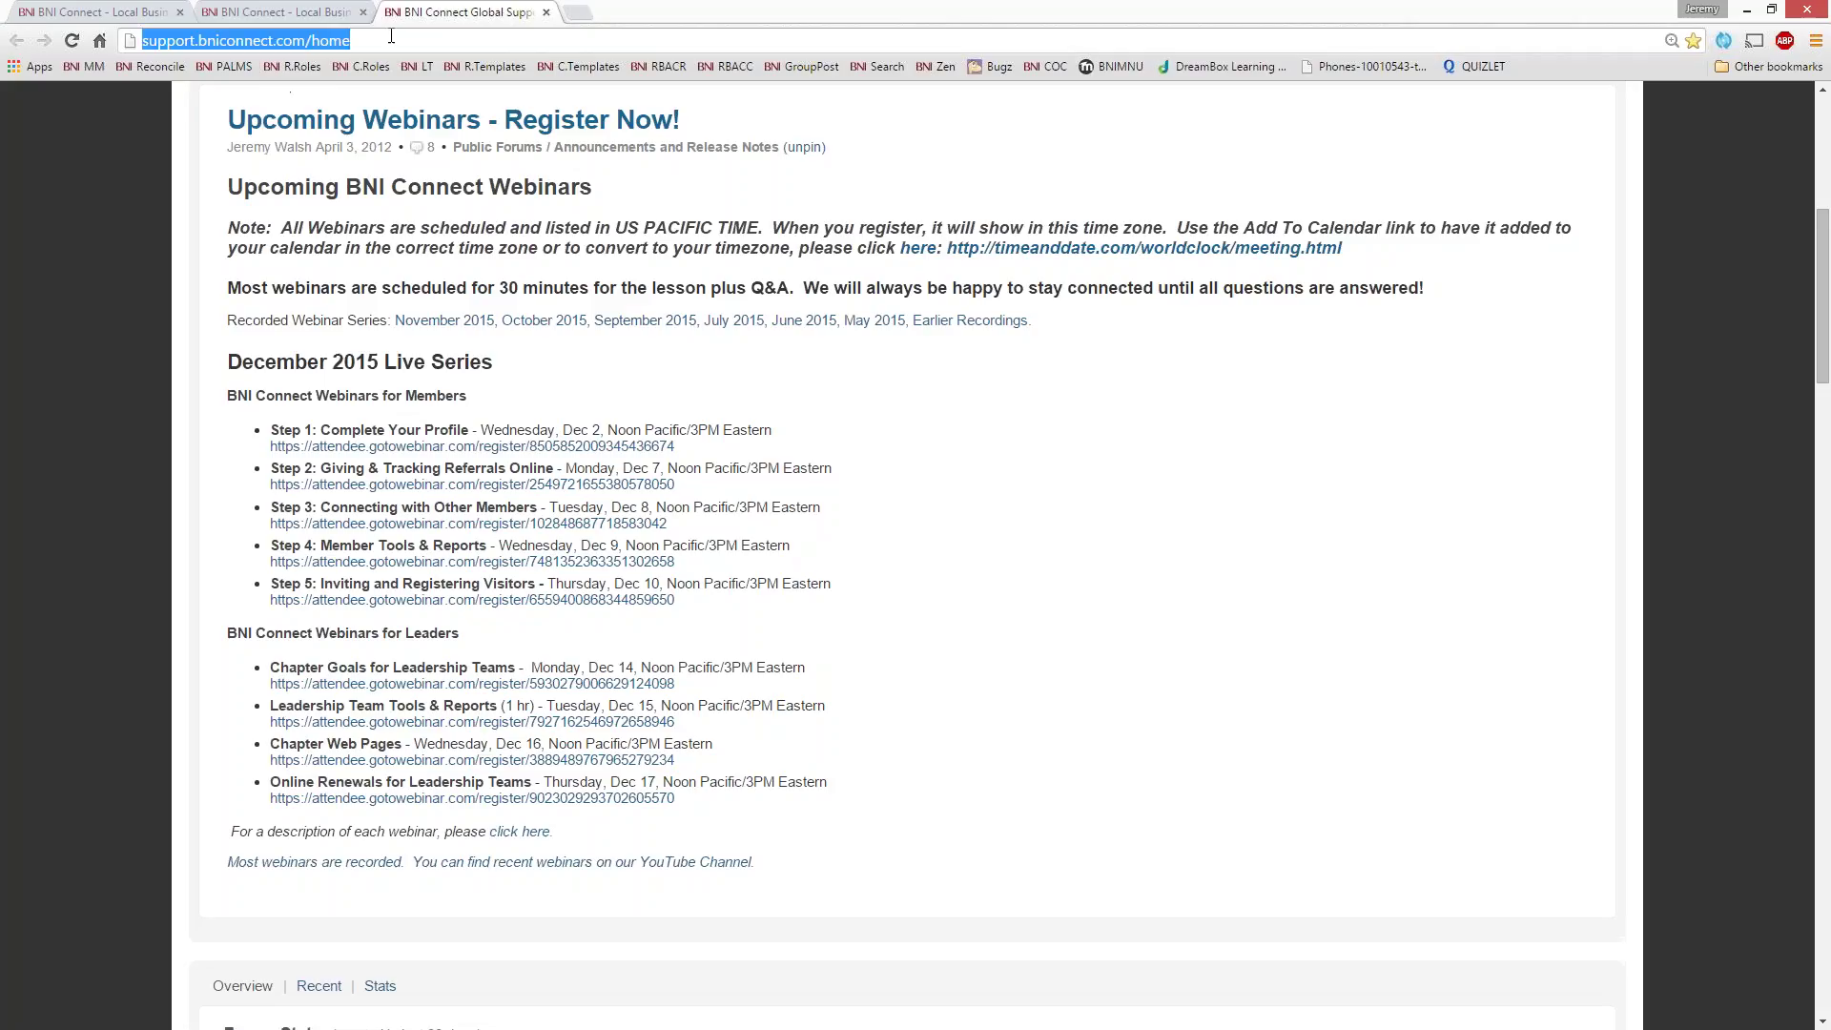
{"action": "left_click", "coordinate": [134, 13]}
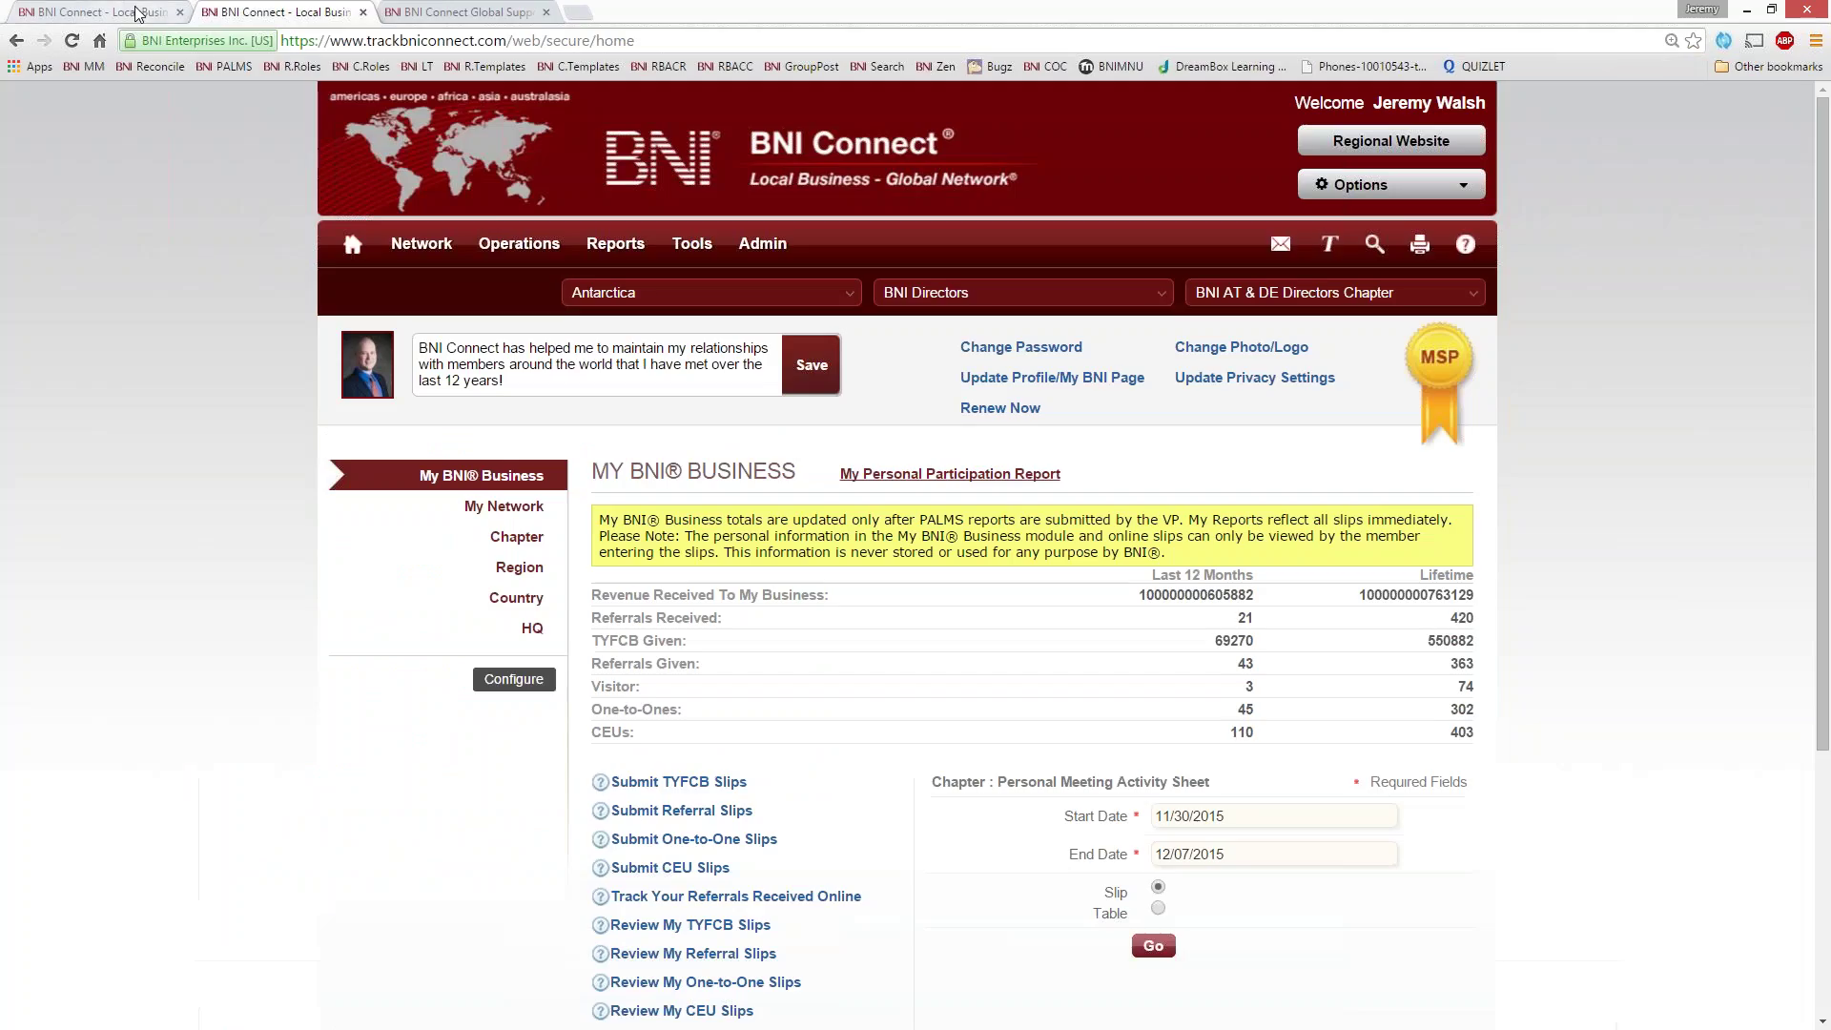